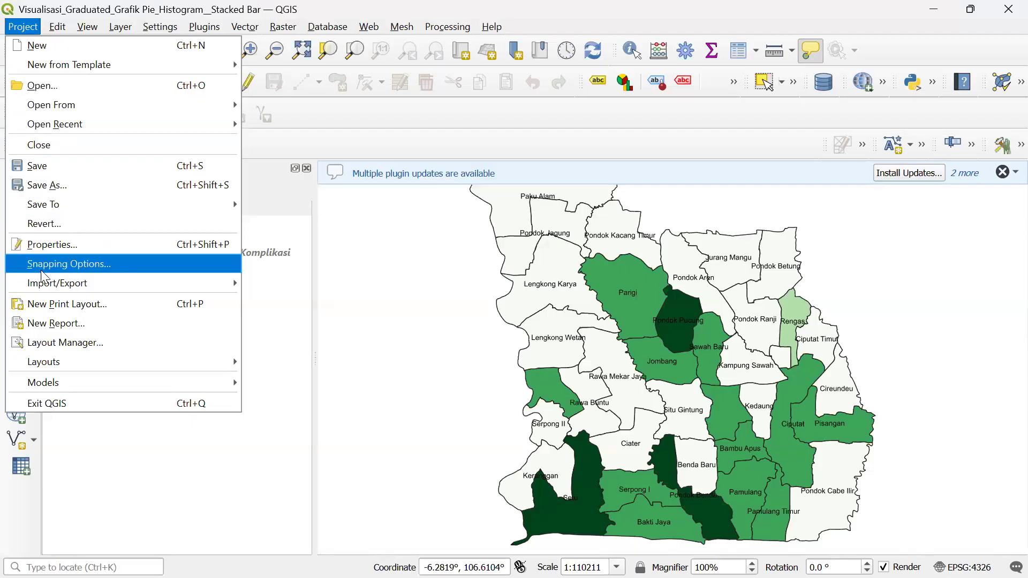
- From the Layout Manager, open the 1_Balita Pendek layout showing the red stunting map
click(43, 343)
click(389, 186)
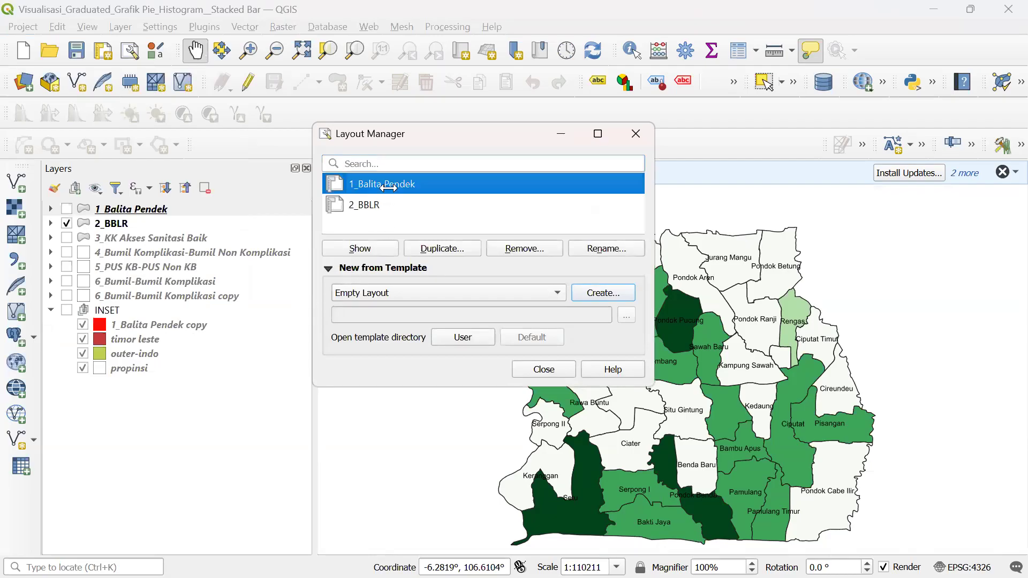
click(374, 201)
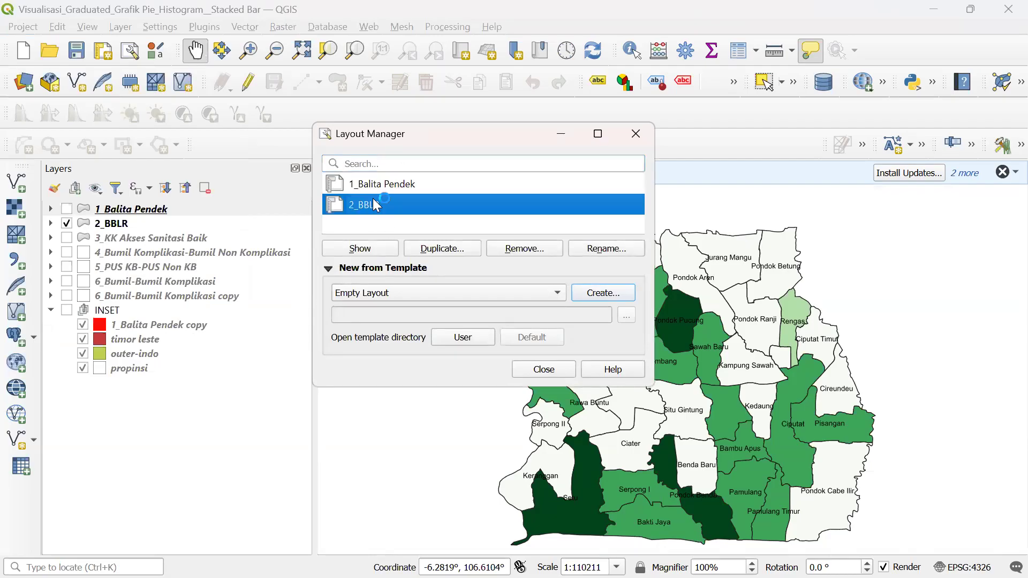
click(377, 186)
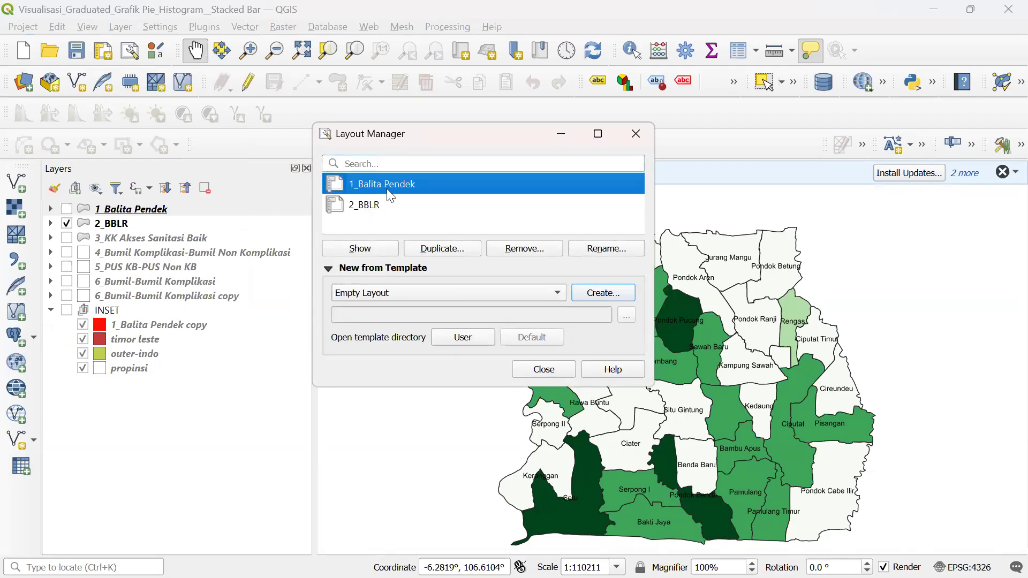
click(374, 248)
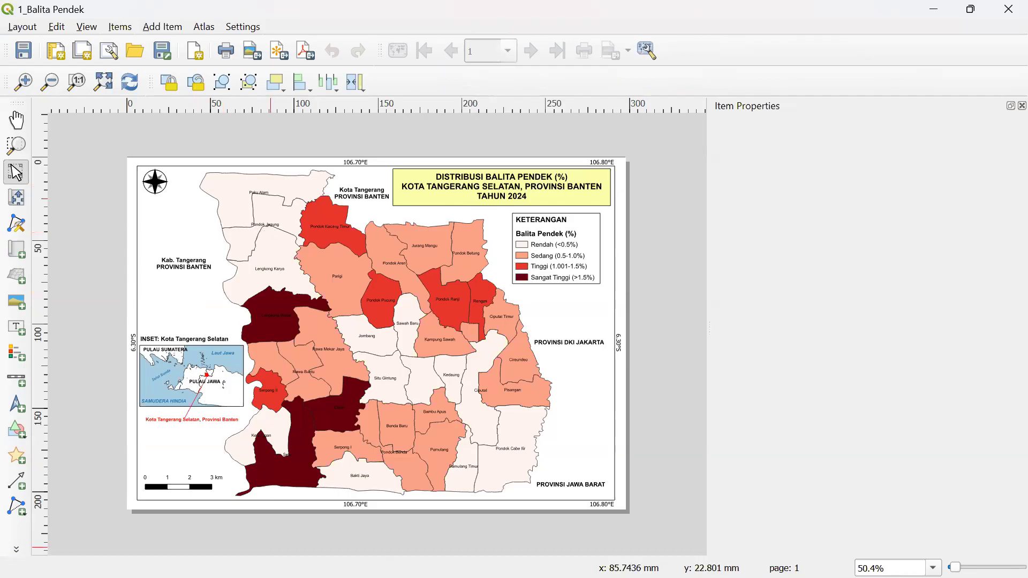
- Switch back to the main QGIS window, open the 2_BBLR layout and select its map item
key(super)
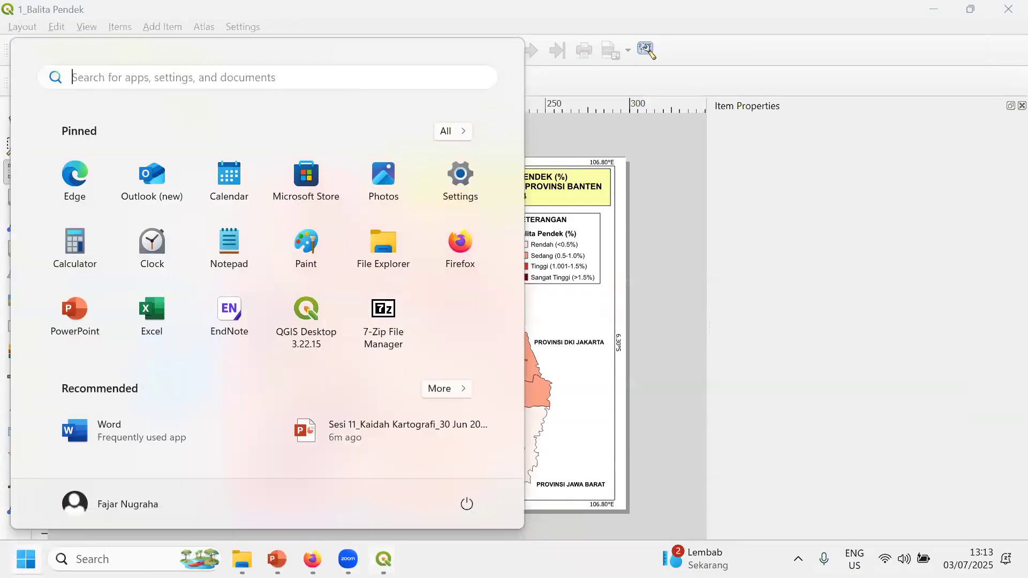
mouse_move(383, 559)
click(335, 490)
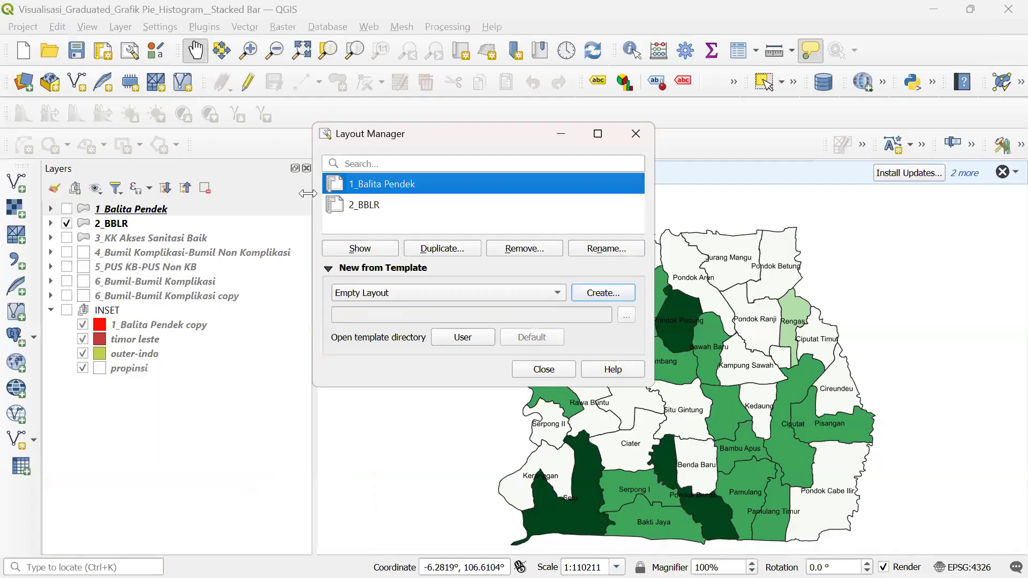
click(364, 207)
click(367, 251)
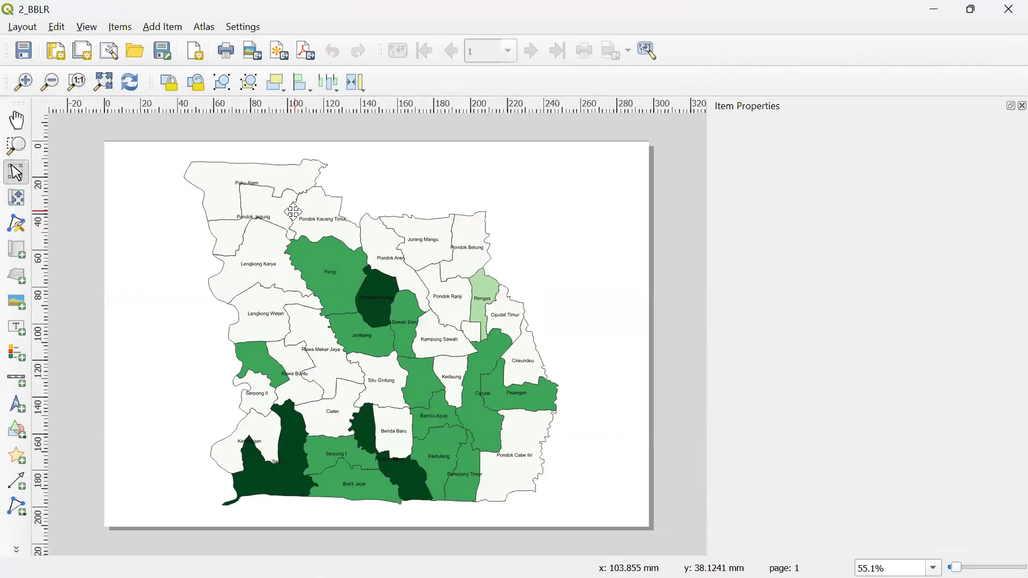
click(323, 217)
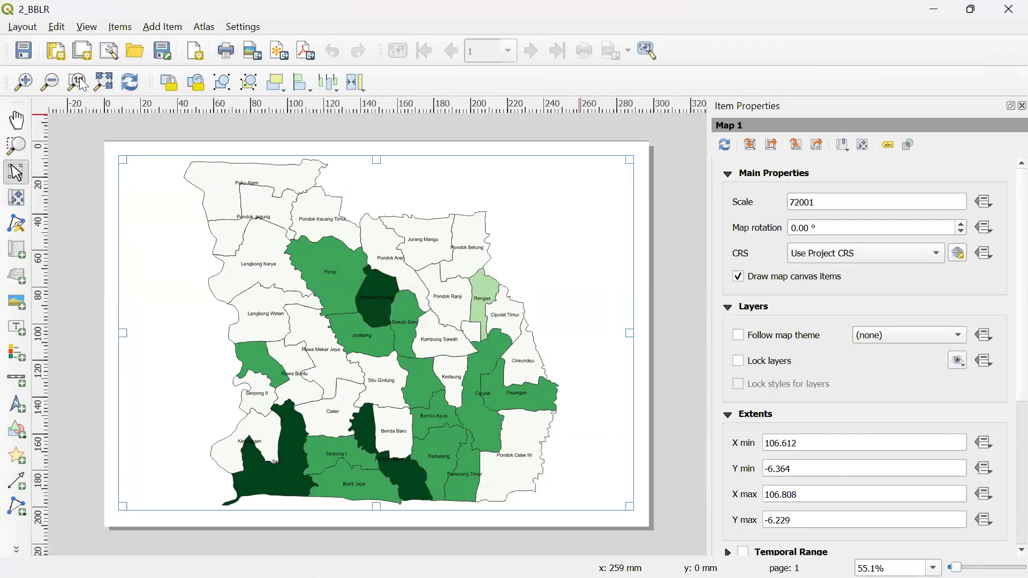
- Switch from the layout designer back to the main QGIS project window
key(super)
mouse_move(277, 559)
mouse_move(384, 559)
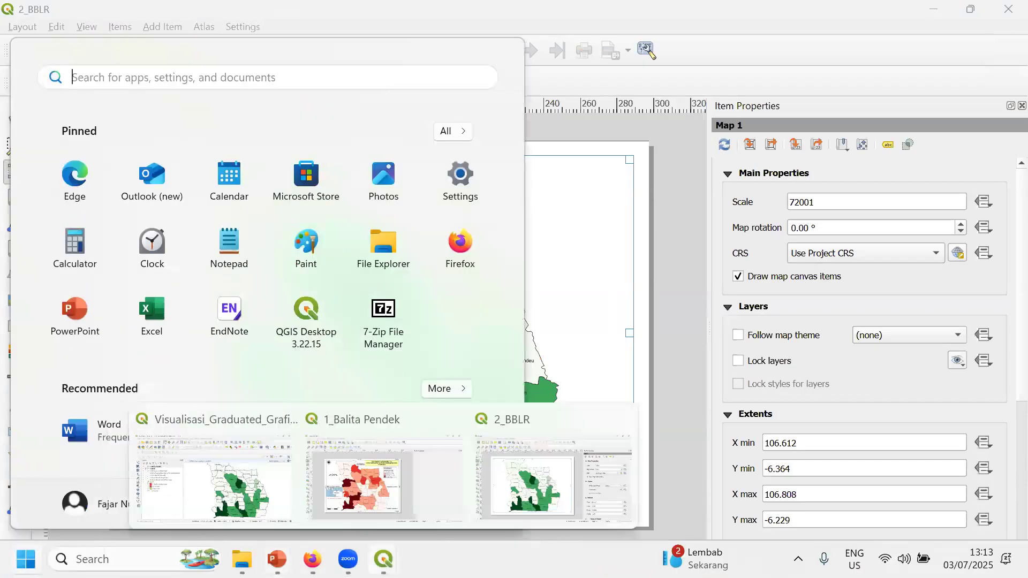
mouse_move(313, 560)
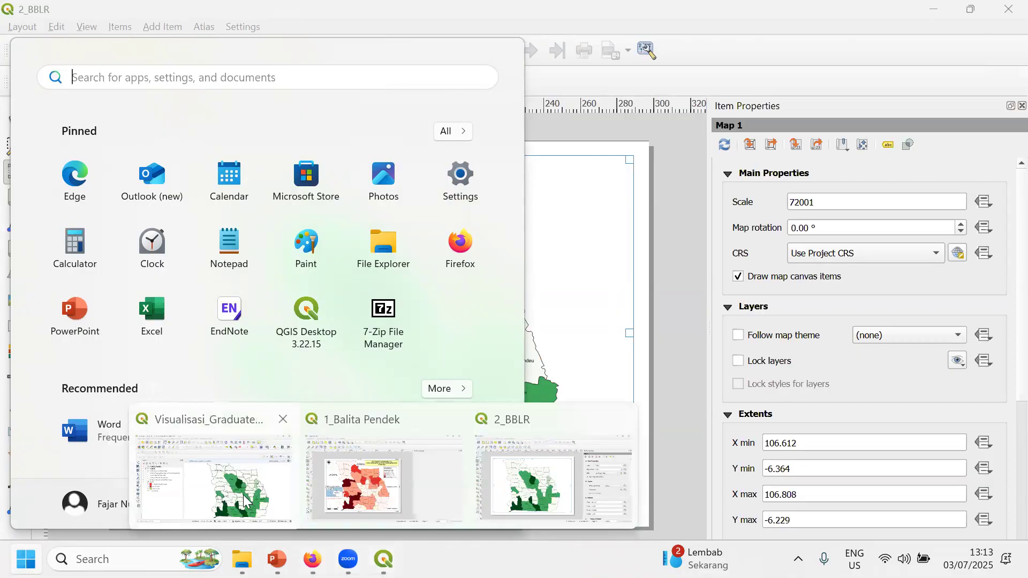
click(244, 501)
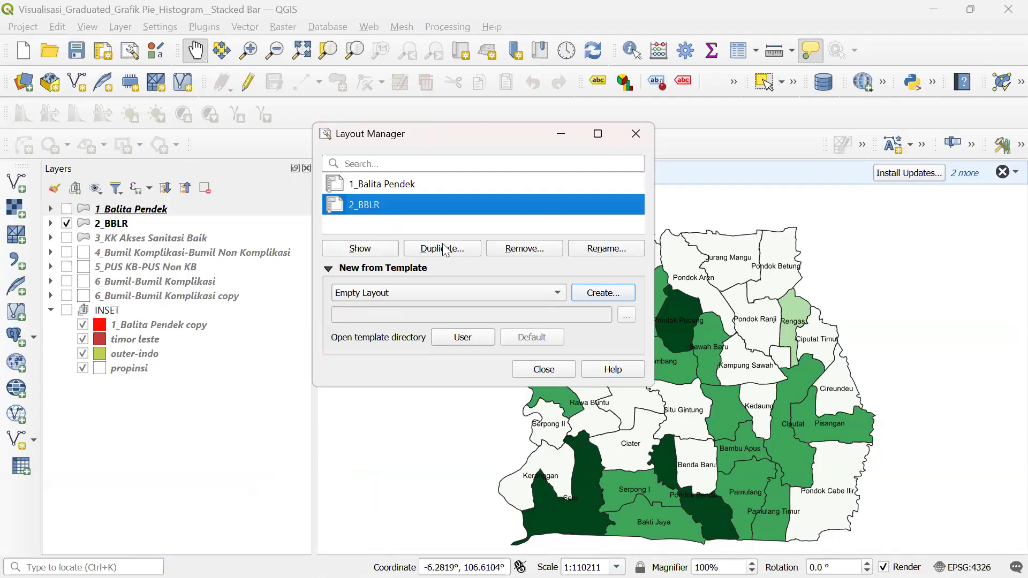
- Remove the 2_BBLR layout and confirm, leaving 1_Balita Pendek selected in the manager
click(516, 253)
click(528, 288)
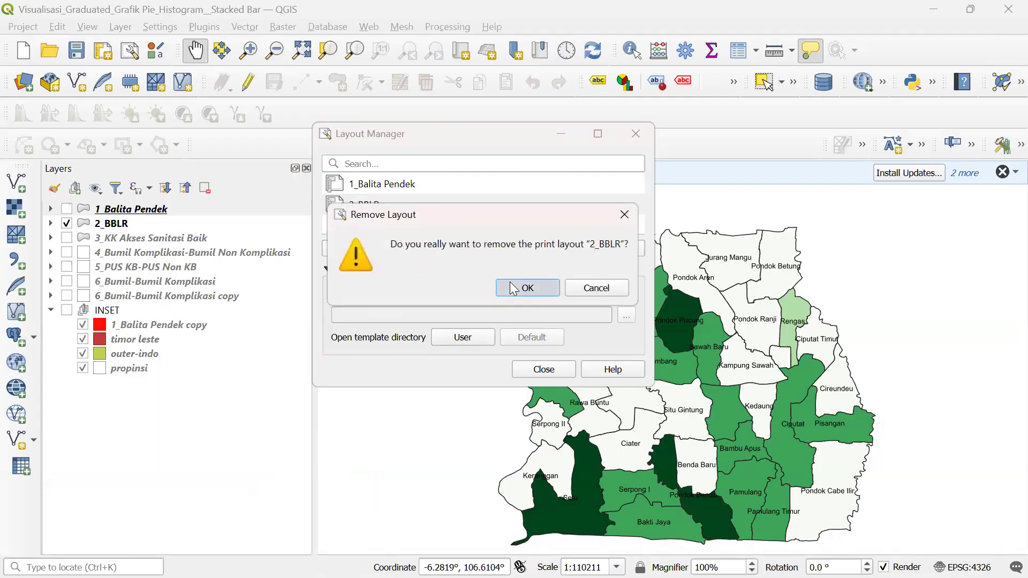
click(367, 182)
key(super)
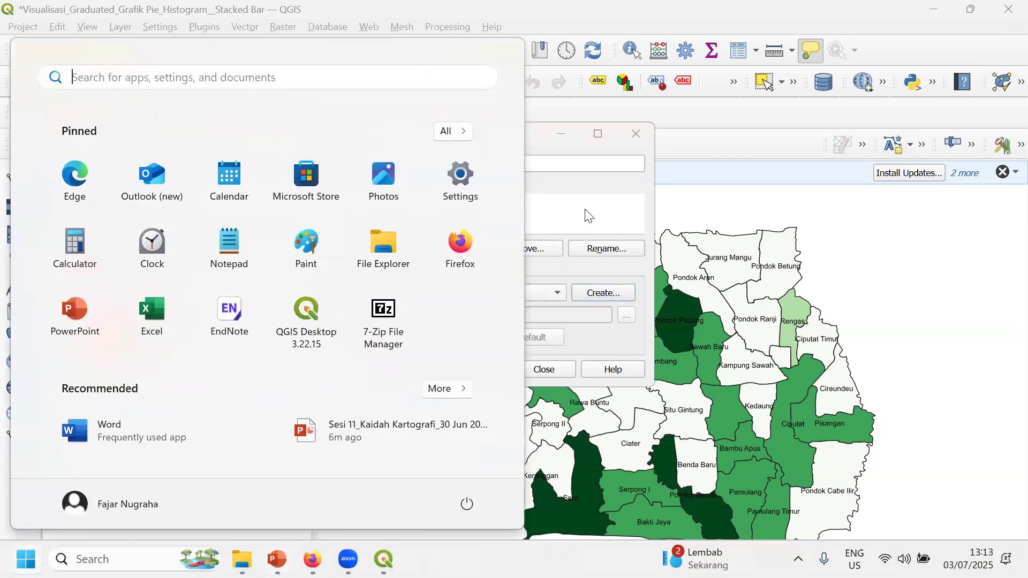
click(592, 6)
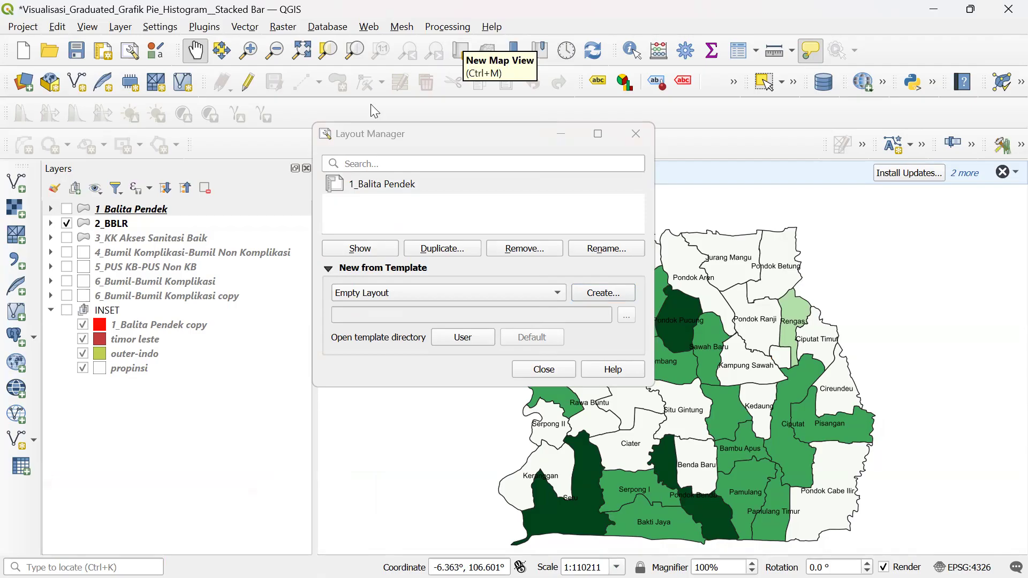
- Minimize the Layout Manager and switch the map display from 2_BBLR to 1_Balita Pendek
click(492, 127)
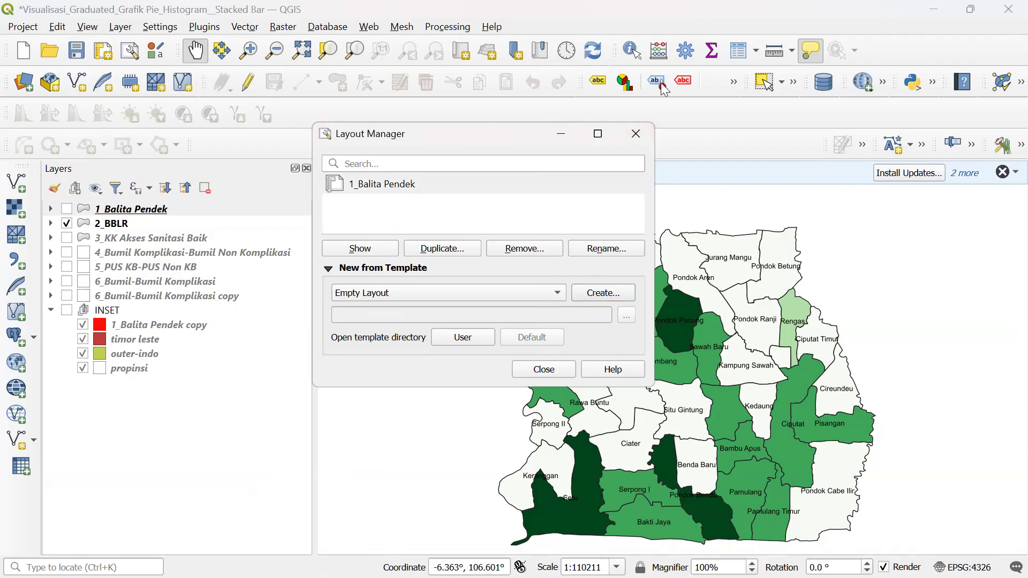
click(561, 133)
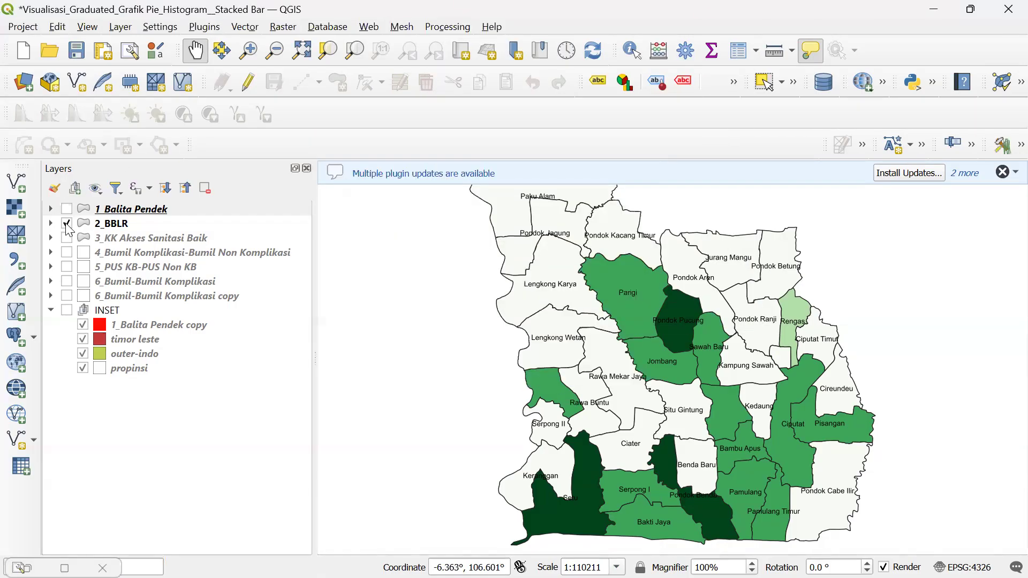
click(67, 224)
click(67, 209)
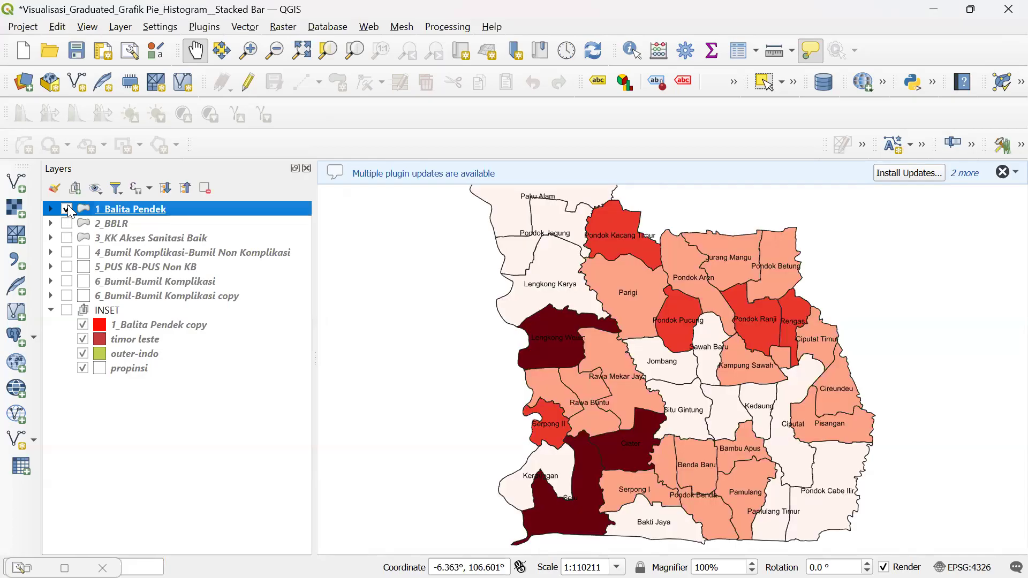
- Dismiss the plugin update and disabled-plugin notifications, then switch the map back to 2_BBLR
click(1003, 171)
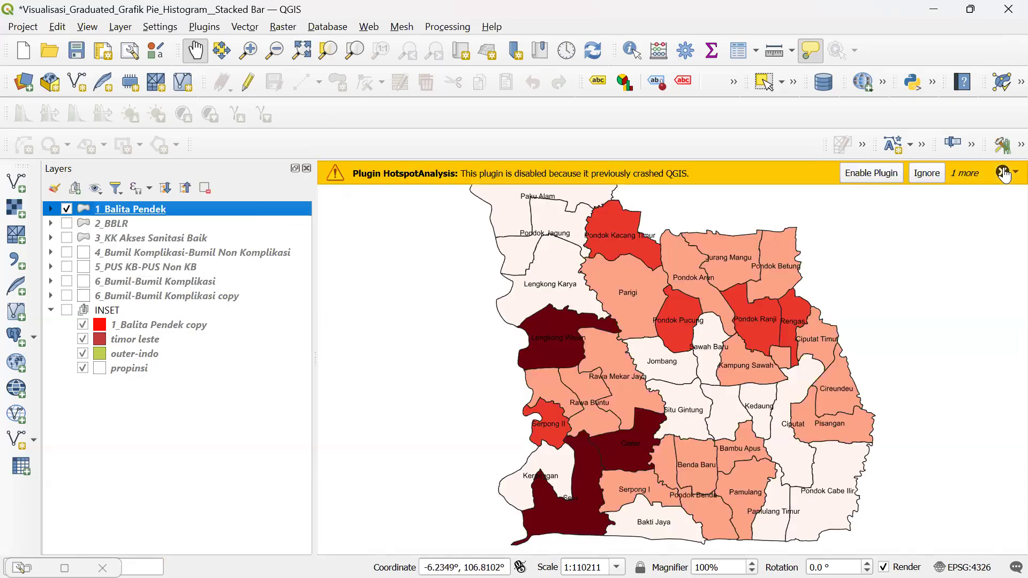
click(1003, 172)
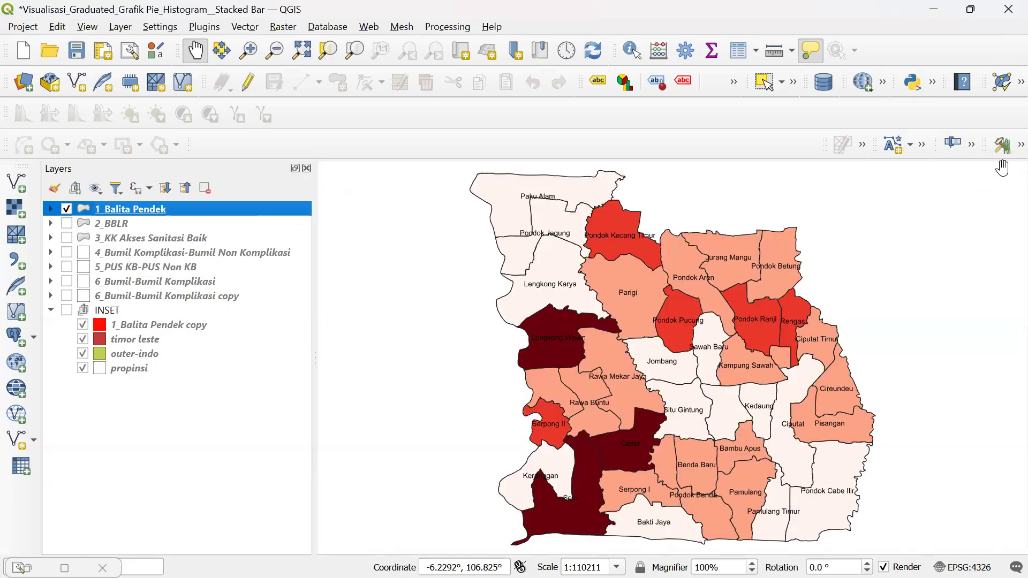
click(66, 208)
click(66, 224)
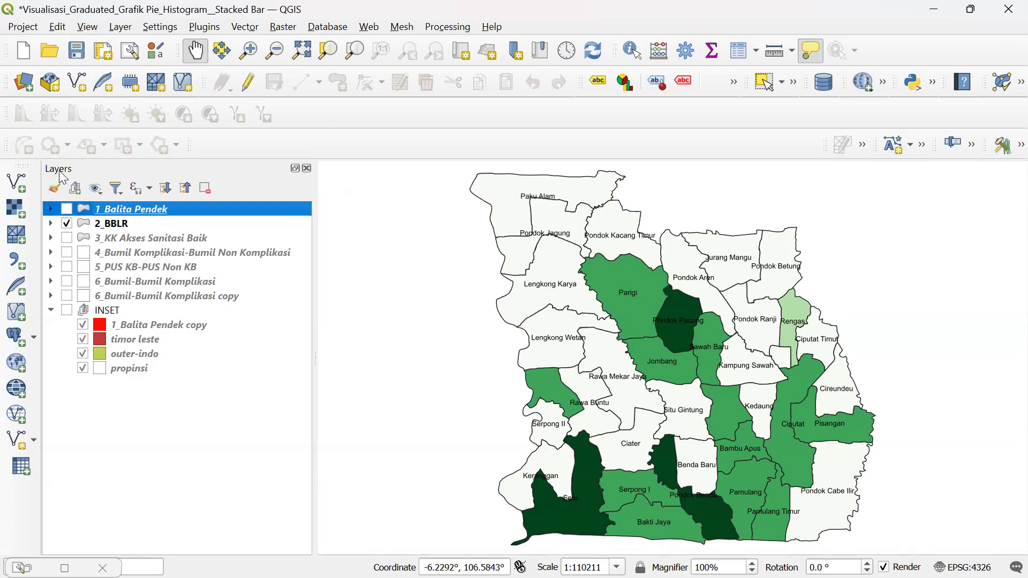
click(23, 27)
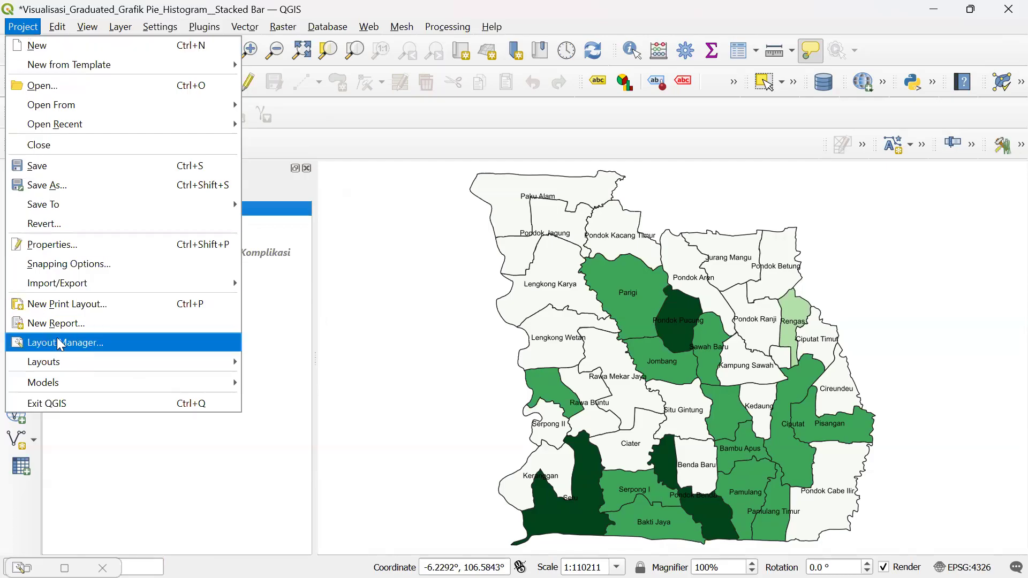
- Start duplicating 1_Balita Pendek, then cancel the title prompt and close the Layout Manager
click(78, 337)
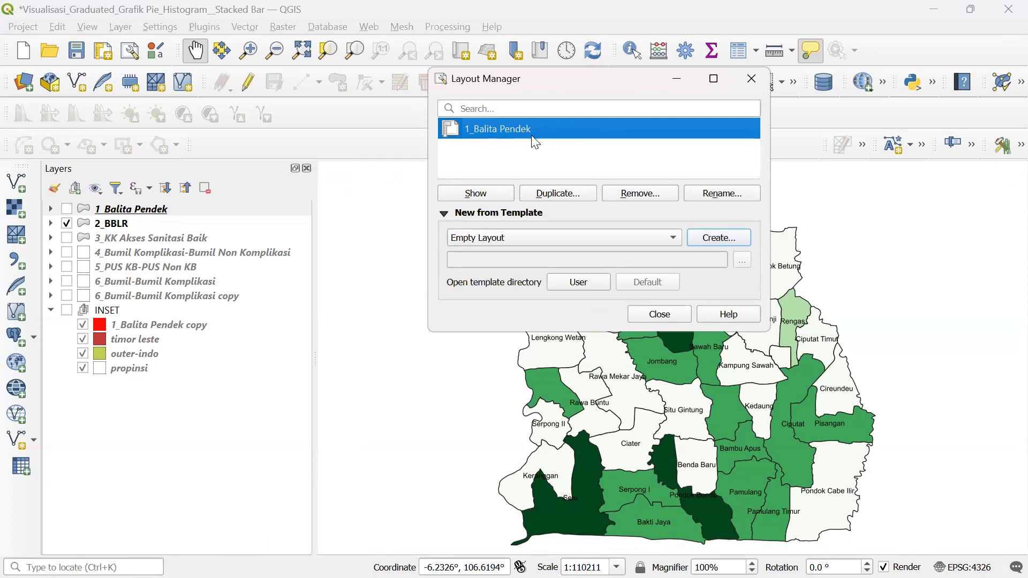
click(559, 194)
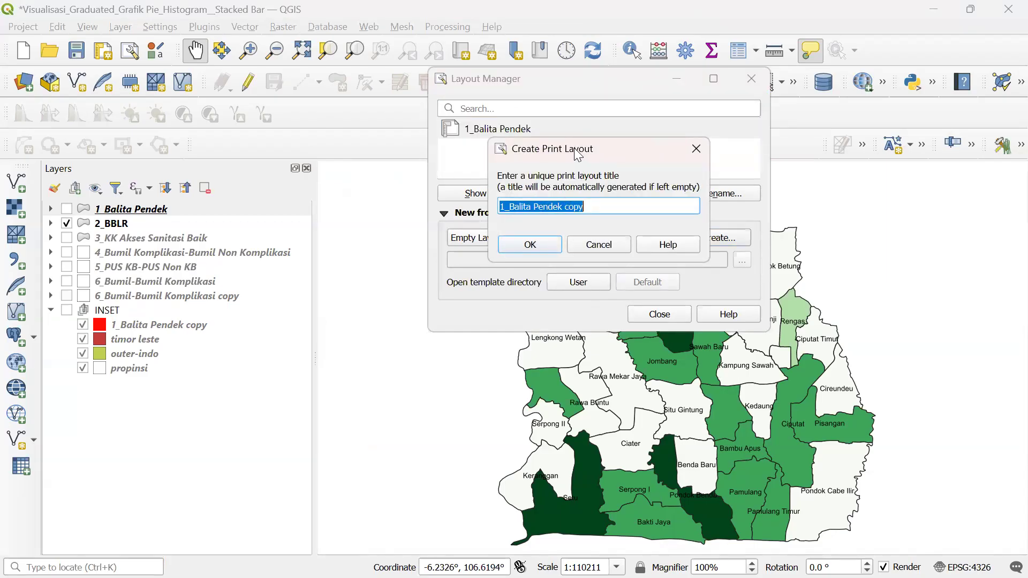
drag(580, 154, 401, 154)
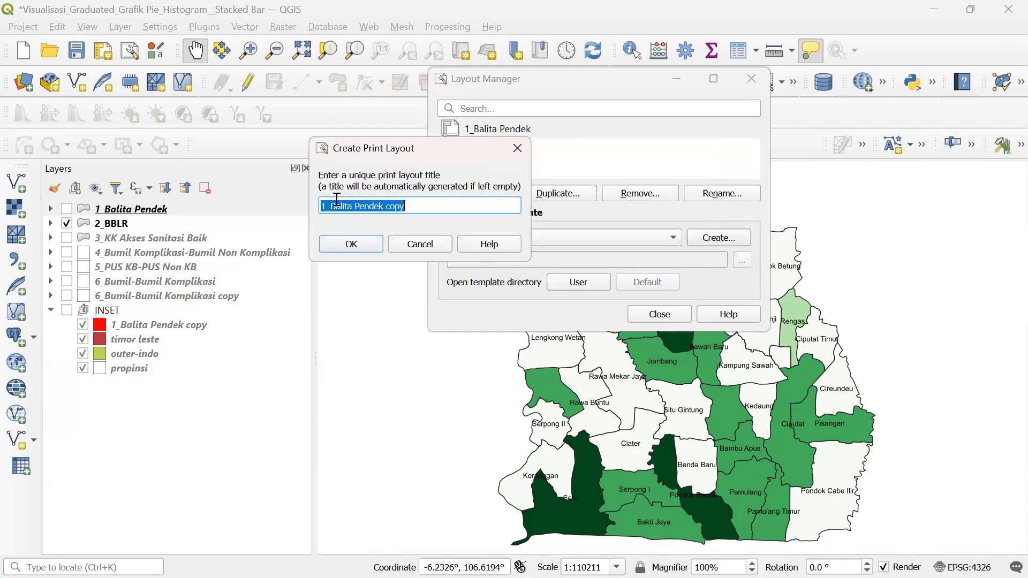
click(516, 147)
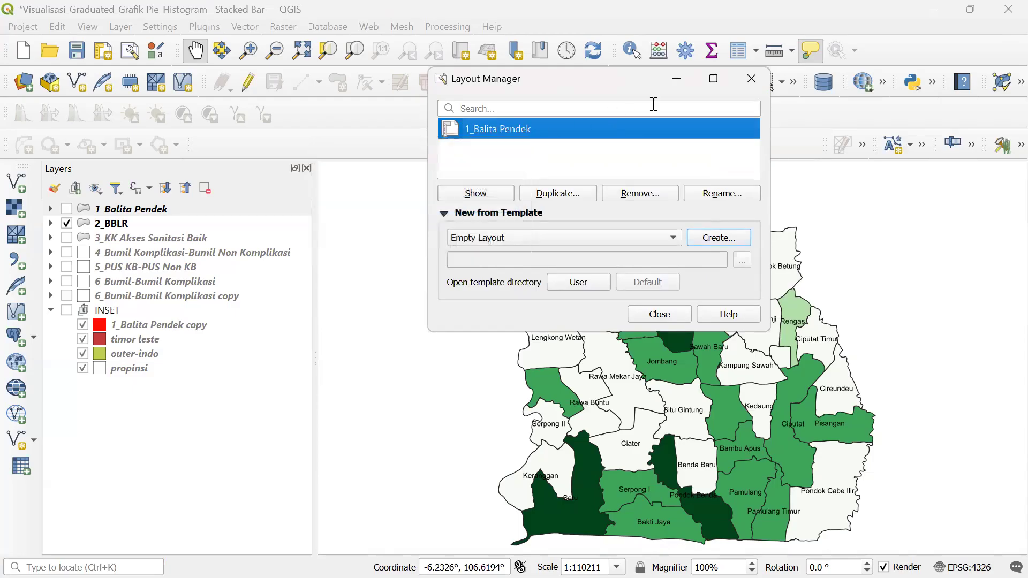
click(752, 80)
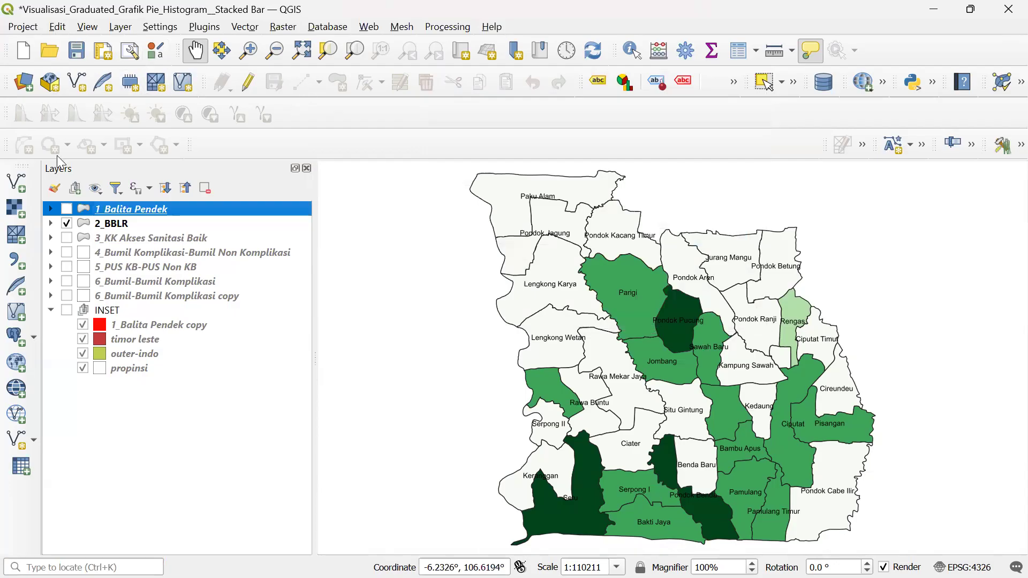
- Toggle 2_BBLR, 1_Balita Pendek and 3_KK Akses Sanitasi Baik, leaving all three hidden
click(66, 224)
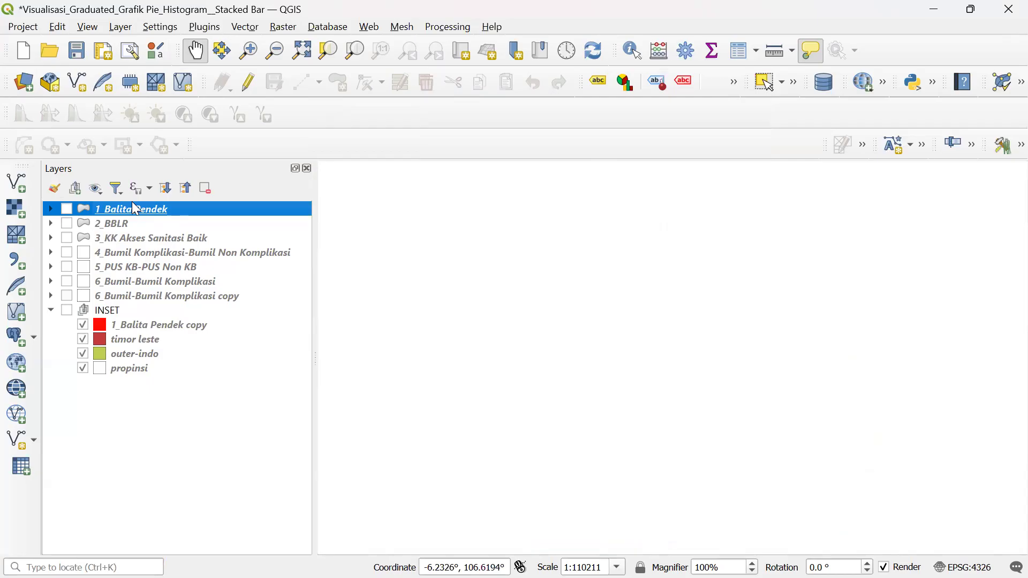
click(67, 209)
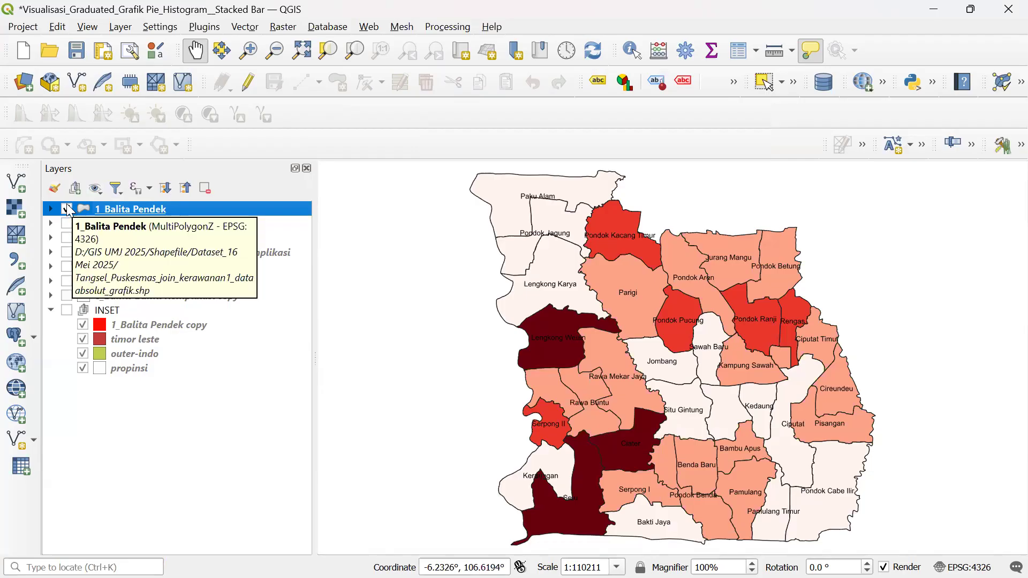
click(67, 209)
click(66, 224)
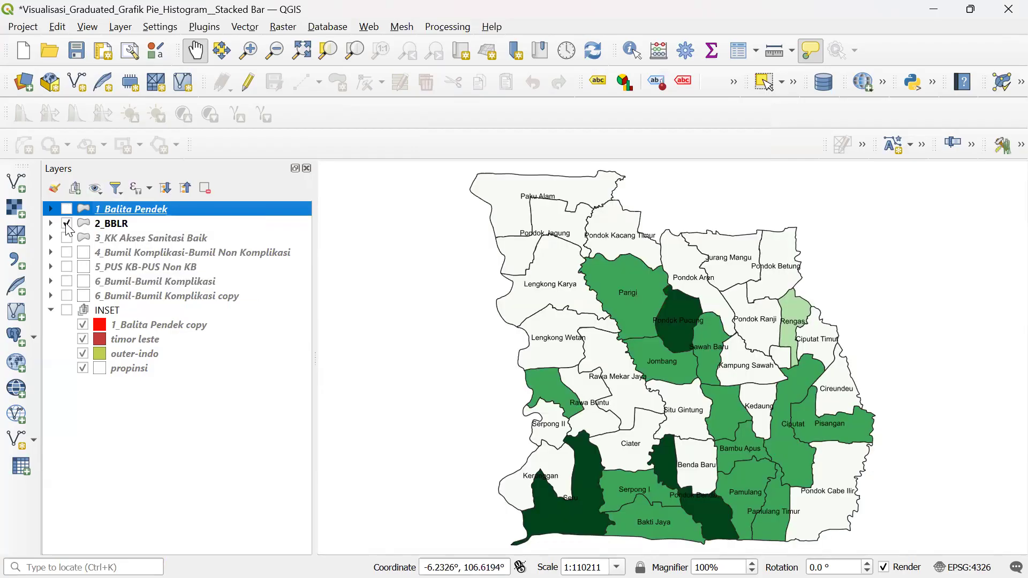
click(67, 224)
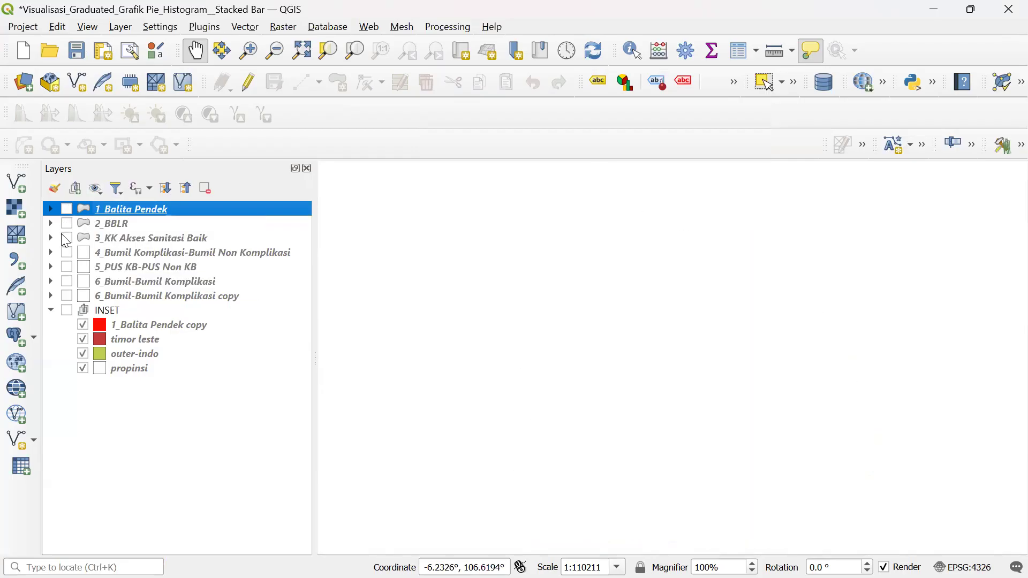
click(66, 237)
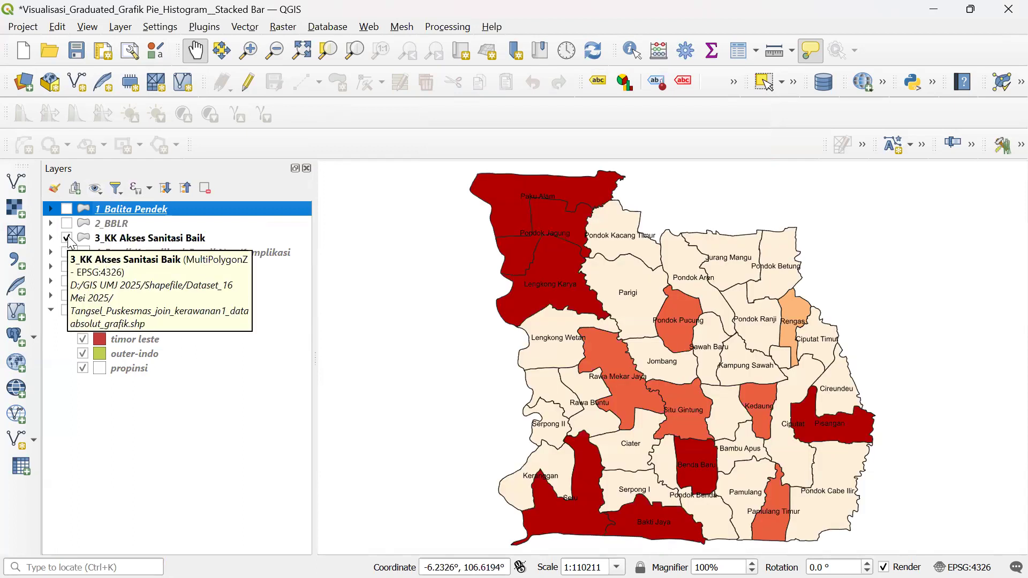
click(67, 238)
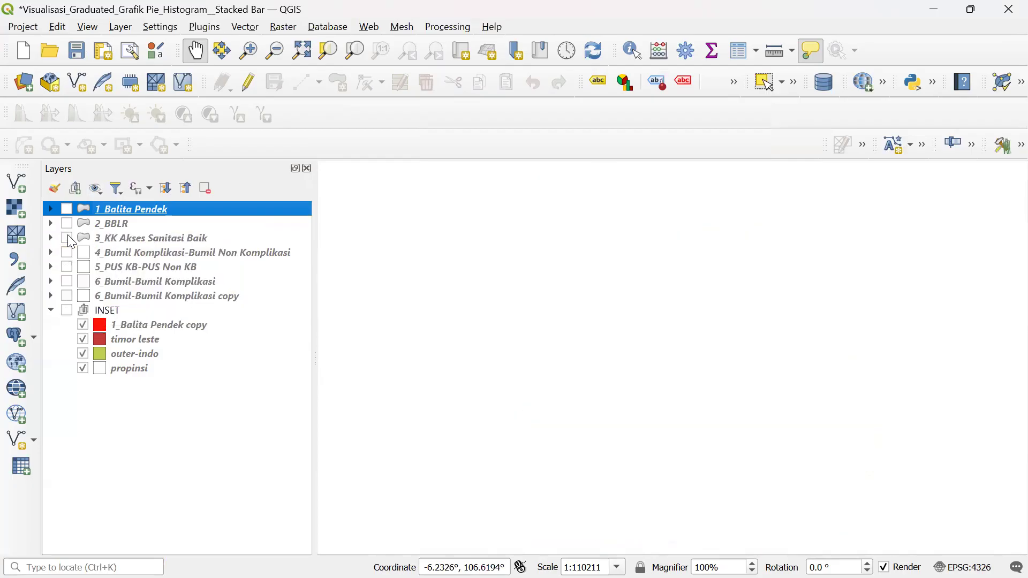
click(68, 253)
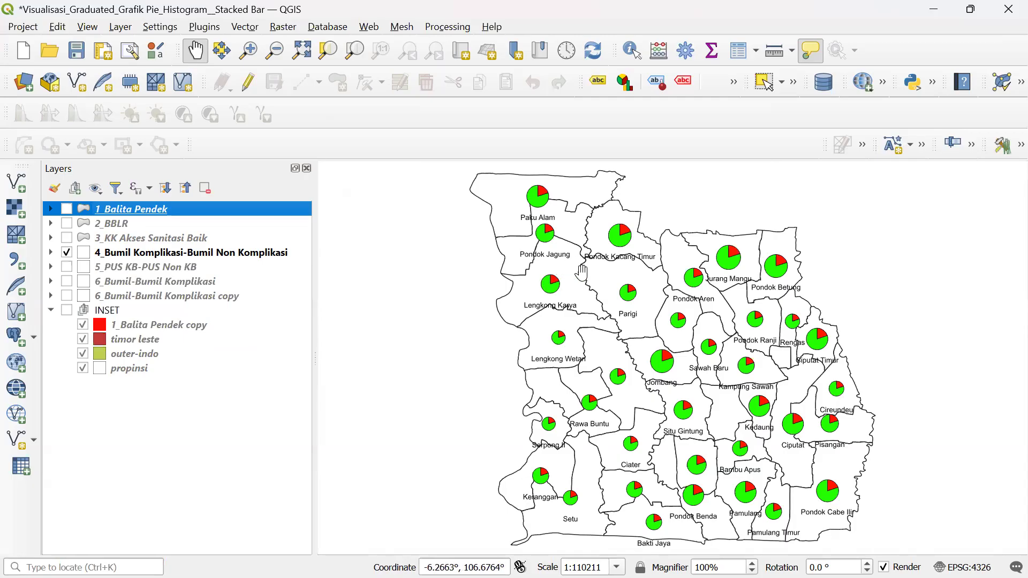
click(65, 252)
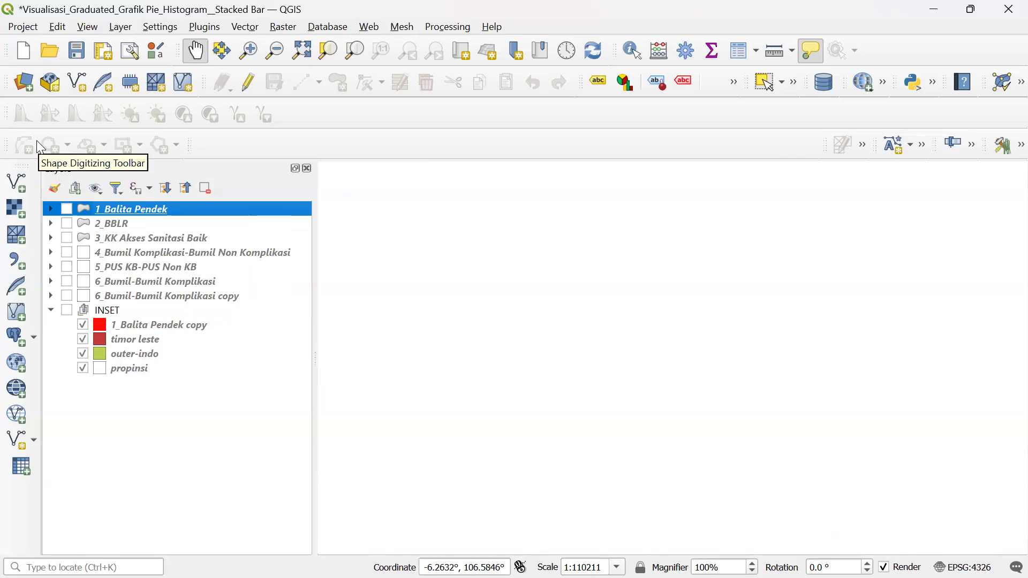
click(67, 209)
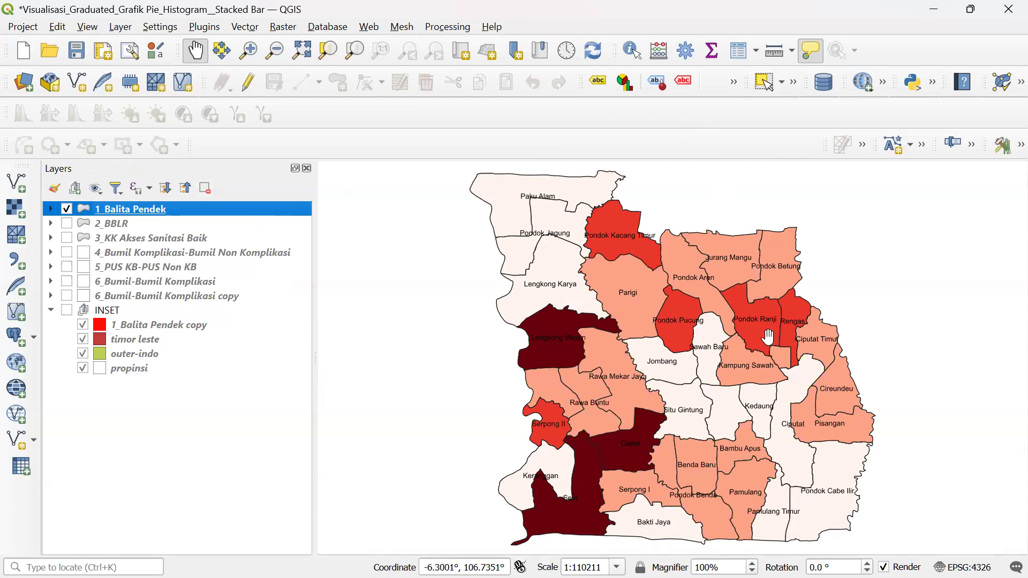
- Compare the 1_Balita Pendek and 2_BBLR layers, leaving only 2_BBLR visible
click(67, 208)
click(67, 223)
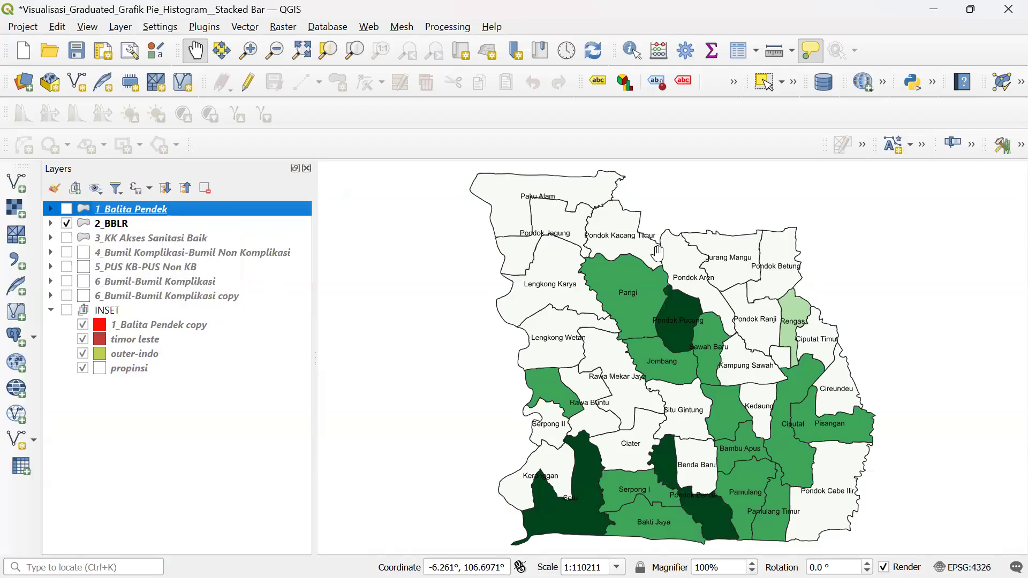
click(66, 225)
click(67, 209)
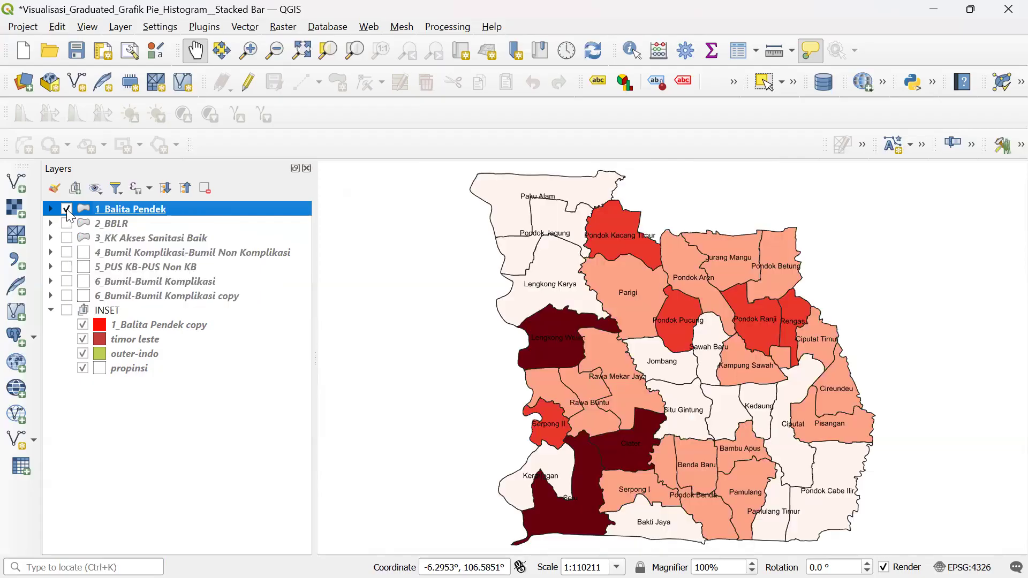
click(65, 223)
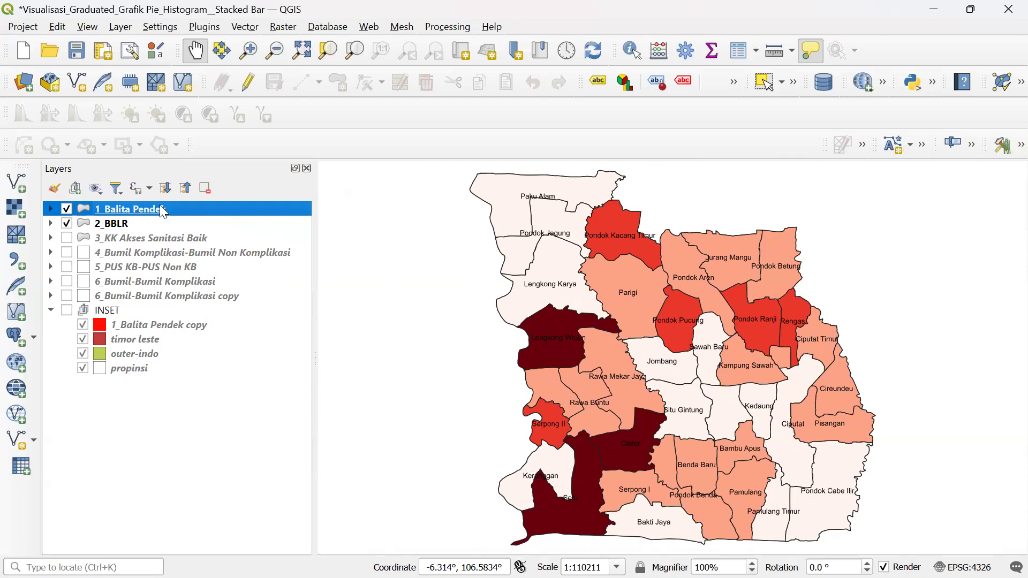
click(66, 209)
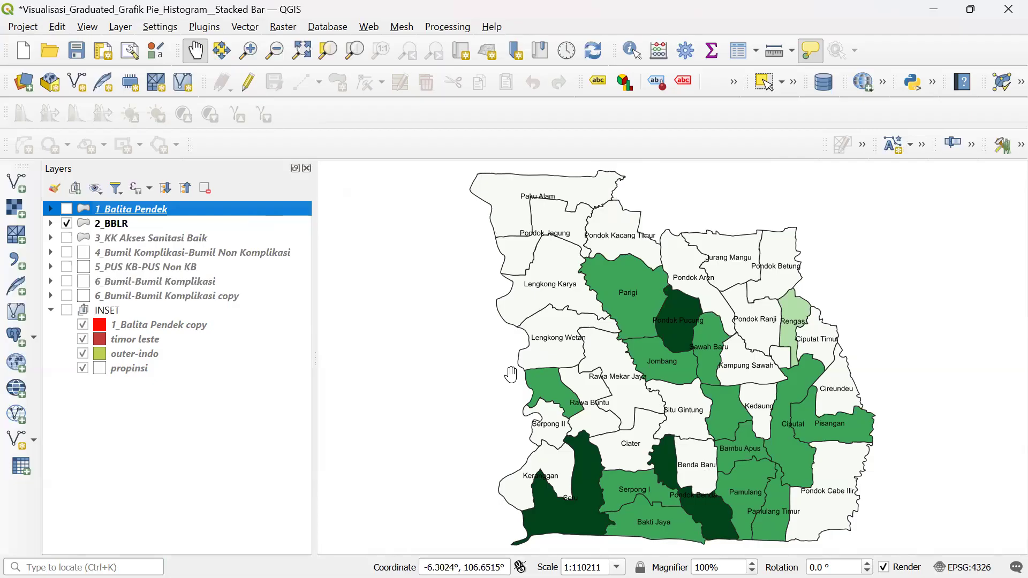
click(17, 28)
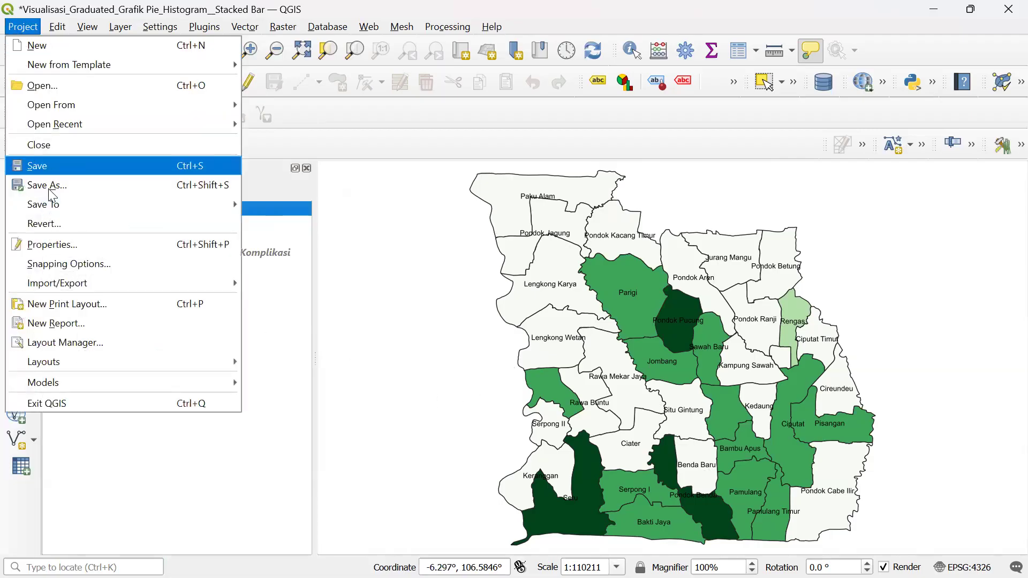
- Open the Layout Manager from the Project menu and select 1_Balita Pendek
click(62, 341)
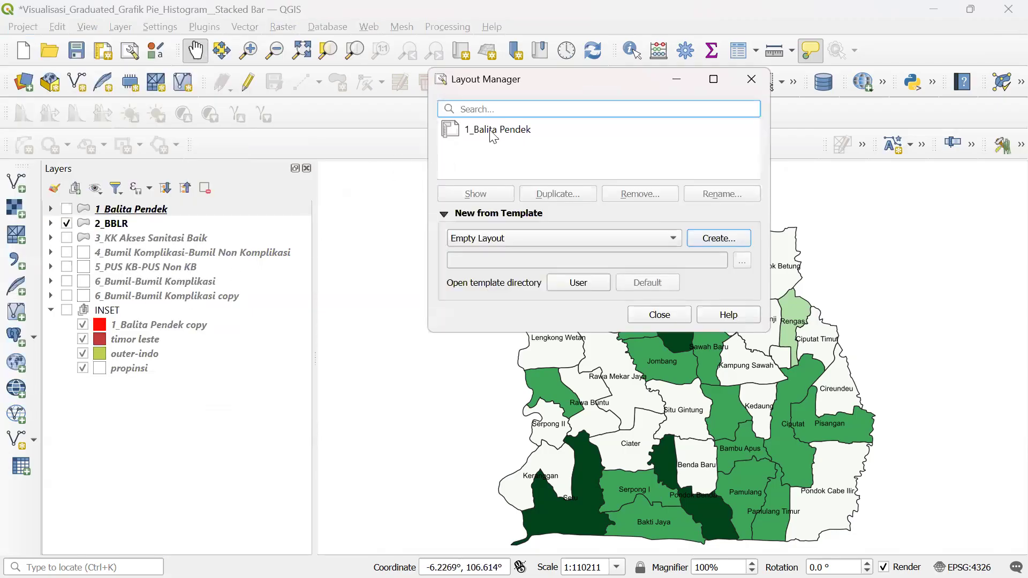
click(535, 132)
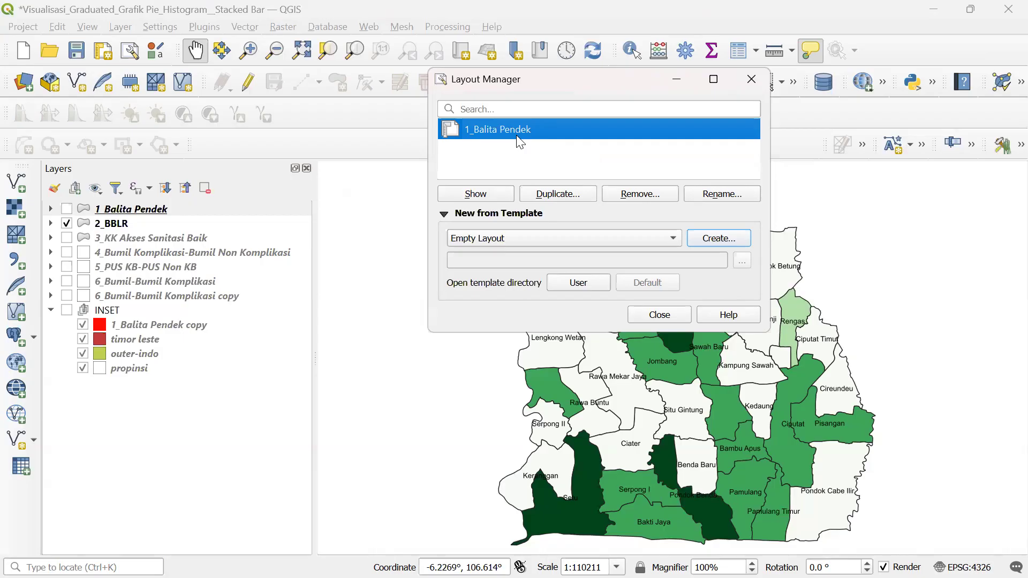
- Duplicate the 1_Balita Pendek layout and title the copy 2_BBLR
click(553, 194)
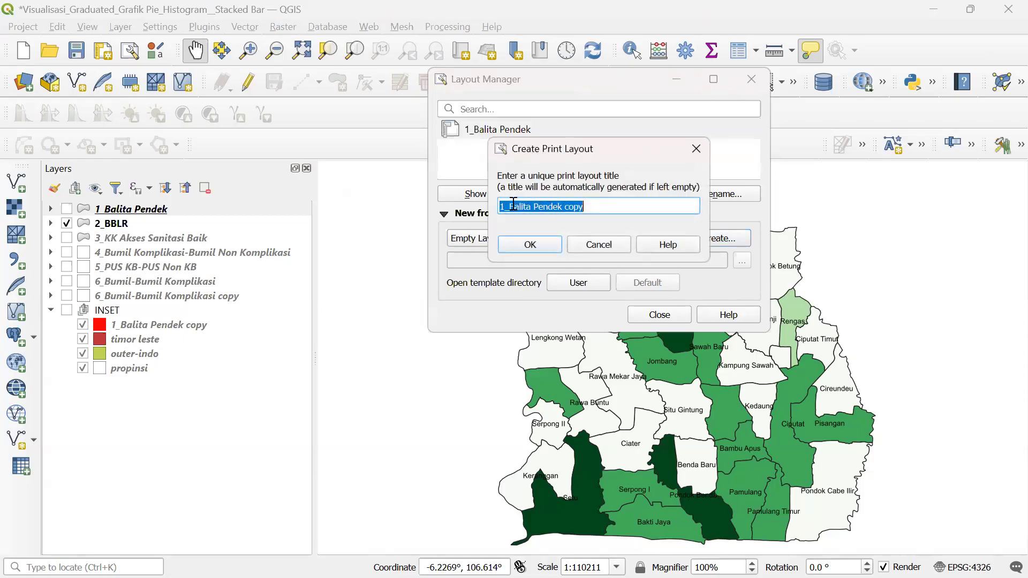
click(505, 206)
key(BackSpace)
text(2)
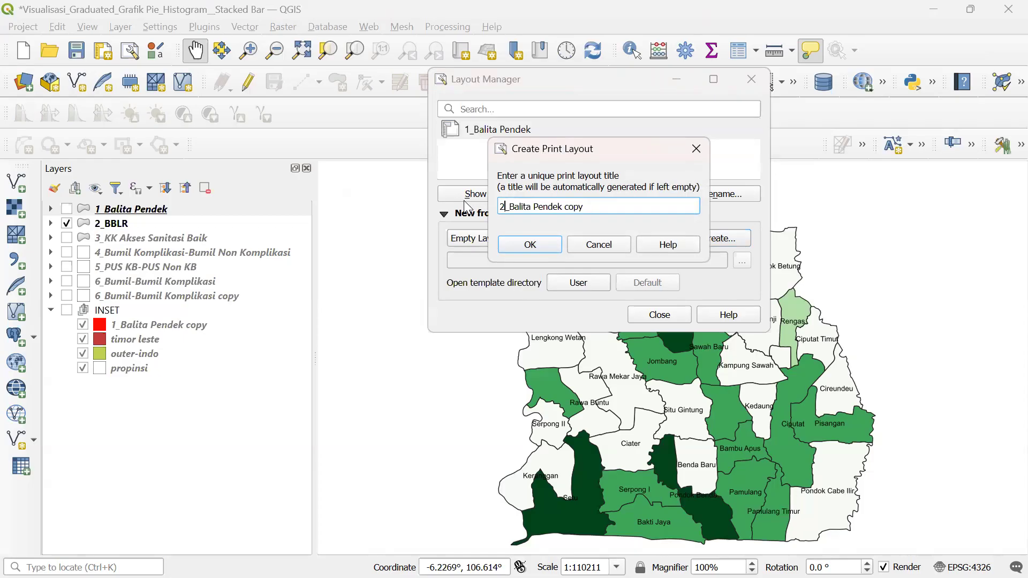
key(shift+Right)
key(shift+Right)
key(shift+Right)
key(shift+Right)
key(shift+Right)
key(shift+Right)
key(shift+Right)
key(shift+Right)
key(shift+Right)
key(shift+Right)
key(shift+Right)
key(shift+Right)
key(shift+Right)
key(shift+Right)
key(shift+Right)
key(shift+Right)
key(shift+Right)
key(shift+Right)
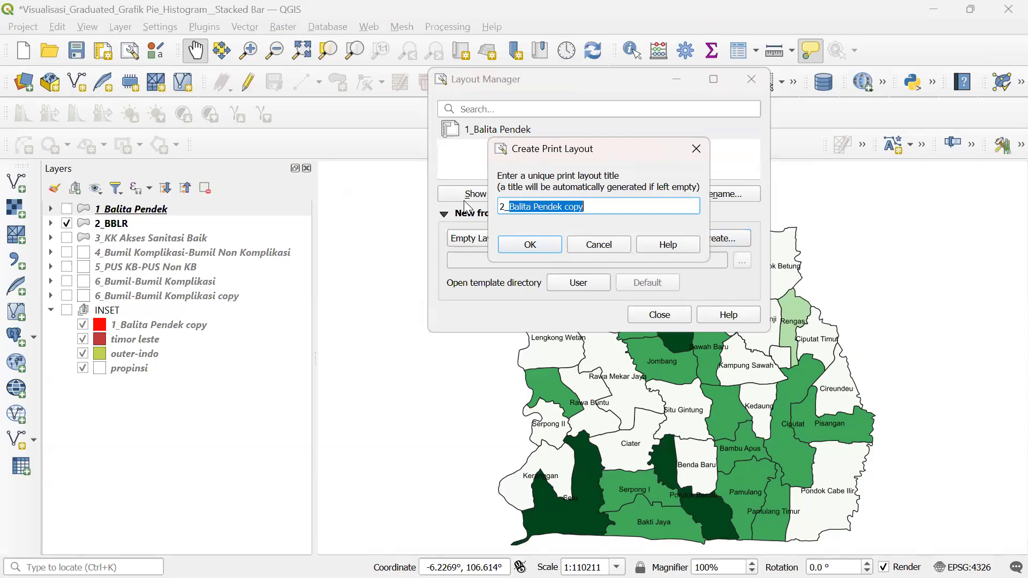
text(BBR)
key(BackSpace)
text(LR)
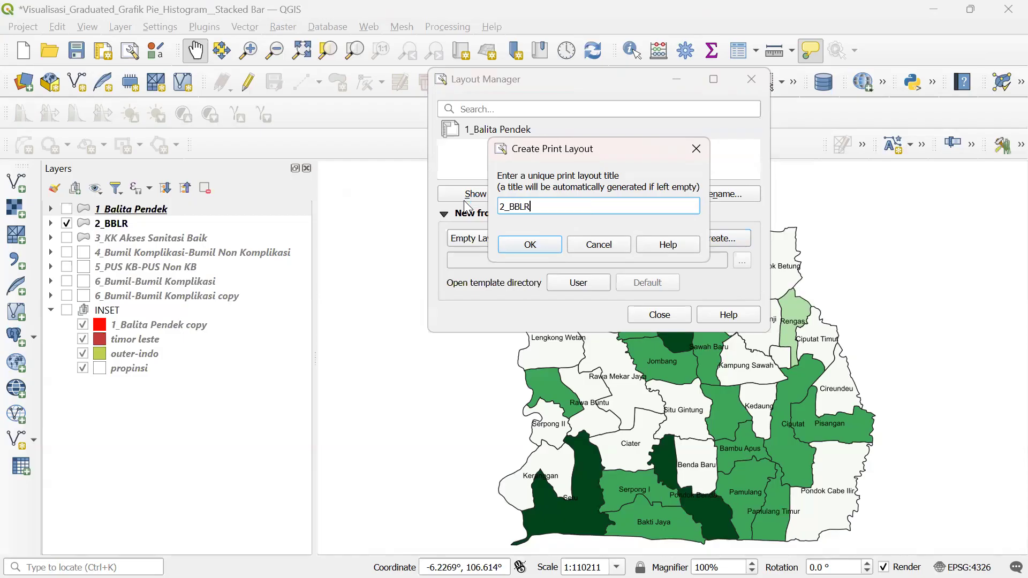
click(546, 245)
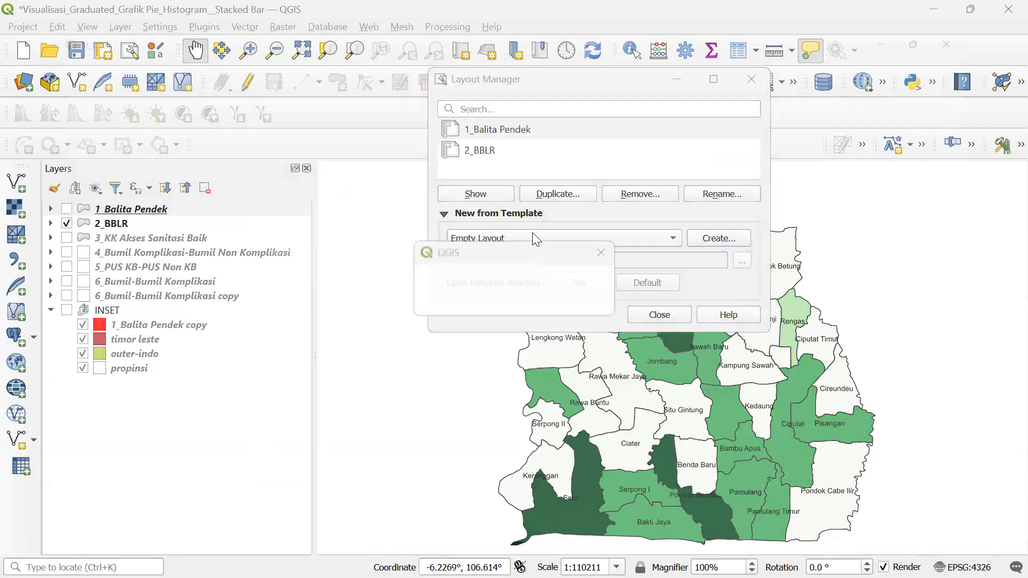
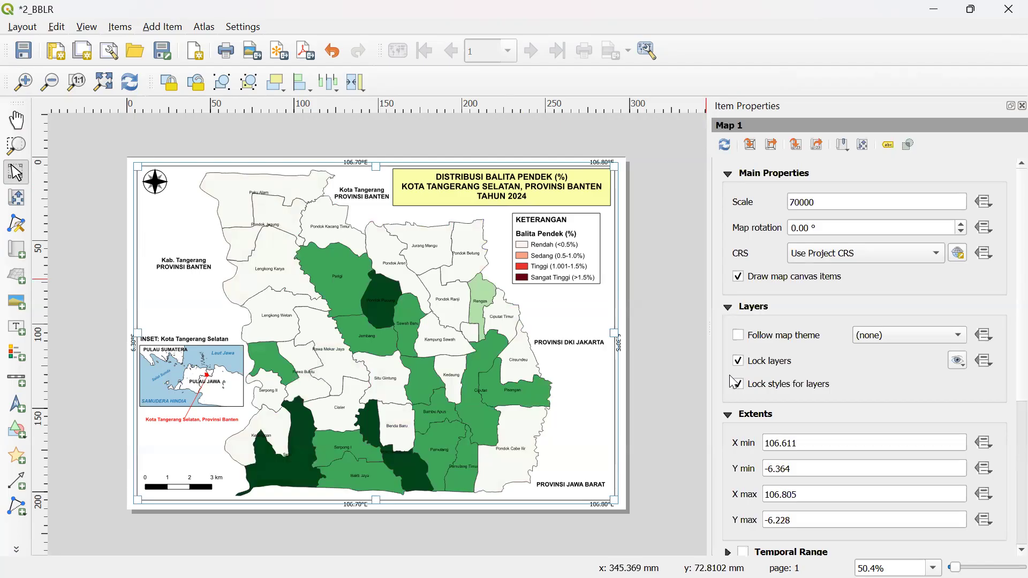
key(super)
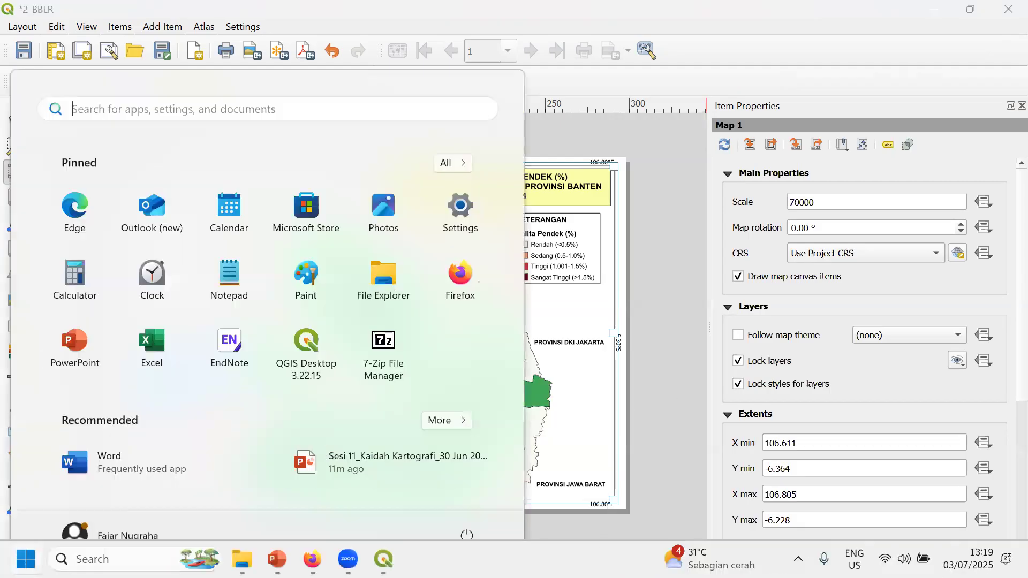
mouse_move(383, 560)
click(272, 500)
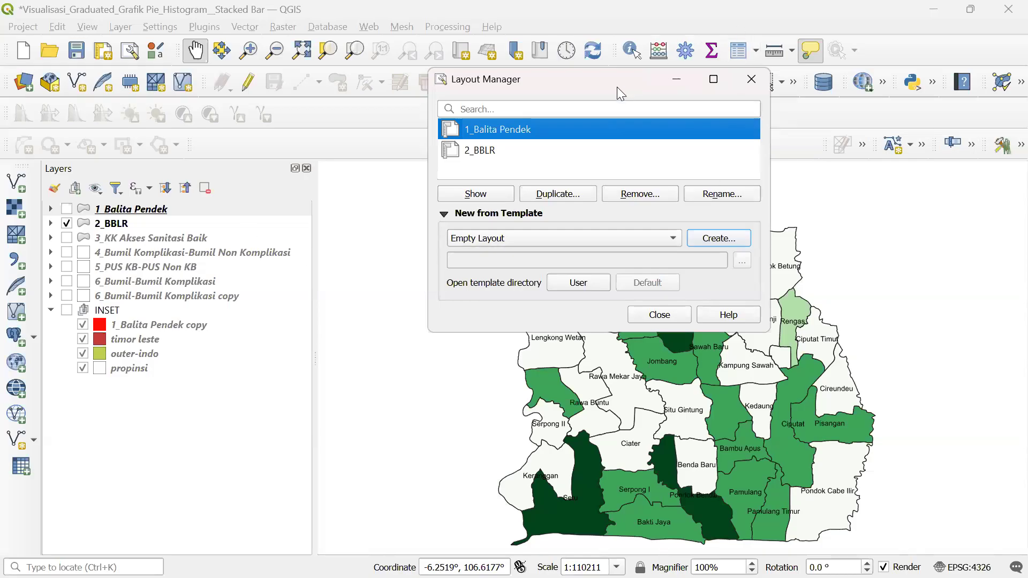
drag(617, 87, 248, 125)
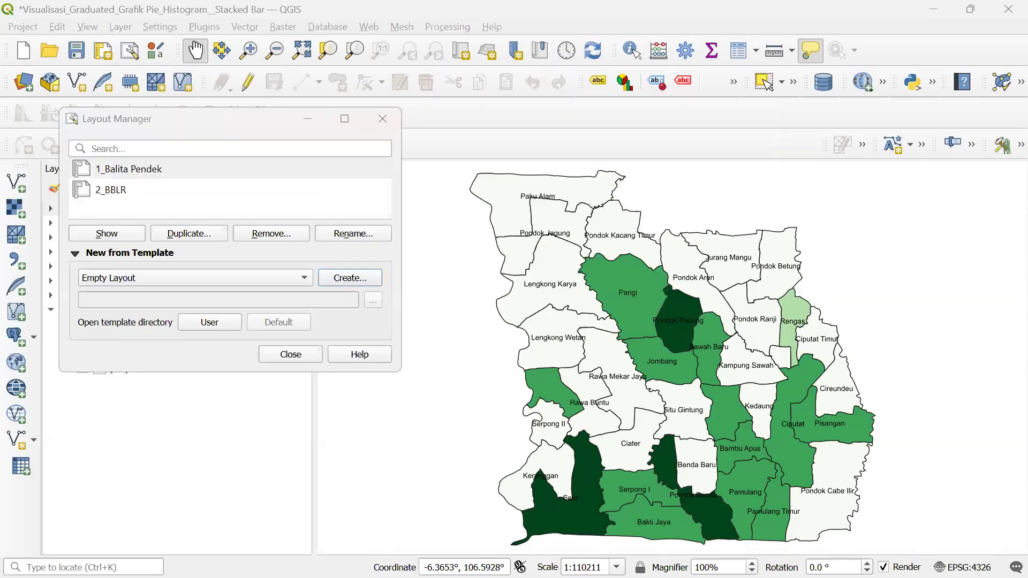
key(super)
mouse_move(384, 559)
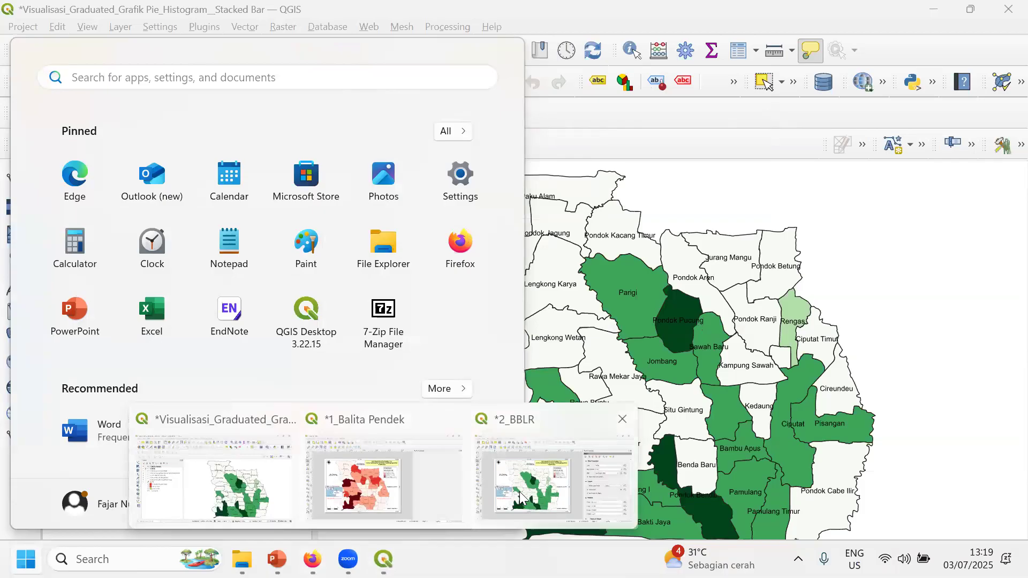
click(553, 475)
click(759, 364)
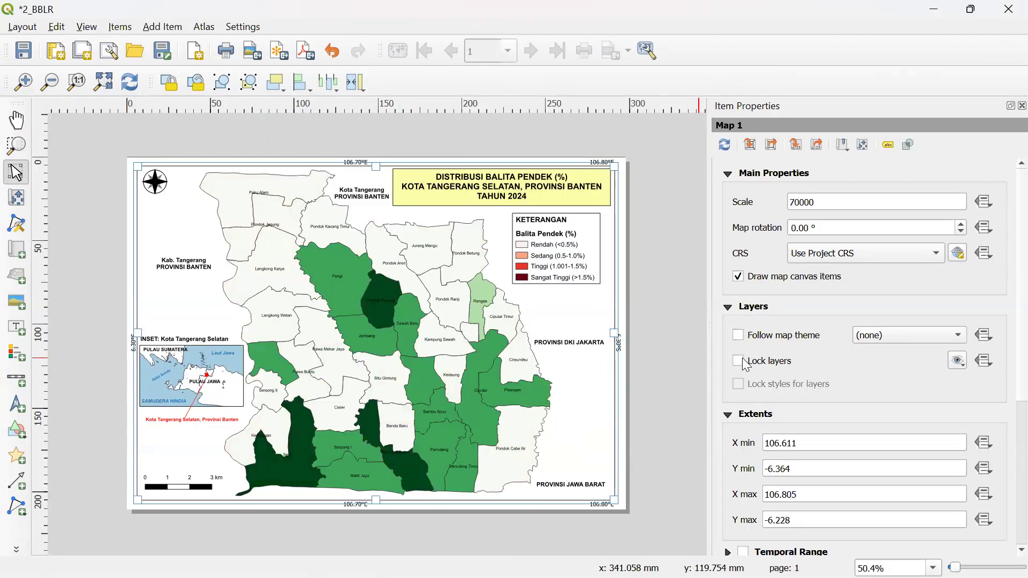
click(739, 362)
click(738, 385)
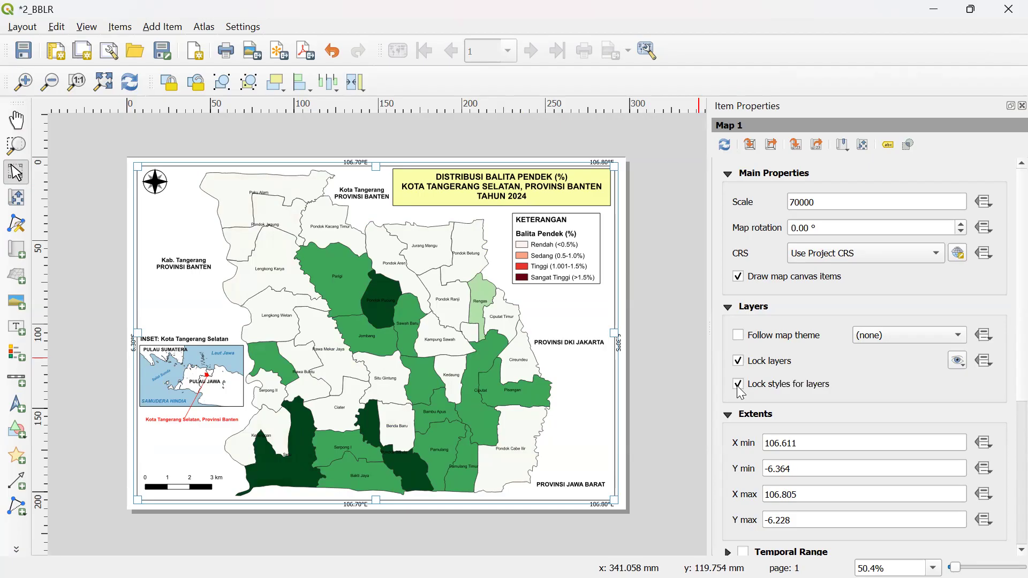
key(super)
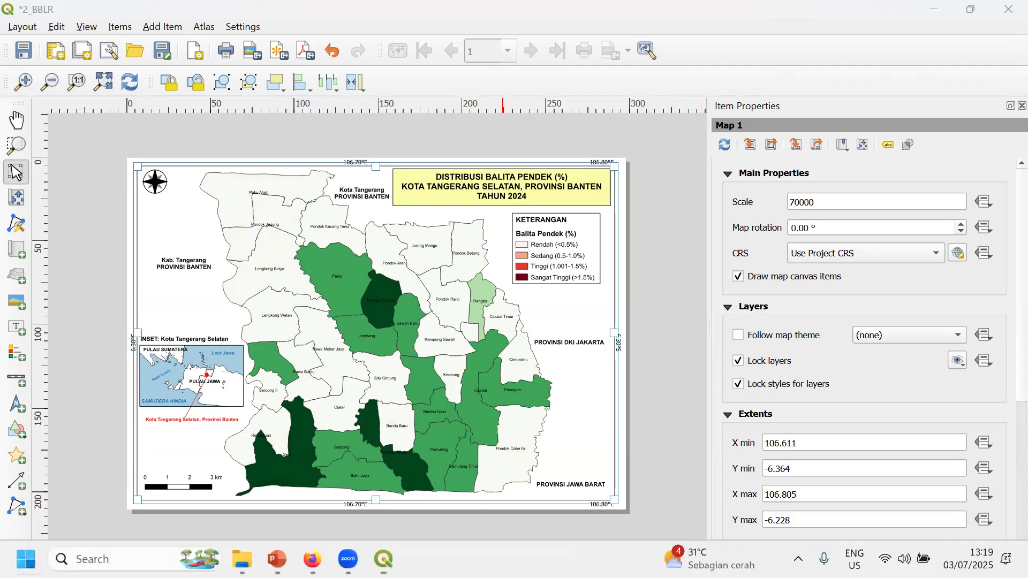
- In the main project window, hide 1_Balita Pendek and show the 3_KK Akses Sanitasi Baik layer
mouse_move(383, 559)
click(215, 471)
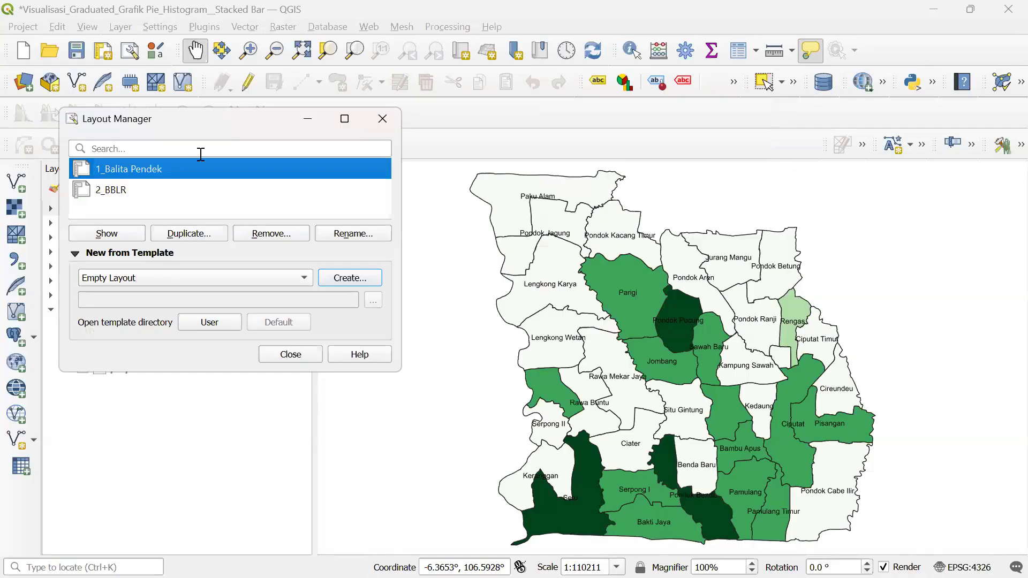
drag(264, 125, 661, 124)
click(66, 209)
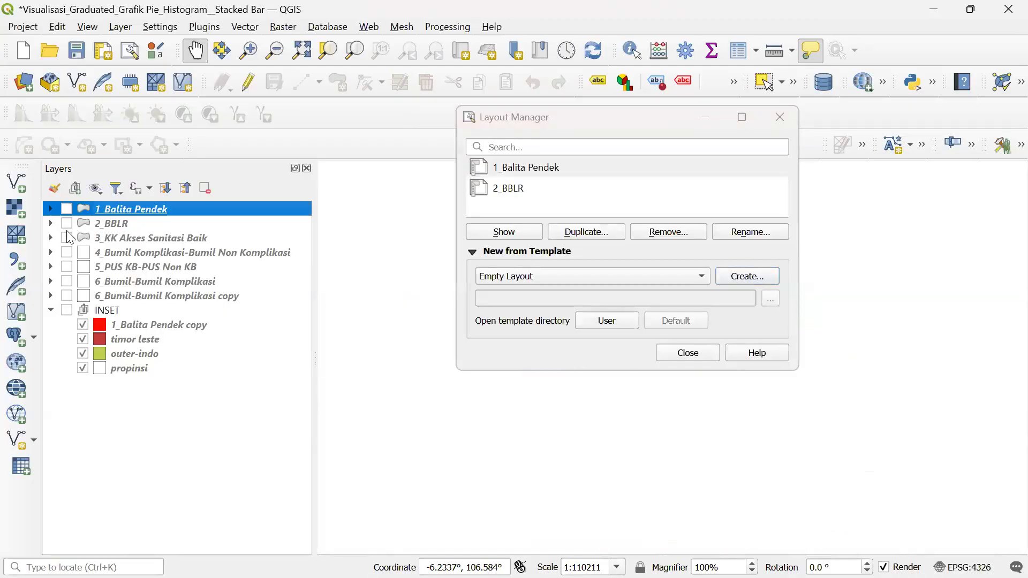
click(67, 238)
click(568, 135)
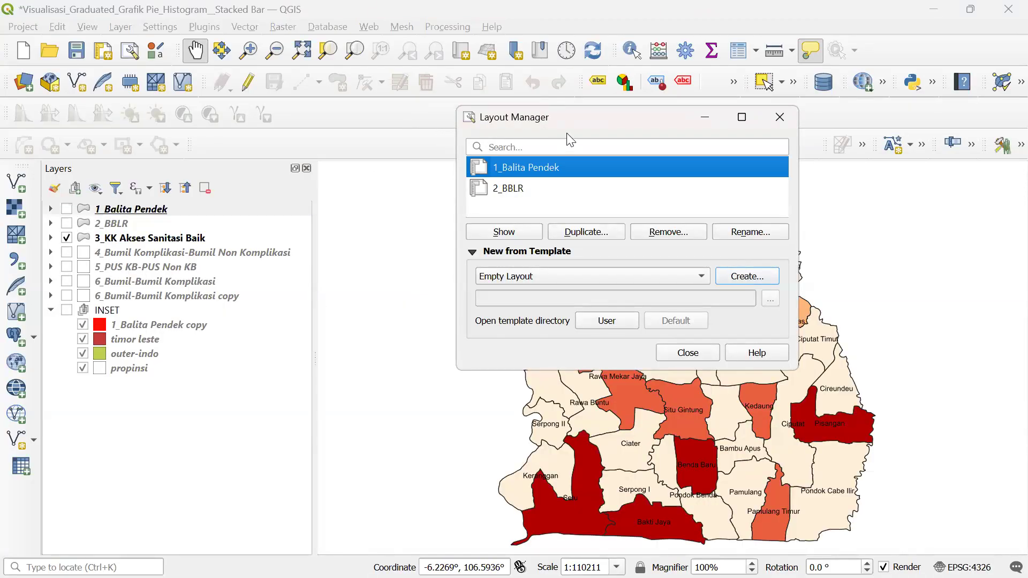
drag(571, 116, 246, 113)
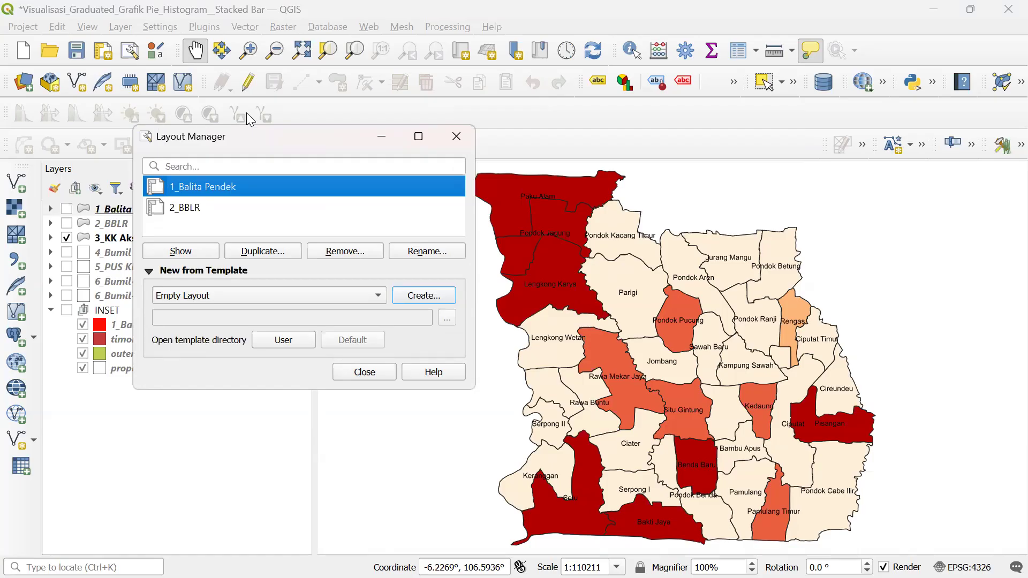
- Zoom the main map to the extent of the 1_Balita Pendek layer
key(super)
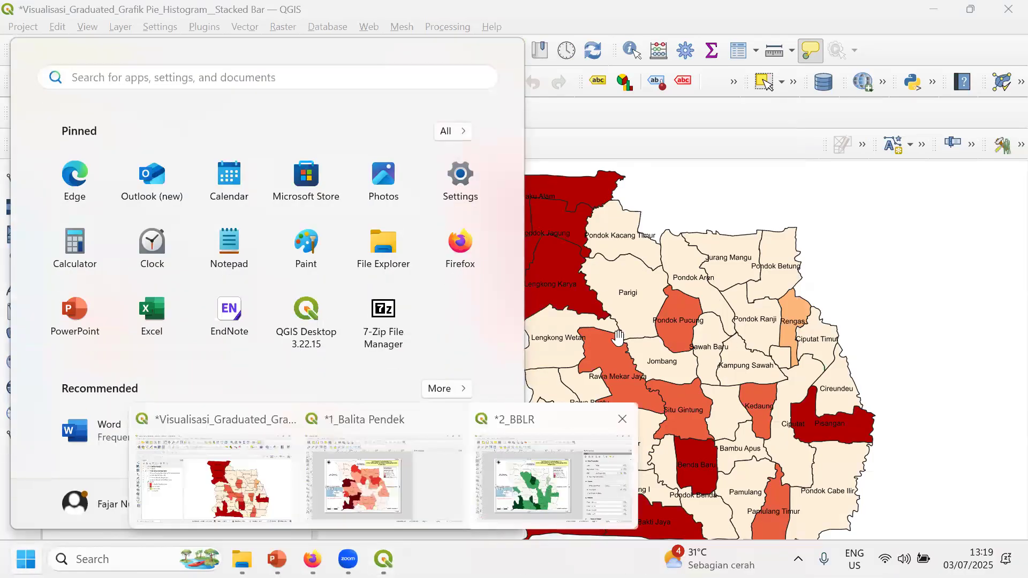
click(760, 193)
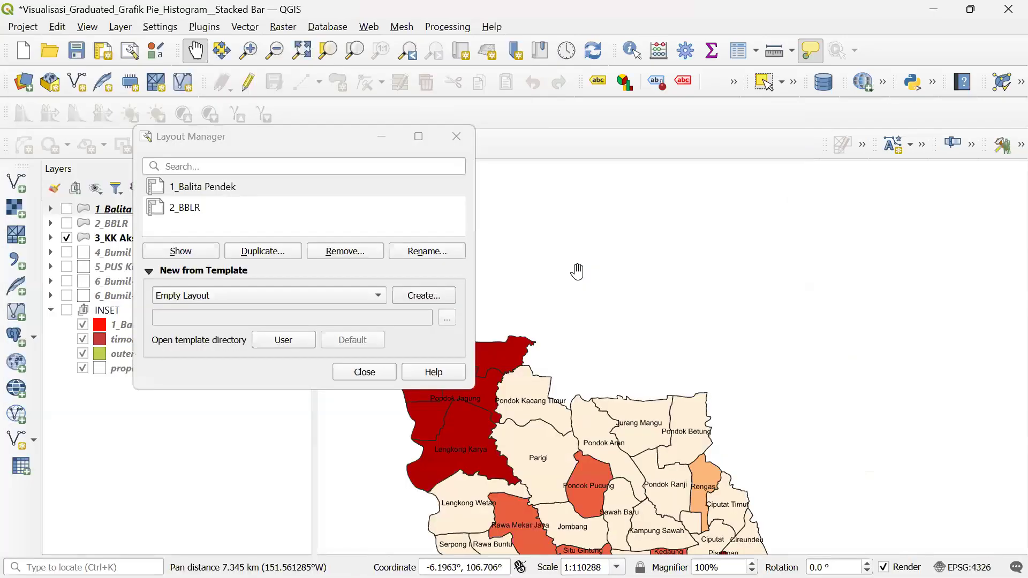
click(235, 135)
drag(236, 136, 387, 142)
right_click(124, 209)
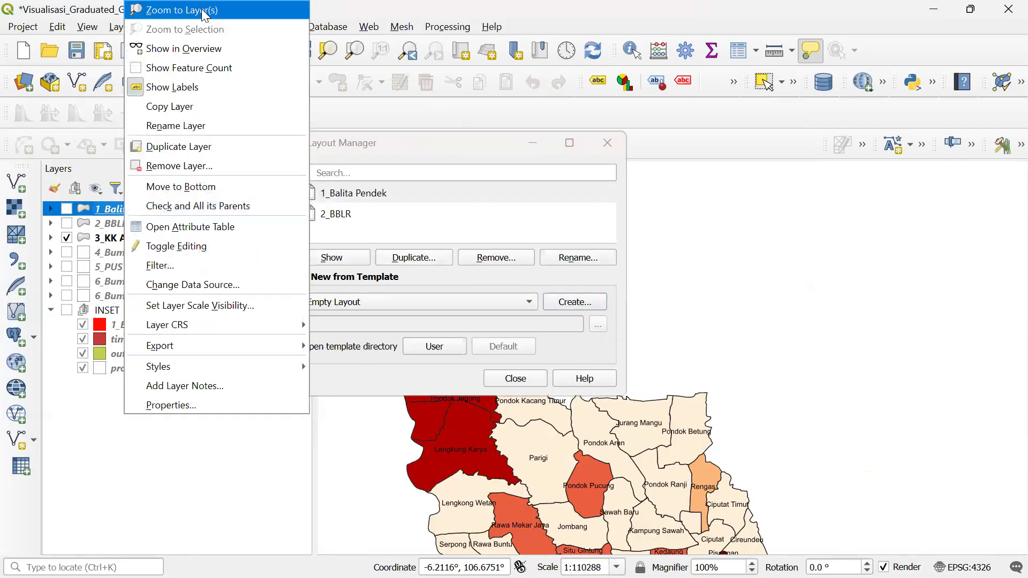
click(201, 9)
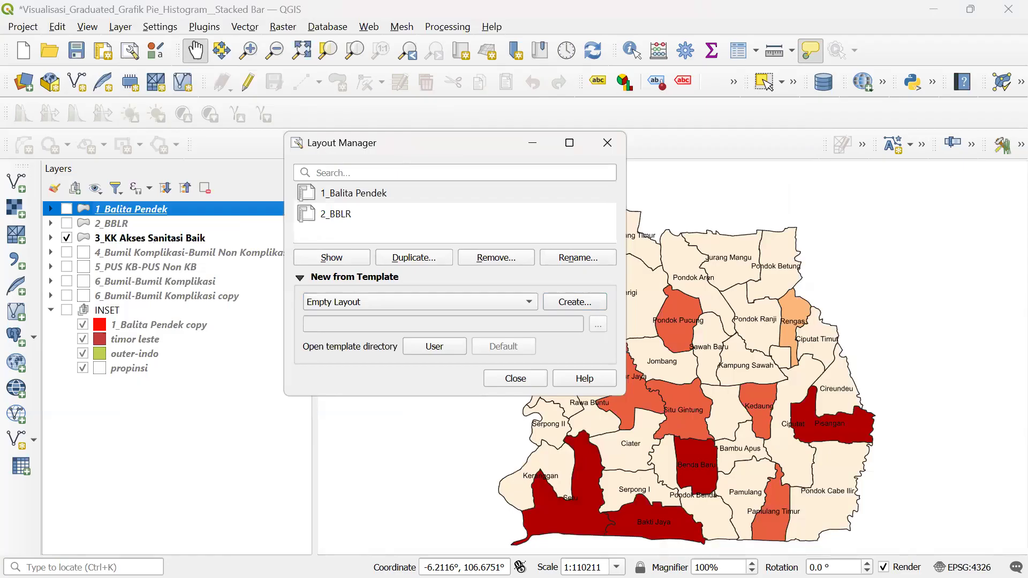
drag(396, 151, 146, 155)
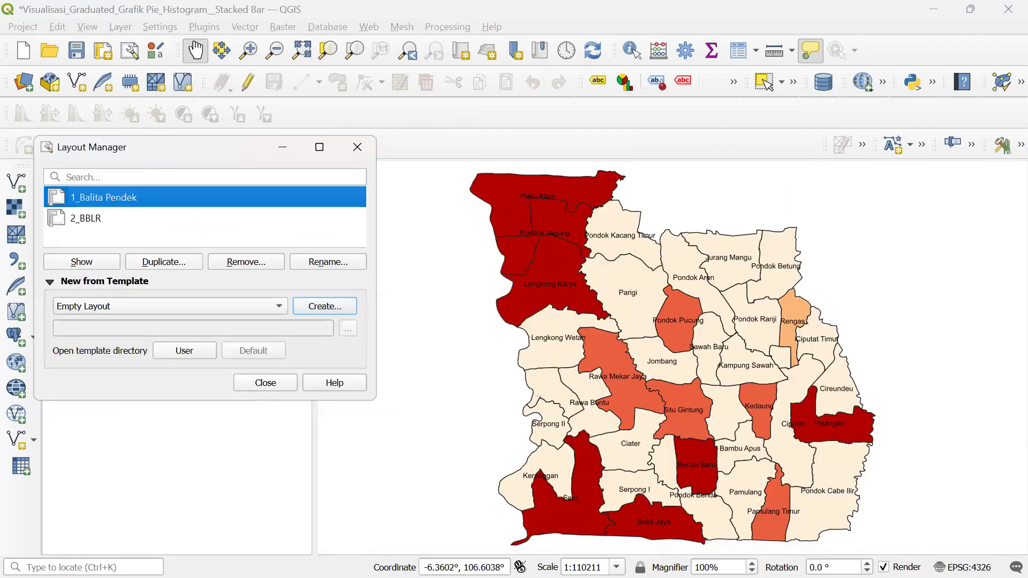
- Go to the 2_BBLR print layout, briefly check the main project window, then return to the layout
key(super)
mouse_move(384, 559)
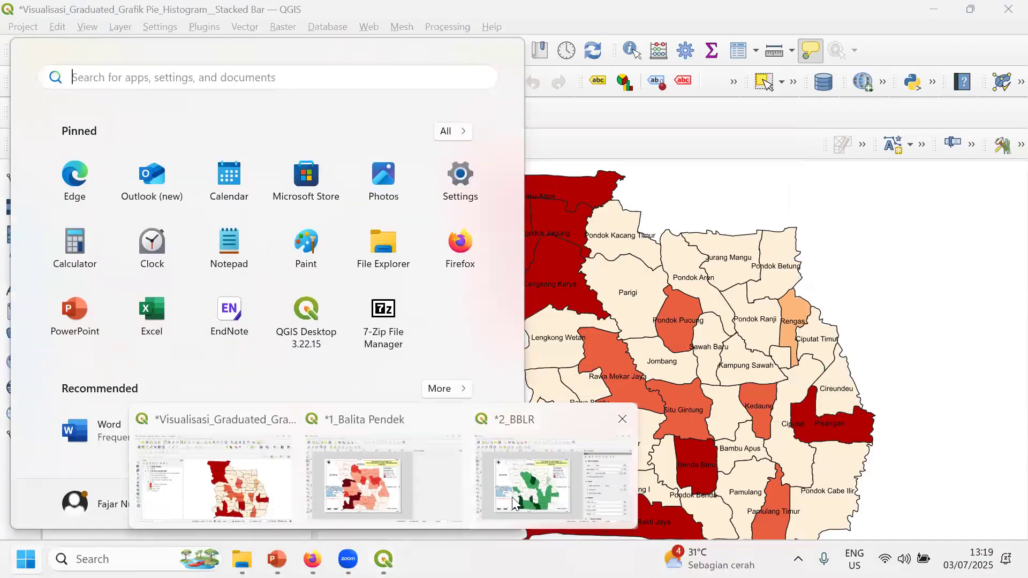
click(512, 503)
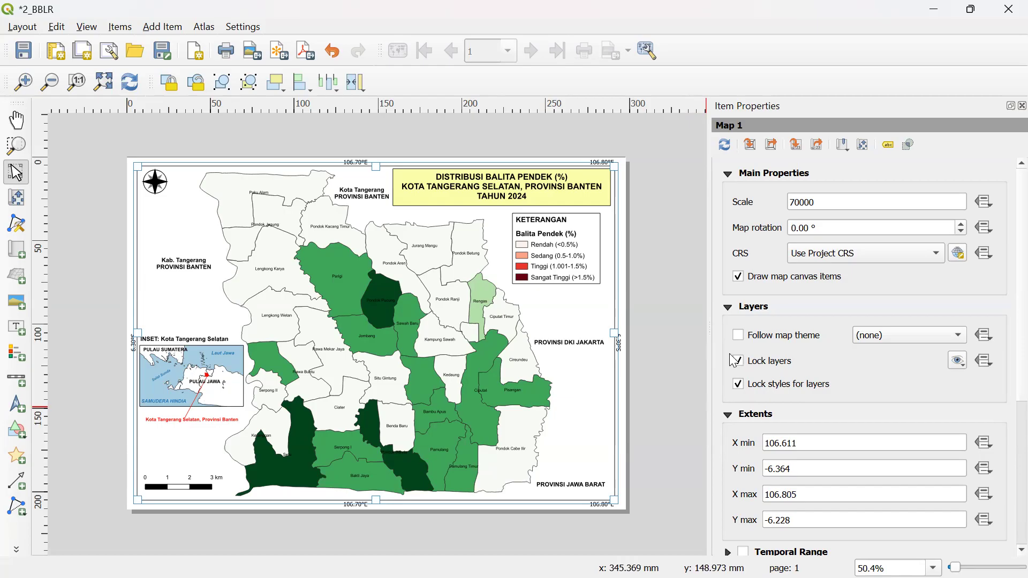
key(super)
mouse_move(384, 559)
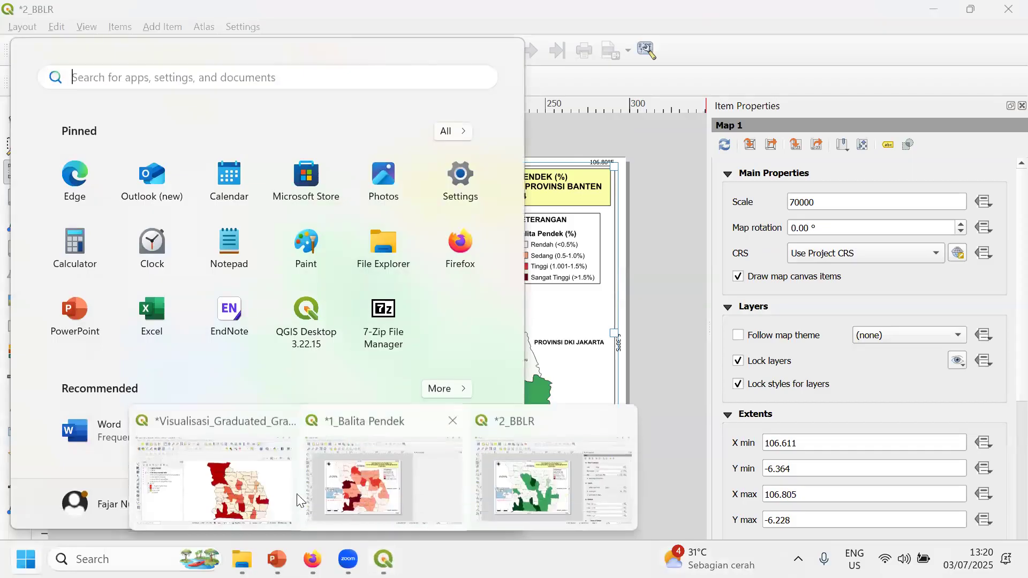
click(220, 482)
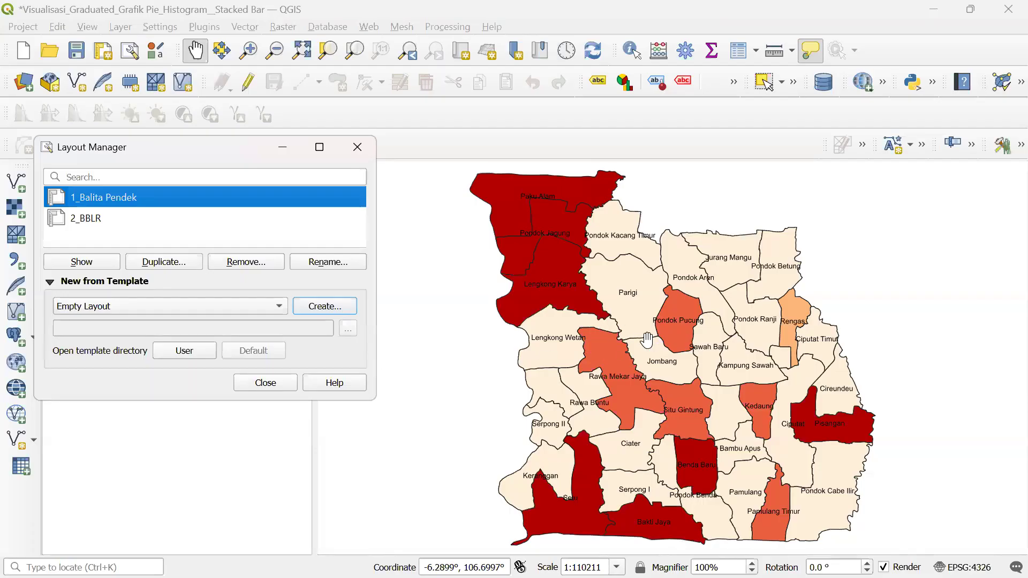
key(super)
mouse_move(383, 559)
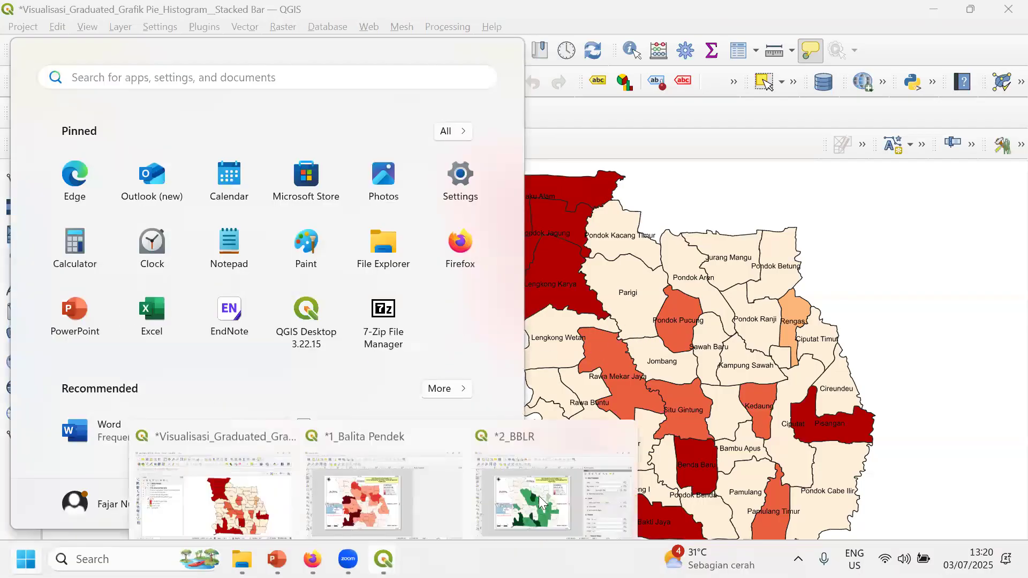
click(523, 450)
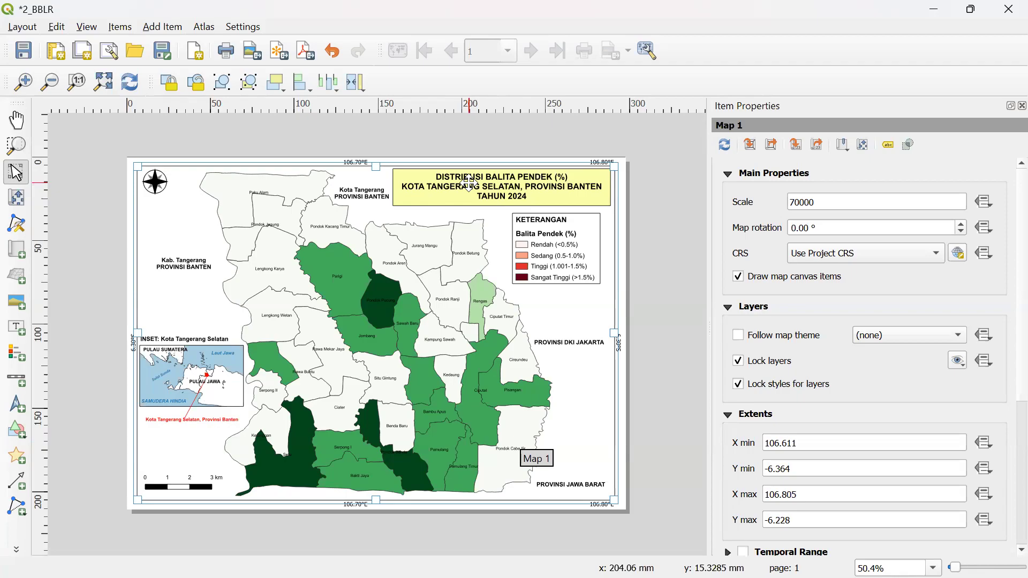
- Replace BALITA PENDEK with BBLR in the title label, giving DISTRIBUSI BBLR (%)
click(469, 183)
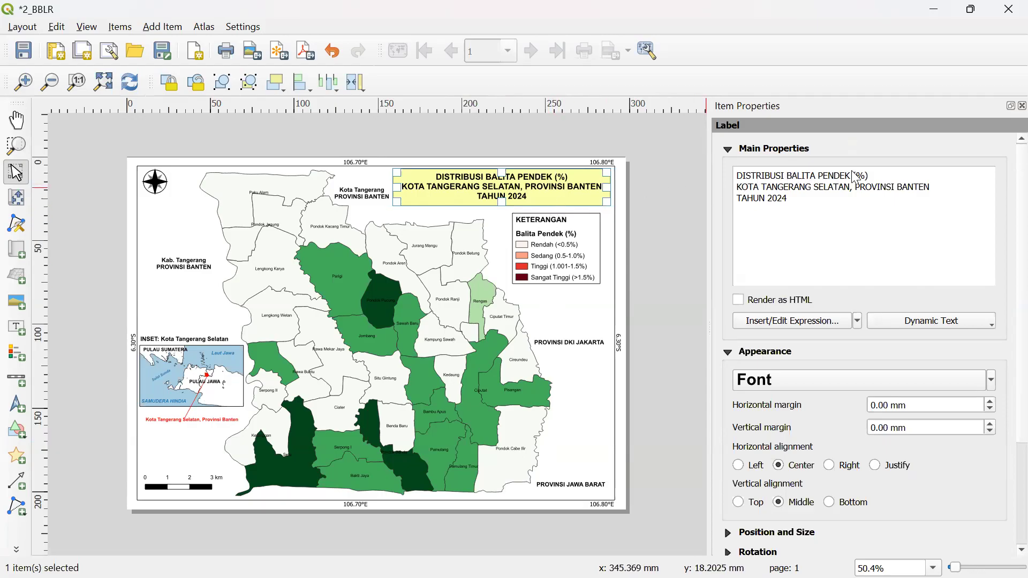
drag(855, 177, 788, 184)
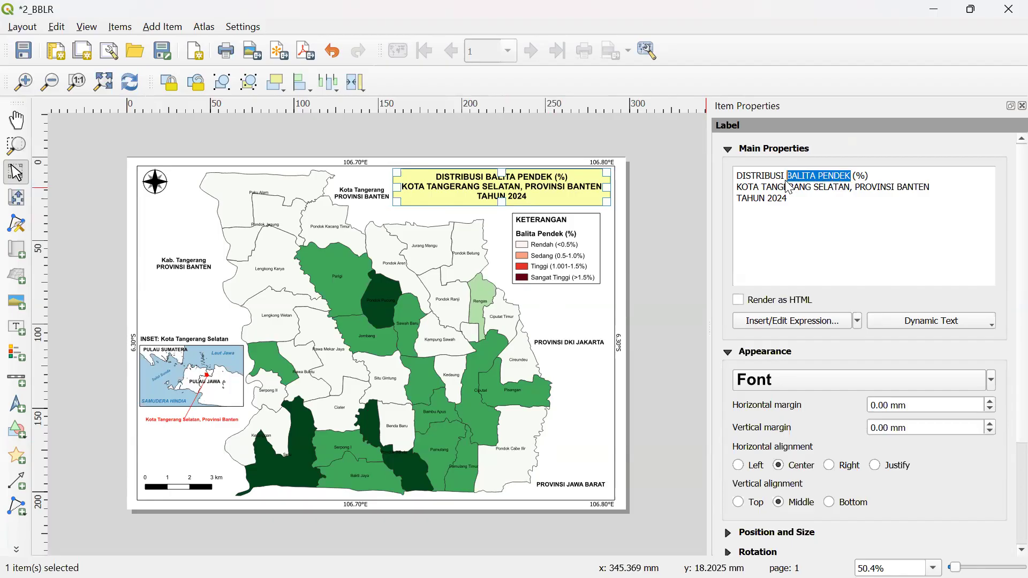
text(BBLR)
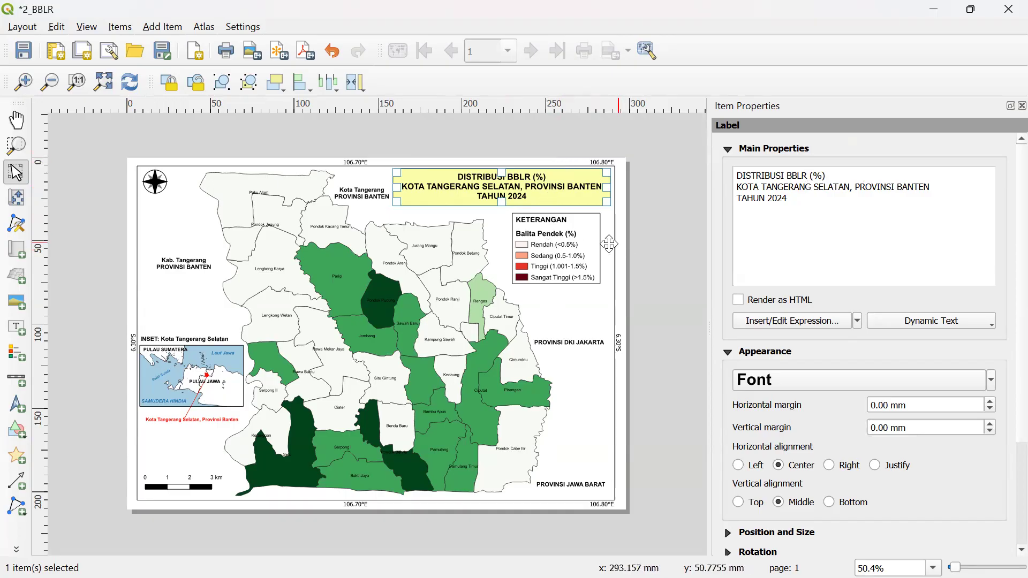
- Add the 2_BBLR layer to the layout legend
click(554, 242)
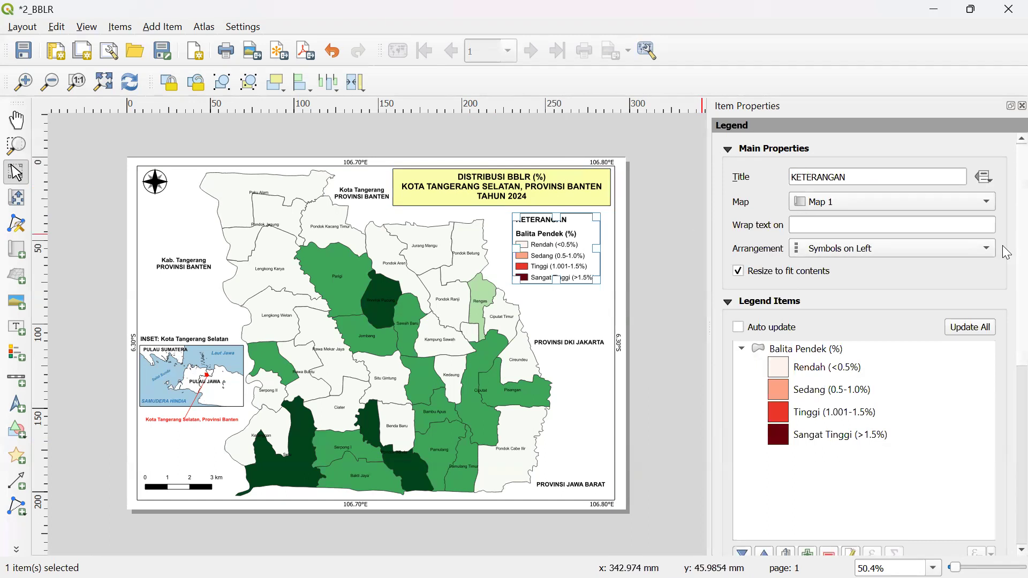
scroll(1007, 257, down, 2)
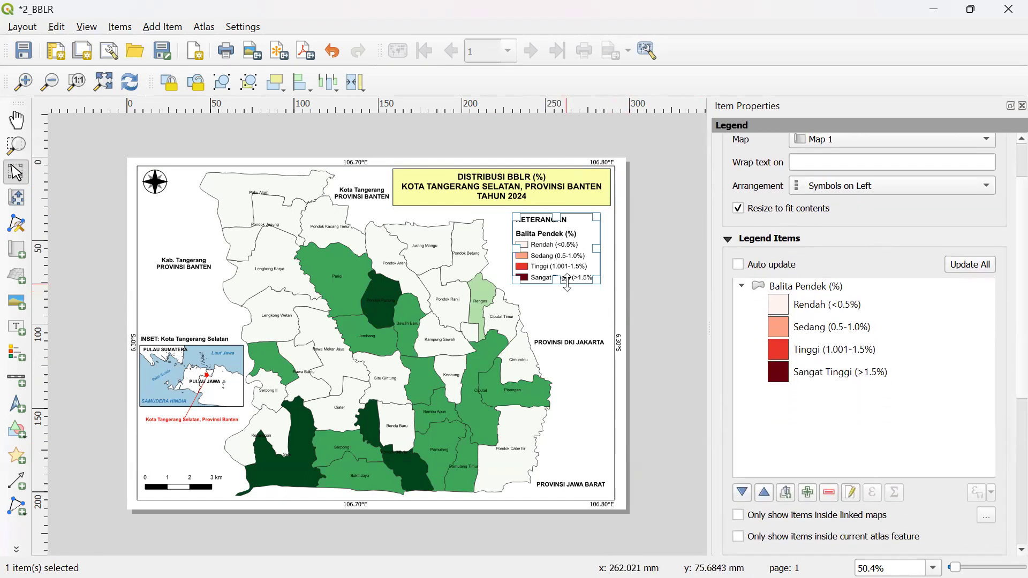
click(808, 494)
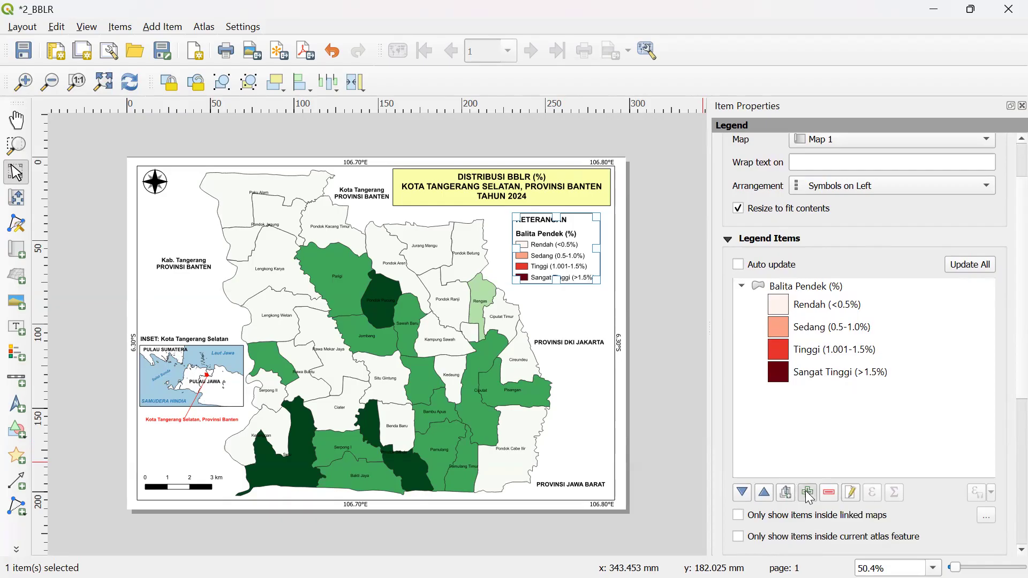
click(447, 313)
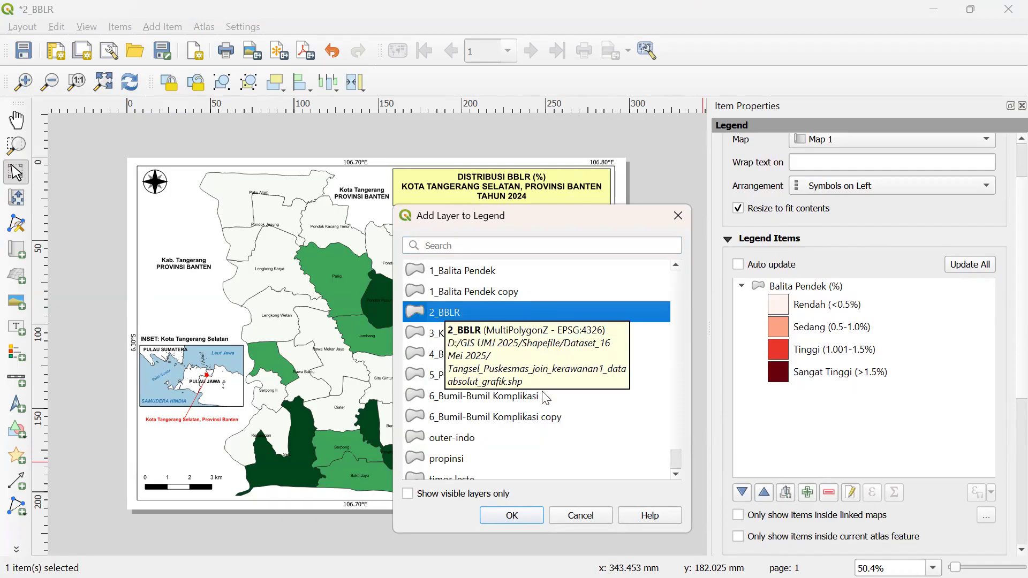
click(526, 516)
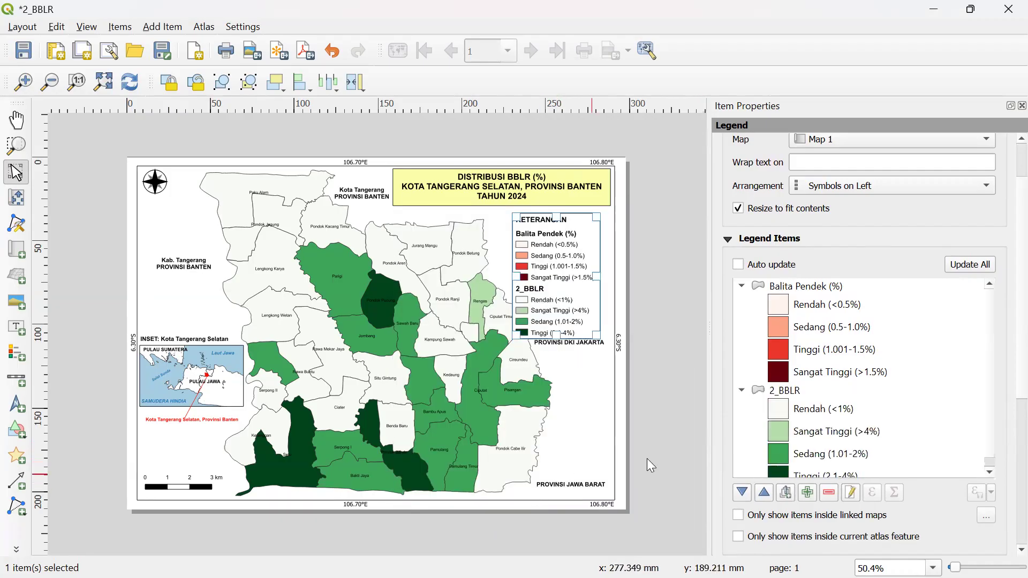
- Remove the Balita Pendek (%) group from the legend and select the 2_BBLR group
scroll(991, 375, down, 1)
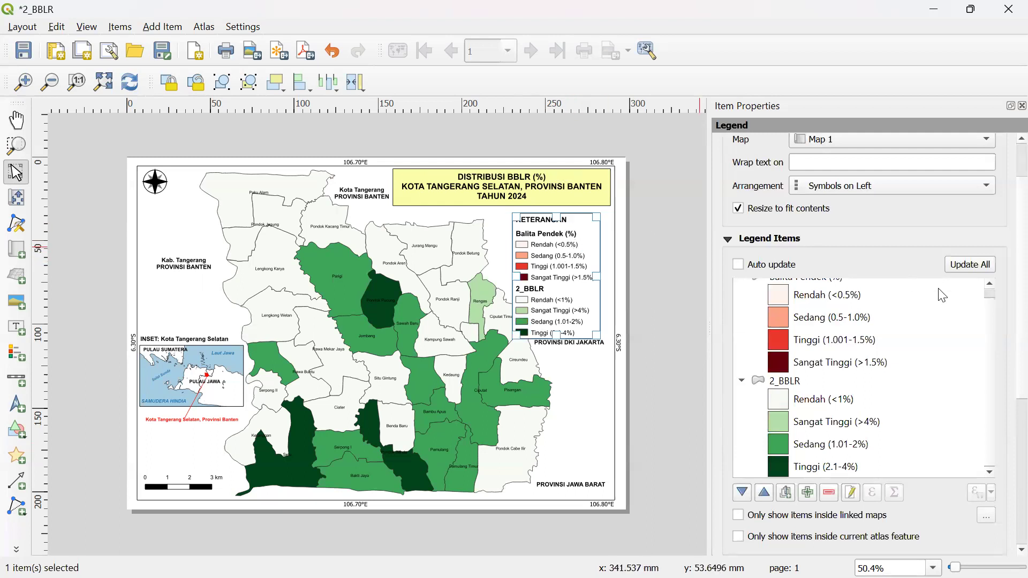
scroll(993, 299, up, 1)
scroll(992, 299, up, 1)
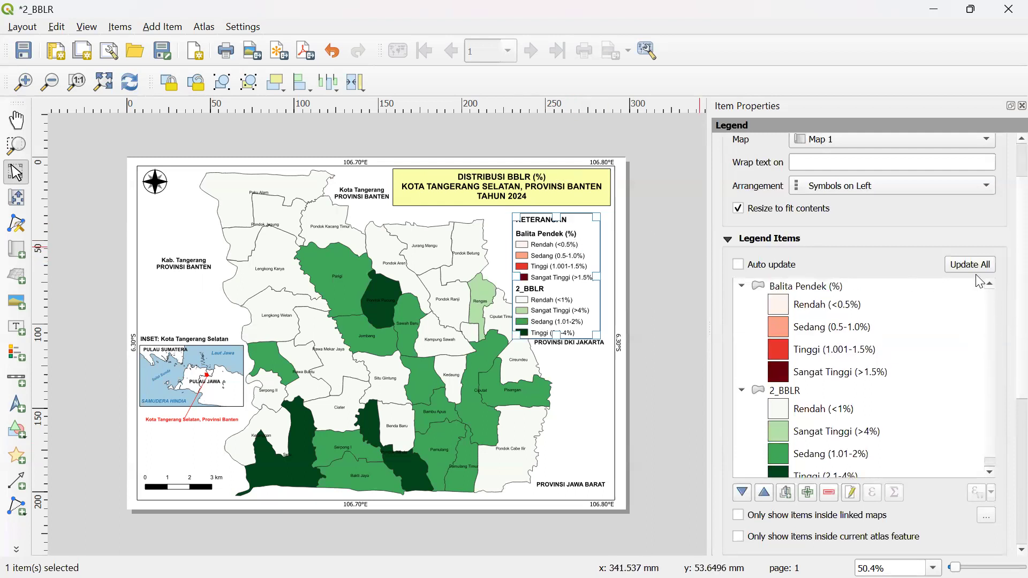
click(806, 289)
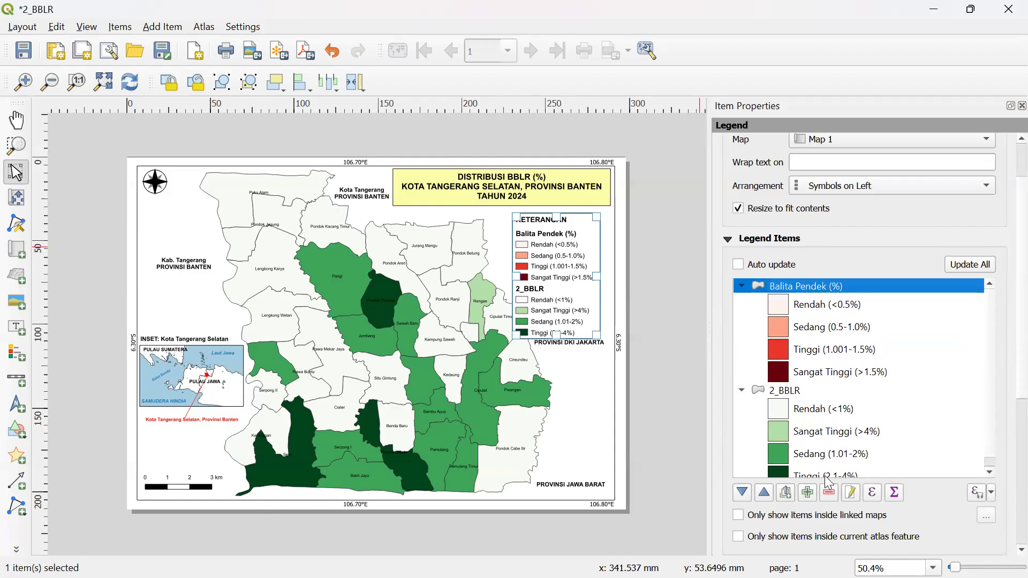
click(830, 493)
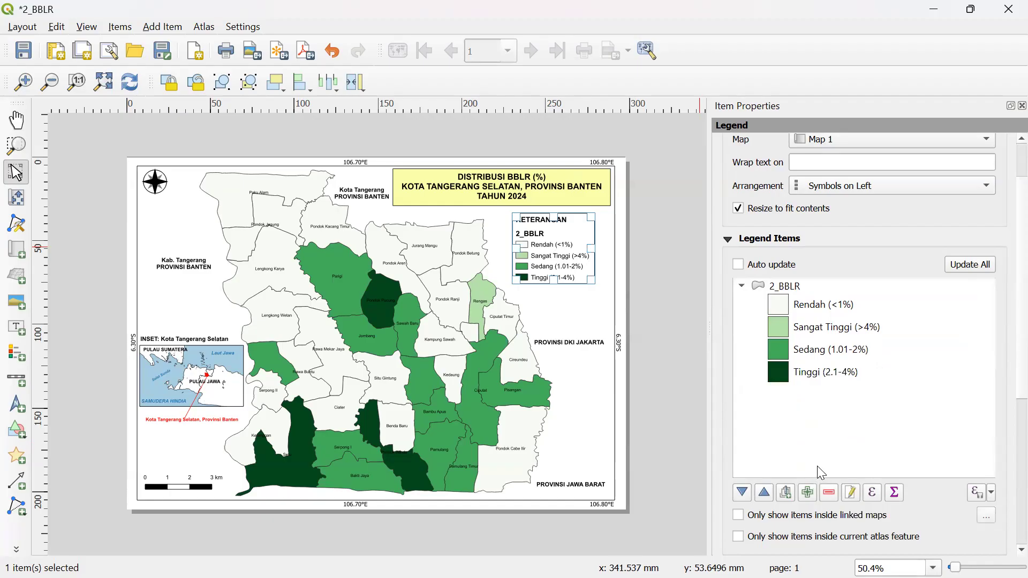
click(780, 291)
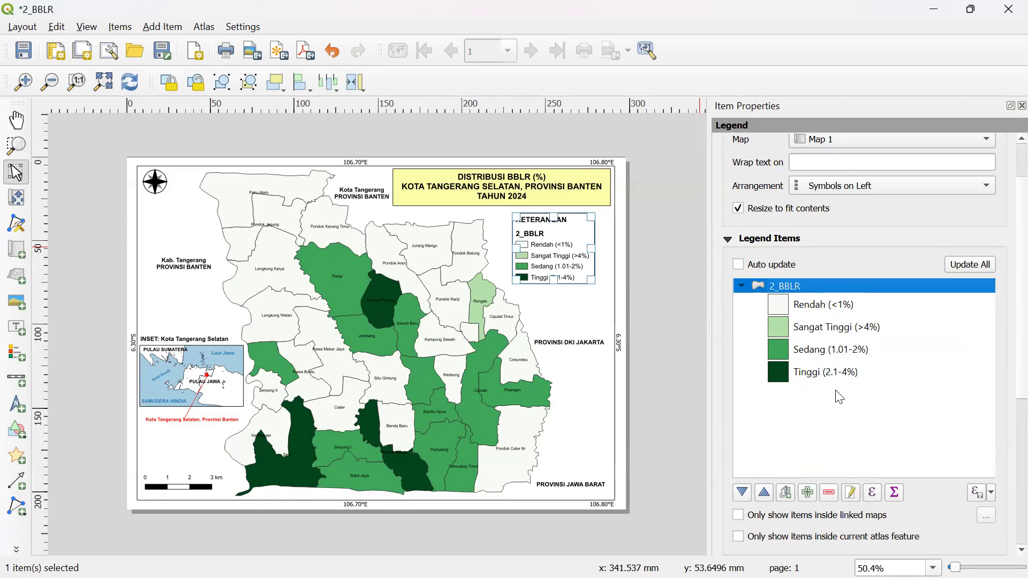
- Relabel the 2_BBLR legend group as 'Persentase BBLR'
click(852, 496)
drag(757, 172, 676, 151)
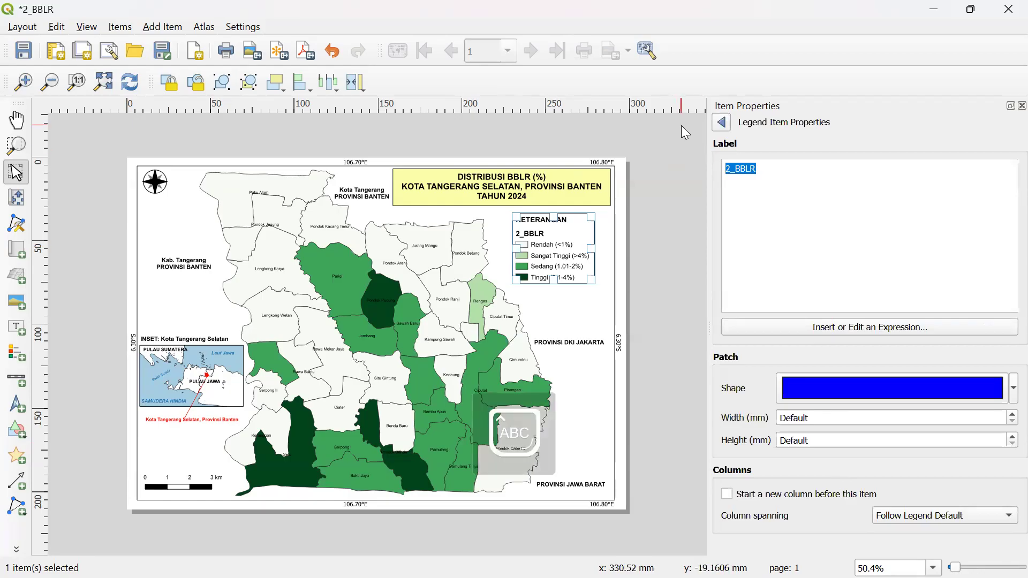
text(Perse)
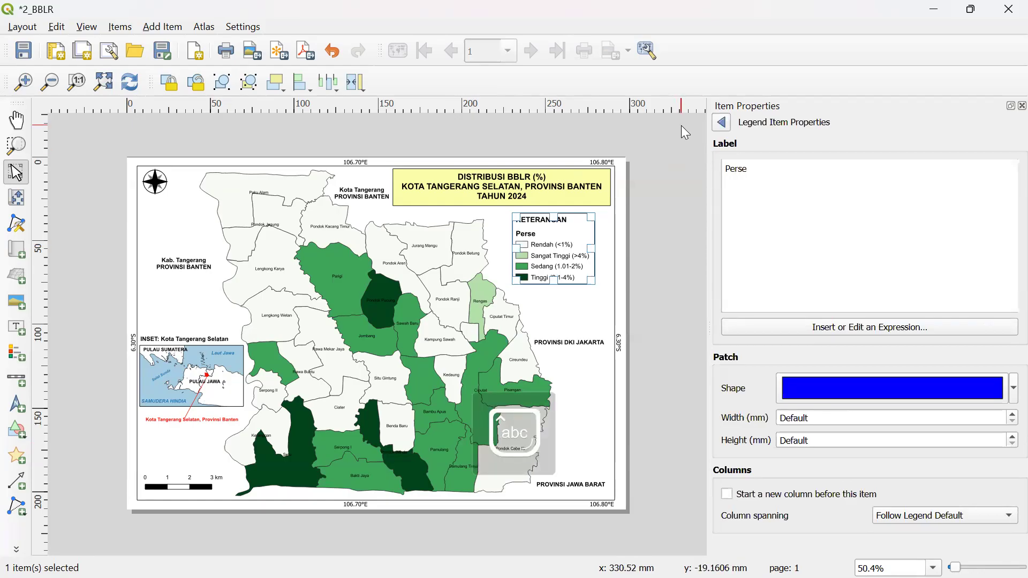
text(ntase )
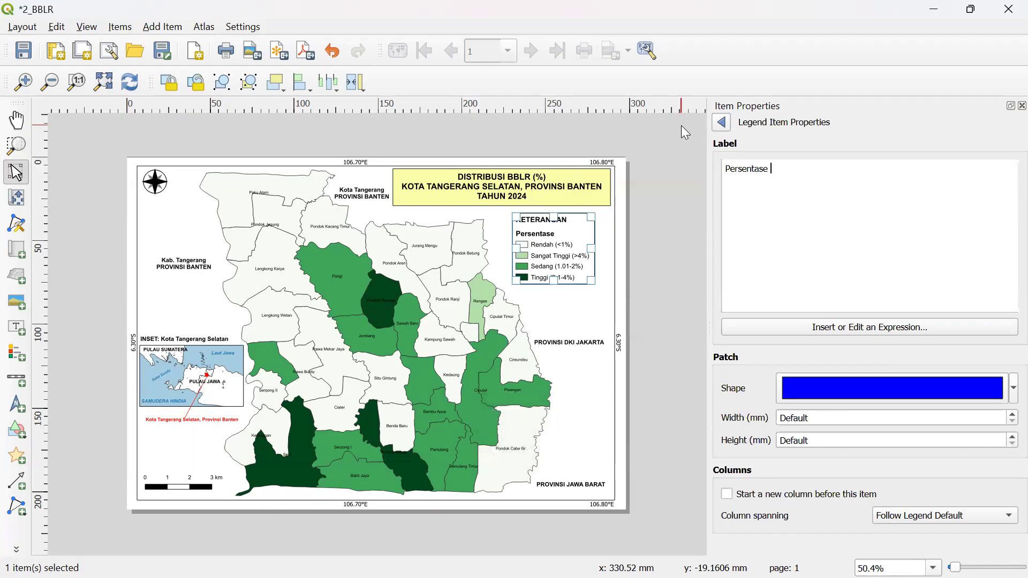
text(BBLR)
click(729, 126)
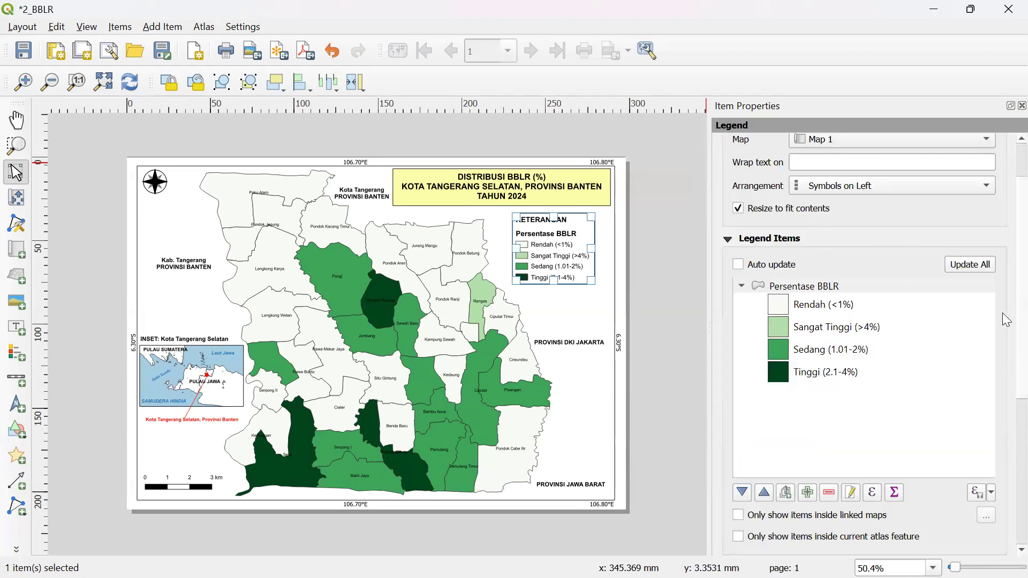
scroll(1007, 279, up, 1)
- Switch to the 1_Balita Pendek print layout window
scroll(1008, 279, up, 2)
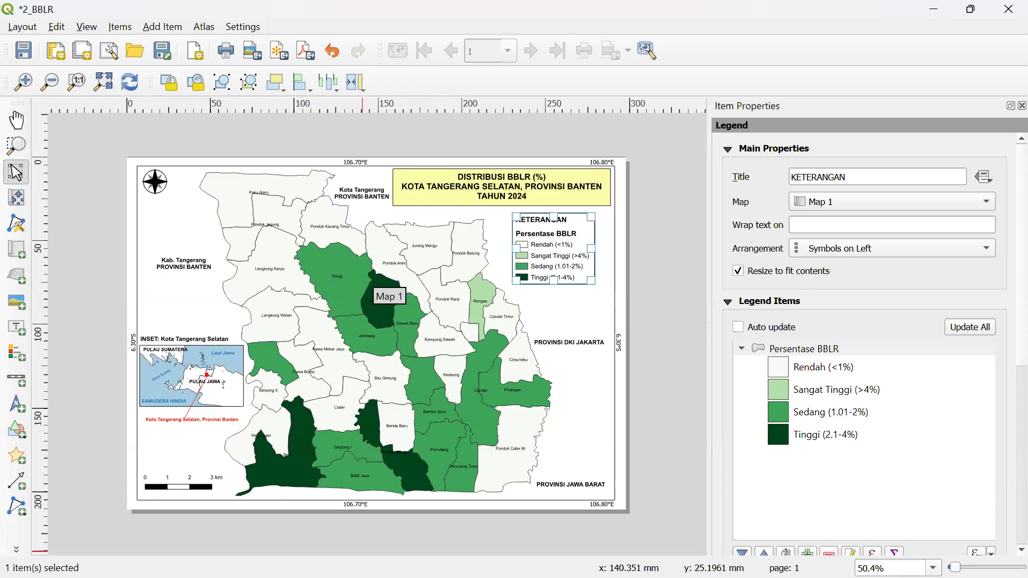
key(super)
mouse_move(384, 559)
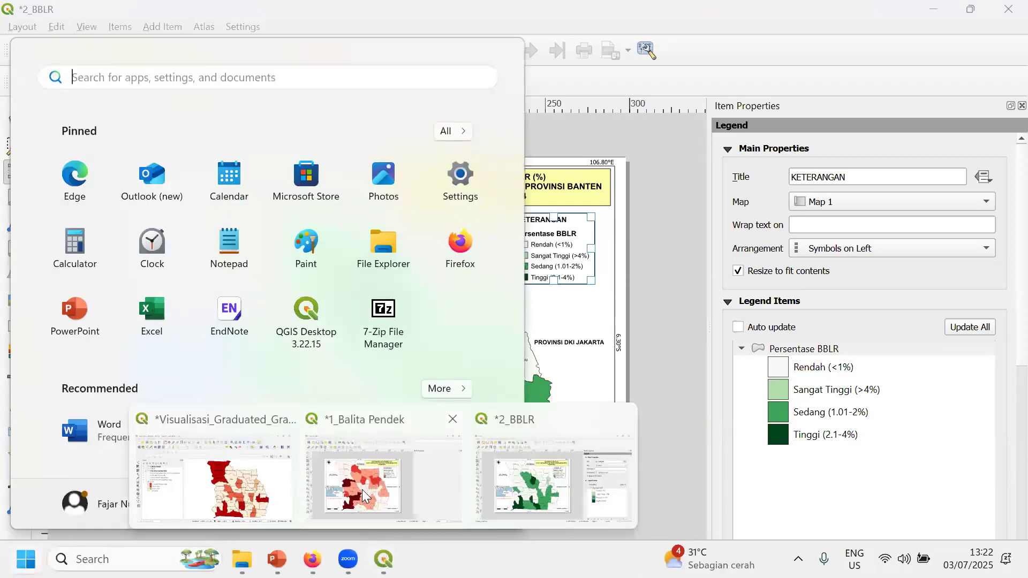
click(375, 498)
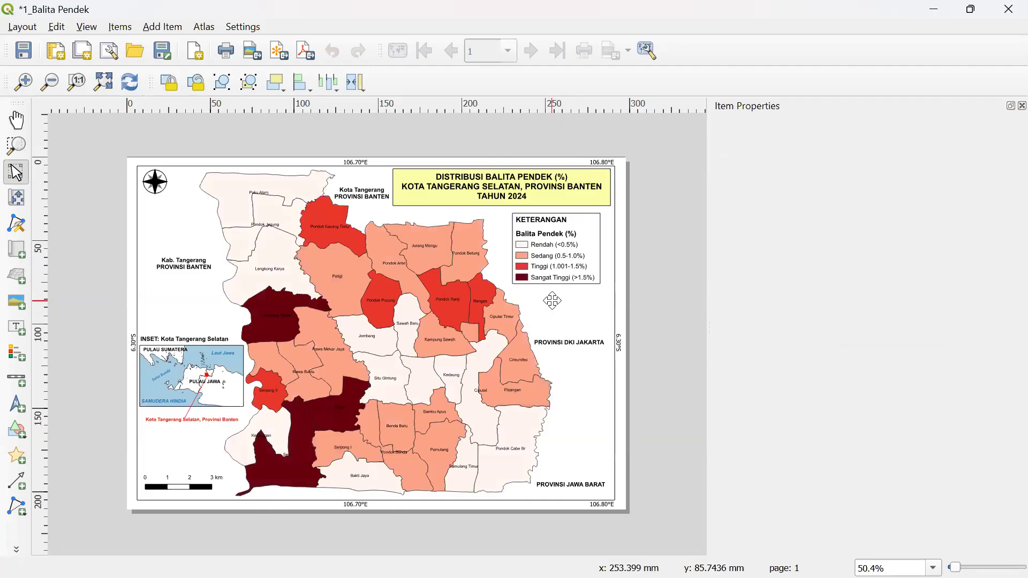
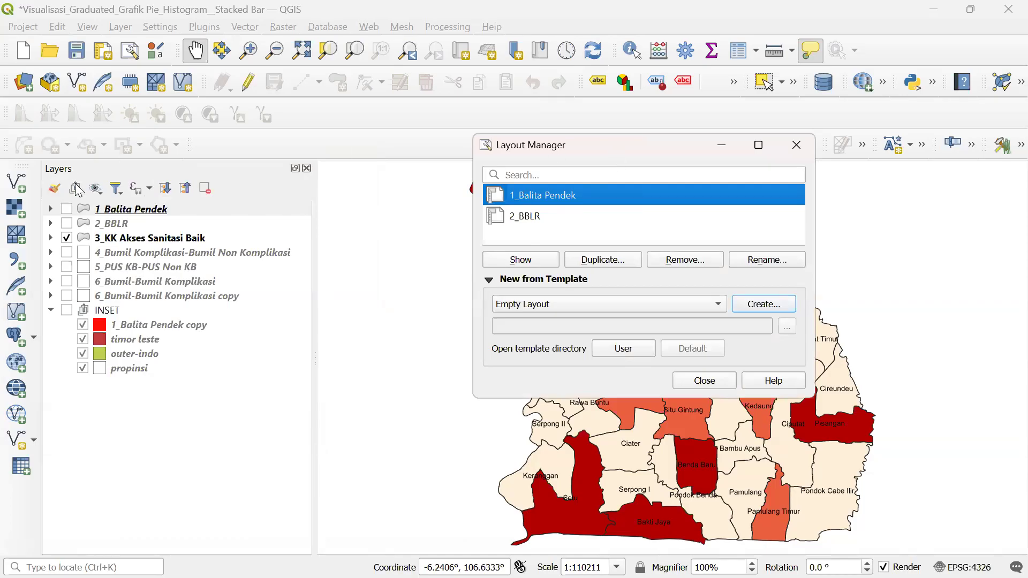
- Select the 2_BBLR layout in the Layout Manager and start duplicating it
click(67, 238)
click(66, 238)
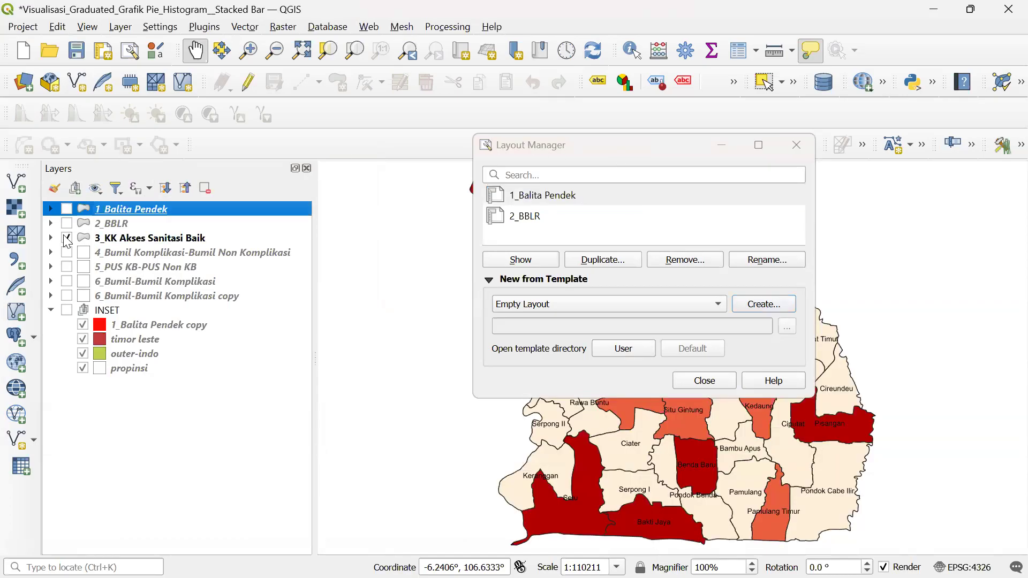
click(589, 147)
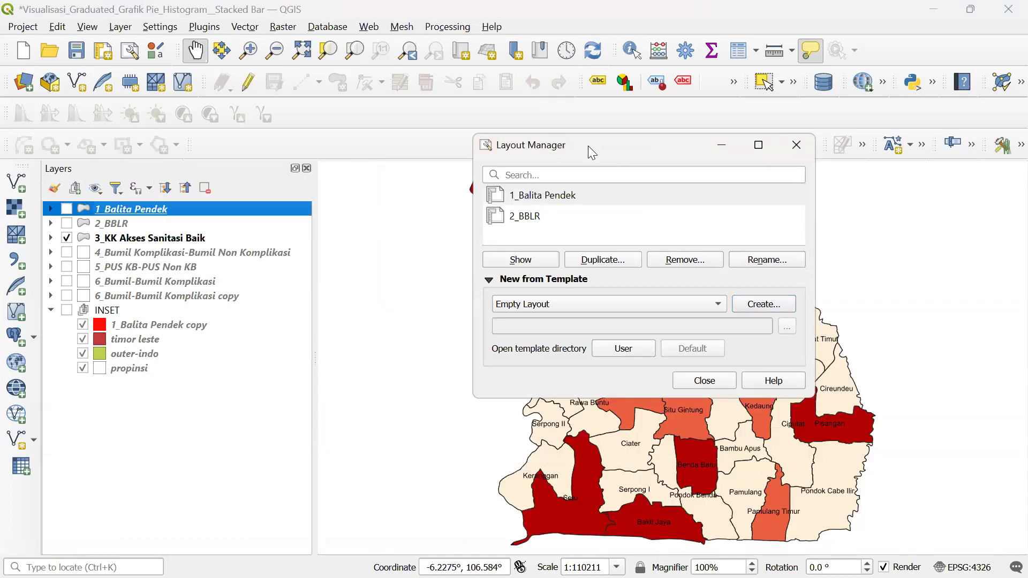
click(198, 235)
drag(588, 146, 246, 181)
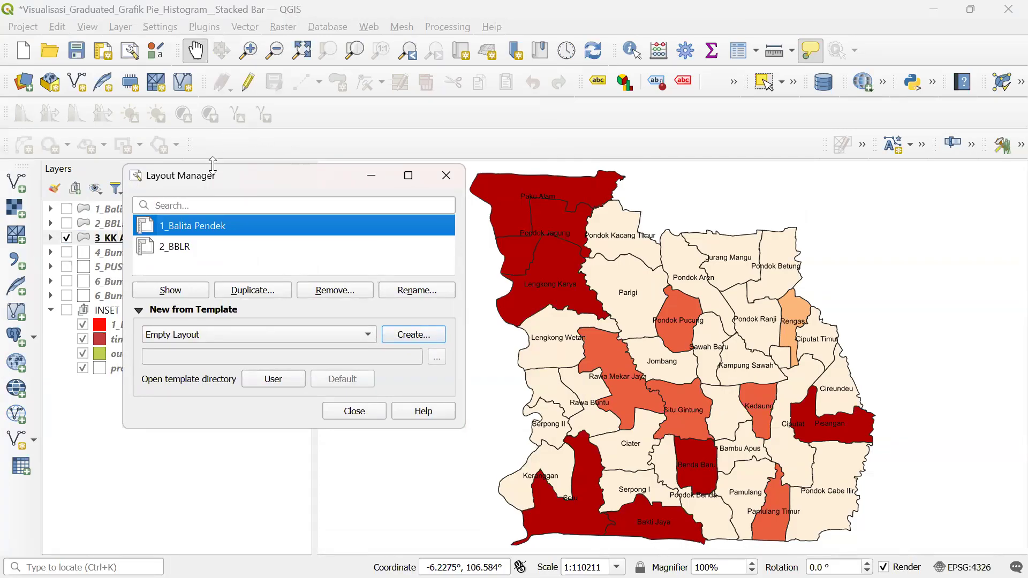
click(187, 249)
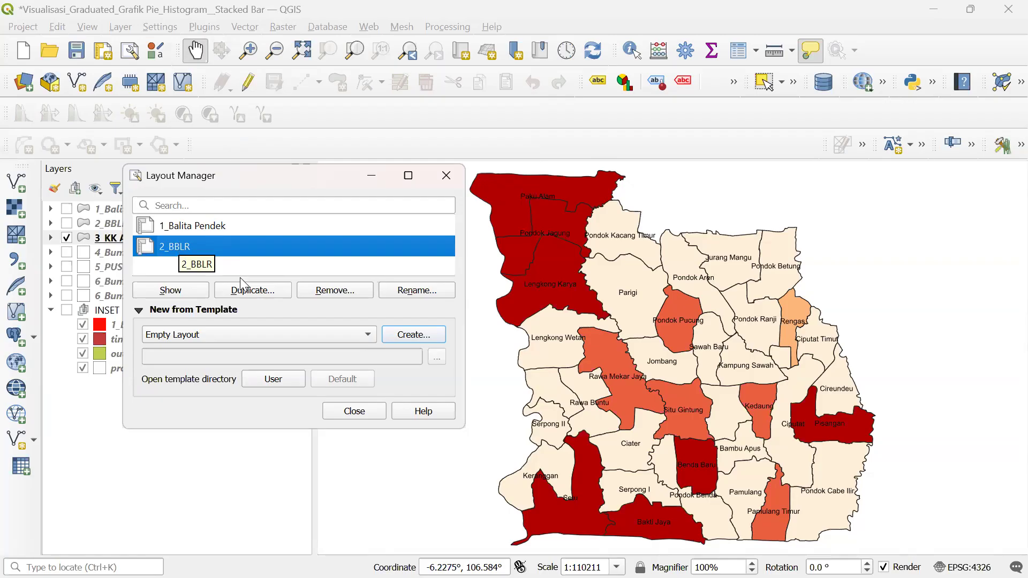
click(248, 291)
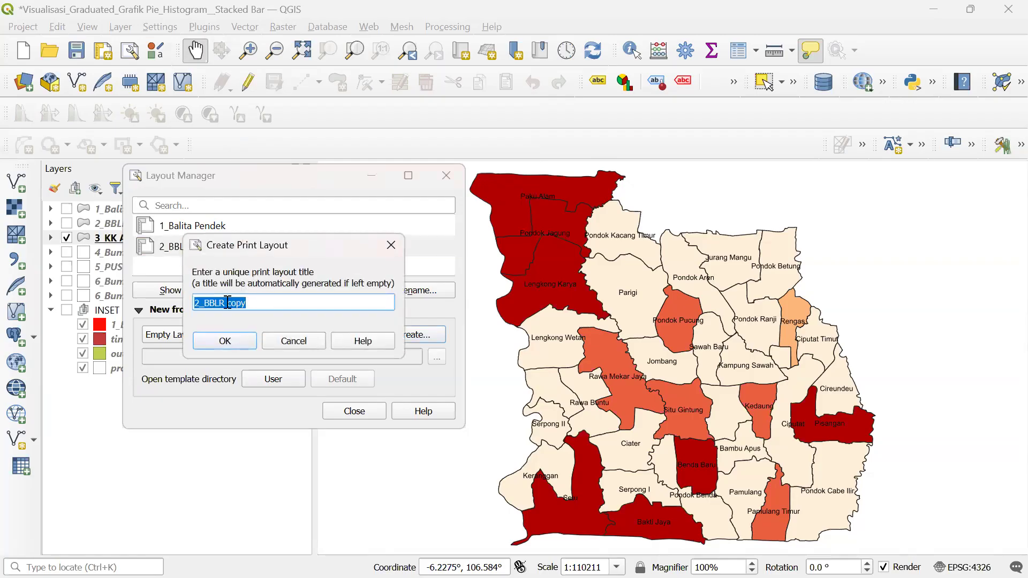
- Cancel the first duplicate attempt and start duplicating 2_BBLR again
click(199, 302)
click(391, 245)
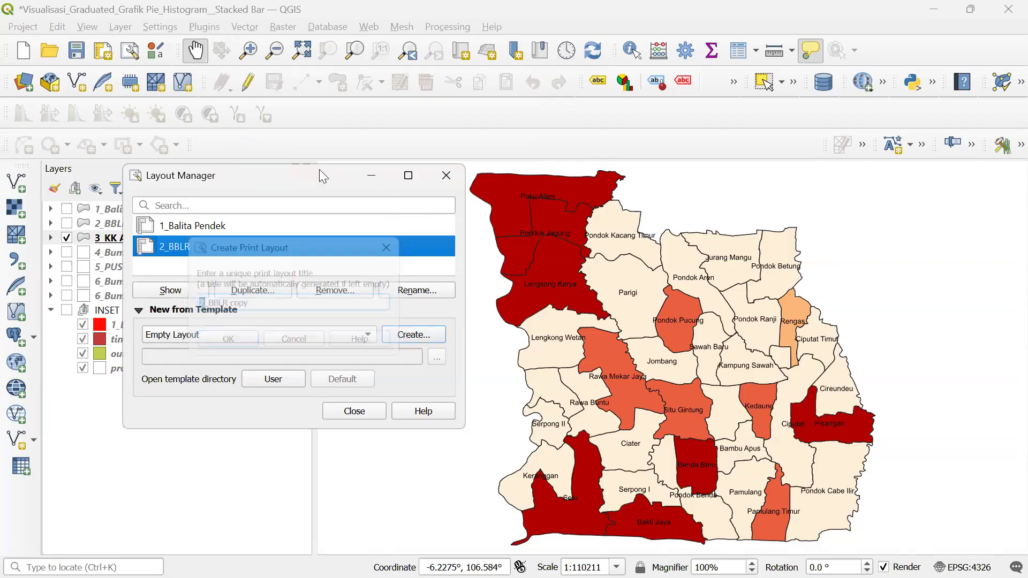
drag(294, 173, 538, 173)
click(476, 290)
- Title the duplicated layout '3_KK Akses Sanitasi Baik' and create it
click(445, 298)
key(BackSpace)
text(3)
key(shift+Right)
key(shift+Right)
key(shift+Right)
key(shift+Right)
key(shift+Right)
key(shift+Right)
key(shift+Right)
key(shift+Right)
key(shift+Right)
text(KK )
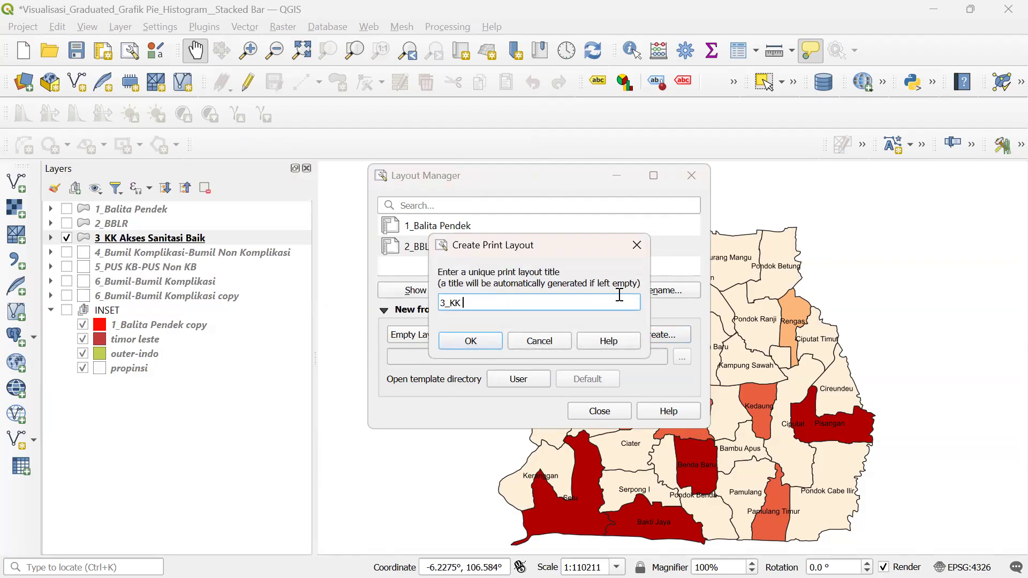
text(aK)
key(BackSpace)
key(BackSpace)
key(Caps_Lock)
text(Akses Sanitasi Bau)
click(460, 340)
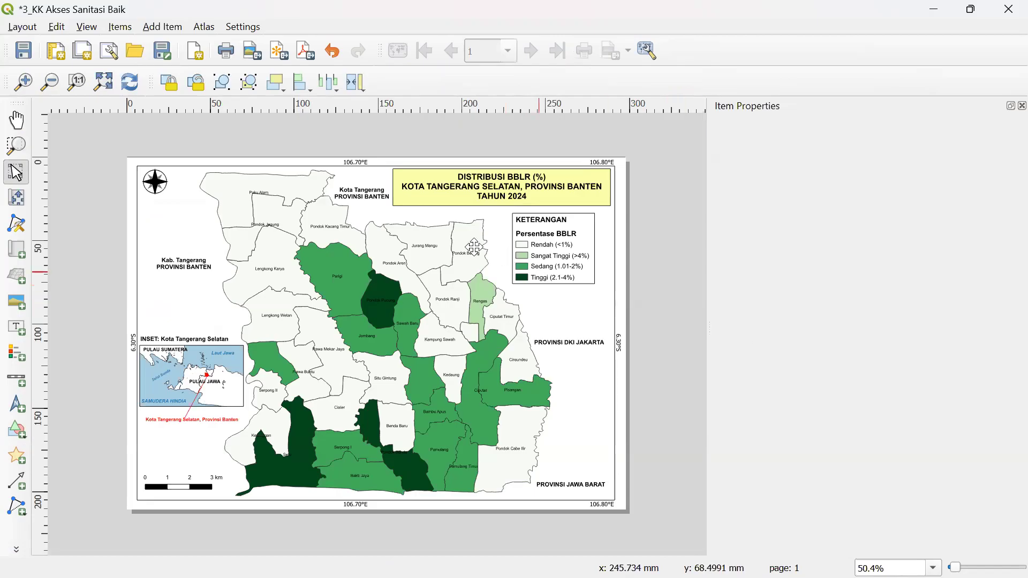
- Refresh Map 1 to the red 3_KK styling, relocking its layers and locking layer styles
click(443, 240)
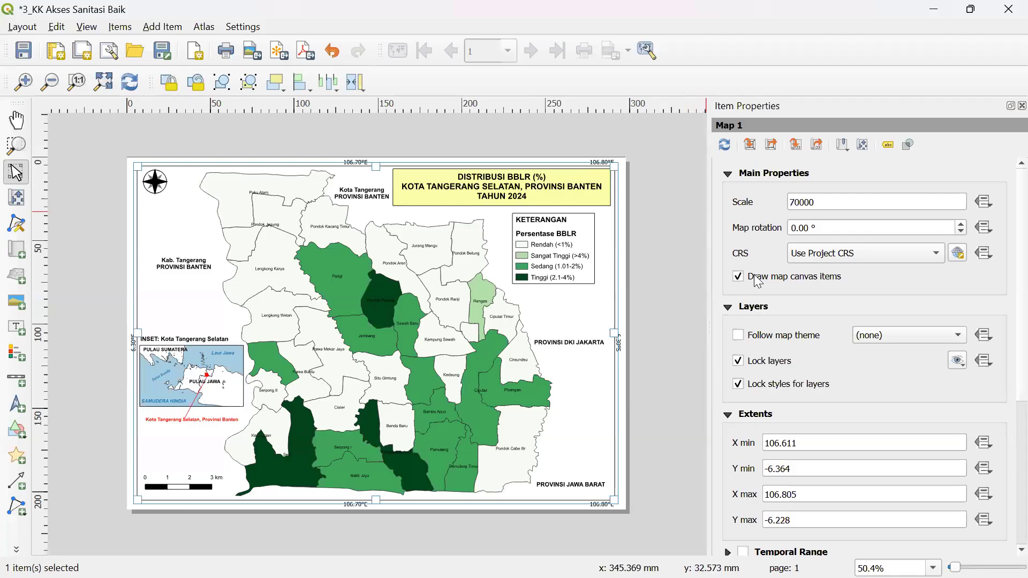
click(739, 361)
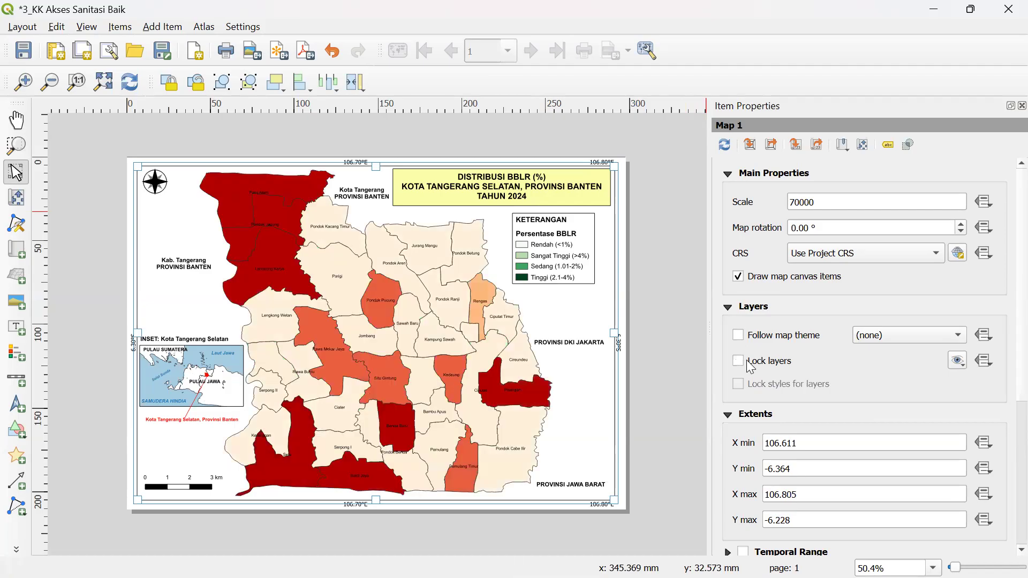
click(739, 362)
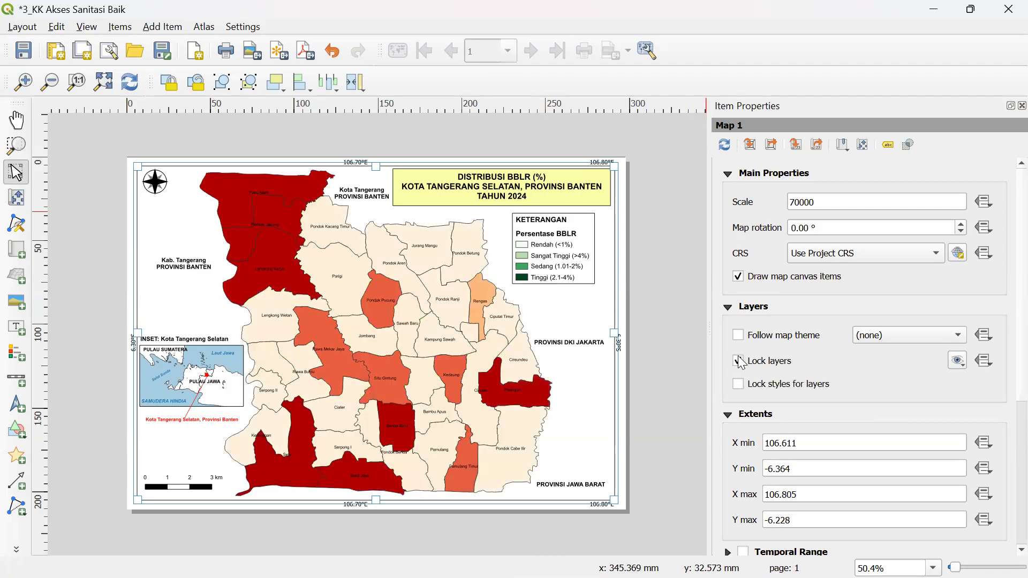
click(739, 384)
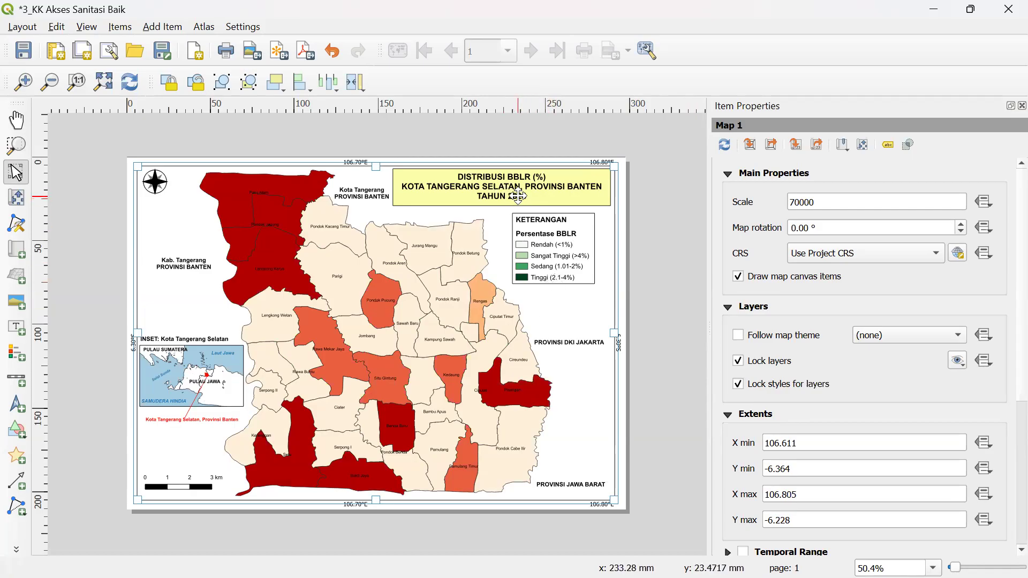
click(517, 194)
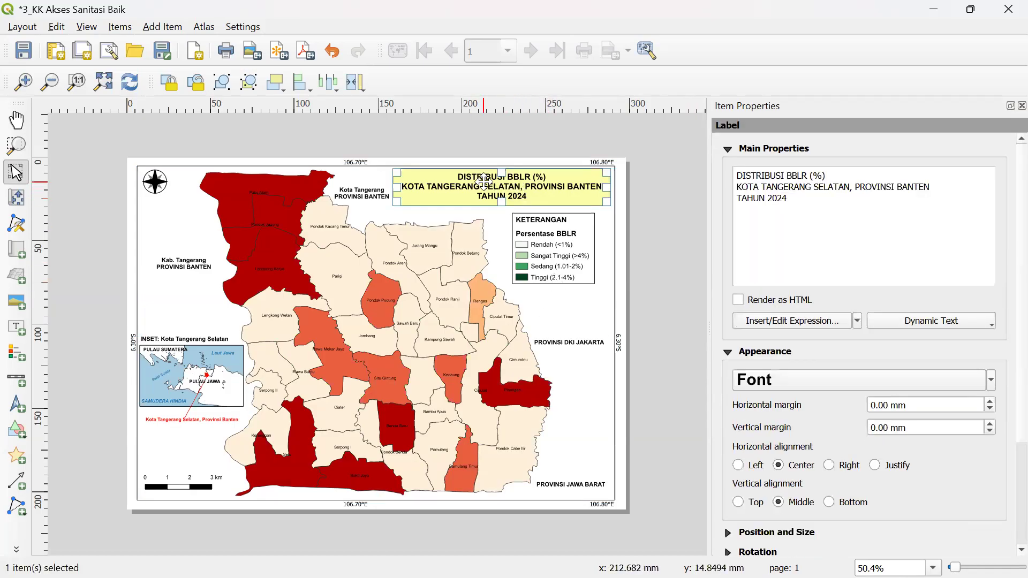
- Replace BBLR in the title text with 'KK AKSES SANITASI BAIK' in capitals
key(shift+Right)
key(shift+Right)
key(shift+Right)
key(shift+Right)
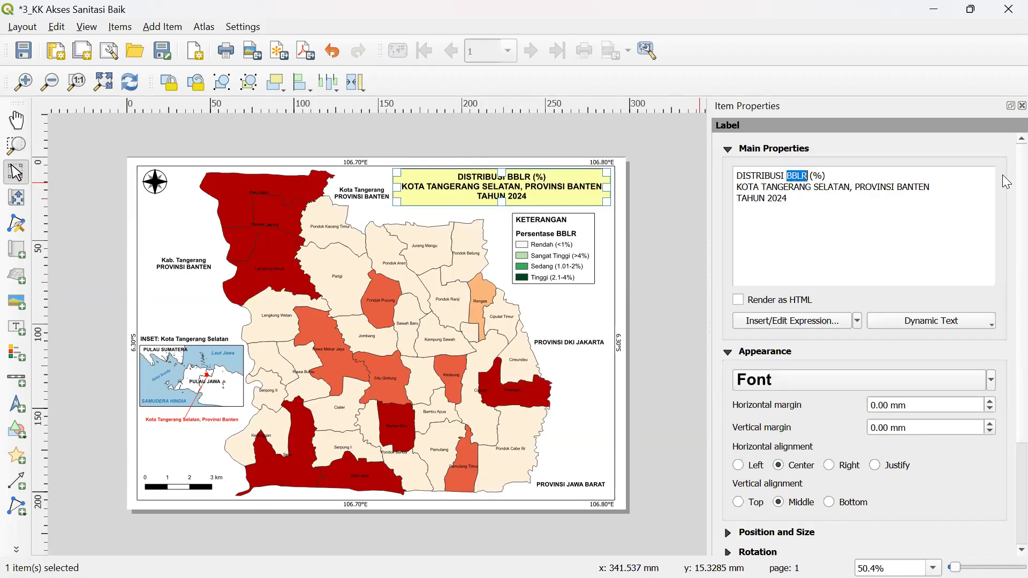
text(KK Akses Sanitasi Baik)
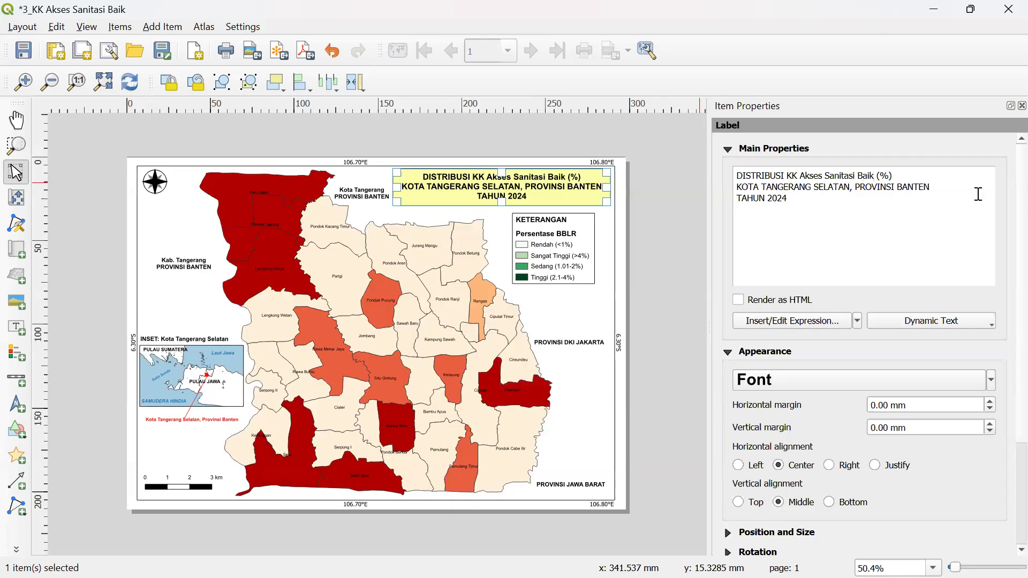
key(ctrl+shift+Left)
key(ctrl+shift+Left)
key(ctrl+shift+Left)
key(ctrl+shift+Left)
key(Right)
key(ctrl+shift+Left)
key(ctrl+shift+Left)
key(ctrl+shift+Left)
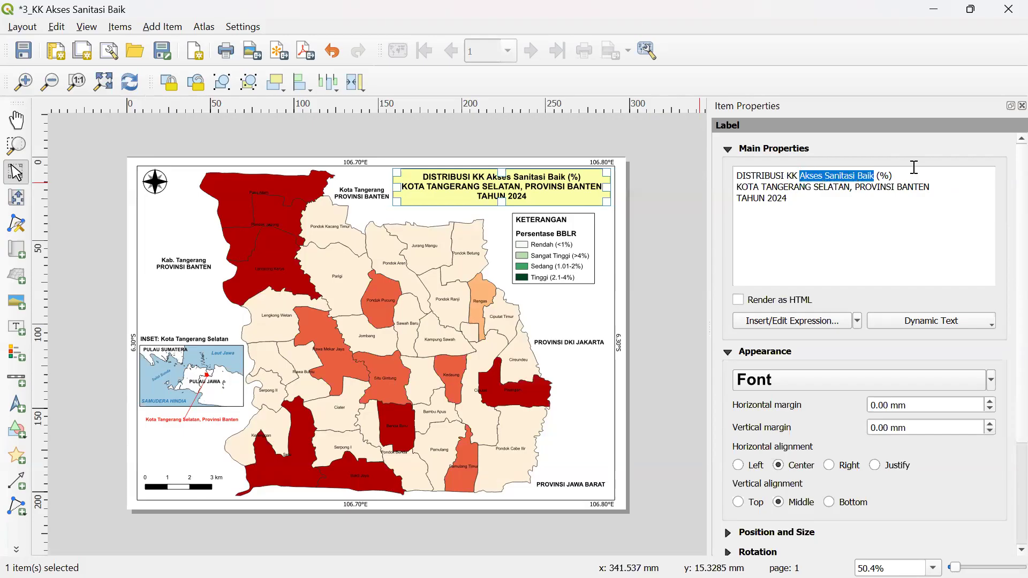
text(A)
key(Caps_Lock)
text(KSEWS)
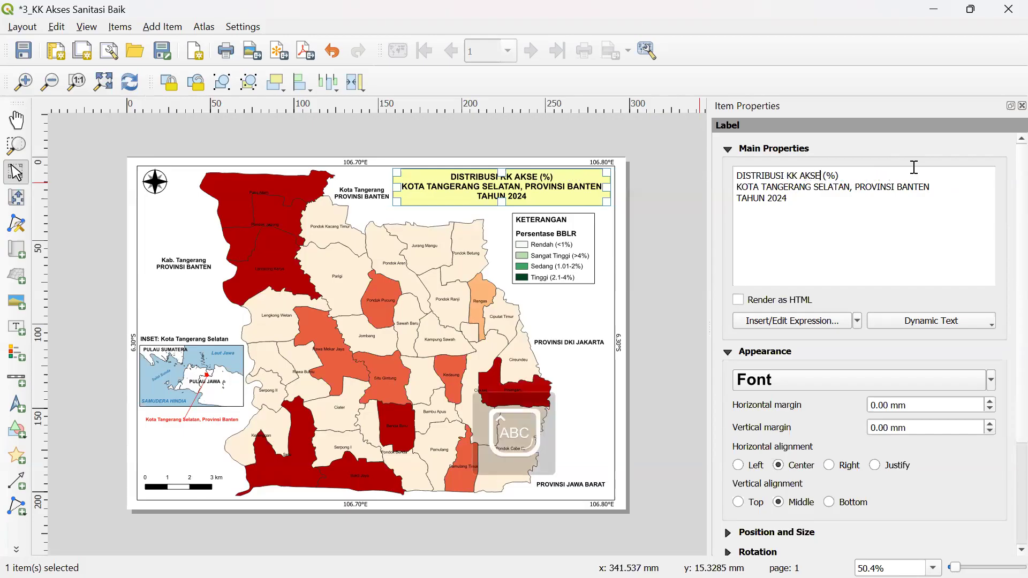
key(BackSpace)
key(BackSpace)
text(S SAN)
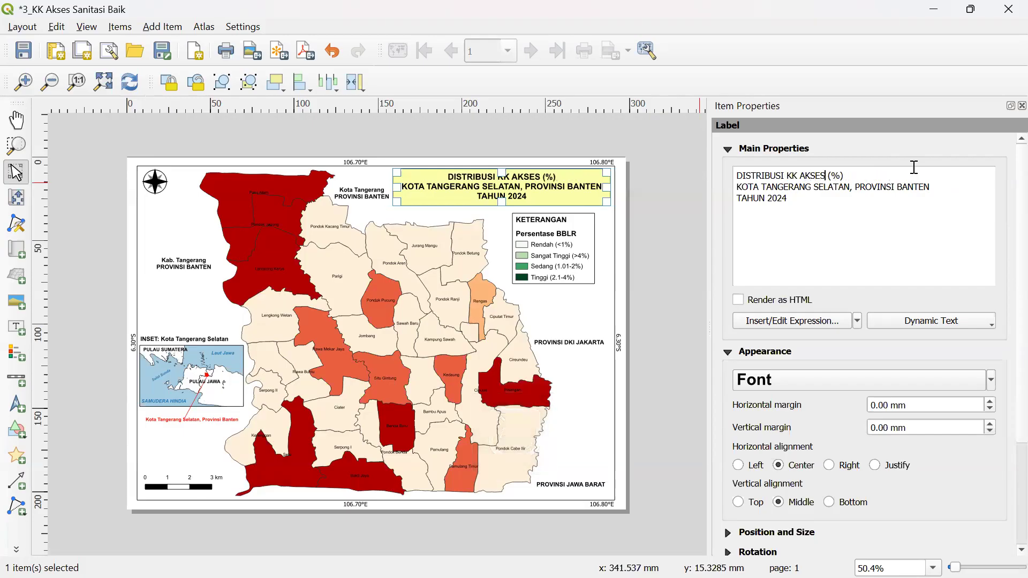
text(ITASI BAI)
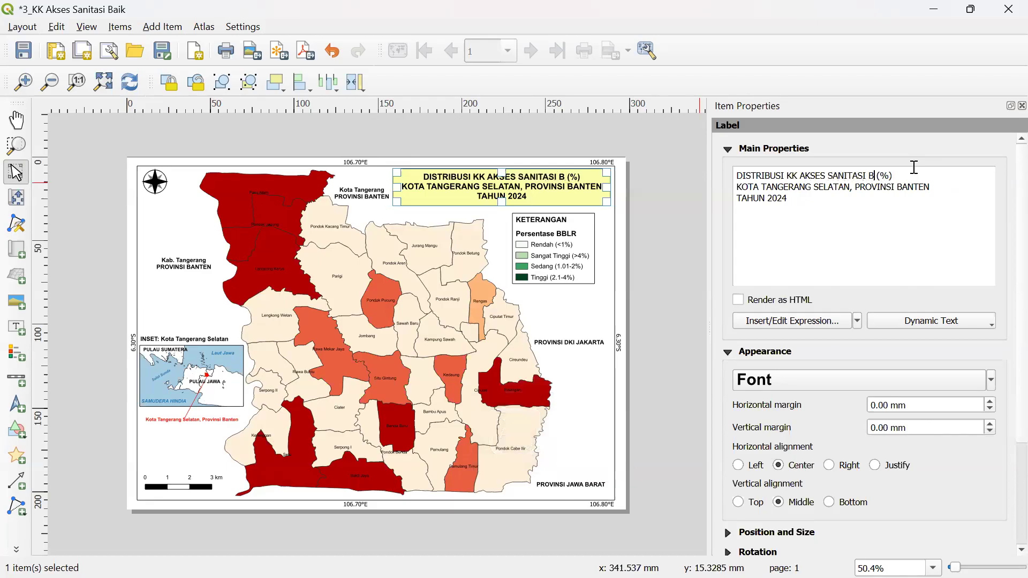
text(K)
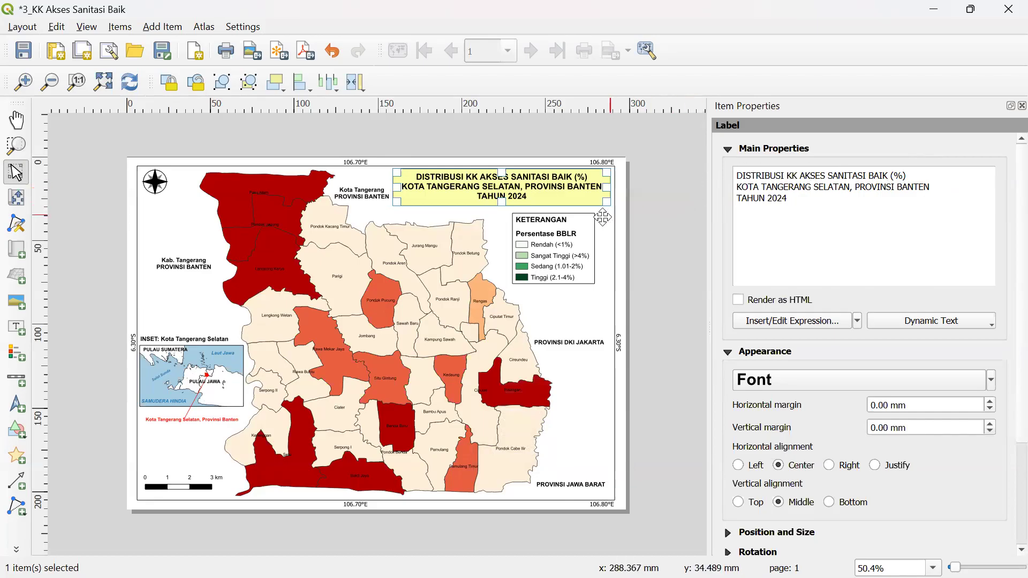
- Add the 3_KK Akses Sanitasi Baik layer to the legend and remove the Persentase BBLR group
click(562, 234)
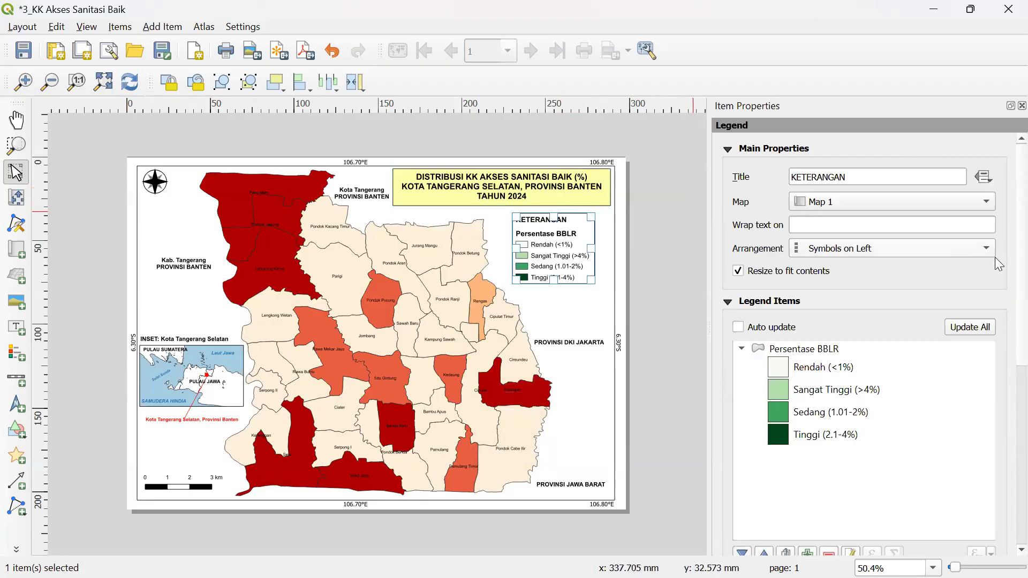
scroll(1002, 300, down, 3)
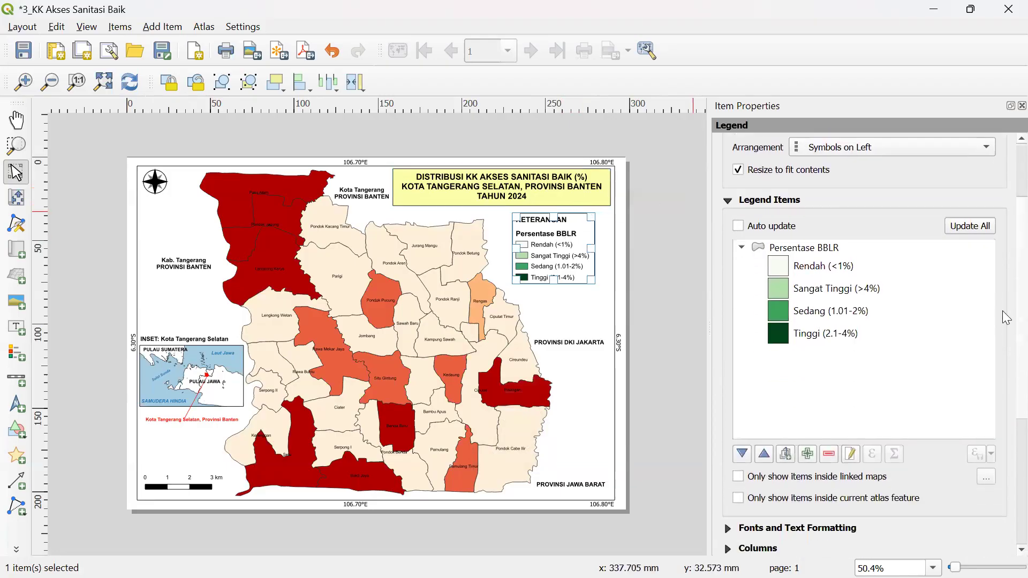
click(810, 454)
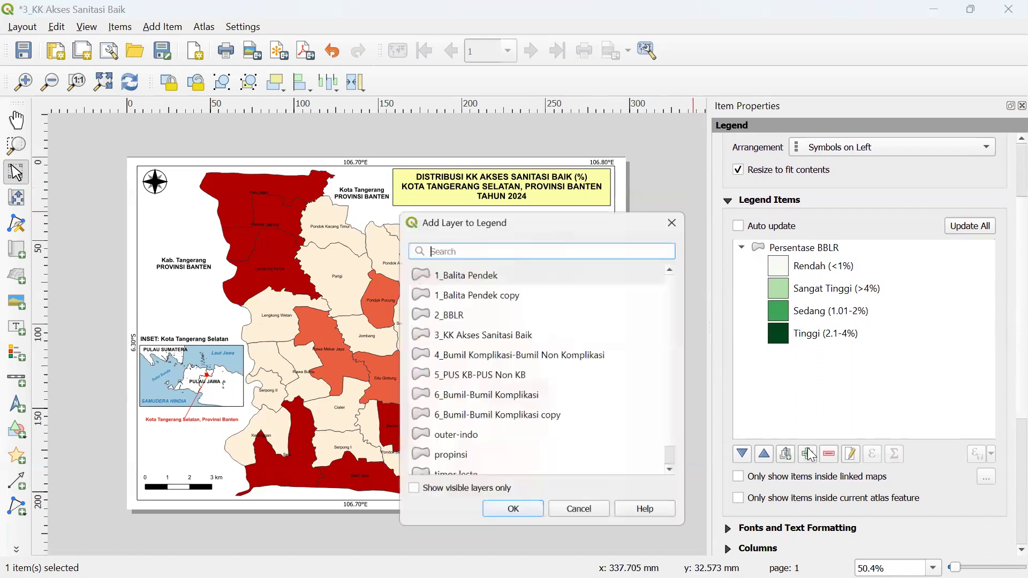
click(471, 338)
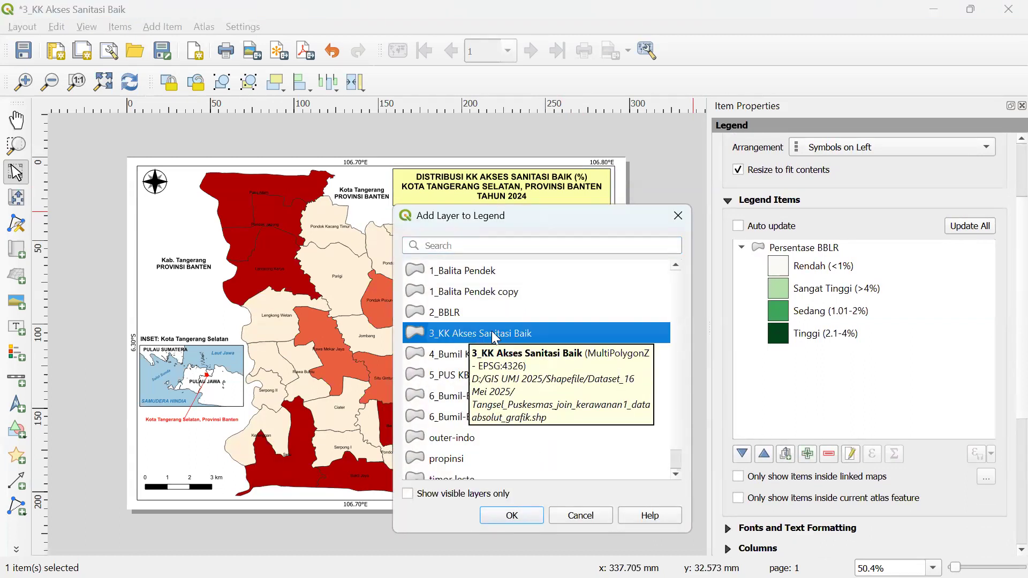
click(498, 518)
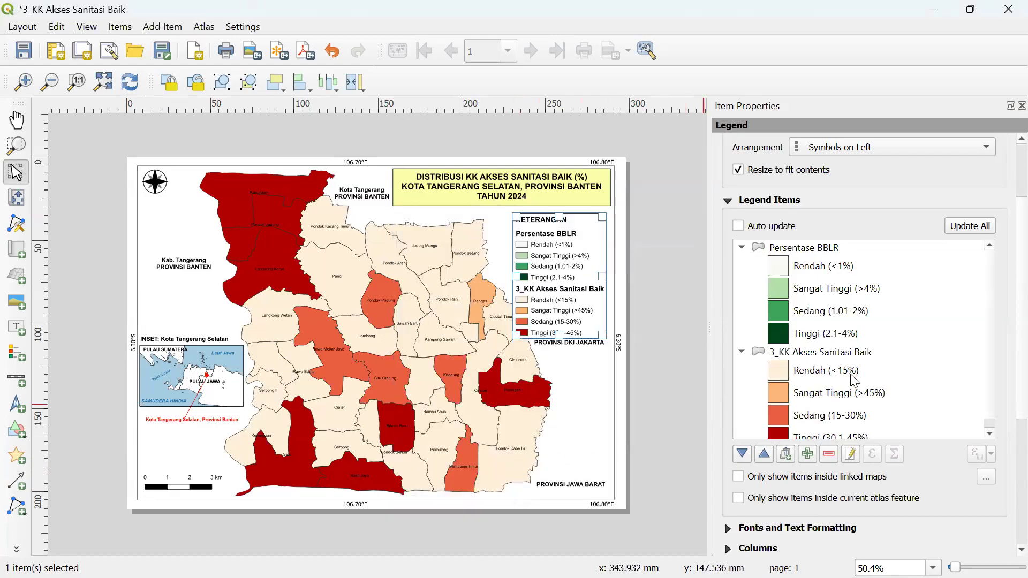
click(812, 246)
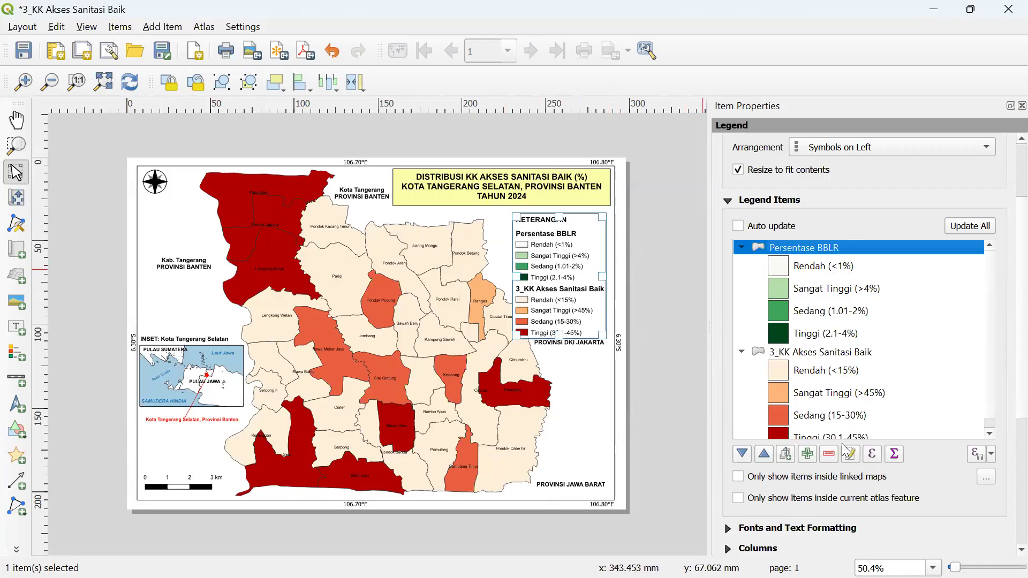
click(831, 455)
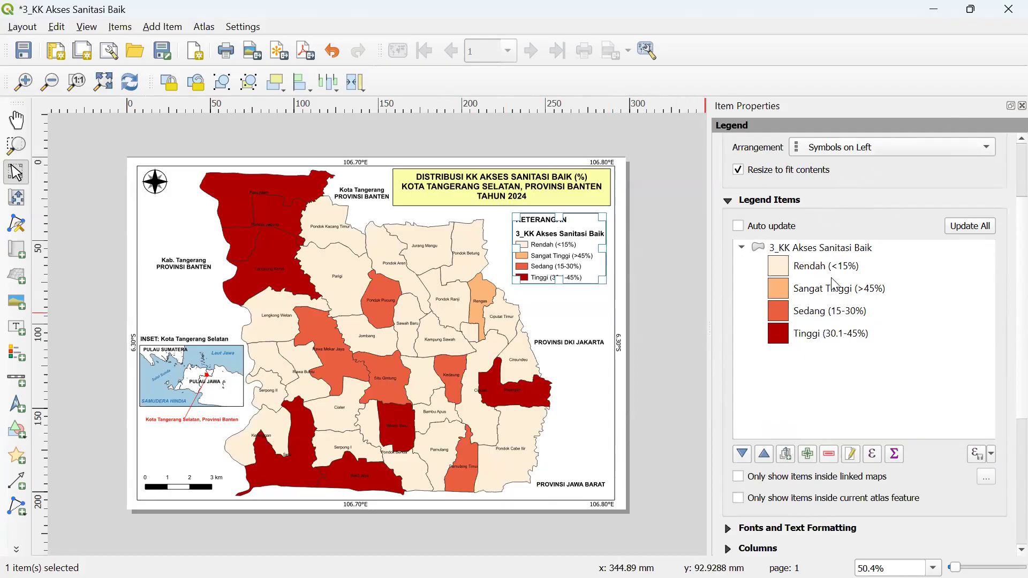
- Return to the main QGIS window and expand the 3_KK Akses Sanitasi Baik layer's classes
key(super)
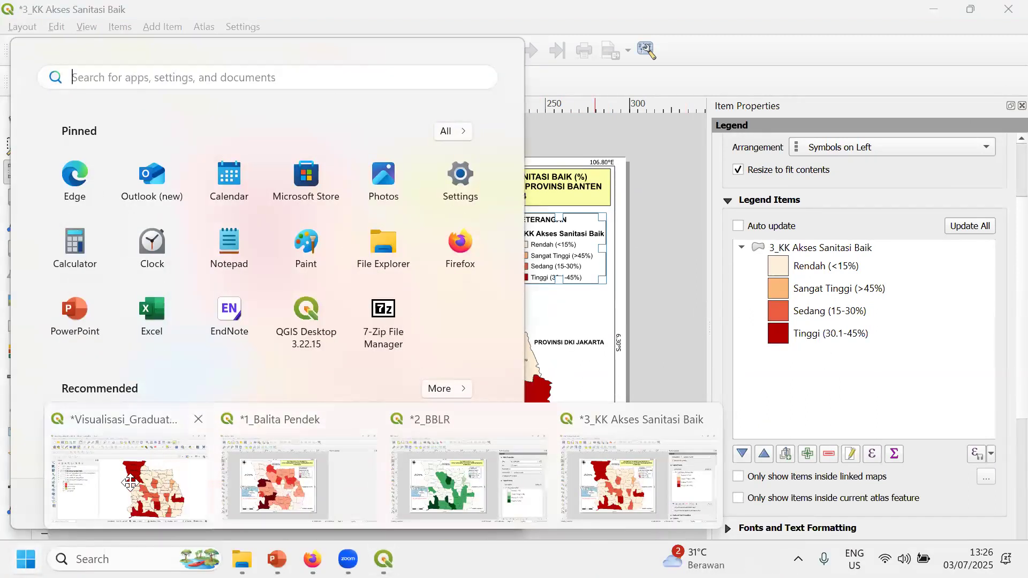
click(156, 461)
click(51, 238)
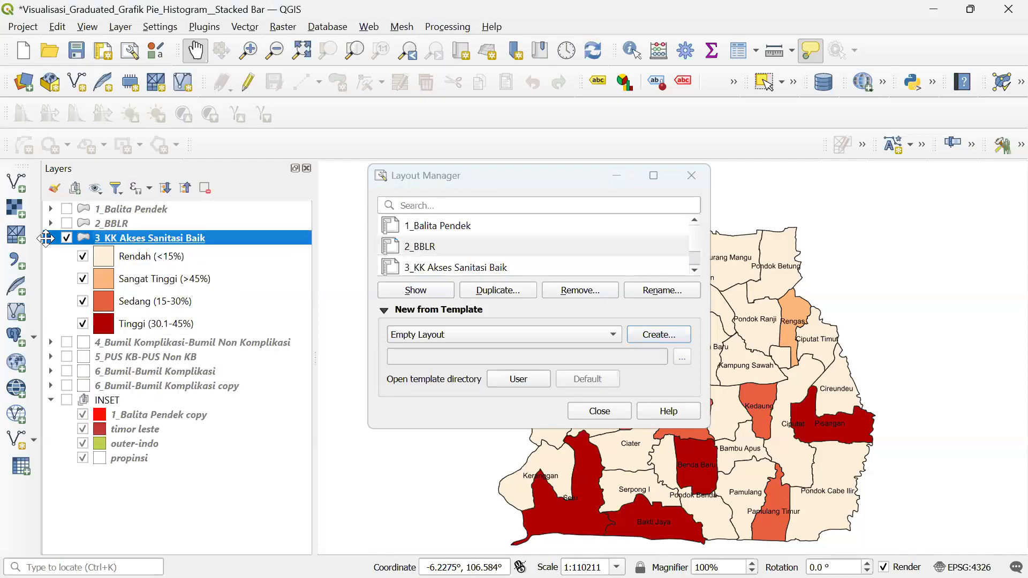
right_click(168, 243)
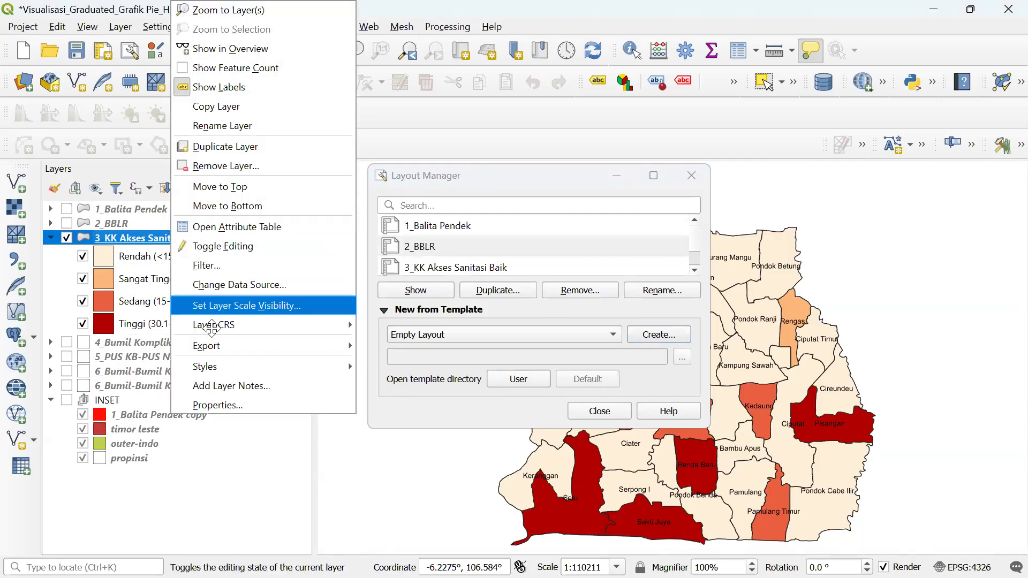
click(207, 397)
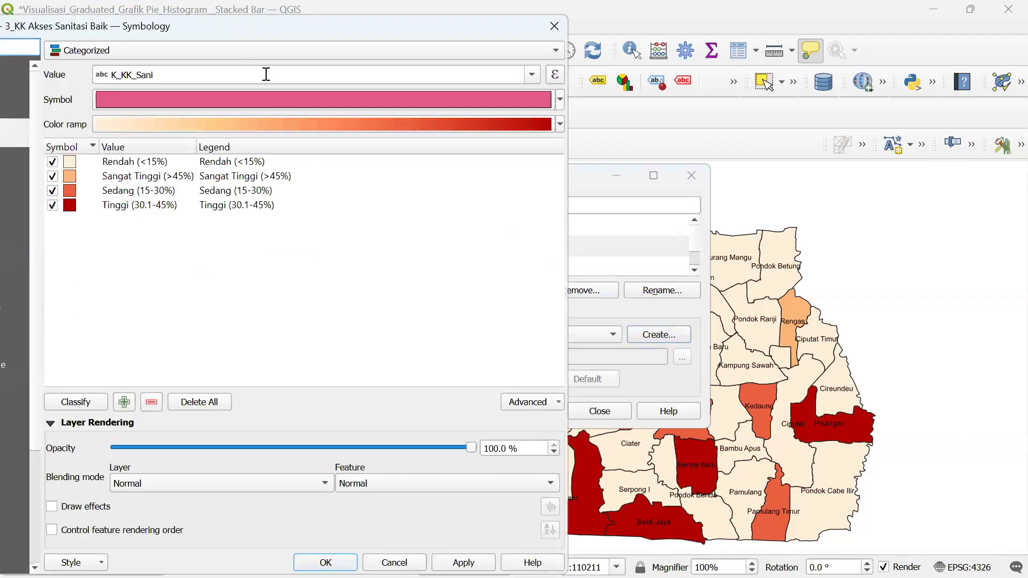
- Reset the layer's renderer by switching to Single Symbol and back to Categorized
drag(250, 30, 424, 30)
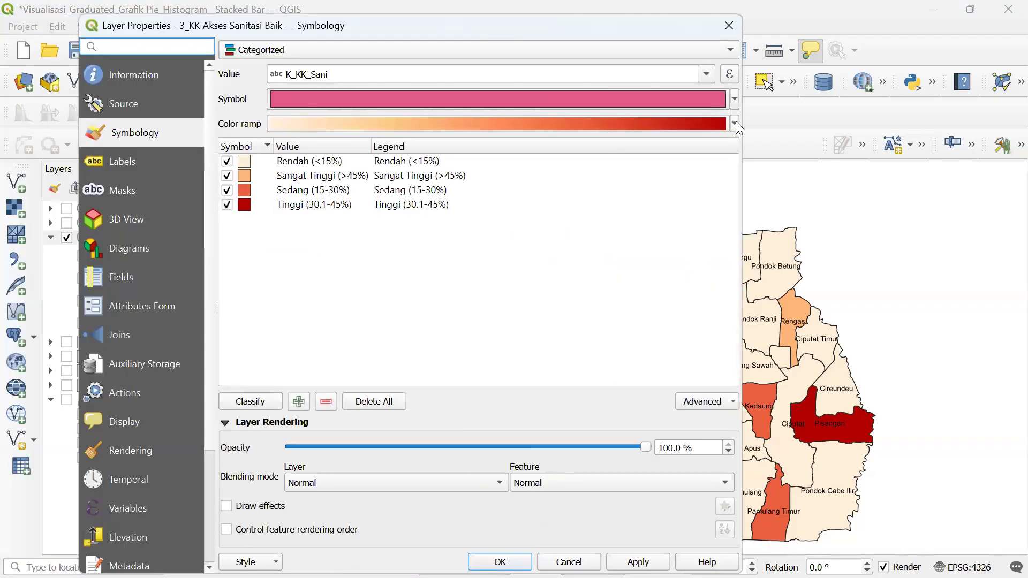
click(735, 123)
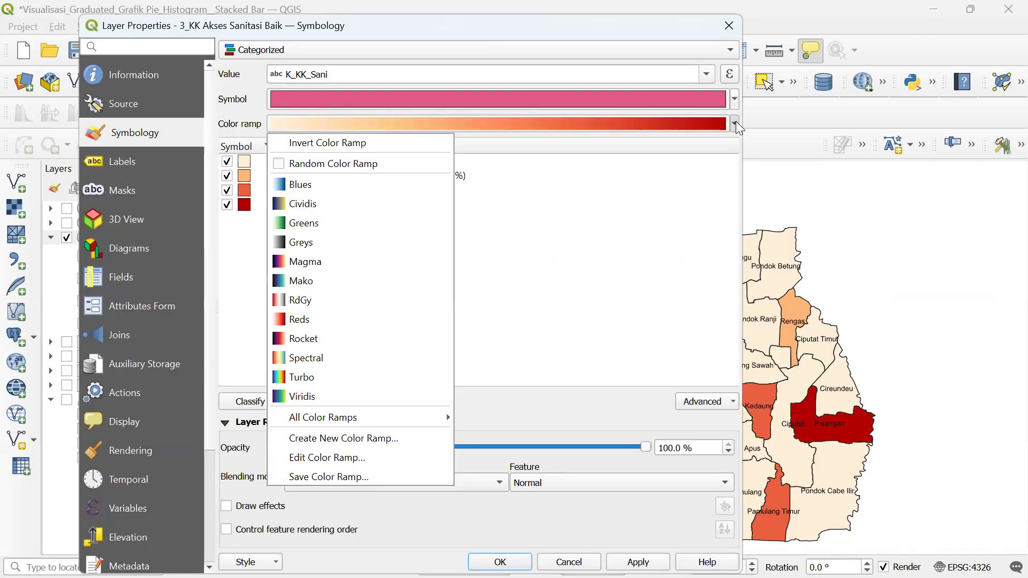
click(735, 122)
click(449, 49)
click(434, 35)
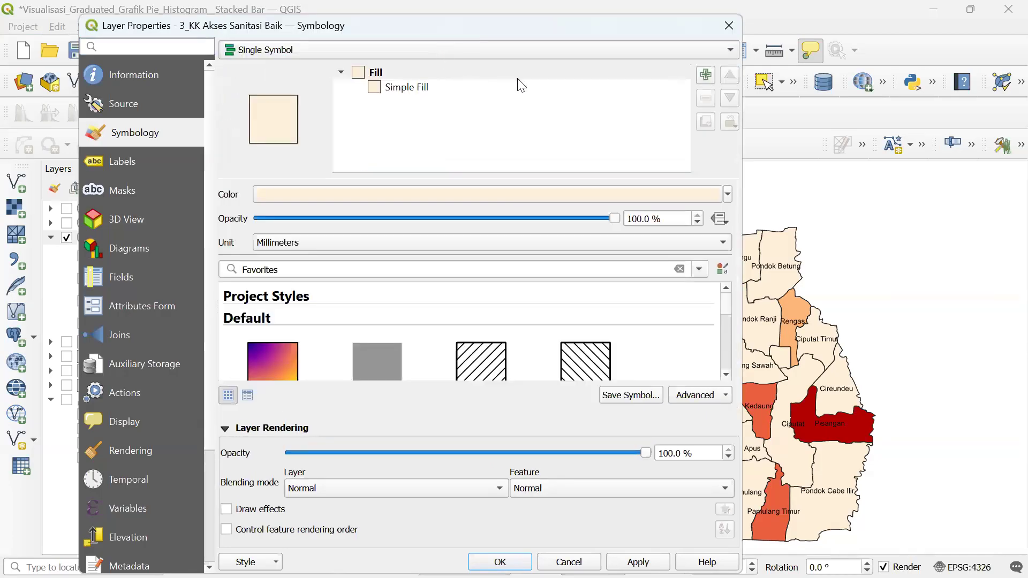
click(559, 52)
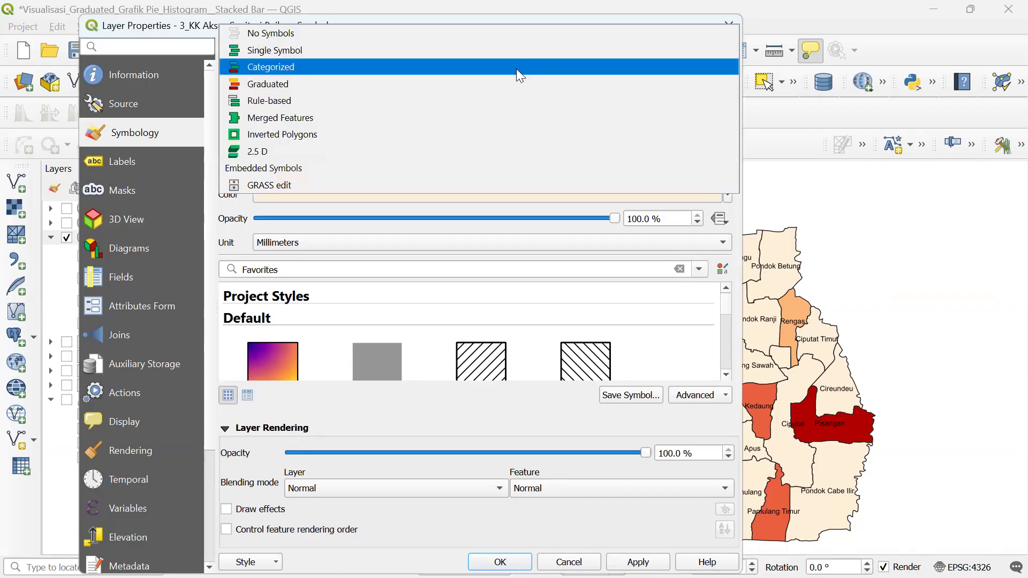
click(516, 67)
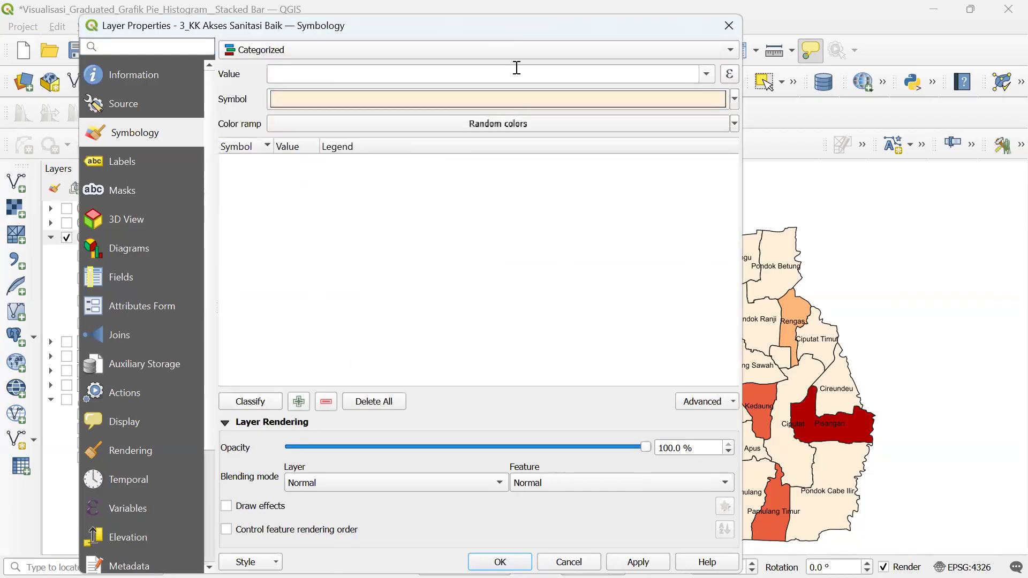
- Set the categorized value field to K_KK_Sani
click(706, 79)
scroll(365, 231, down, 2)
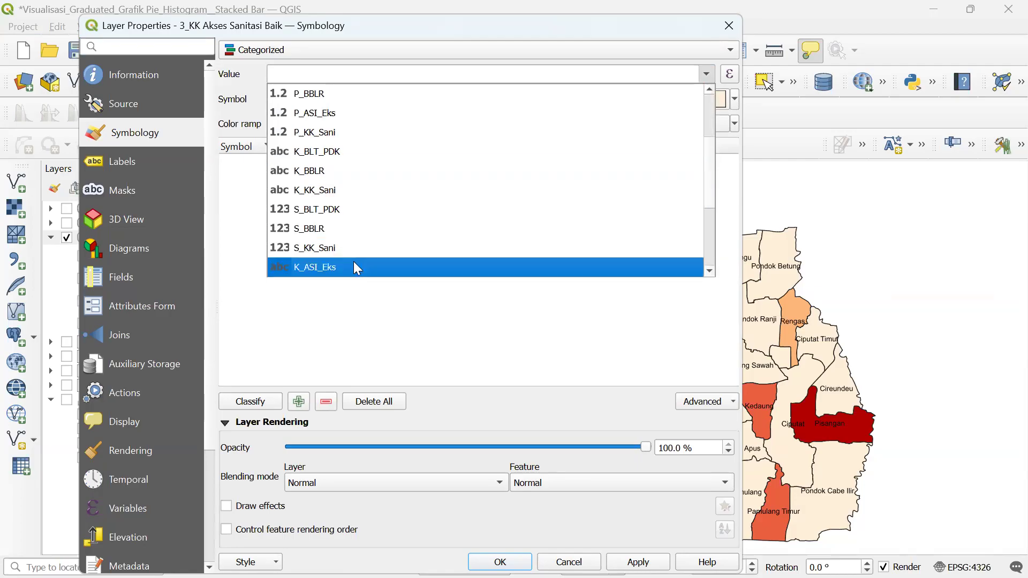
scroll(352, 256, down, 1)
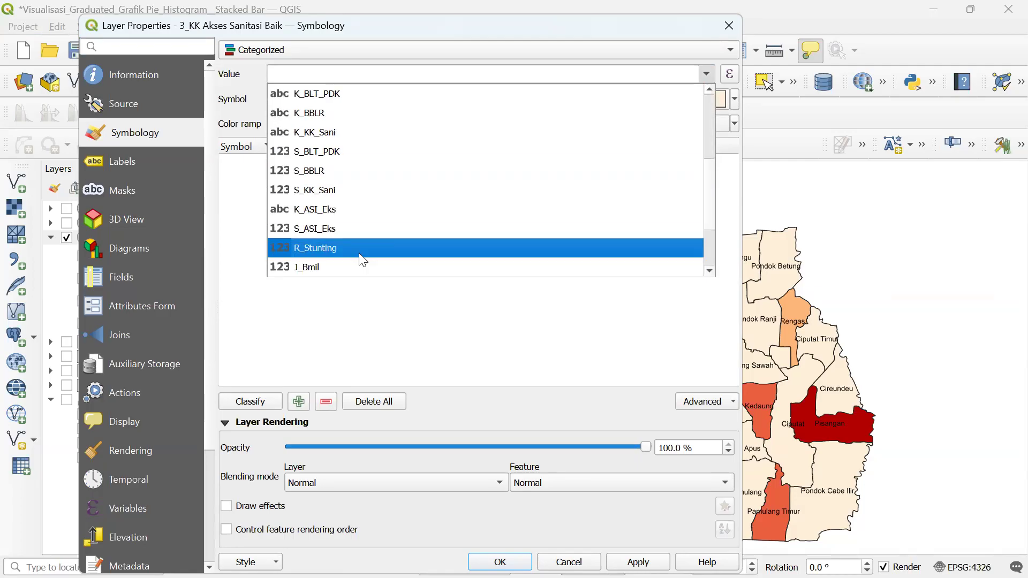
scroll(364, 254, down, 2)
scroll(364, 253, up, 2)
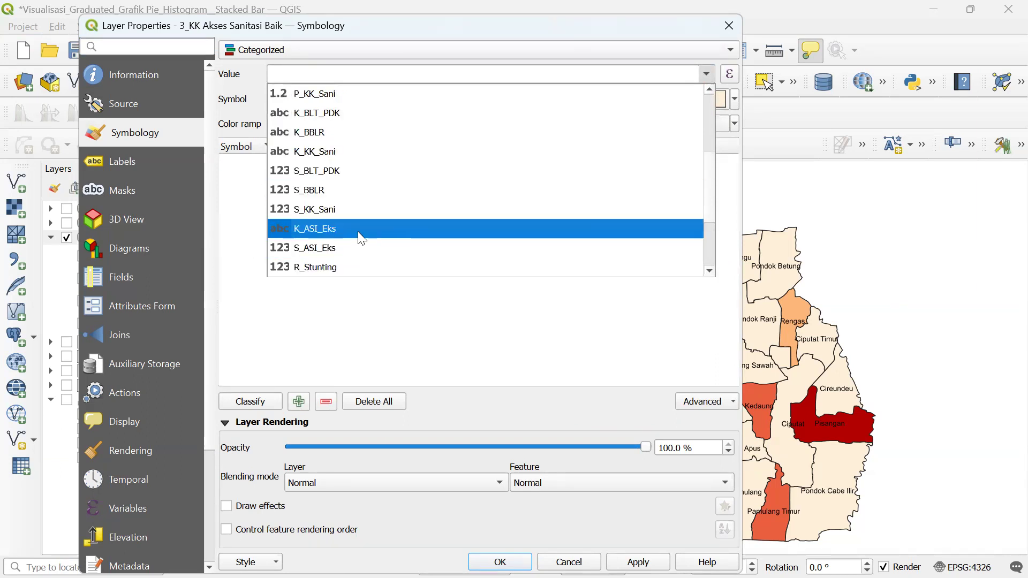
click(342, 154)
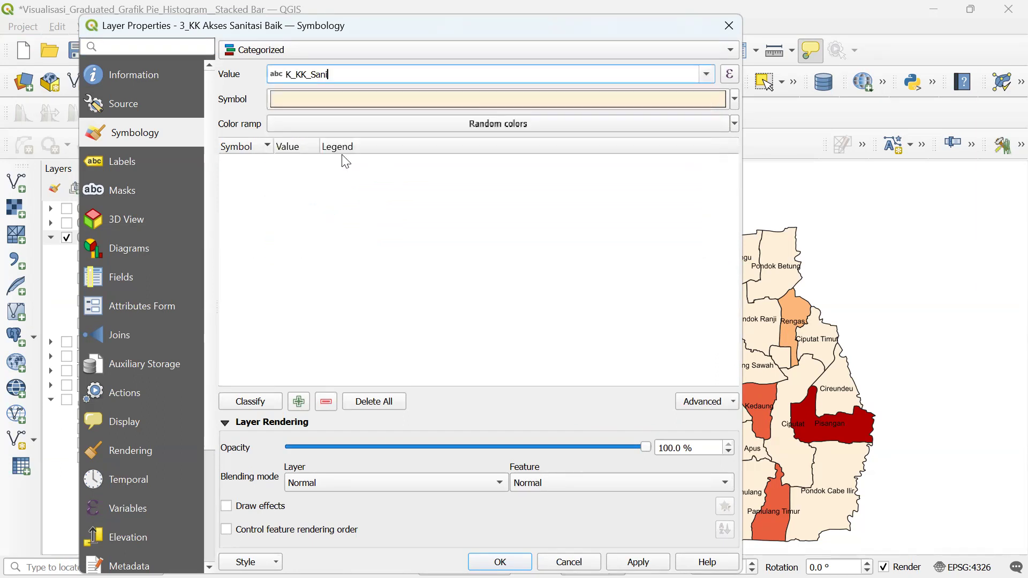
- Classify K_KK_Sani and move the Sangat Tinggi (>45%) class to the end
click(254, 403)
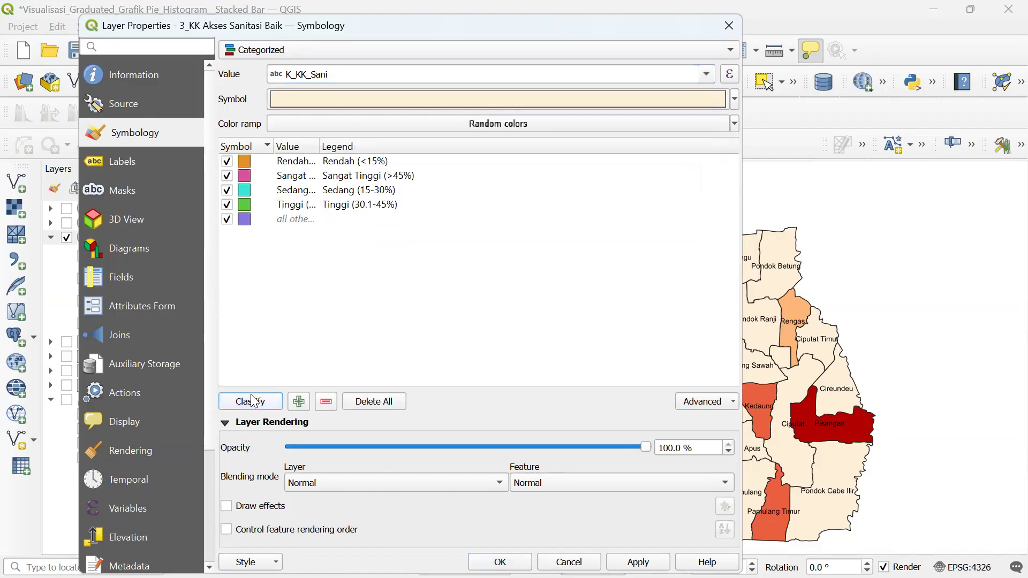
double_click(321, 147)
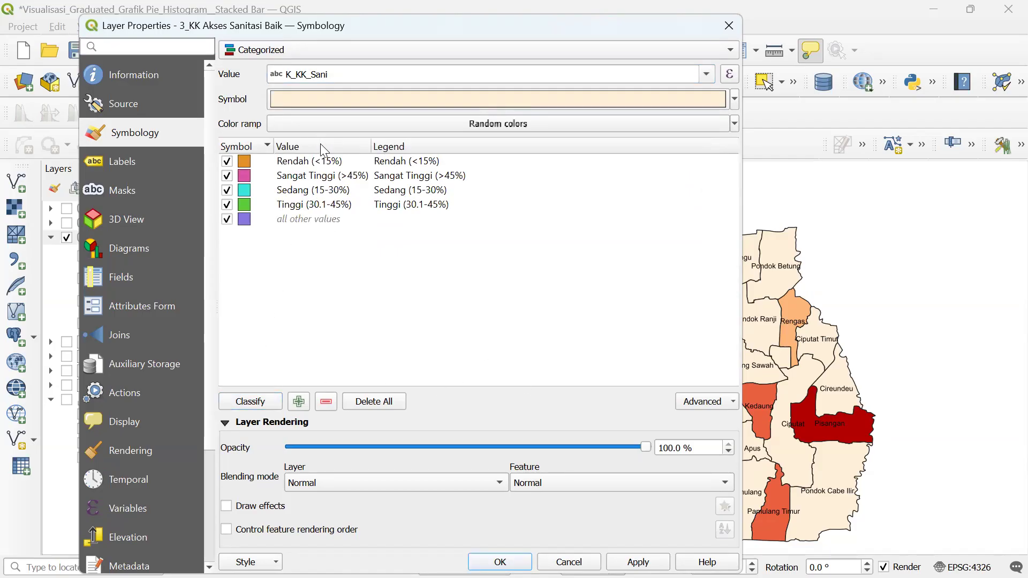
click(324, 183)
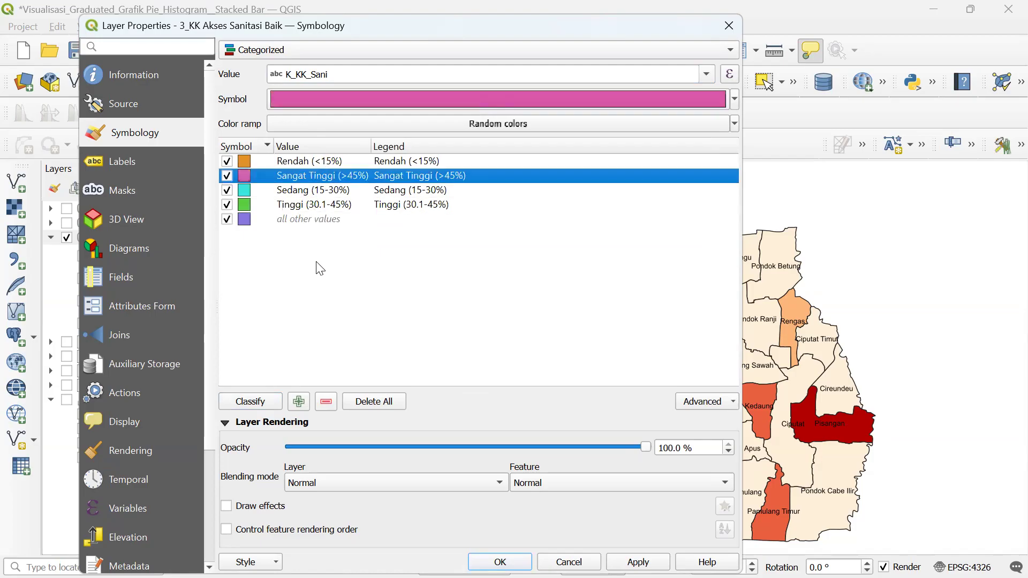
drag(320, 268, 314, 252)
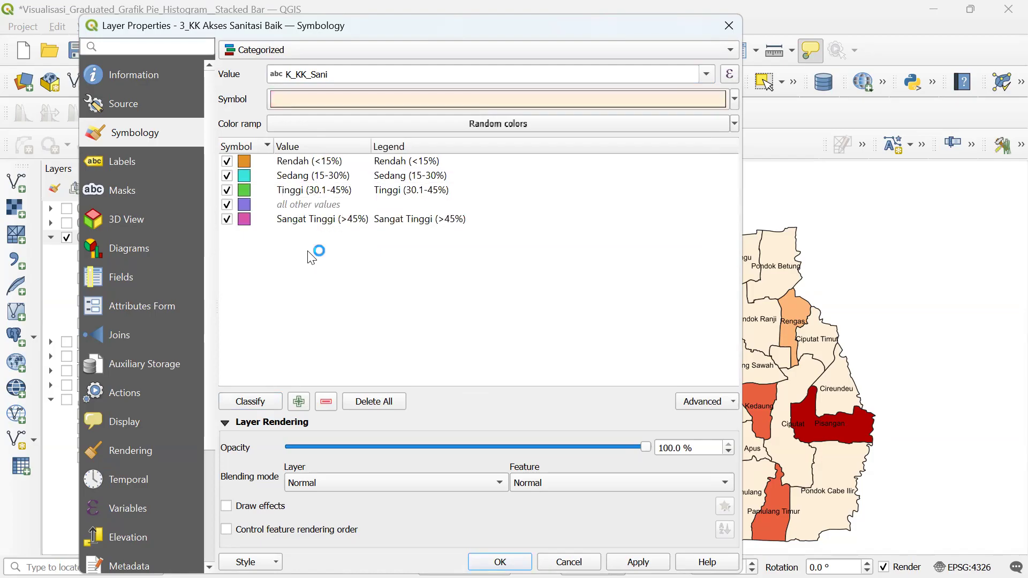
- Delete the 'all other values' class from the category list
click(315, 209)
click(326, 402)
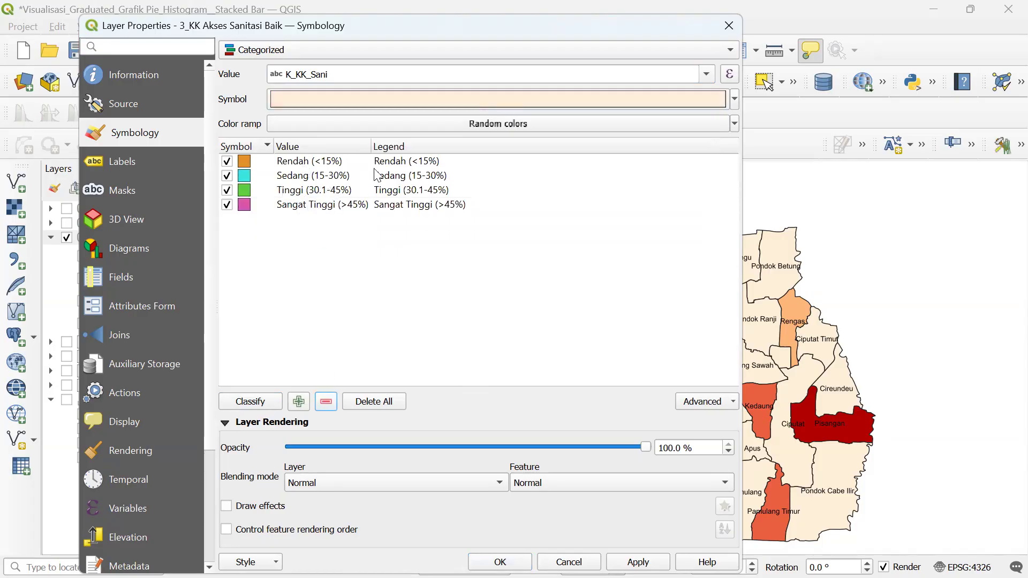
click(372, 143)
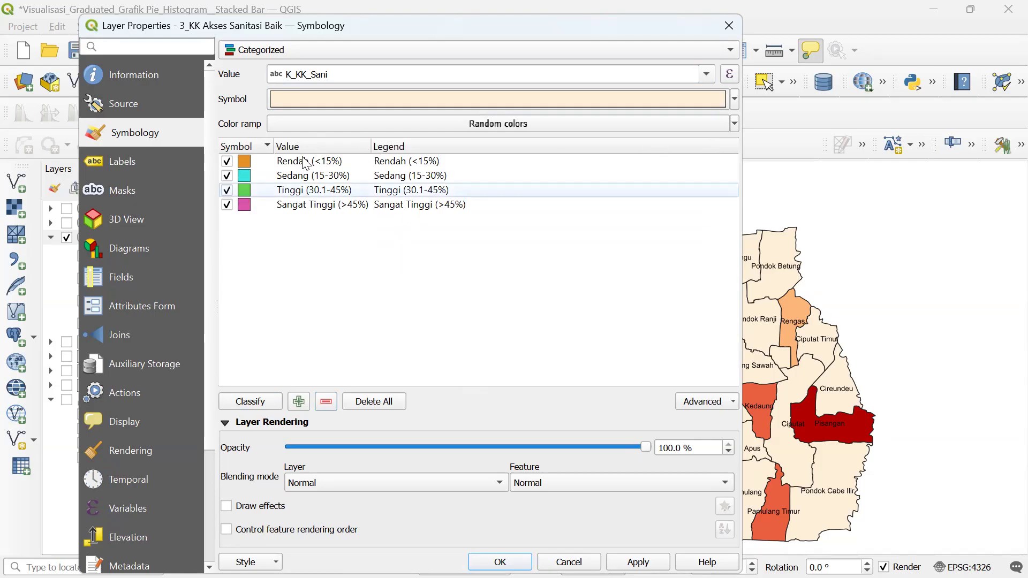
click(304, 176)
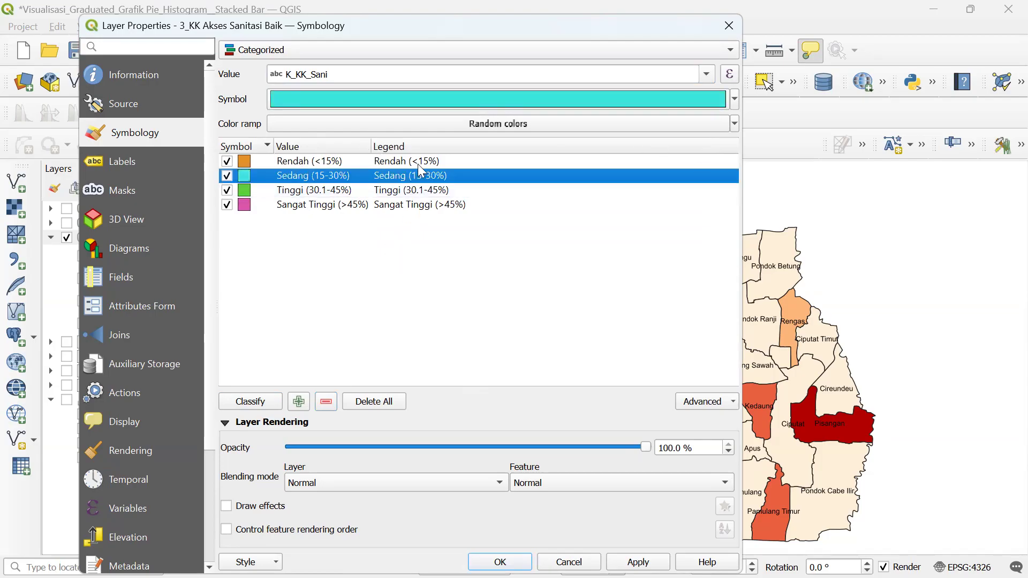
click(735, 124)
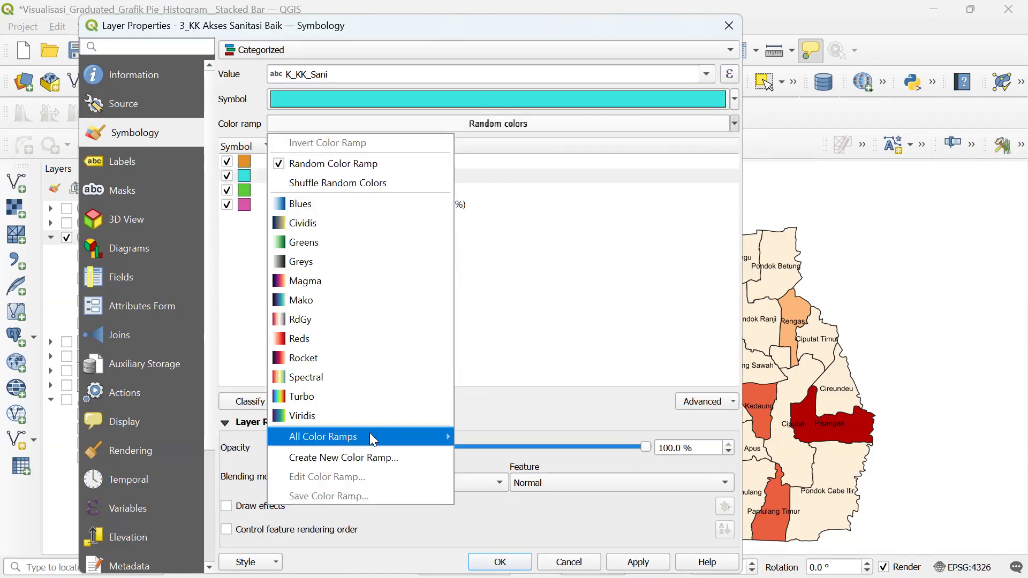
- Recolour the four classes with the Oranges ramp, apply, and close Layer Properties
mouse_move(396, 440)
click(514, 242)
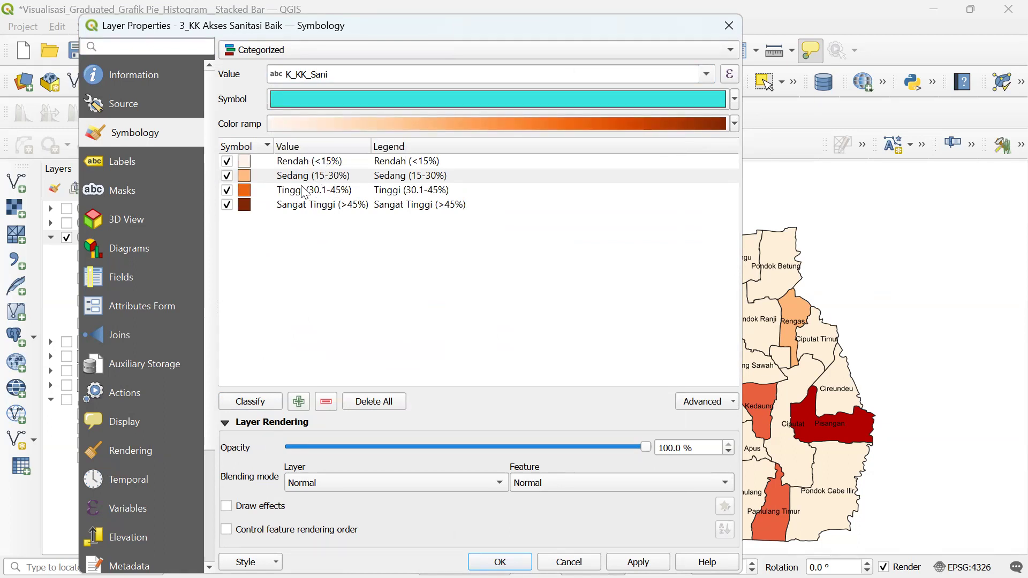
click(306, 206)
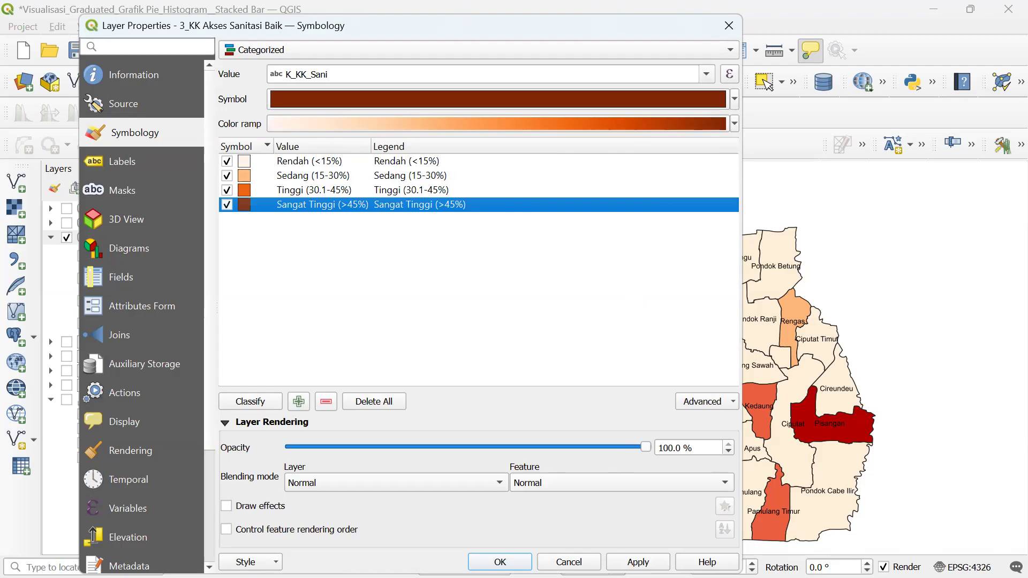
click(638, 562)
click(500, 562)
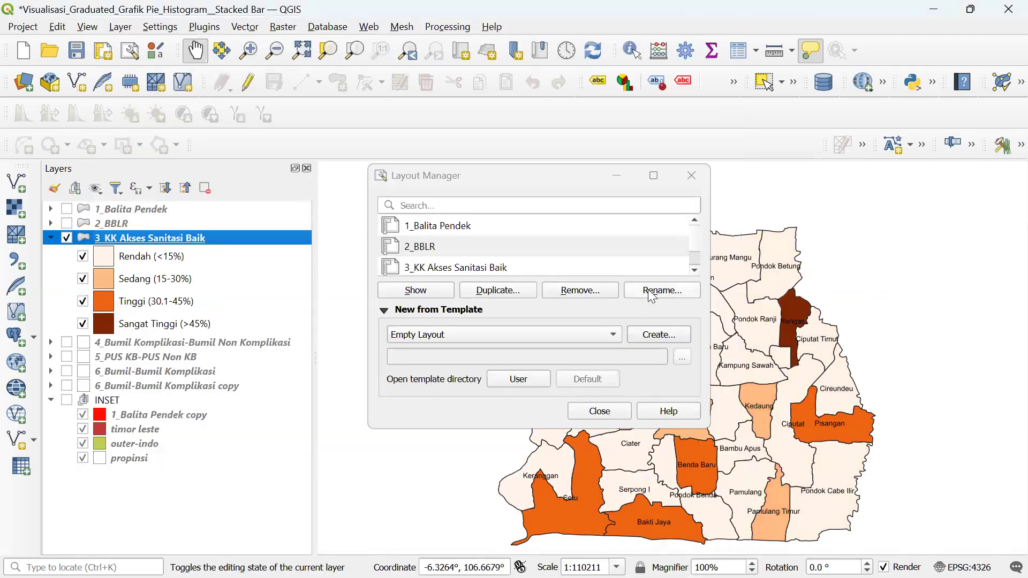
- In the 3_KK Akses Sanitasi Baik layout, unlock Map 1's layers so it shows the orange classes
click(692, 176)
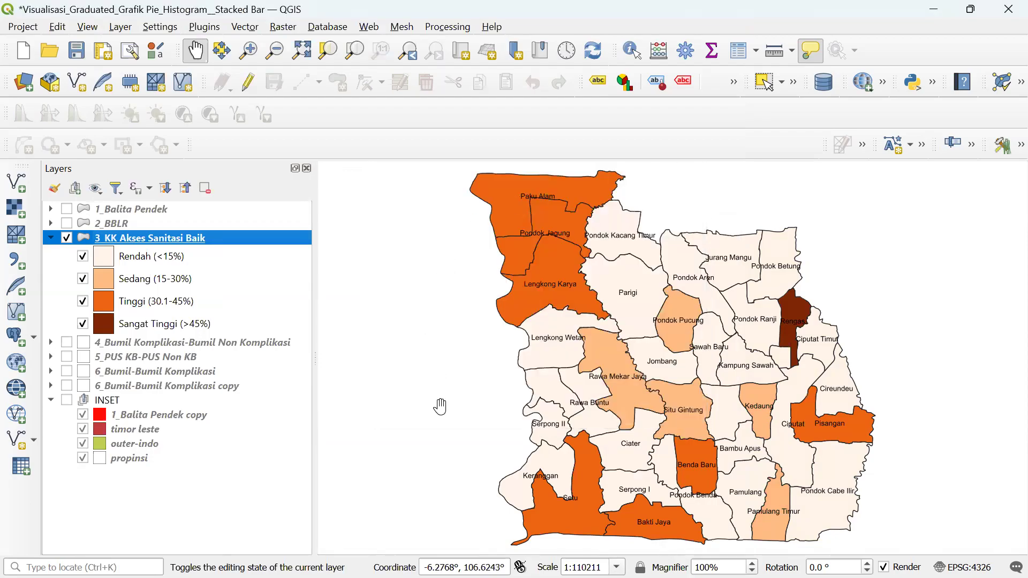
key(super)
mouse_move(384, 559)
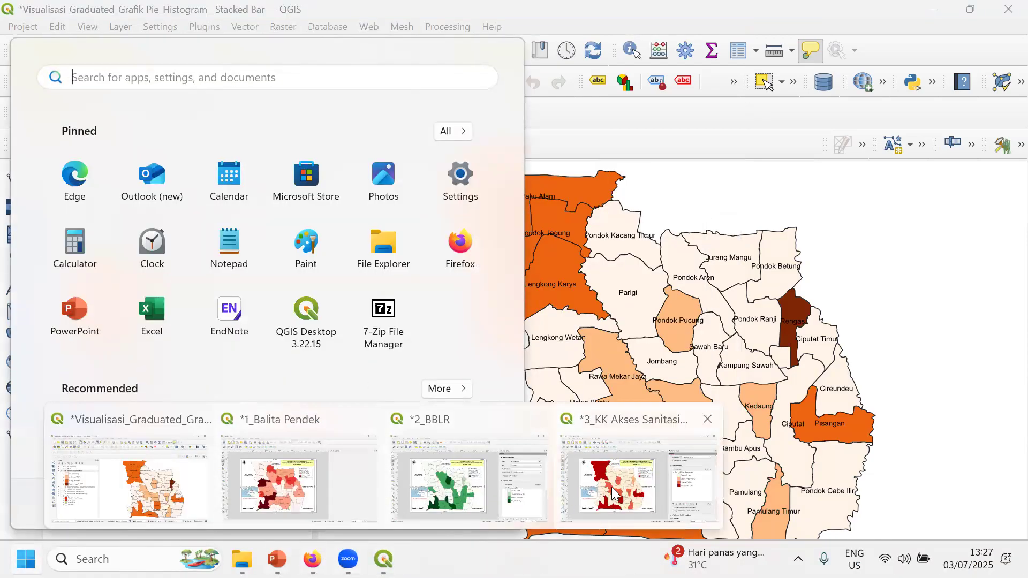
click(574, 498)
click(463, 342)
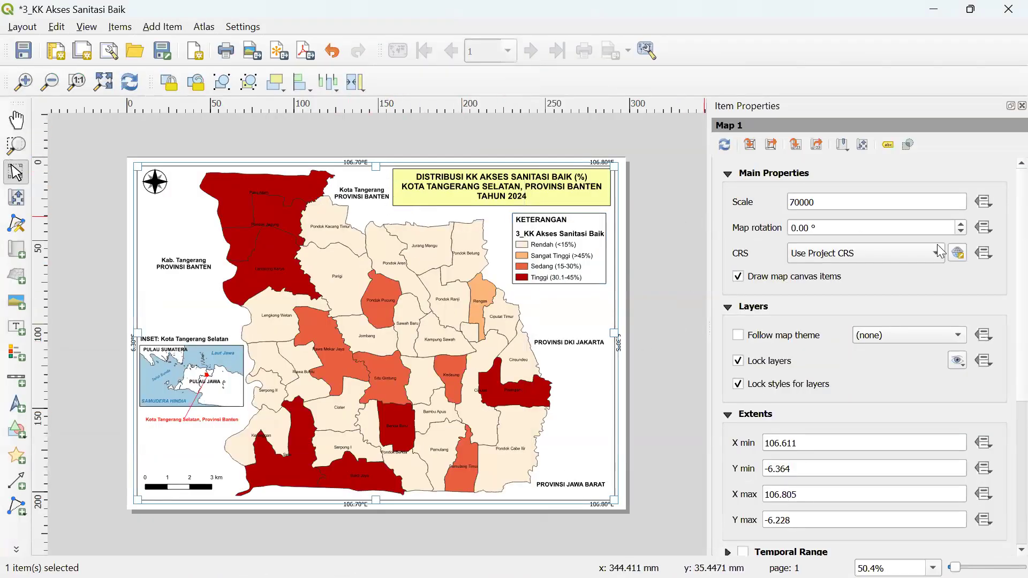
click(769, 362)
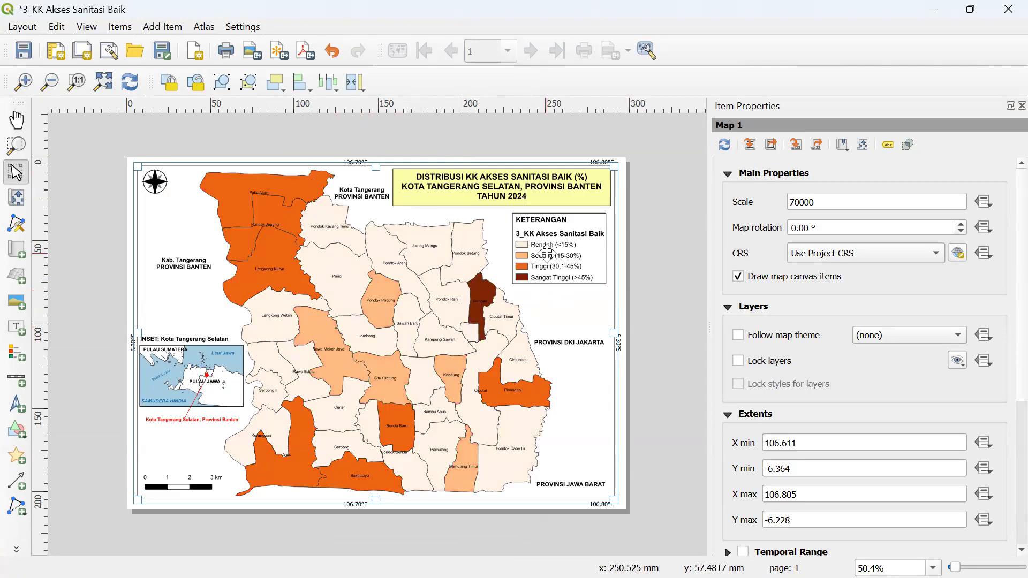
click(546, 251)
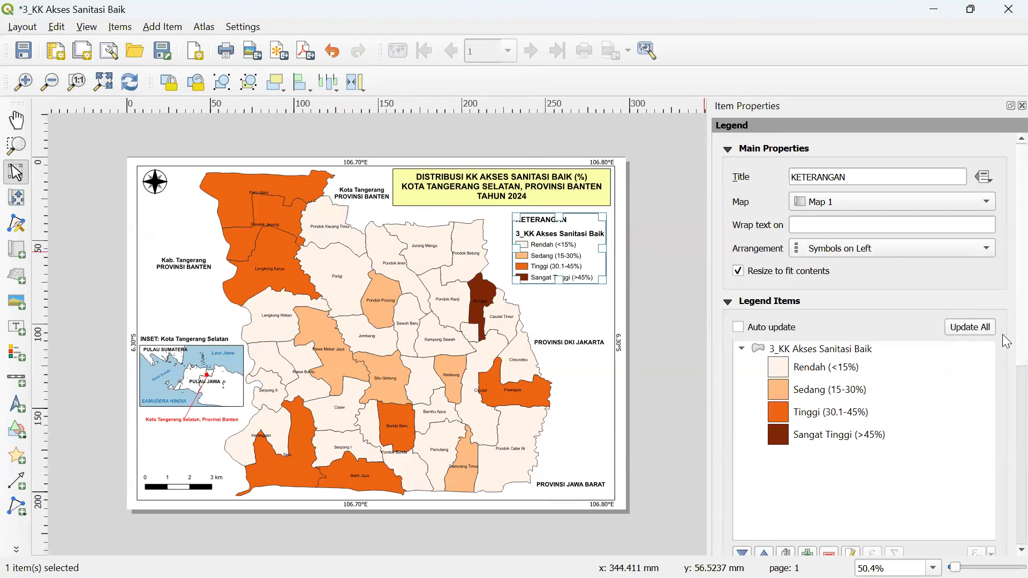
- Edit the 3_KK Akses Sanitasi Baik legend entry's label to read 'KK Akses Sanitasi Baik'
scroll(1007, 341, down, 2)
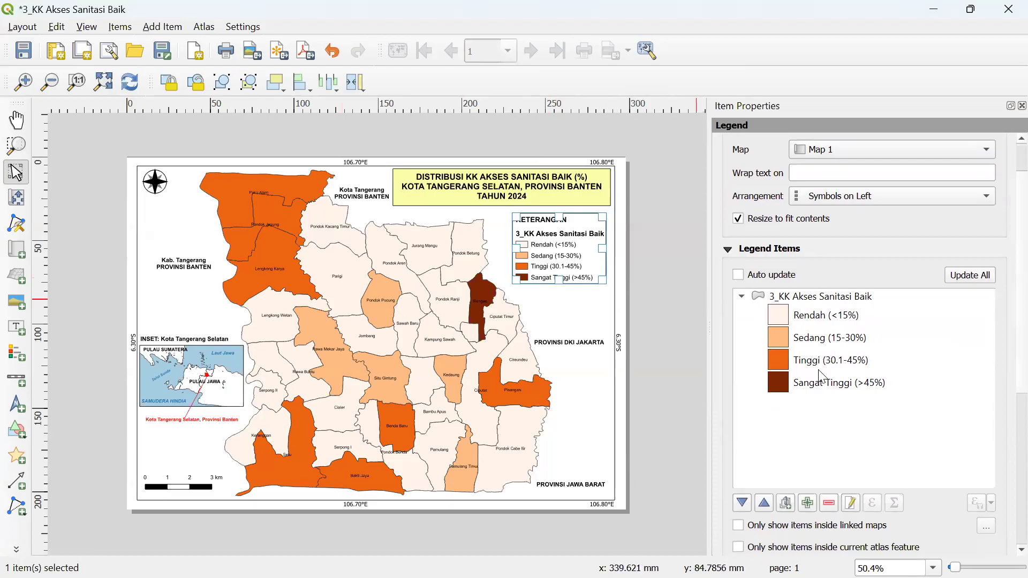
click(827, 300)
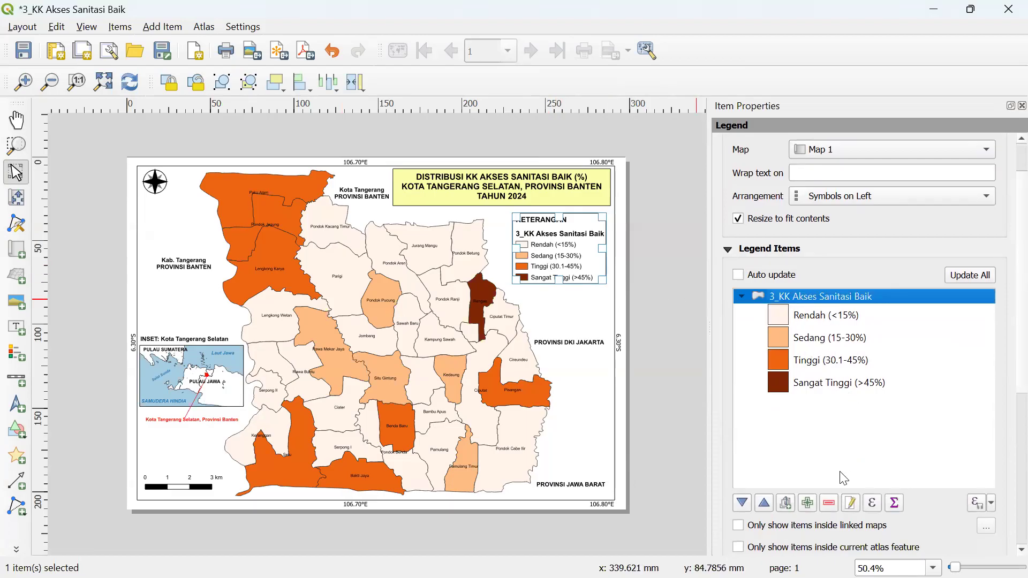
click(852, 504)
drag(844, 172, 529, 149)
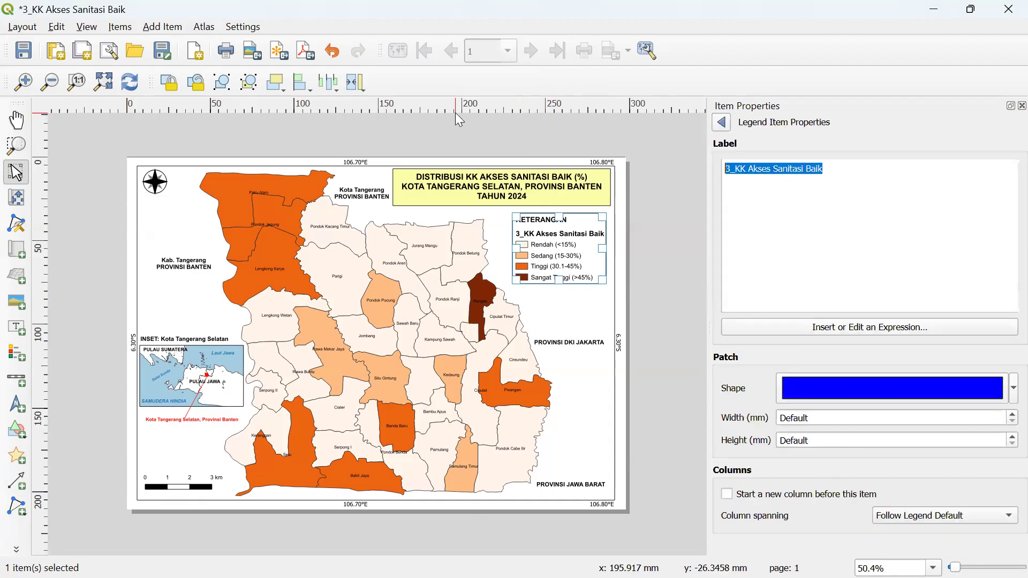
key(Right)
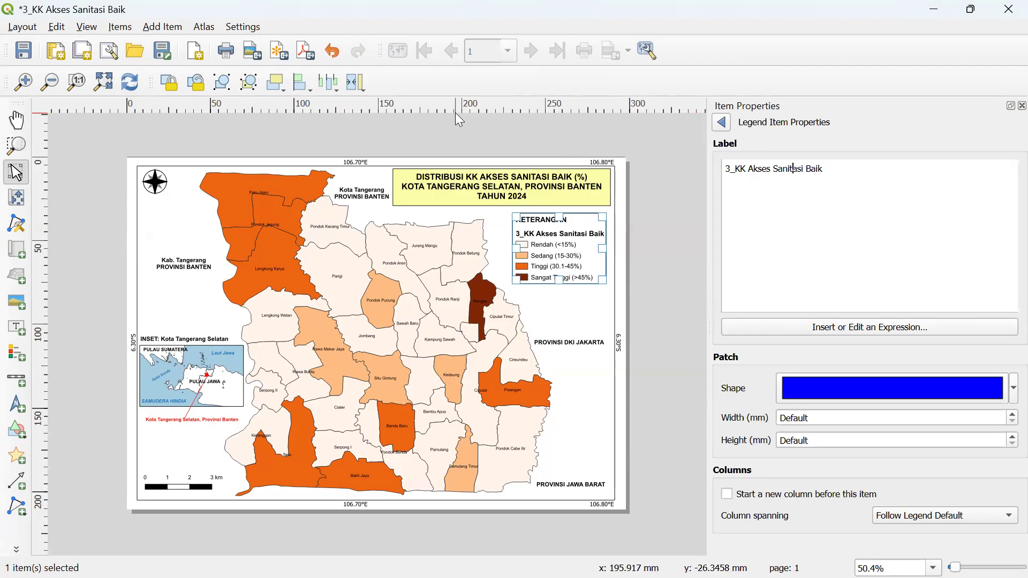
key(BackSpace)
key(BackSpace)
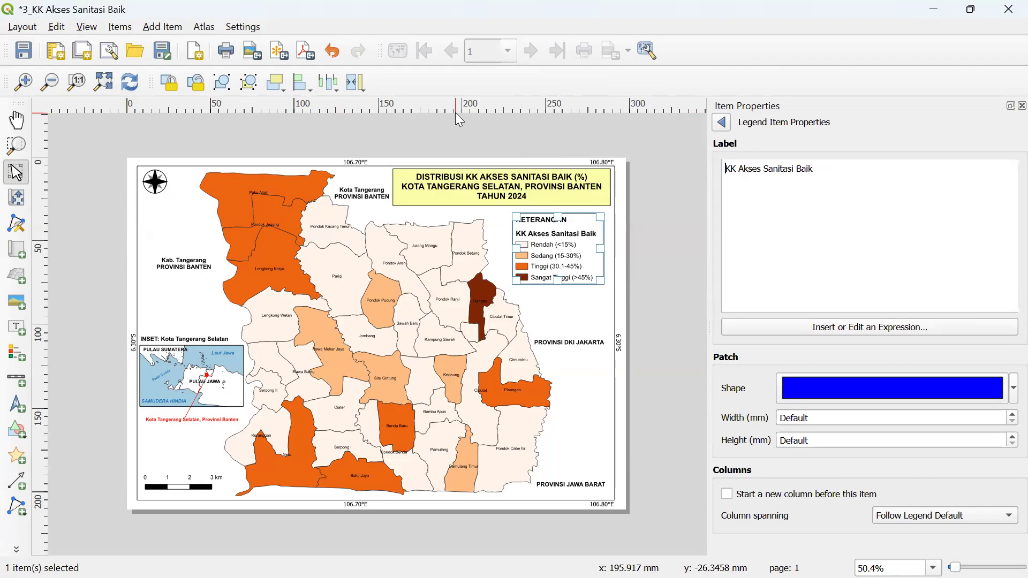
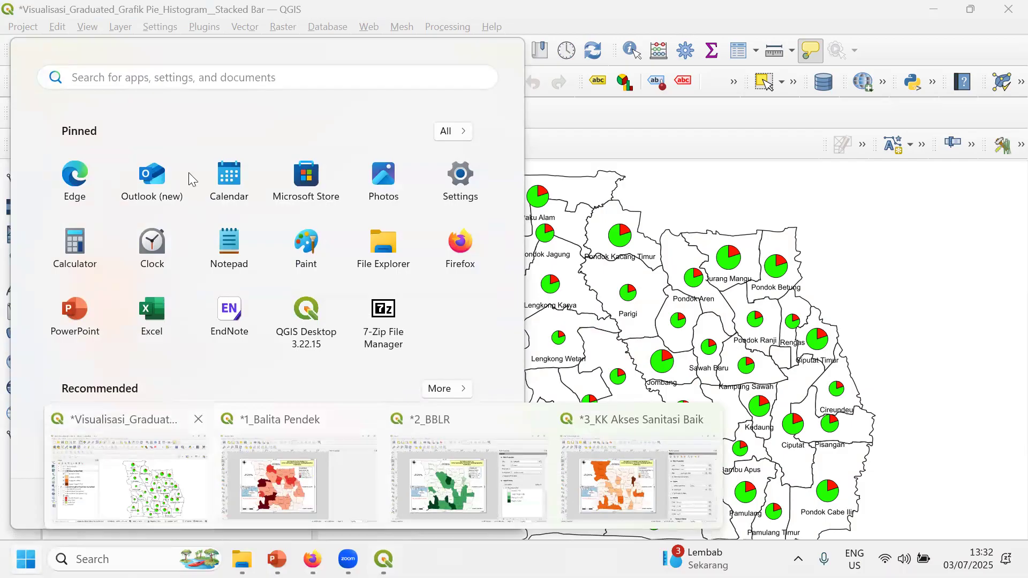
- Duplicate the 3_KK Akses Sanitasi Baik print layout from the Layout Manager
click(17, 30)
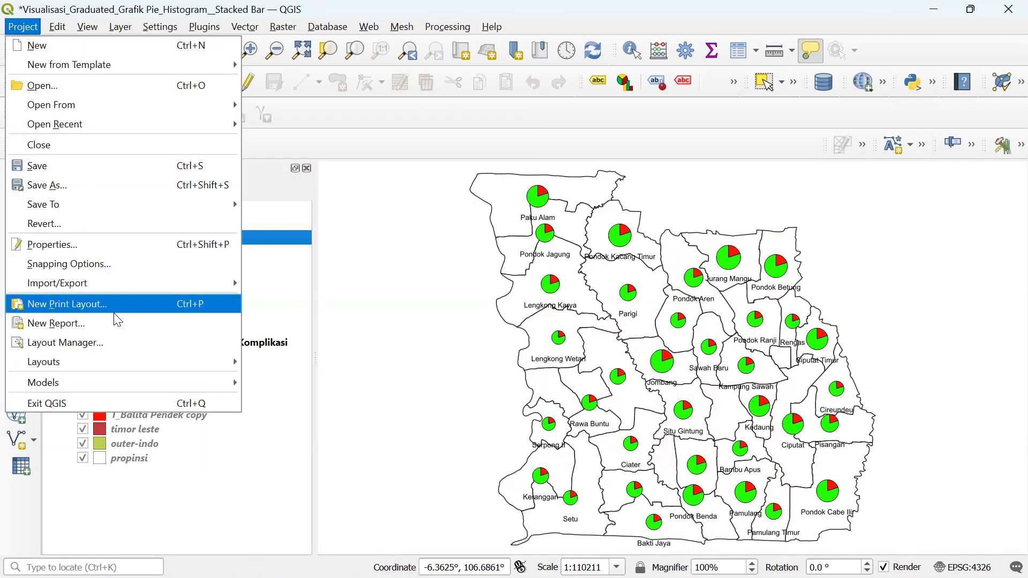
click(114, 343)
scroll(470, 268, down, 1)
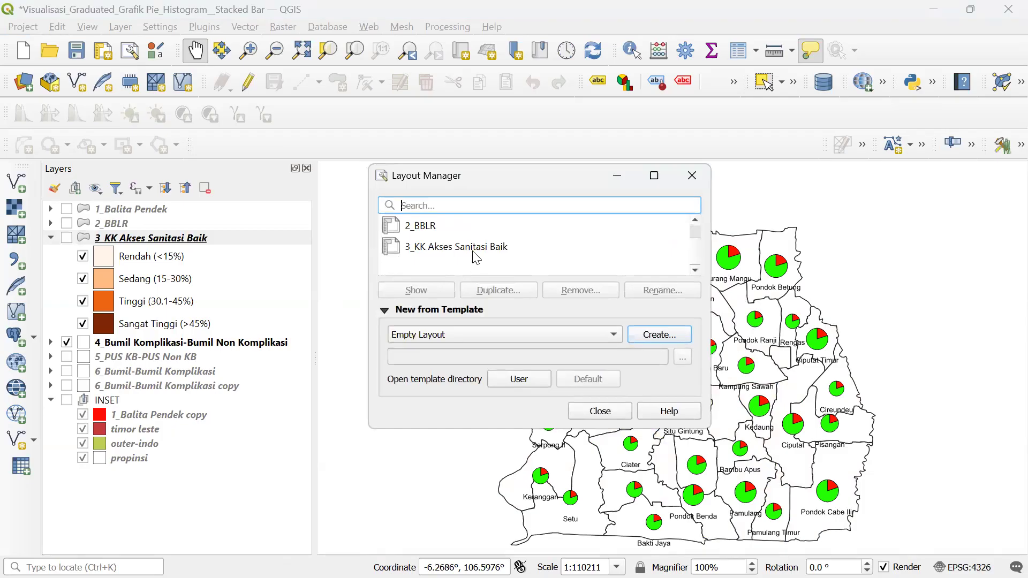
click(473, 253)
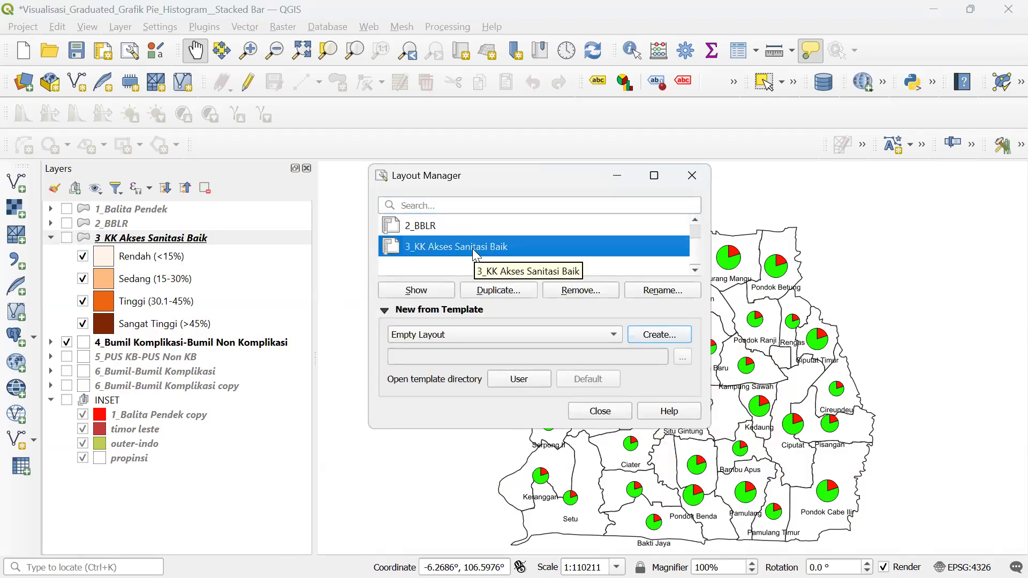
click(482, 291)
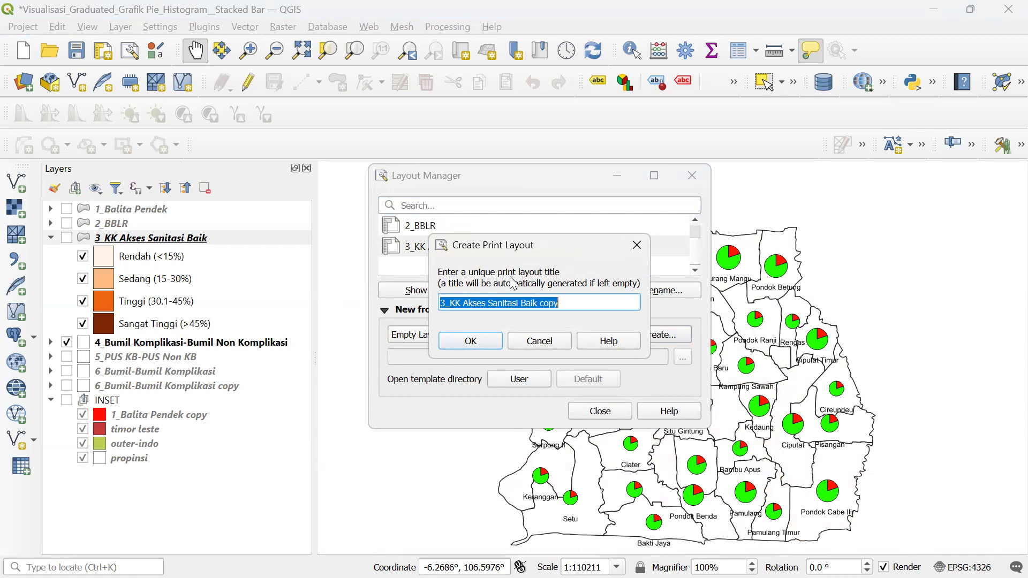
- Title the new layout copy '4_Proporsi Bumil Komplikasi'
drag(447, 304, 440, 303)
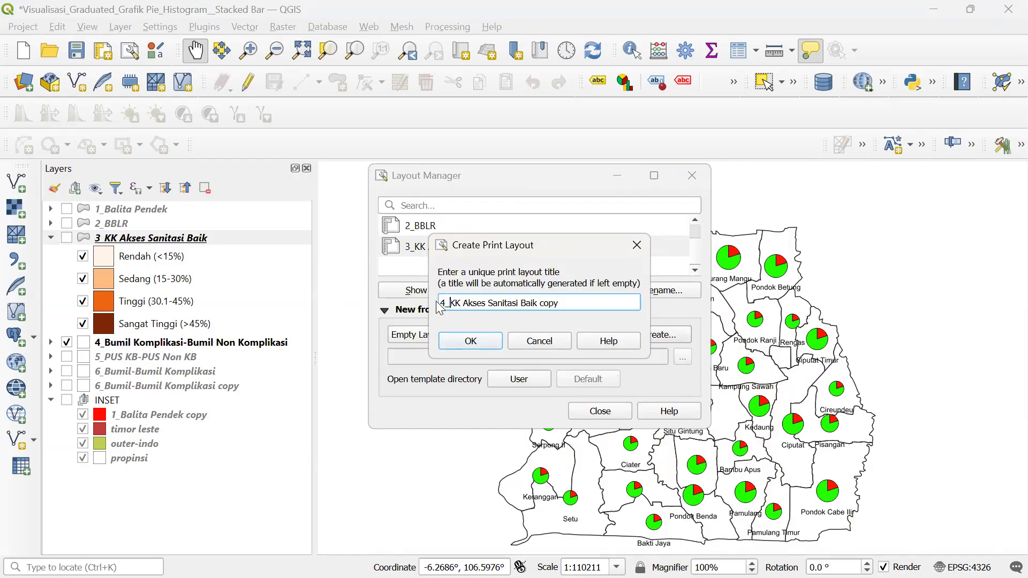
key(ctrl+shift+Right)
key(ctrl+shift+Right)
key(ctrl+shift+Right)
key(ctrl+shift+Right)
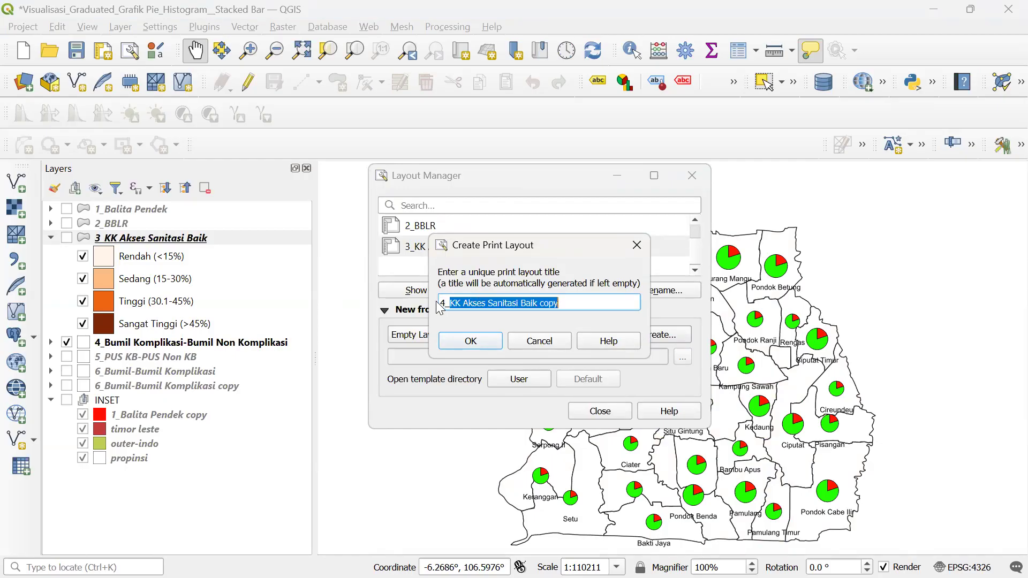
key(Caps_Lock)
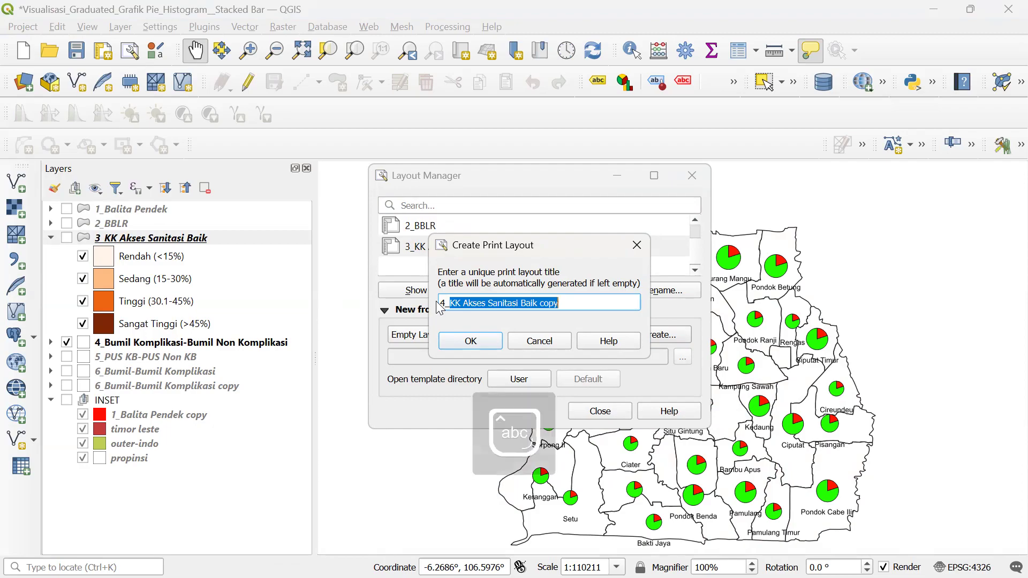
text(Propor)
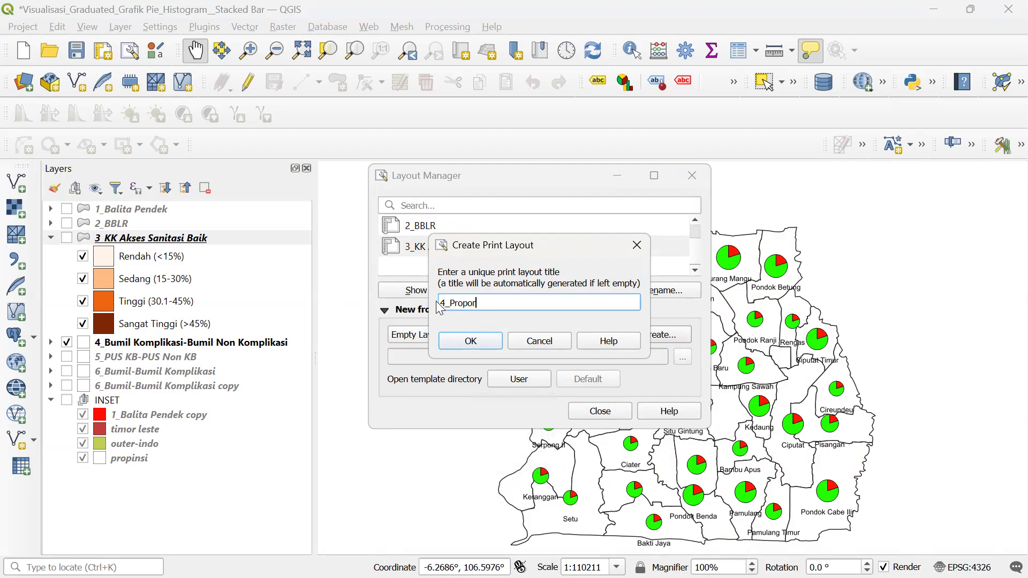
text(si Bumil Komplikasi)
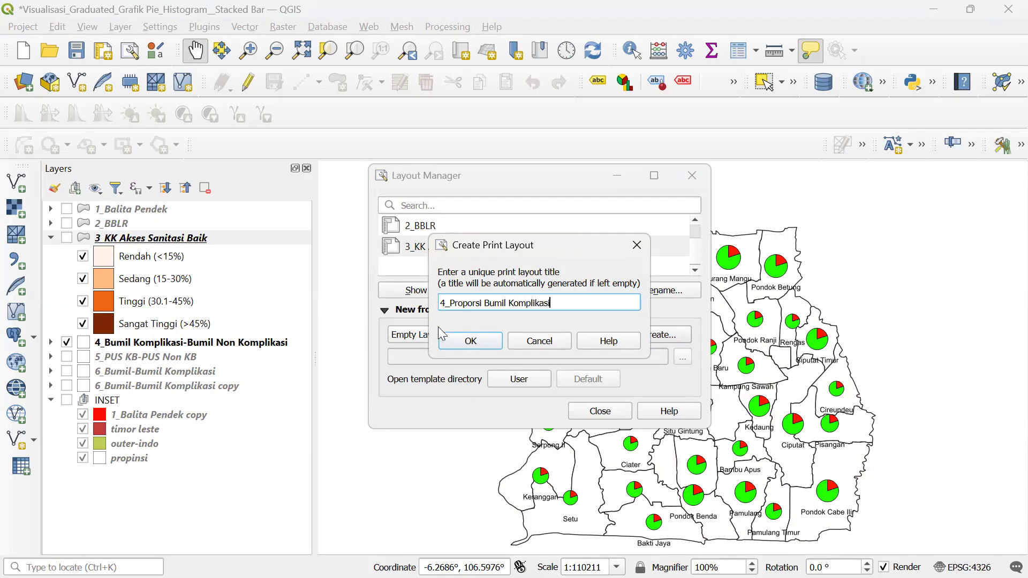
- Create the 4_Proporsi Bumil Komplikasi layout and re-lock Map 1's layers on the green-and-red pie charts
click(469, 341)
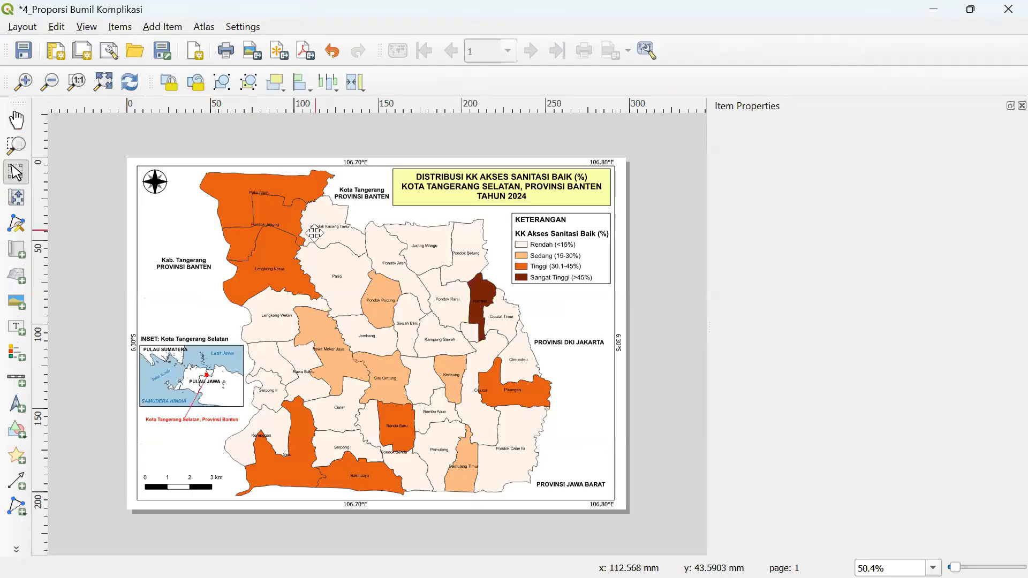
click(410, 263)
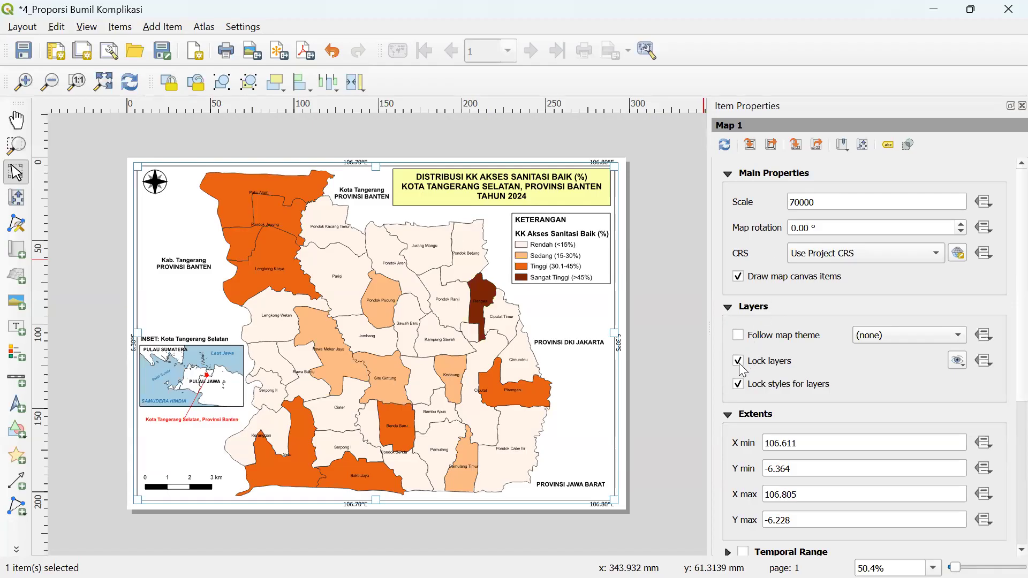
click(739, 362)
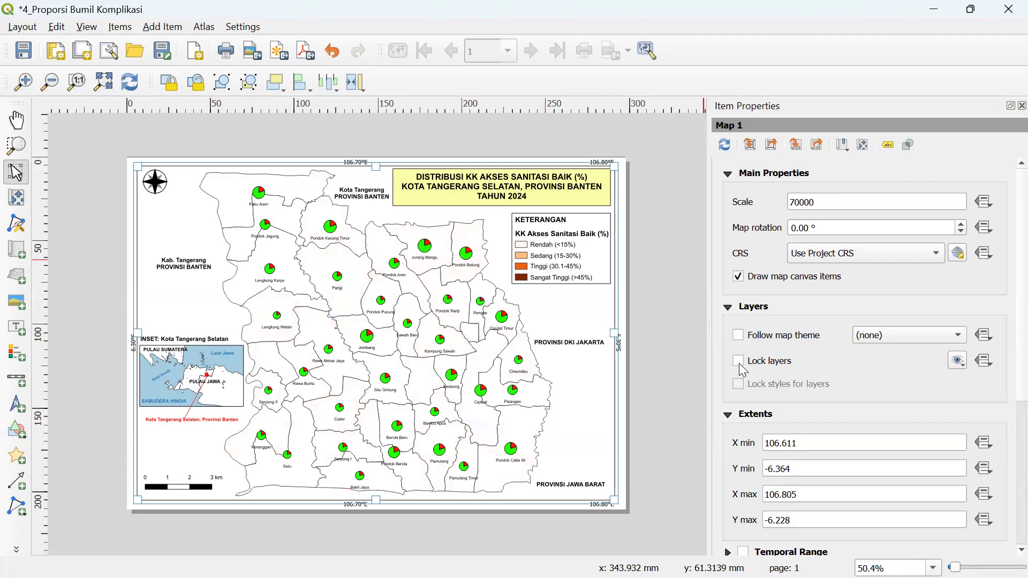
click(739, 361)
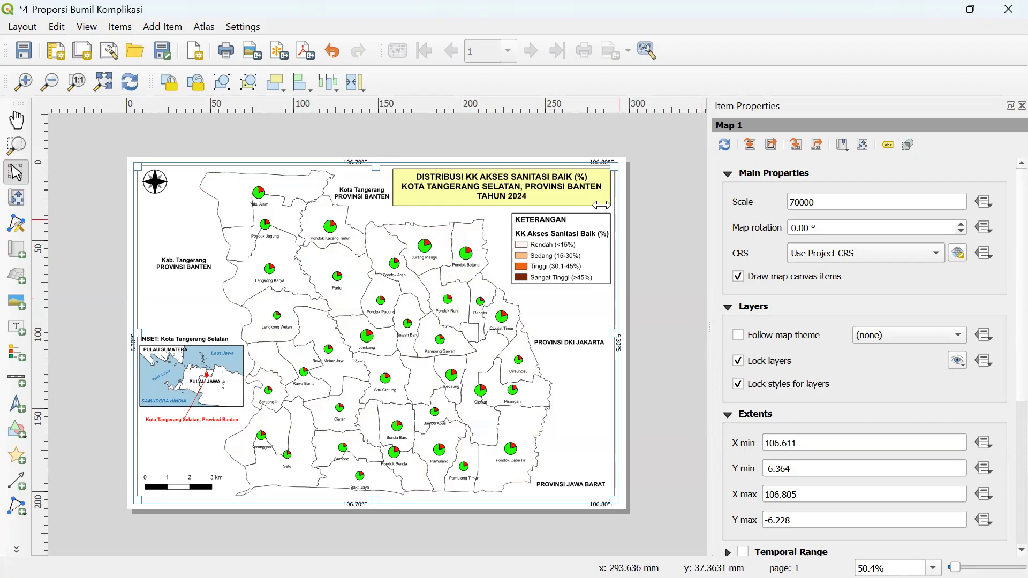
- Replace the title line 'DISTRIBUSI KK AKSES SANITASI BAIK (%)' with 'PROPORSI BUMIL DENGAN KOMPLIKASI'
click(536, 188)
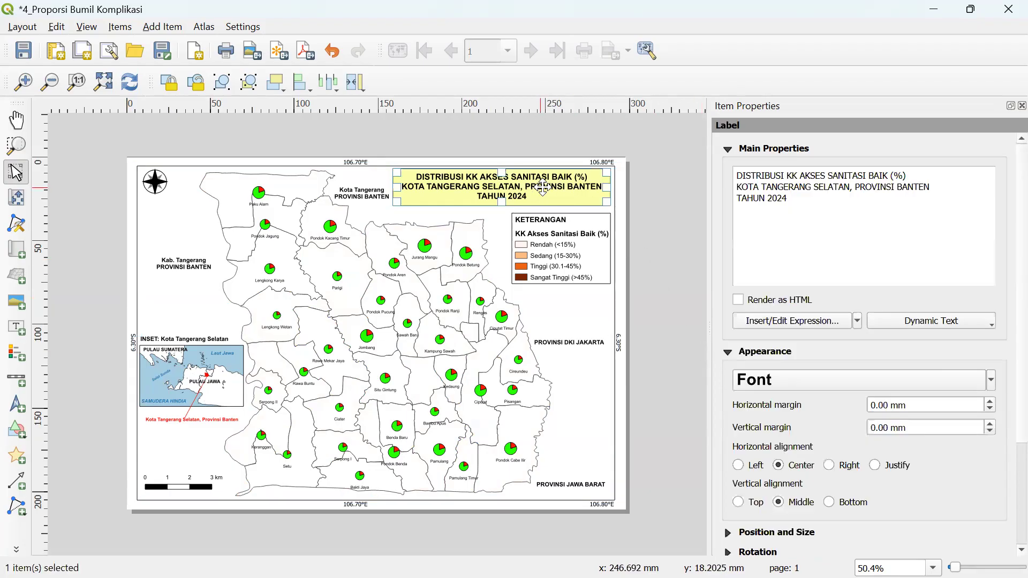
click(790, 177)
key(ctrl+shift+Right)
key(ctrl+shift+Left)
key(ctrl+shift+Left)
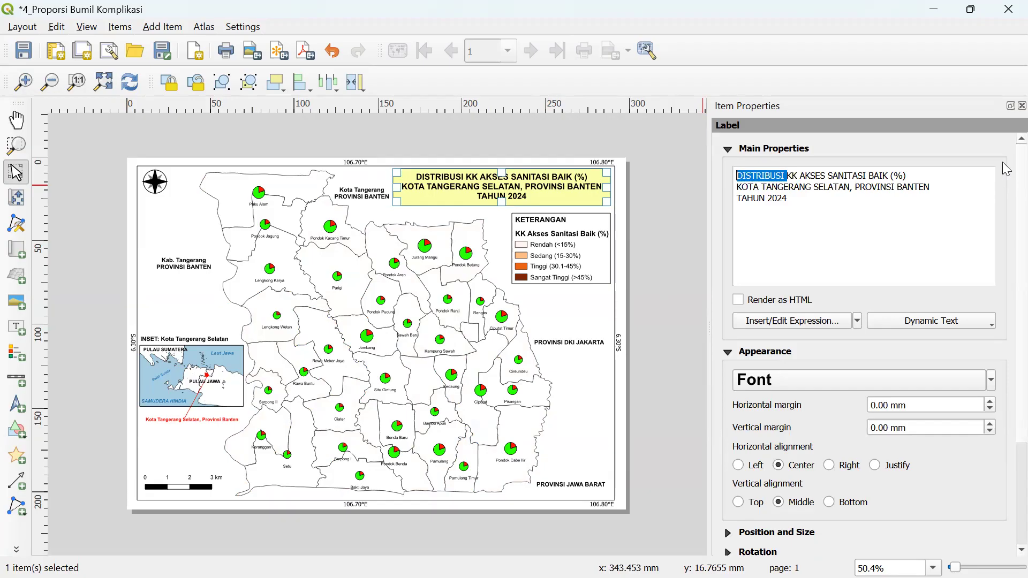
key(Caps_Lock)
text(PROPO)
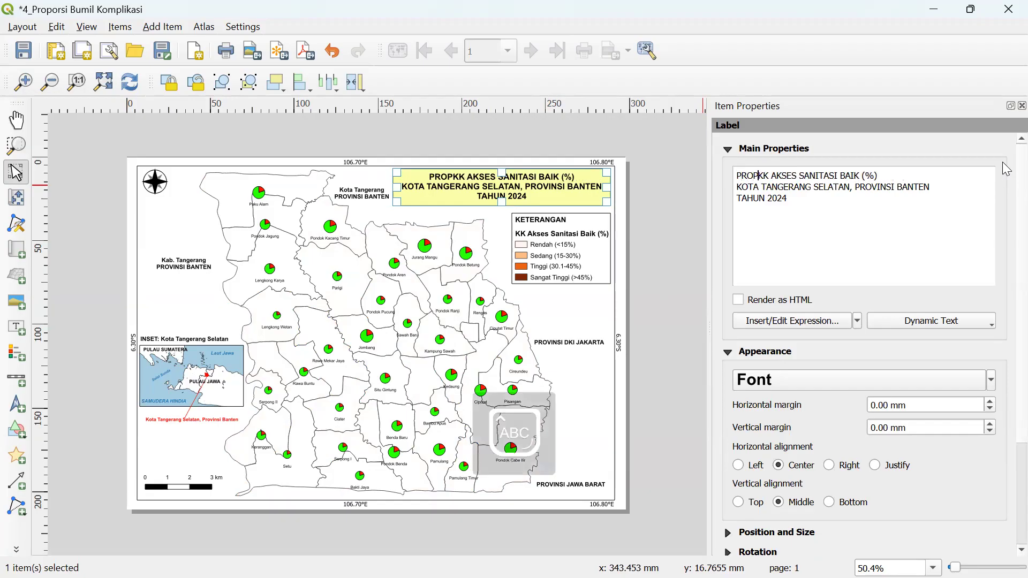
text(RSI BU)
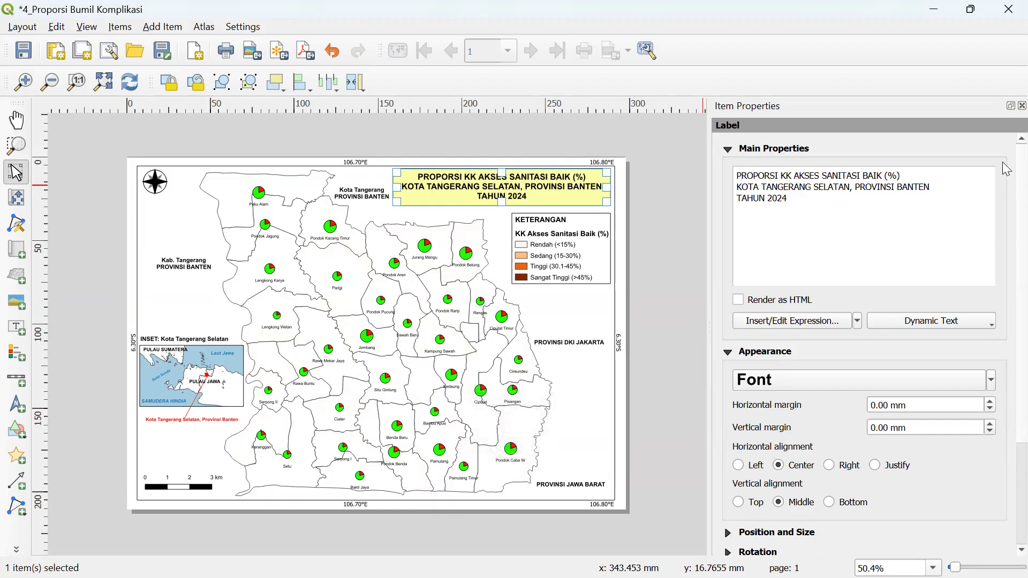
text(MIL)
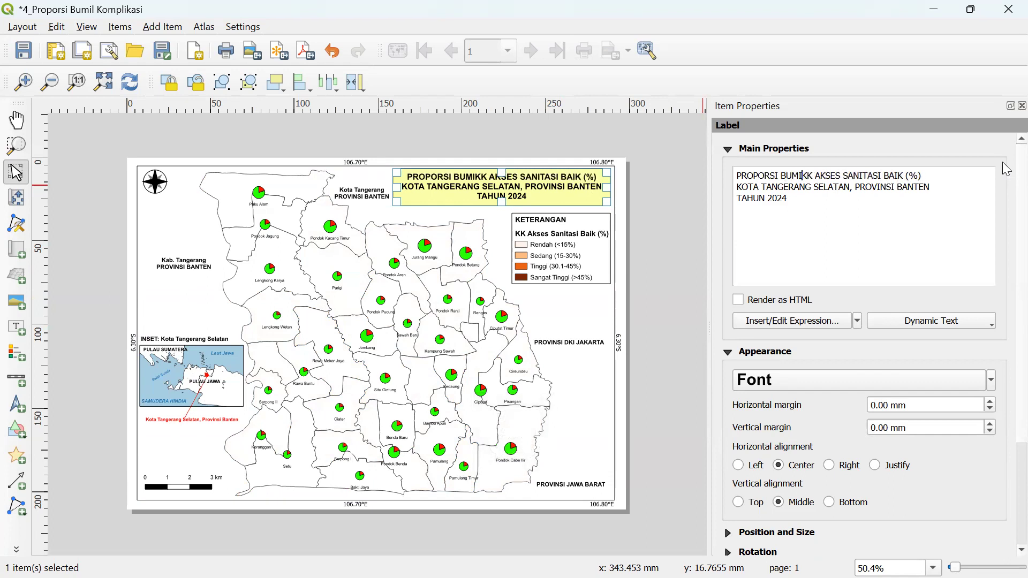
text( KOMPLIKASI)
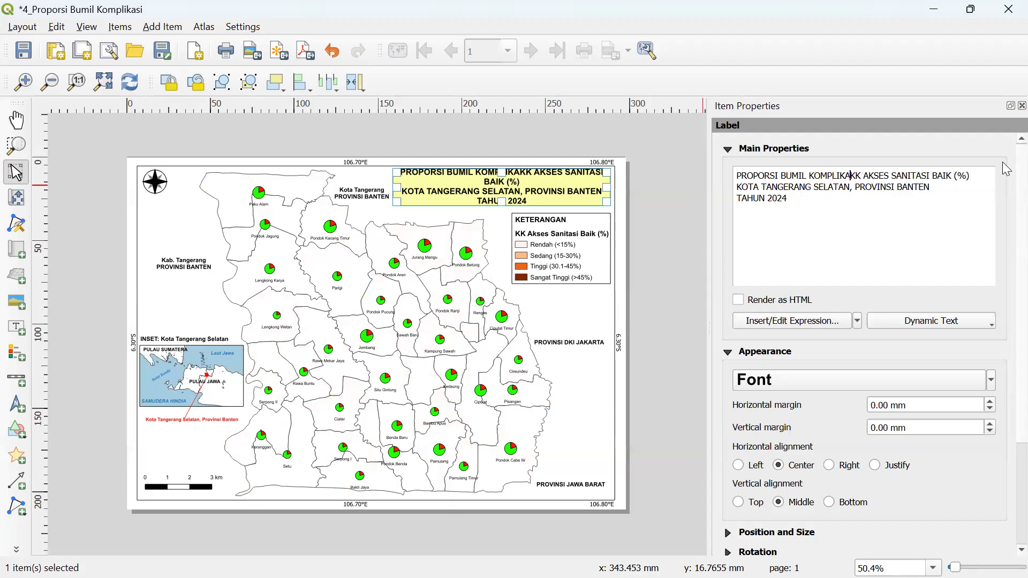
key(Delete)
key(Delete)
key(Delete)
key(Delete)
key(Delete)
key(Delete)
key(Delete)
key(Delete)
key(Delete)
key(Delete)
key(Delete)
key(Delete)
key(Delete)
key(Delete)
key(Delete)
key(Delete)
key(Delete)
key(Delete)
key(Delete)
key(Delete)
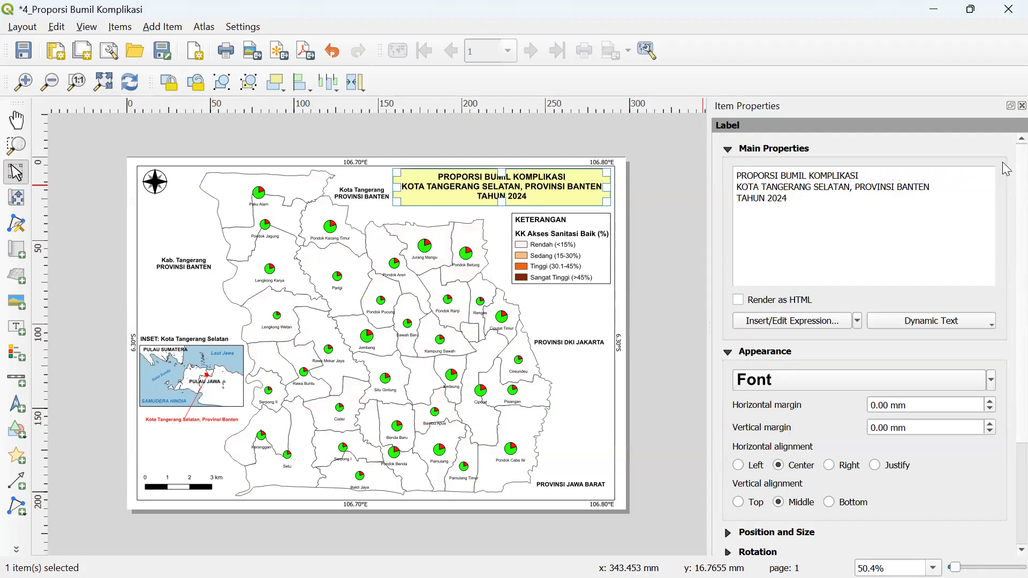
text(DENGAN)
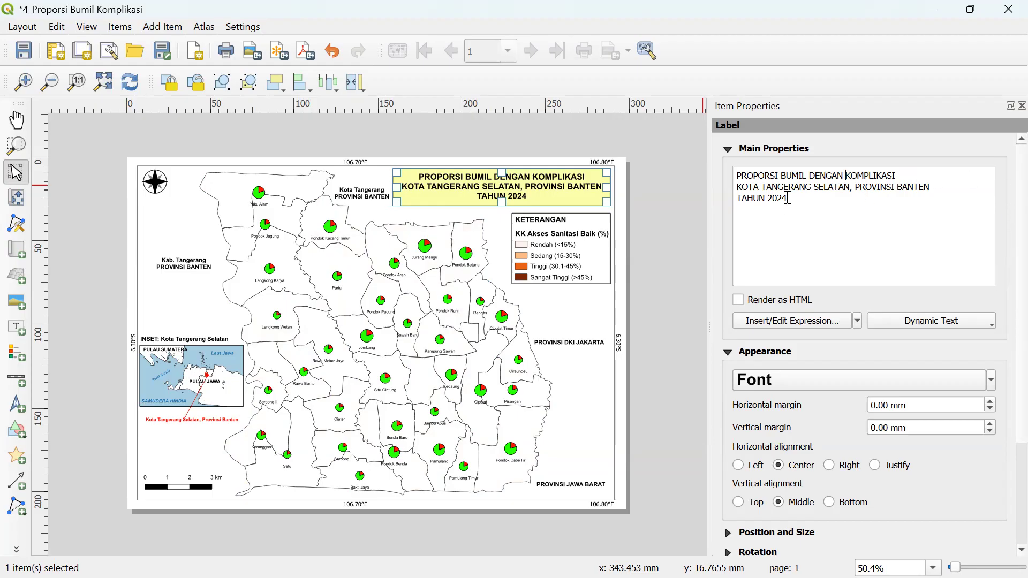
- Add the 4_Bumil Komplikasi-Bumil Non Komplikasi layer to the map legend
click(532, 250)
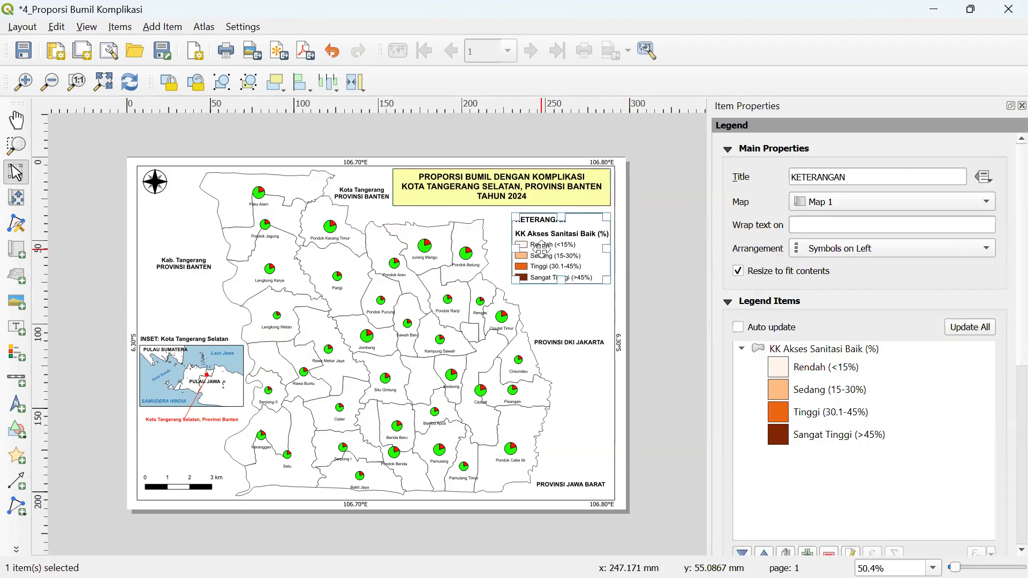
scroll(1003, 293, down, 4)
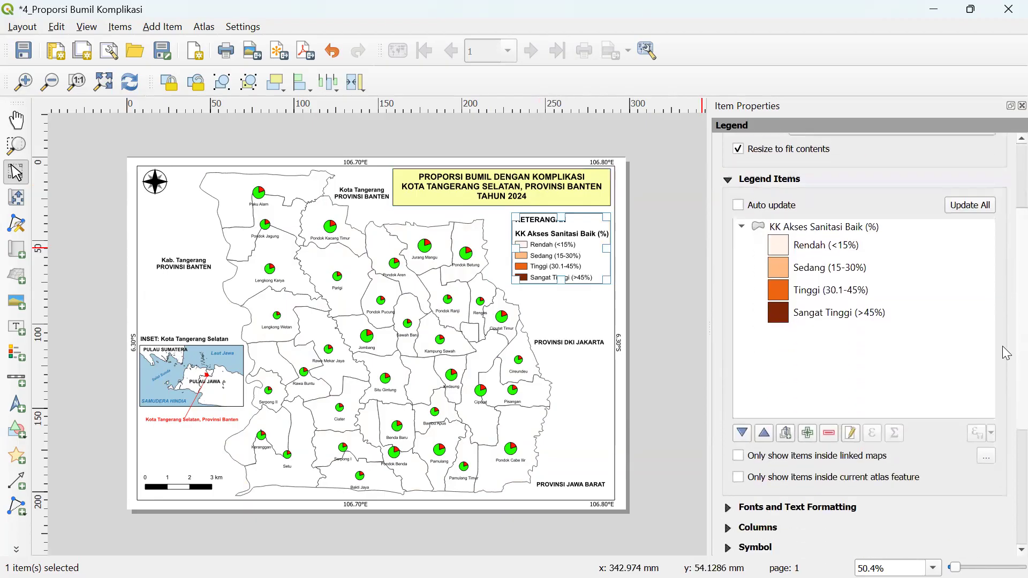
click(810, 427)
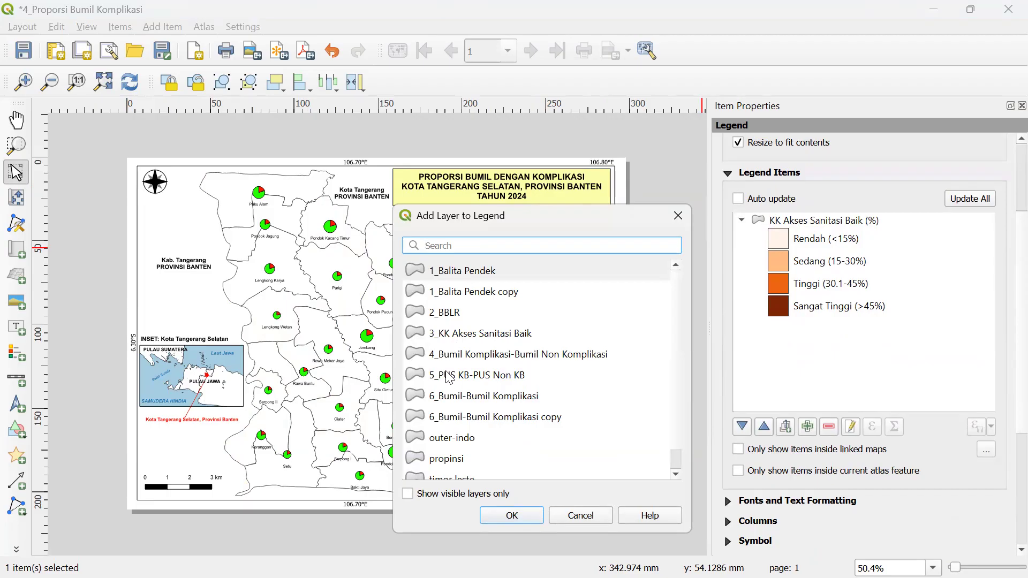
click(450, 397)
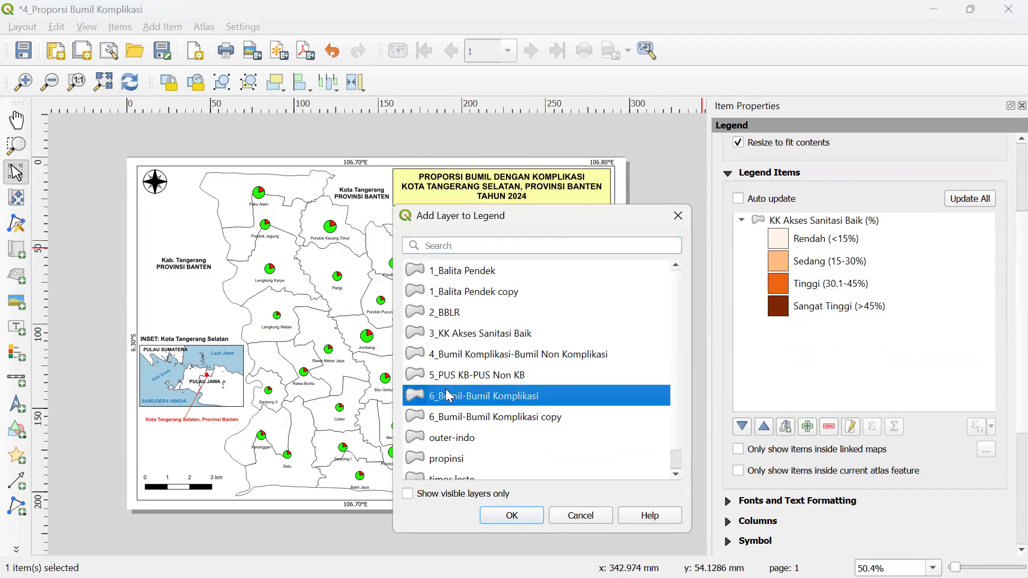
click(464, 355)
click(513, 515)
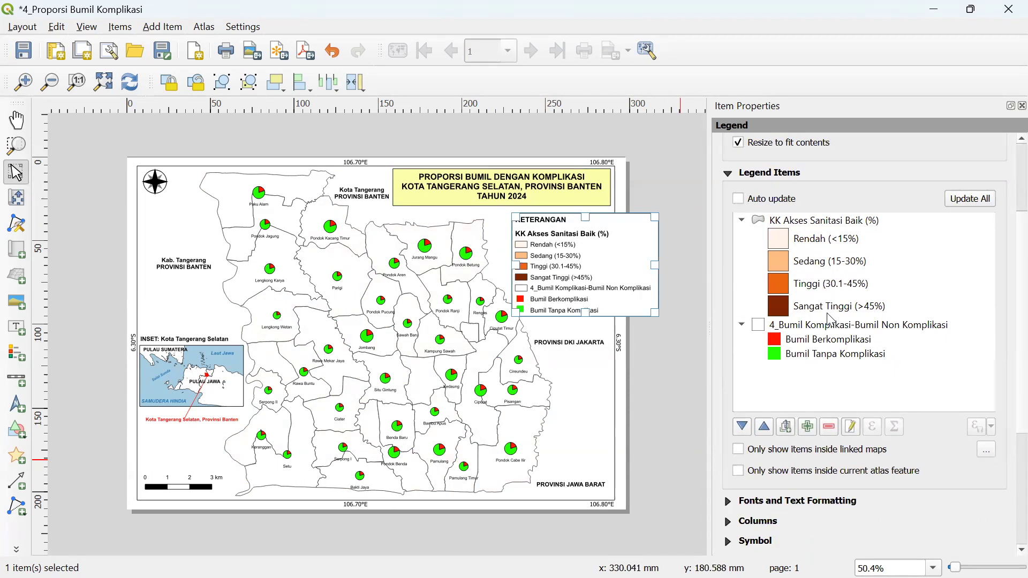
- Remove the KK Akses Sanitasi Baik (%) legend group and start editing the 4_Bumil entry's label
click(807, 219)
click(829, 427)
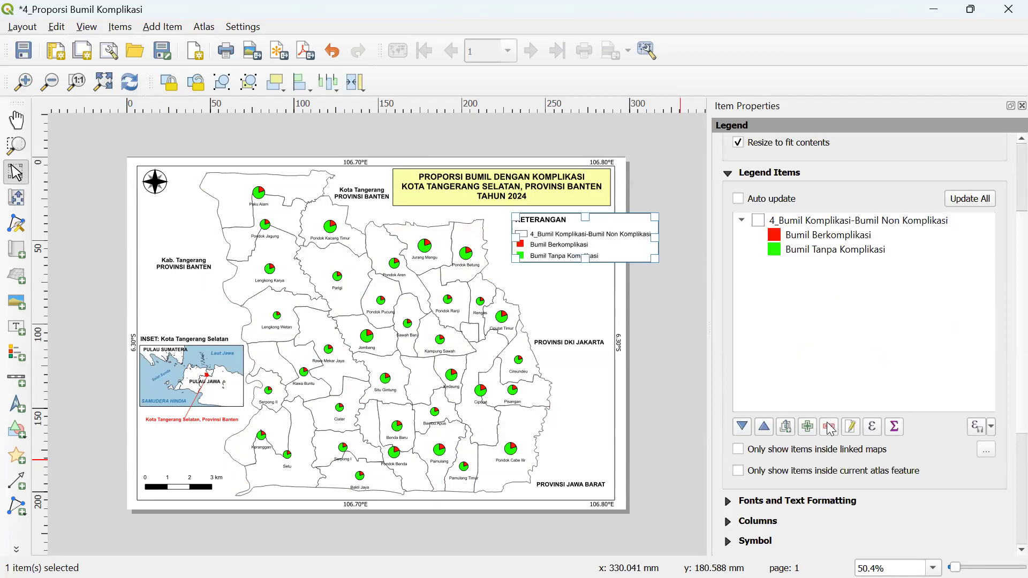
click(830, 221)
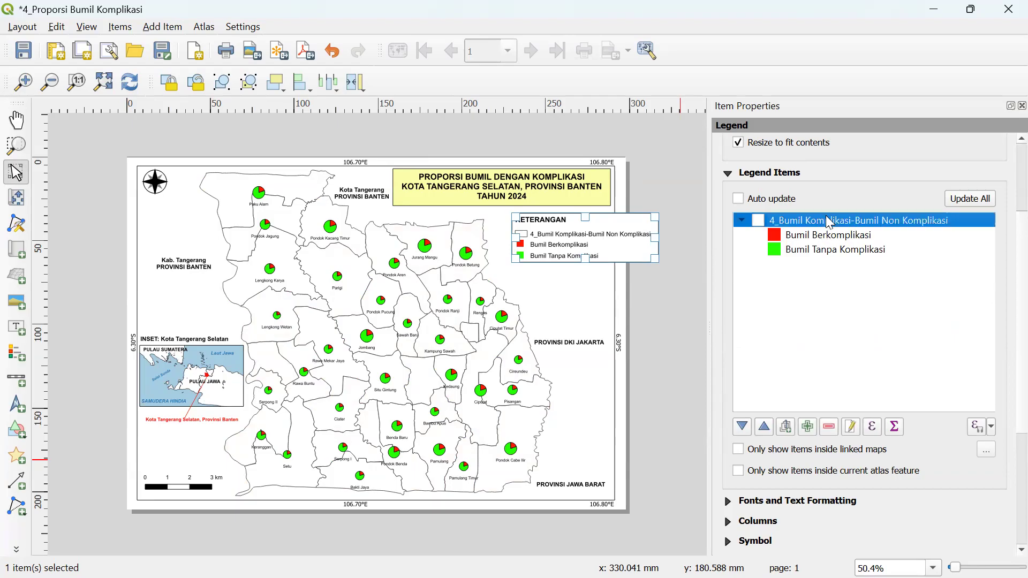
click(852, 427)
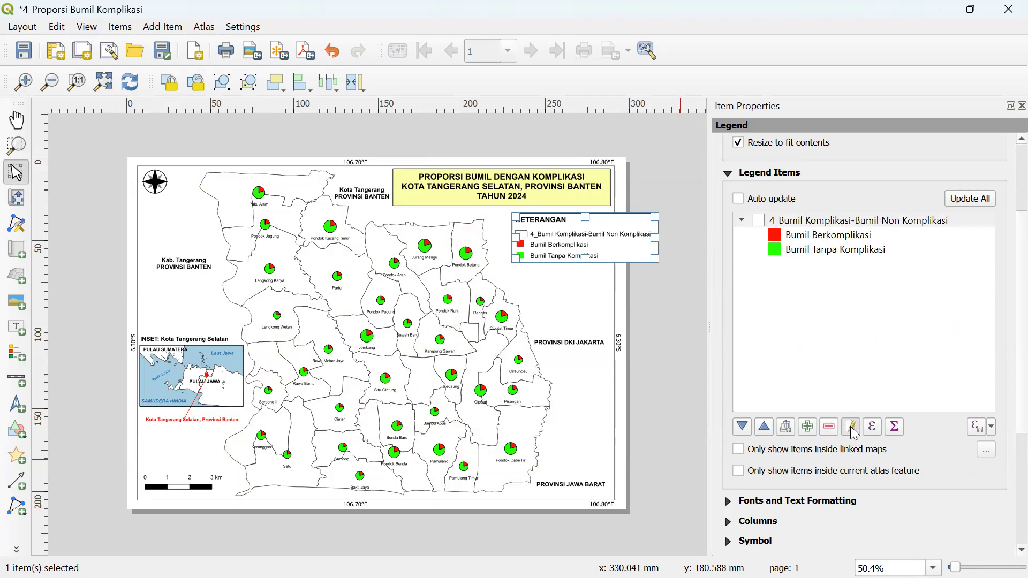
drag(915, 169, 746, 160)
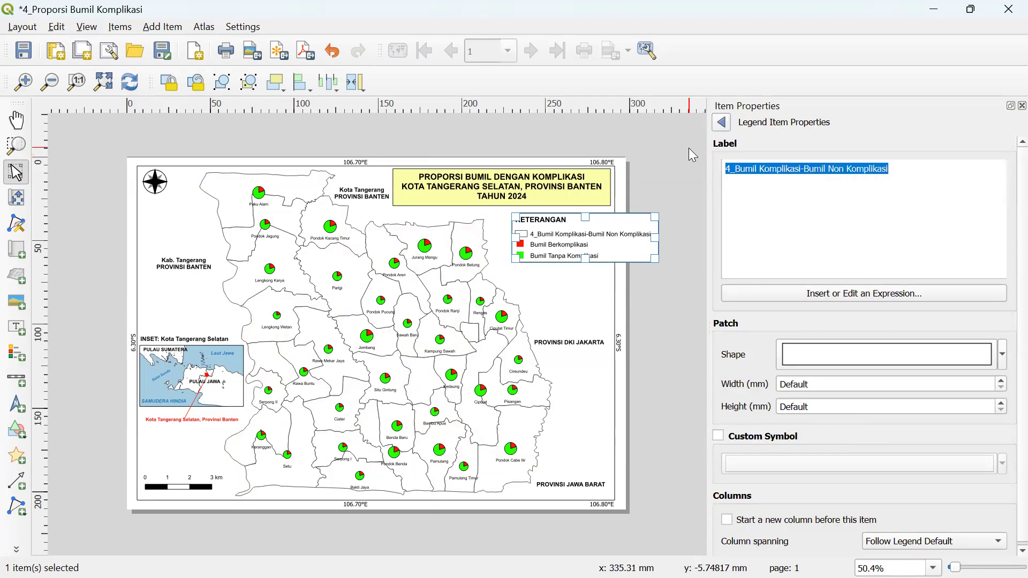
- Rename the legend's 4_Bumil layer heading to 'Proporsi Bumil'
text(Pr)
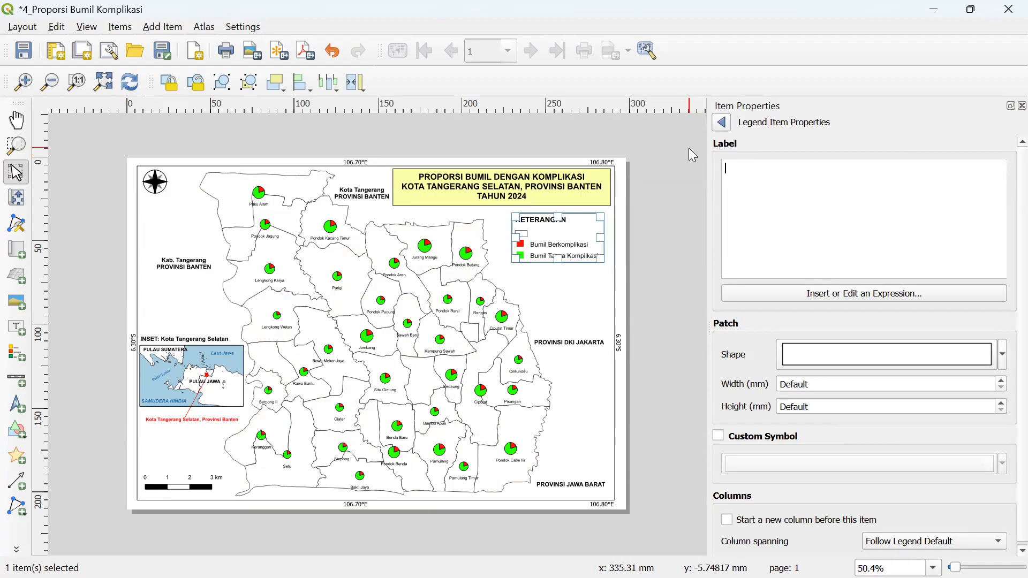
text(op)
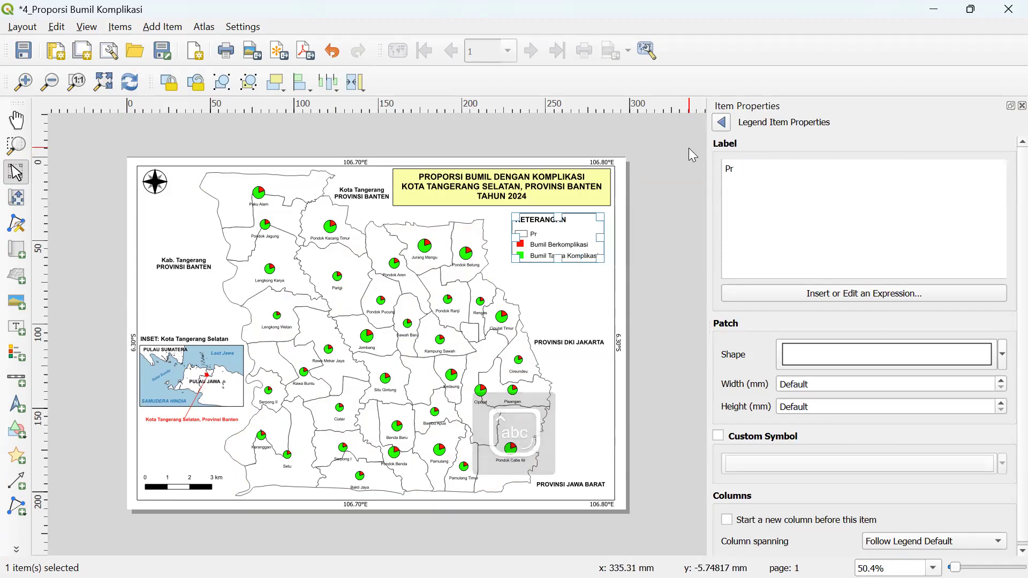
text(o)
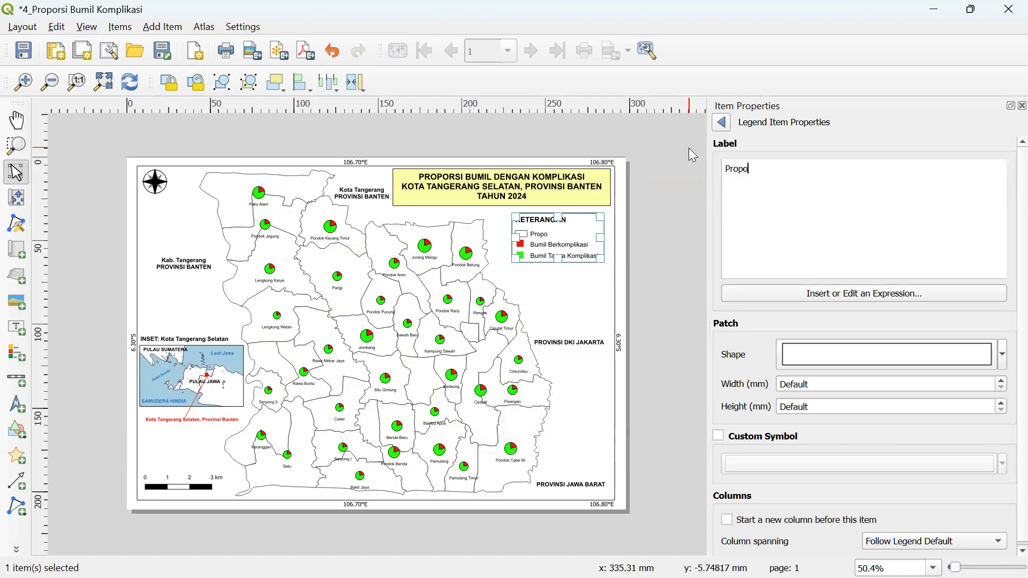
text(rsi Bumil)
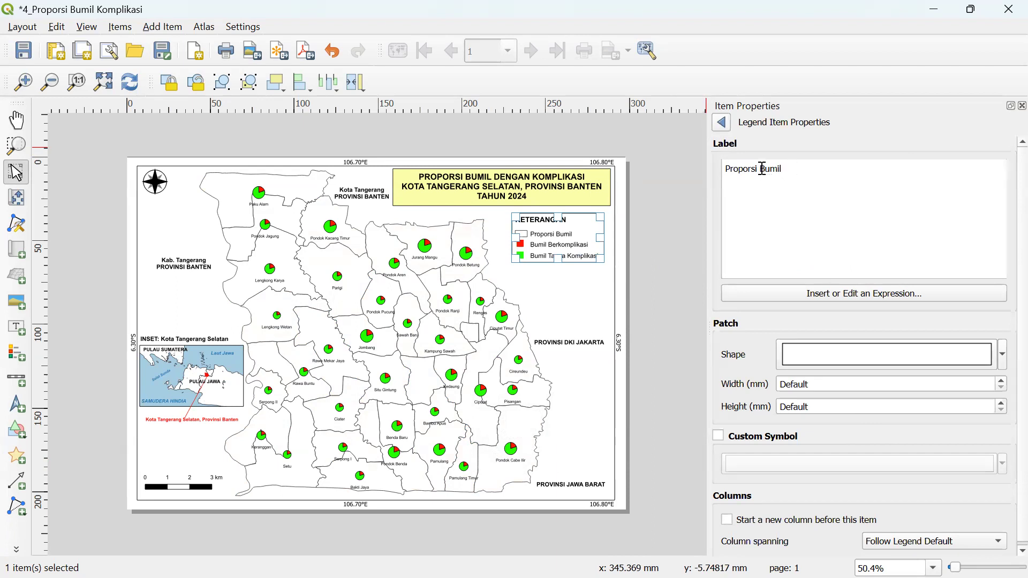
click(722, 123)
click(808, 236)
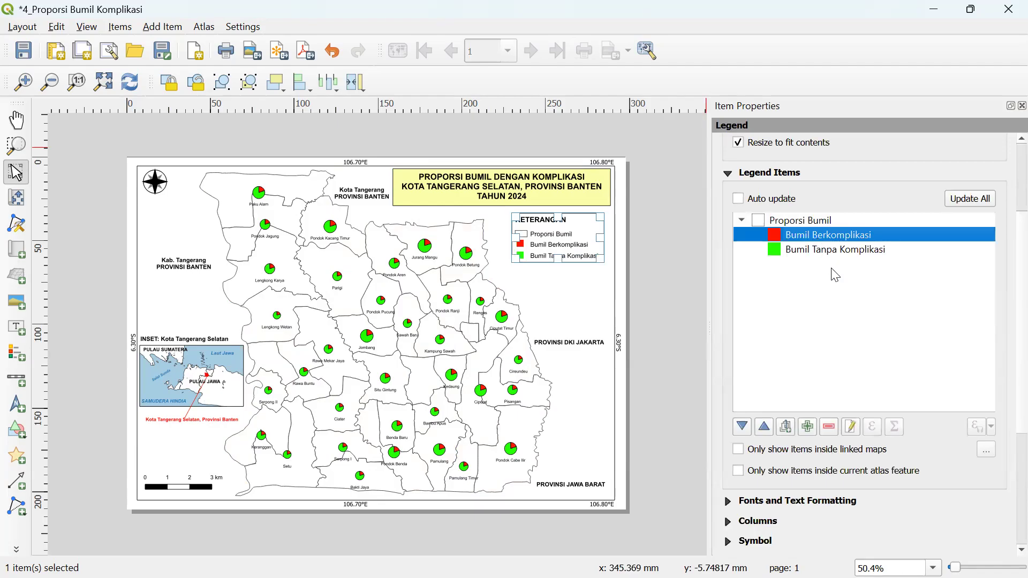
- Nudge the legend box slightly higher on the map
click(664, 294)
click(577, 249)
drag(577, 250, 577, 247)
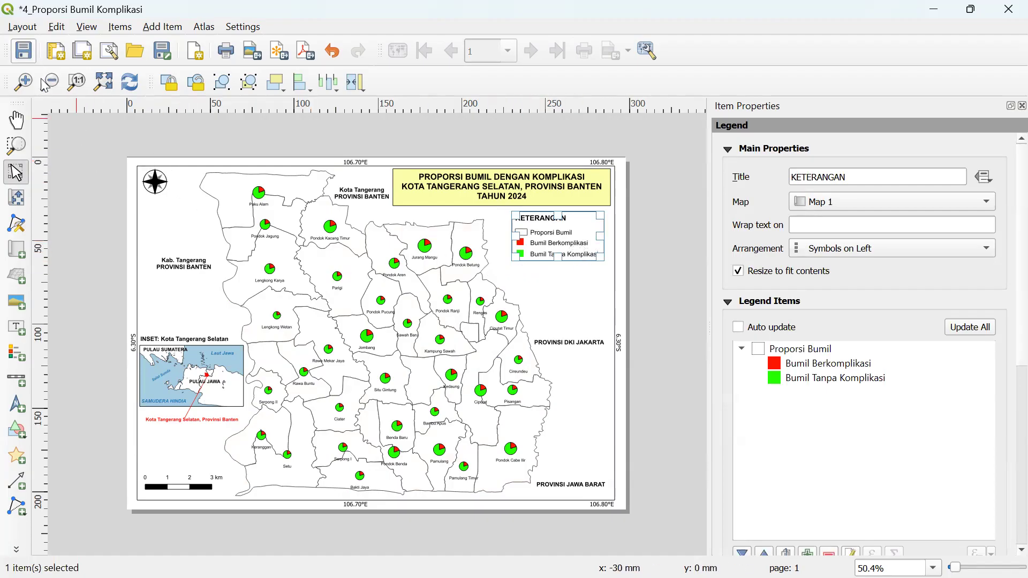
- In the main window's Layout Manager, select 1_Balita Pendek and move the dialog up and right
click(26, 559)
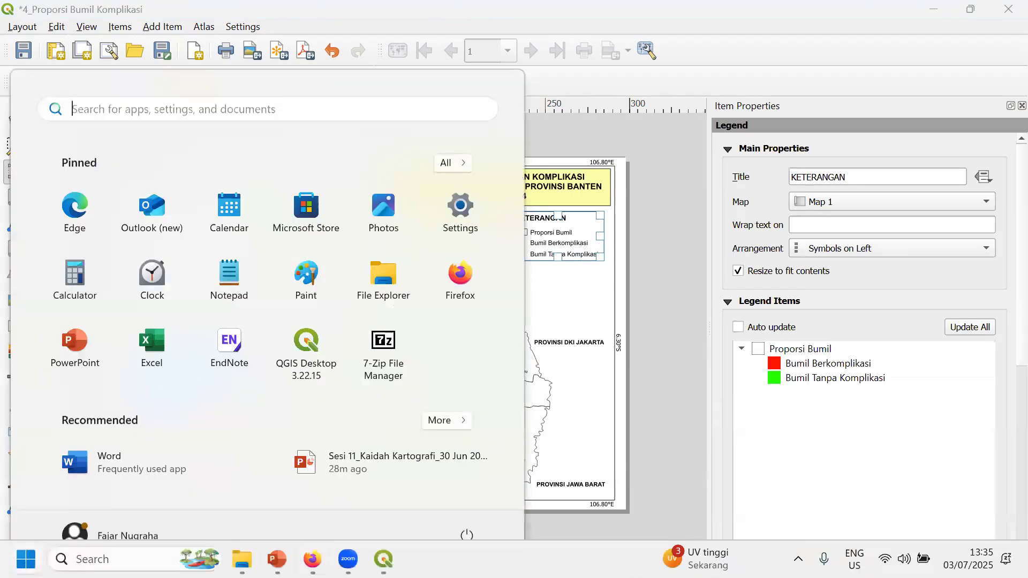
click(99, 480)
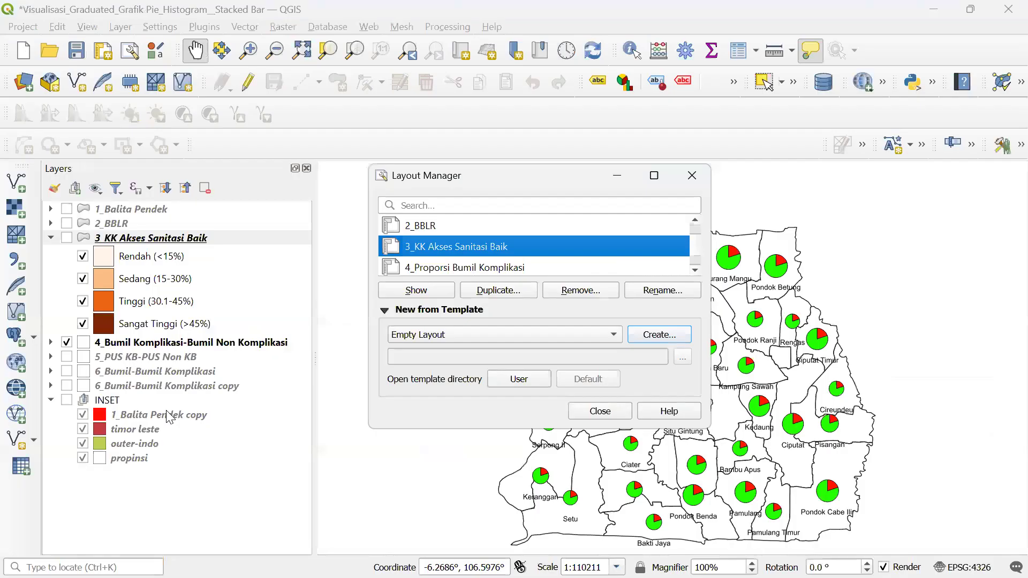
scroll(507, 263, down, 1)
scroll(504, 256, up, 1)
scroll(503, 256, down, 1)
scroll(503, 258, up, 1)
click(487, 225)
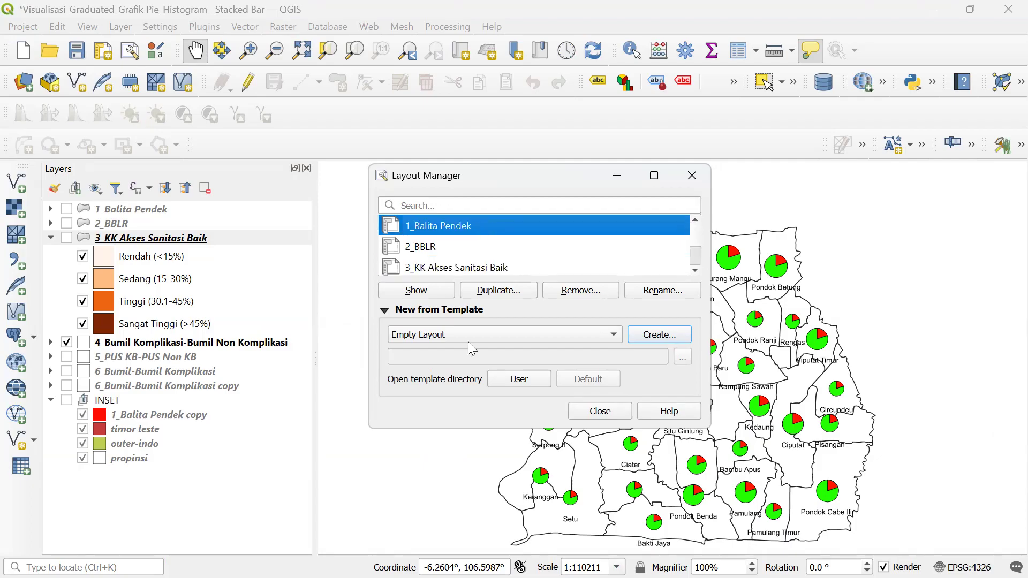
click(26, 559)
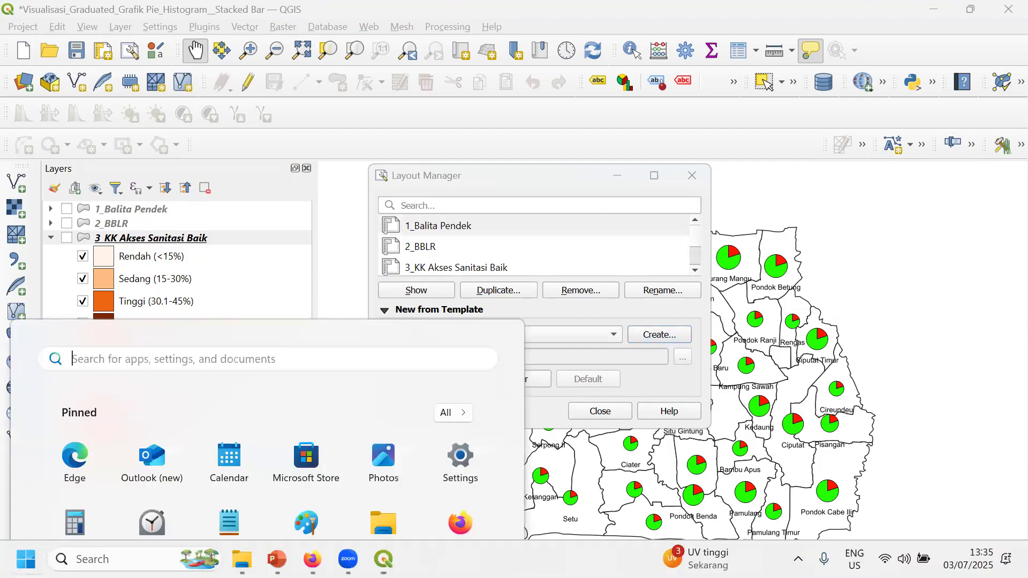
mouse_move(384, 559)
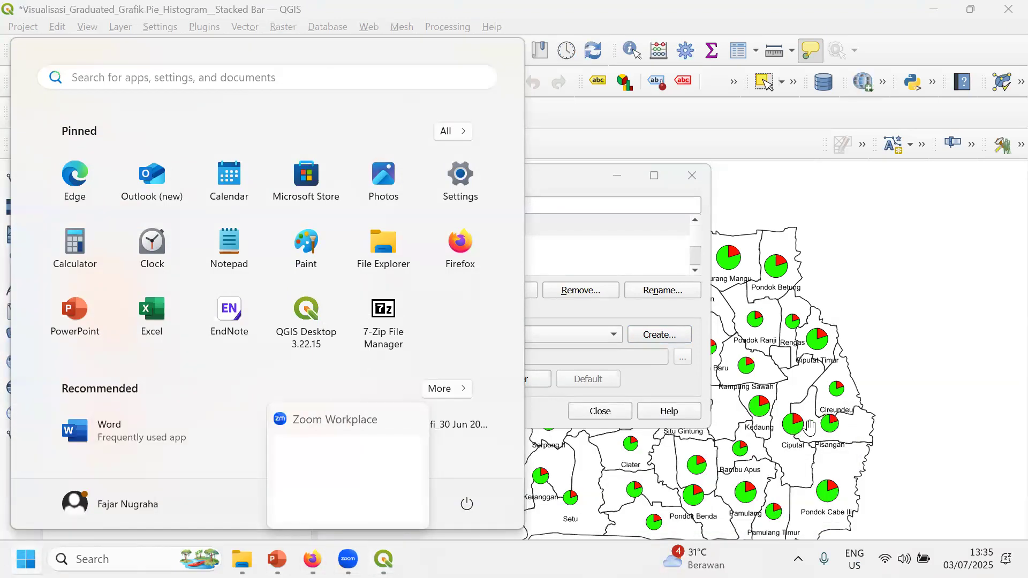
drag(567, 175, 604, 167)
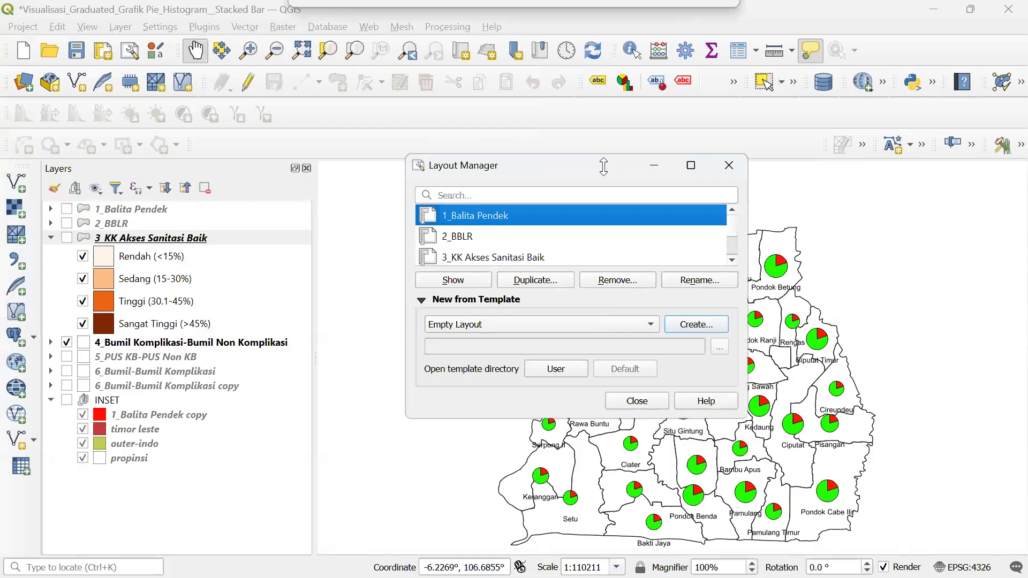
drag(604, 166, 604, 166)
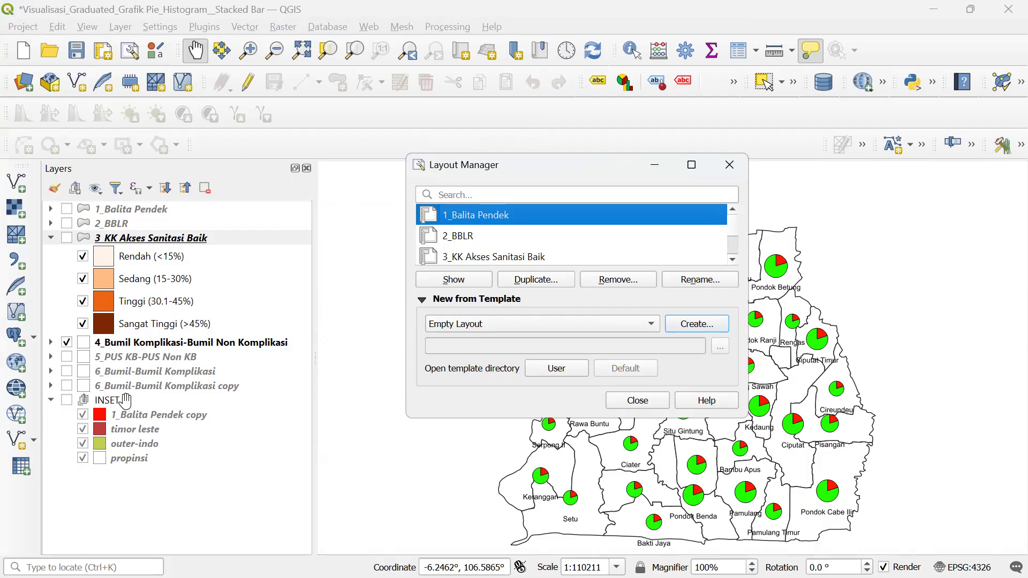
- Look over the 1_Balita Pendek layout window, then return to the main QGIS project window
click(123, 491)
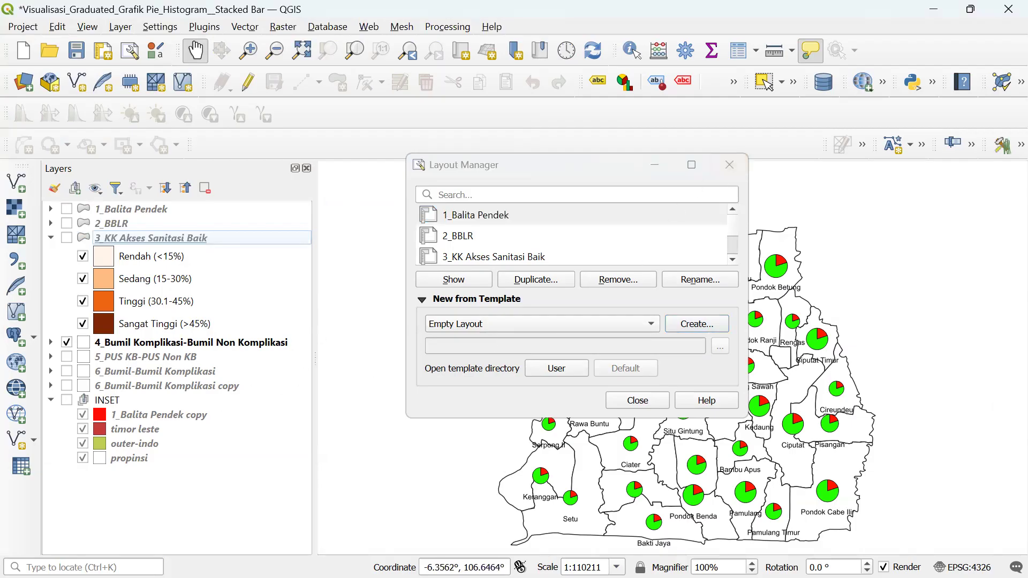
click(474, 577)
key(super)
mouse_move(384, 559)
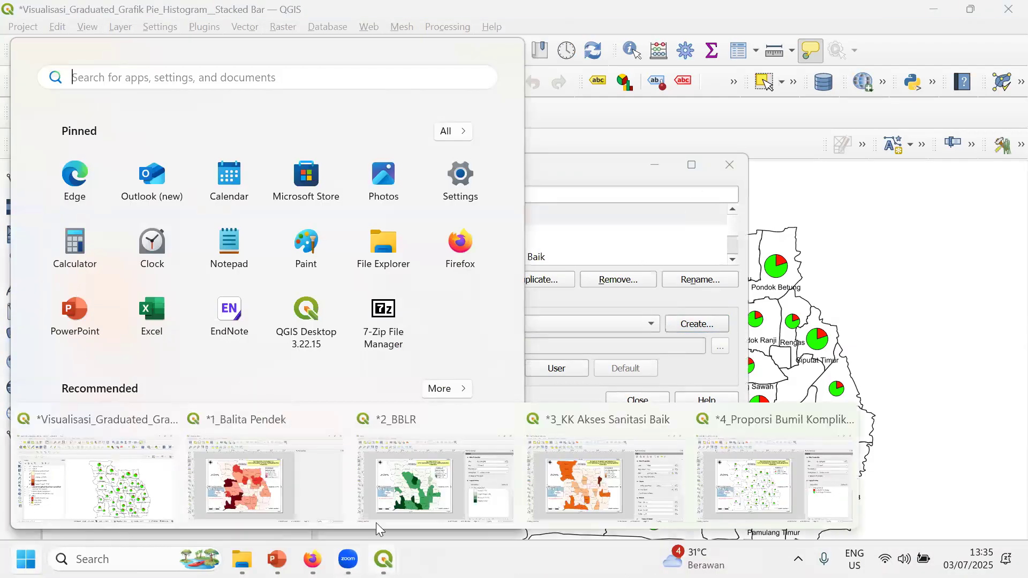
click(294, 471)
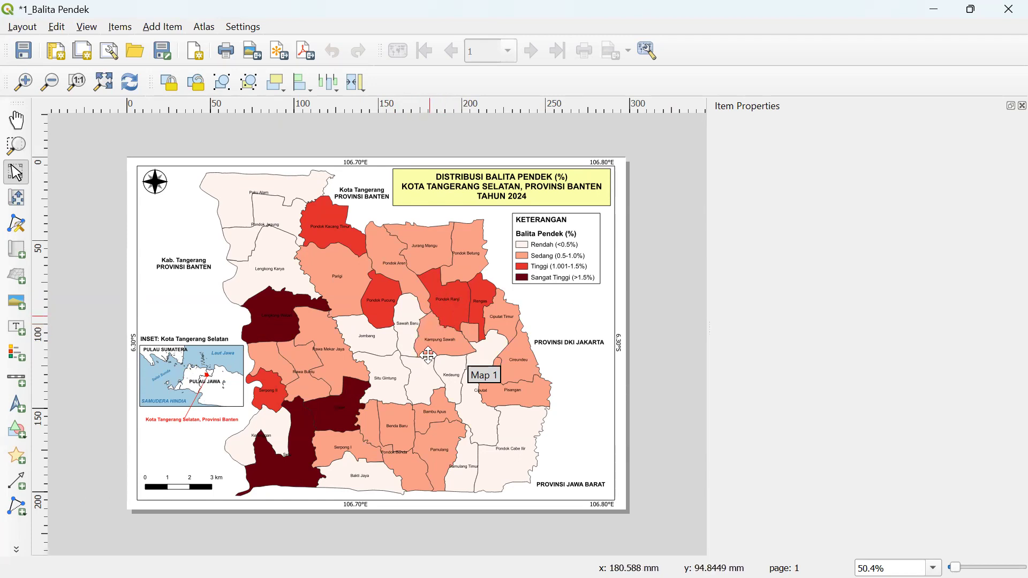
key(super)
click(383, 560)
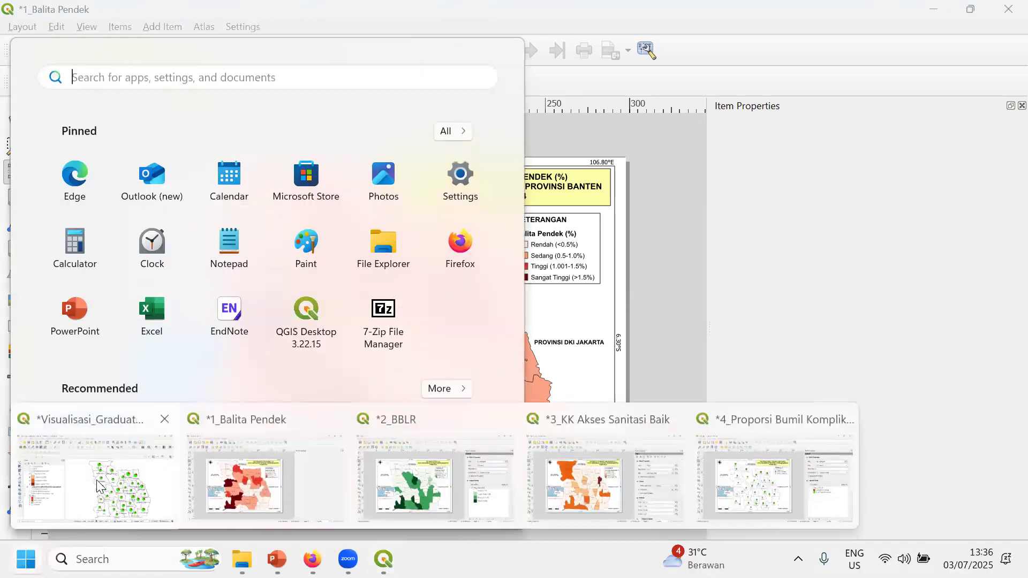
click(103, 464)
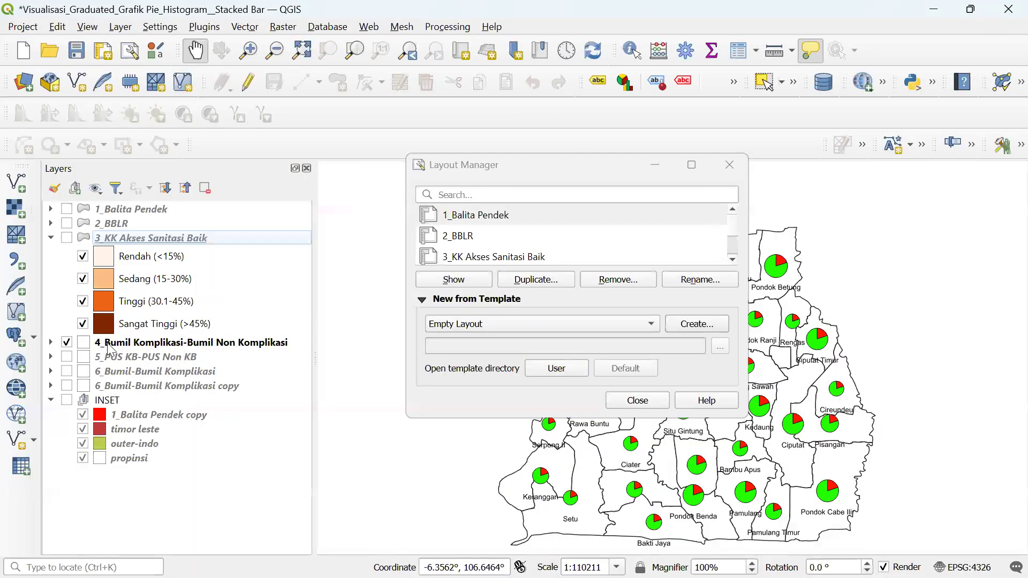
- Duplicate the 4_Bumil Komplikasi-Bumil Non Komplikasi layer in the Layers panel
click(132, 416)
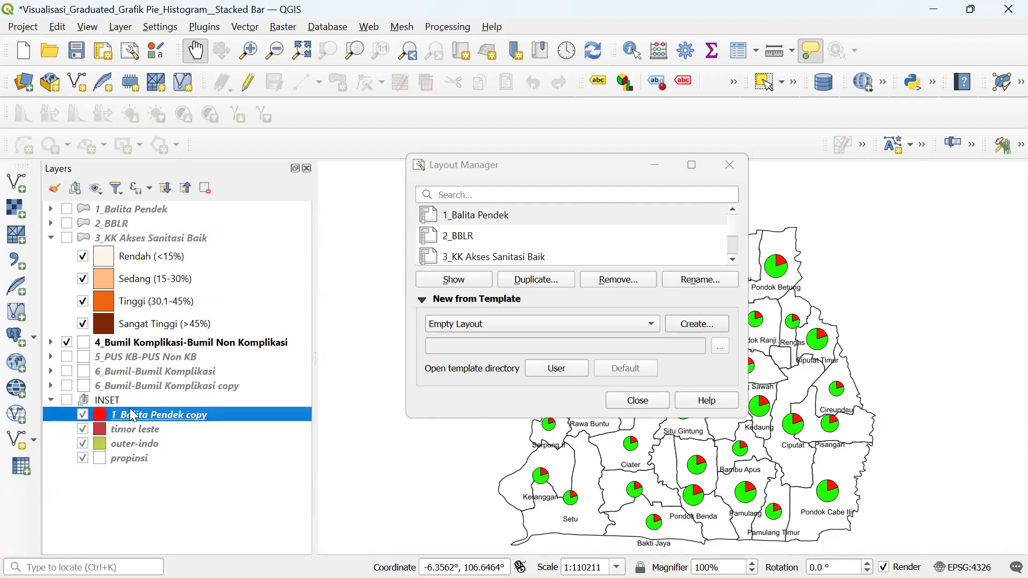
click(51, 343)
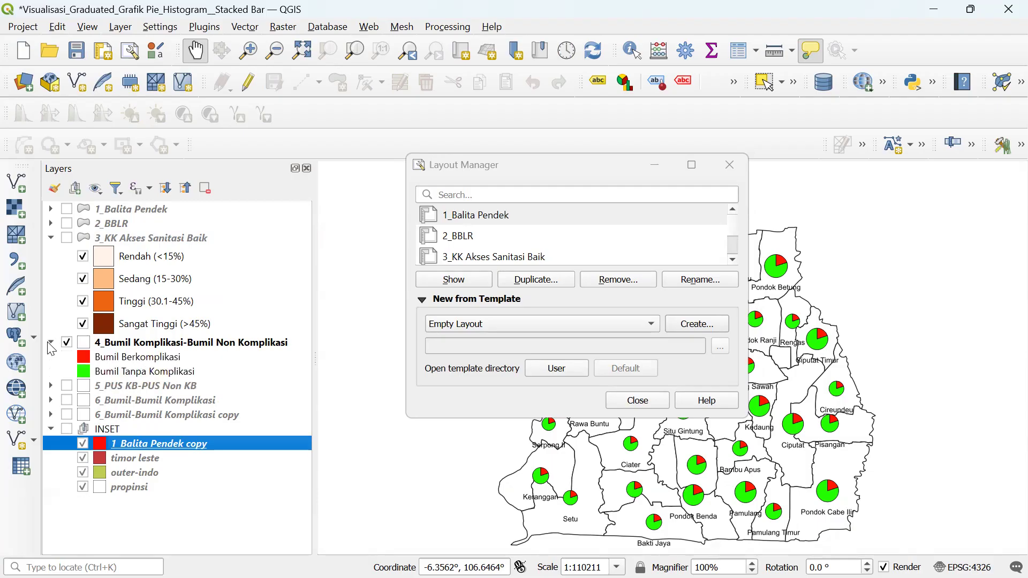
click(135, 345)
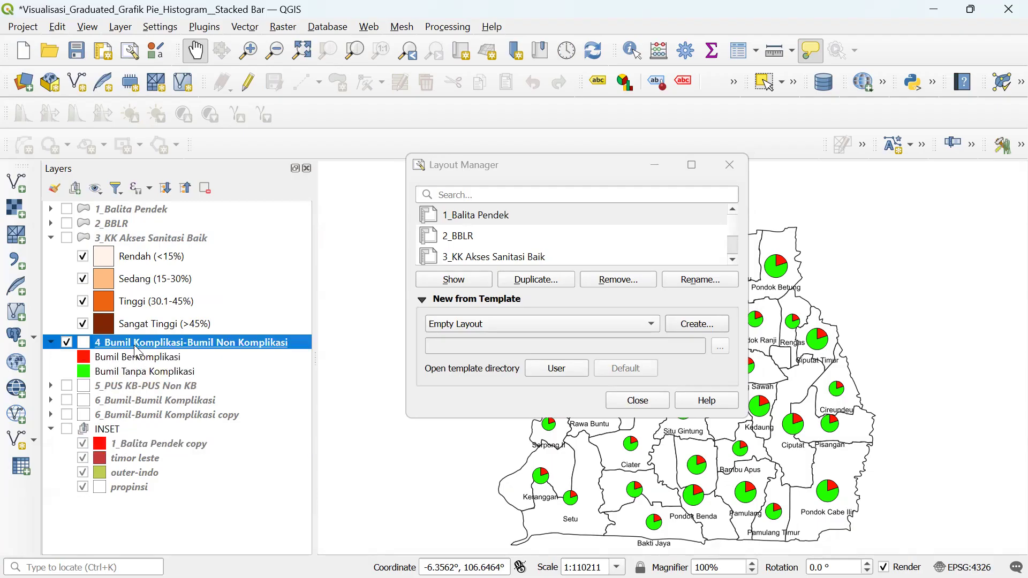
right_click(137, 348)
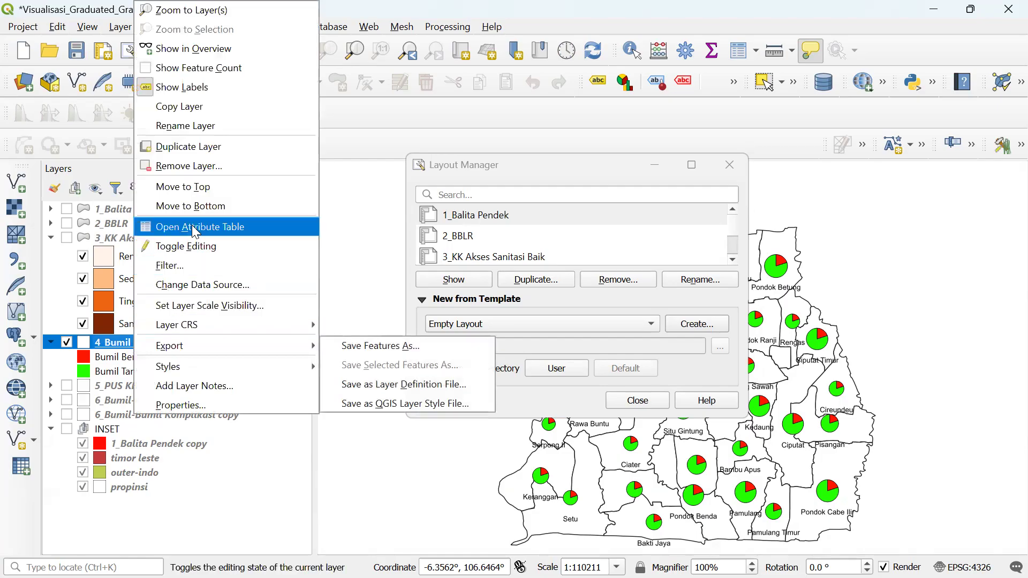
click(218, 156)
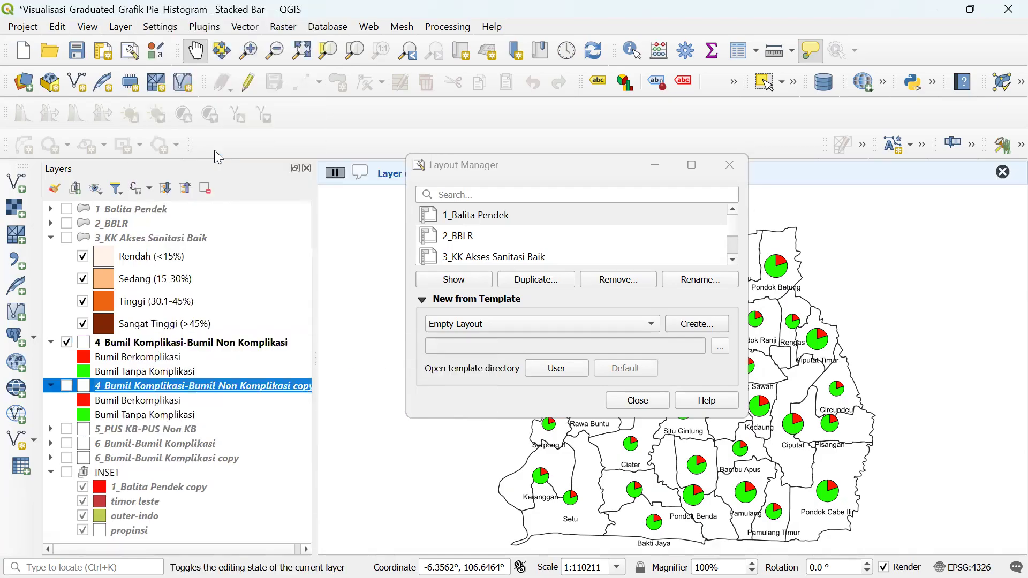
- Rename the copied layer to 'Wilayah Kerja Puskesmas'
right_click(117, 390)
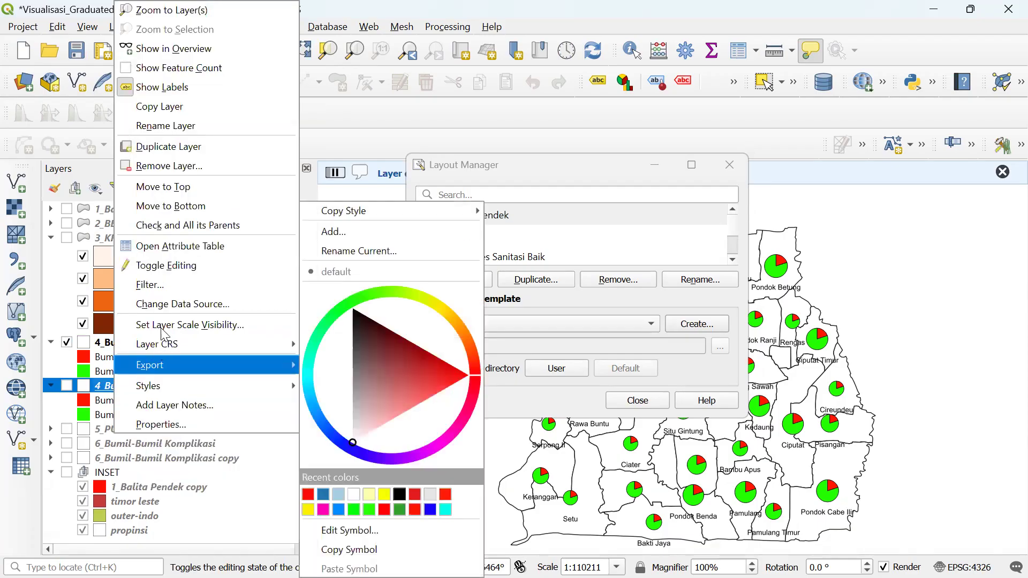
click(174, 126)
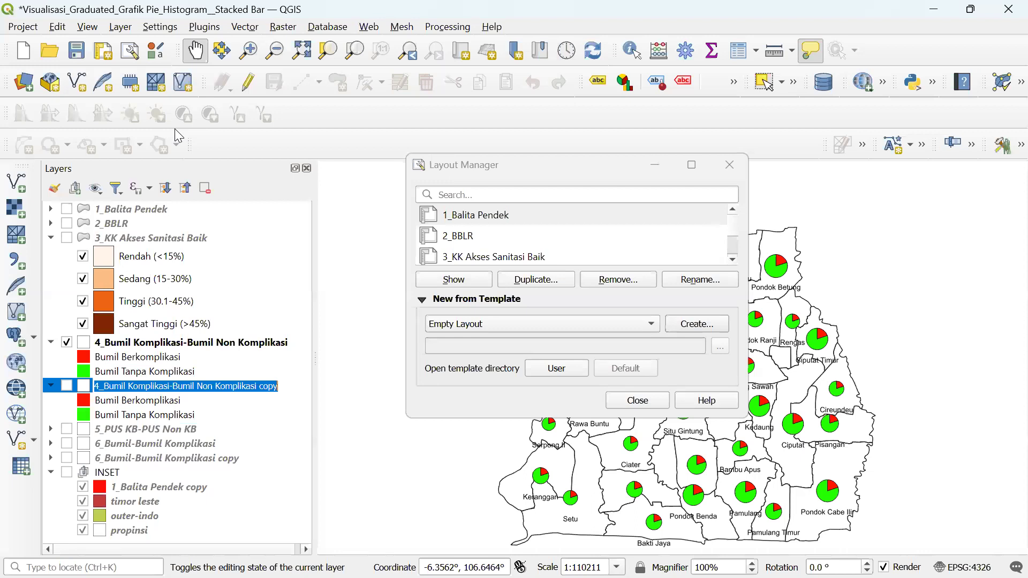
text(WI)
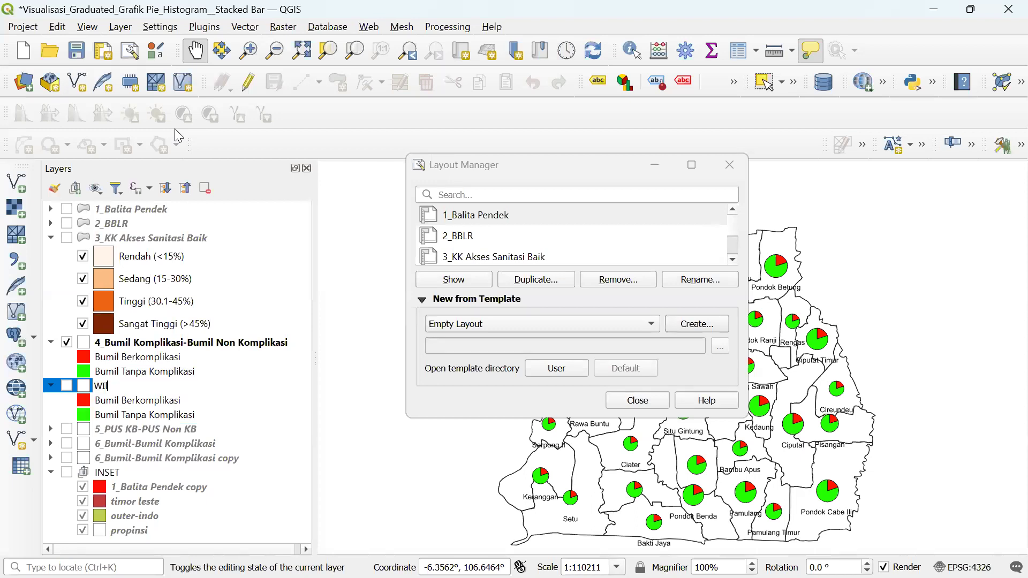
text(layah Kerja Puskesmas)
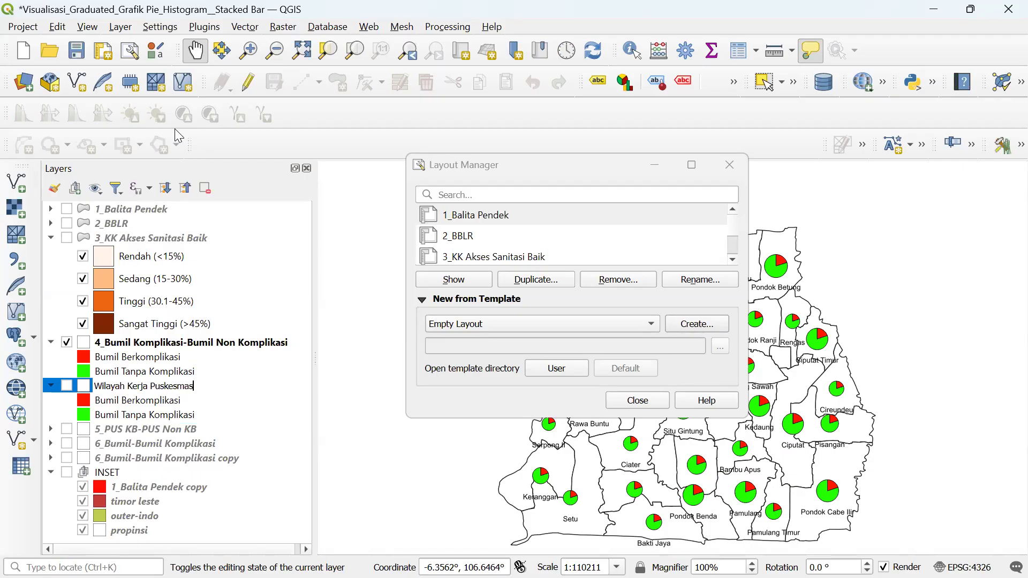
click(143, 417)
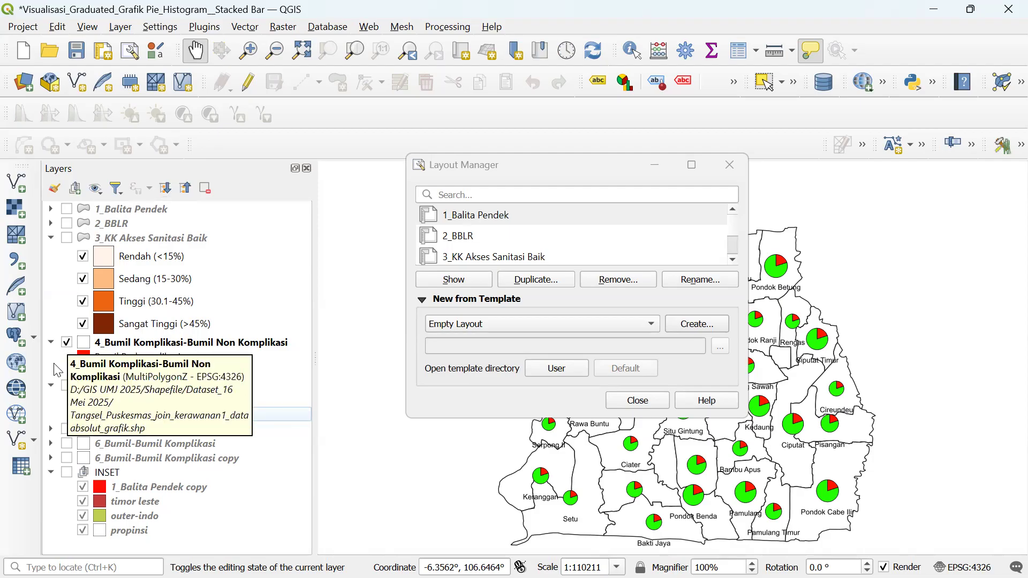
- Set the Wilayah Kerja Puskesmas layer's diagram type to No Diagrams and apply
click(118, 391)
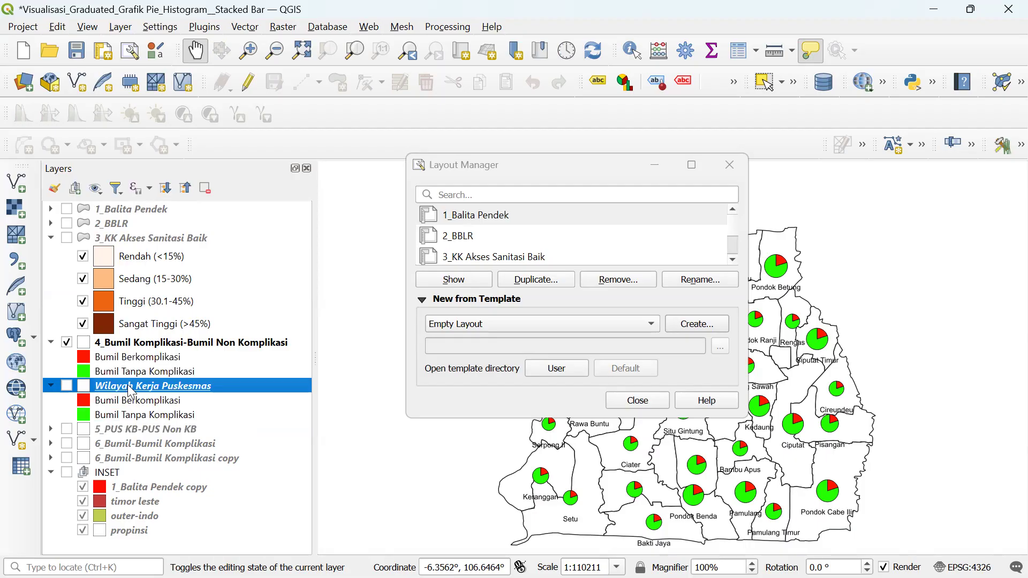
drag(124, 385, 122, 380)
right_click(125, 386)
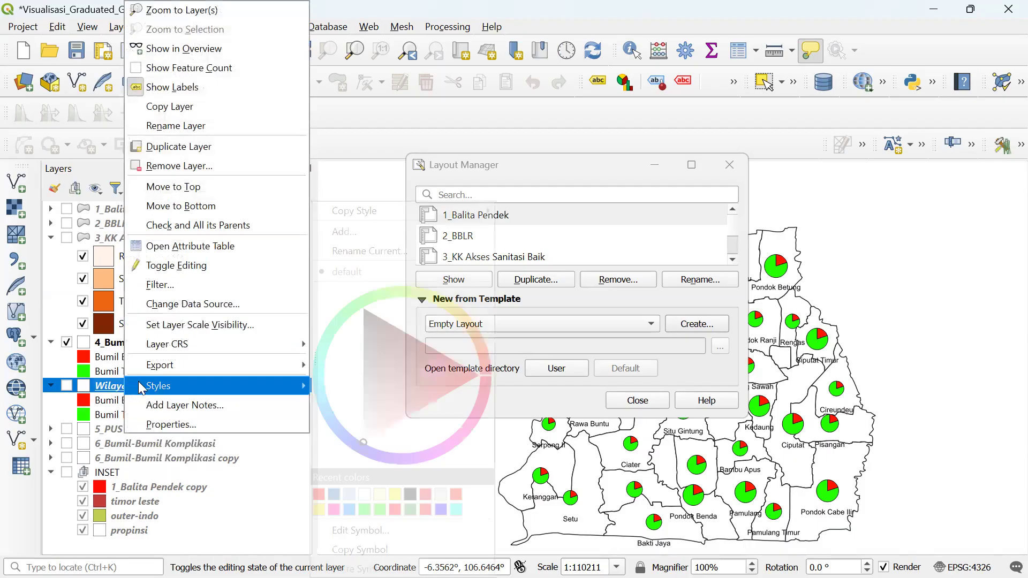
click(174, 425)
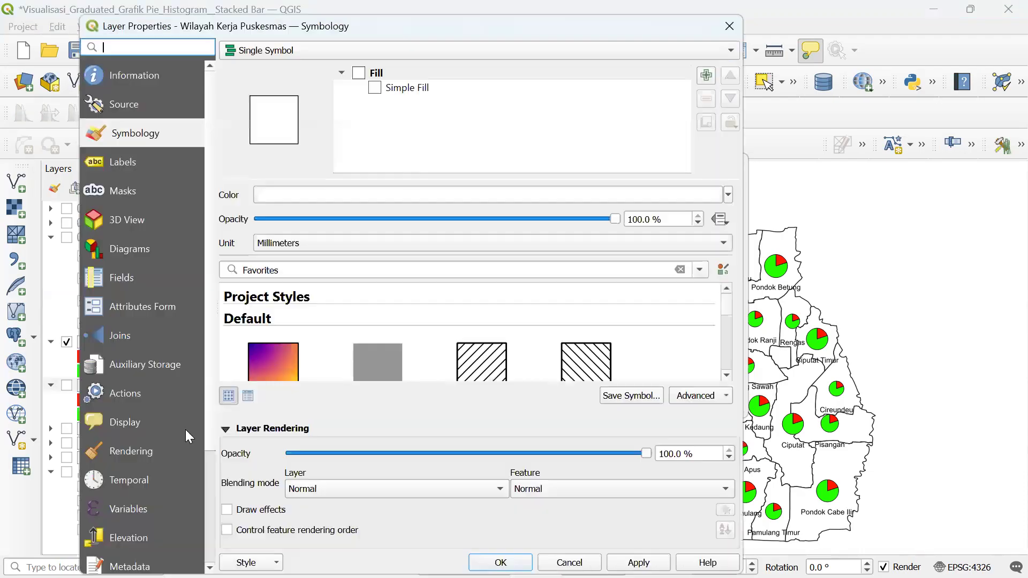
click(113, 247)
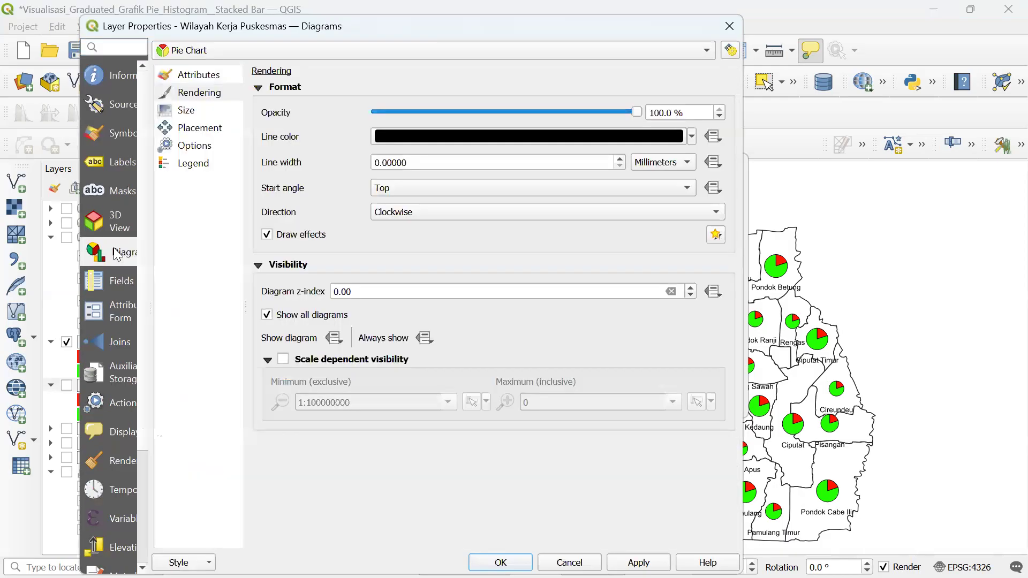
click(230, 54)
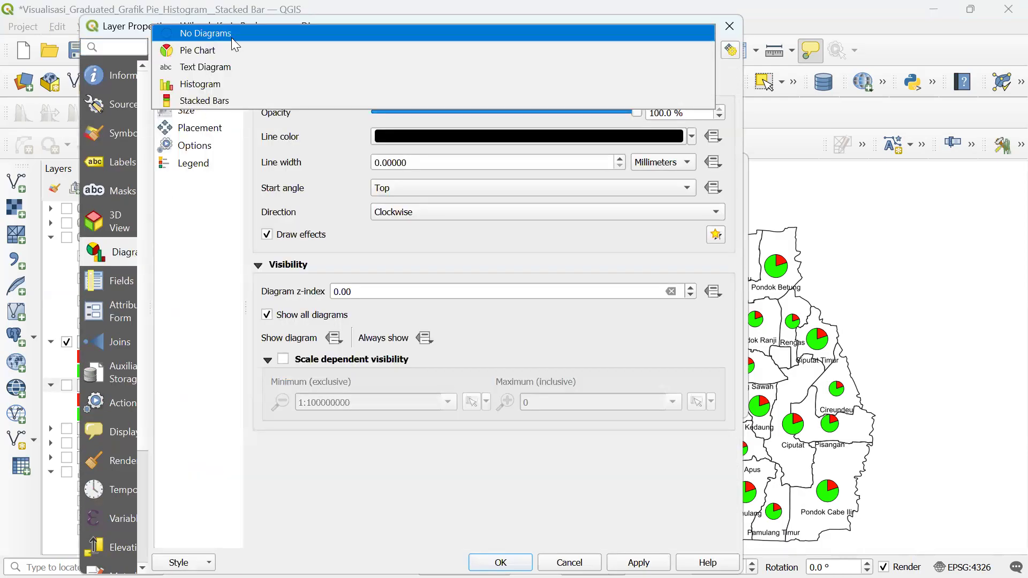
click(231, 35)
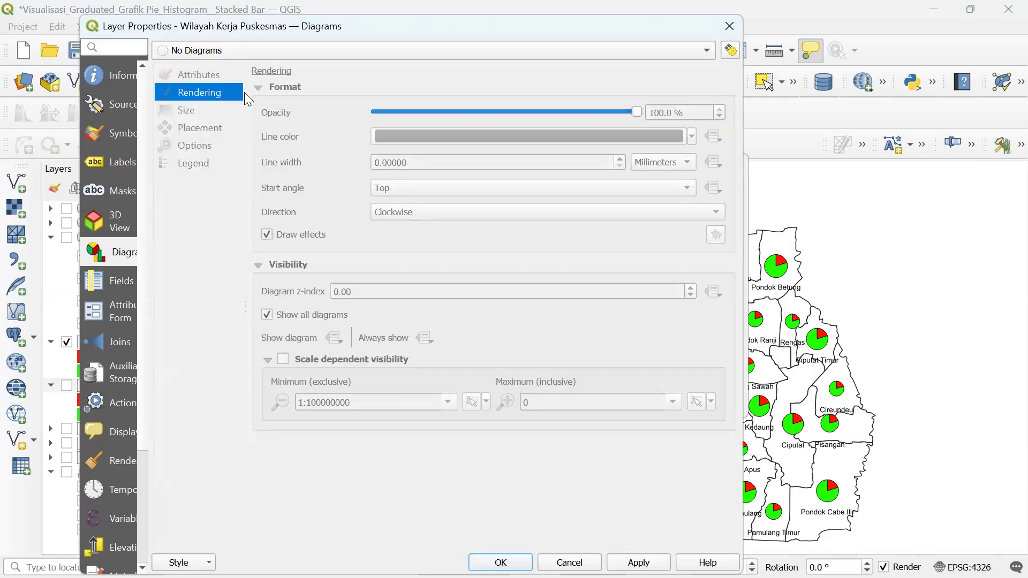
click(639, 562)
click(500, 563)
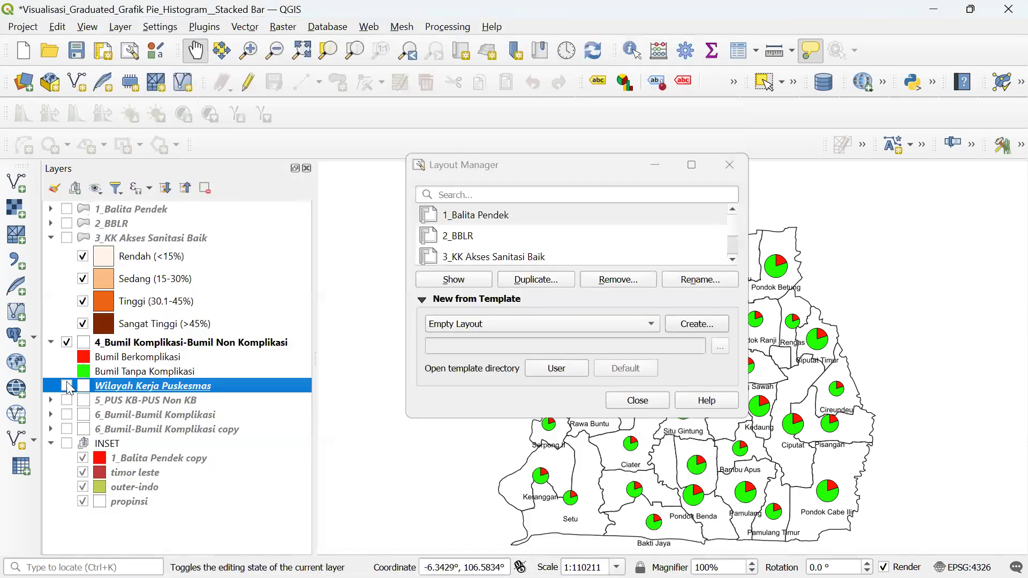
- Compare the layers by toggling visibility, leaving both Wilayah Kerja Puskesmas and 4_Bumil Komplikasi shown
click(67, 383)
click(66, 342)
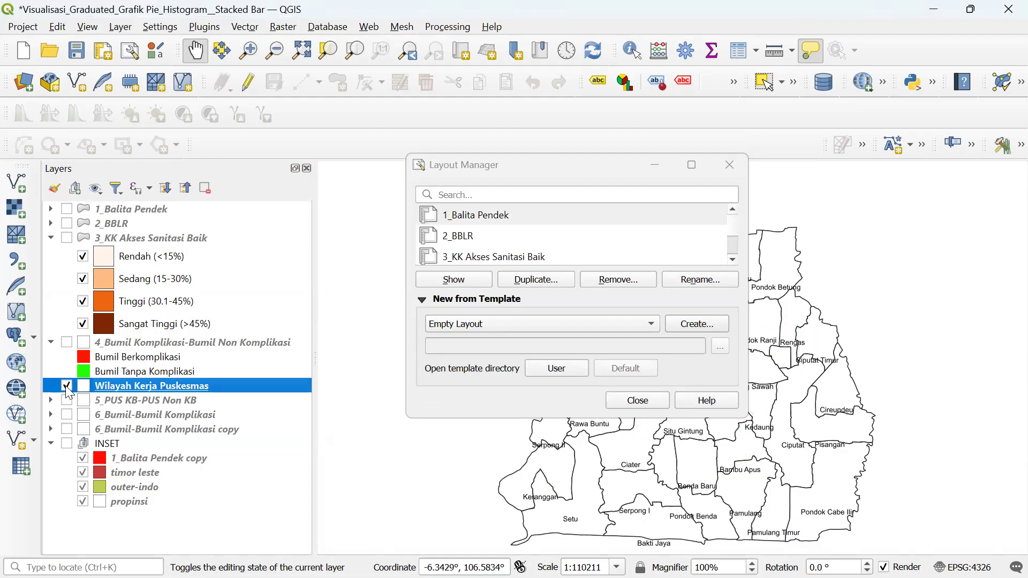
click(67, 386)
click(66, 342)
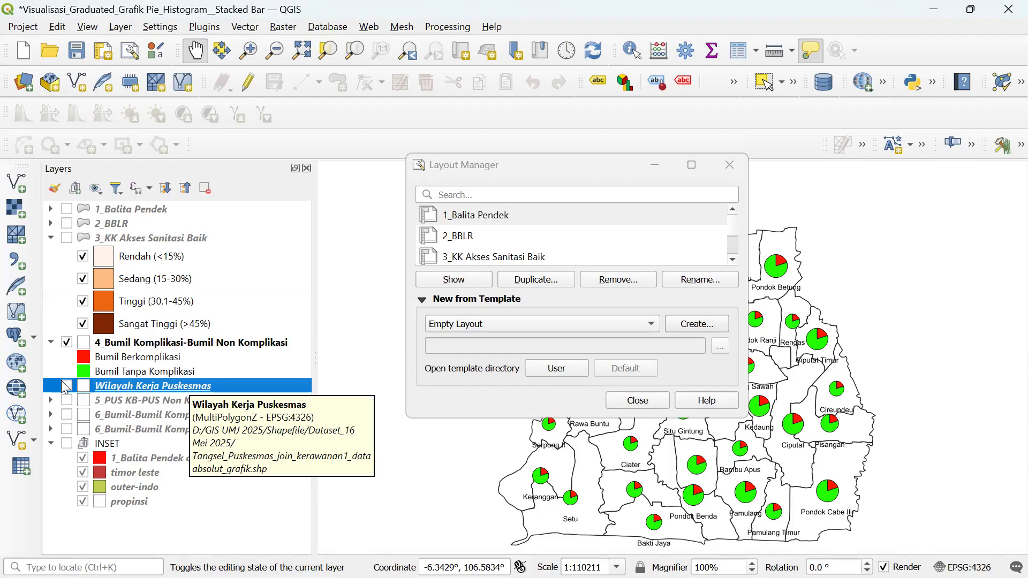
click(66, 342)
click(67, 343)
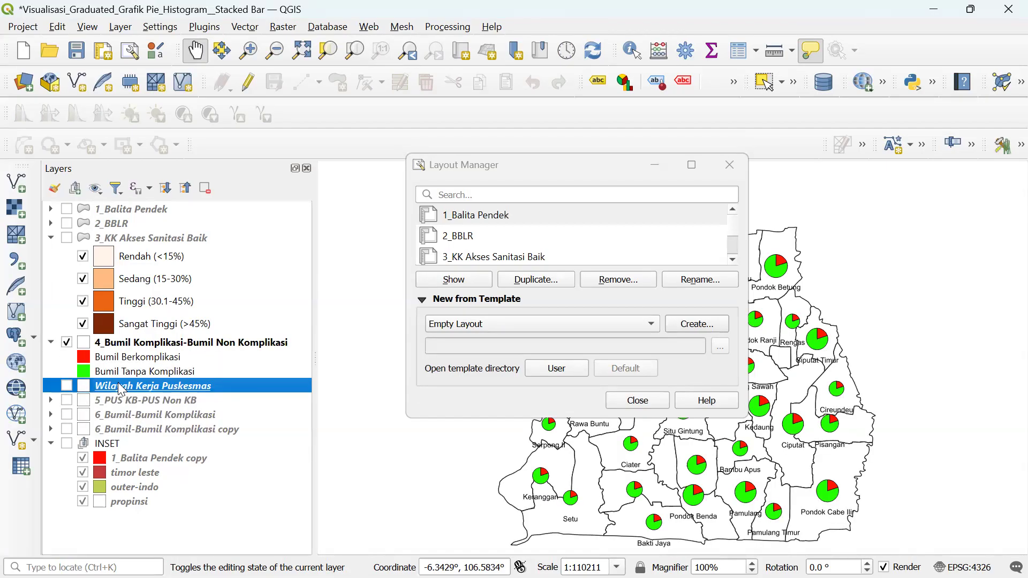
click(66, 386)
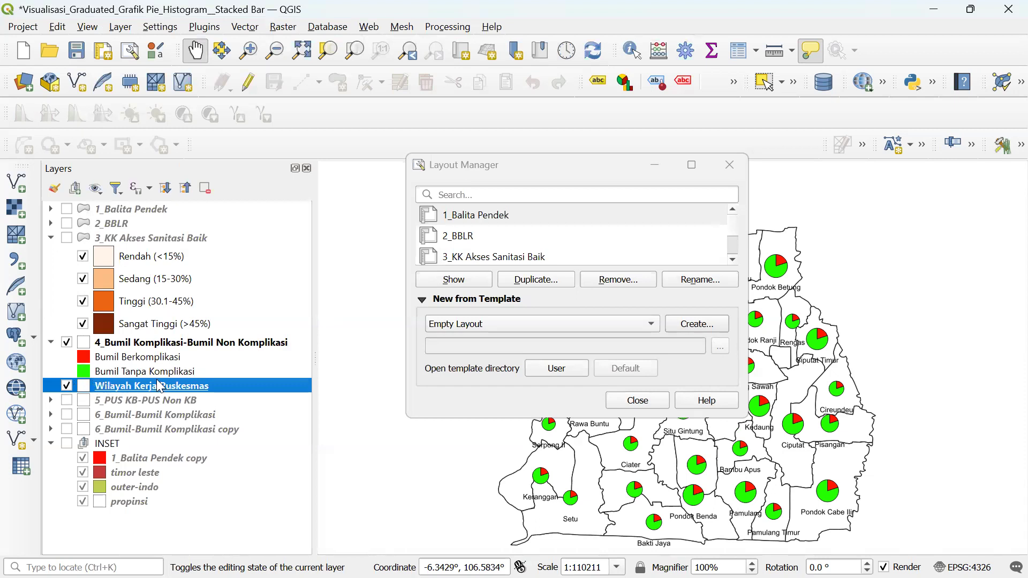
key(super)
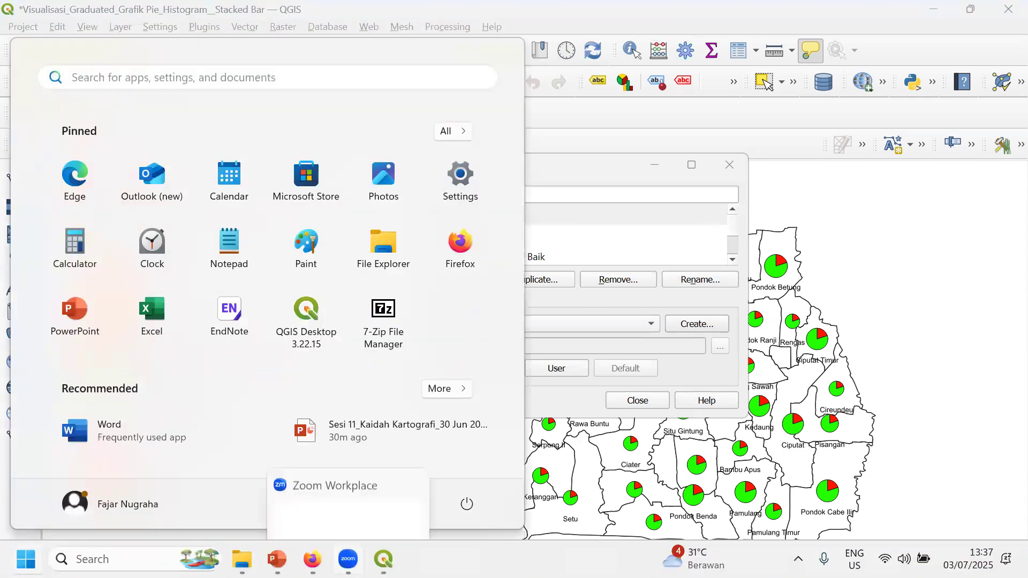
- Add the Wilayah Kerja Puskesmas layer to the 4_Proporsi Bumil Komplikasi legend
mouse_move(384, 560)
click(767, 456)
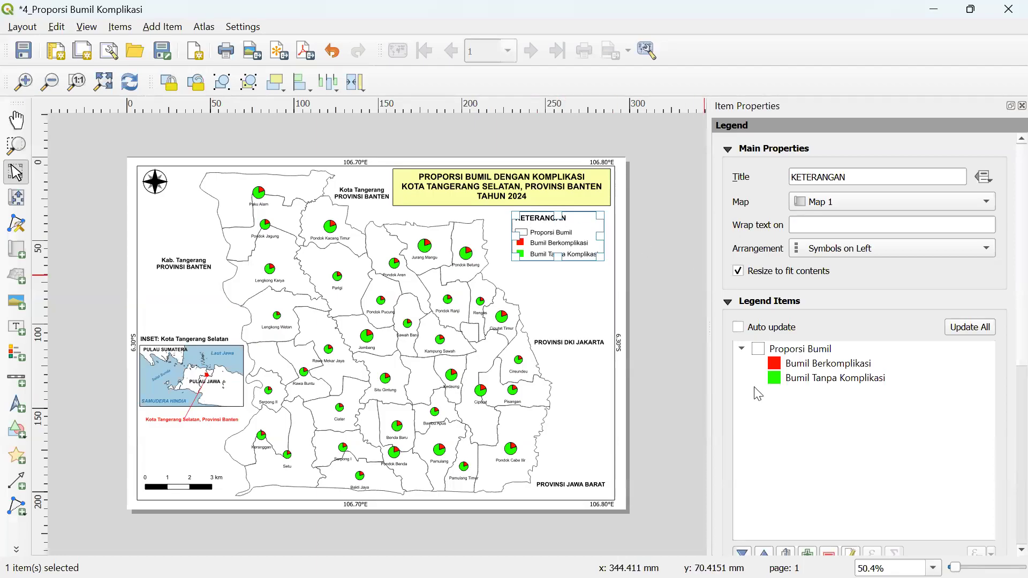
scroll(1007, 347, down, 1)
scroll(1007, 347, down, 2)
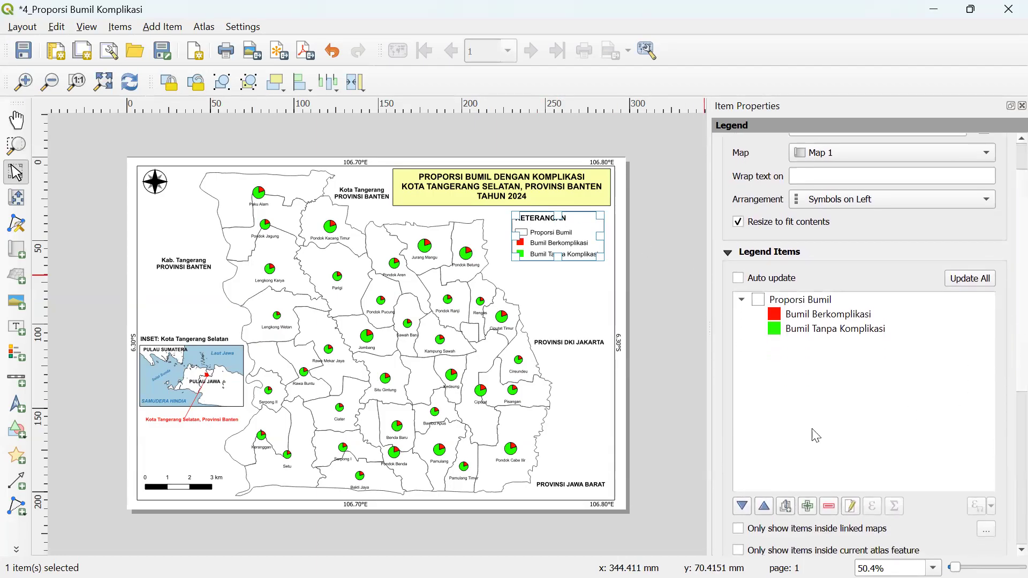
click(807, 506)
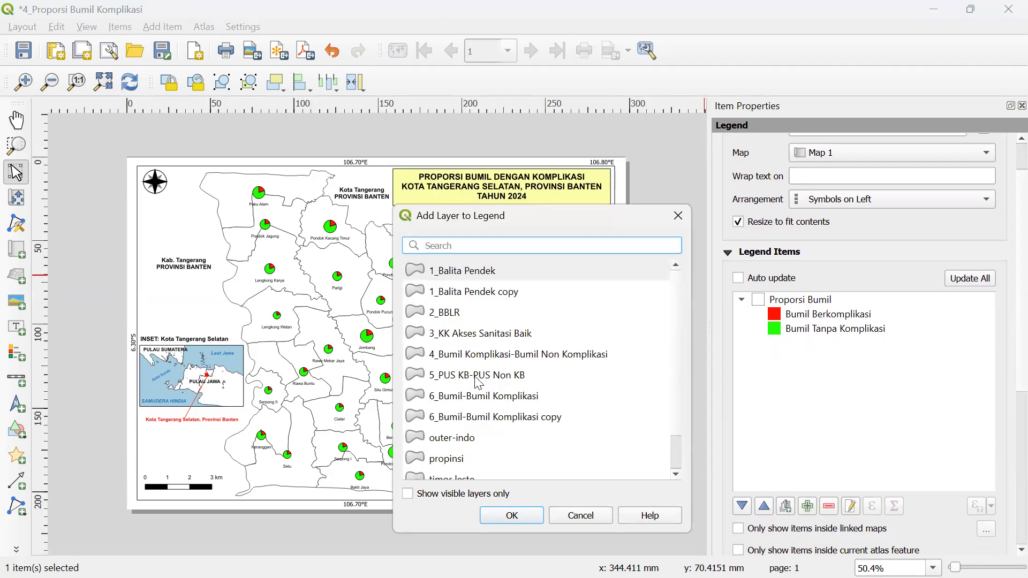
scroll(479, 386, down, 1)
click(469, 460)
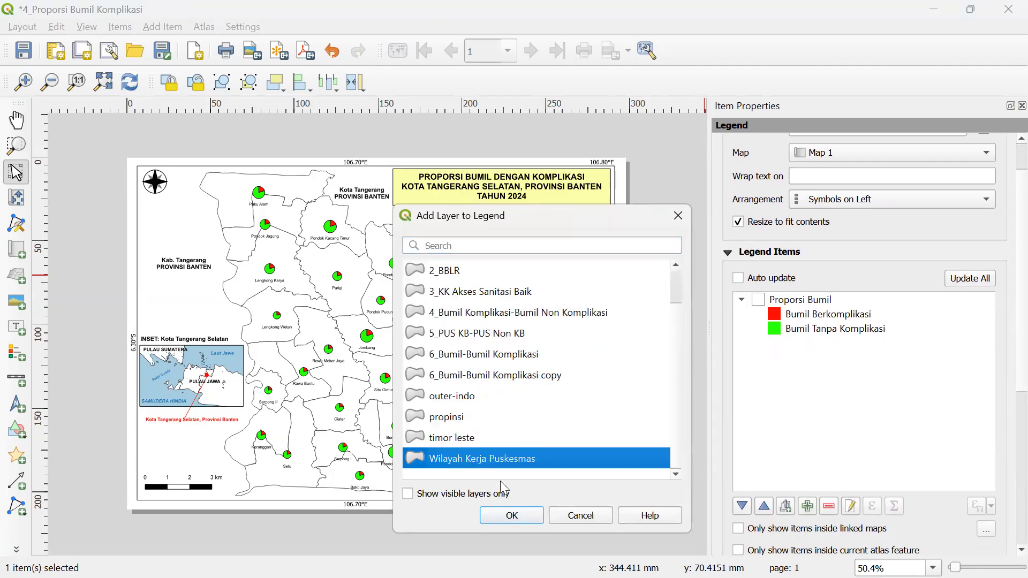
click(518, 515)
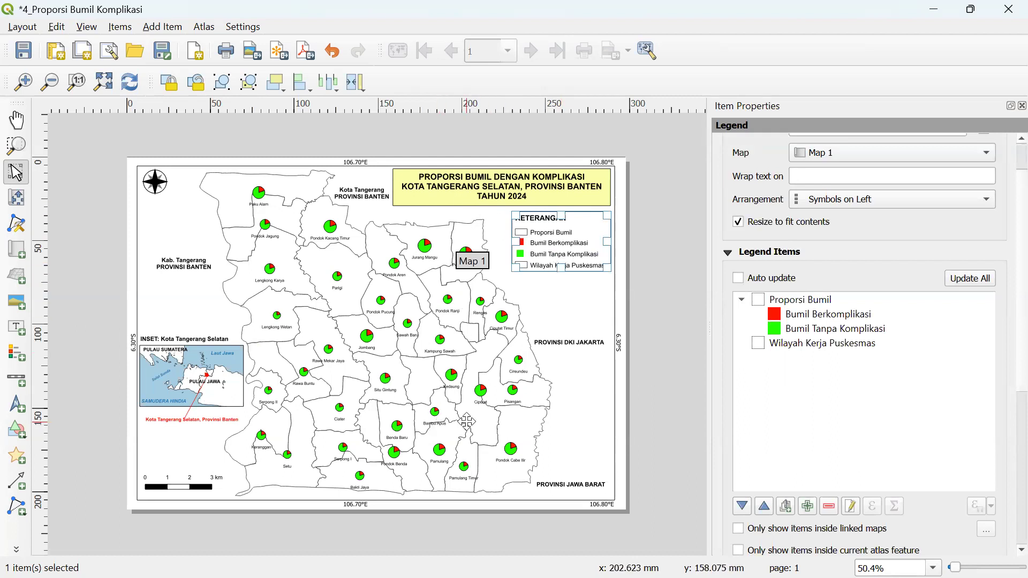
- Bring the 3_KK Akses Sanitasi Baik layout window to the front
key(super)
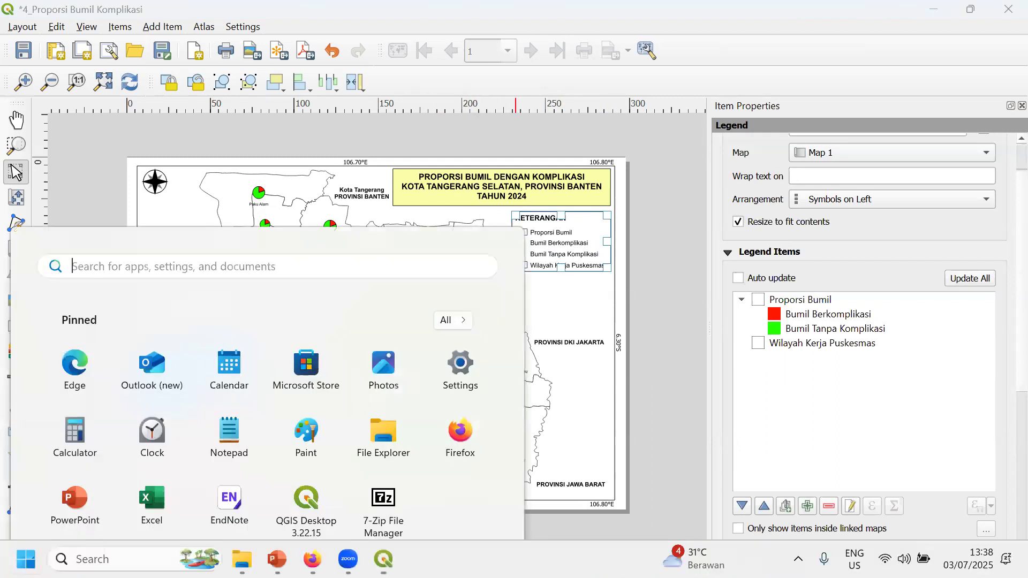
mouse_move(384, 559)
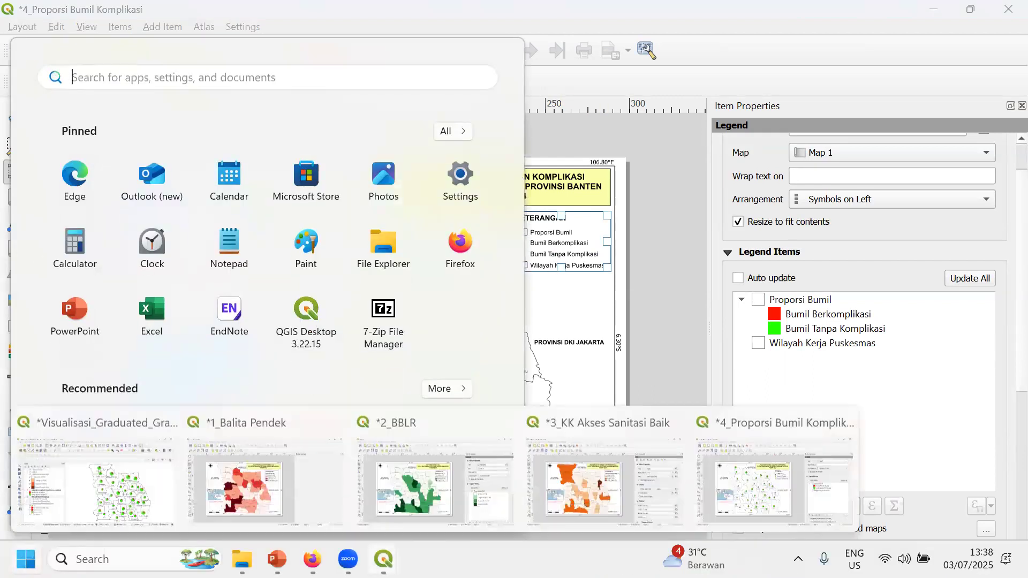
click(607, 487)
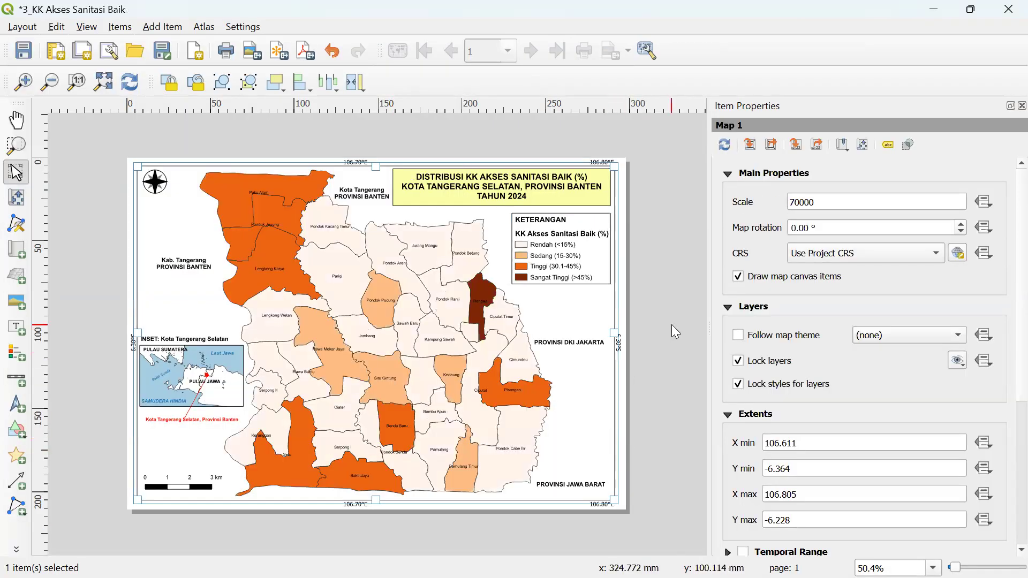
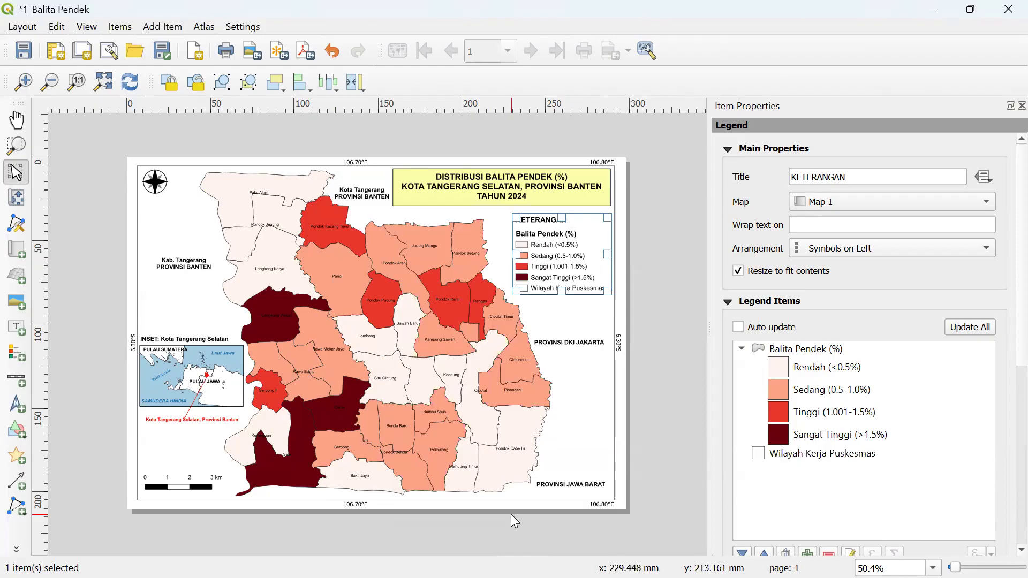
- Zoom the 3_KK Akses Sanitasi Baik layout to 100% and pan to the KETERANGAN legend and title banner
scroll(1007, 355, down, 1)
scroll(1007, 355, down, 1)
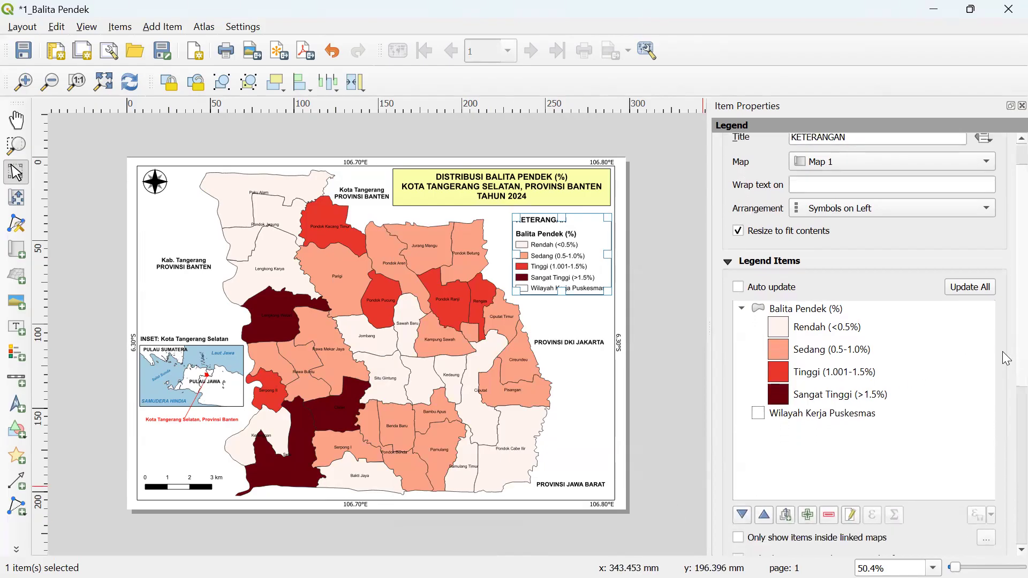
click(830, 415)
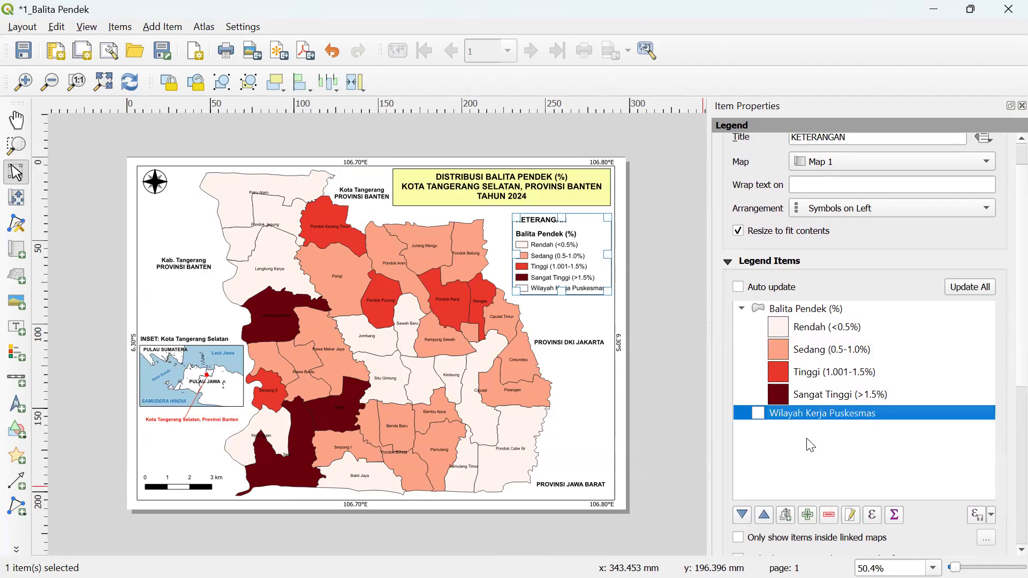
click(807, 437)
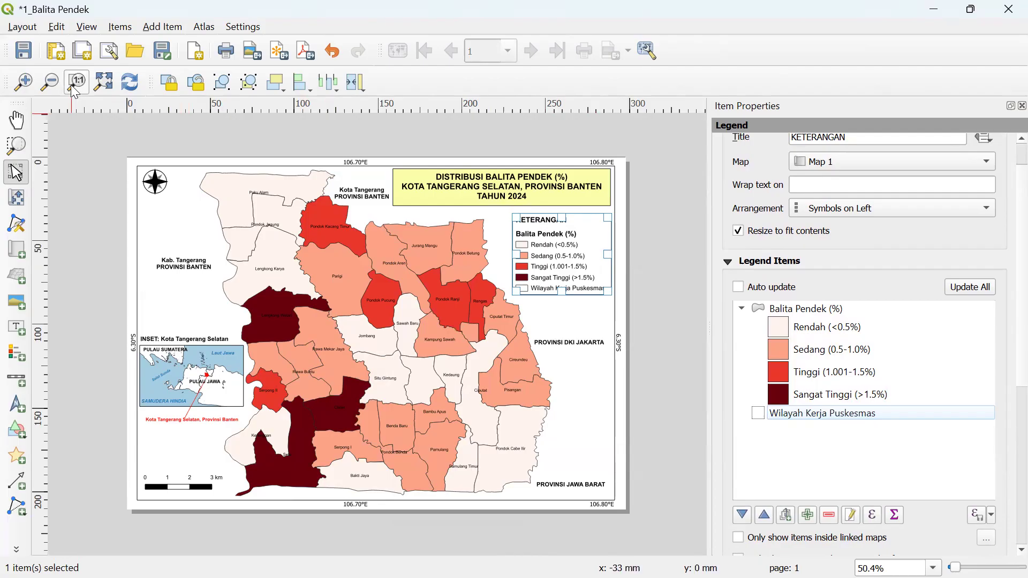
click(23, 82)
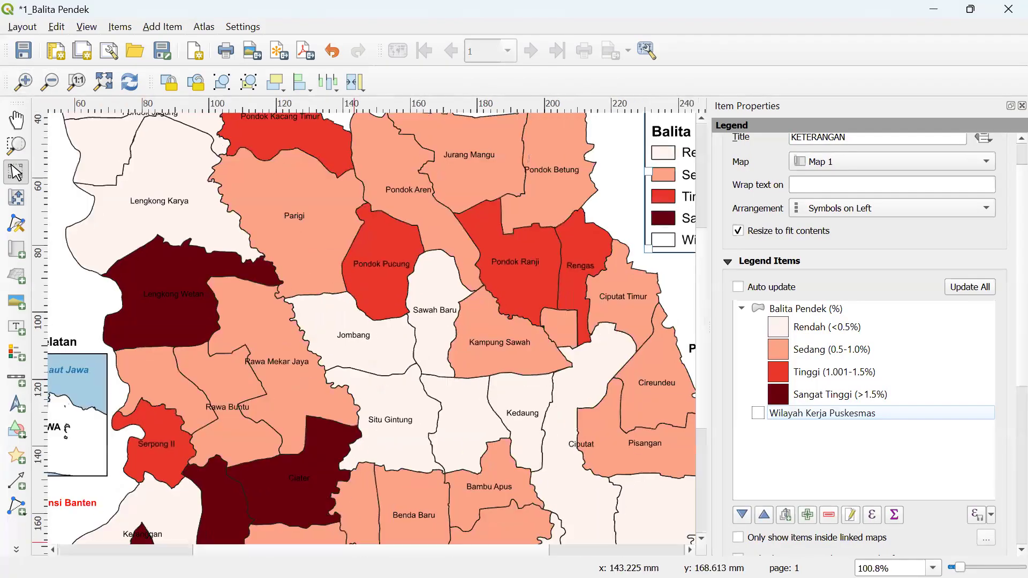
drag(379, 550, 500, 550)
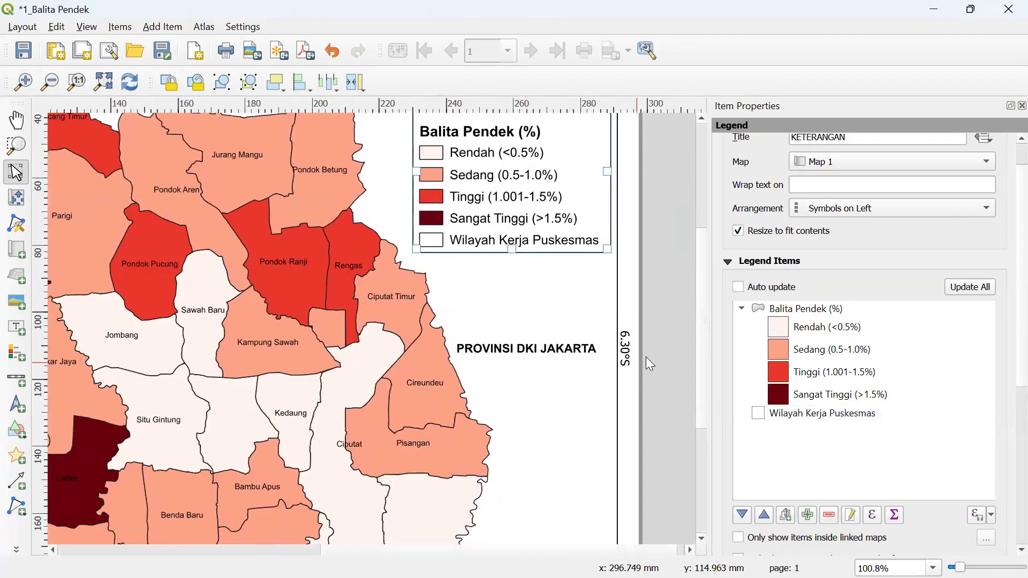
drag(705, 333, 700, 289)
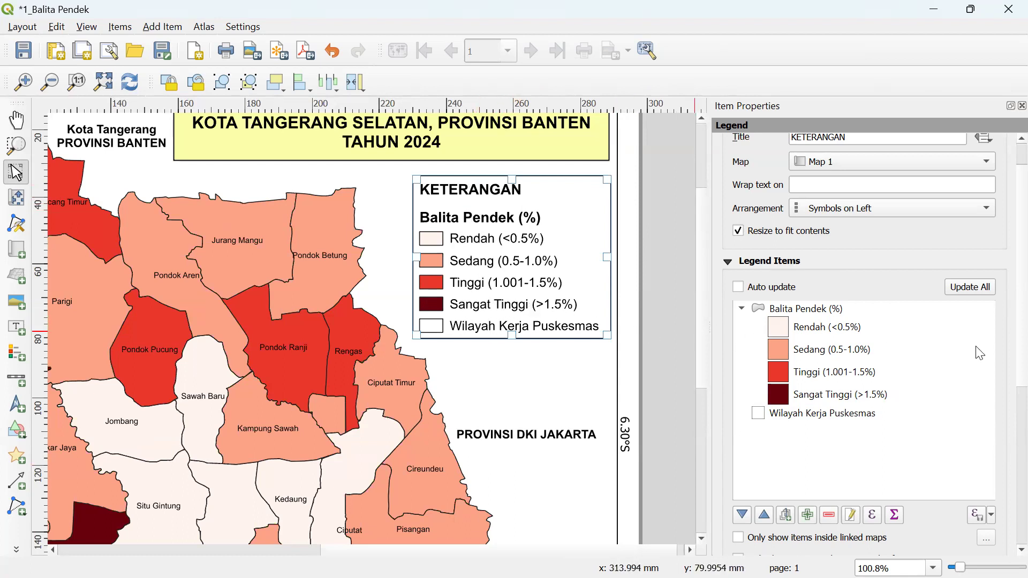
click(814, 462)
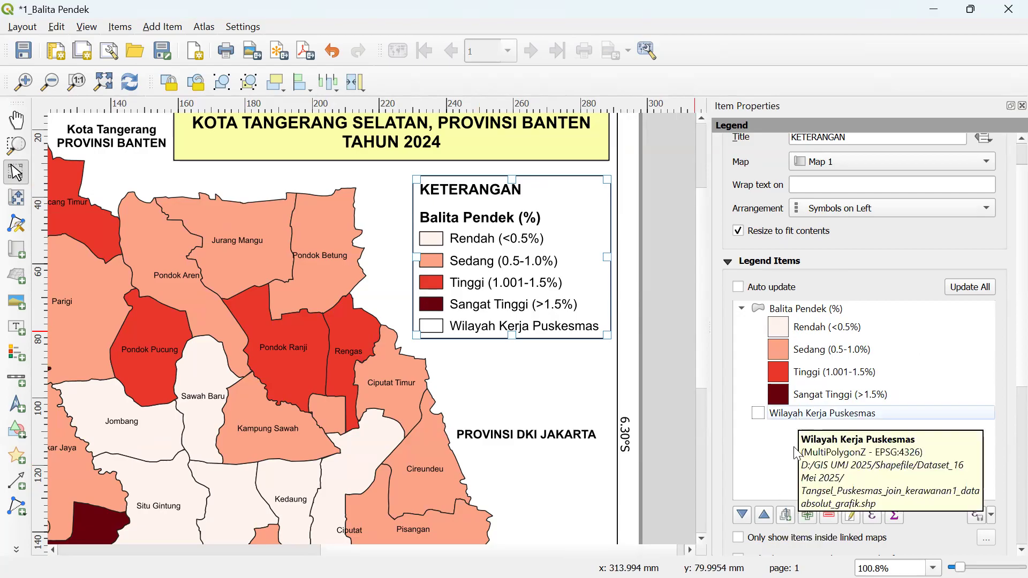
- Add a new legend group and move Wilayah Kerja Puskesmas into it
click(787, 517)
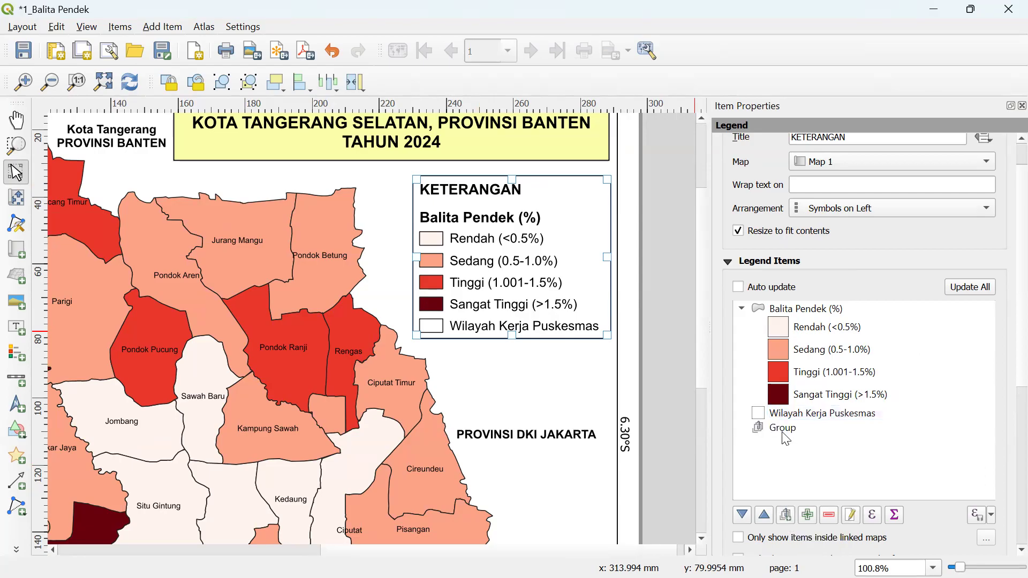
click(798, 414)
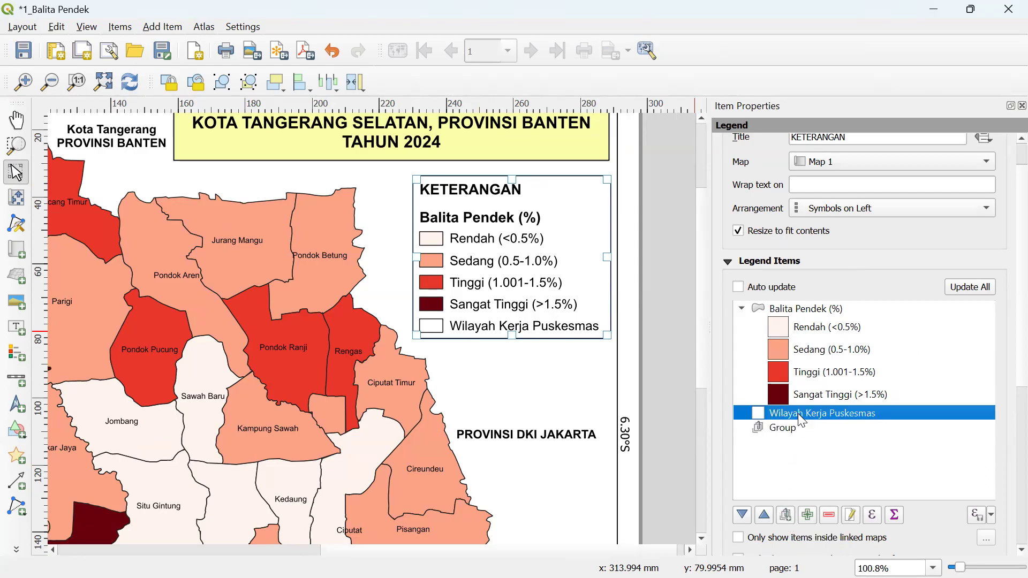
drag(798, 413, 798, 430)
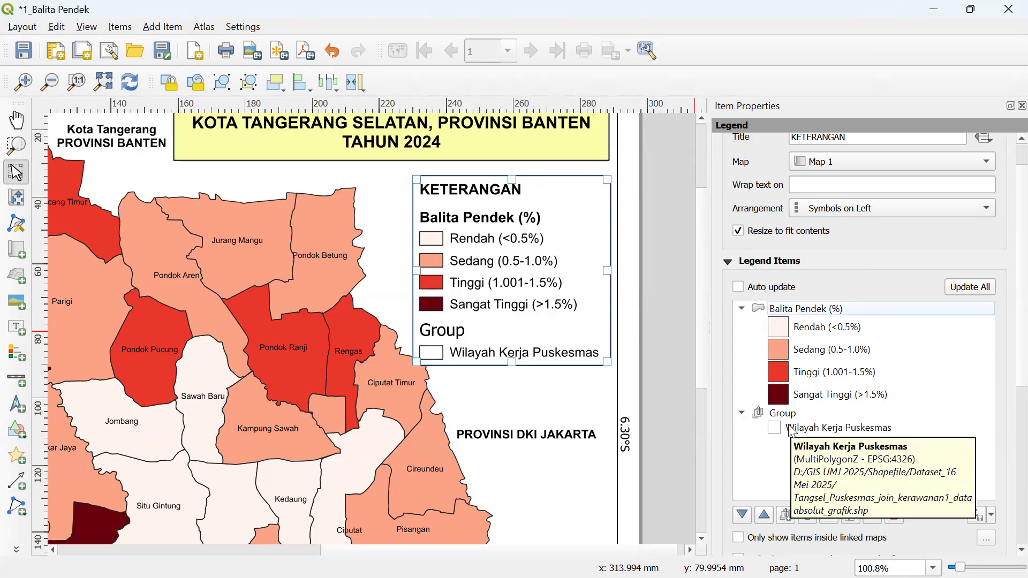
drag(811, 428, 807, 471)
drag(793, 429, 827, 432)
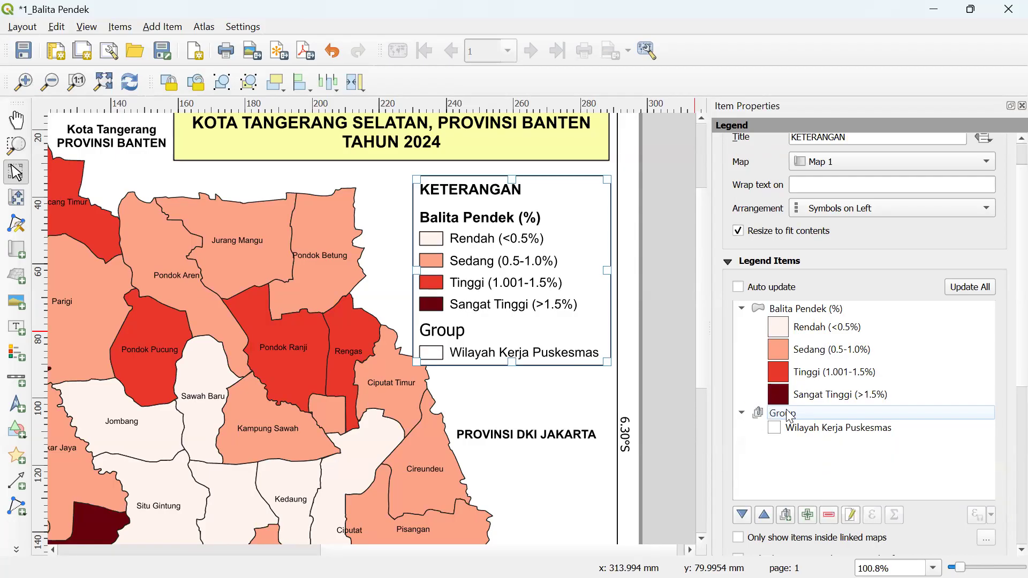
- Clear the group's 'Group' label so no heading shows
click(759, 413)
click(851, 515)
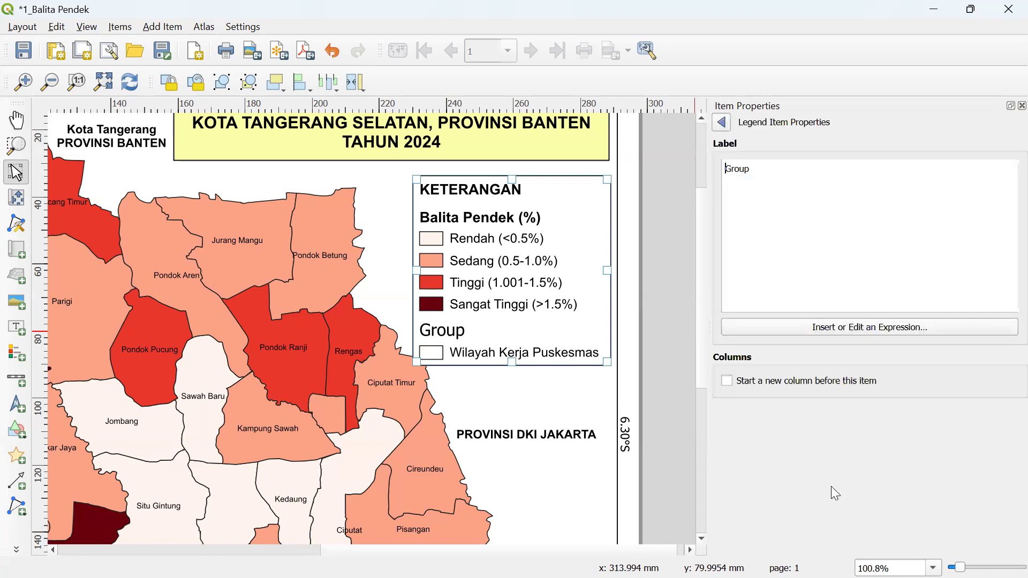
drag(791, 171, 718, 170)
key(BackSpace)
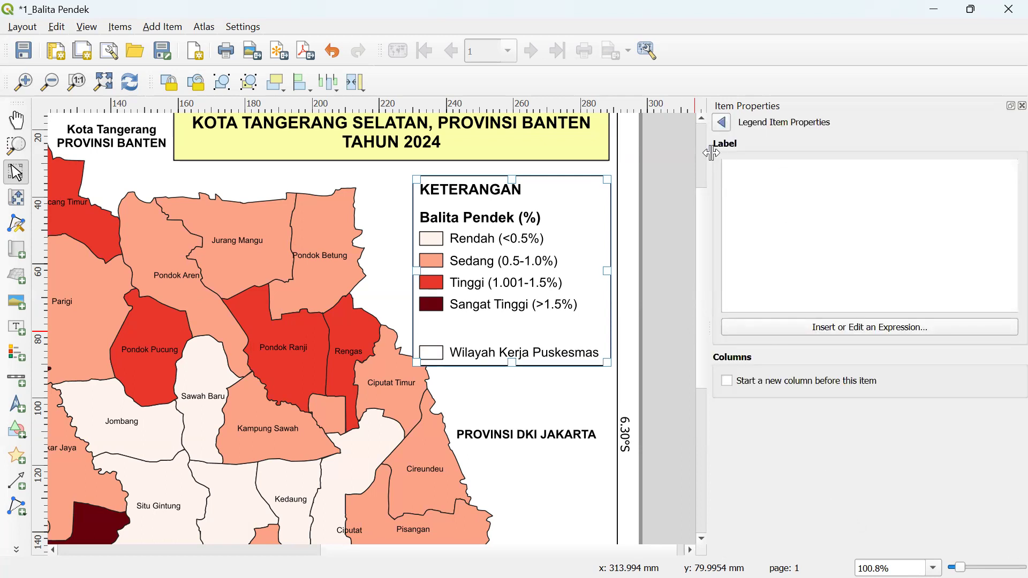
click(722, 123)
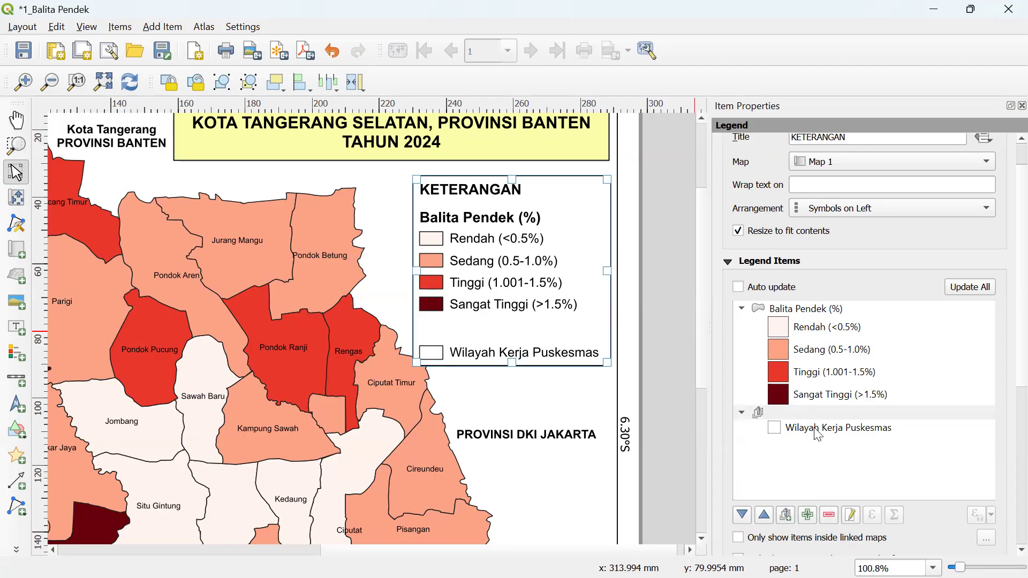
click(851, 515)
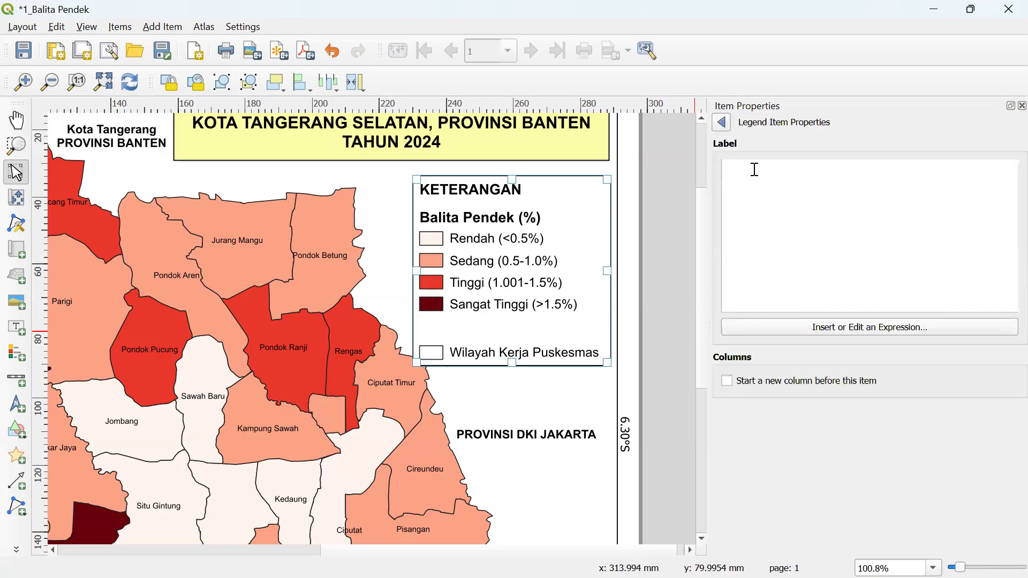
- Move the legend box up on the page, then nudge it slightly left and down
click(722, 123)
click(850, 517)
click(722, 122)
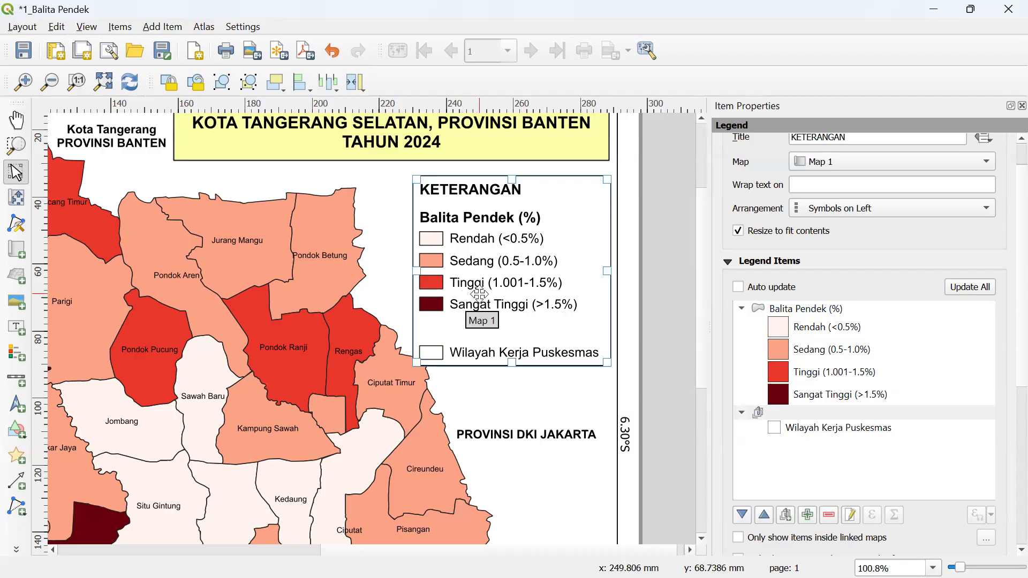
drag(470, 282, 478, 259)
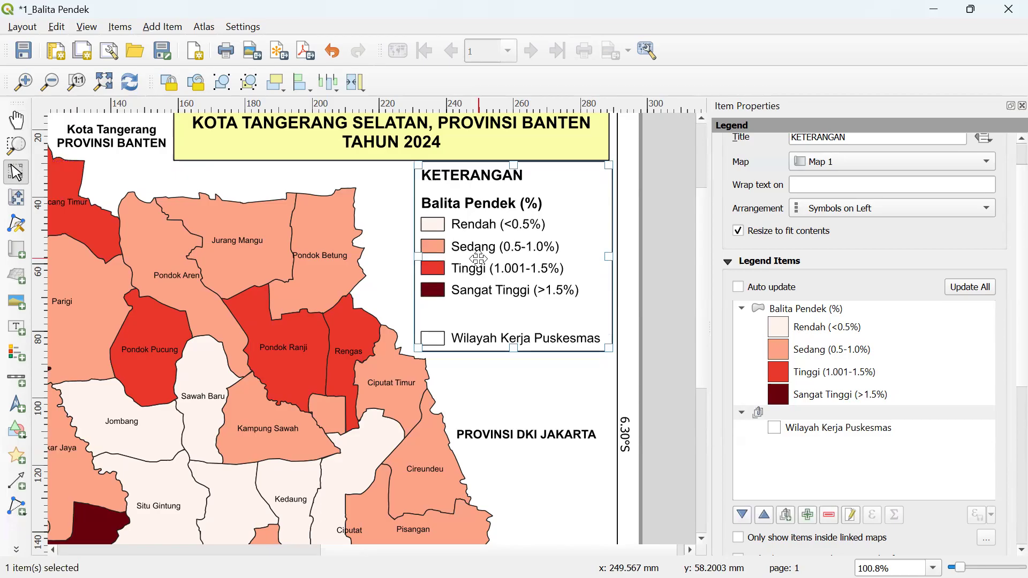
key(Left)
key(Down)
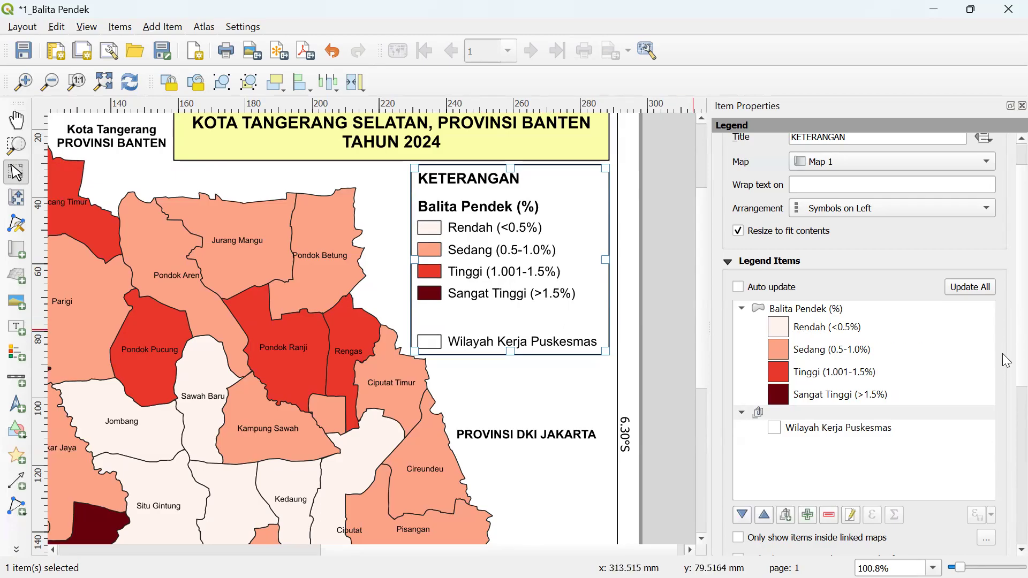
- Expand the legend's Fonts and Text Formatting settings
scroll(1007, 358, down, 3)
scroll(1007, 356, up, 1)
scroll(1007, 410, down, 1)
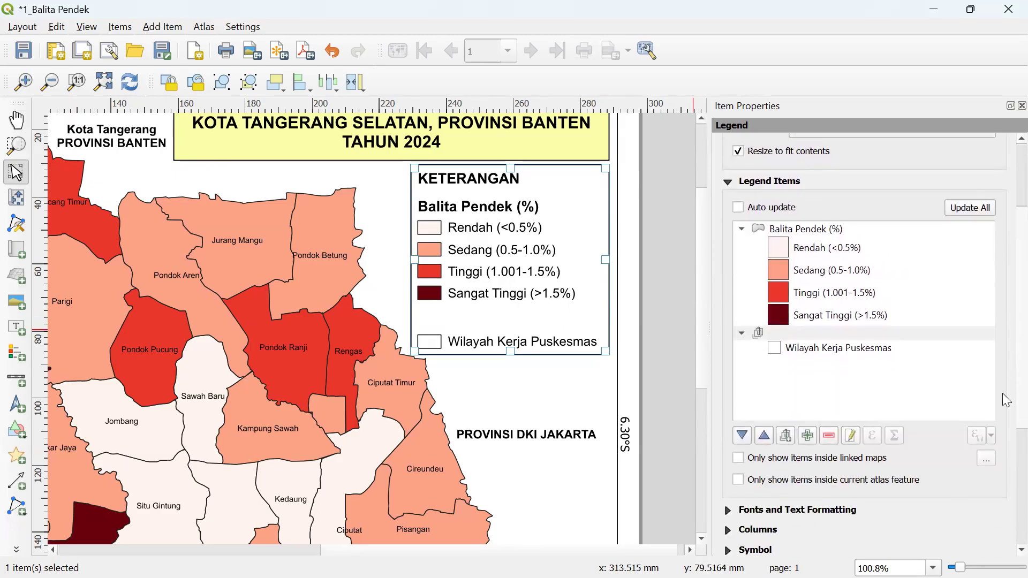
scroll(1007, 420, down, 1)
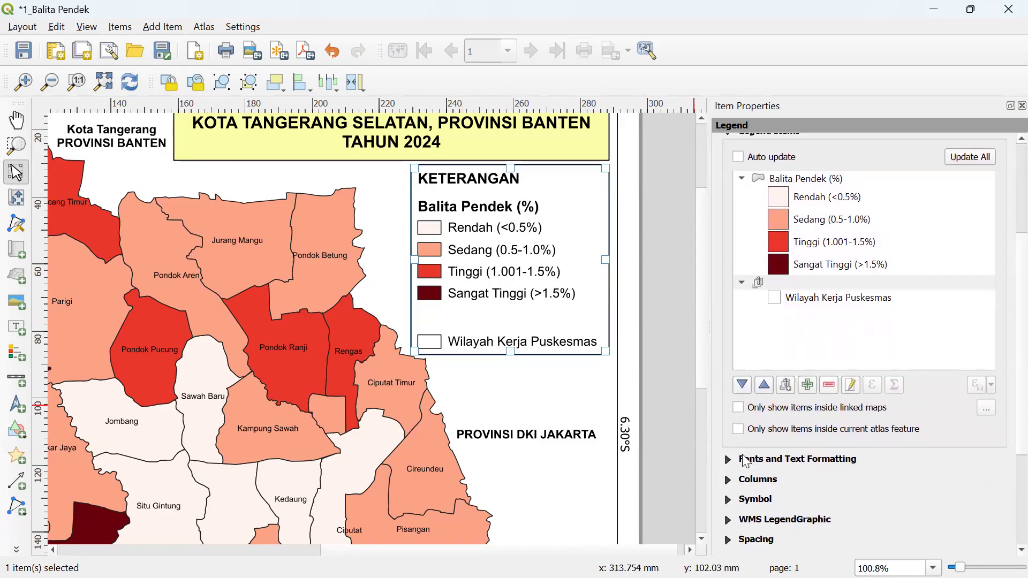
scroll(1007, 377, down, 3)
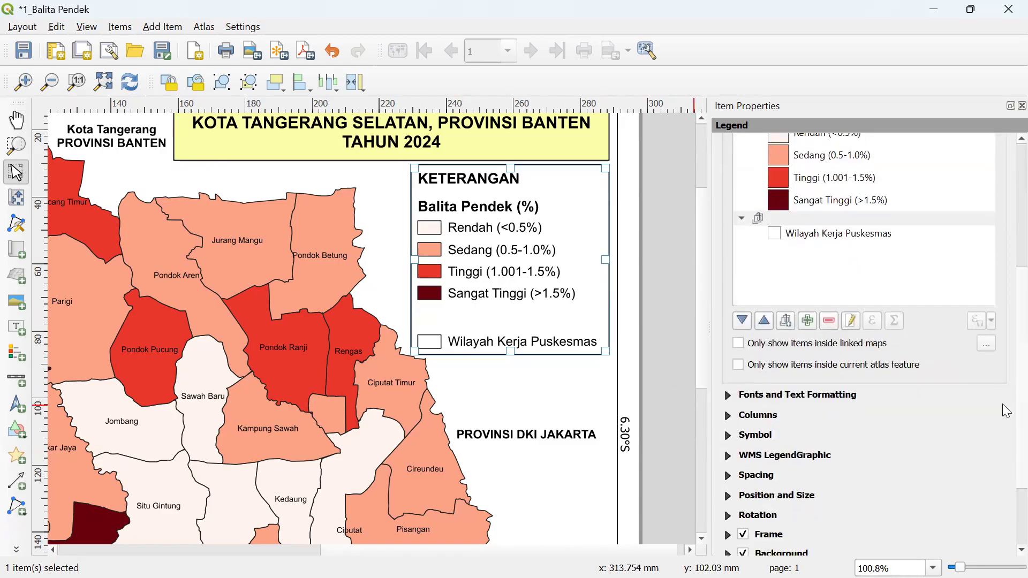
click(732, 397)
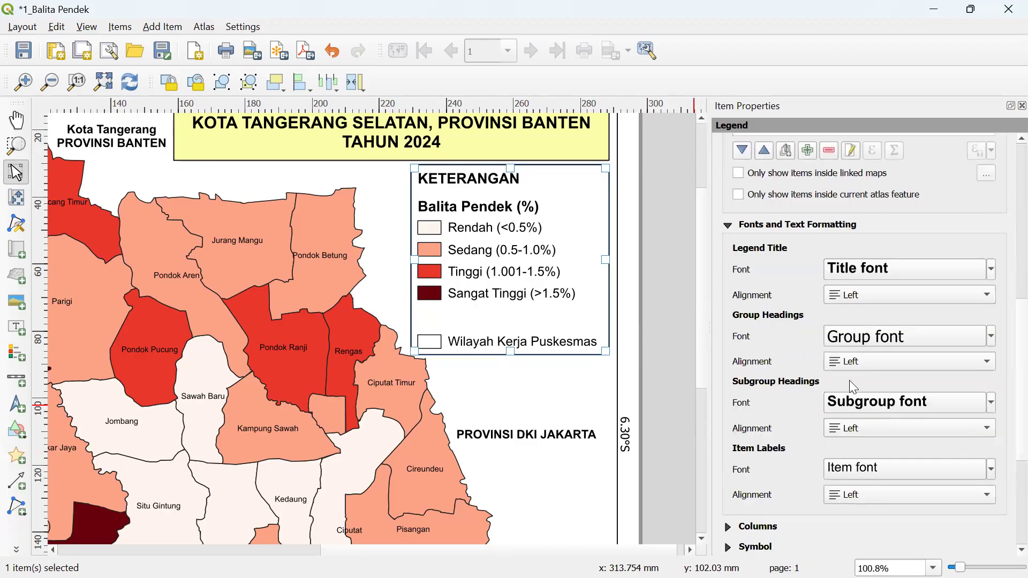
- Set the legend's group heading font to Arial
click(884, 345)
click(809, 196)
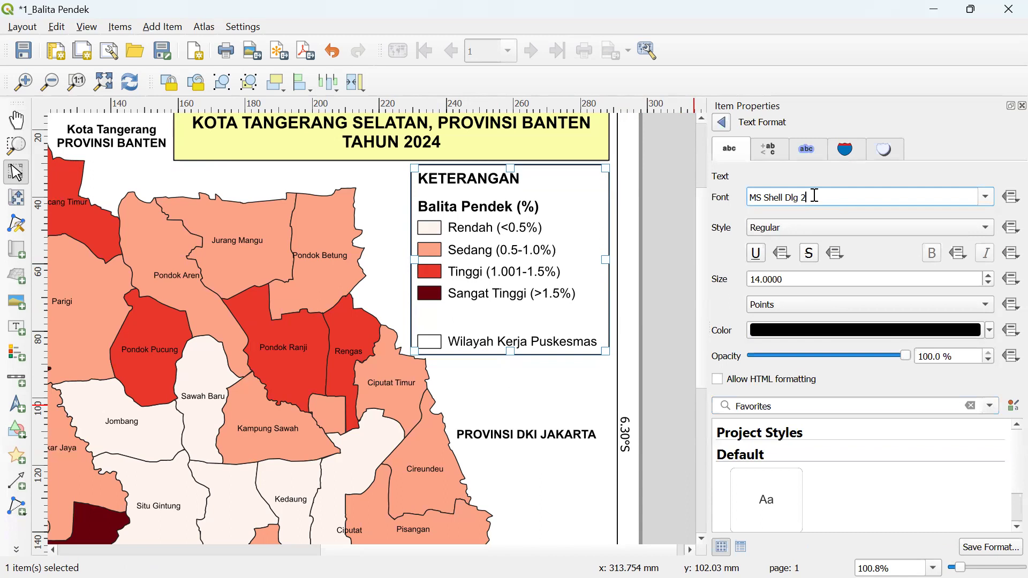
click(721, 123)
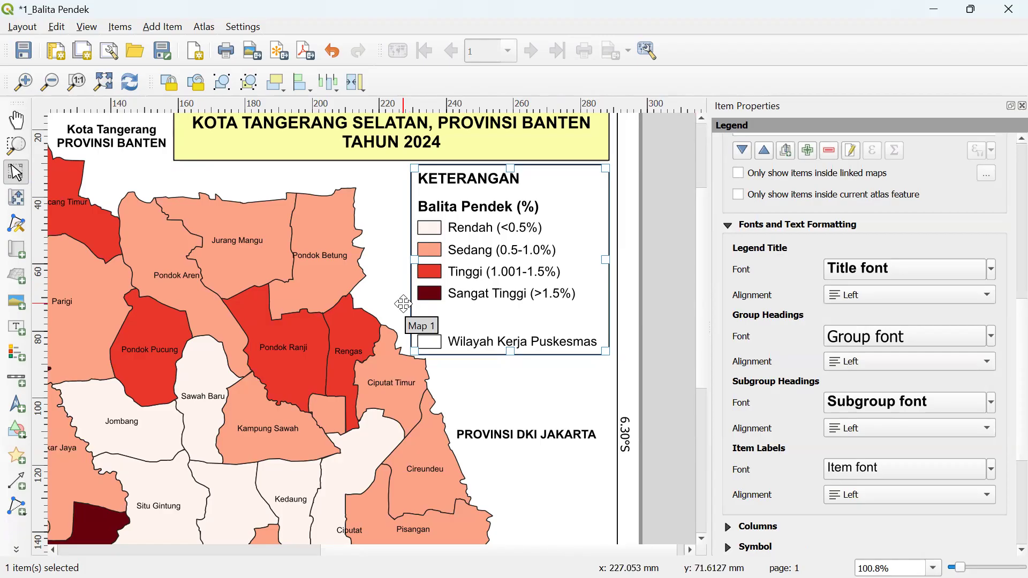
click(906, 337)
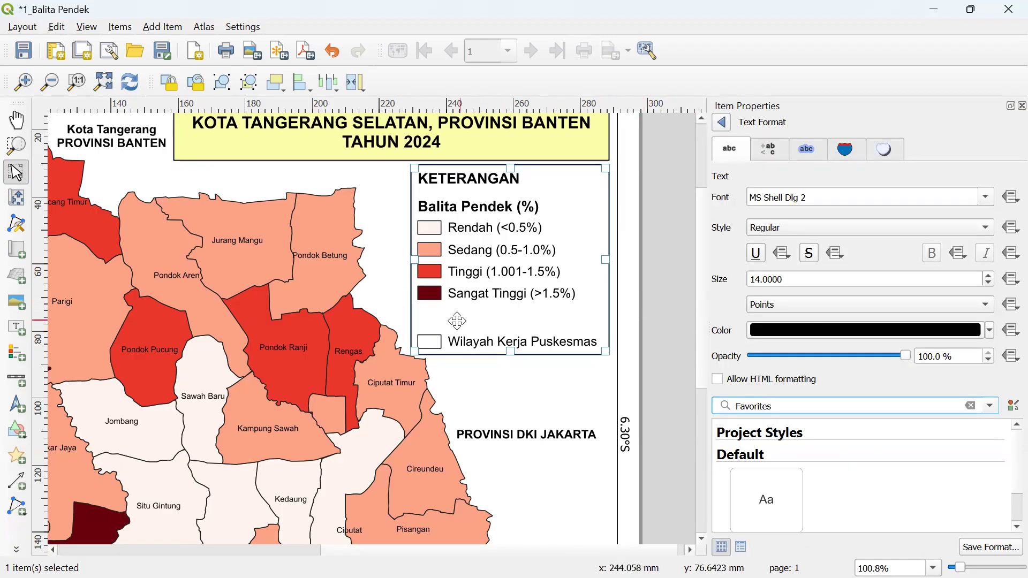
triple_click(815, 198)
text(arial)
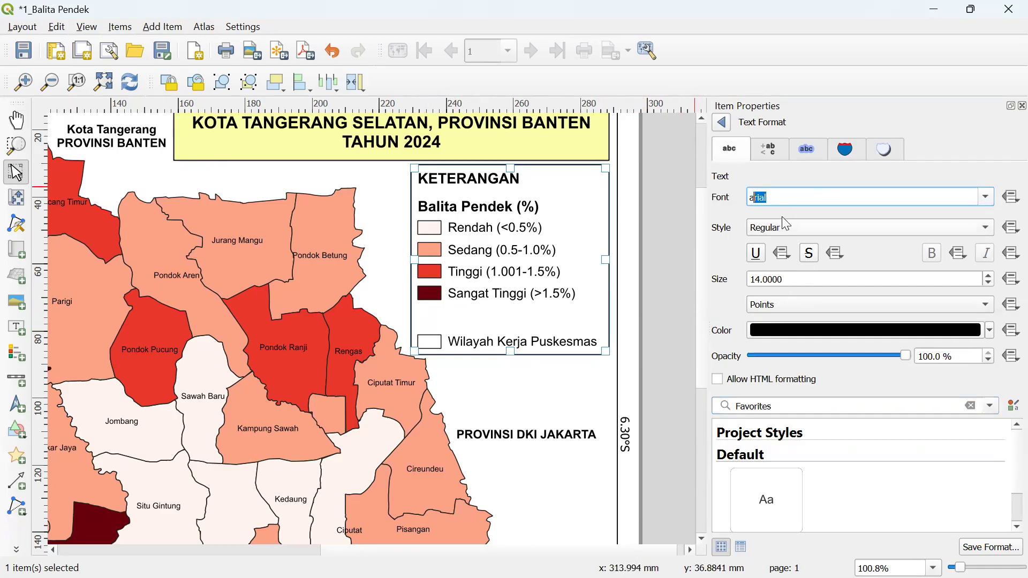
key(Return)
- Reduce the group heading font size to 1 pt
drag(797, 280, 708, 273)
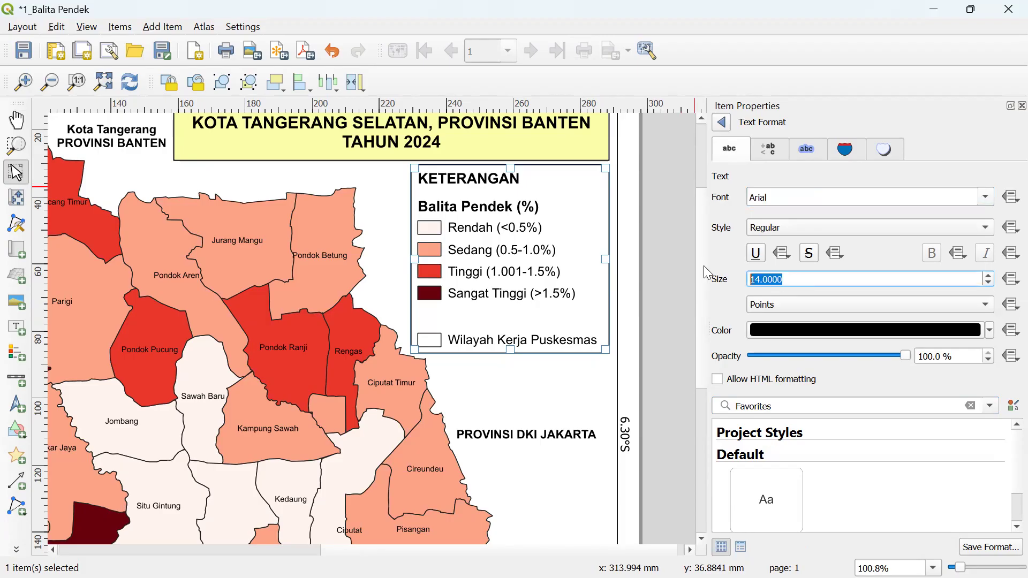
text(5)
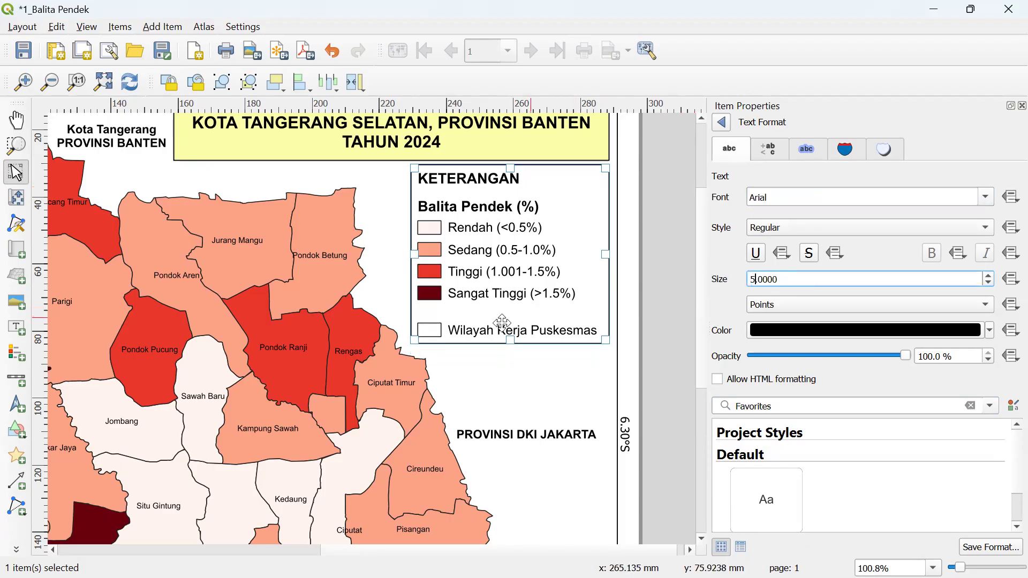
drag(800, 273, 724, 274)
text(2)
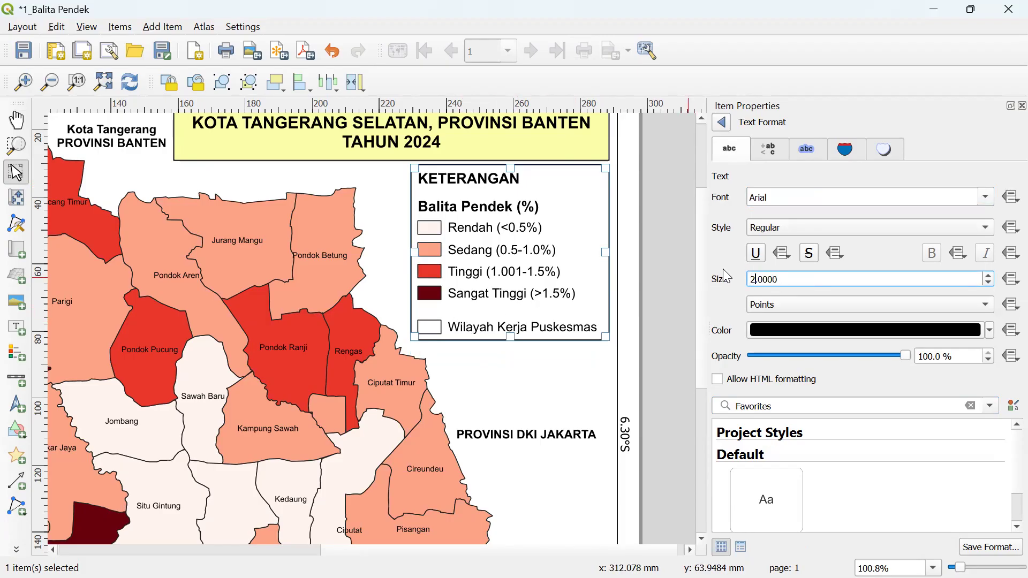
drag(791, 274, 707, 265)
text(1)
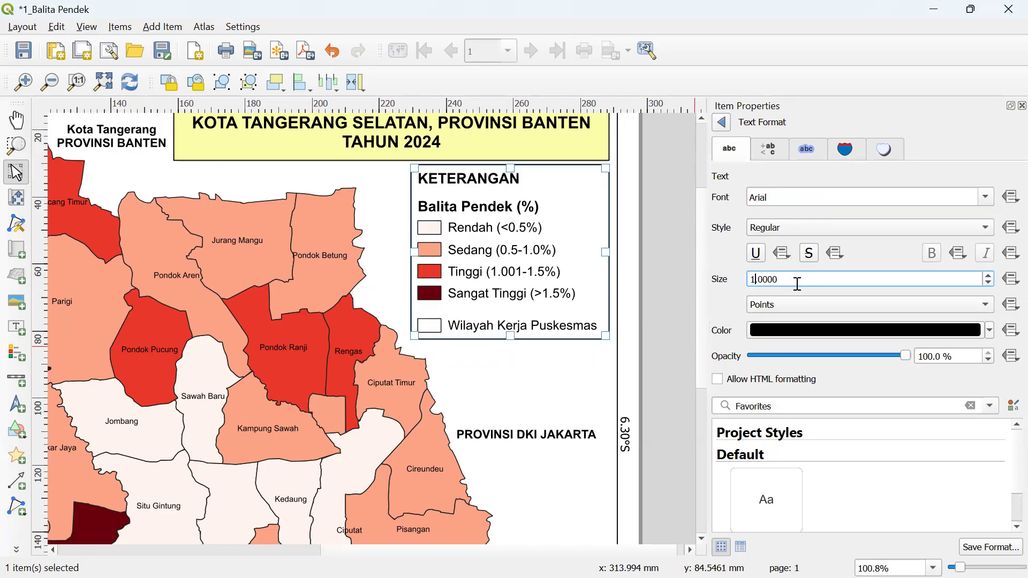
click(517, 311)
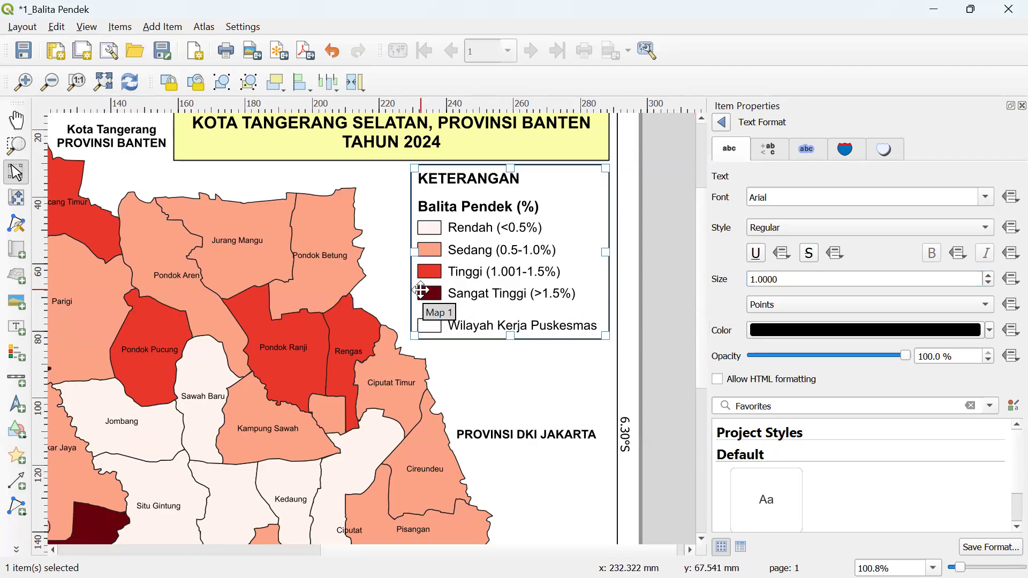
- Settle the heading size at 1 pt after trying 14, and nudge the legend slightly down
drag(777, 278, 702, 278)
text(1)
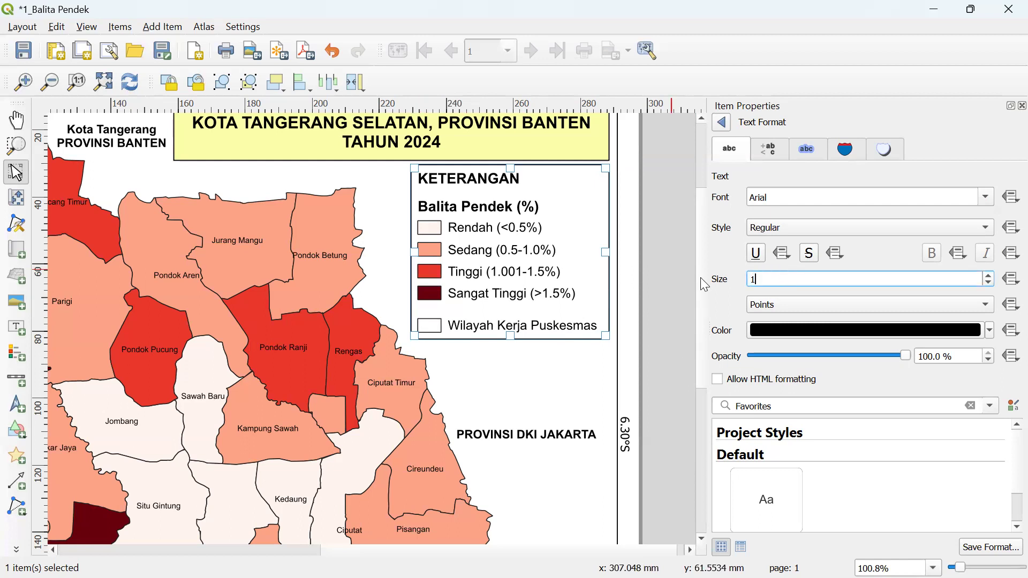
text(4)
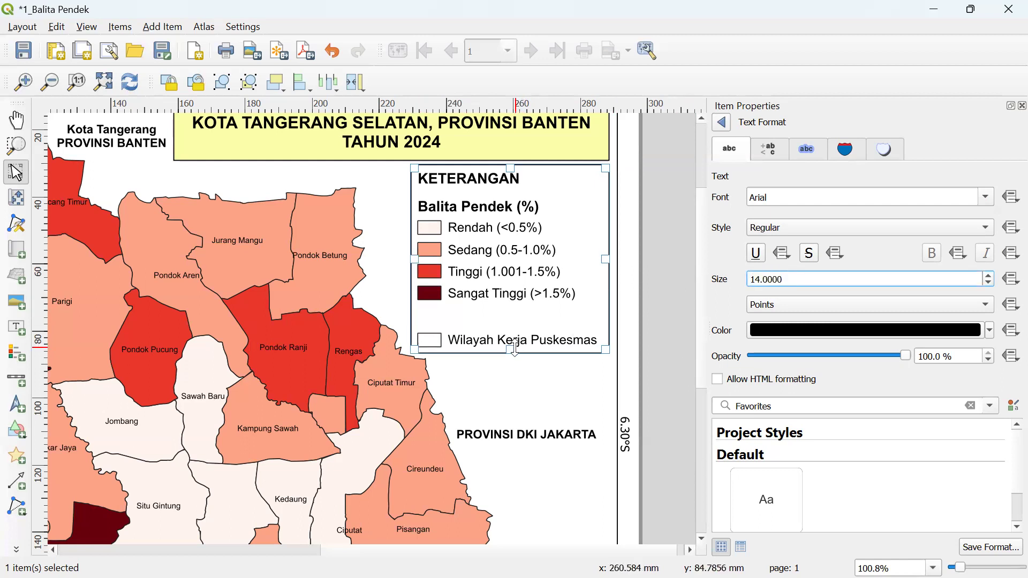
drag(807, 279, 711, 280)
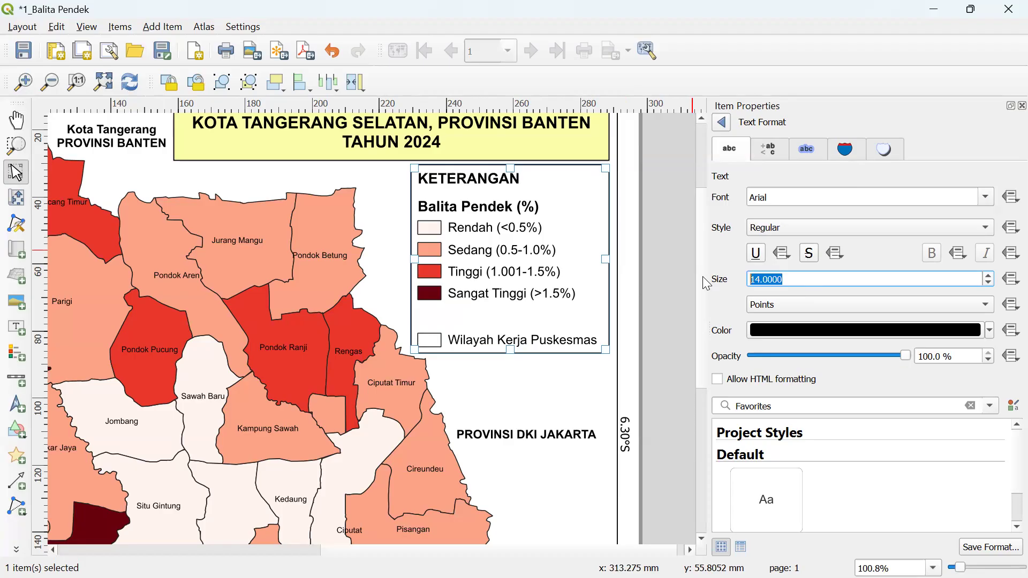
text(1)
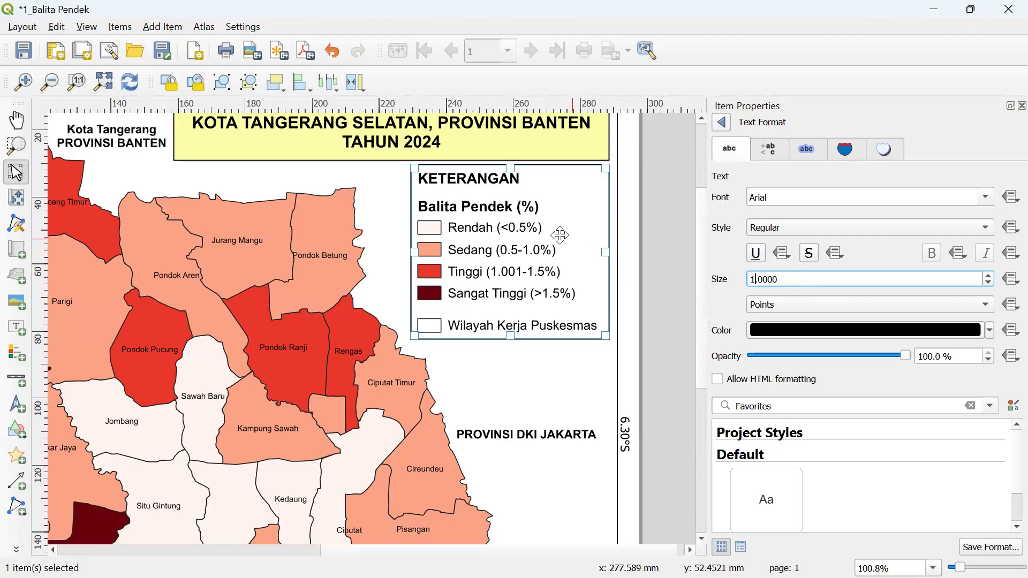
drag(559, 215, 559, 219)
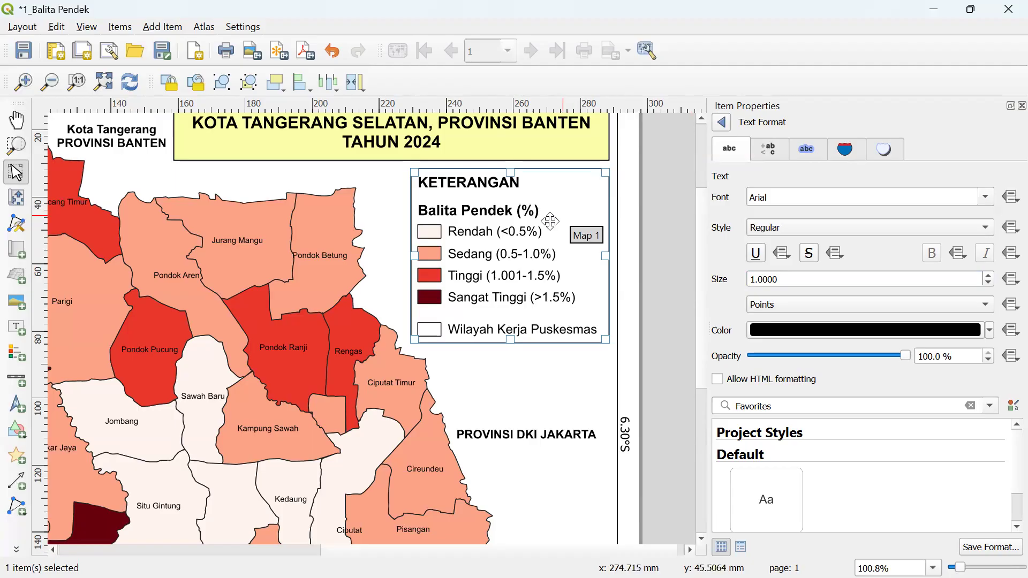
key(super)
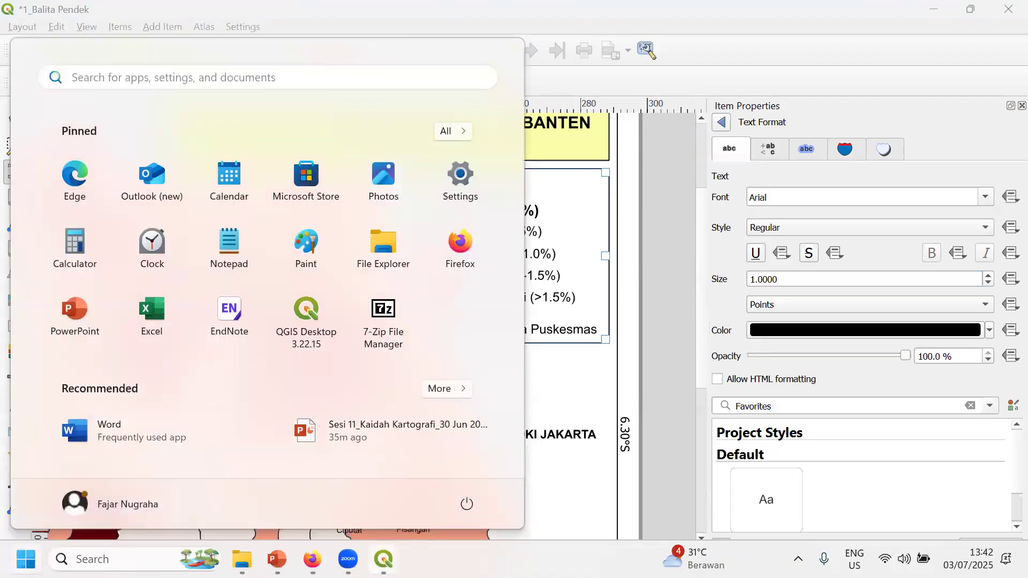
- Switch to the 2_BBLR layout window and zoom in on its legend
mouse_move(383, 559)
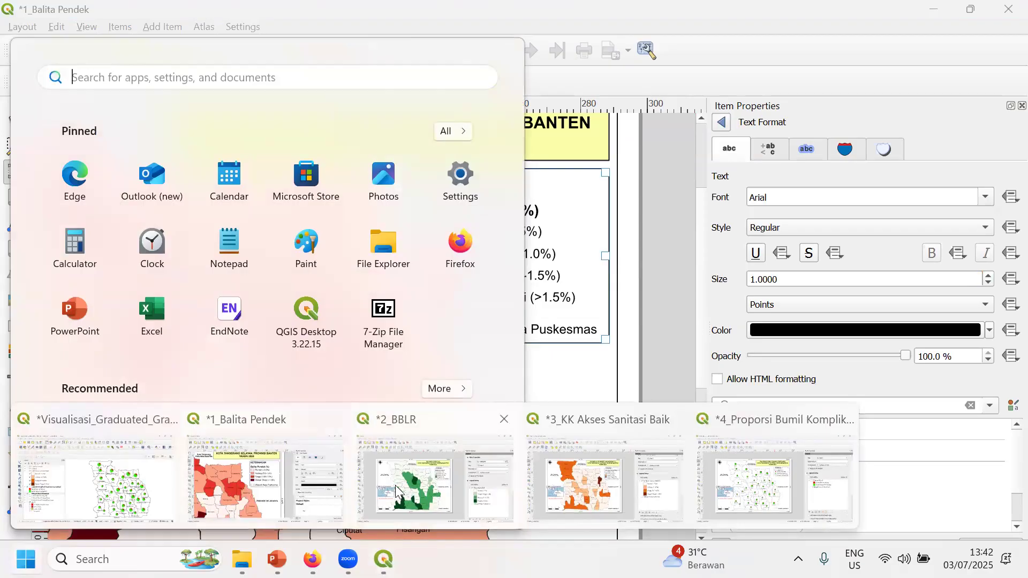
click(397, 492)
click(24, 82)
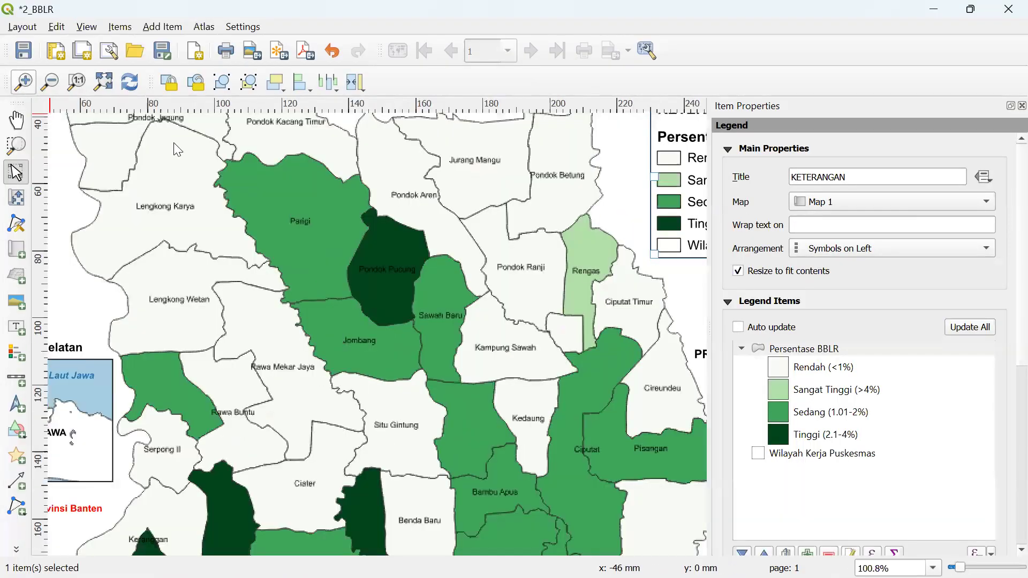
drag(339, 550, 452, 551)
- Add a new legend group and move Wilayah Kerja Puskesmas into it
click(829, 491)
scroll(1006, 368, down, 1)
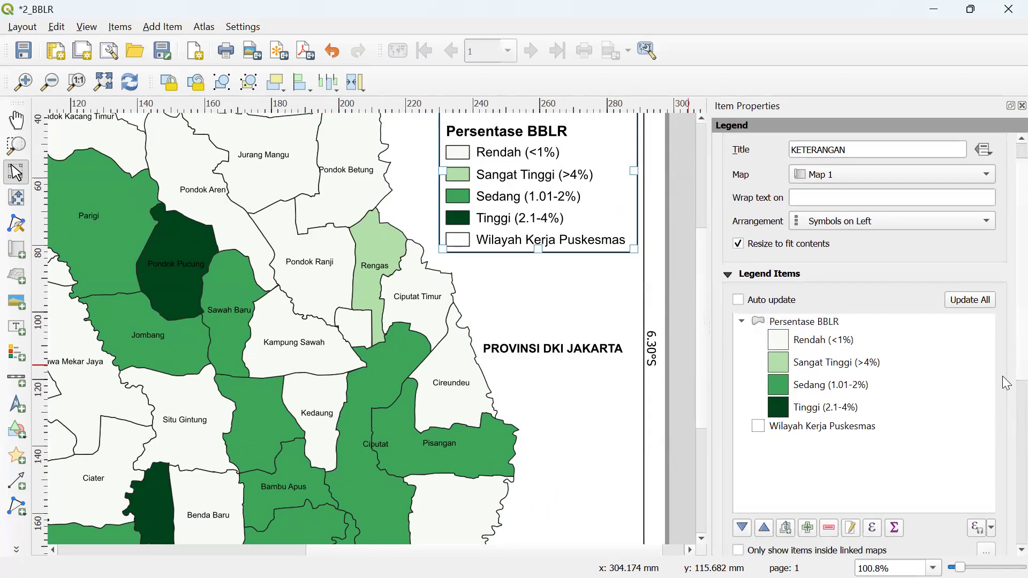
click(786, 516)
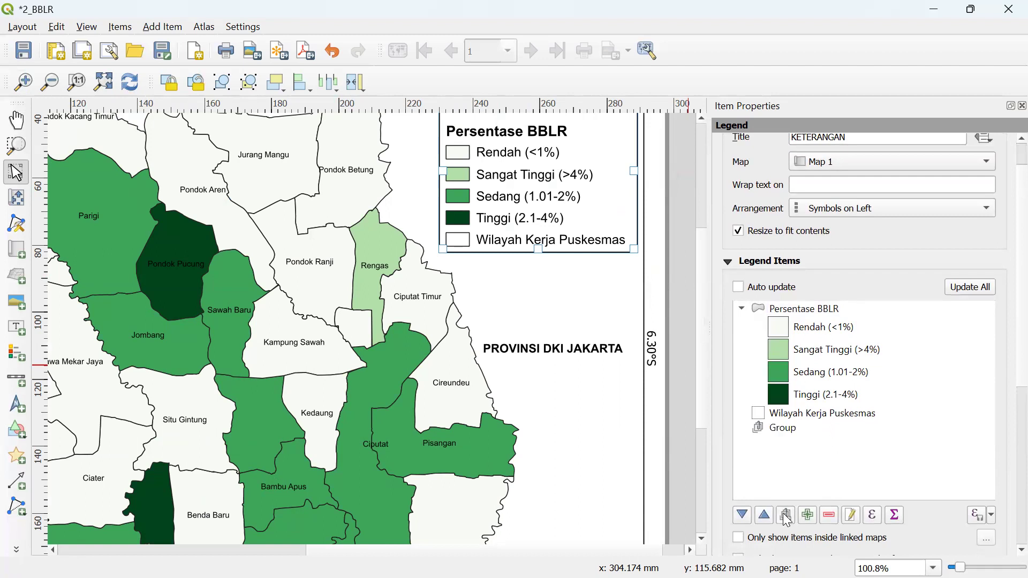
click(790, 437)
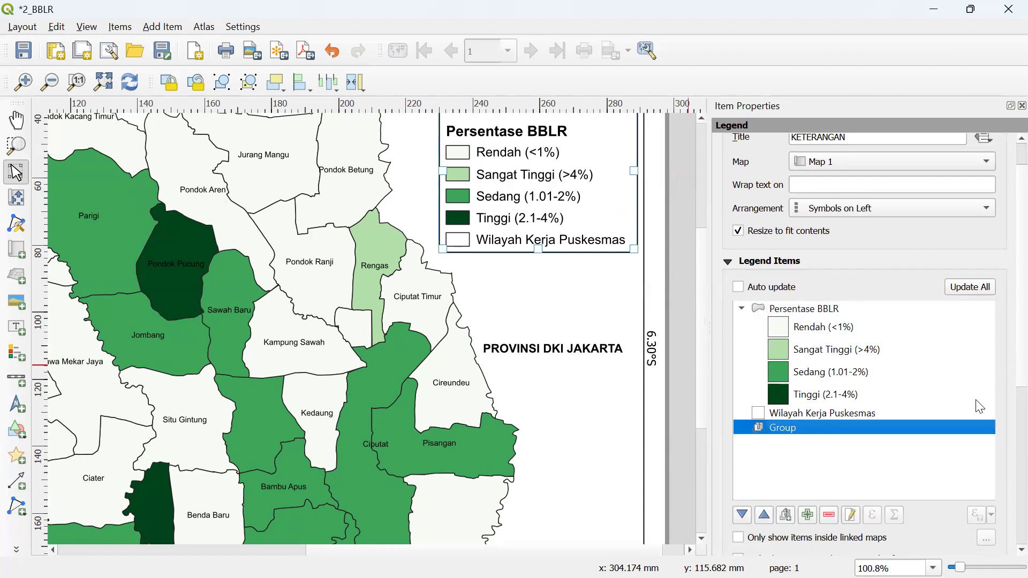
drag(1004, 373, 1004, 370)
drag(849, 418, 843, 440)
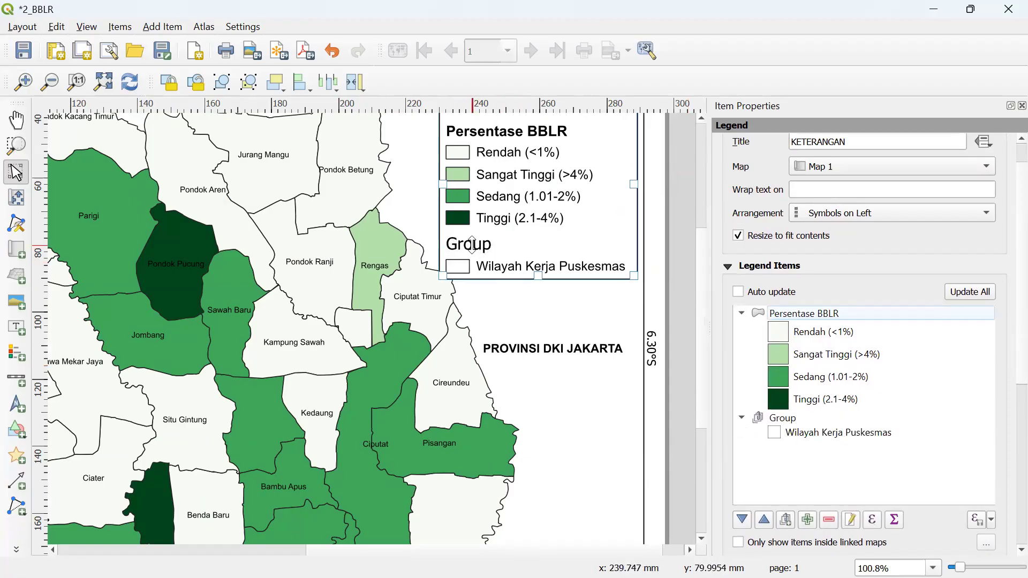
- Set the BBLR legend's group heading font to Arial
click(798, 423)
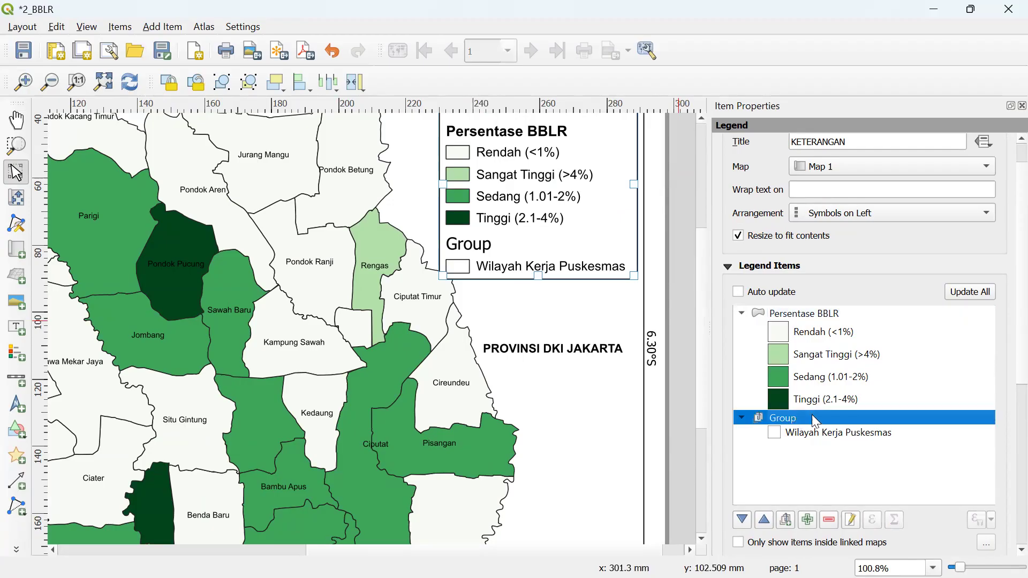
scroll(1005, 396, down, 3)
scroll(1004, 429, down, 4)
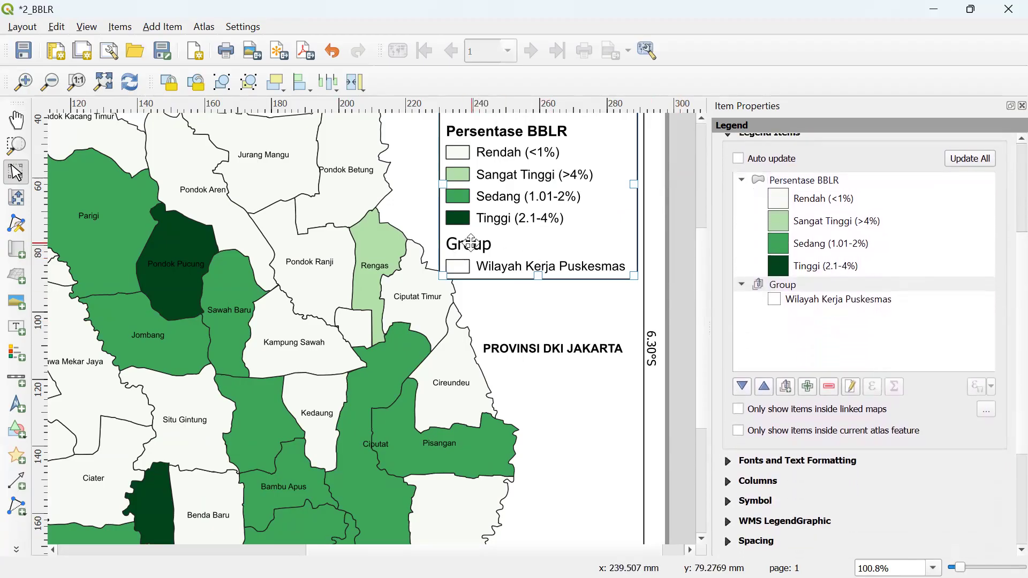
click(734, 465)
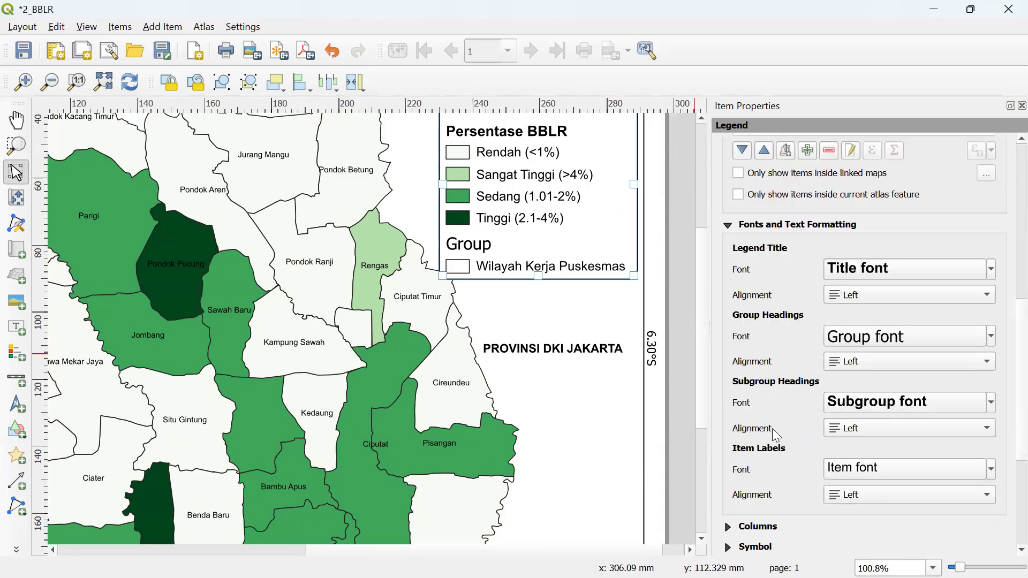
click(856, 341)
click(812, 193)
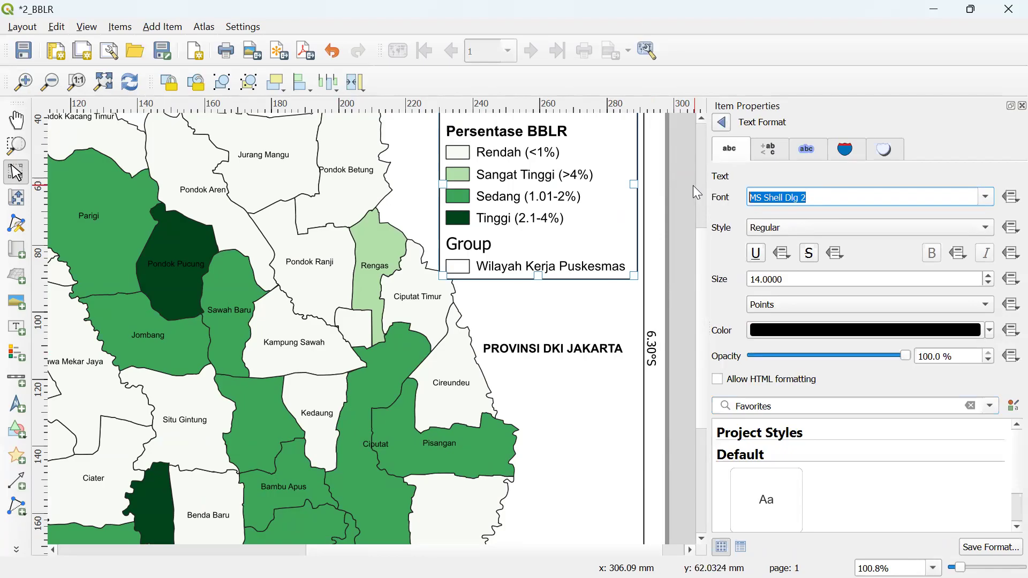
text(arial)
- Set the group heading size to 1 pt
drag(794, 283, 728, 281)
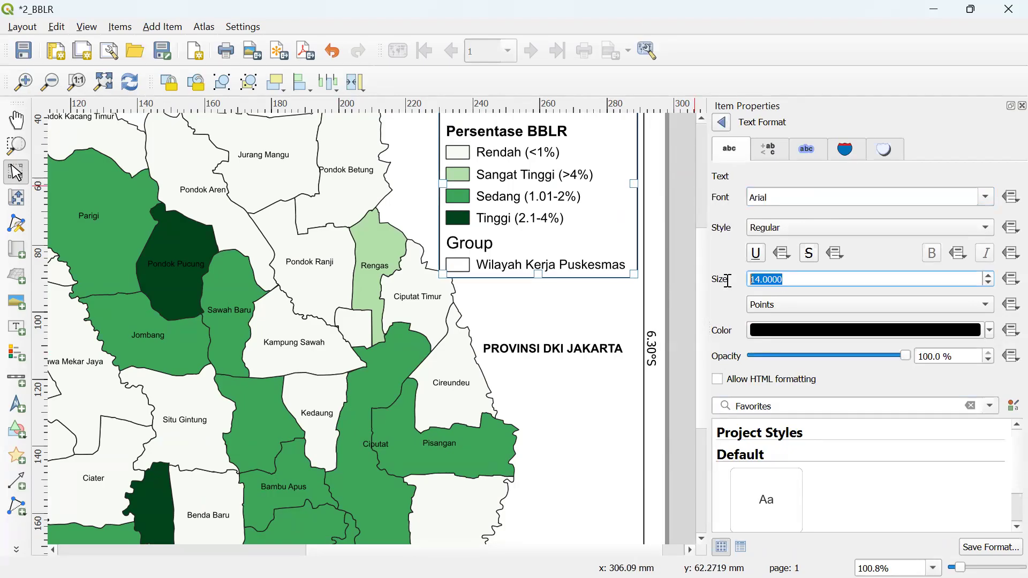
text(1)
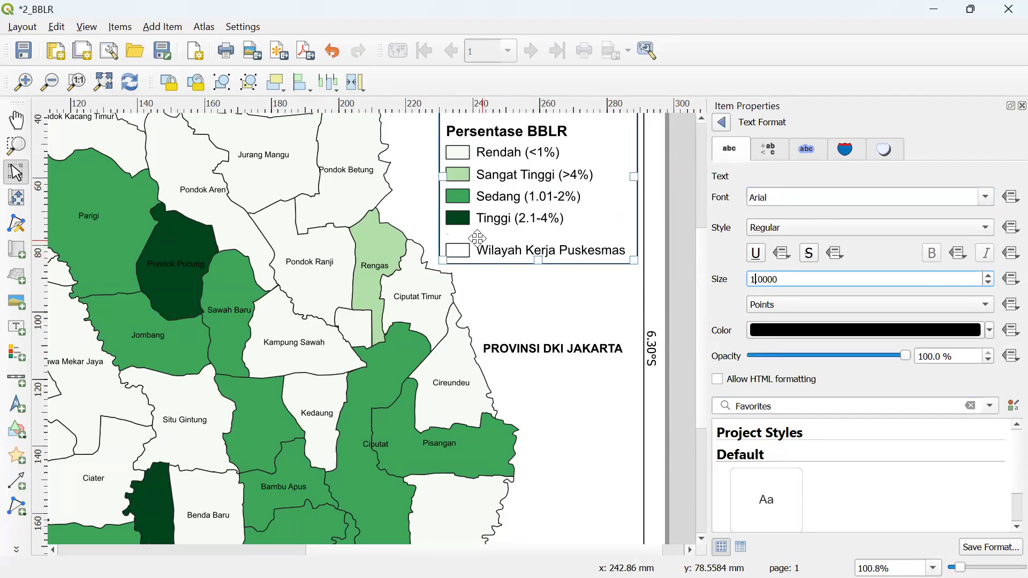
drag(787, 275, 714, 278)
text(14)
drag(813, 278, 731, 284)
text(1)
- Check the legend title's text format and return to the legend settings
click(721, 126)
scroll(979, 264, up, 5)
scroll(921, 263, down, 3)
click(916, 263)
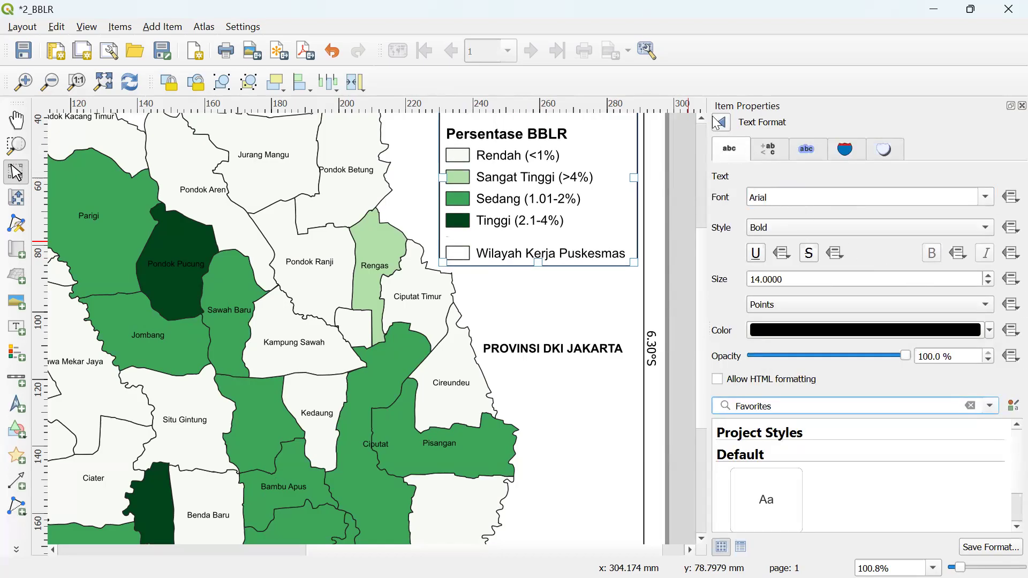
click(718, 124)
scroll(509, 214, up, 2)
- Verify the group heading text format and nudge the legend slightly right
scroll(510, 214, down, 2)
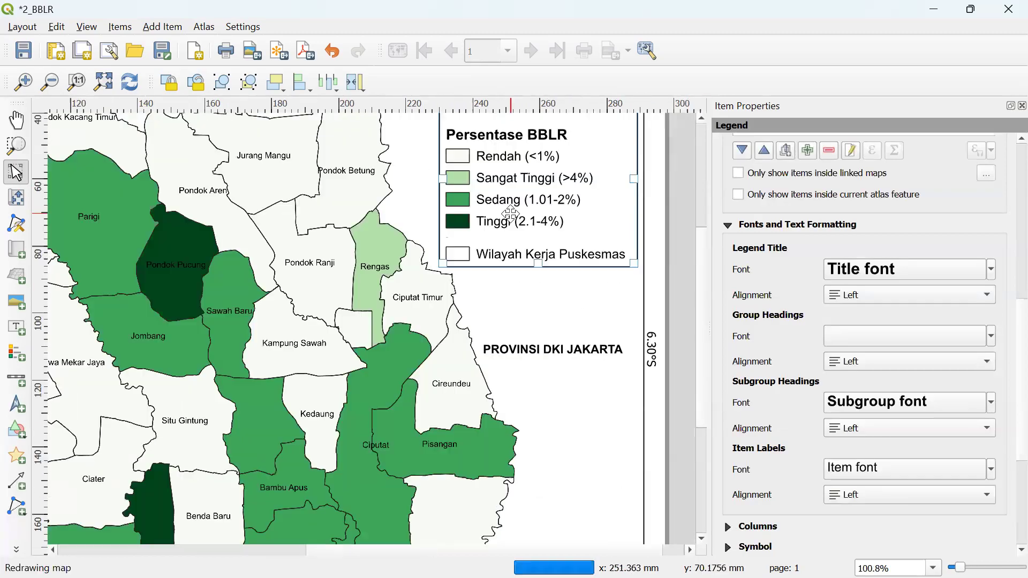
scroll(703, 220, up, 3)
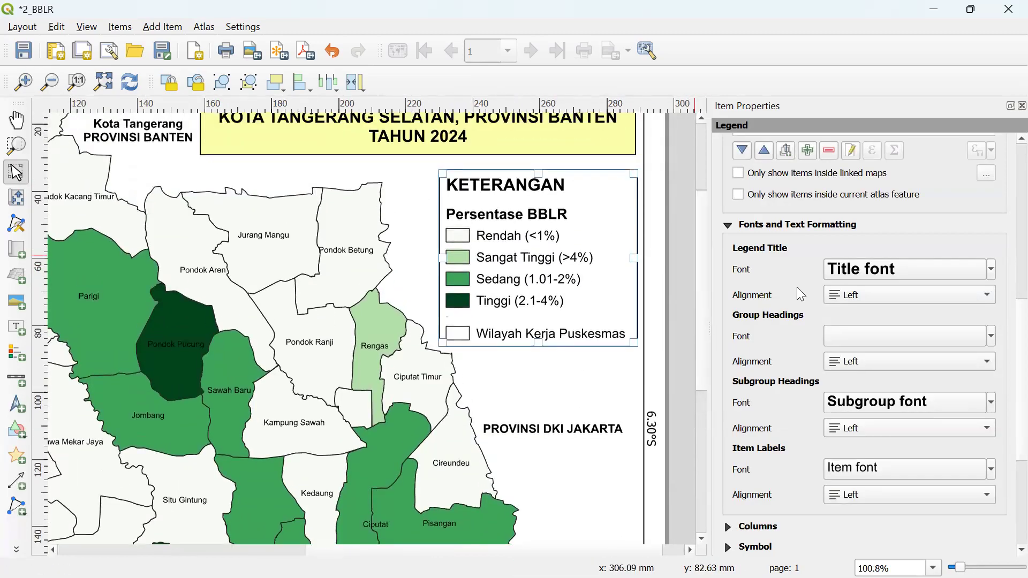
click(869, 336)
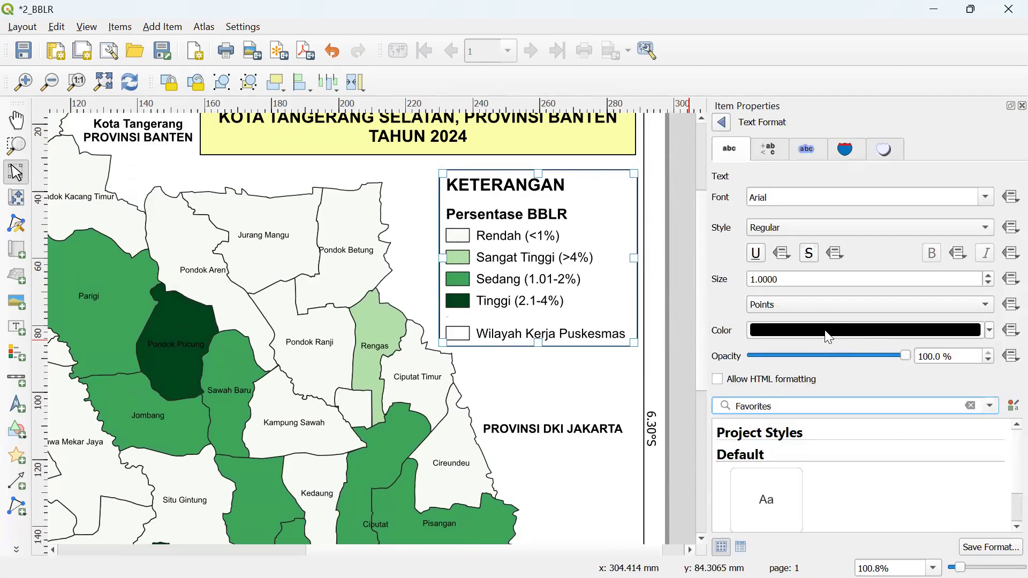
click(723, 120)
drag(526, 321, 528, 320)
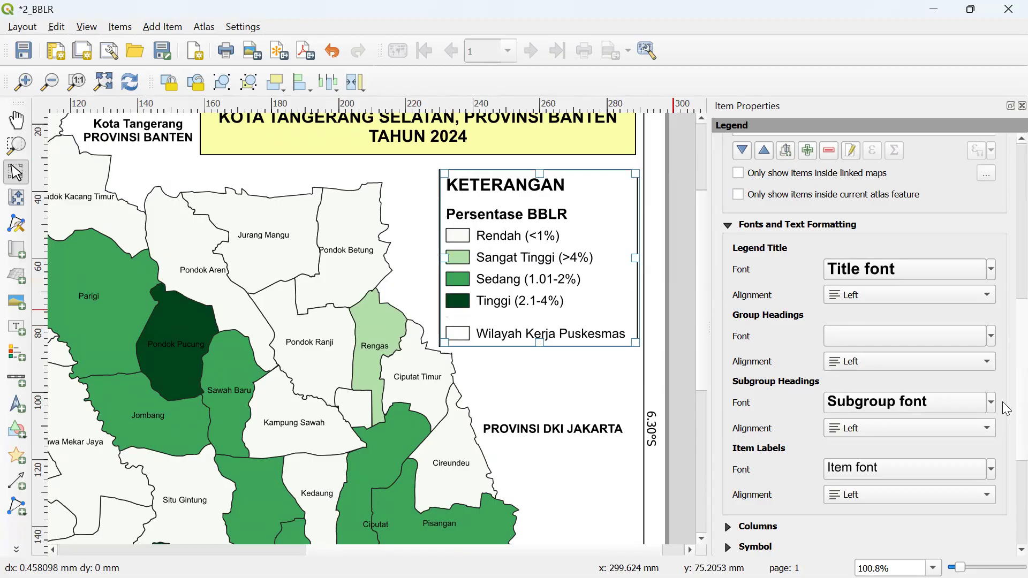
scroll(1006, 428, down, 5)
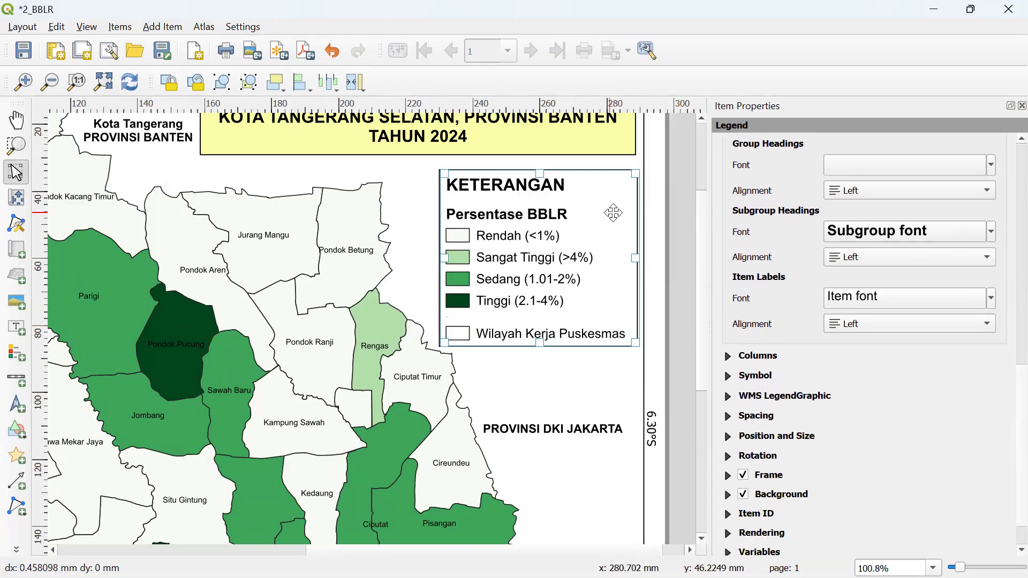
scroll(1007, 392, up, 10)
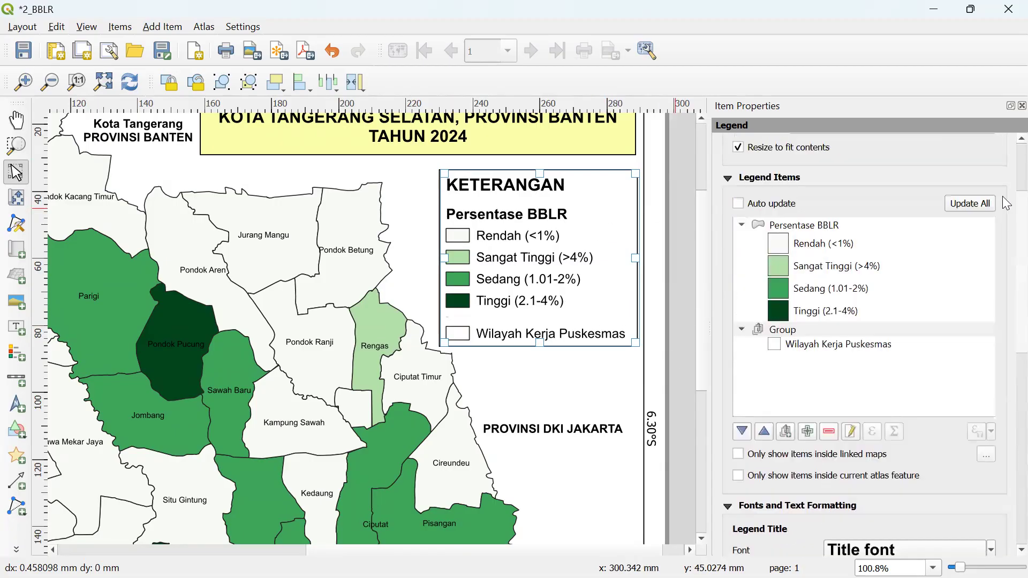
- Delete the 'Group' label from the legend group and nudge the legend back into place
click(805, 389)
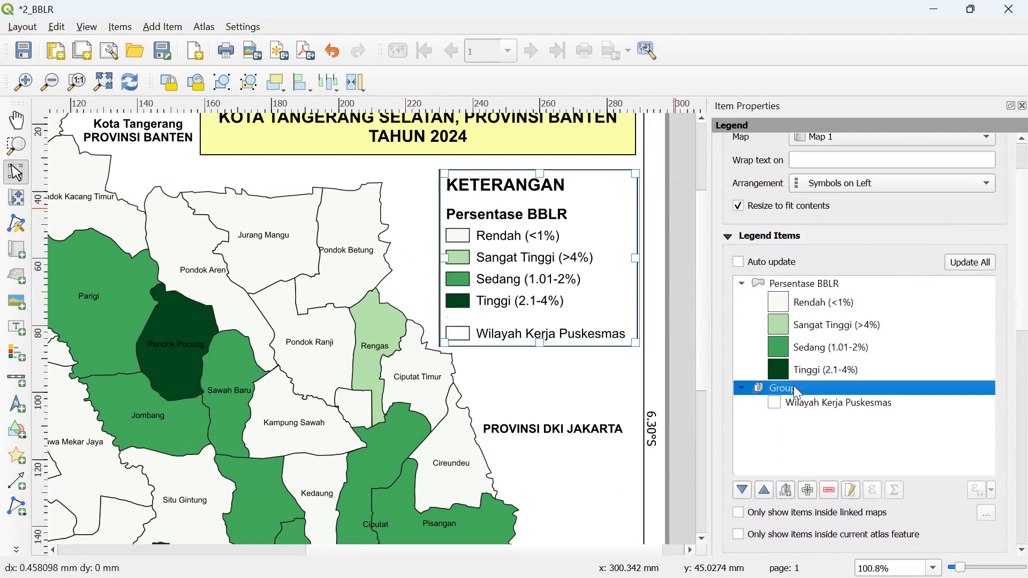
click(851, 491)
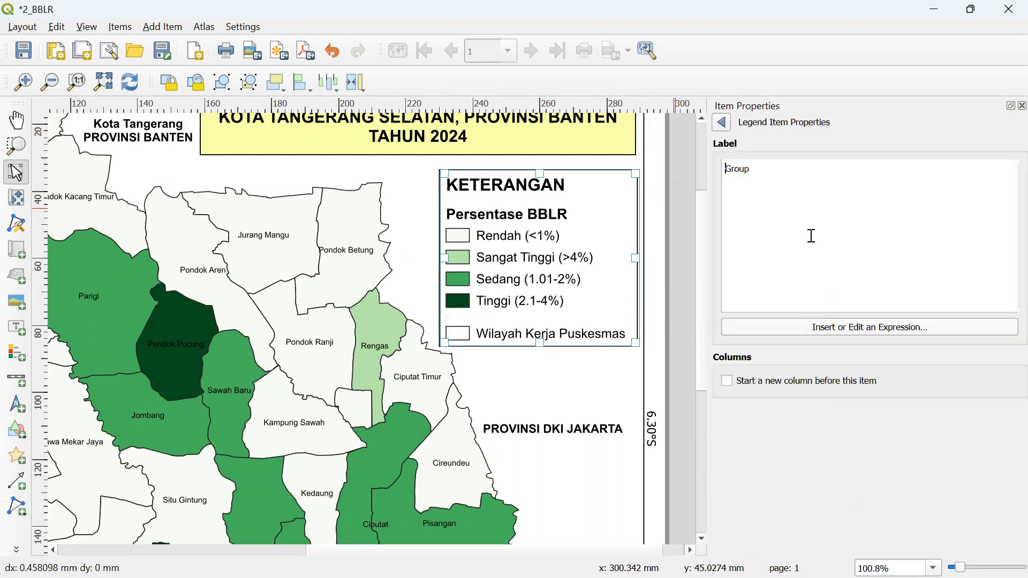
drag(790, 172, 673, 166)
key(BackSpace)
click(723, 123)
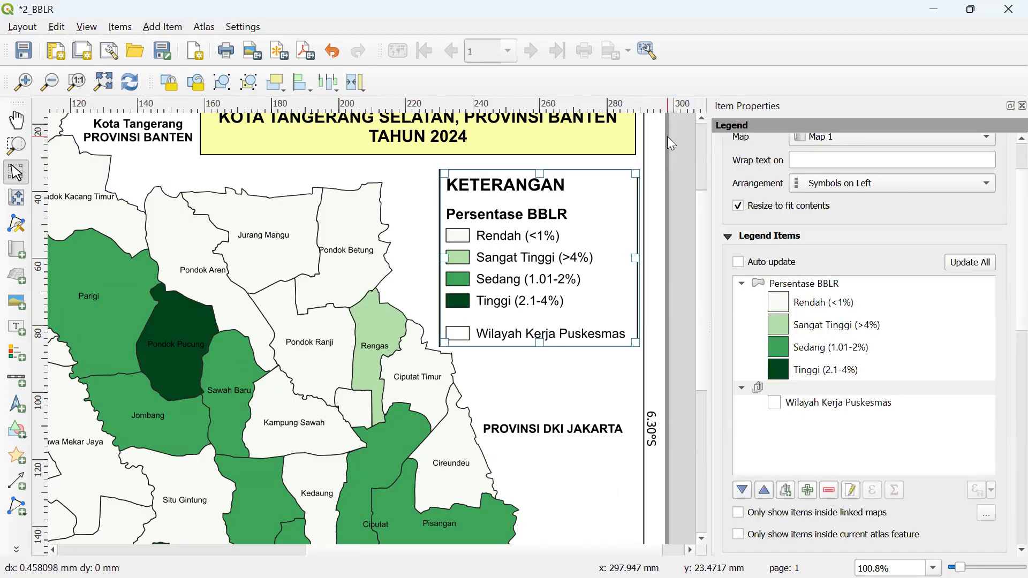
drag(599, 196, 595, 197)
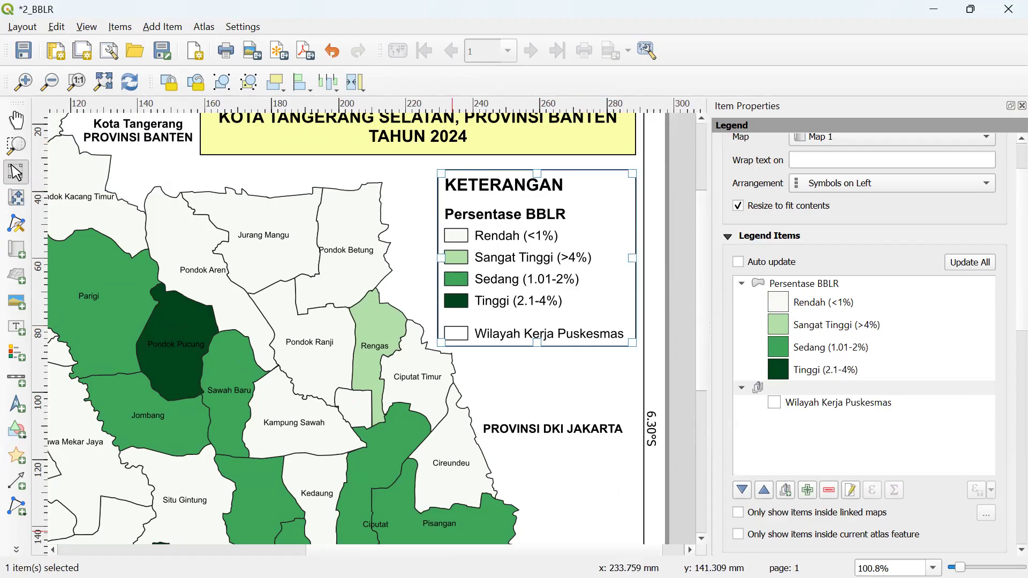
click(33, 549)
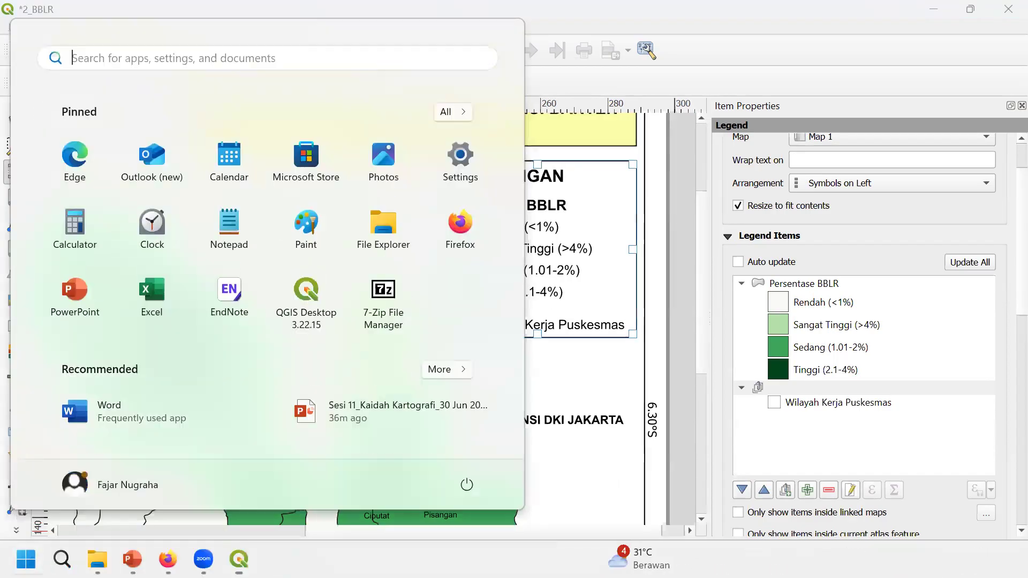
- Switch to the 3_KK Akses Sanitasi Baik layout and zoom to its legend
mouse_move(353, 549)
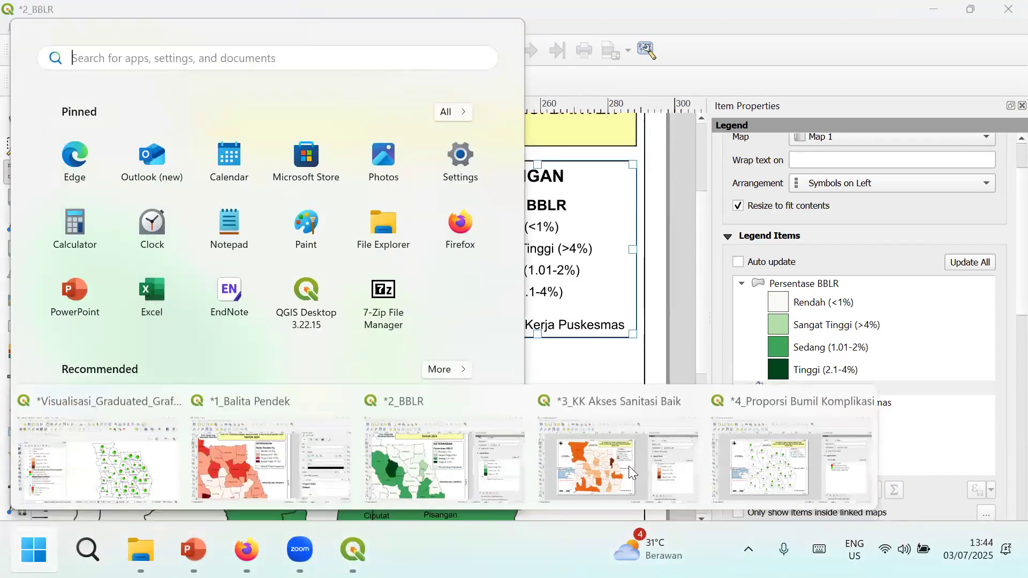
click(592, 474)
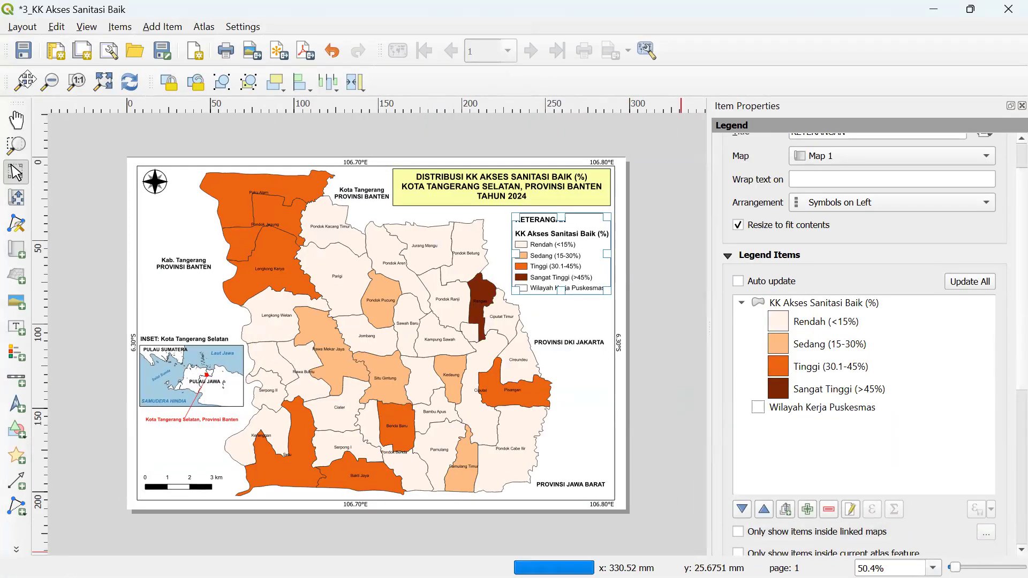
click(21, 83)
drag(428, 550, 568, 551)
drag(701, 344, 702, 295)
- Add a new legend group and move Wilayah Kerja Puskesmas into it
click(814, 405)
click(801, 449)
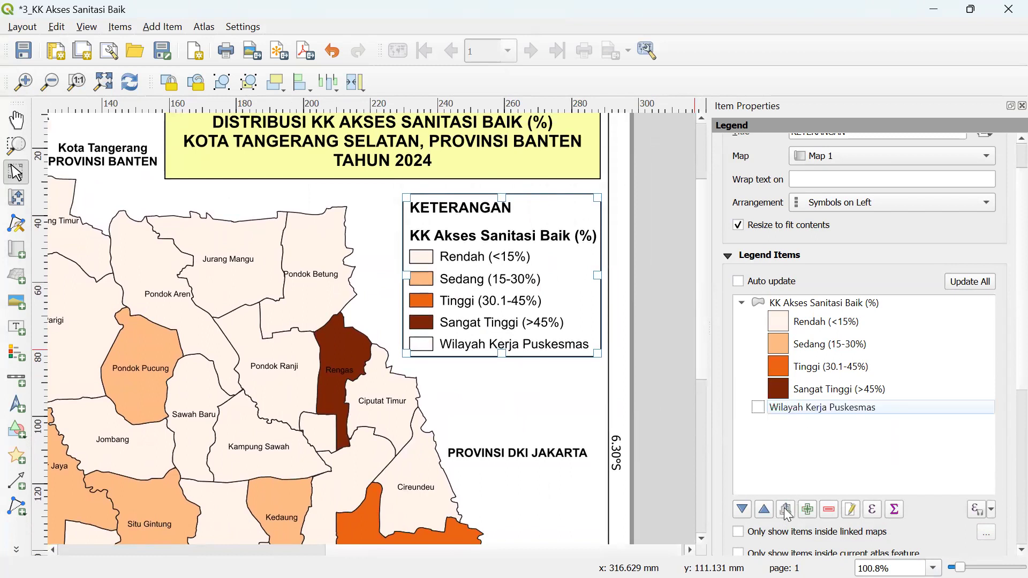
click(787, 510)
click(798, 410)
mouse_move(801, 416)
mouse_down()
mouse_move(805, 436)
mouse_move(800, 428)
mouse_up()
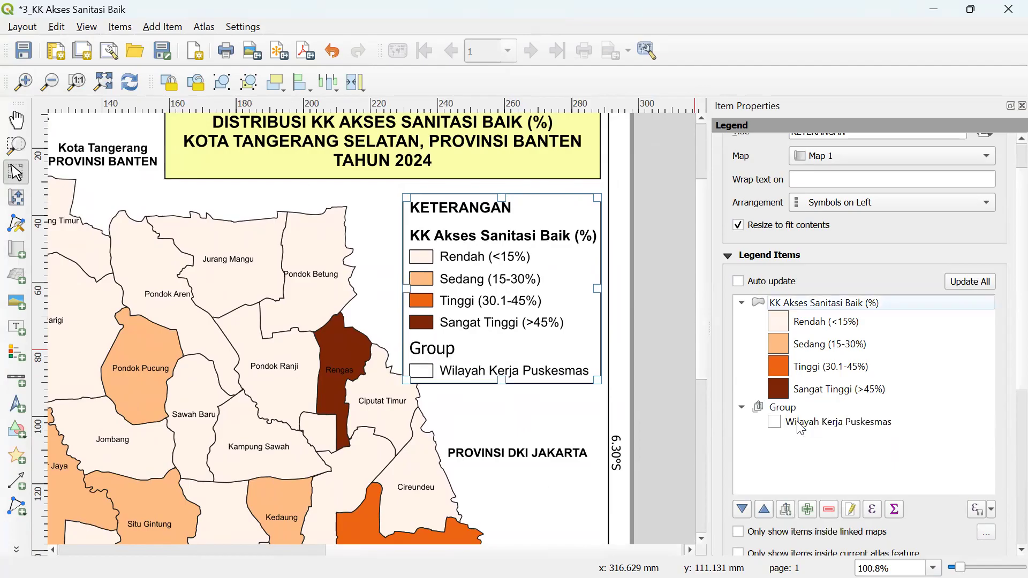
click(798, 408)
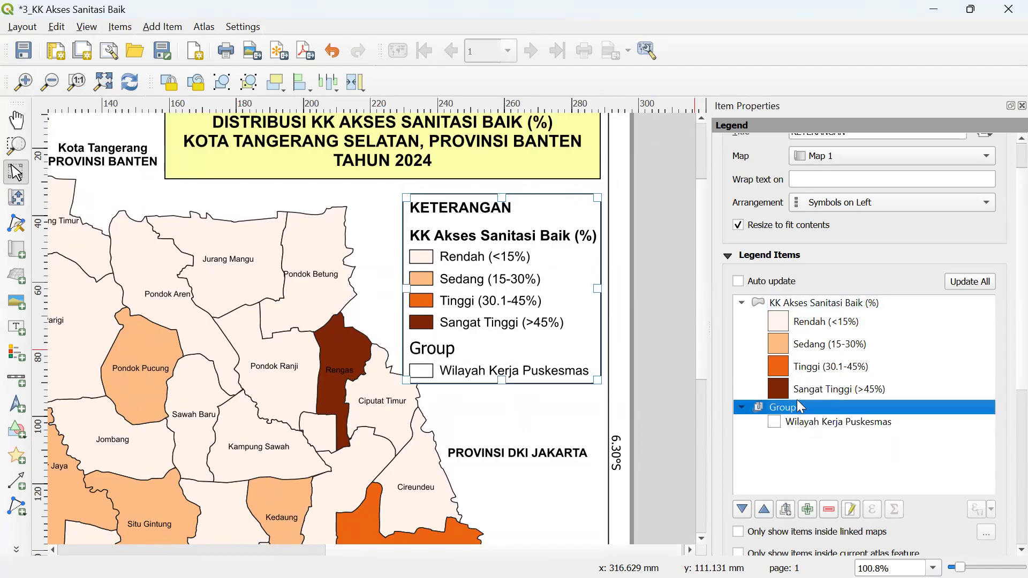
click(1003, 385)
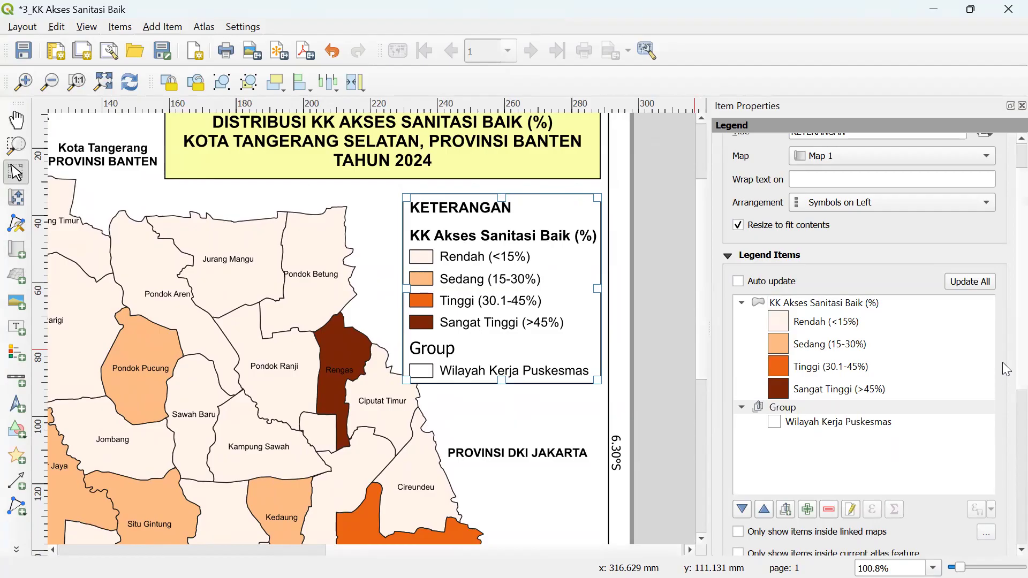
scroll(1002, 374, down, 4)
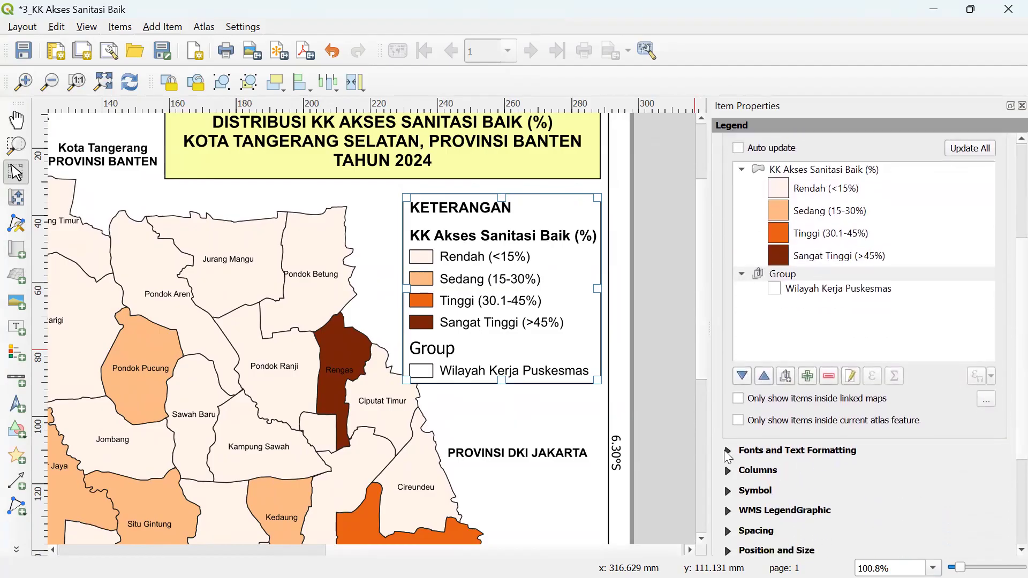
- Set the group heading font to Arial at 1 pt
click(728, 451)
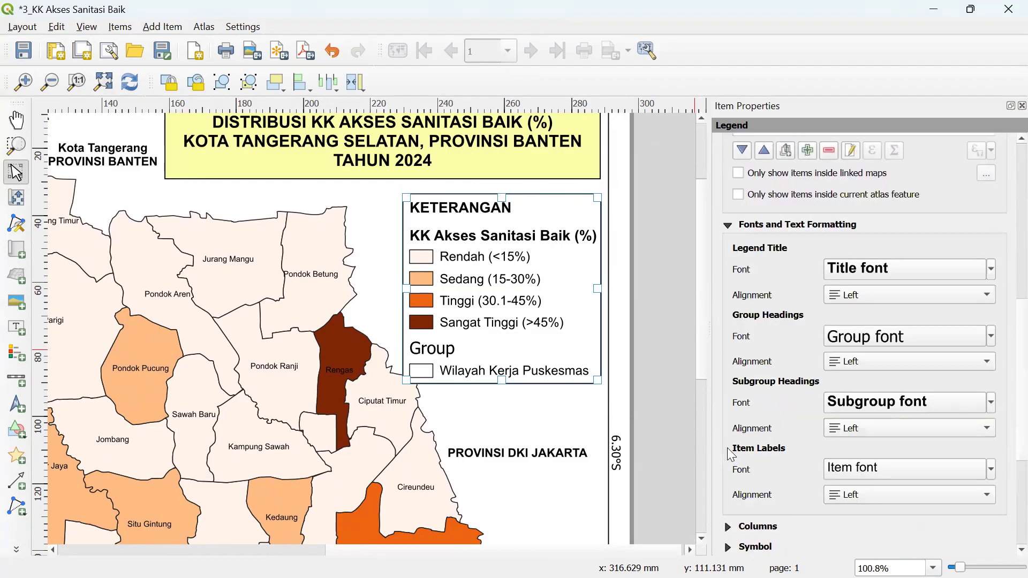
click(856, 341)
drag(830, 197, 708, 188)
text(a)
drag(789, 278, 718, 284)
text(1)
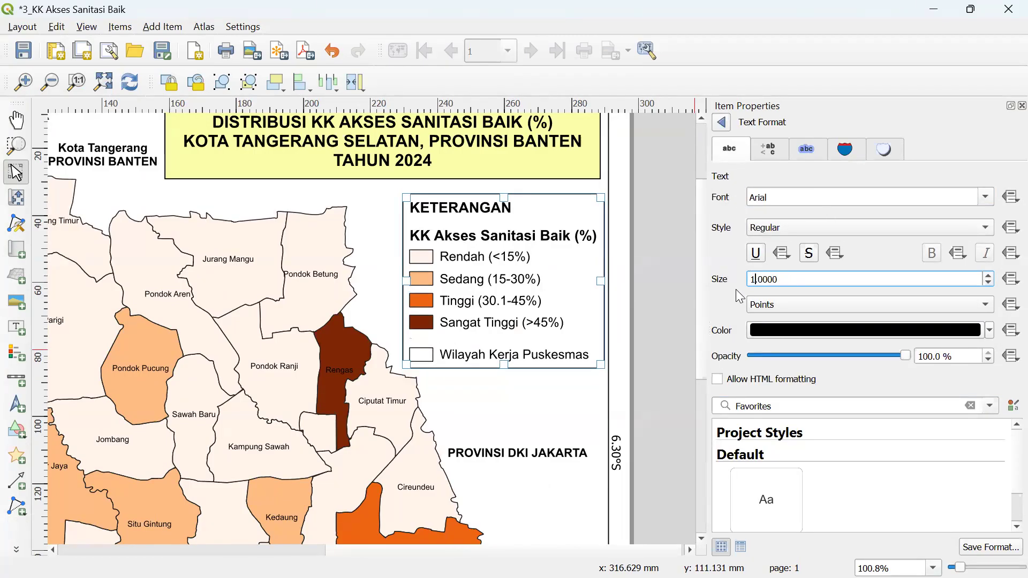
click(722, 123)
- Delete the 'Group' label text from the legend group
scroll(1006, 354, down, 3)
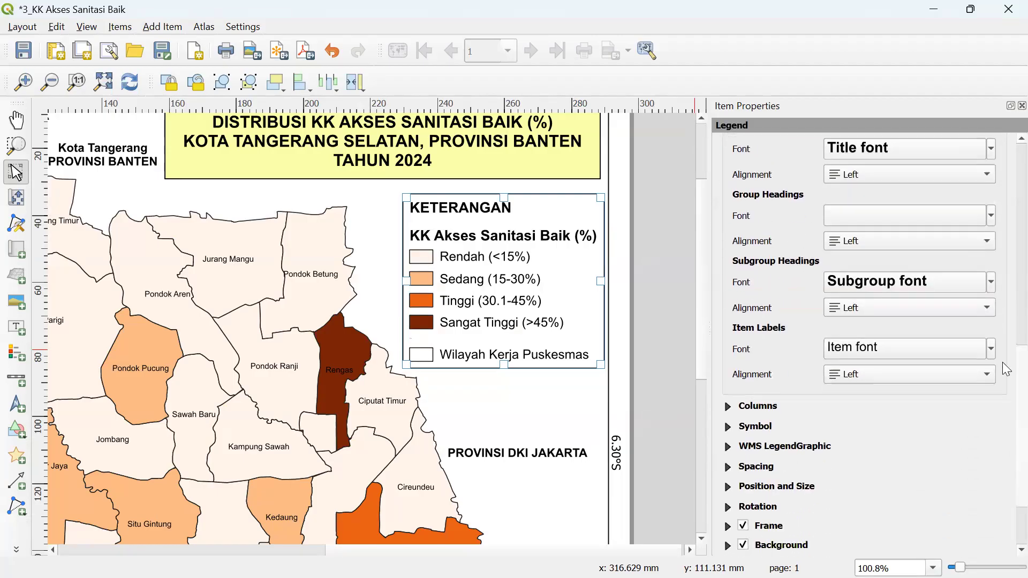
scroll(1007, 358, up, 2)
scroll(1004, 353, up, 5)
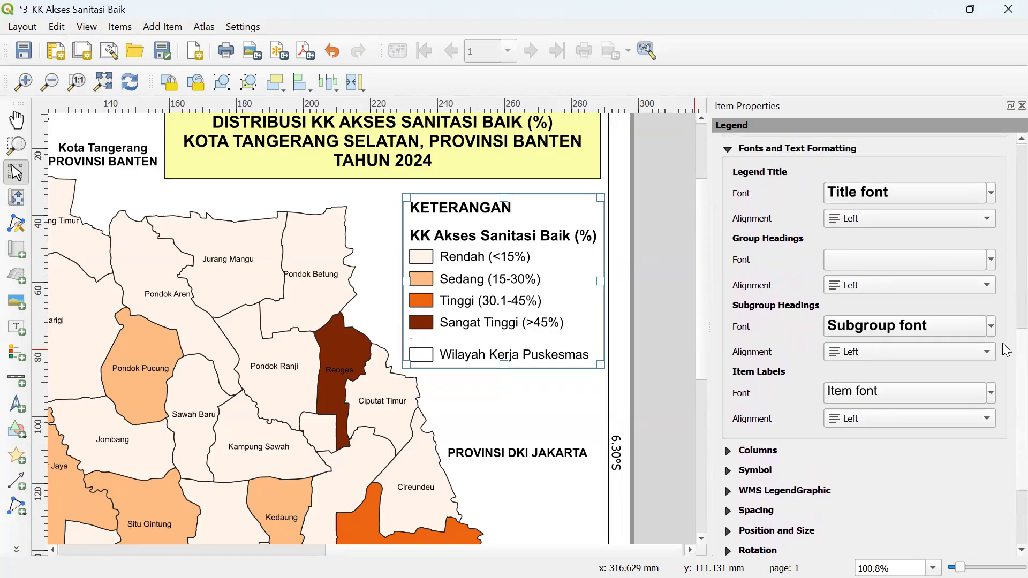
click(832, 231)
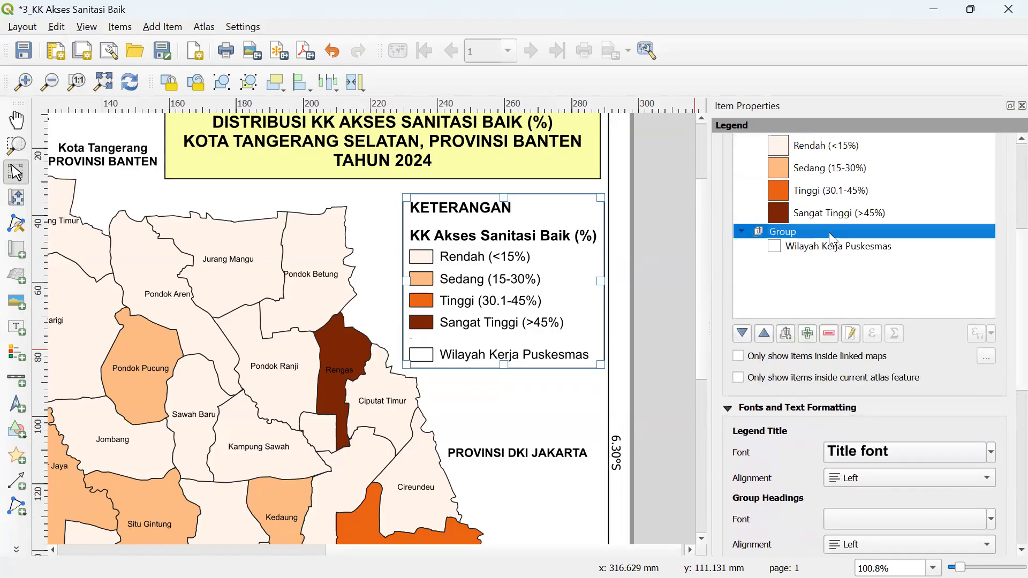
click(852, 334)
drag(798, 179, 686, 163)
key(BackSpace)
click(721, 123)
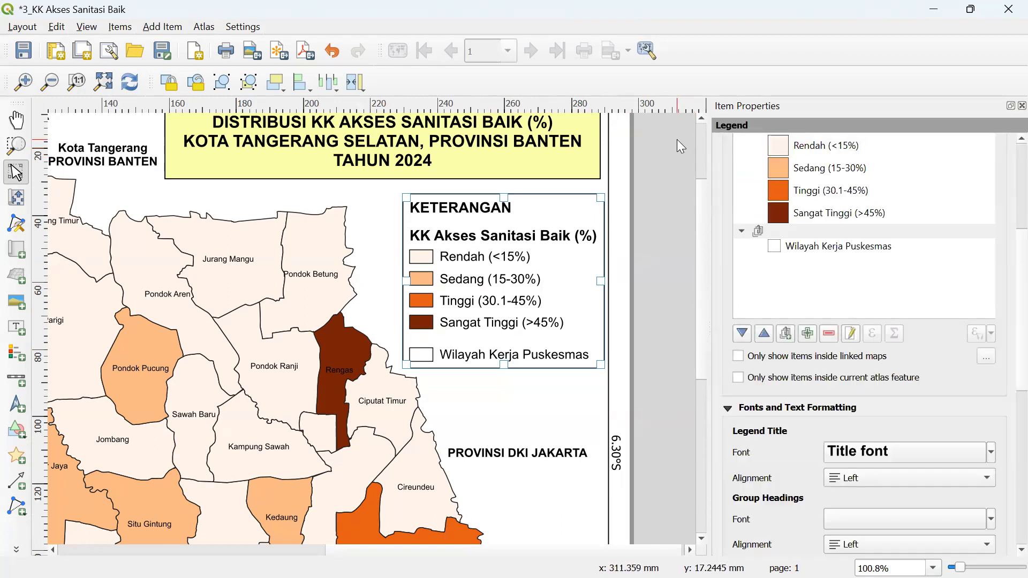
- Switch to the 4_Proporsi Bumil Komplikasi layout window
key(super)
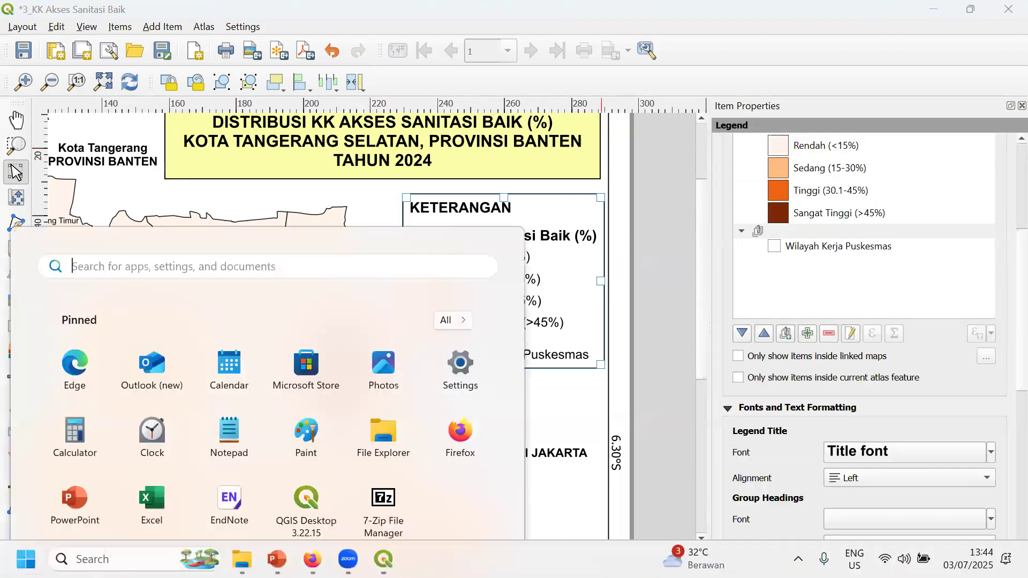
mouse_move(384, 559)
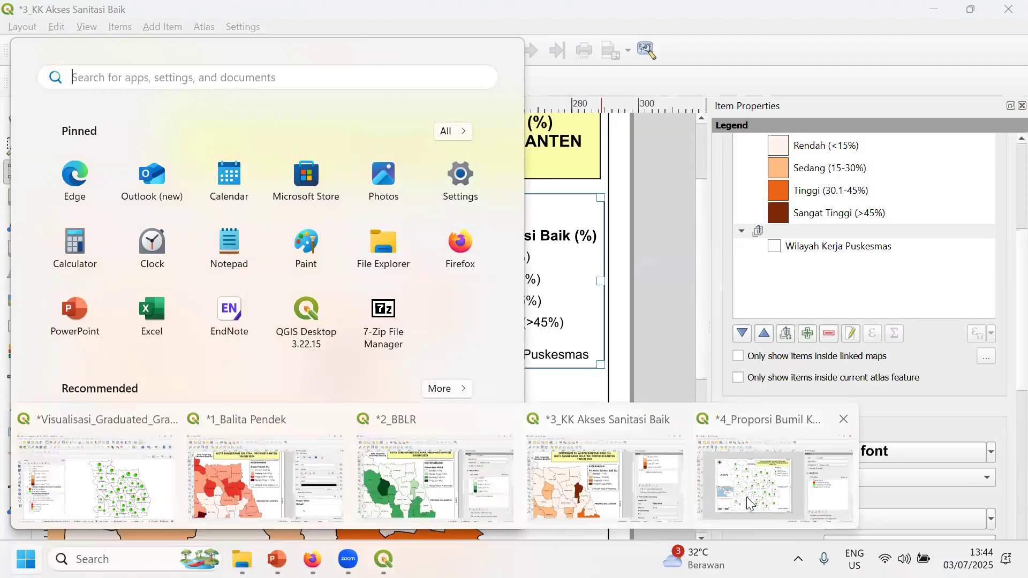
click(730, 504)
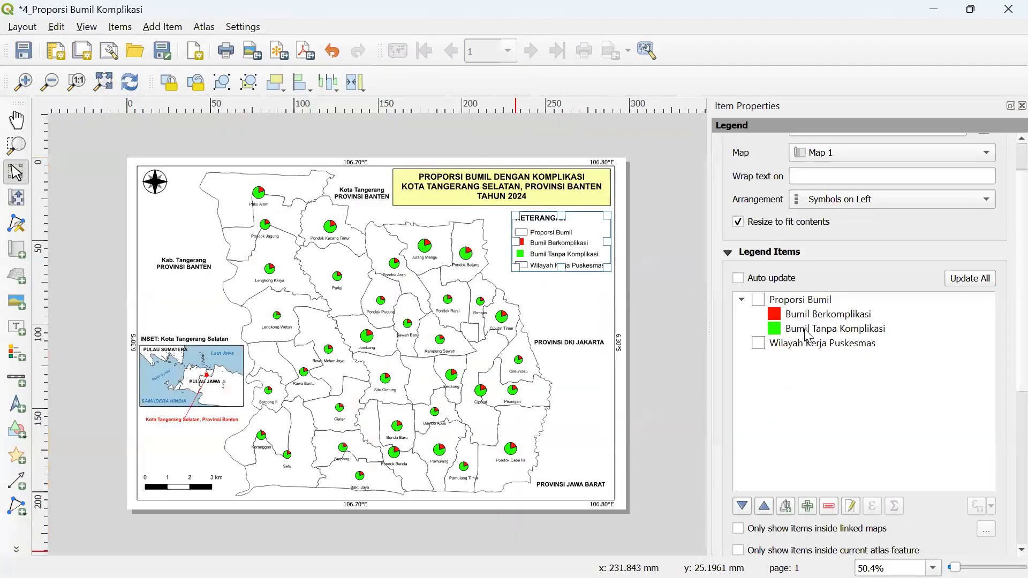
- Add a new legend group and nest Wilayah Kerja Puskesmas inside it
click(815, 346)
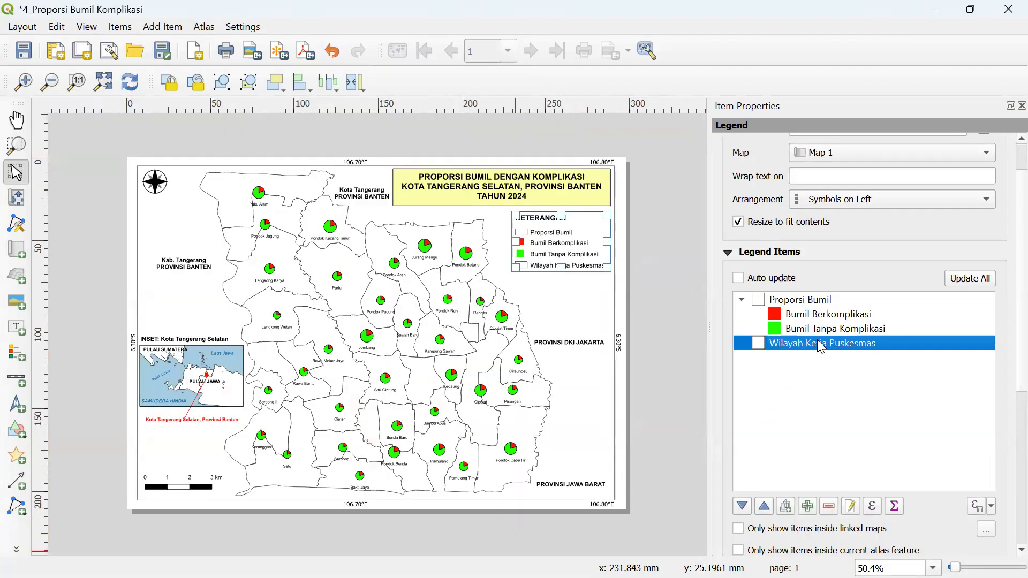
click(782, 394)
click(787, 507)
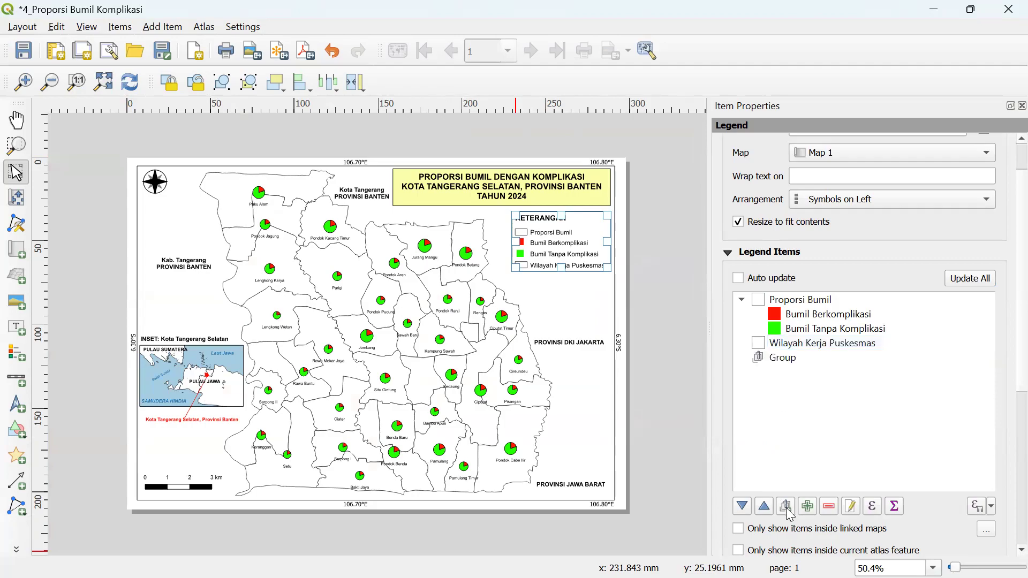
drag(800, 343, 802, 362)
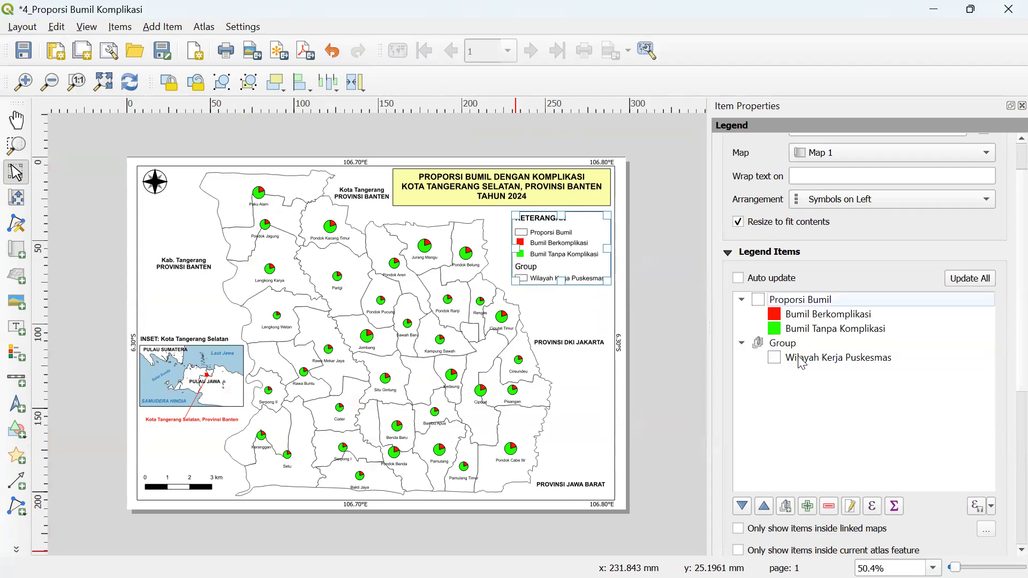
click(801, 347)
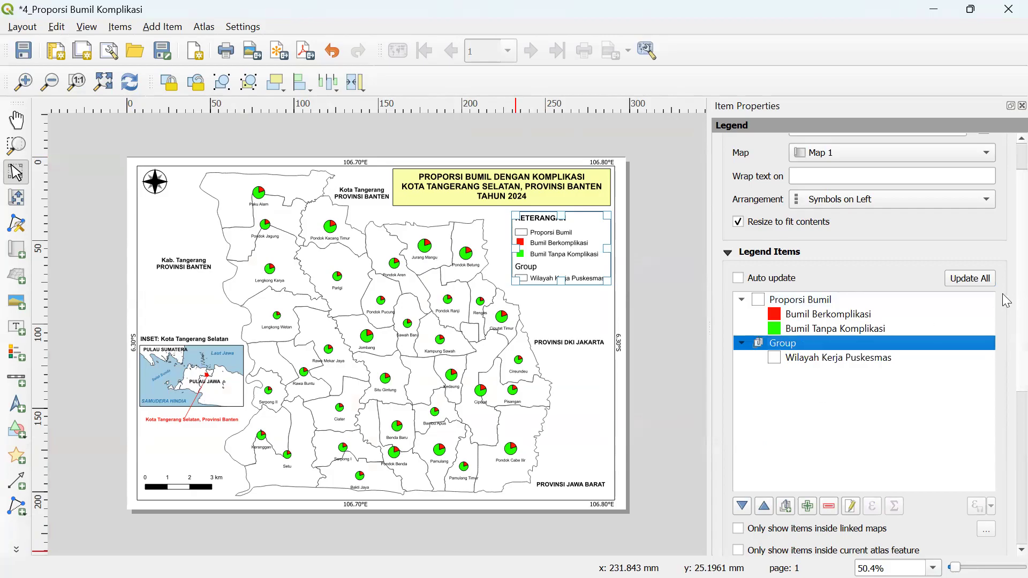
scroll(1003, 404, down, 5)
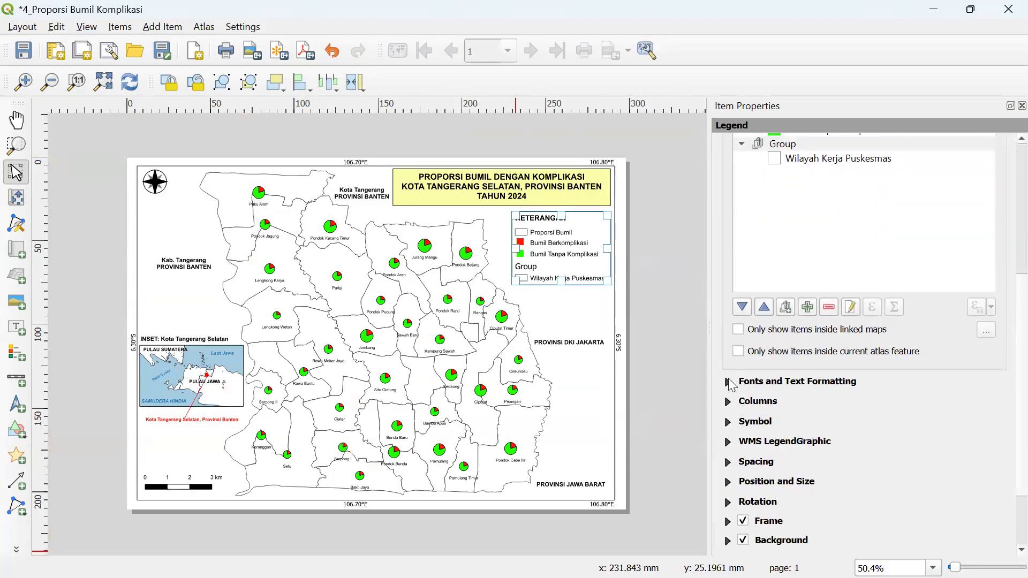
- Set the legend's group heading font to Arial at size 1
click(730, 381)
click(849, 342)
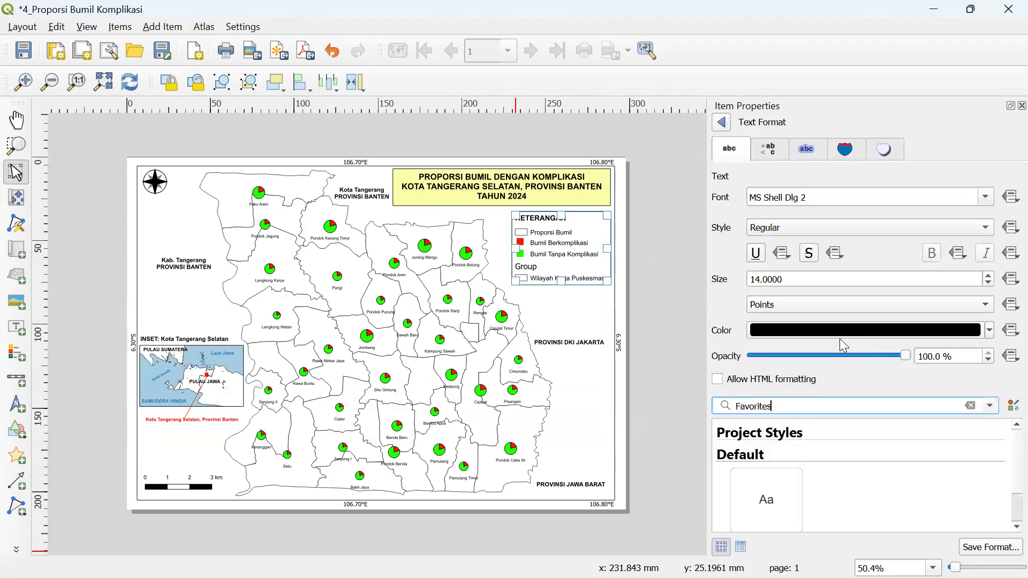
drag(818, 196, 699, 188)
text(arial)
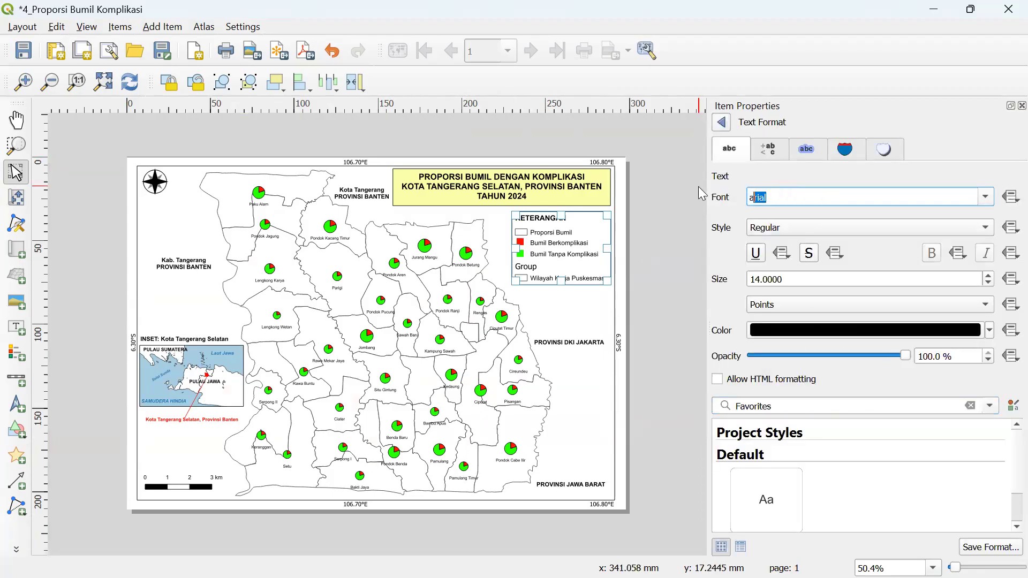
double_click(755, 279)
text(1)
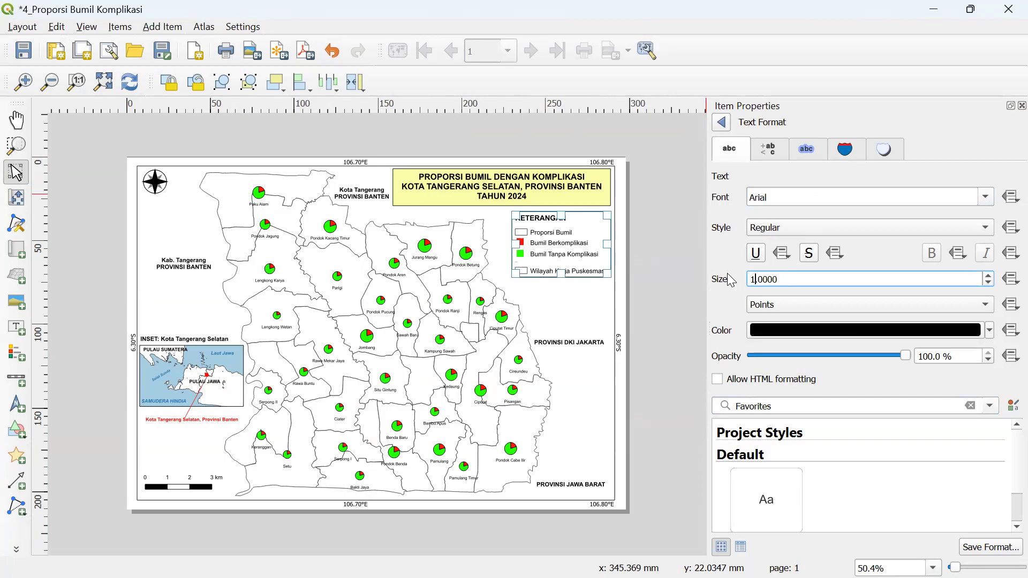
- Open the Group legend entry's properties and select its label text
click(722, 123)
scroll(1007, 350, up, 10)
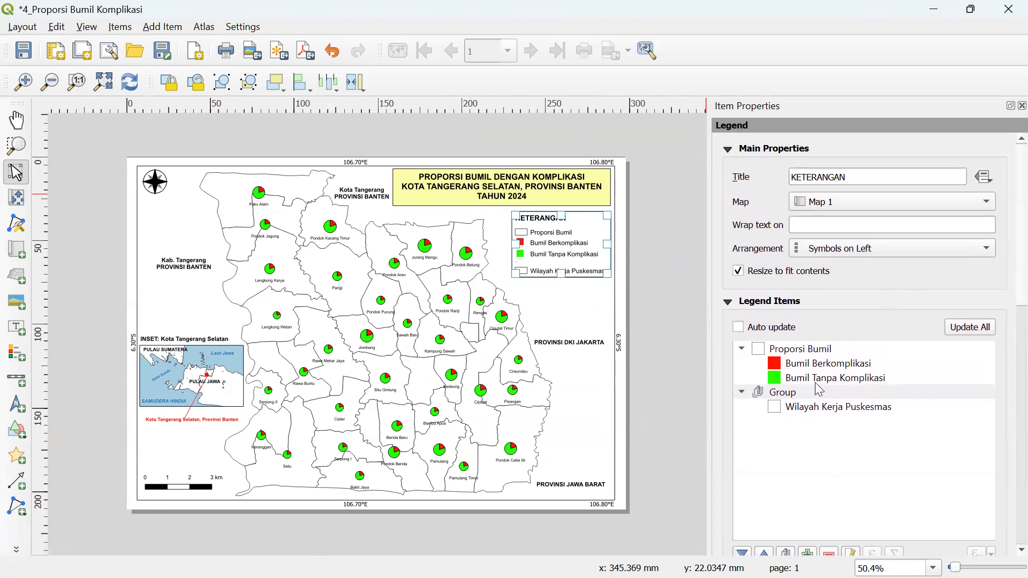
click(814, 396)
click(849, 553)
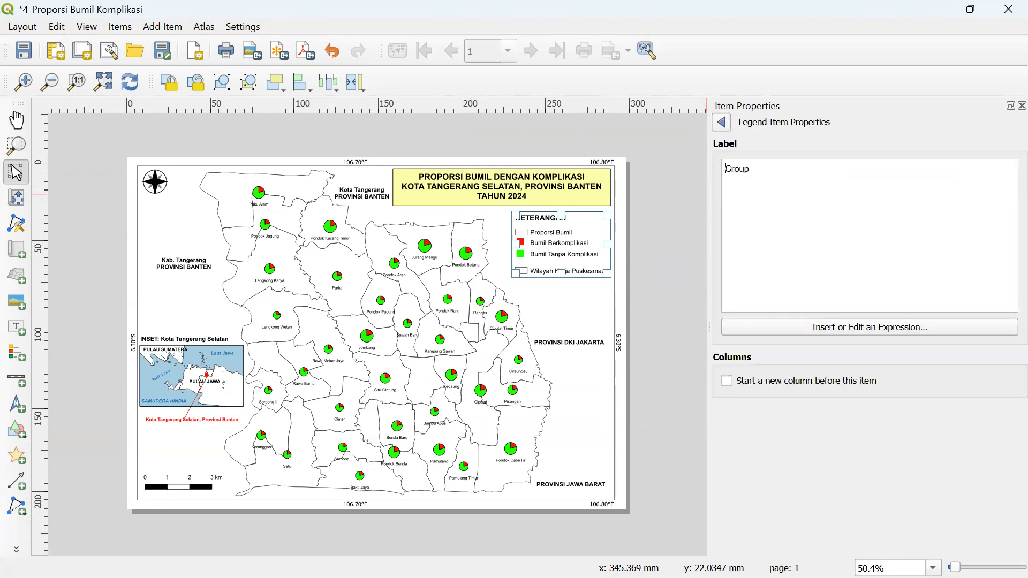
key(ctrl+a)
- Clear the Group label, then inspect the legend's Proporsi Bumil and Bumil Berkomplikasi entries
key(BackSpace)
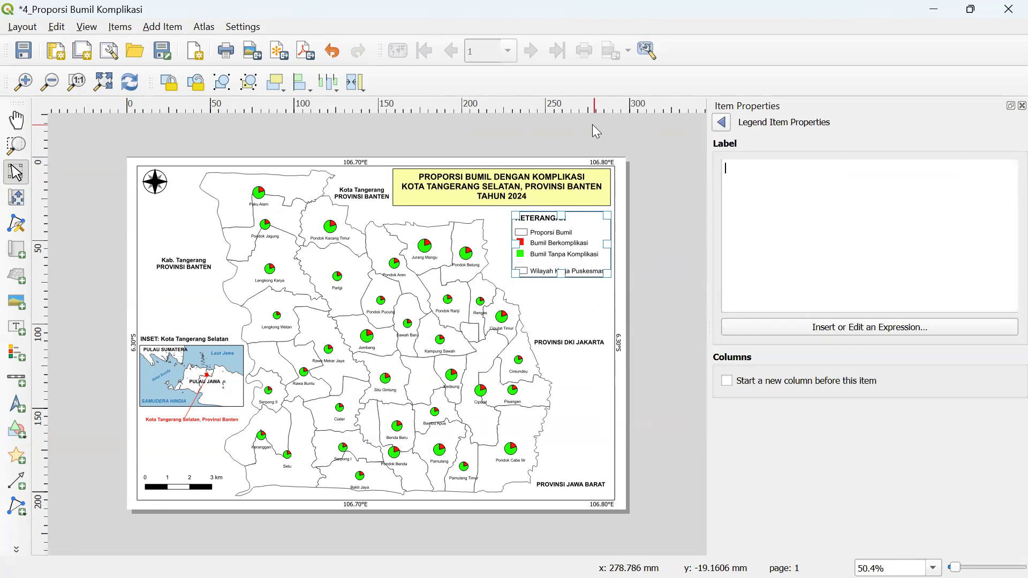
click(722, 122)
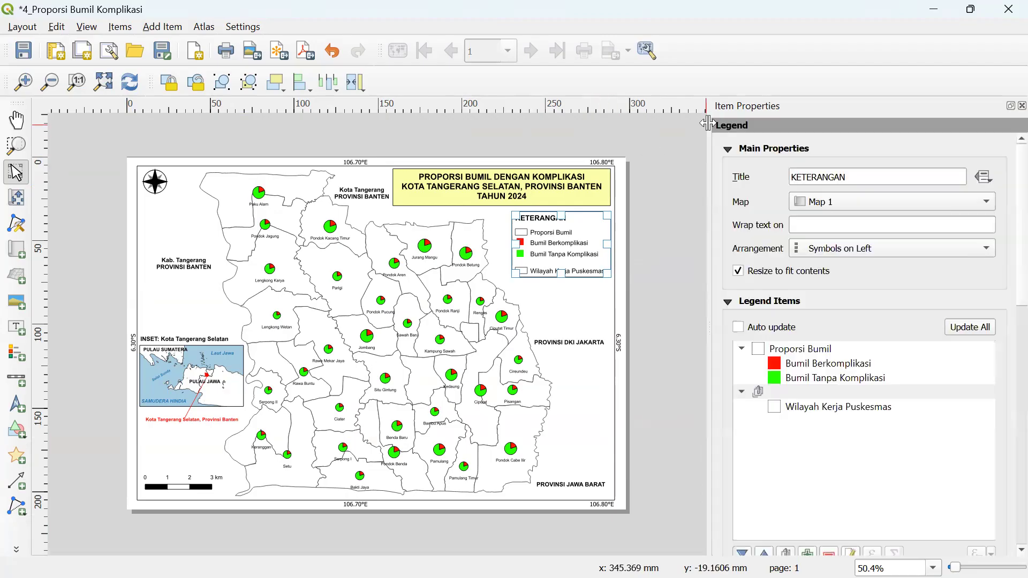
click(643, 309)
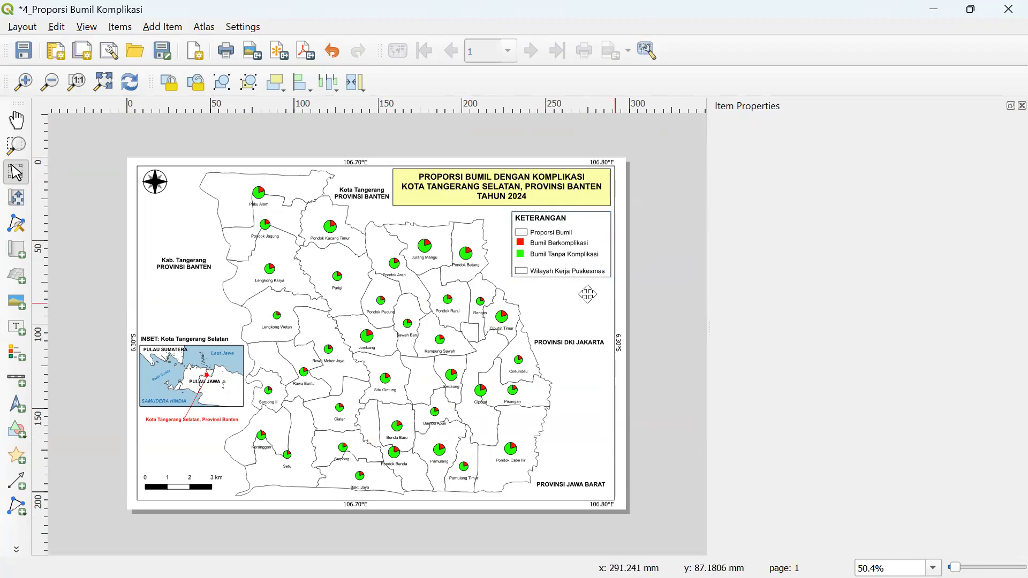
click(573, 248)
click(788, 350)
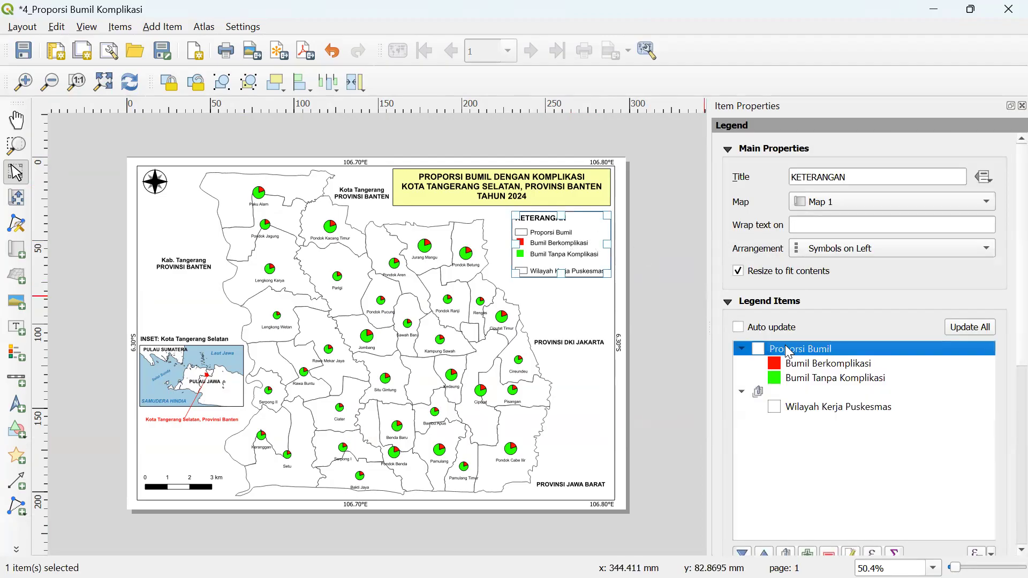
click(801, 365)
mouse_move(795, 381)
mouse_down()
mouse_move(798, 401)
mouse_move(798, 371)
mouse_up()
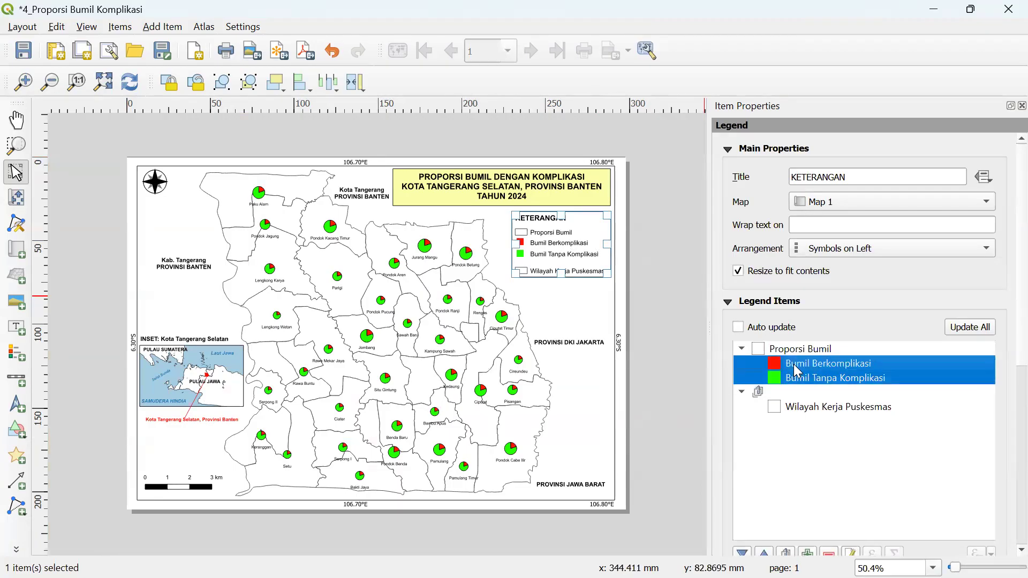
click(792, 471)
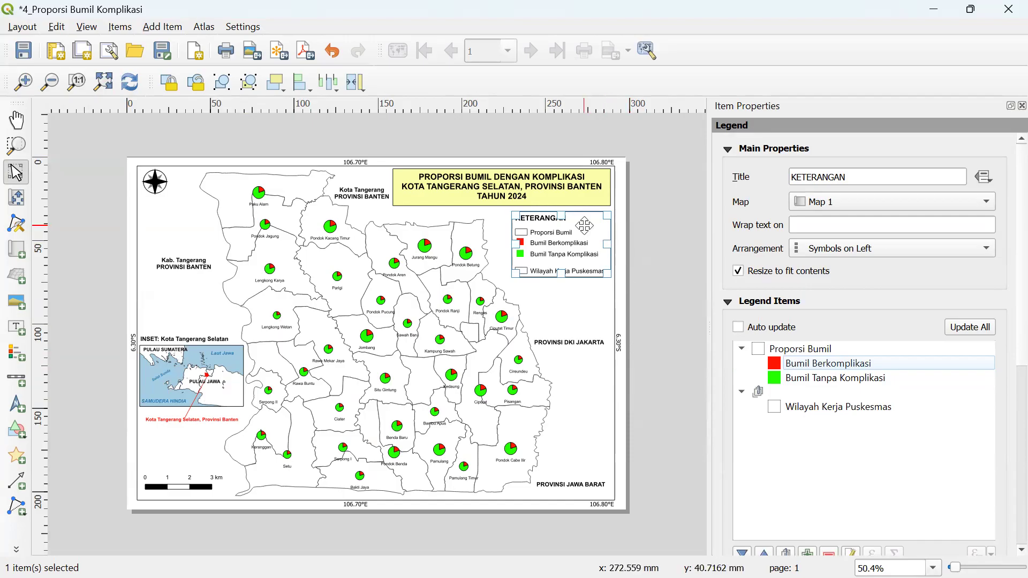
- Check the Kab. Tangerang label and main map item, then open the Add Item menu
click(659, 225)
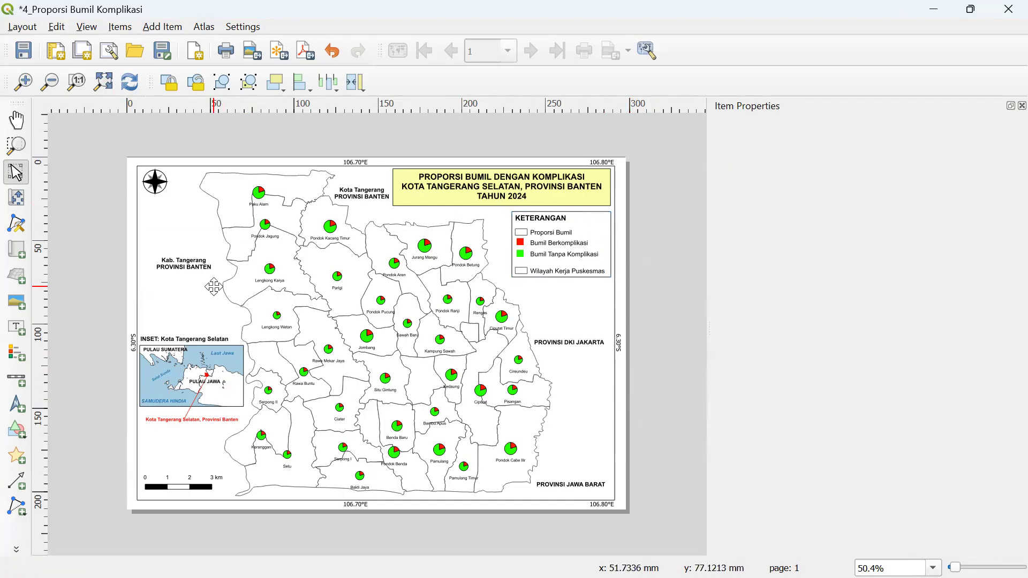
click(201, 277)
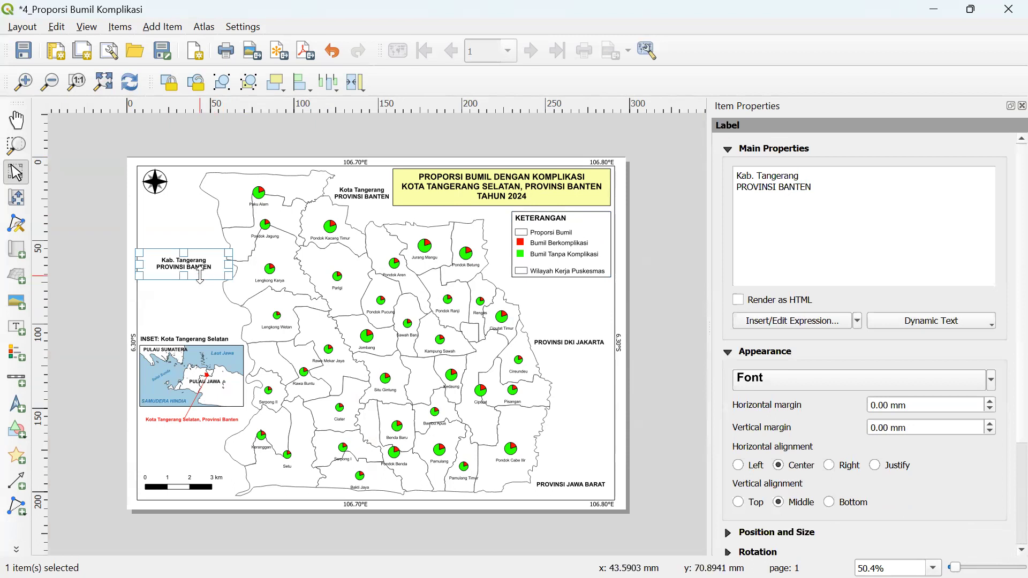
click(196, 303)
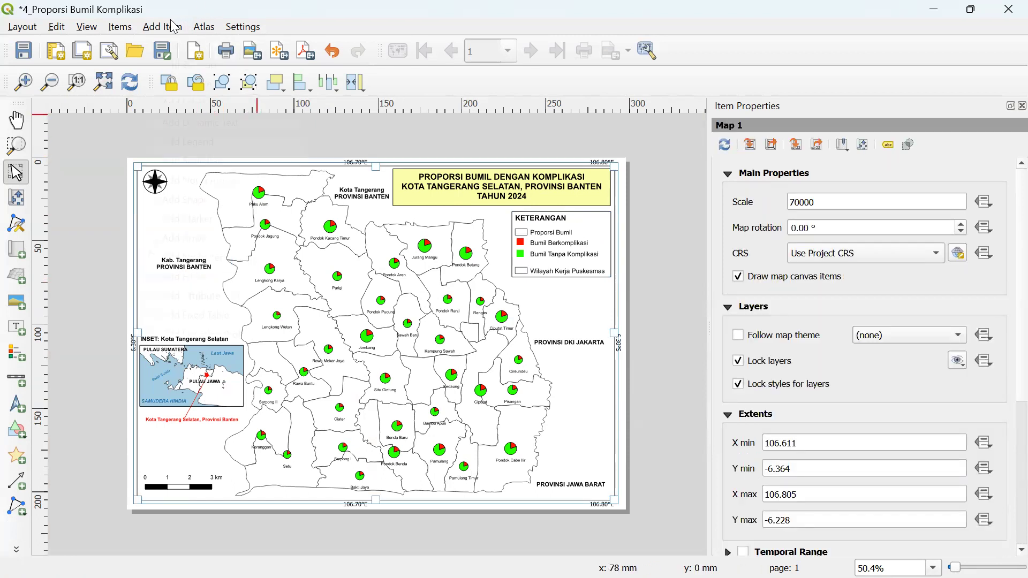
click(174, 27)
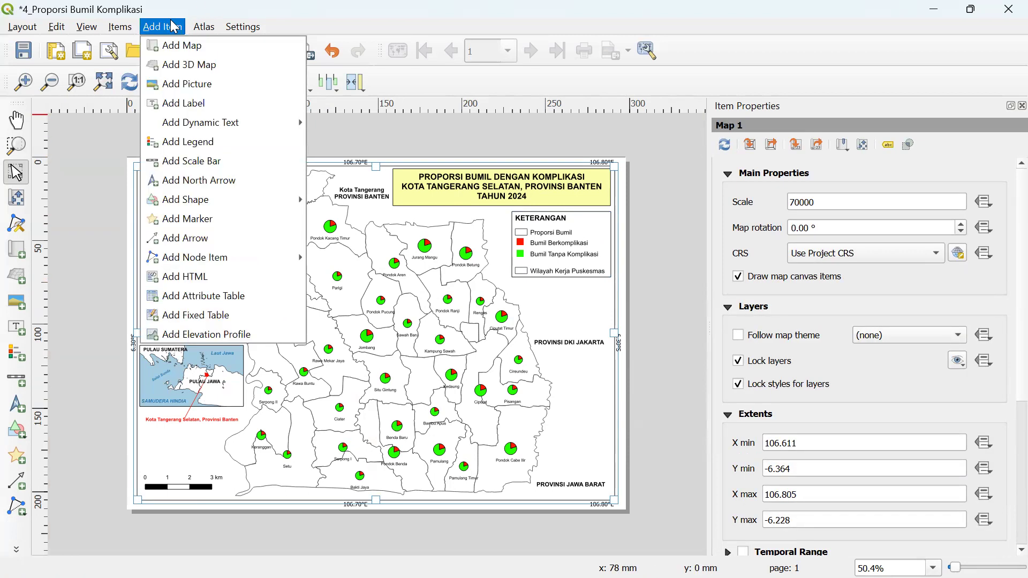
- Draw a new text label box below the legend and replace its text with 'Nama'
click(196, 103)
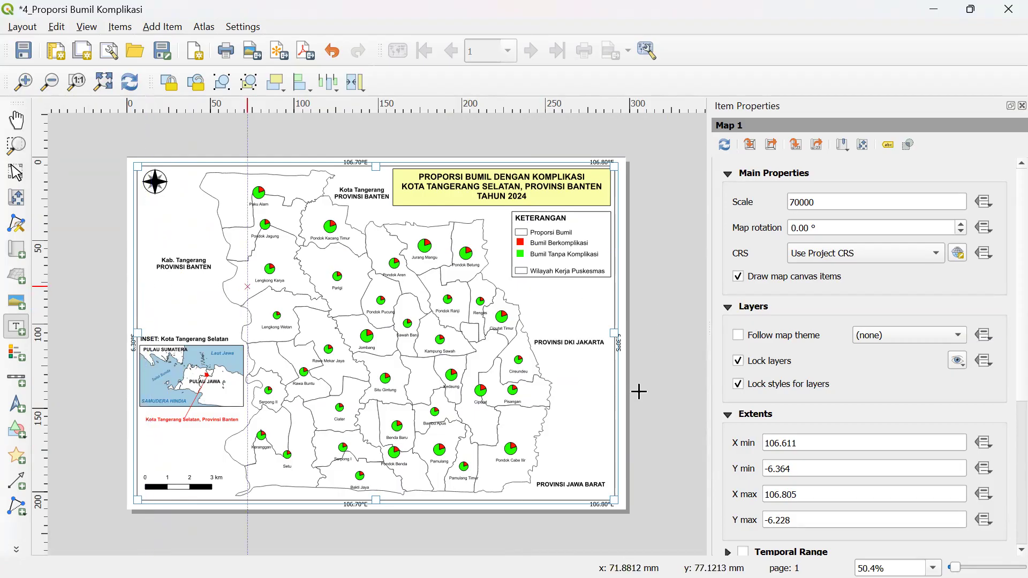
drag(527, 287, 606, 305)
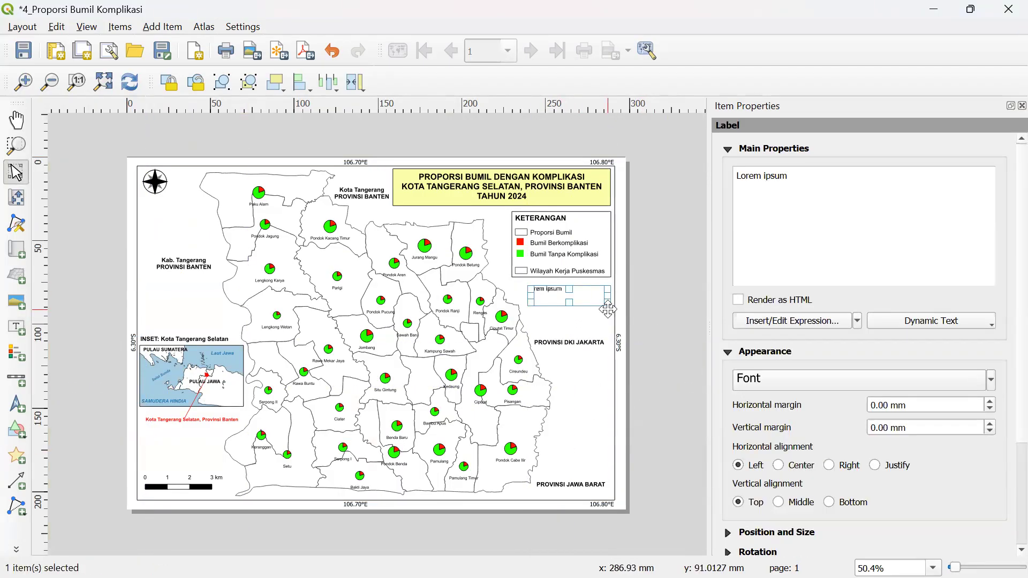
key(ctrl+a)
text(Nama)
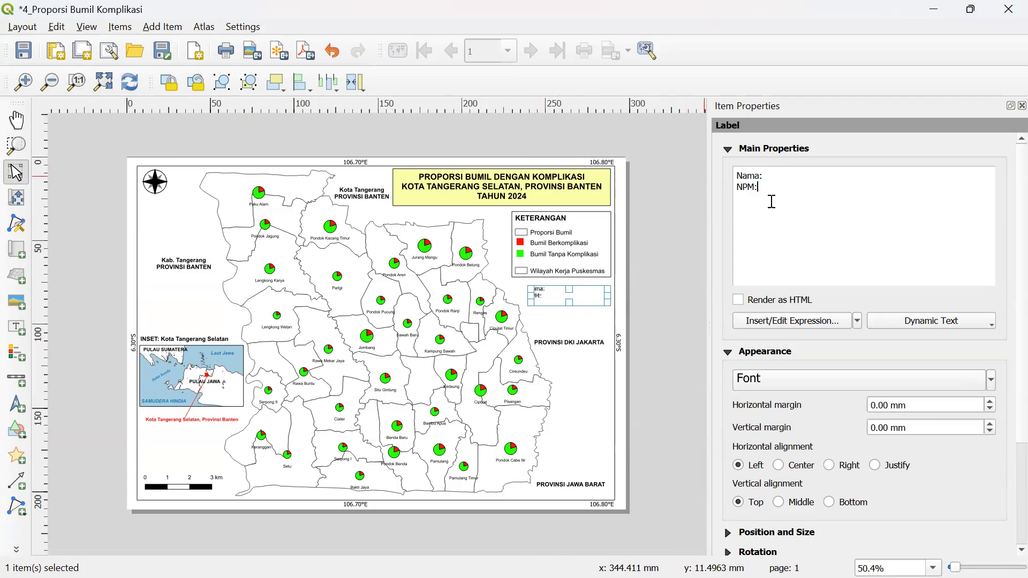
click(16, 85)
drag(452, 550, 568, 551)
- Fill the label with the author's name and a second 'NPM:' line with the student number
click(812, 174)
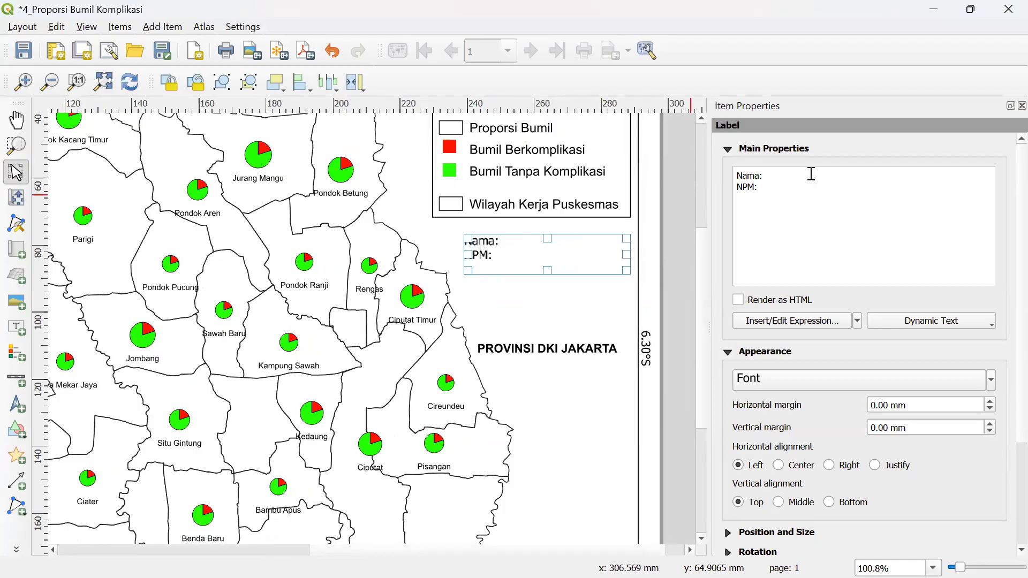
key(BackSpace)
key(BackSpace)
key(BackSpace)
key(BackSpace)
key(BackSpace)
key(BackSpace)
key(BackSpace)
key(BackSpace)
key(Return)
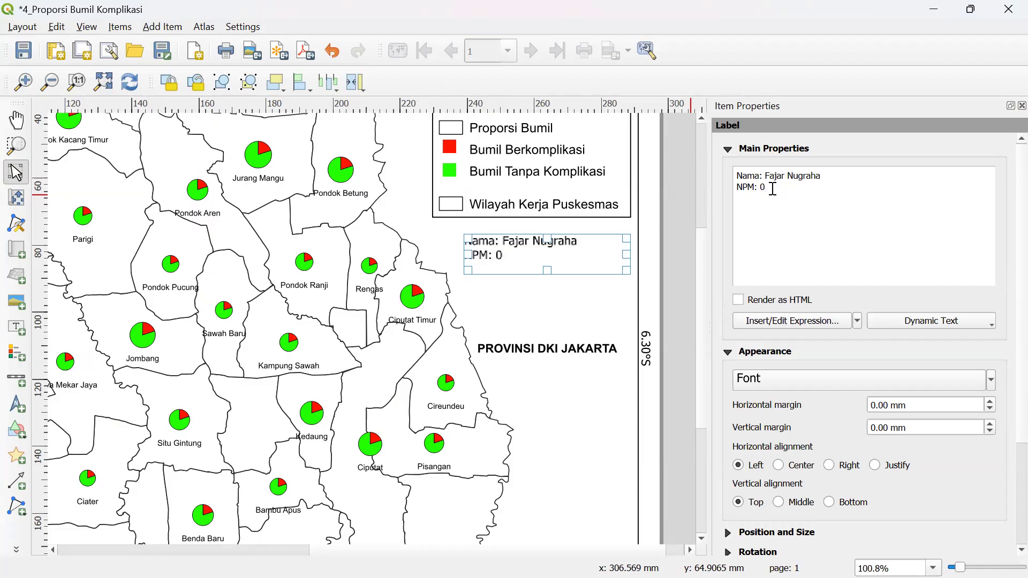
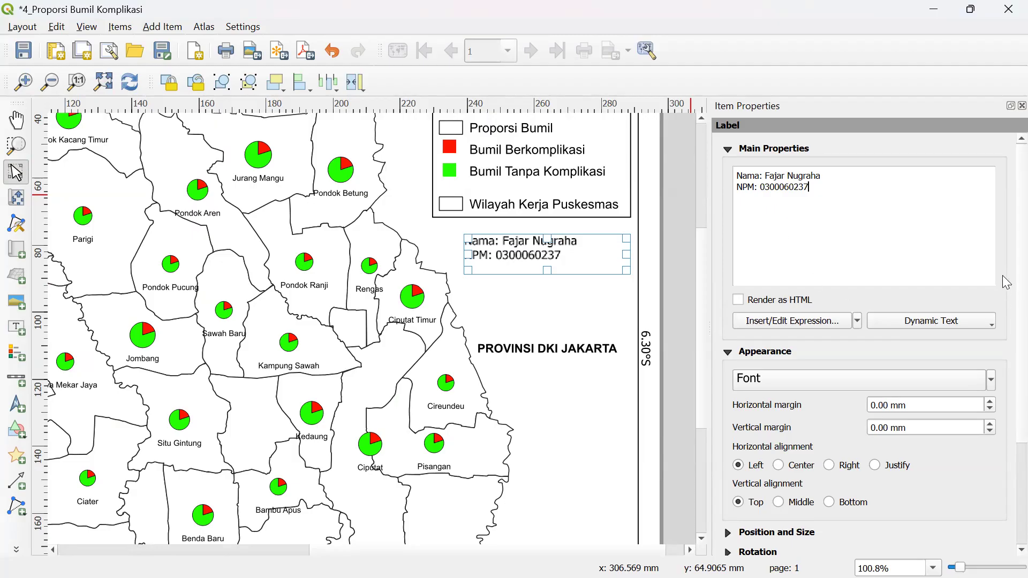
- Turn on a frame around the Nama/NPM label
scroll(1007, 290, down, 5)
click(752, 427)
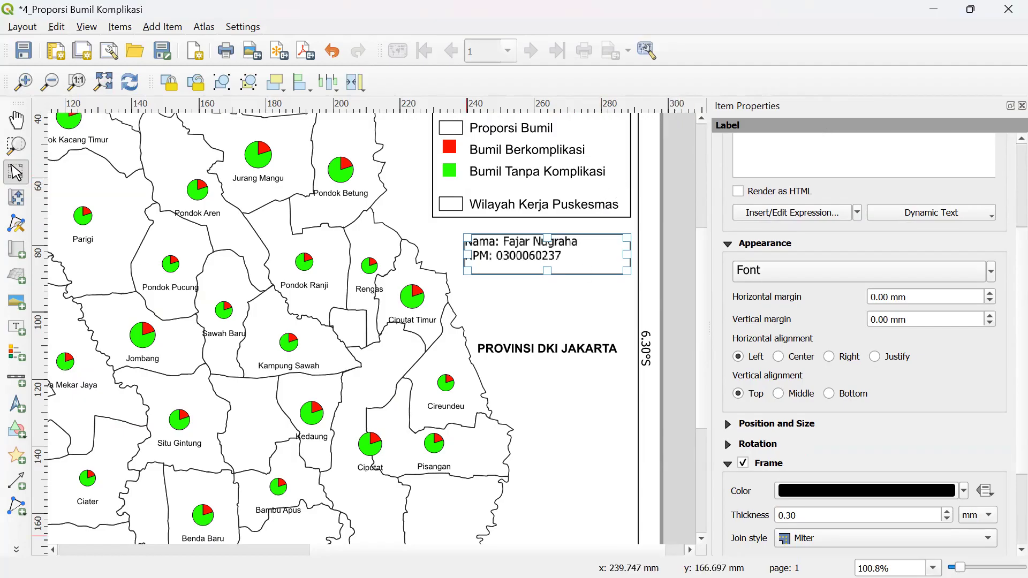
key(super)
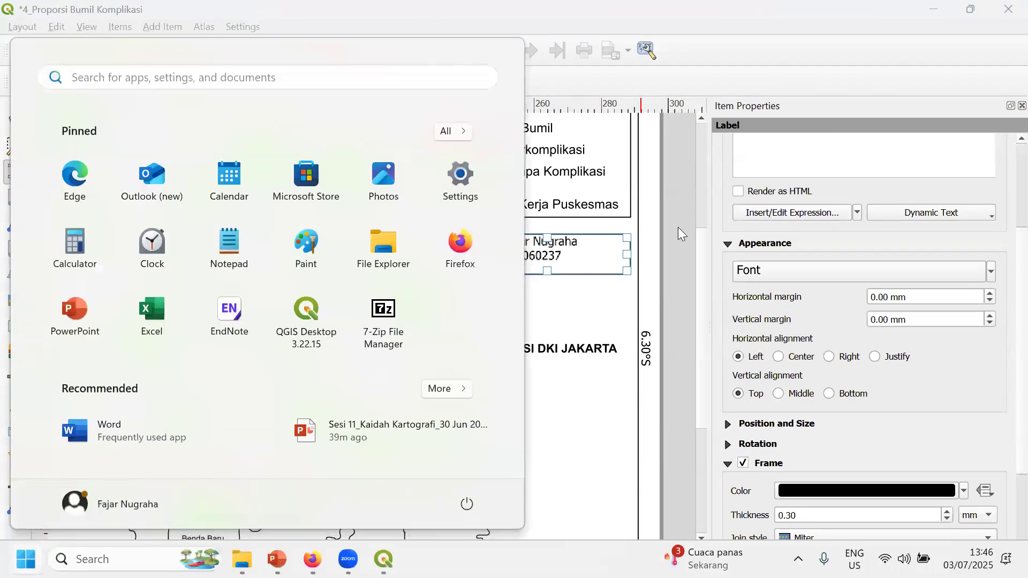
- Copy the Nama/NPM label
click(674, 160)
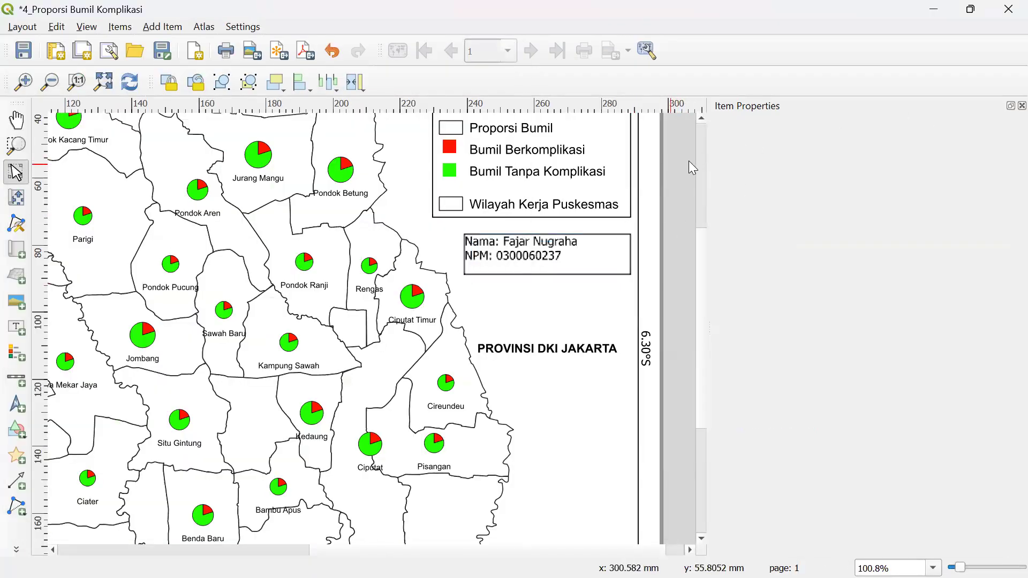
click(522, 261)
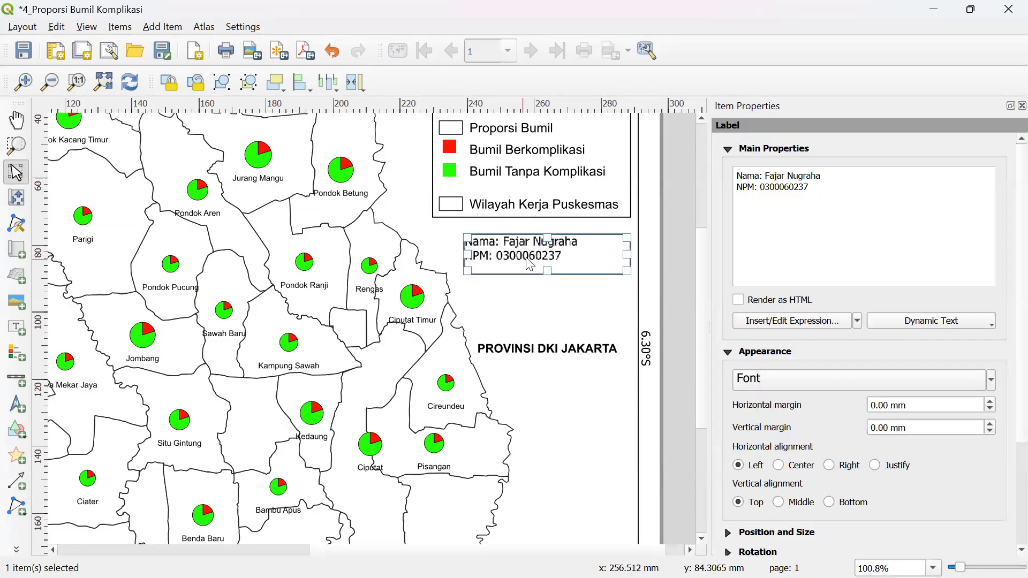
right_click(523, 261)
click(557, 306)
- Switch to the 3_KK Akses Sanitasi Baik layout window
mouse_move(460, 577)
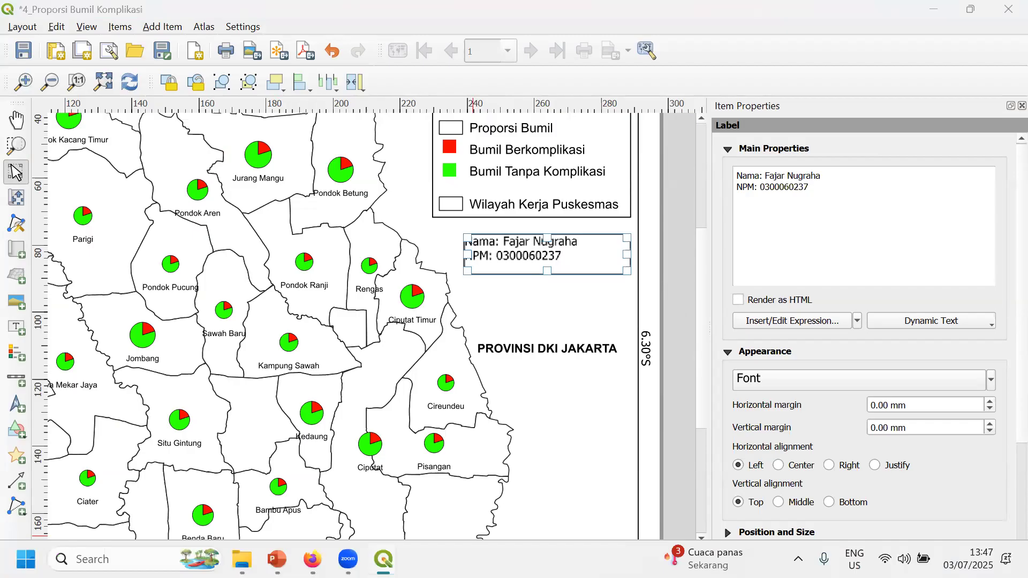
key(super)
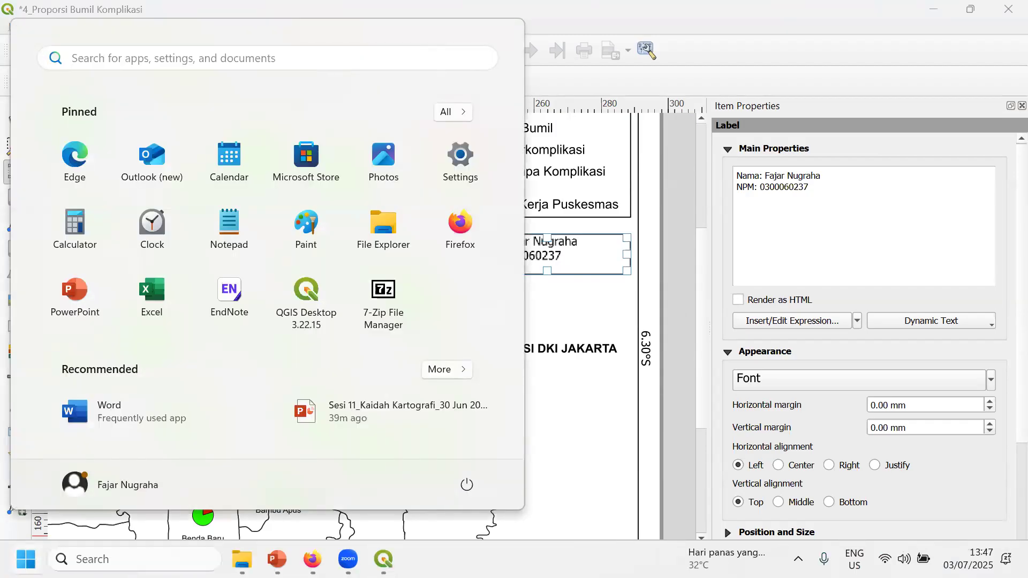
click(384, 559)
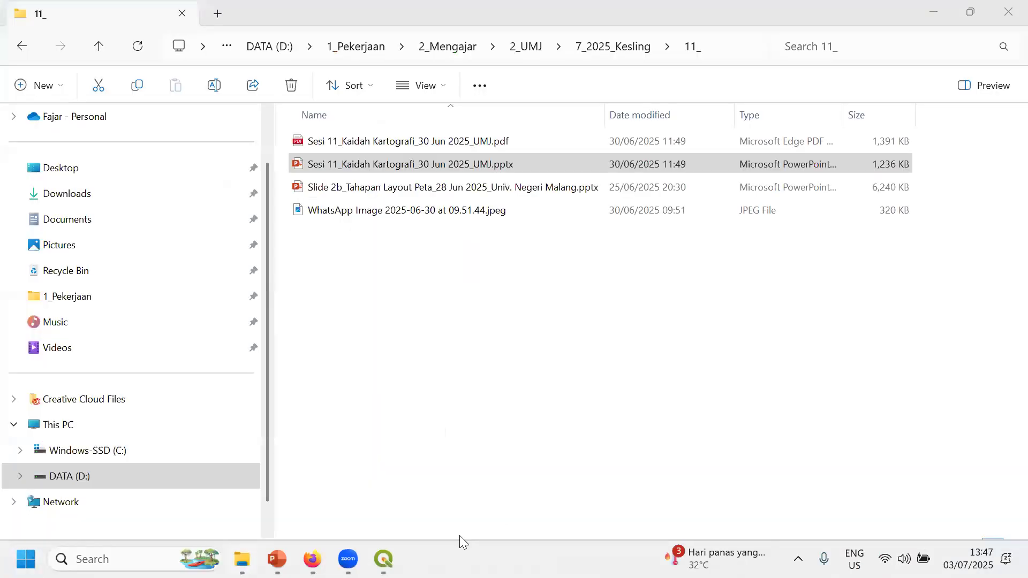
click(585, 487)
click(383, 559)
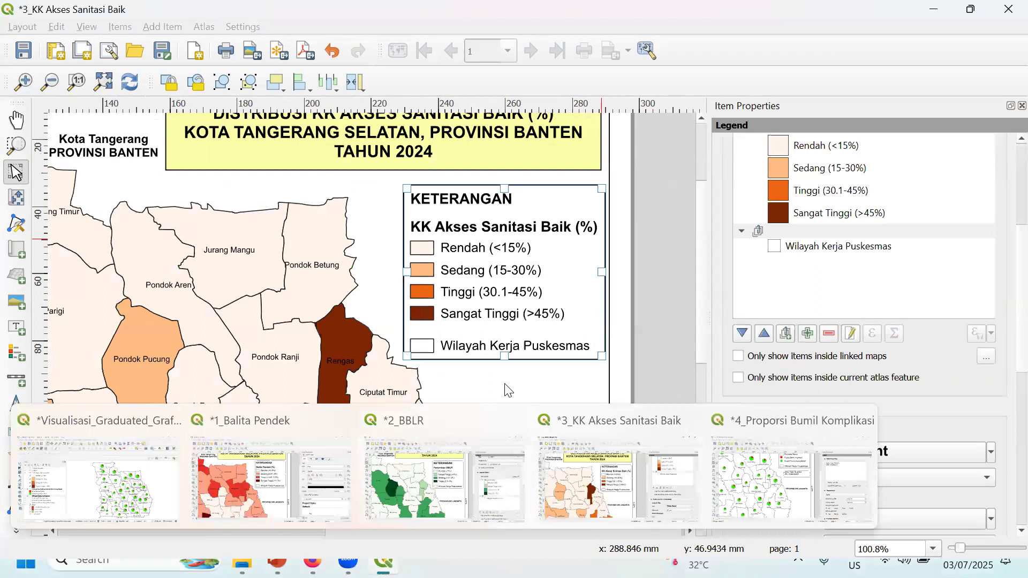
- Move the pasted Nama/NPM label inside the map frame just below the legend
click(509, 391)
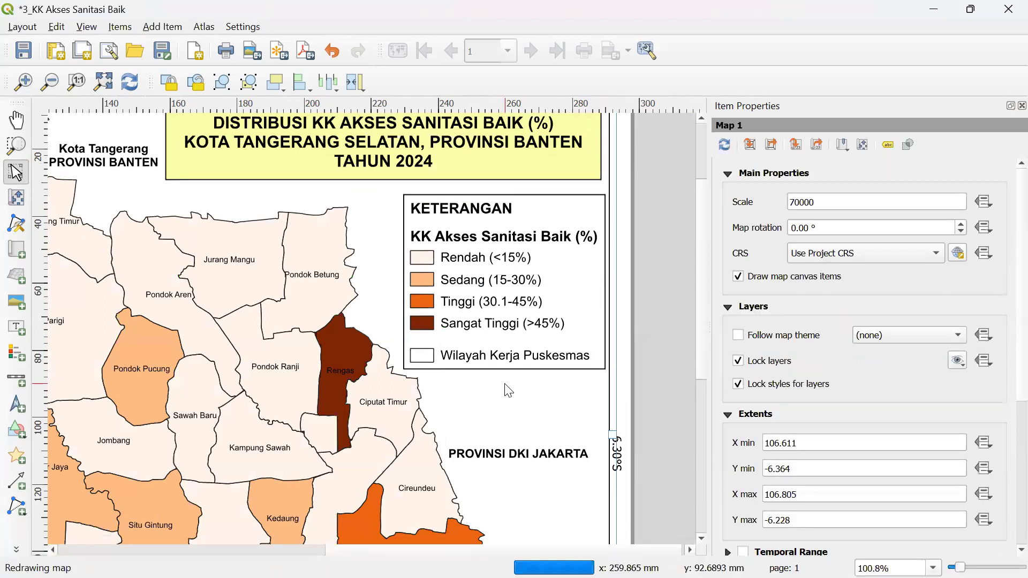
click(509, 391)
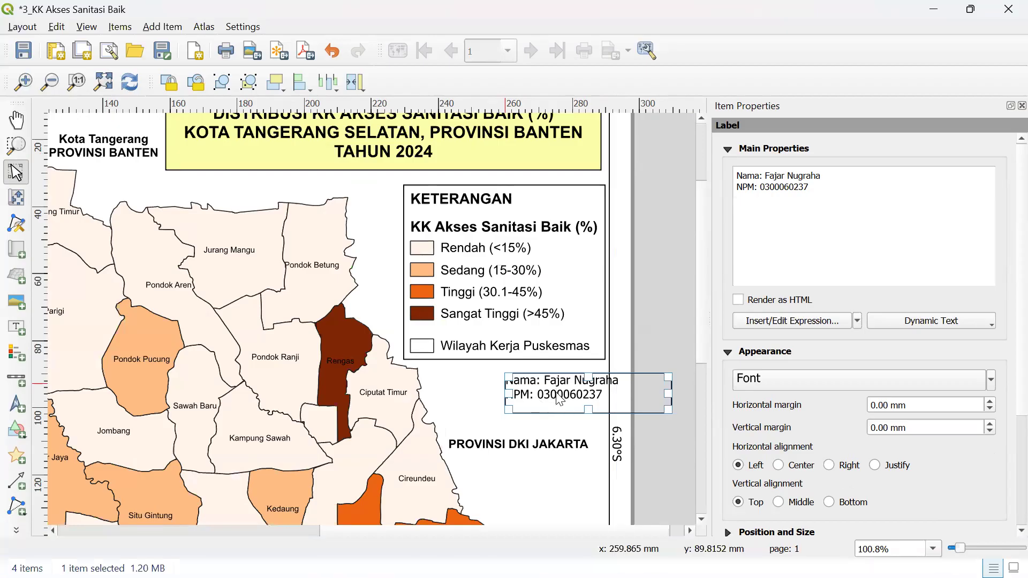
scroll(561, 396, down, 1)
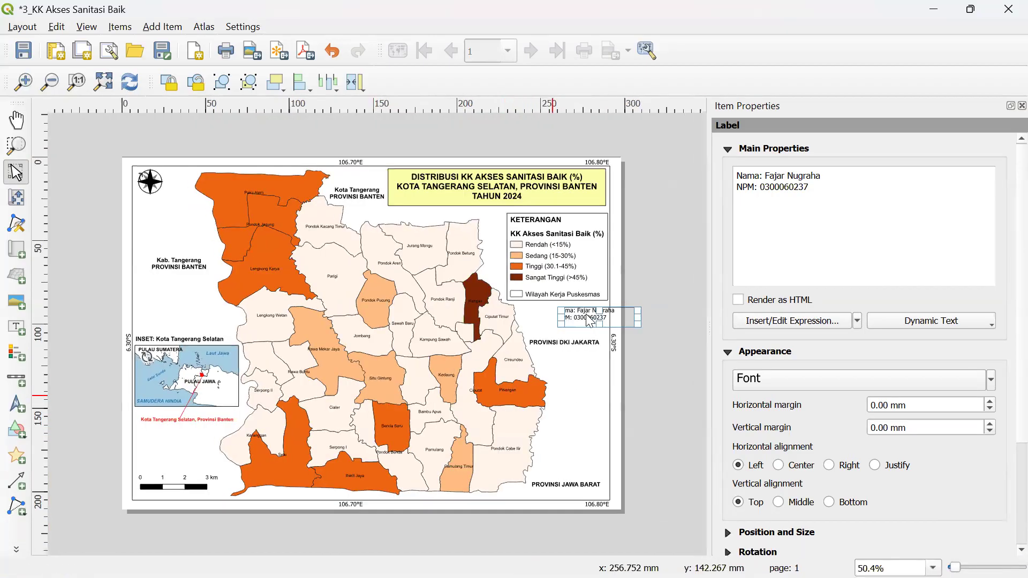
drag(587, 322, 553, 323)
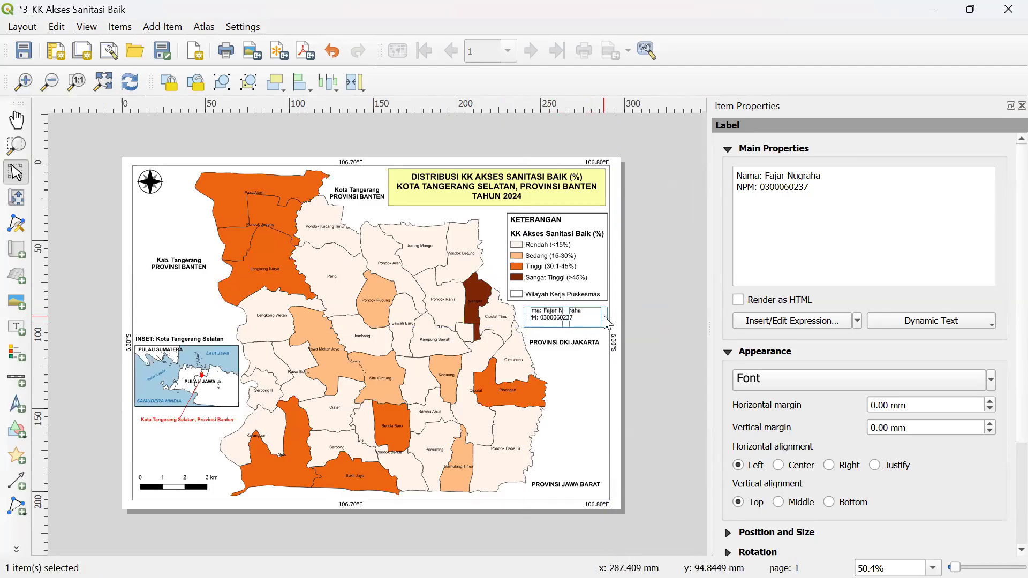
key(super)
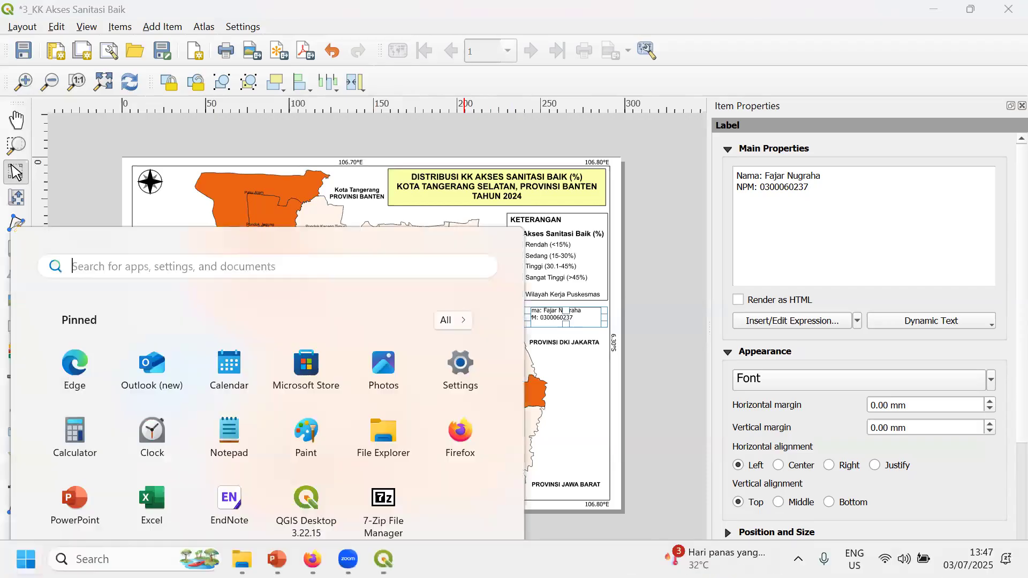
- In the 2_BBLR layout, move the pasted Nama/NPM label just below the legend
mouse_move(384, 559)
click(459, 497)
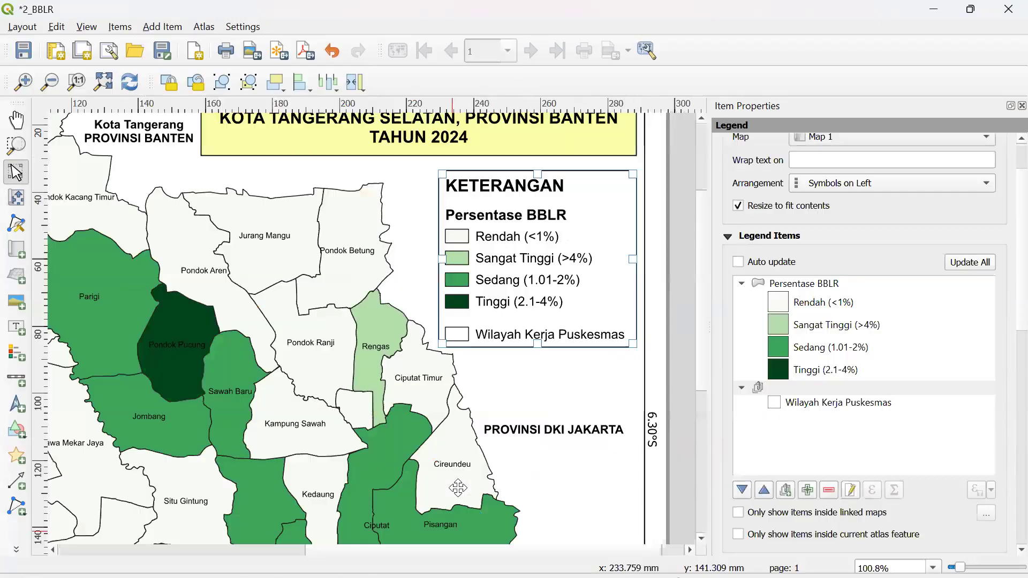
click(523, 384)
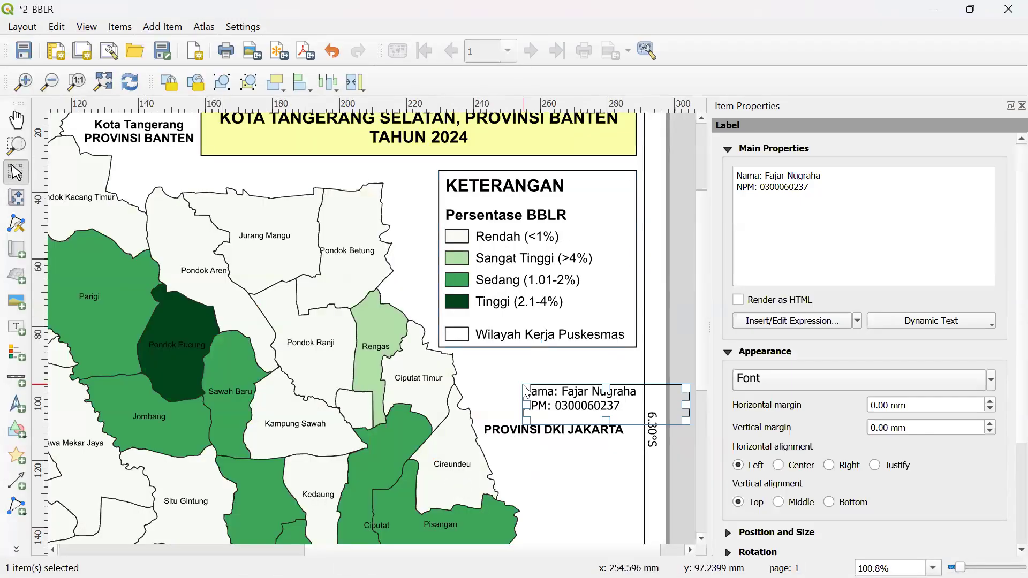
drag(522, 384, 503, 374)
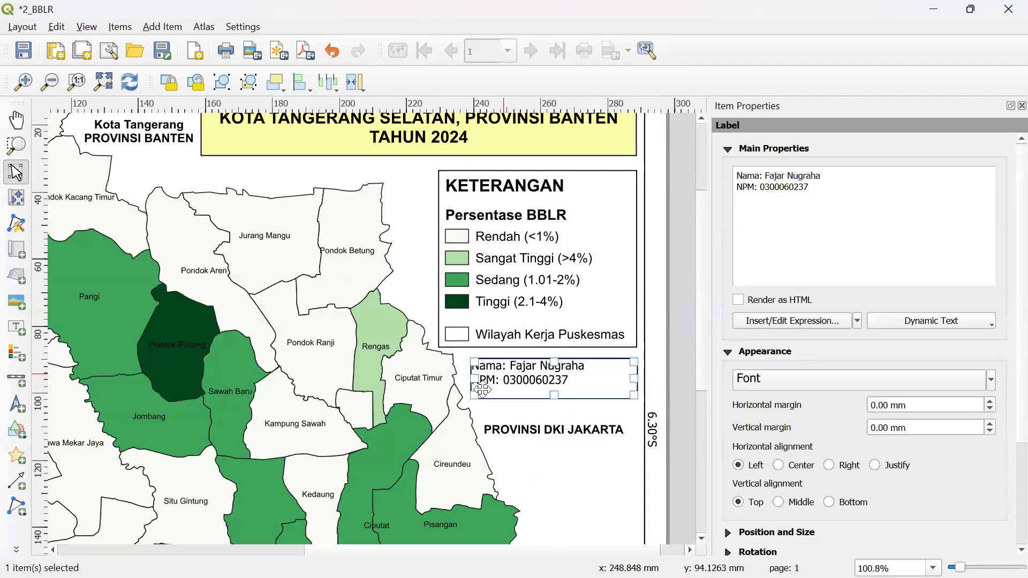
- In 1_Balita Pendek, move the Nama/NPM label up beneath KETERANGAN and fit the page
key(super)
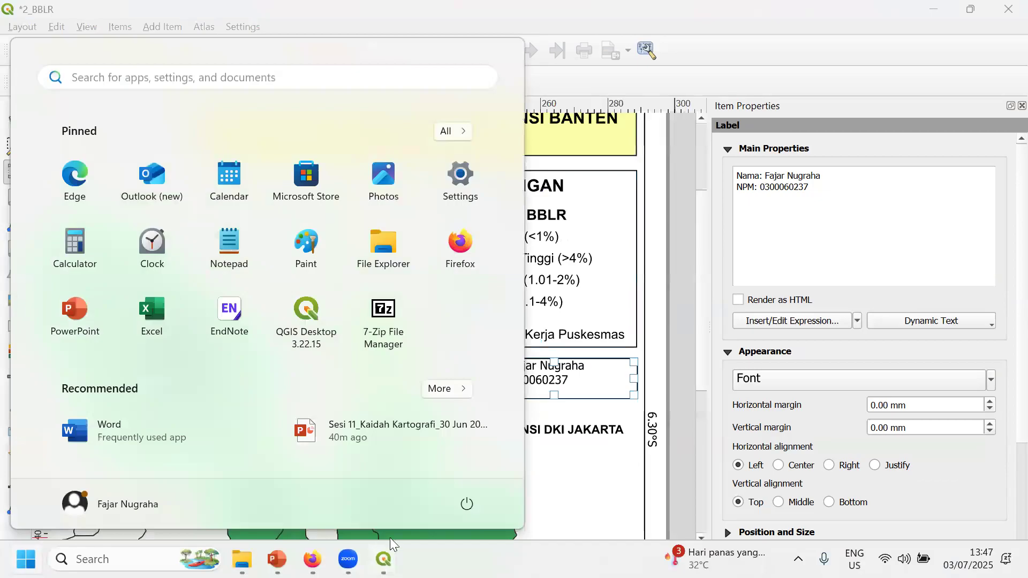
mouse_move(384, 559)
click(258, 495)
click(440, 434)
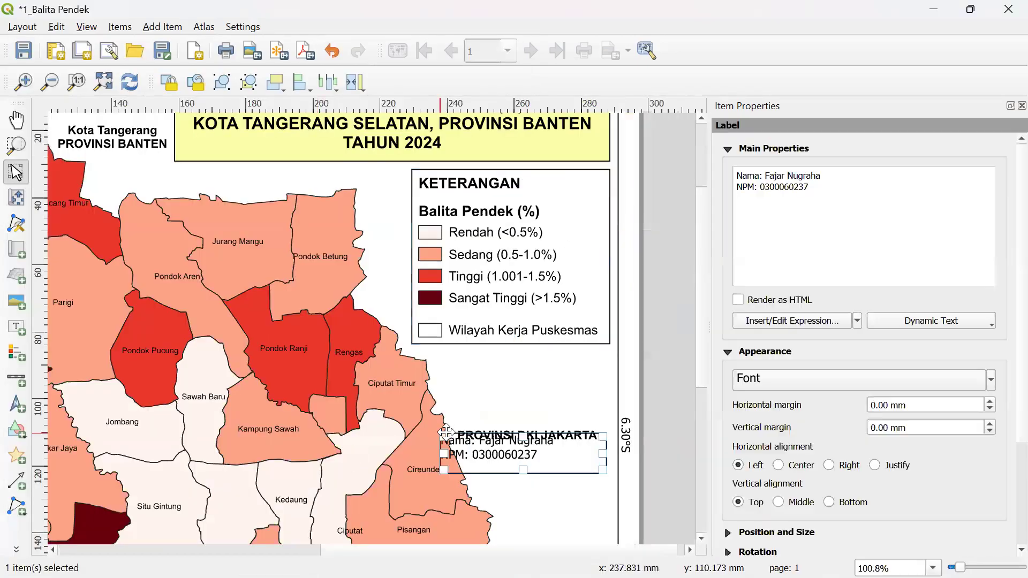
drag(515, 447, 516, 376)
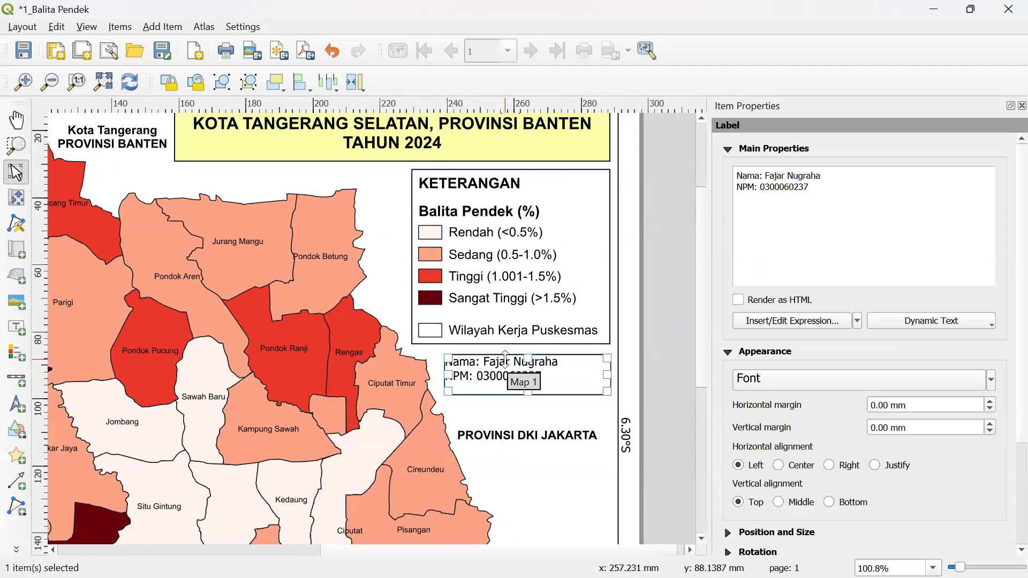
key(ctrl+0)
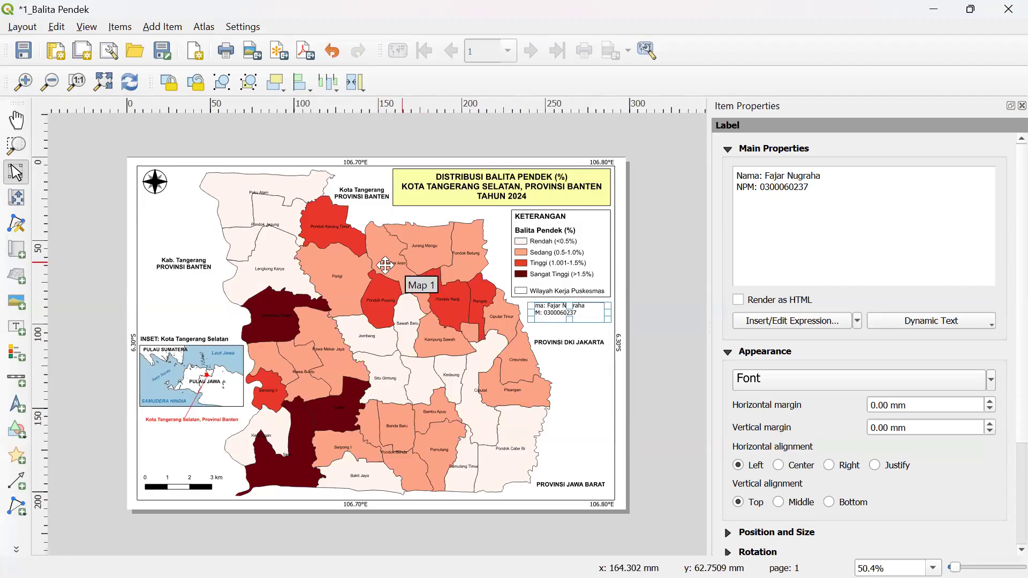
- Export the layout as an image, saving 1_Balita Pendek.jpeg in GIS UMJ 2025\JPEG Peta
click(22, 27)
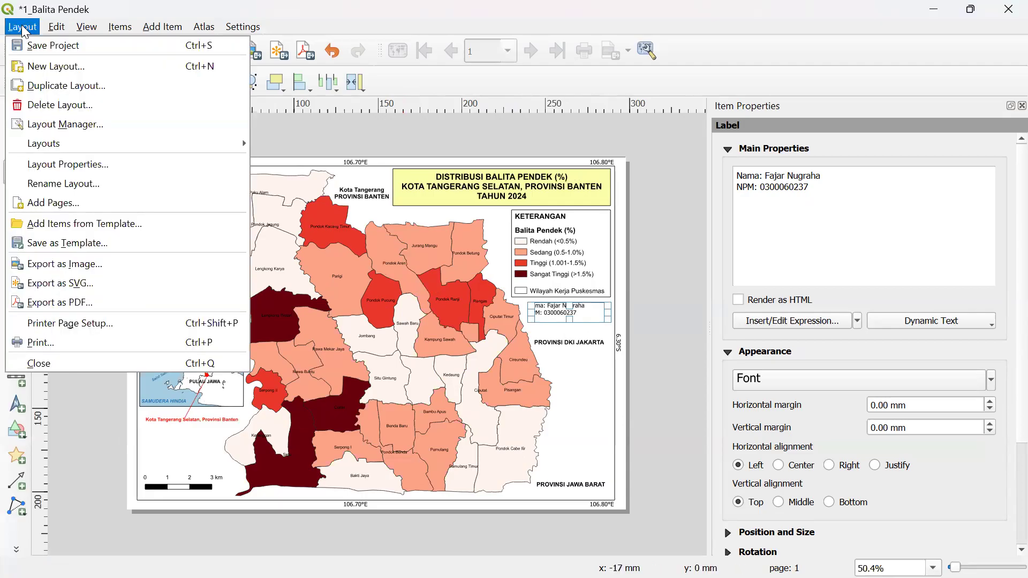
click(23, 264)
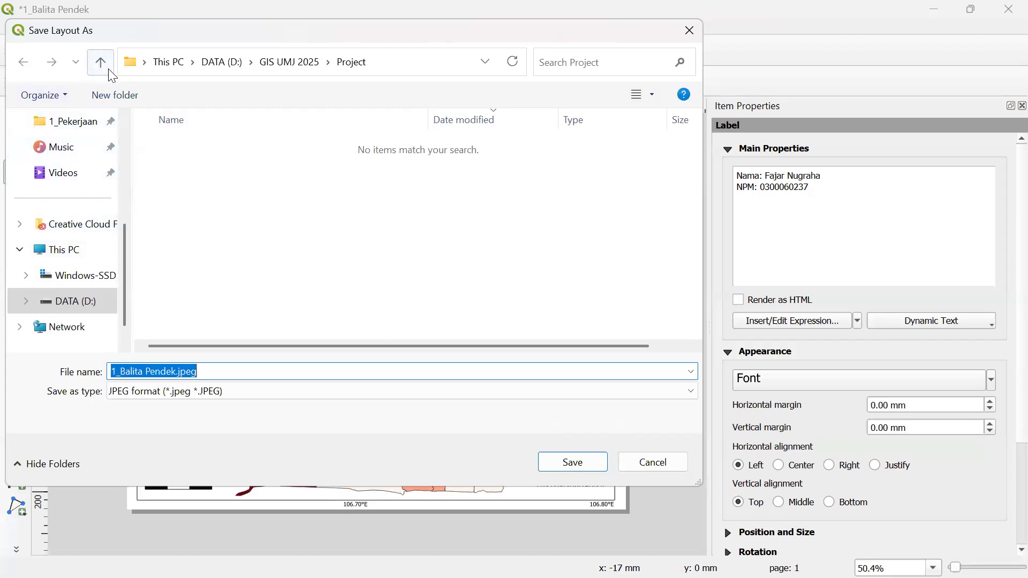
click(697, 33)
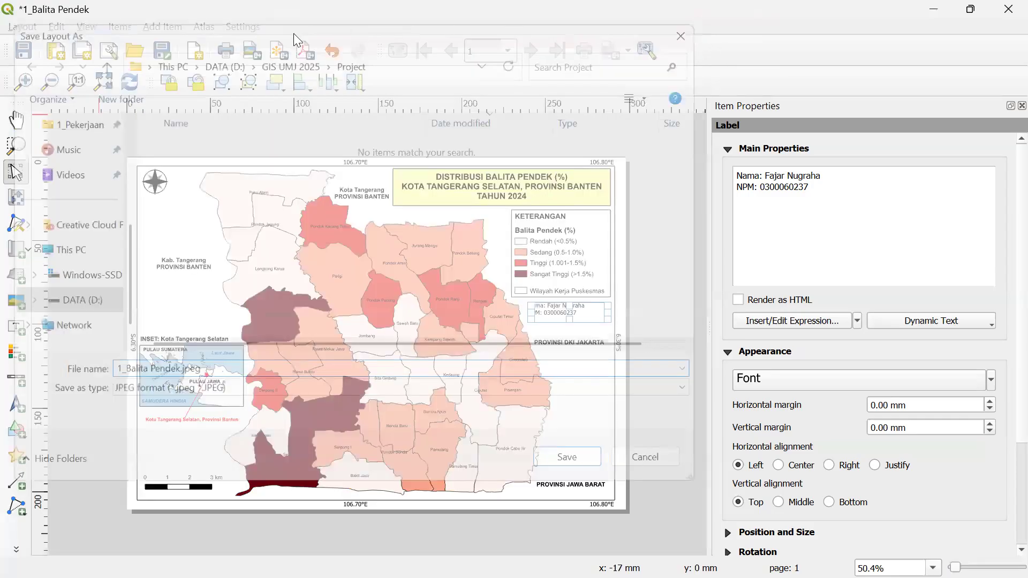
click(31, 27)
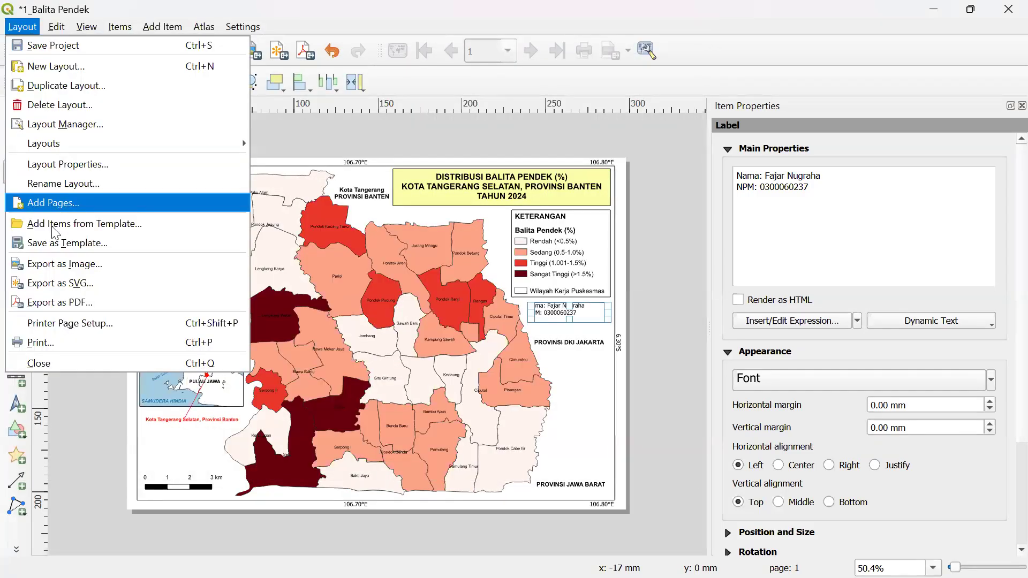
click(45, 265)
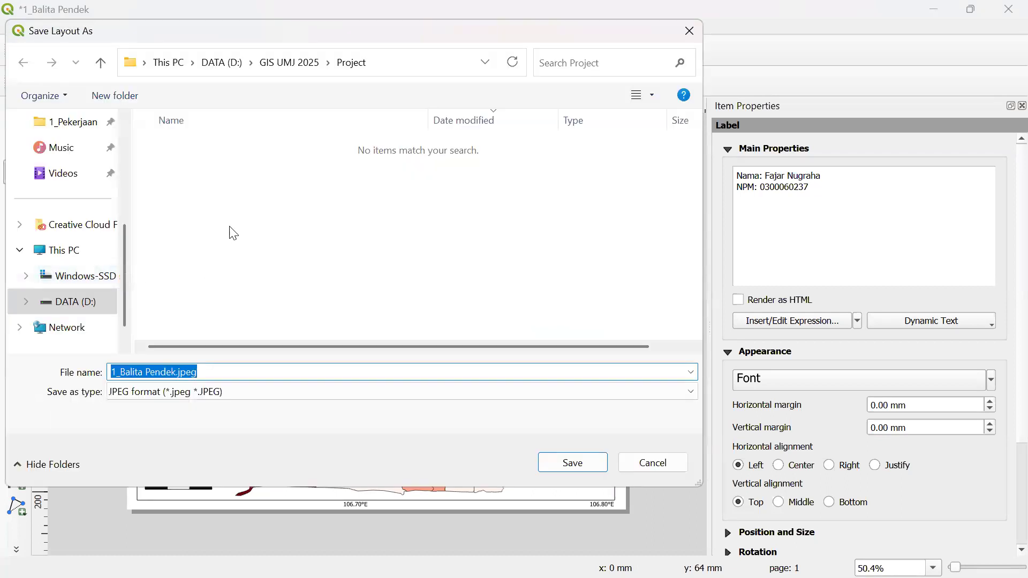
click(102, 64)
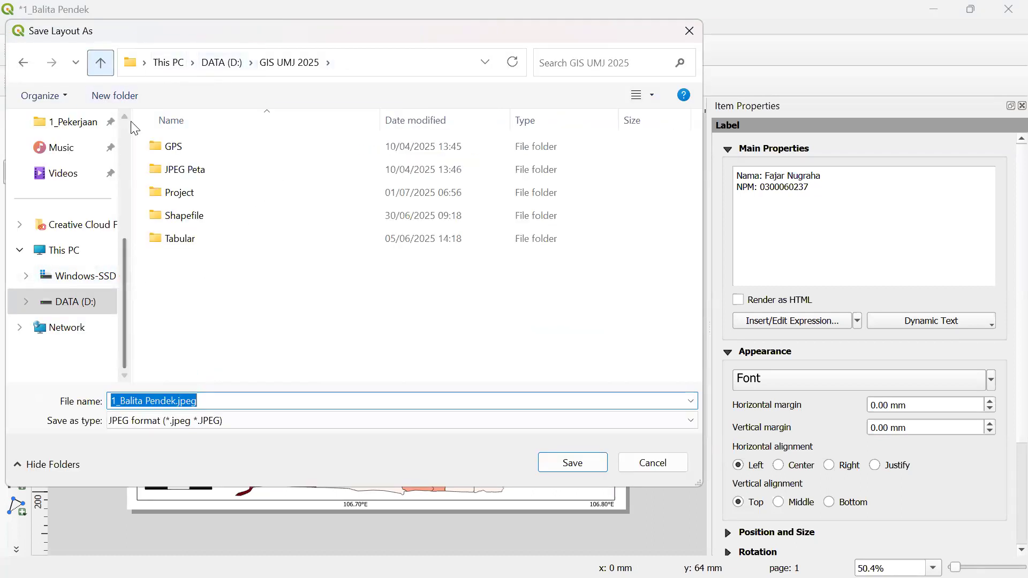
double_click(188, 172)
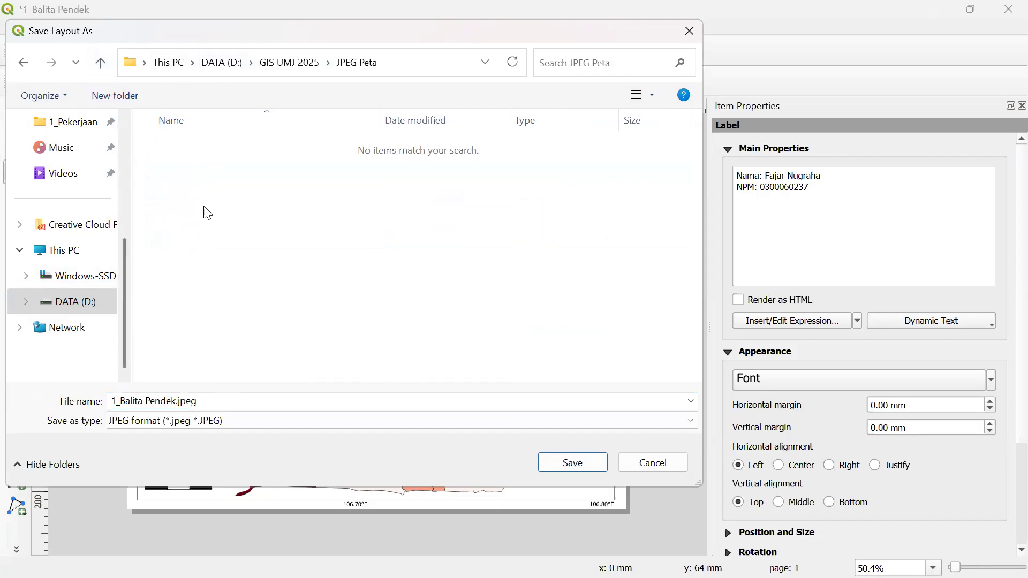
click(104, 60)
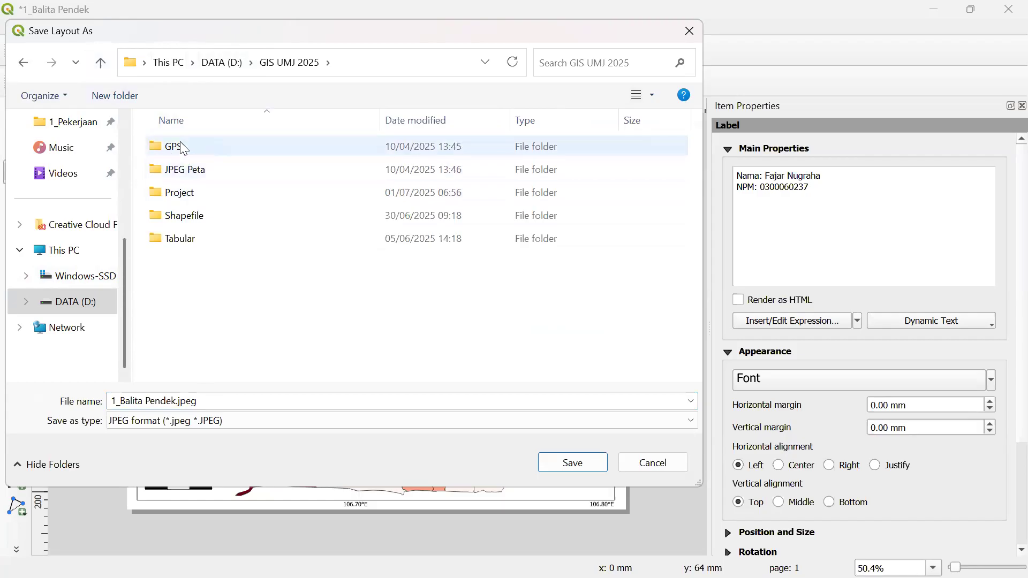
click(201, 171)
double_click(201, 171)
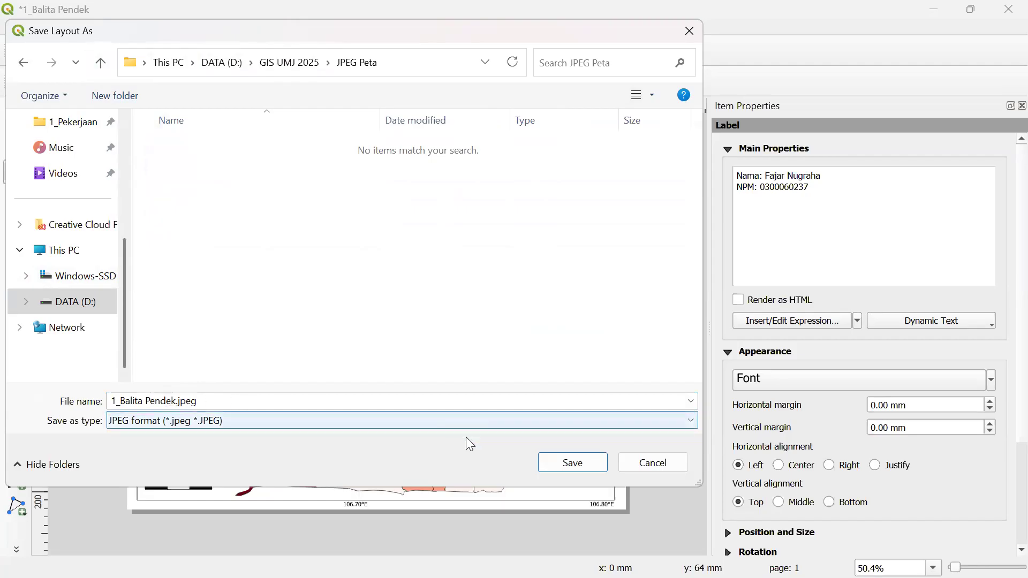
click(572, 464)
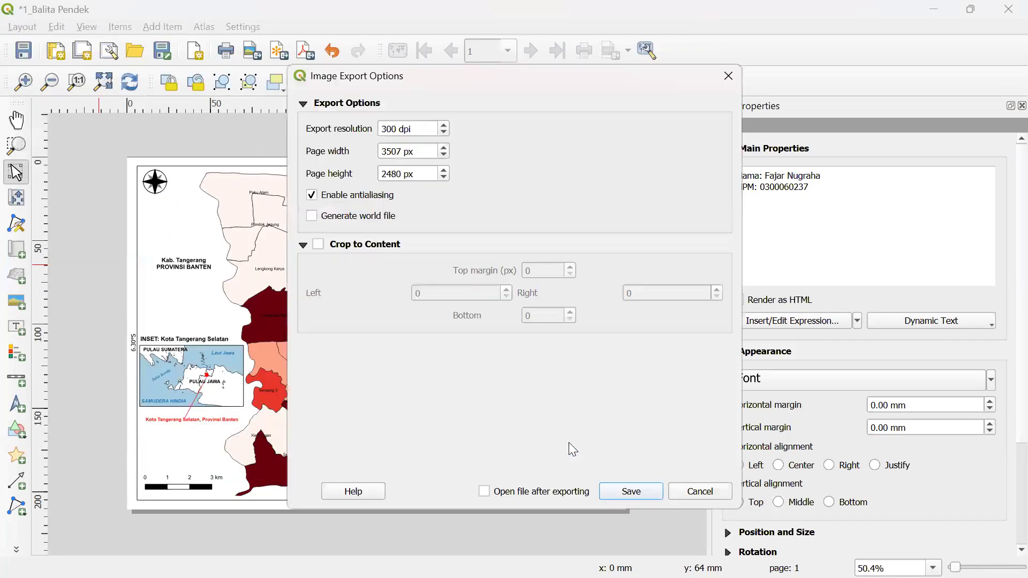
- Set the export resolution to 500 dpi and export the image
click(384, 129)
text(5)
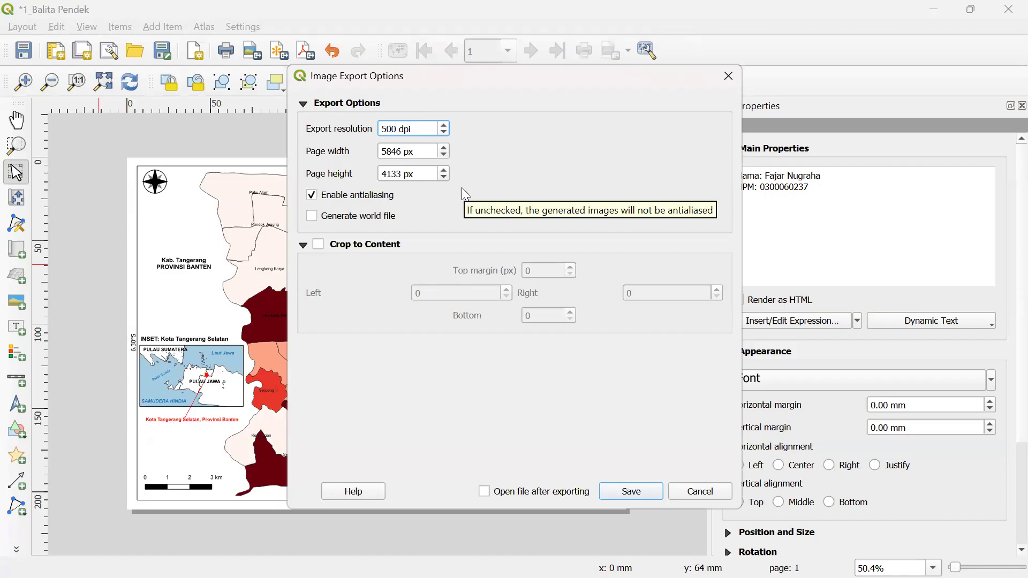
click(644, 489)
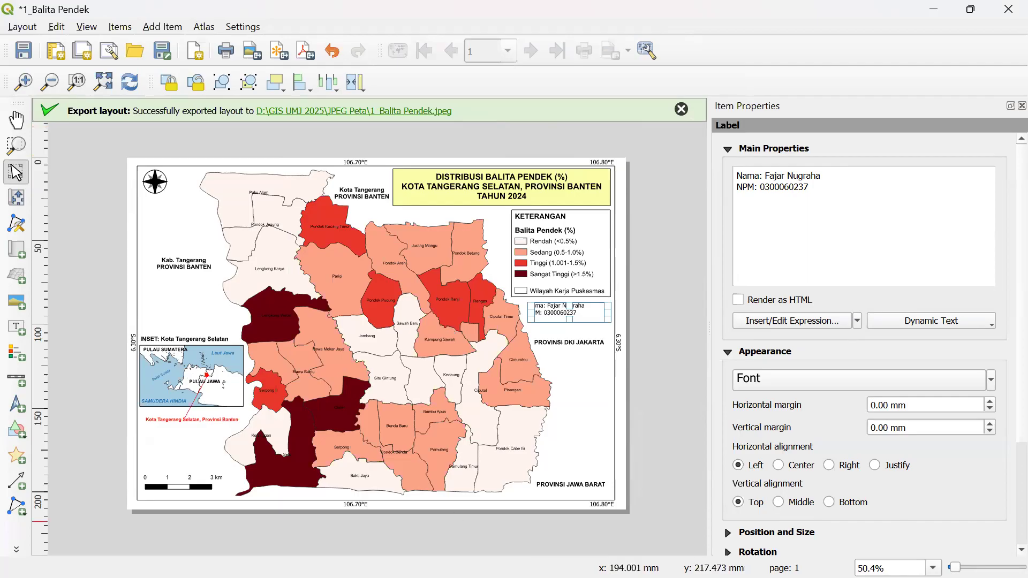
key(super)
- Browse File Explorer to DATA (D:) > GIS UMJ 2025 > JPEG Peta to check the export
click(242, 559)
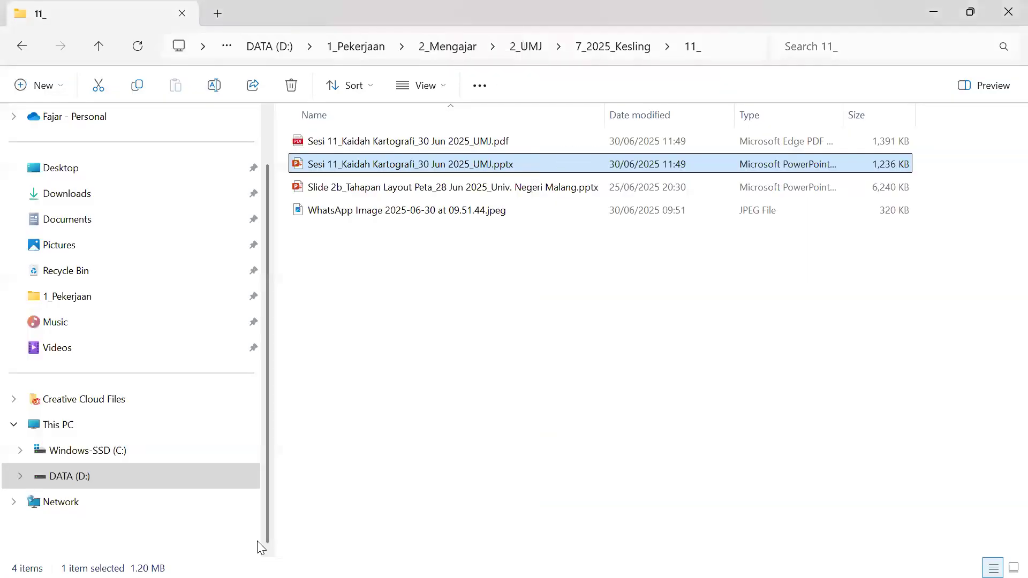
click(182, 476)
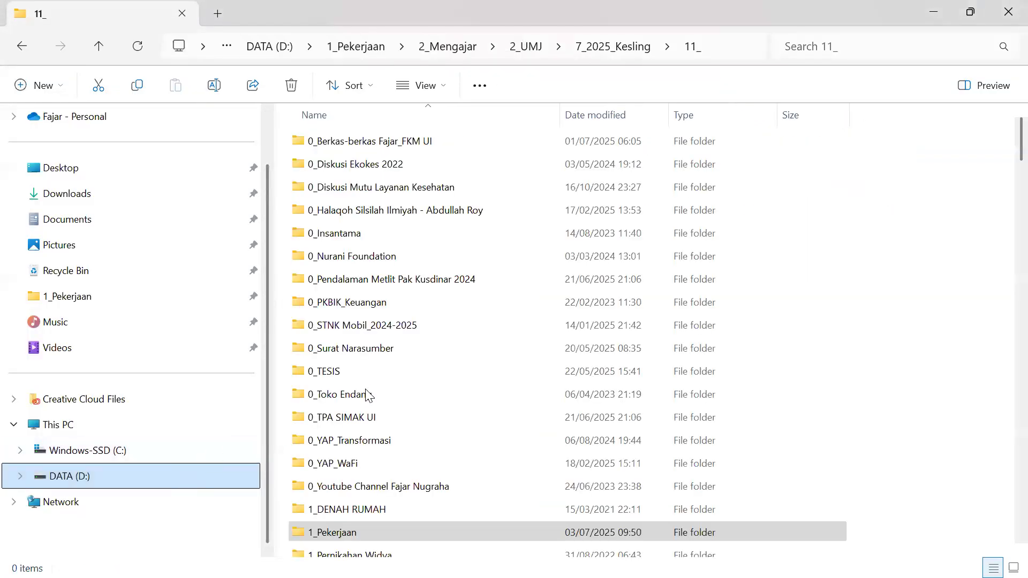
scroll(369, 395, down, 2)
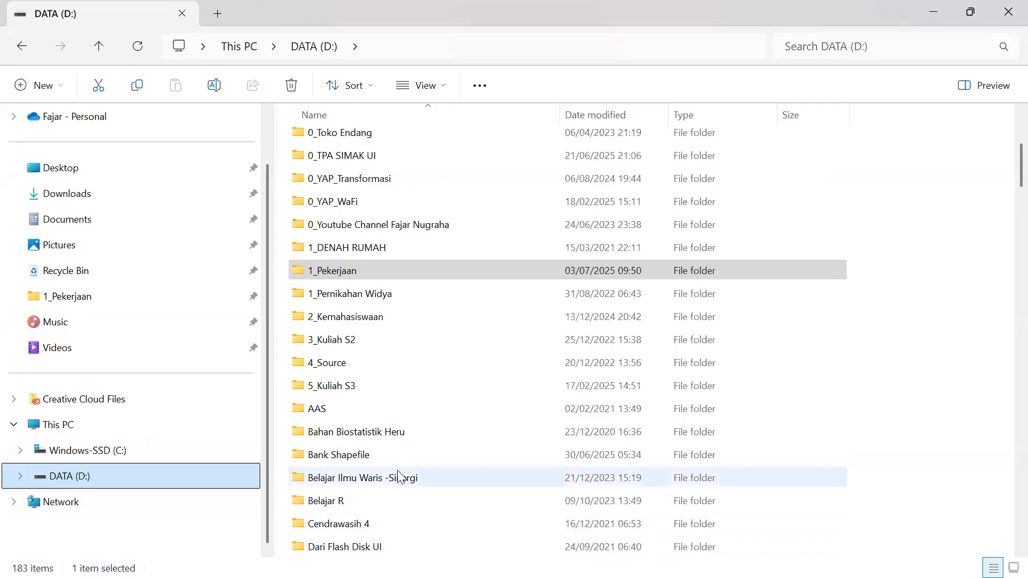
scroll(398, 477, down, 11)
scroll(435, 486, down, 12)
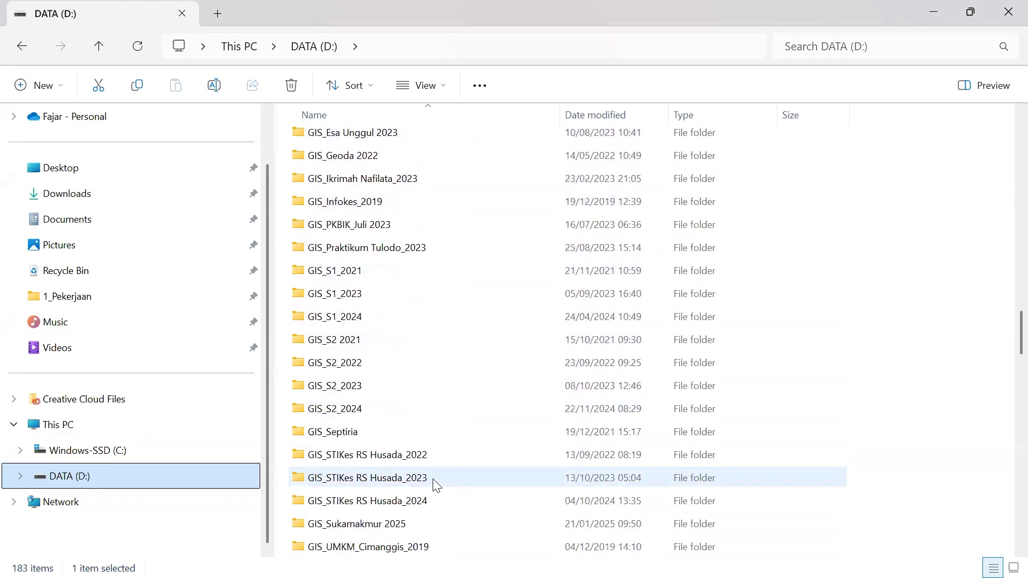
scroll(415, 473, up, 5)
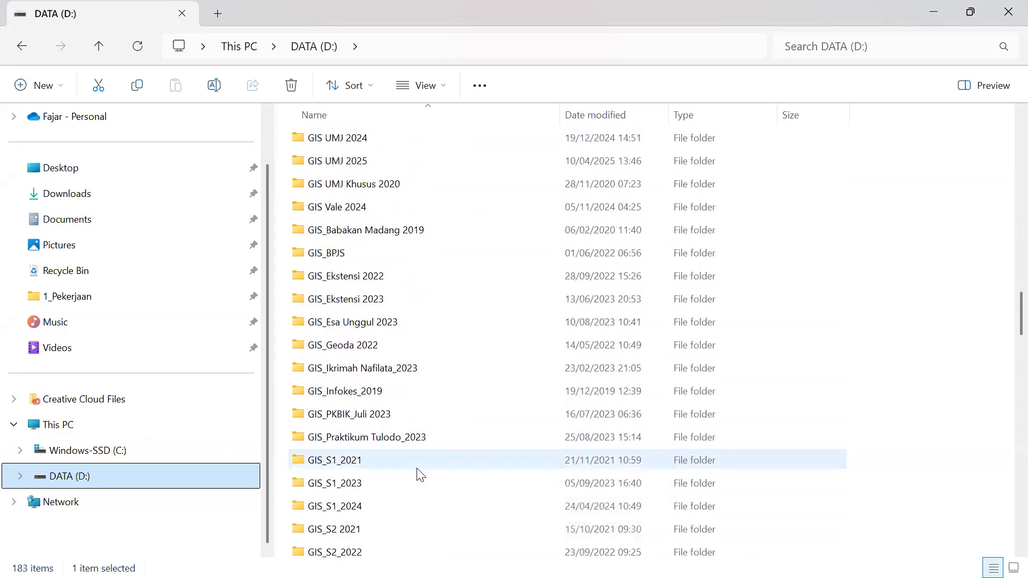
double_click(369, 300)
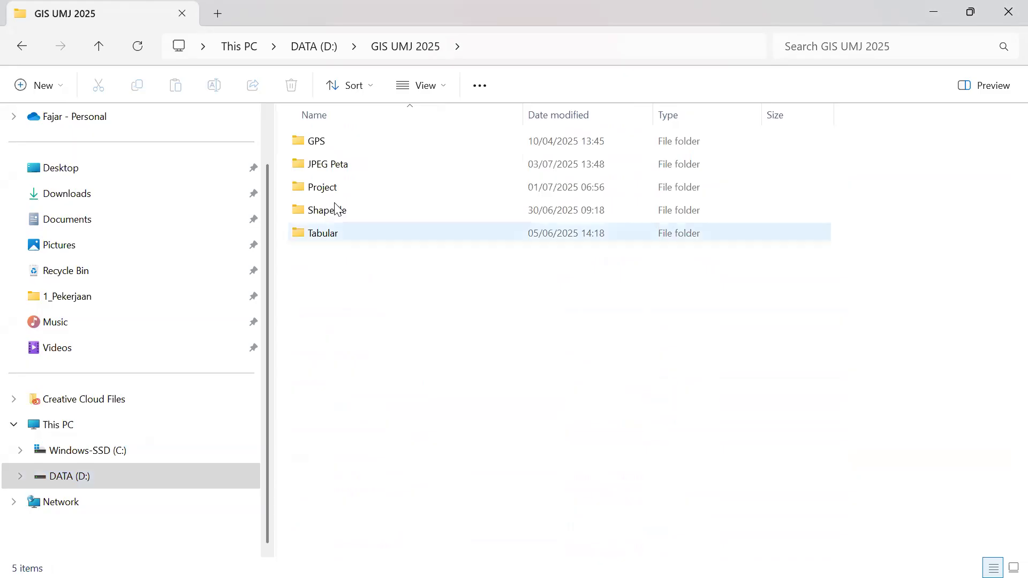
double_click(331, 166)
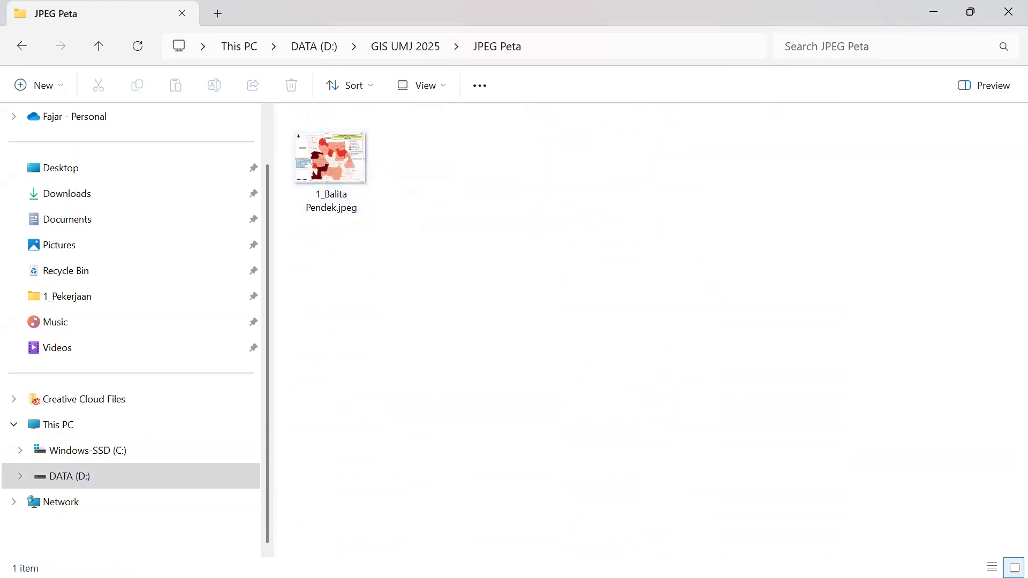
- Return to the QGIS 2_BBLR layout window
key(super)
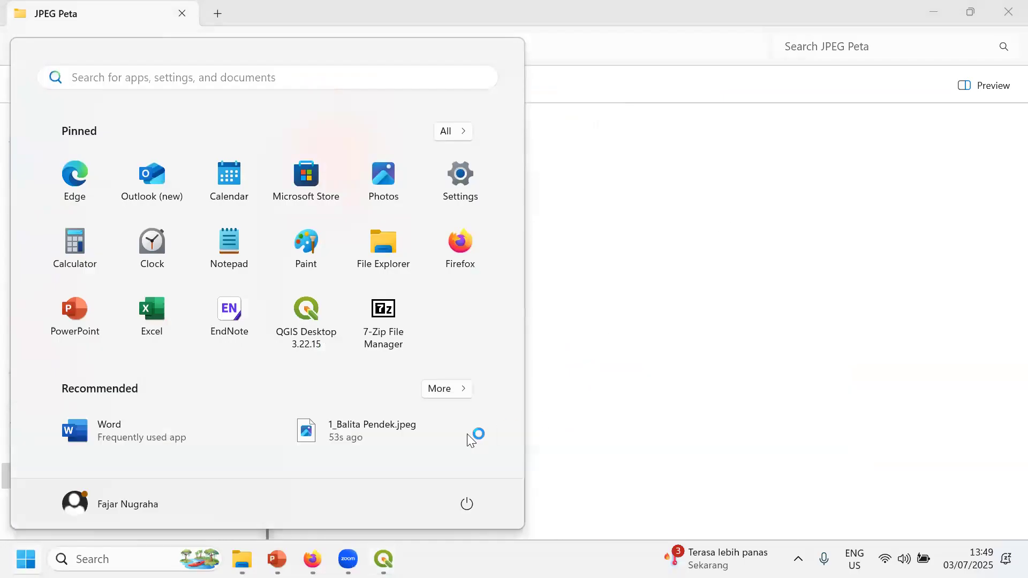
mouse_move(383, 559)
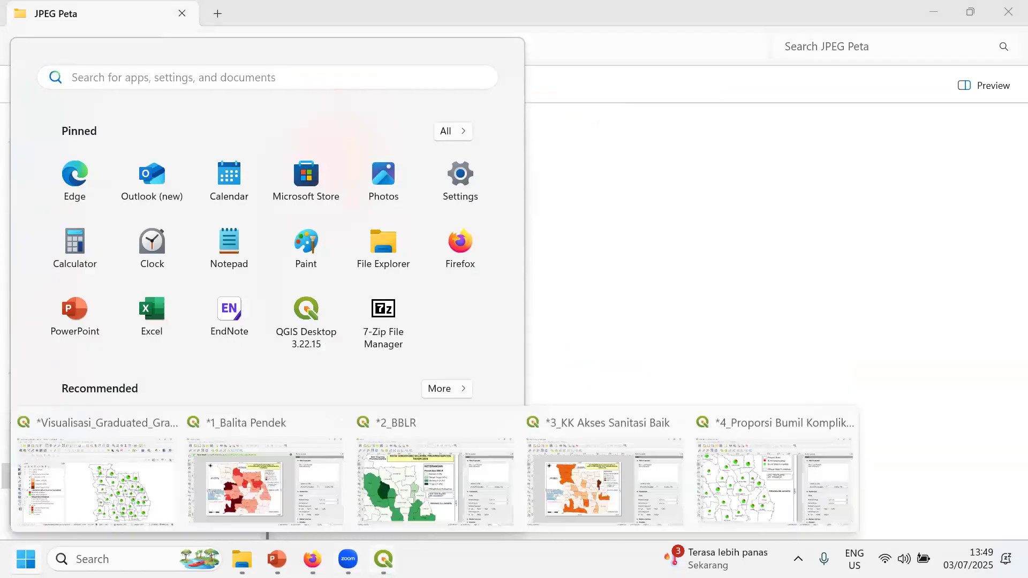
click(385, 518)
- Export the 2_BBLR layout as 2_BBLR.jpeg into JPEG Peta at 500 dpi
key(ctrl+0)
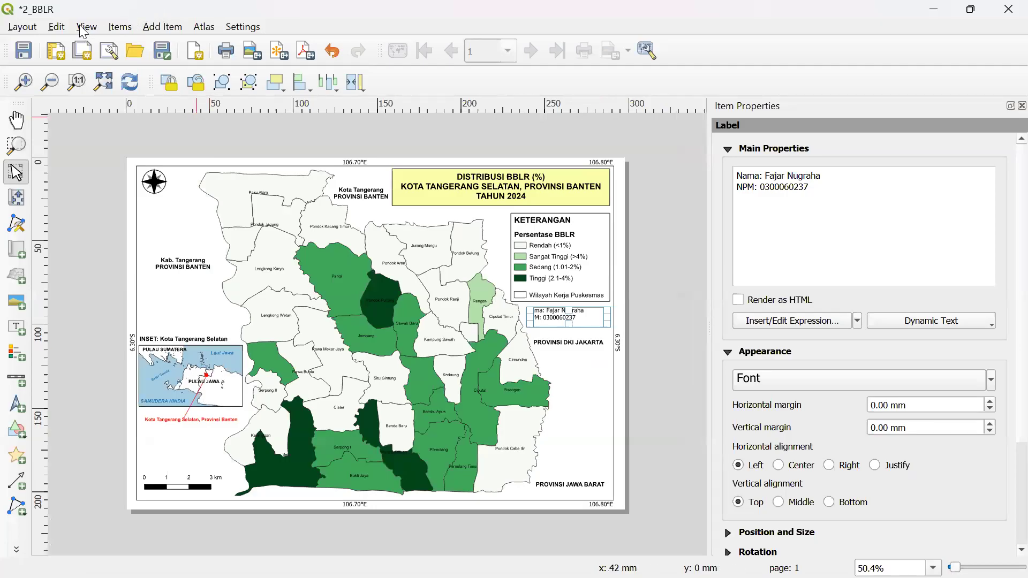
click(37, 25)
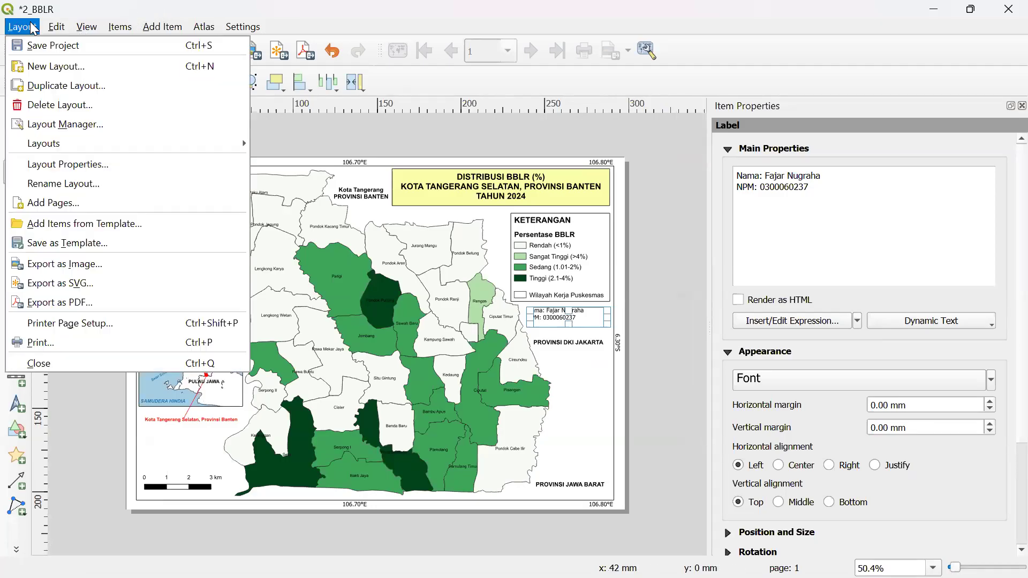
click(104, 264)
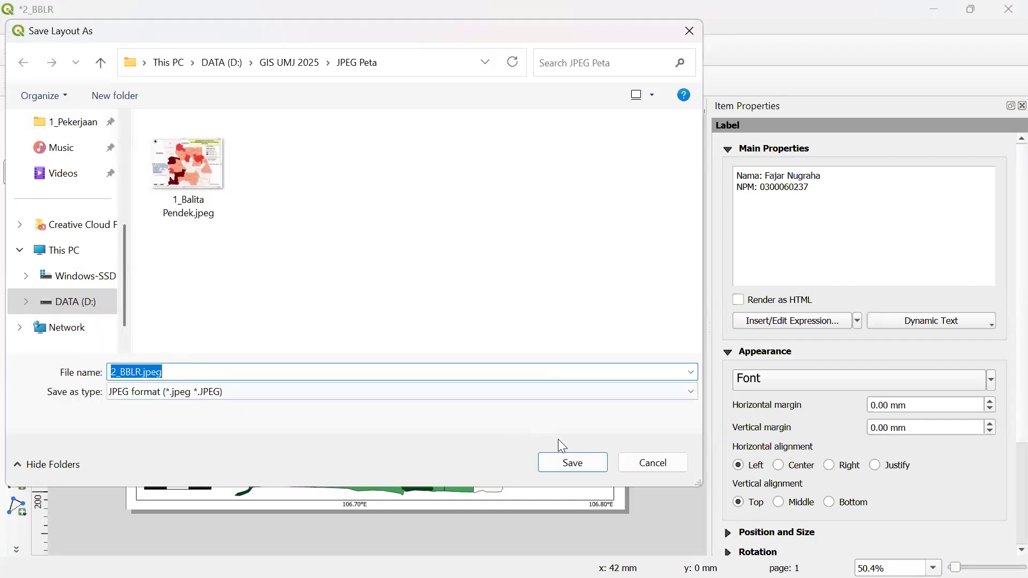
click(564, 455)
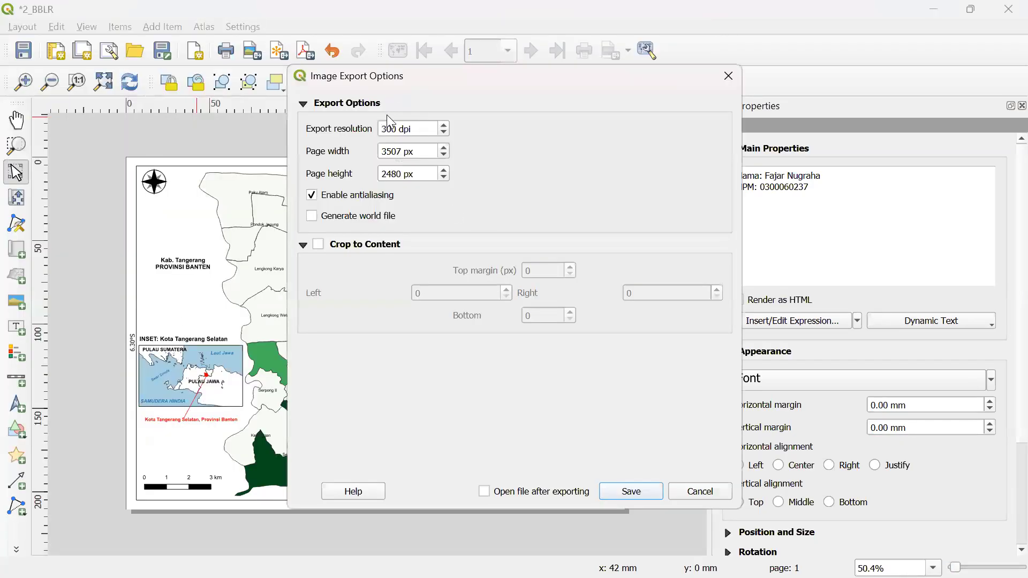
drag(386, 124, 382, 125)
text(5)
click(630, 491)
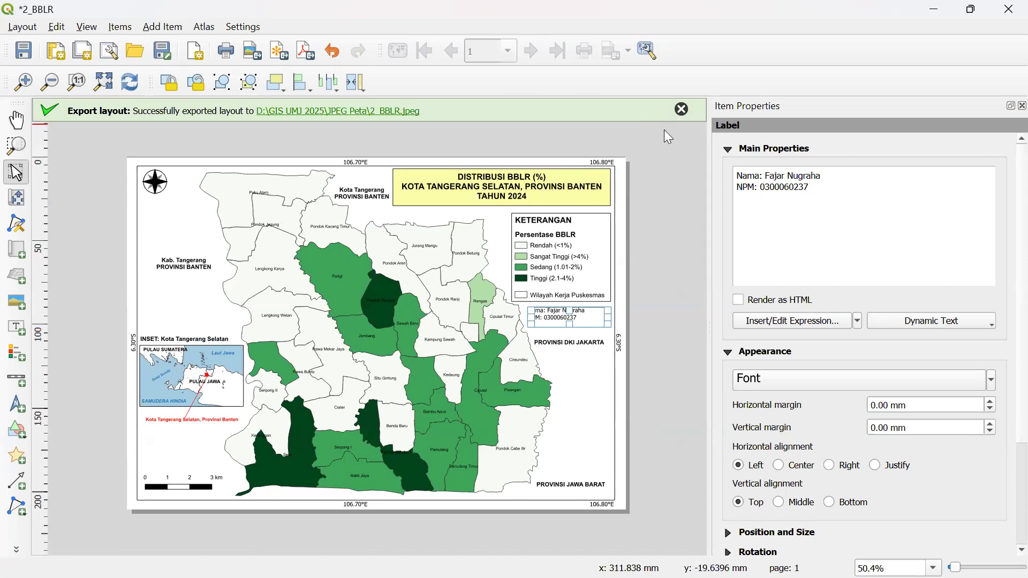
key(super)
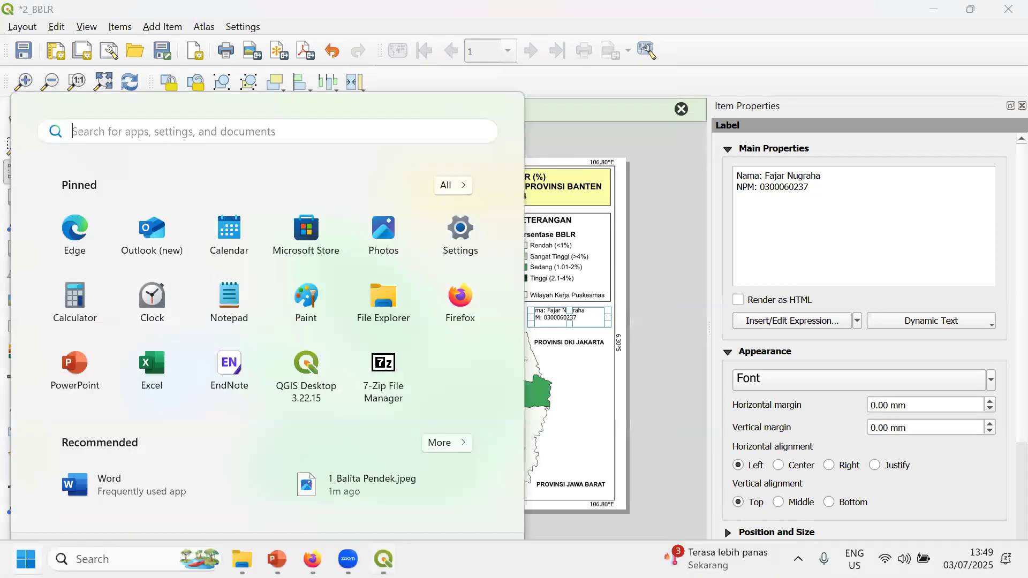
- Export the 3_KK Akses Sanitasi Baik layout as a 500 dpi JPEG into JPEG Peta
mouse_move(383, 559)
click(559, 501)
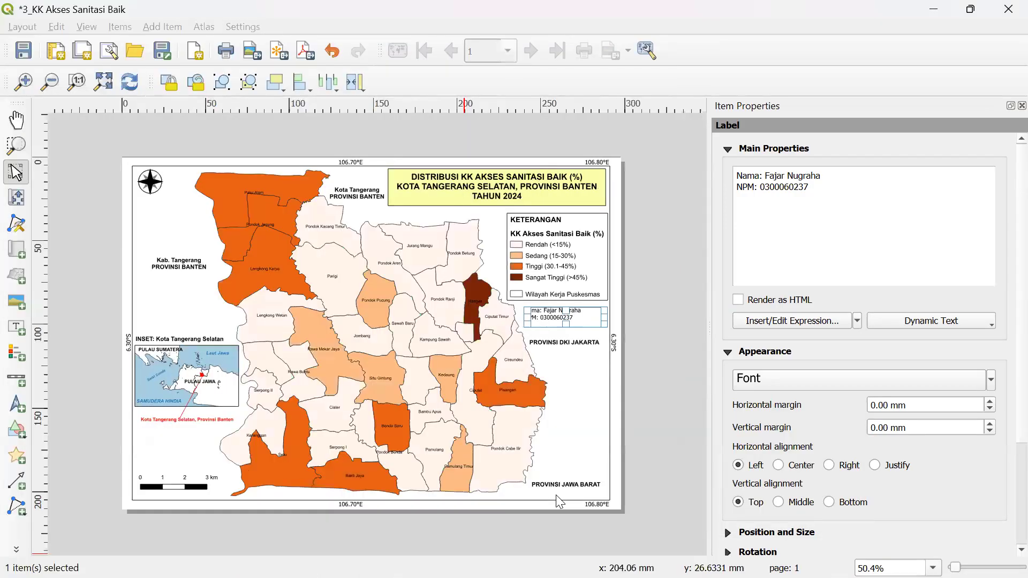
click(24, 27)
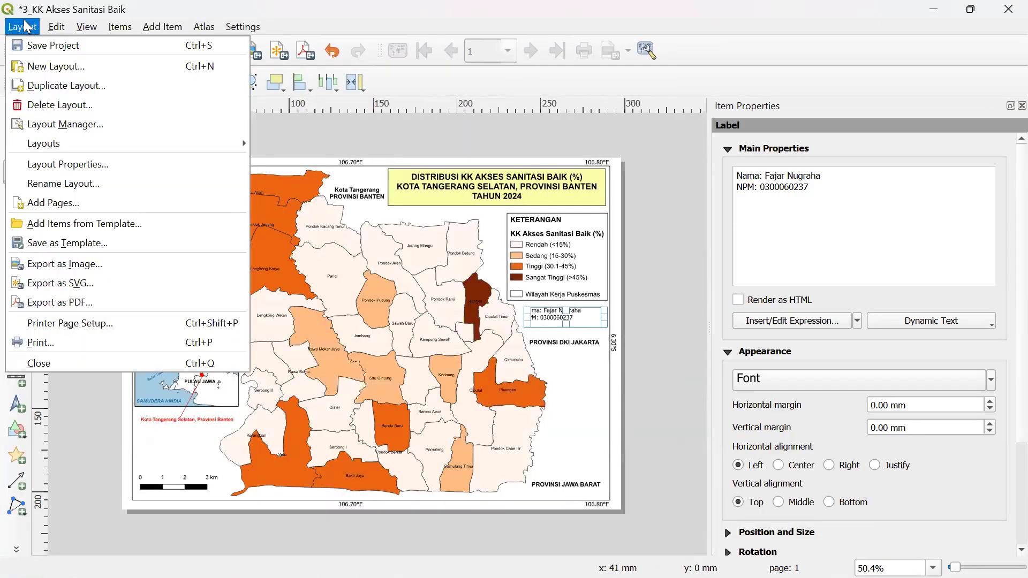
click(91, 262)
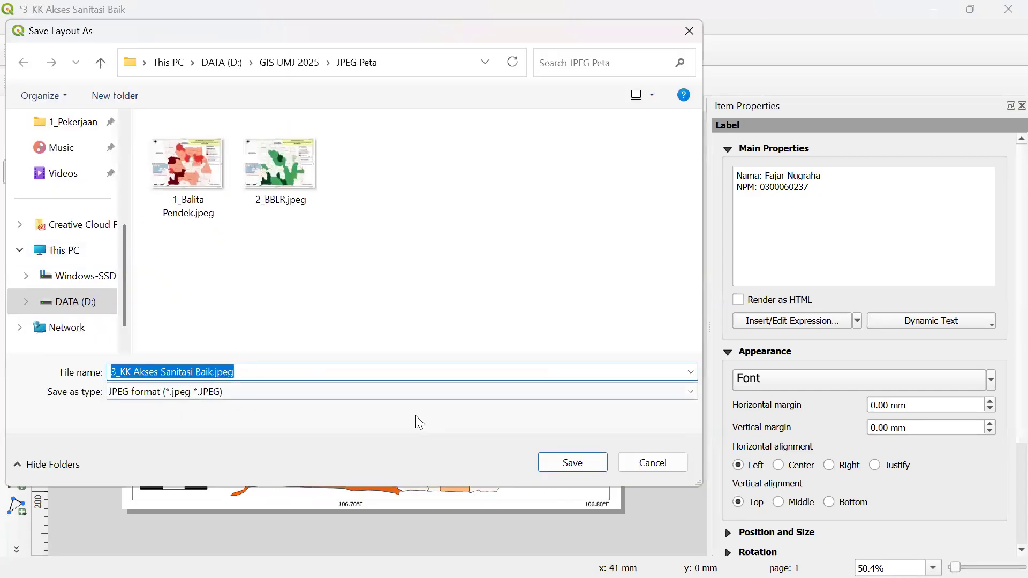
click(581, 459)
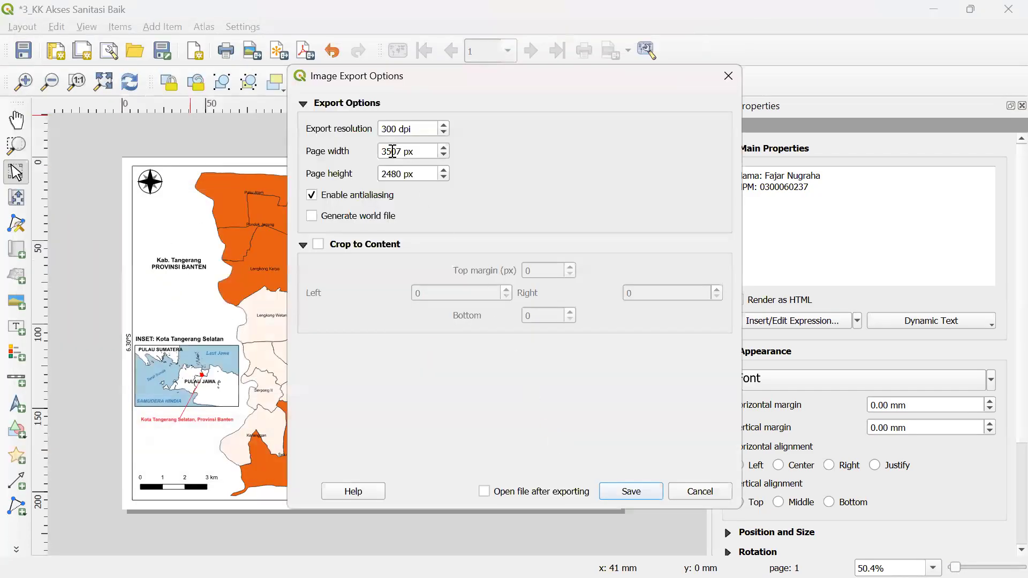
click(386, 129)
text(5)
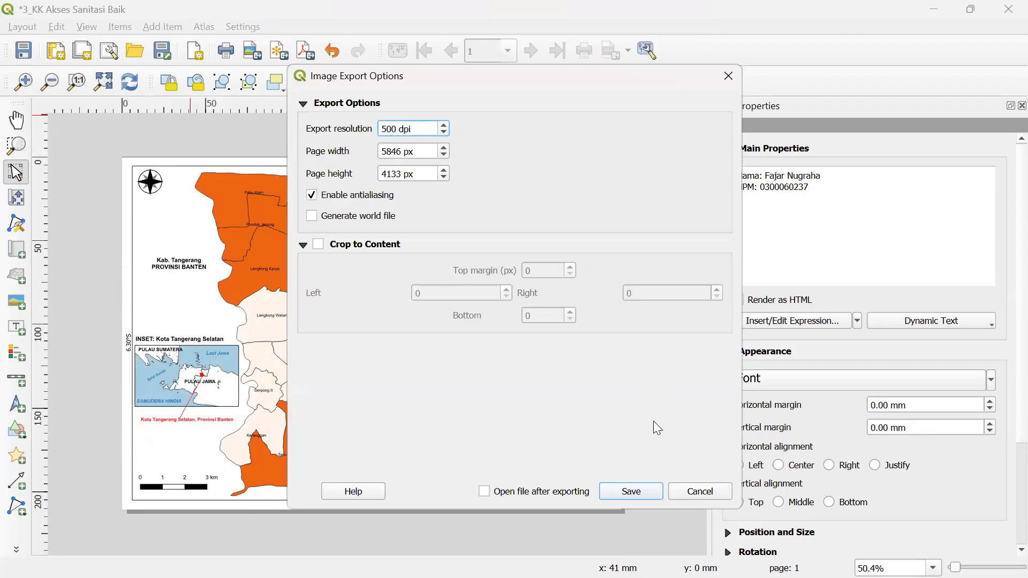
click(636, 499)
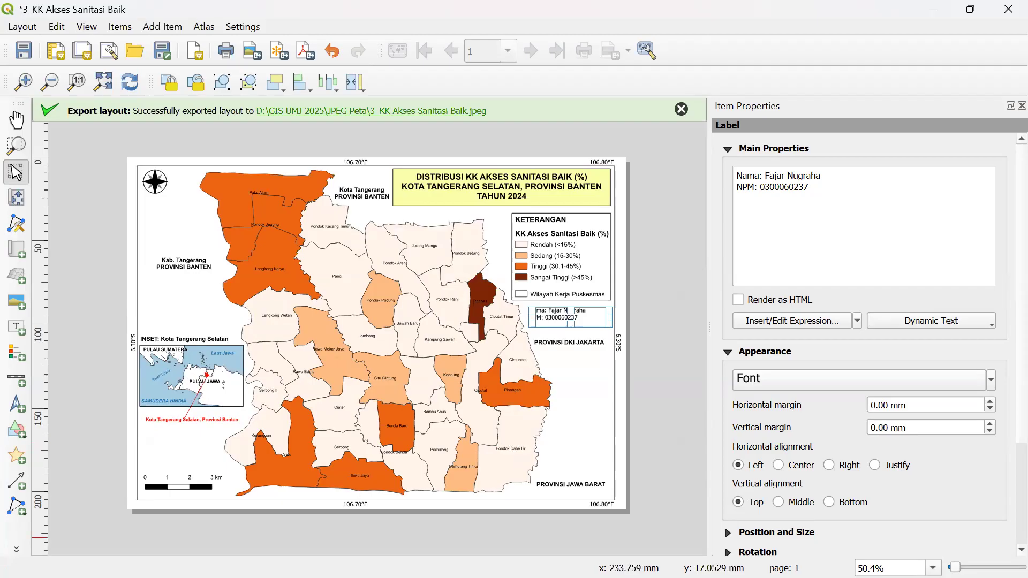
- Bring the JPEG Peta File Explorer window forward
key(super)
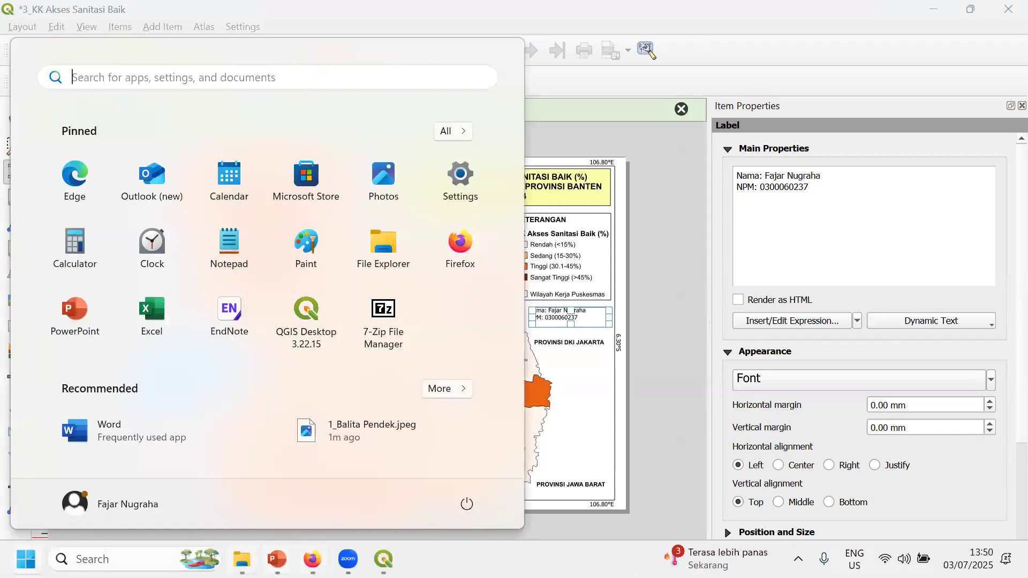
click(242, 559)
key(super)
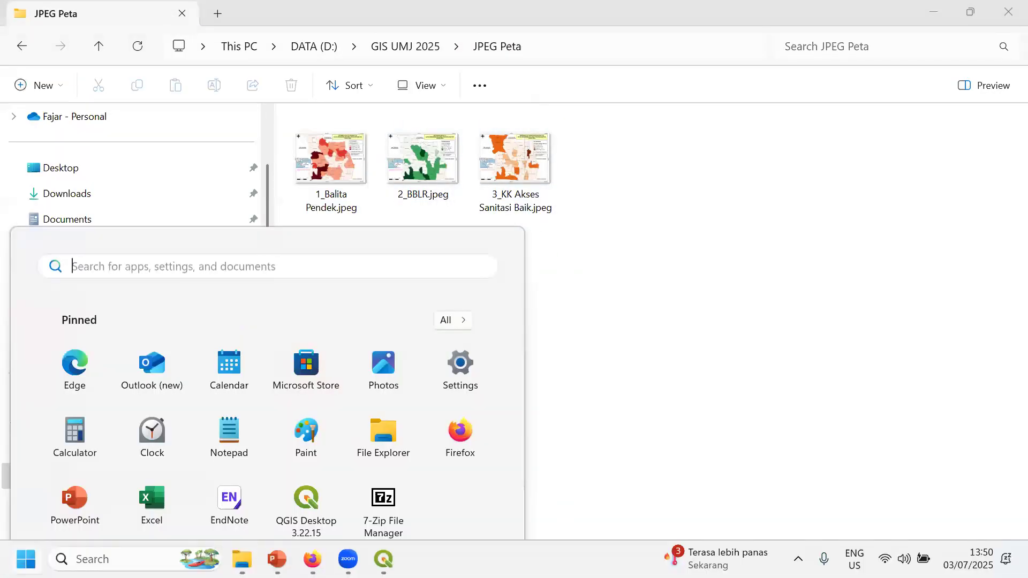
- Start an image export of the 4_Proporsi Bumil Komplikasi layout, keeping the suggested JPEG name in JPEG Peta
mouse_move(383, 559)
click(752, 501)
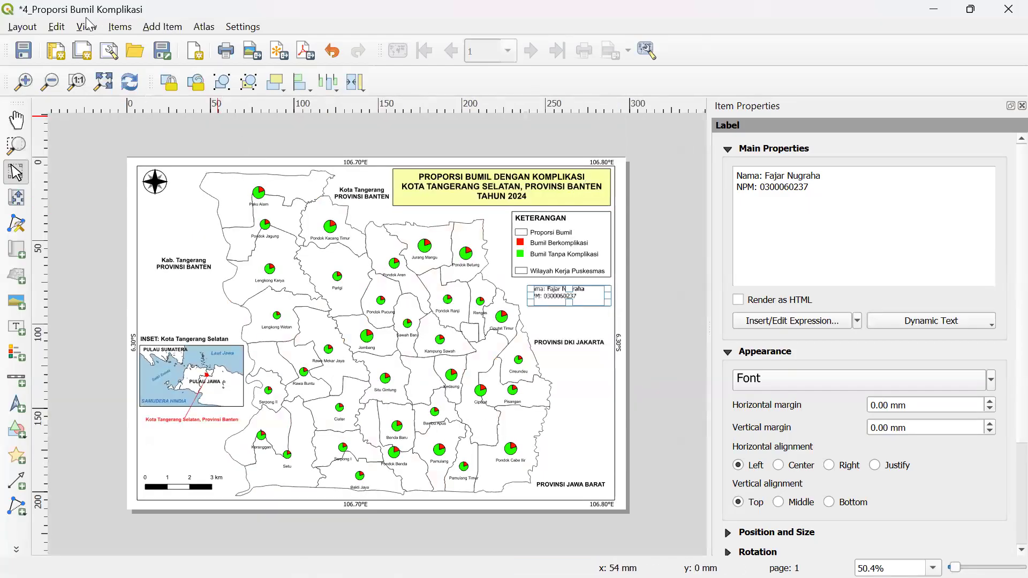
click(32, 29)
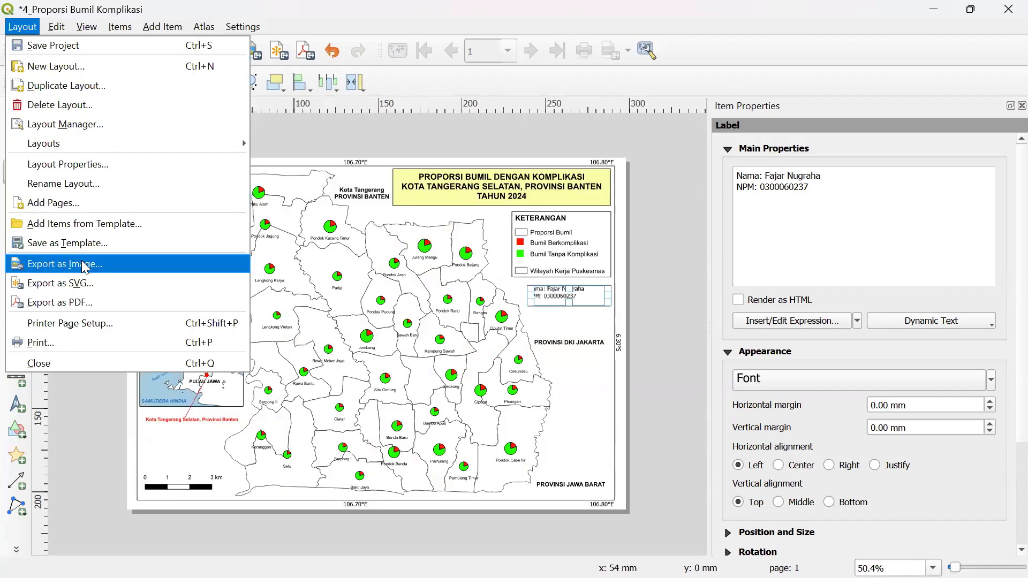
key(Escape)
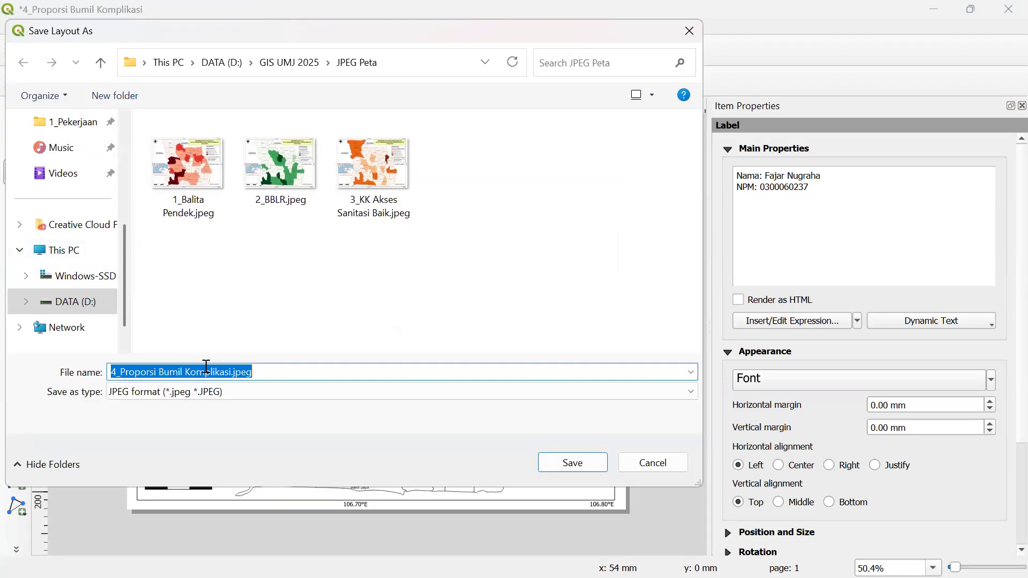
click(547, 453)
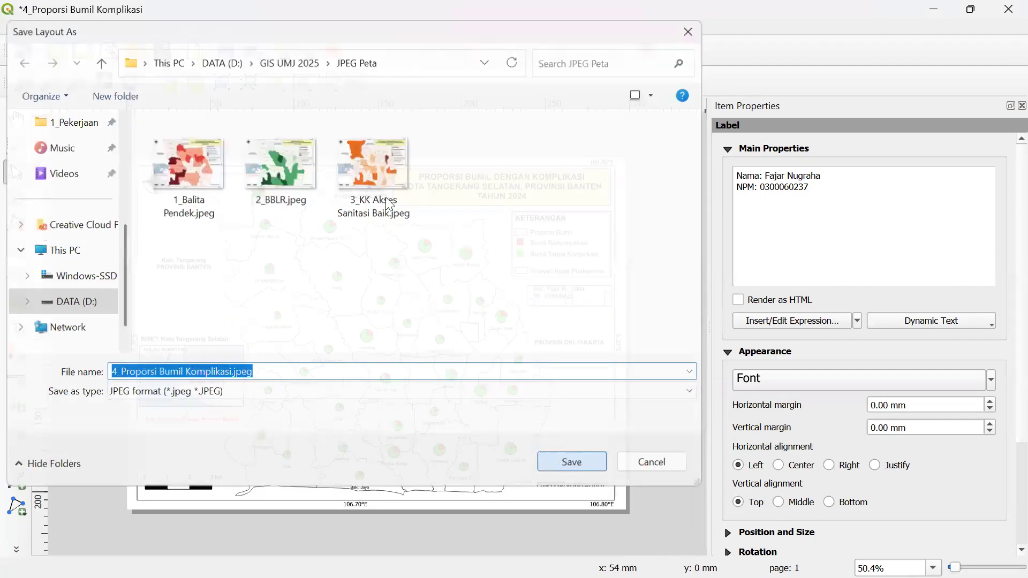
- Export the map at 500 dpi resolution and return to the JPEG Peta folder
drag(386, 128, 377, 126)
text(500 dpi)
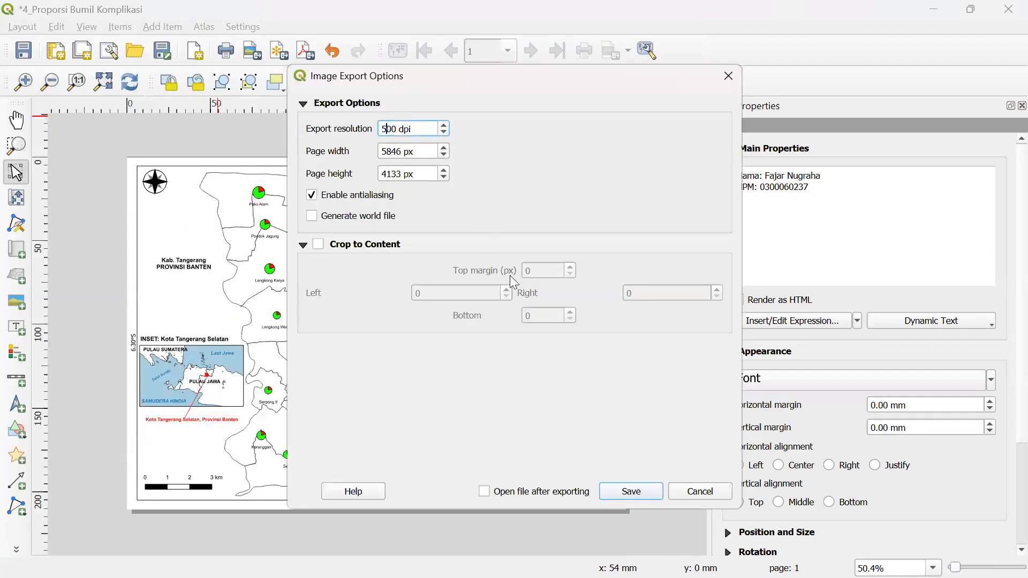
click(636, 491)
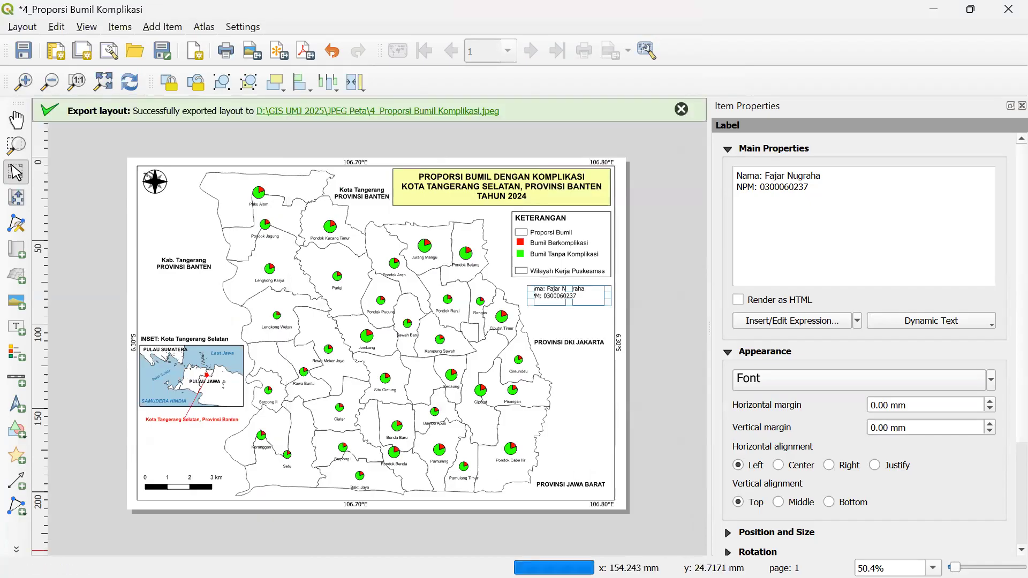
key(super)
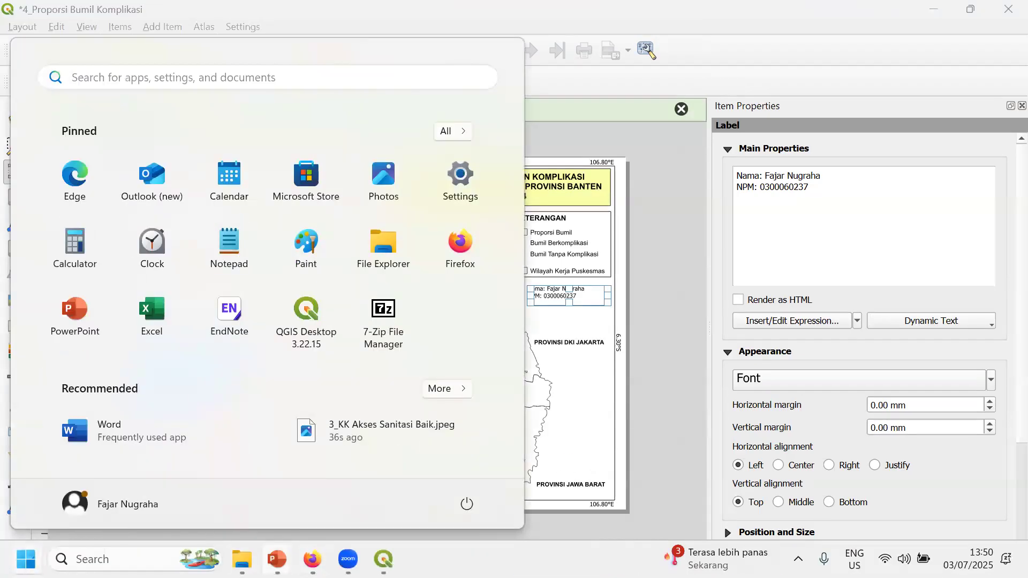
click(236, 560)
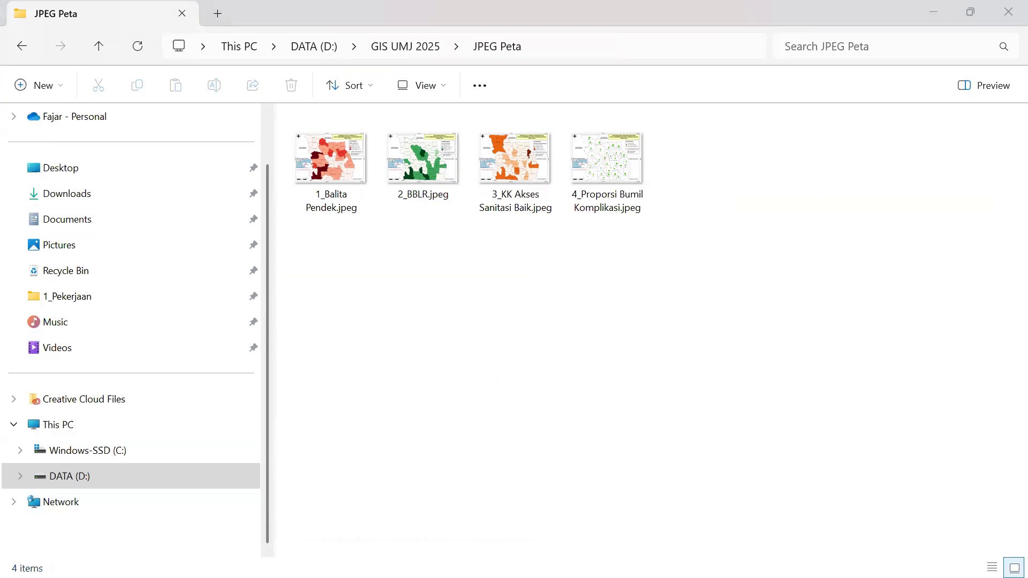
- Check the four map JPEGs in JPEG Peta and launch PowerPoint from the Start menu
key(super)
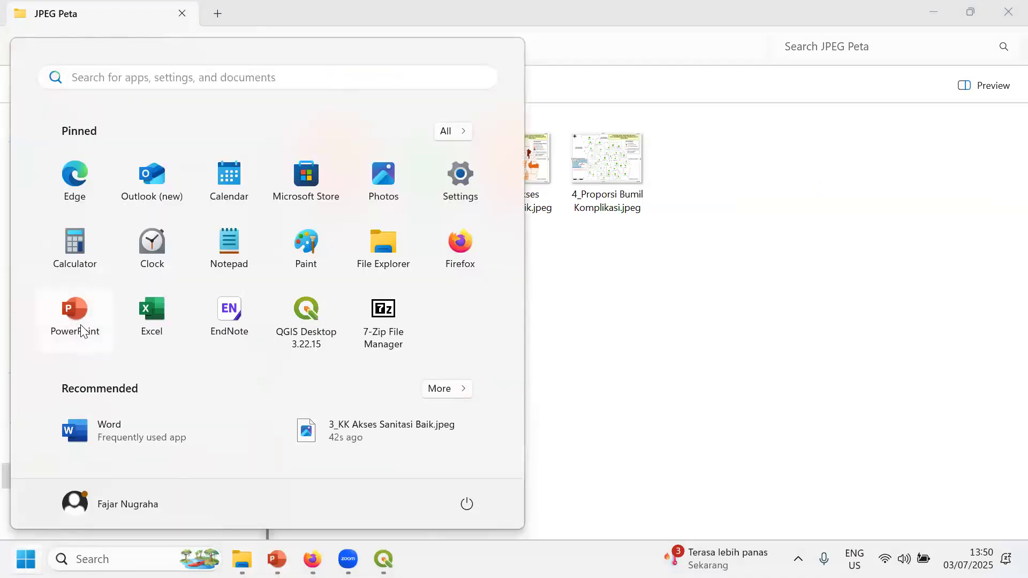
key(super)
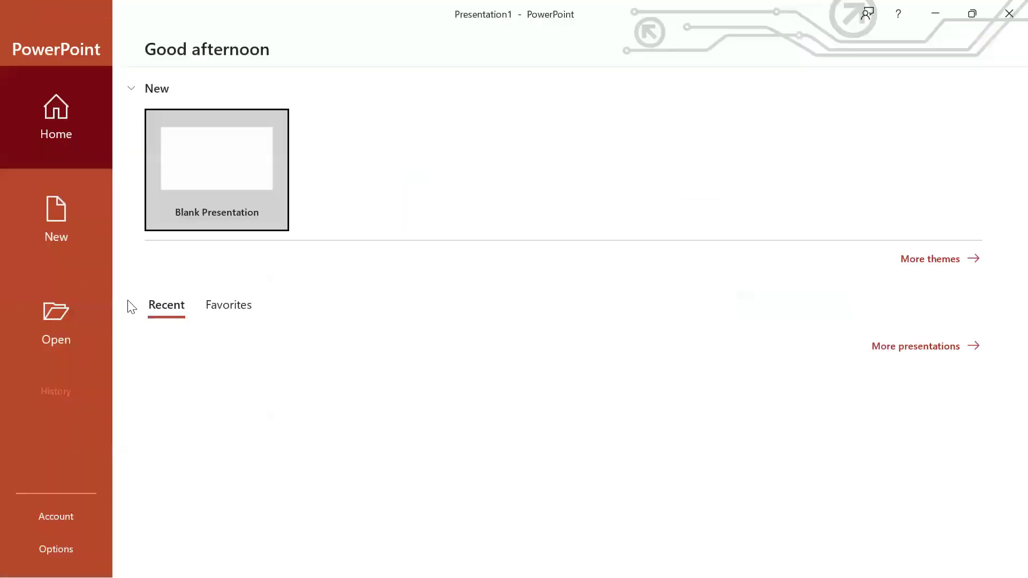
- Create a blank presentation and copy 1_Balita Pendek.jpeg from the JPEG Peta folder
click(241, 173)
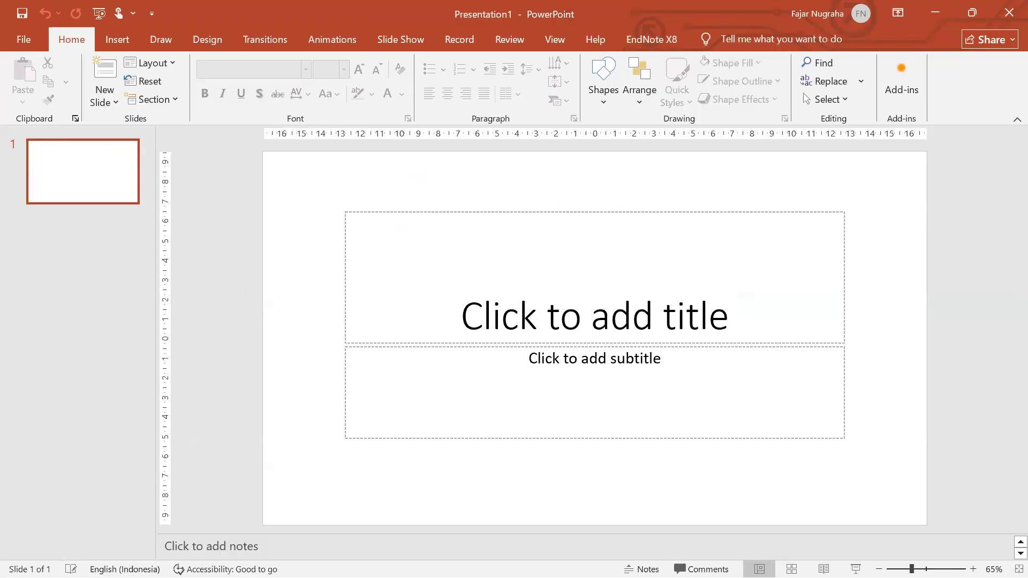
key(super)
mouse_move(276, 559)
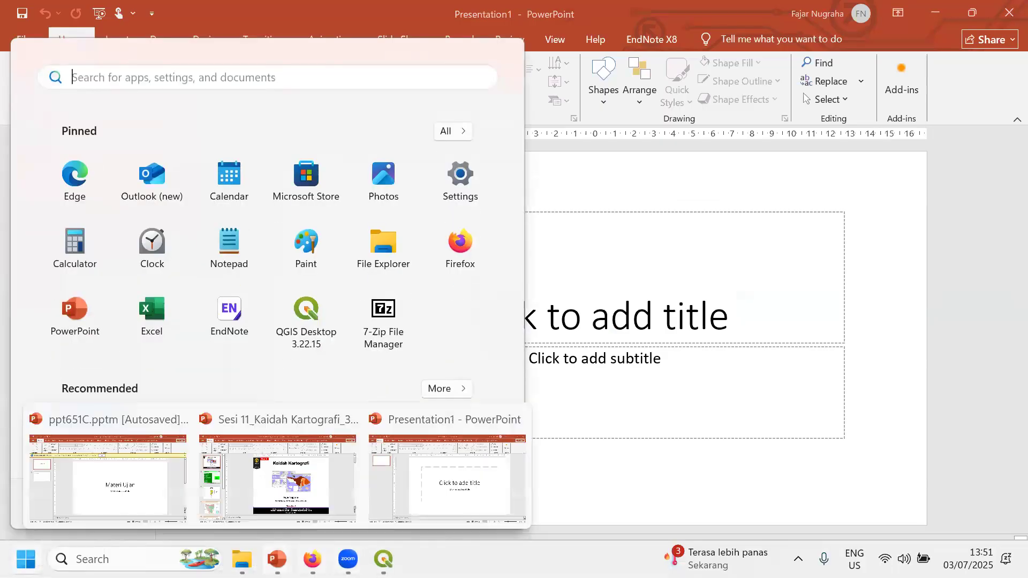
click(242, 560)
click(328, 154)
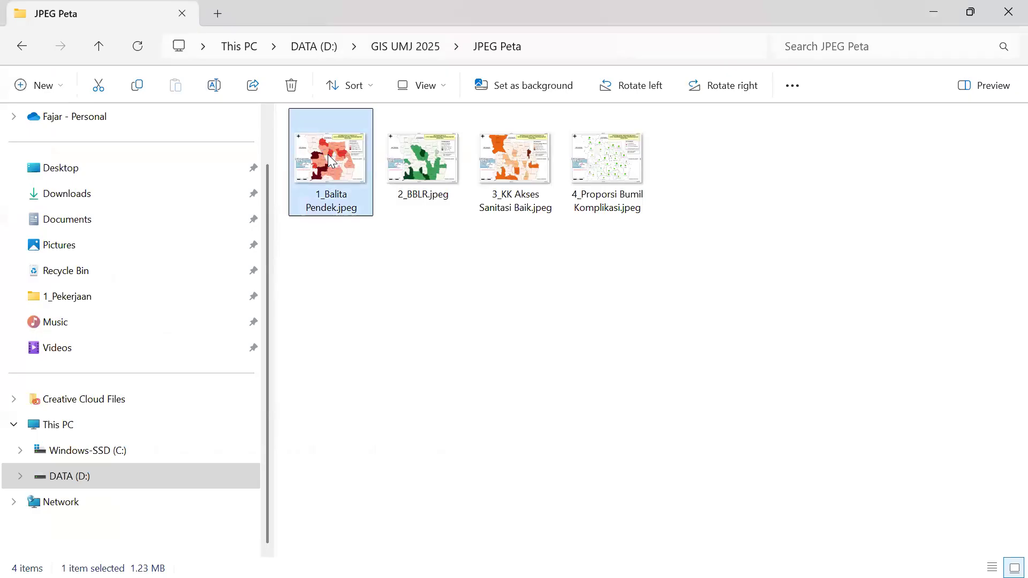
right_click(328, 154)
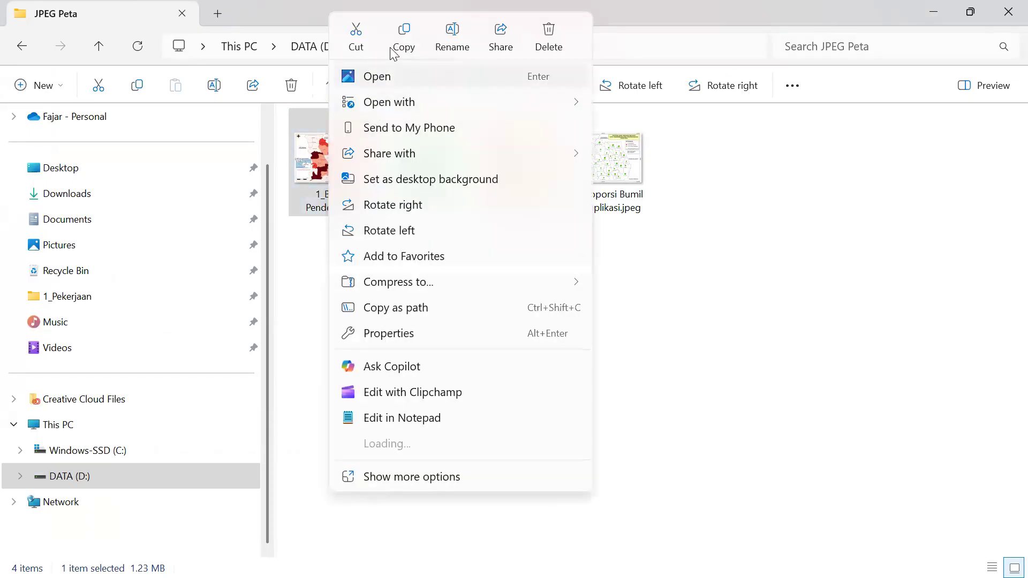
click(403, 37)
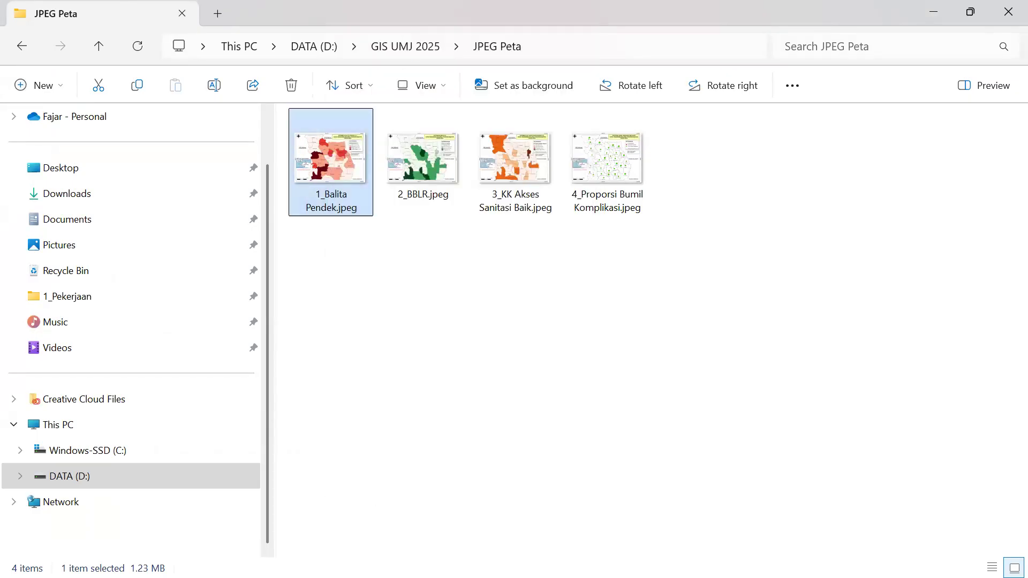
- Paste the copied 1_Balita Pendek map image into Presentation1
key(super)
mouse_move(277, 559)
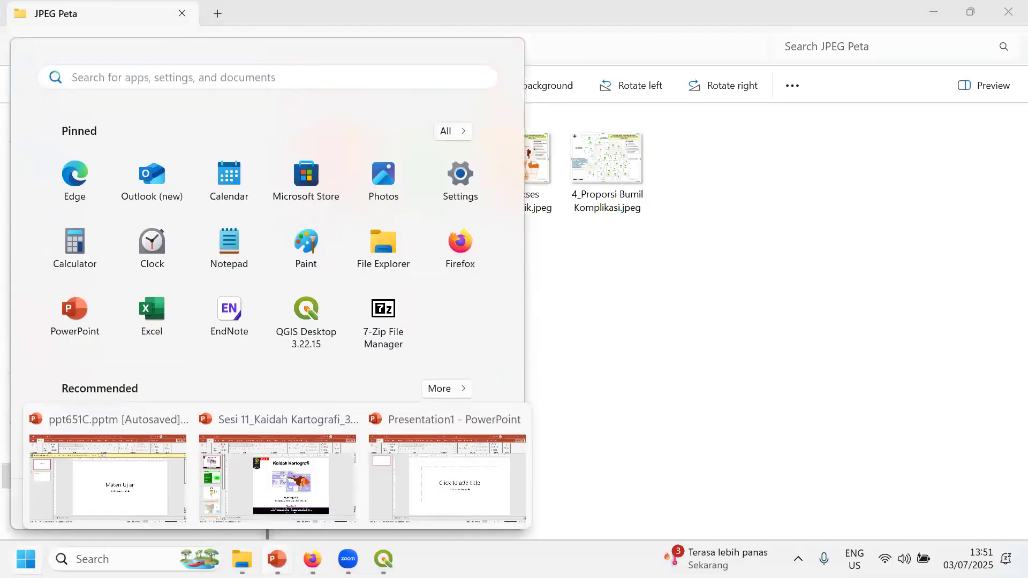
click(421, 486)
key(ctrl+v)
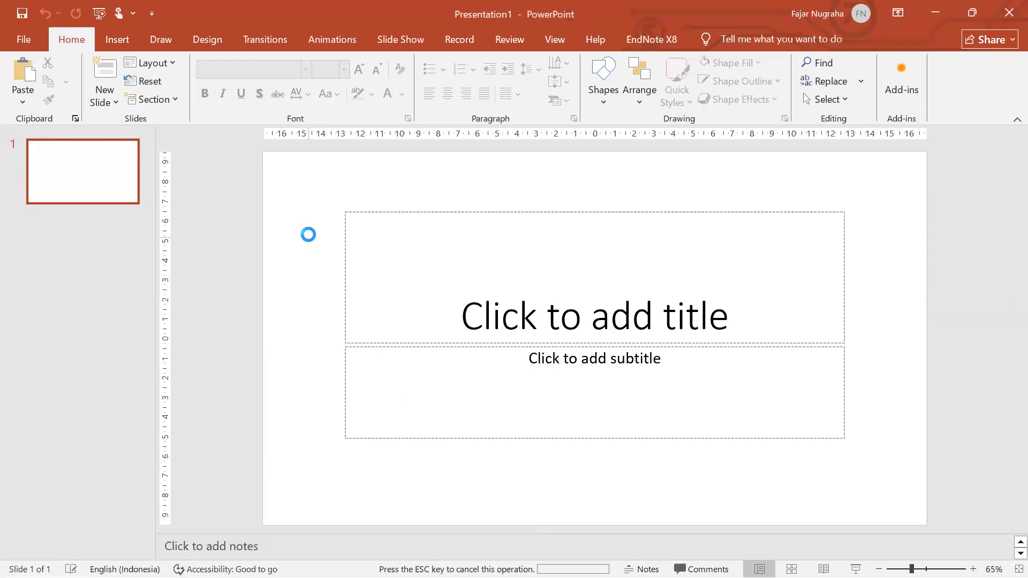
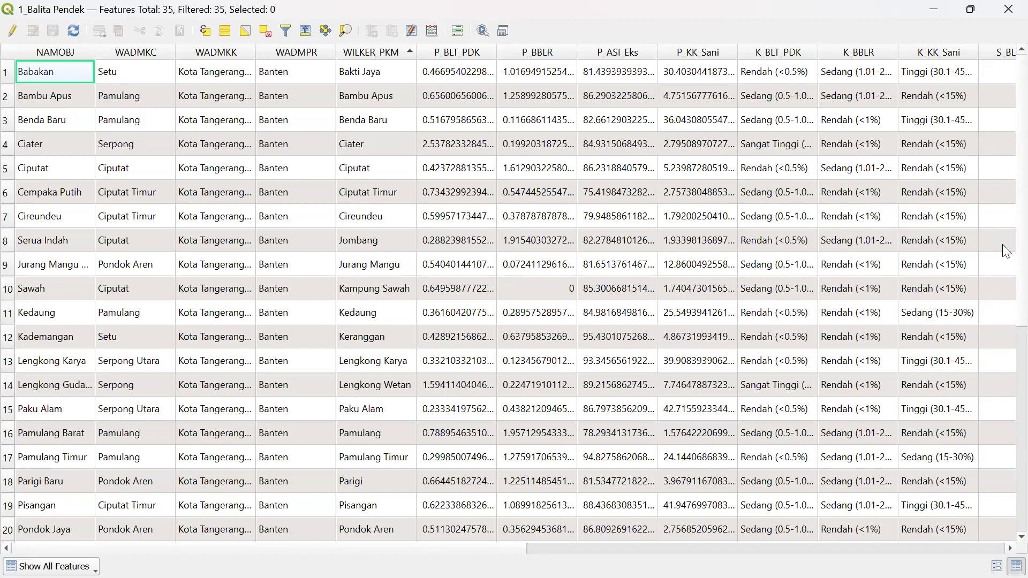
- Sort the attribute table ascending by P_BLT_PDK and autofit the K_BLT_PDK column
drag(501, 547, 618, 543)
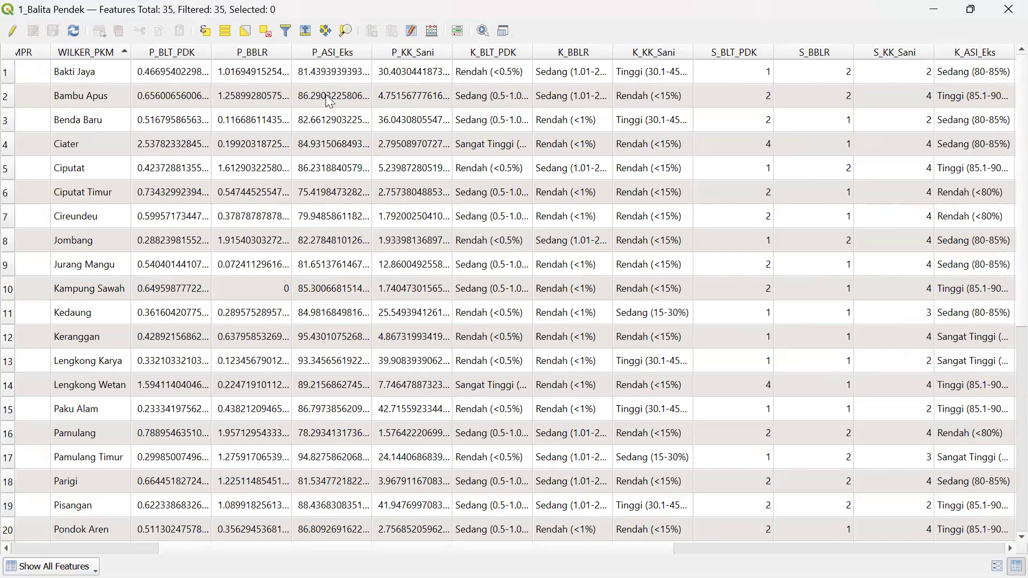
click(187, 61)
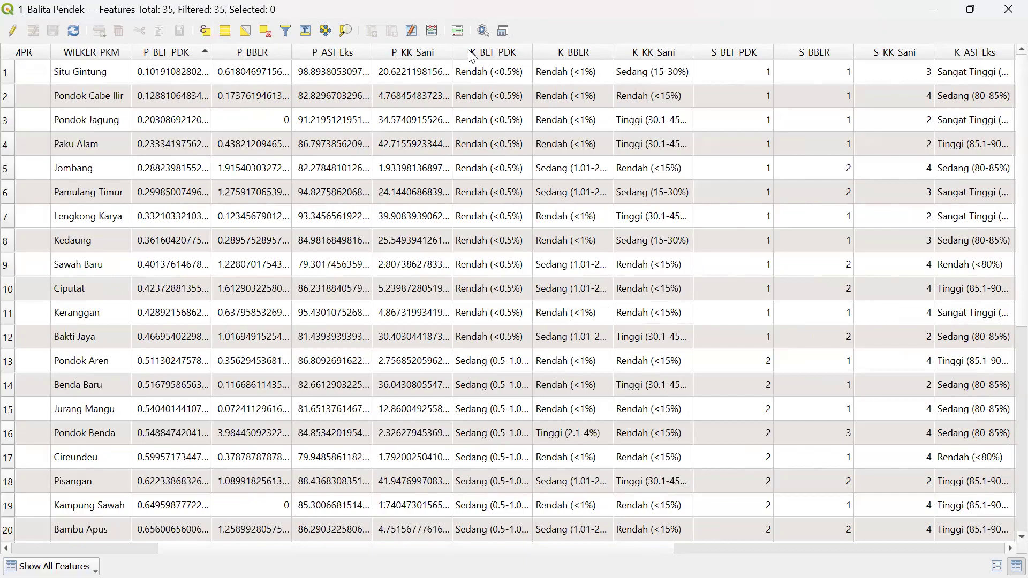
double_click(533, 52)
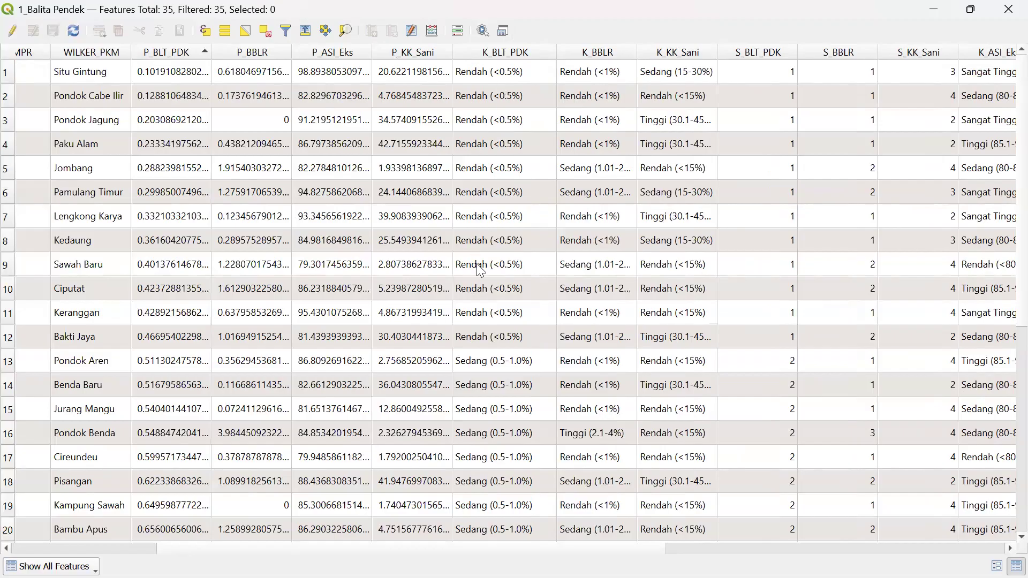
- Review the sorted rows and turn on editing for the 1_Balita Pendek layer
scroll(483, 322, down, 3)
scroll(484, 322, down, 1)
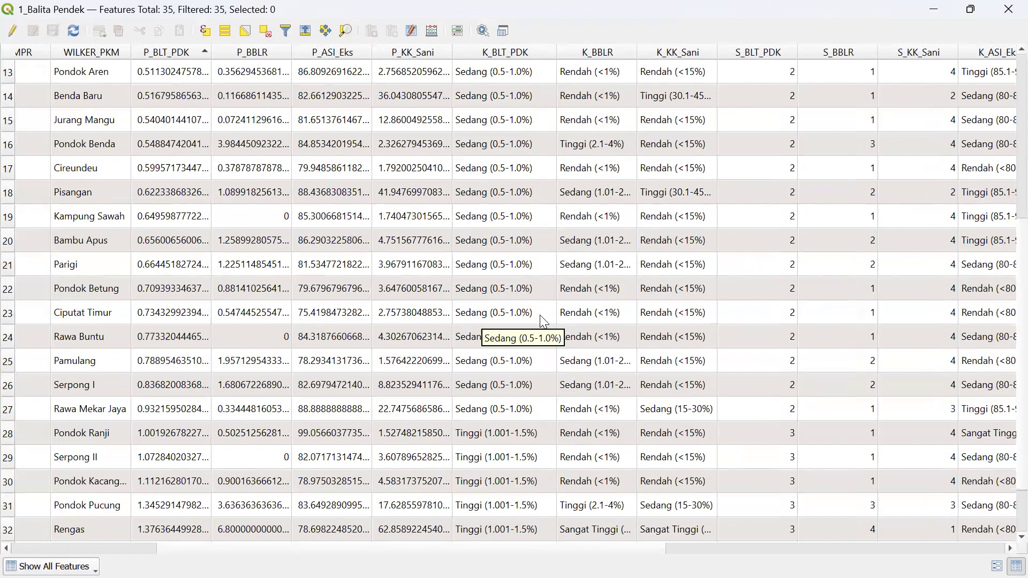
scroll(543, 322, up, 2)
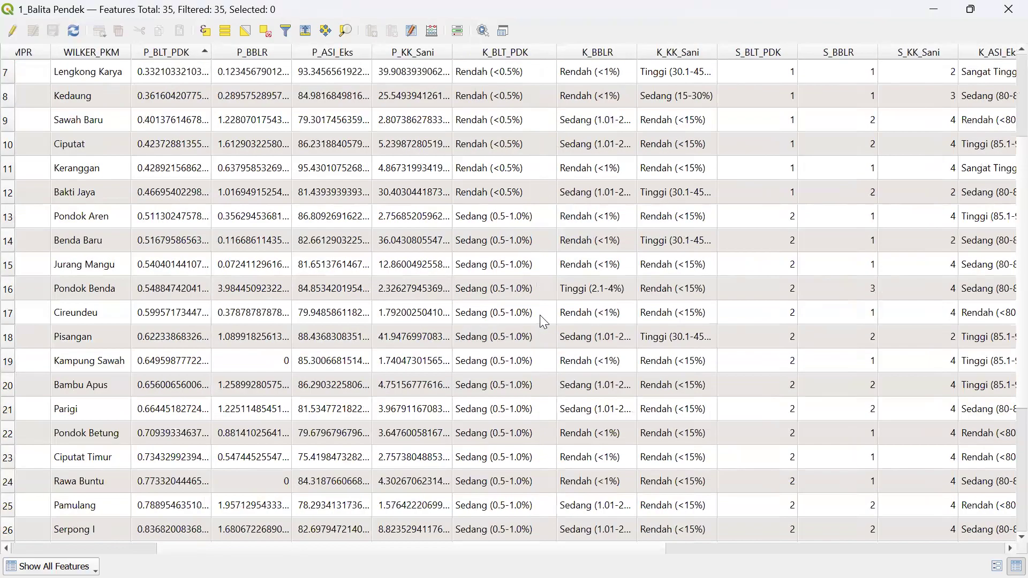
scroll(543, 321, up, 2)
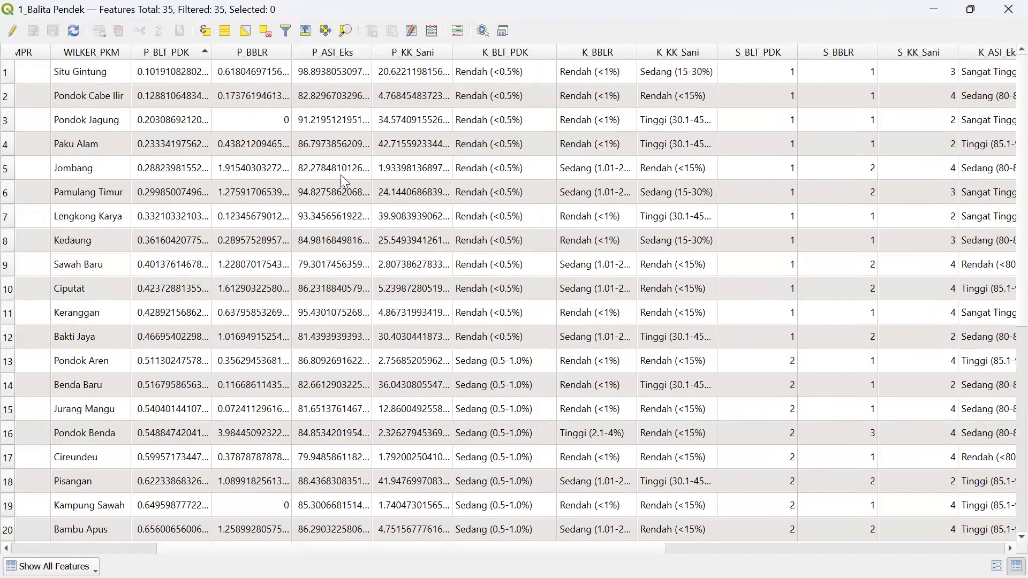
click(11, 32)
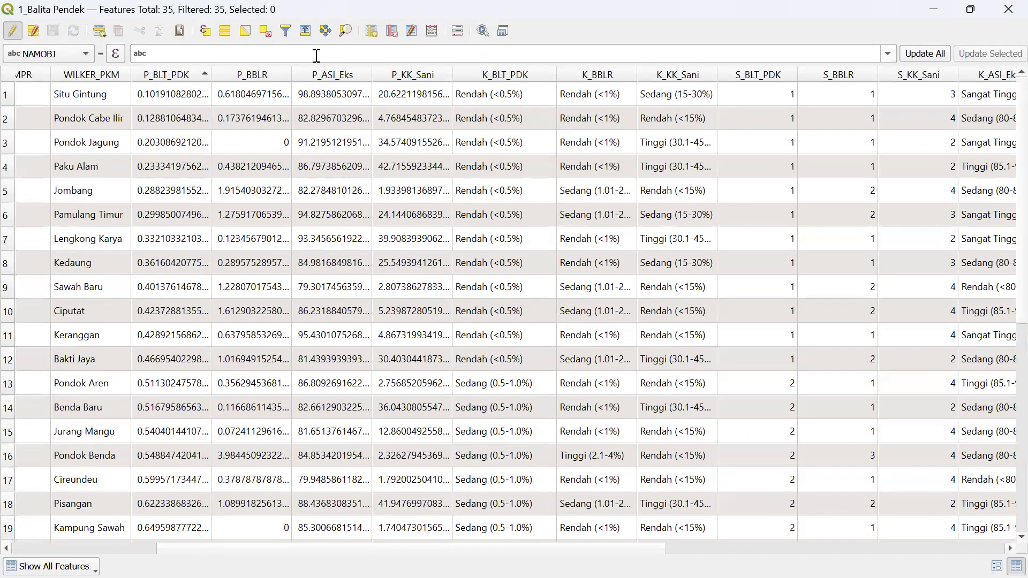
- Add a Text (string) field named K_BT_PDK2 with length 50 and bring its column into view
click(371, 36)
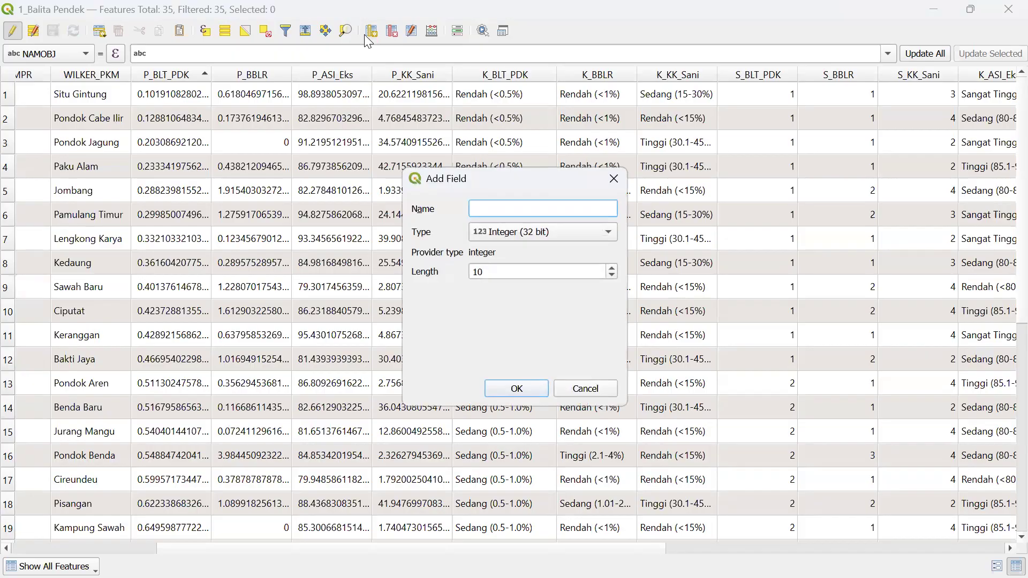
text(K_BT_PDK2)
click(503, 232)
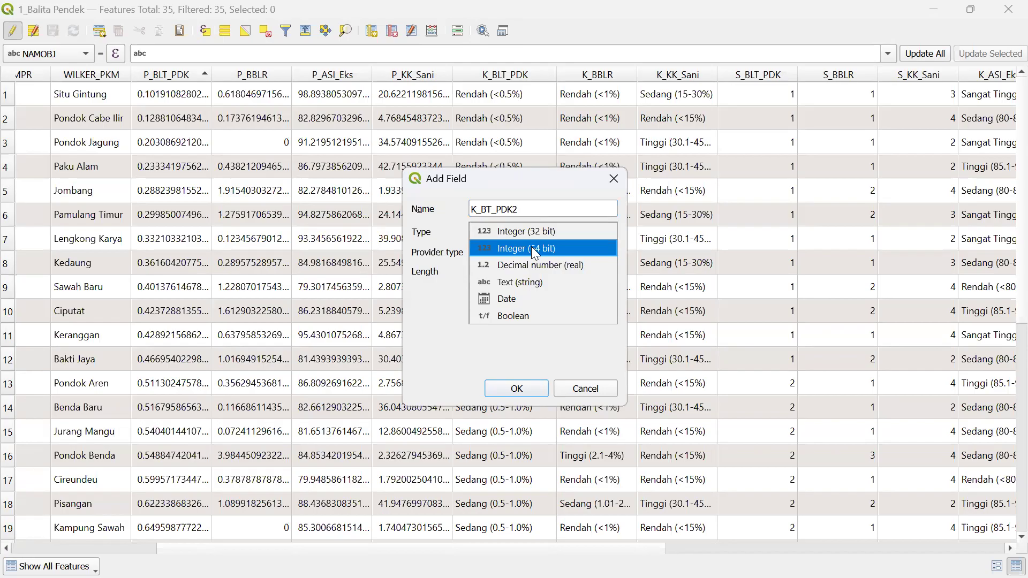
click(517, 282)
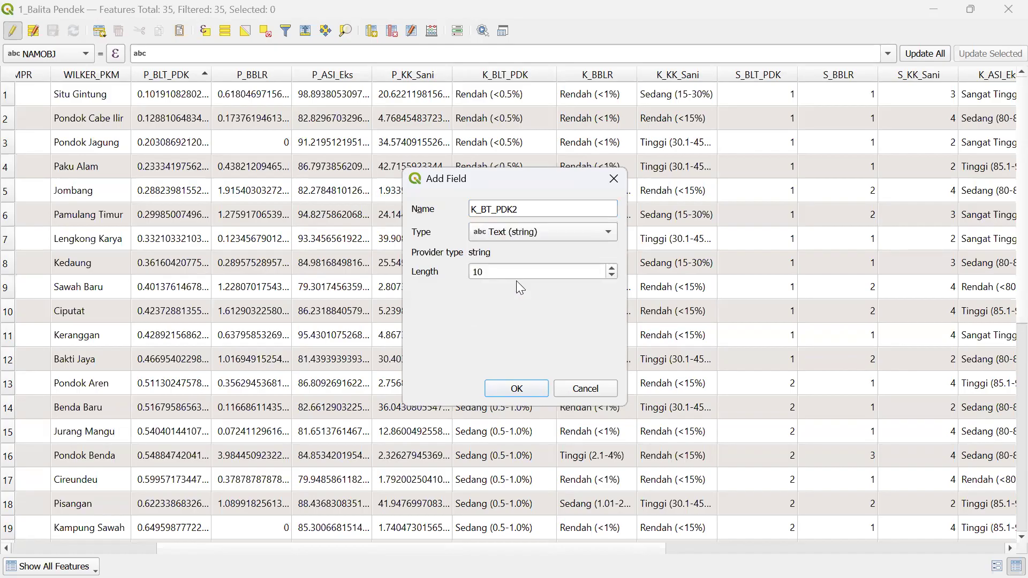
drag(516, 271, 424, 248)
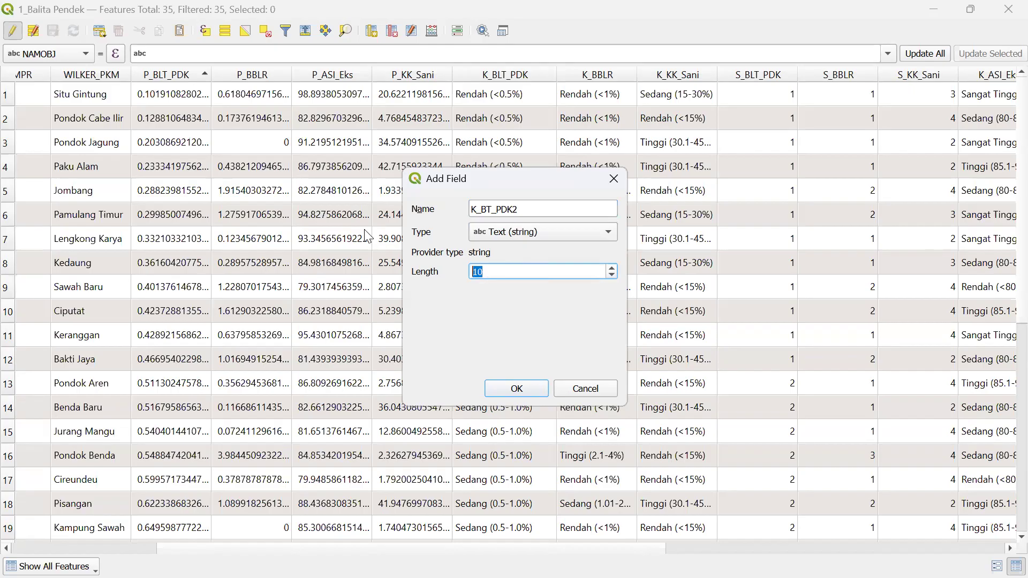
text(50)
drag(504, 271, 464, 270)
click(515, 389)
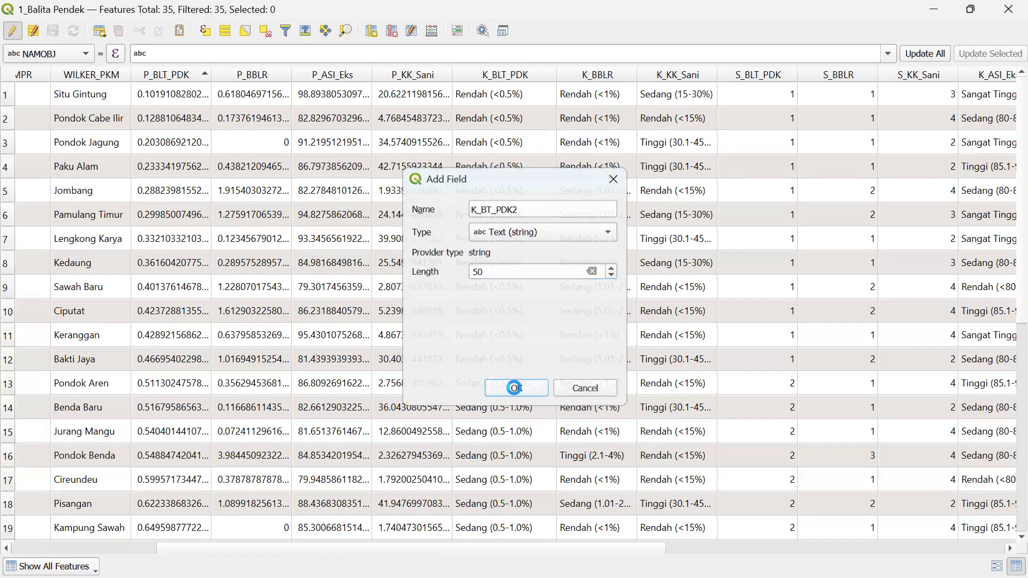
drag(578, 547, 1005, 548)
click(1007, 549)
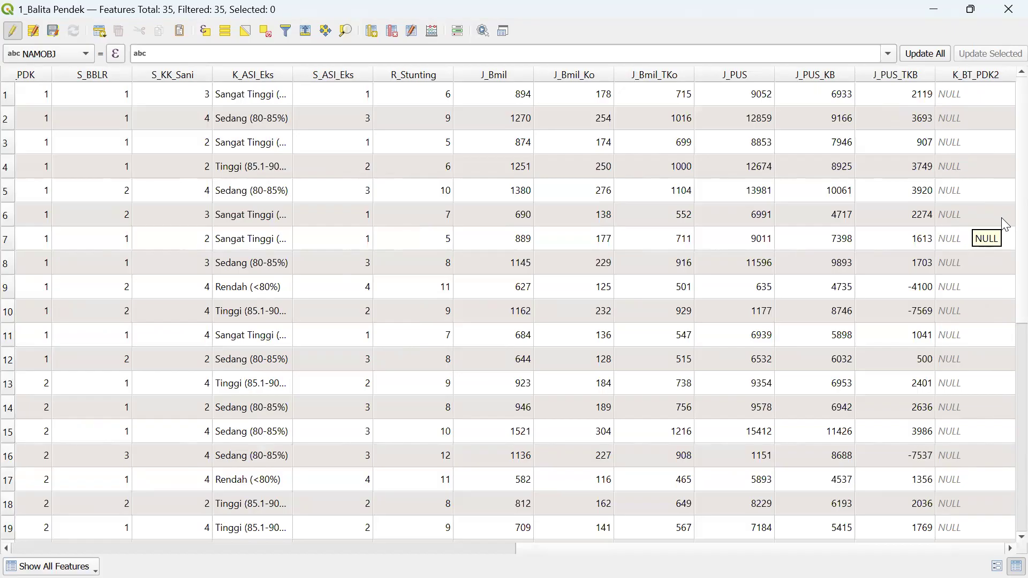
click(372, 31)
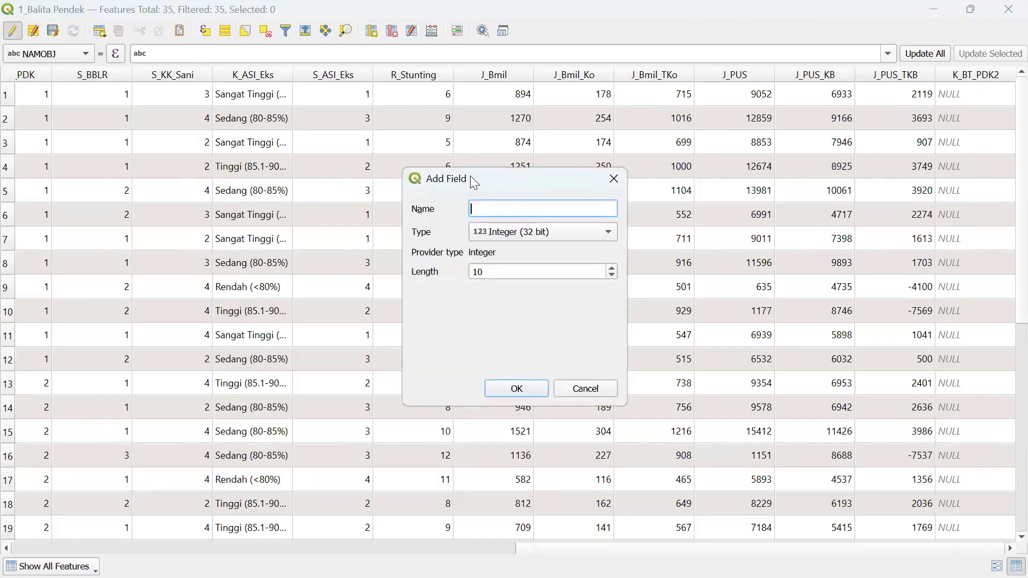
click(518, 233)
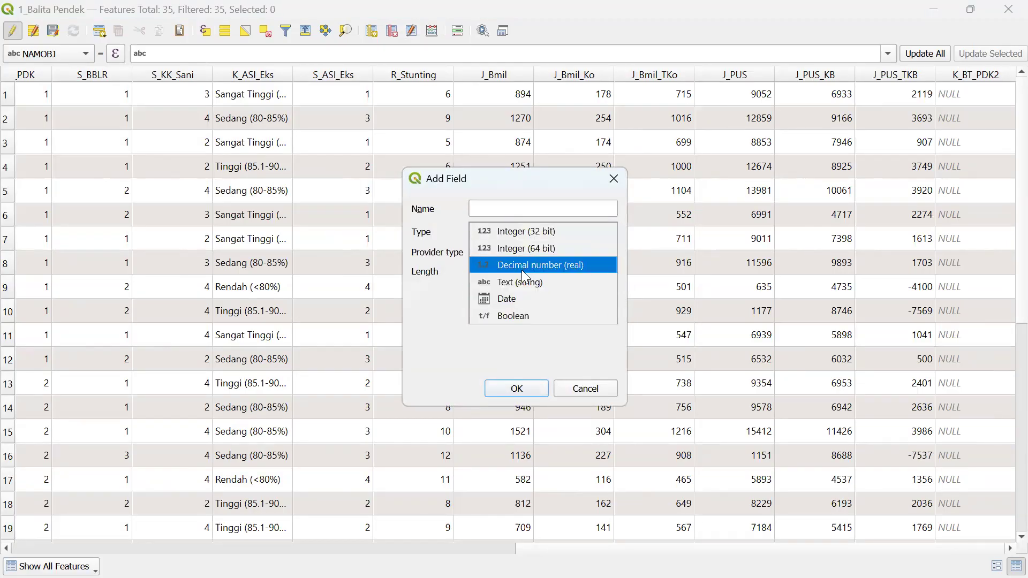
click(528, 250)
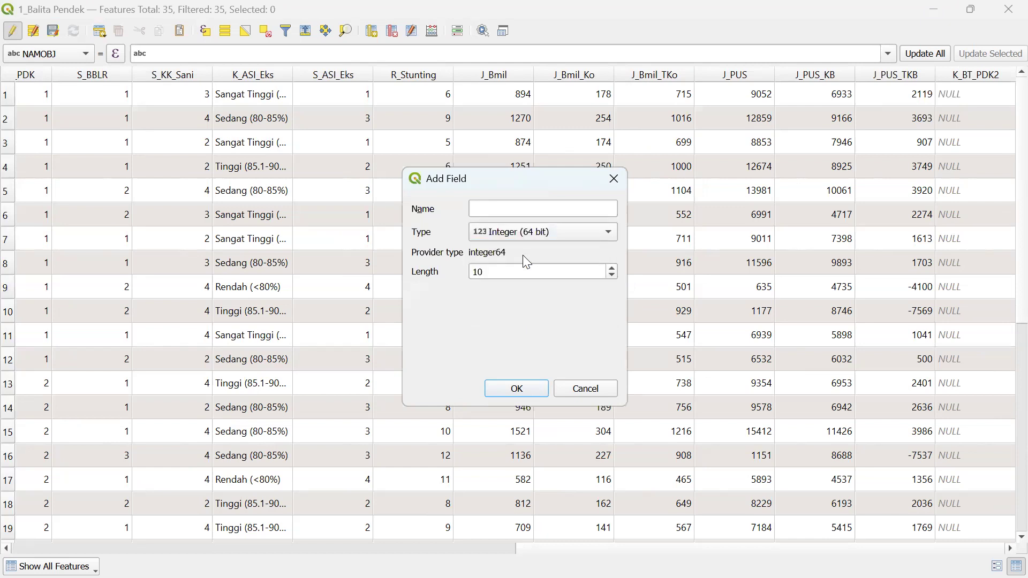
click(472, 208)
text(K_)
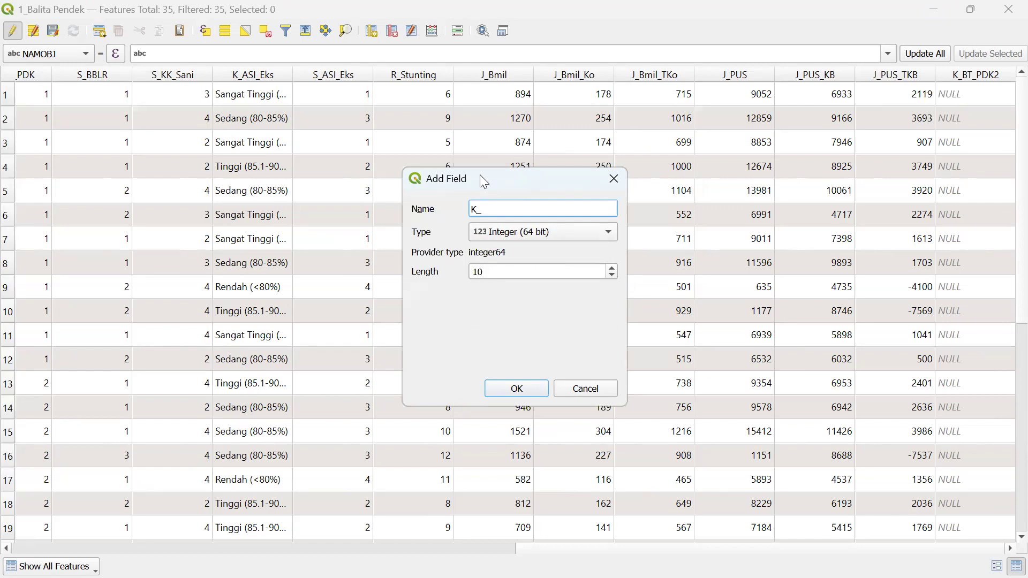
text(BT_PDK3)
click(518, 388)
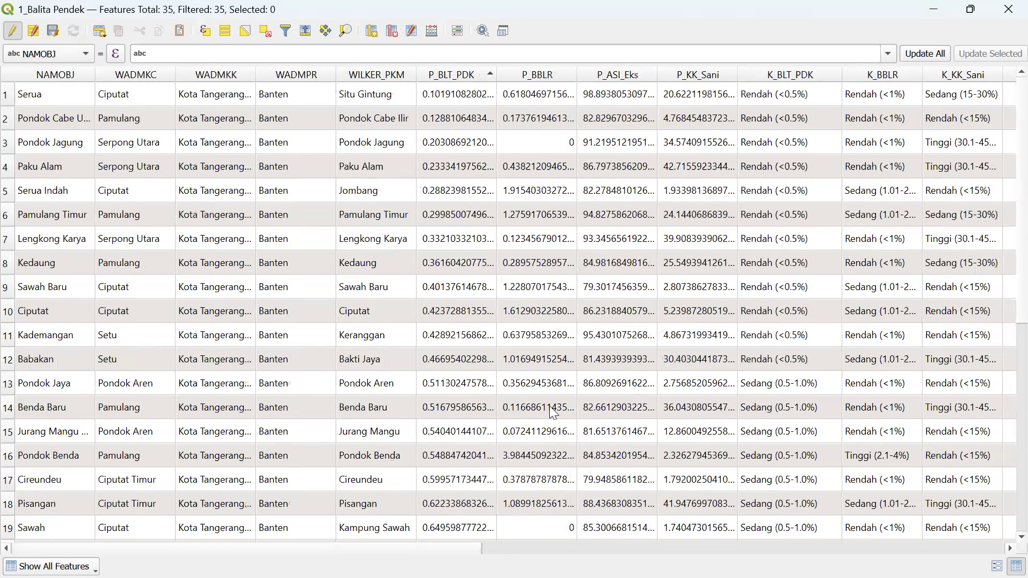
scroll(518, 388, right, 15)
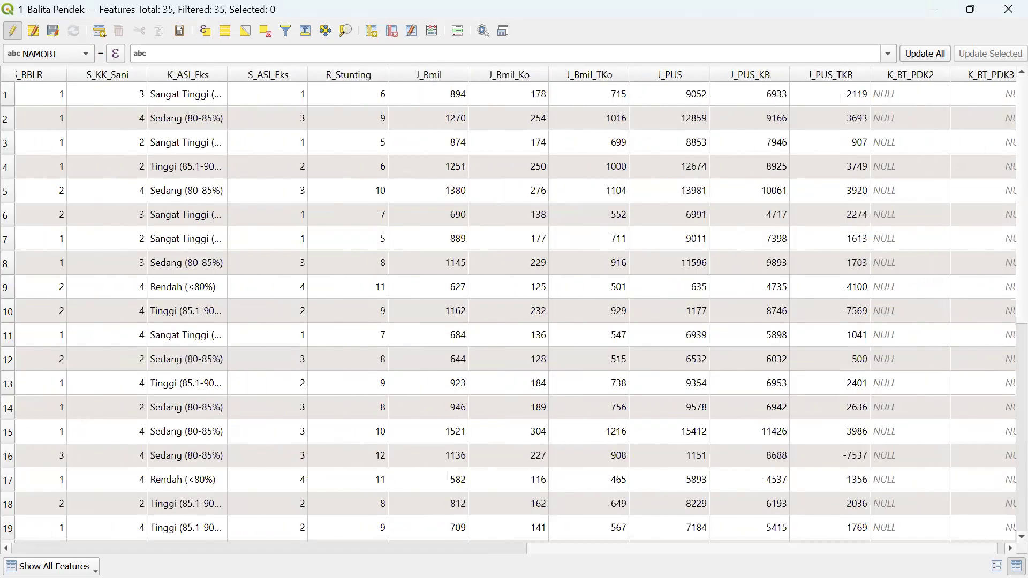
scroll(1003, 324, right, 1)
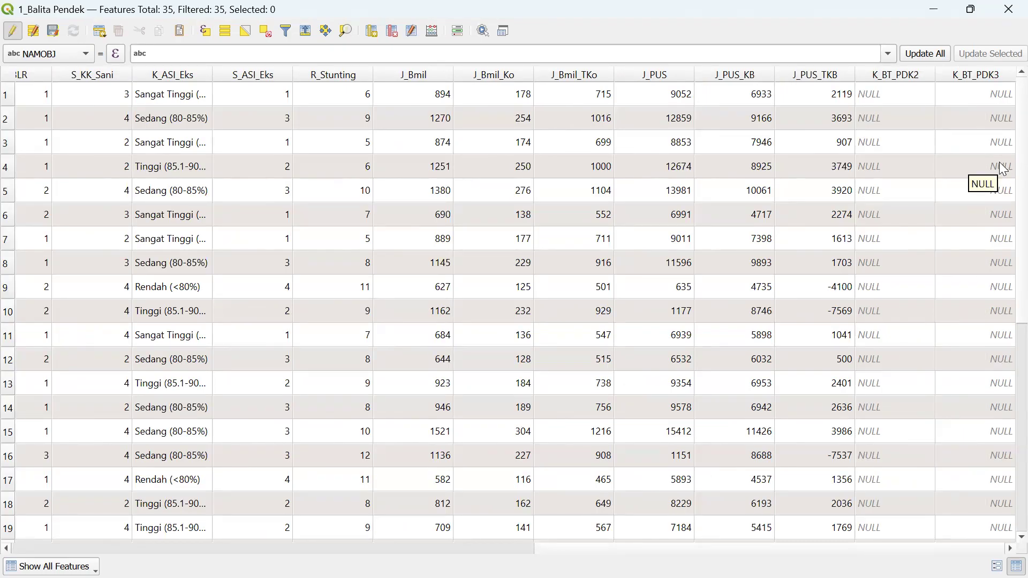
double_click(984, 86)
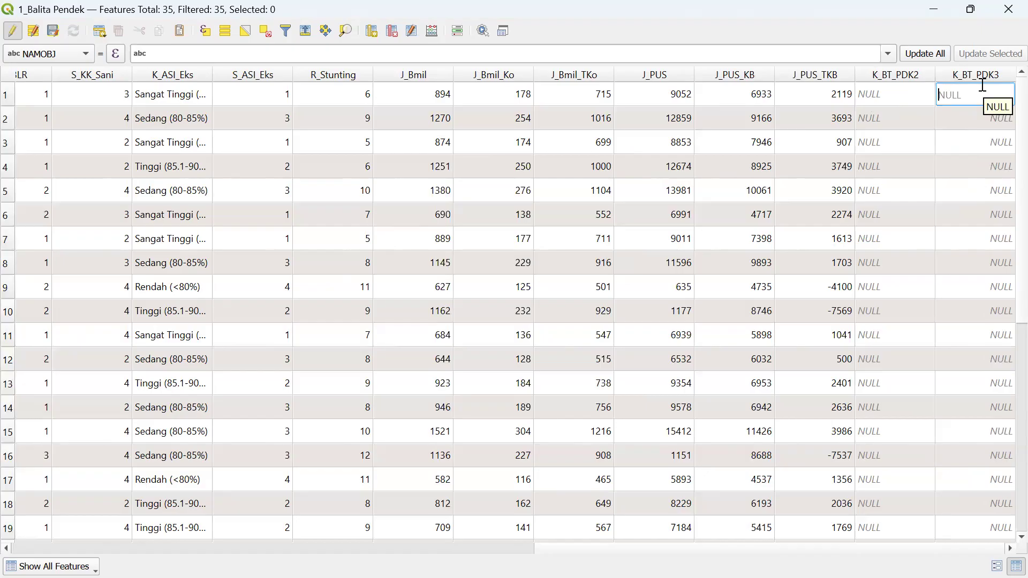
text(1)
key(BackSpace)
click(982, 164)
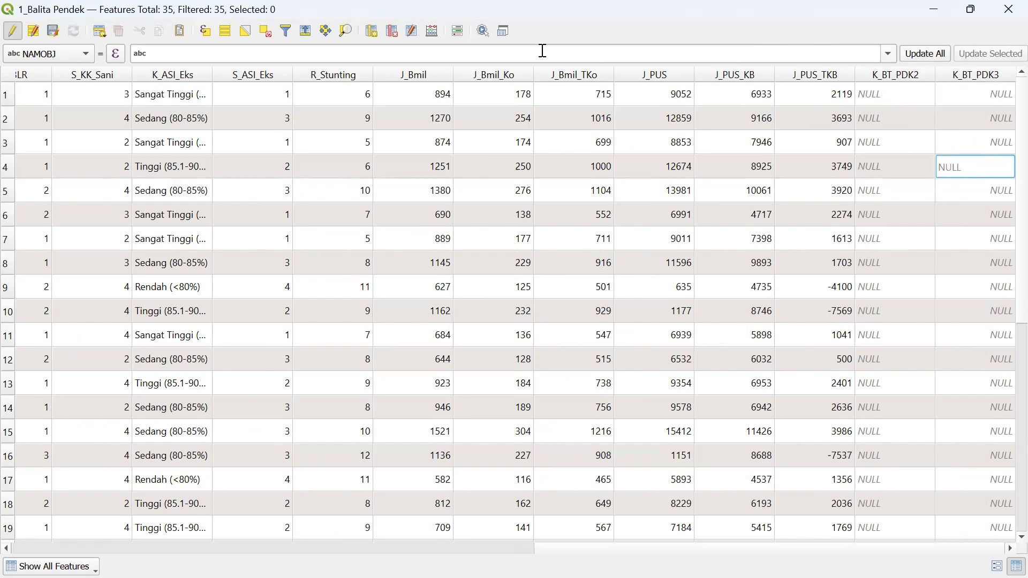
click(396, 31)
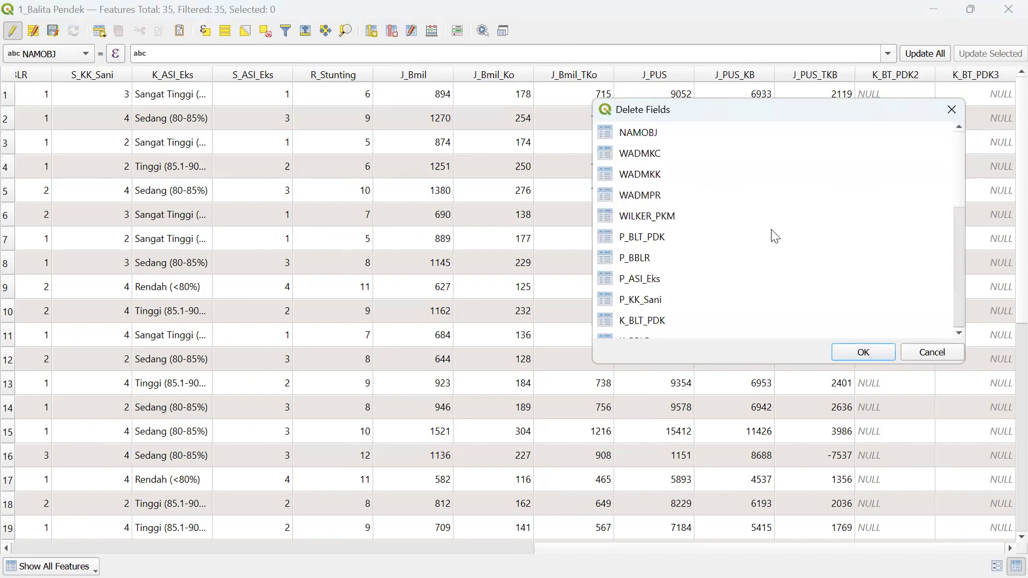
scroll(773, 234, down, 5)
click(645, 321)
click(863, 351)
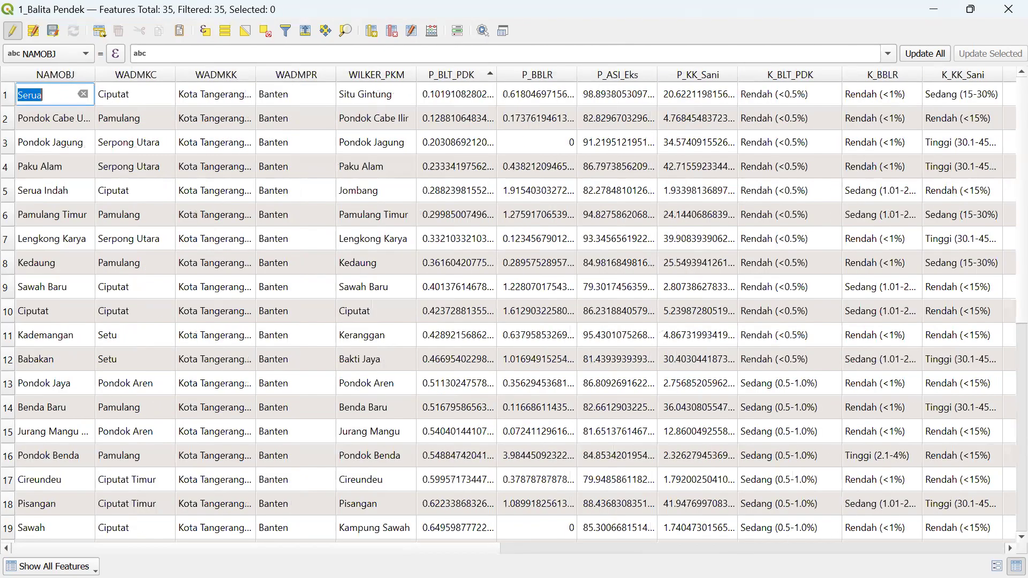
click(1006, 549)
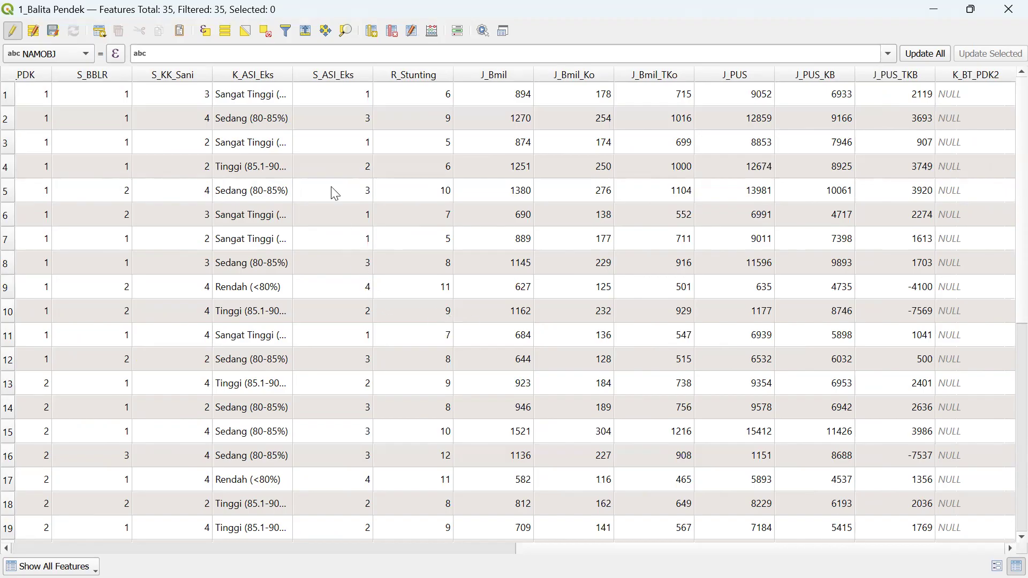
- Start a Select by Expression query with the P_BLT_PDK field in the expression
click(208, 31)
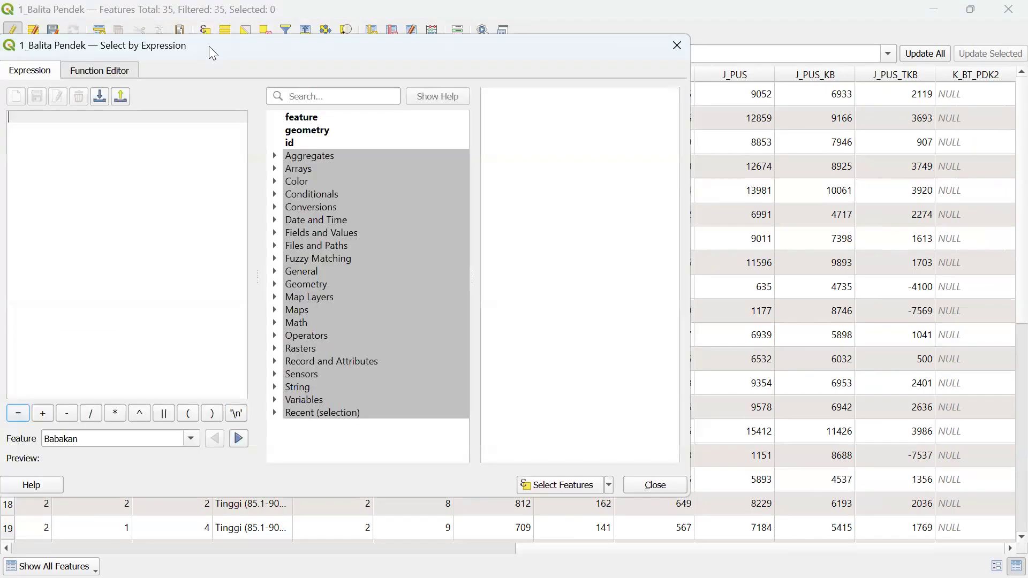
drag(212, 48, 439, 48)
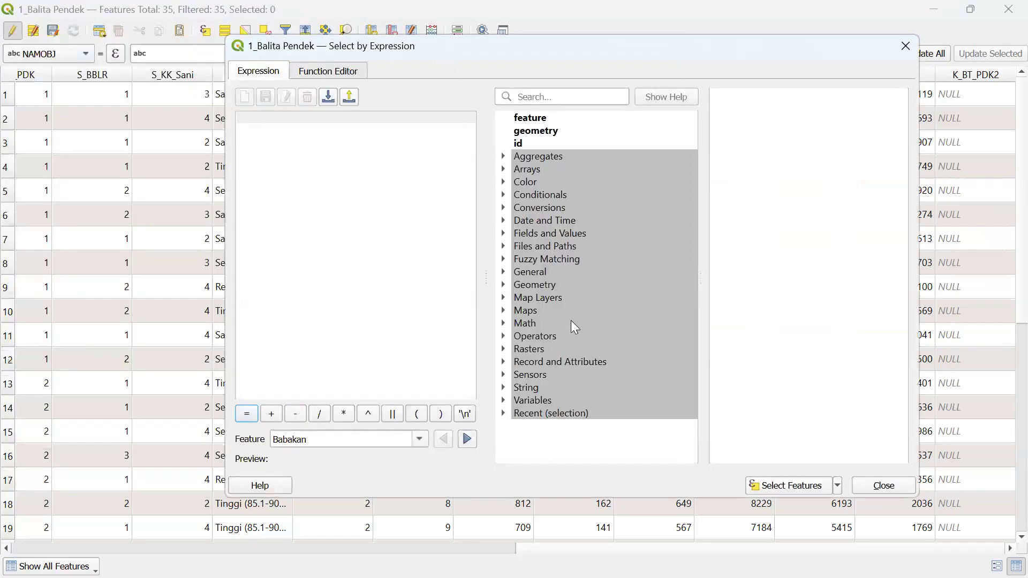
click(505, 234)
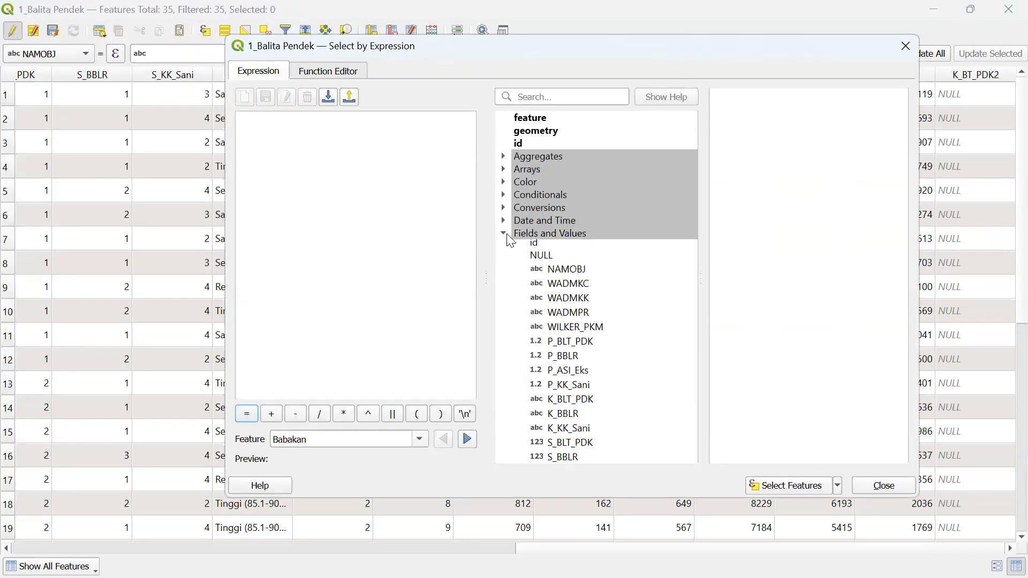
drag(688, 232, 693, 283)
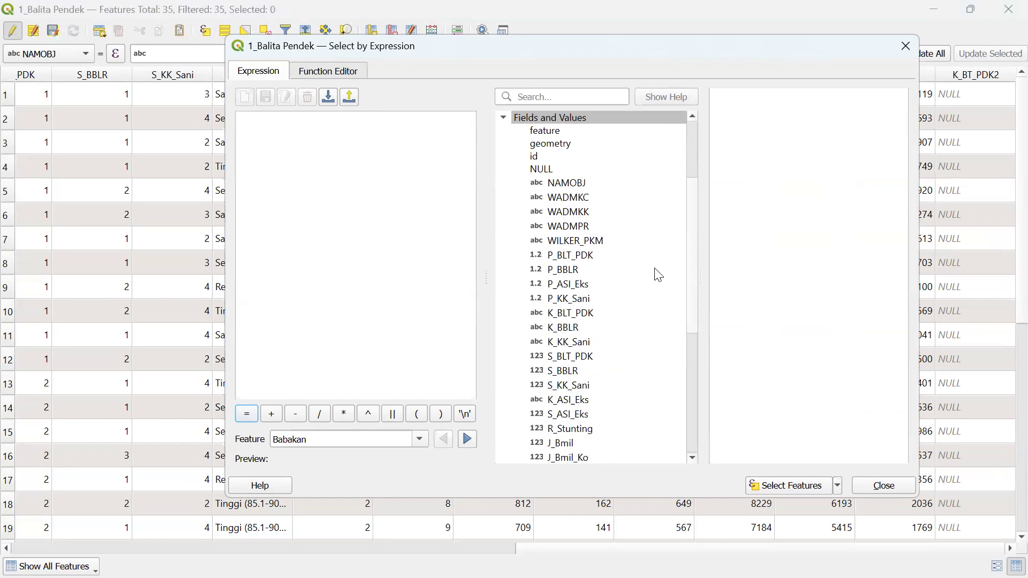
double_click(575, 256)
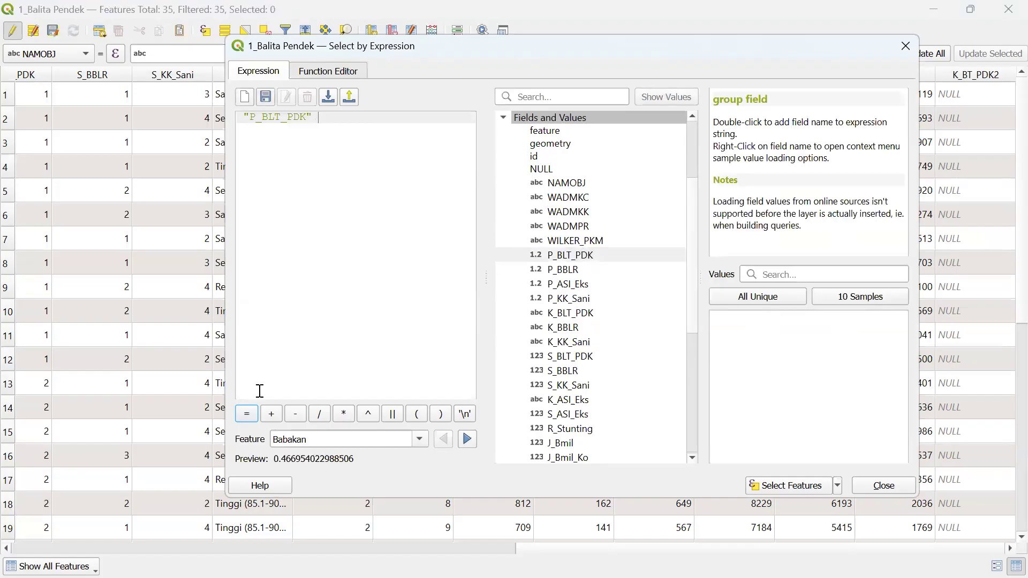
drag(696, 228, 692, 335)
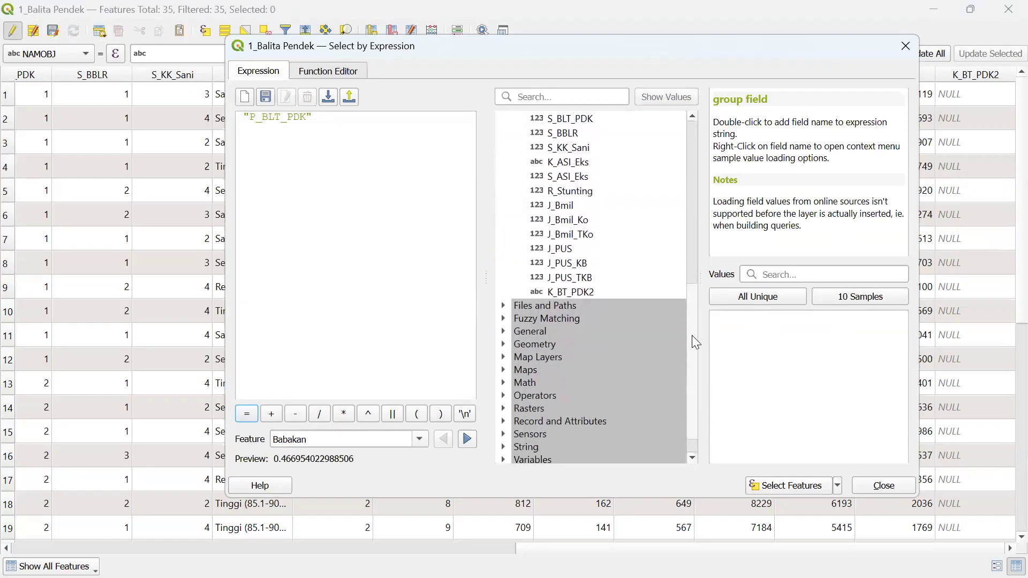
- Complete the expression as "P_BLT_PDK" < 0.5 and select the 12 matching features
click(504, 397)
scroll(581, 429, down, 3)
click(533, 425)
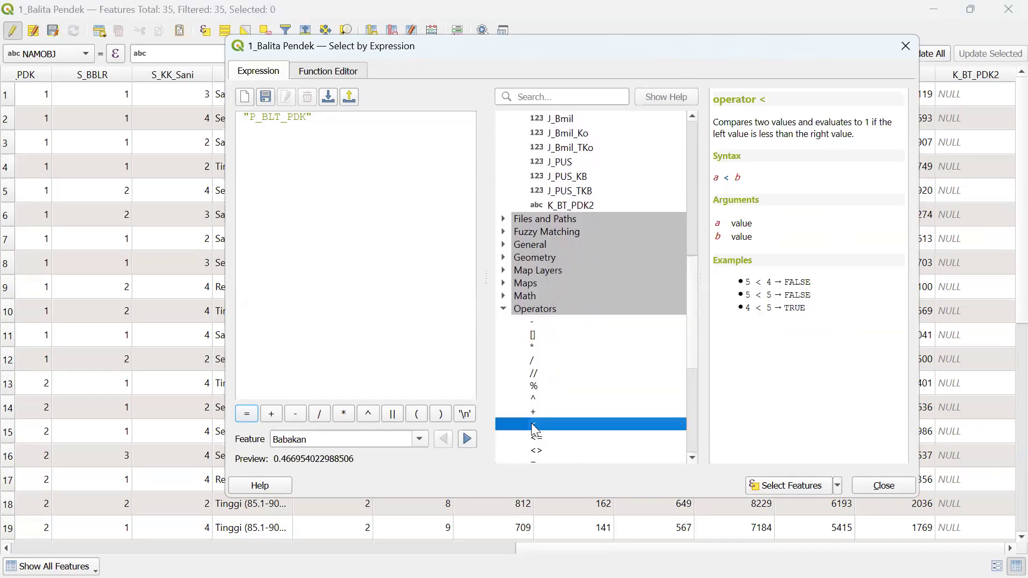
double_click(532, 426)
text(0)
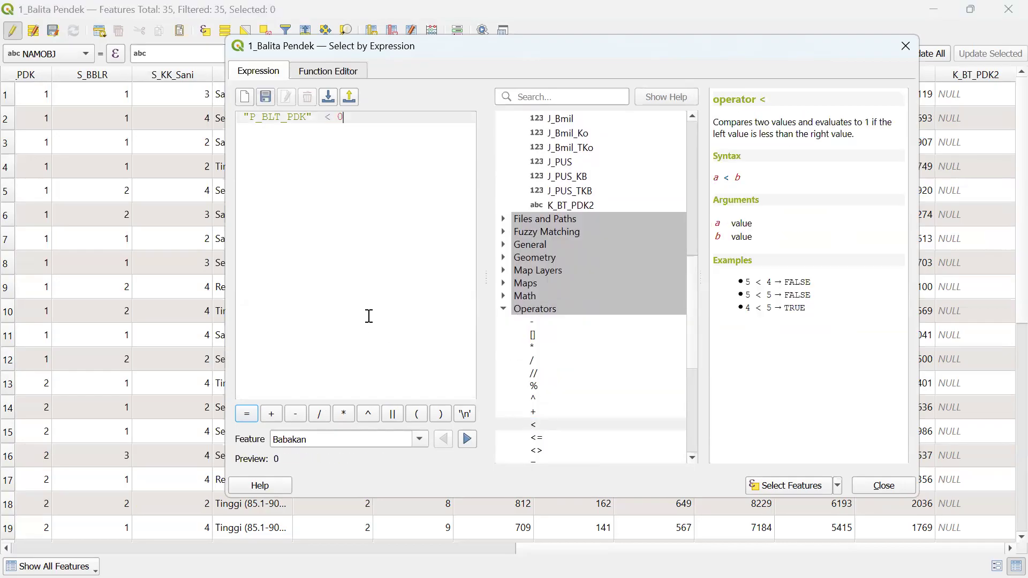
text(5)
key(BackSpace)
key(BackSpace)
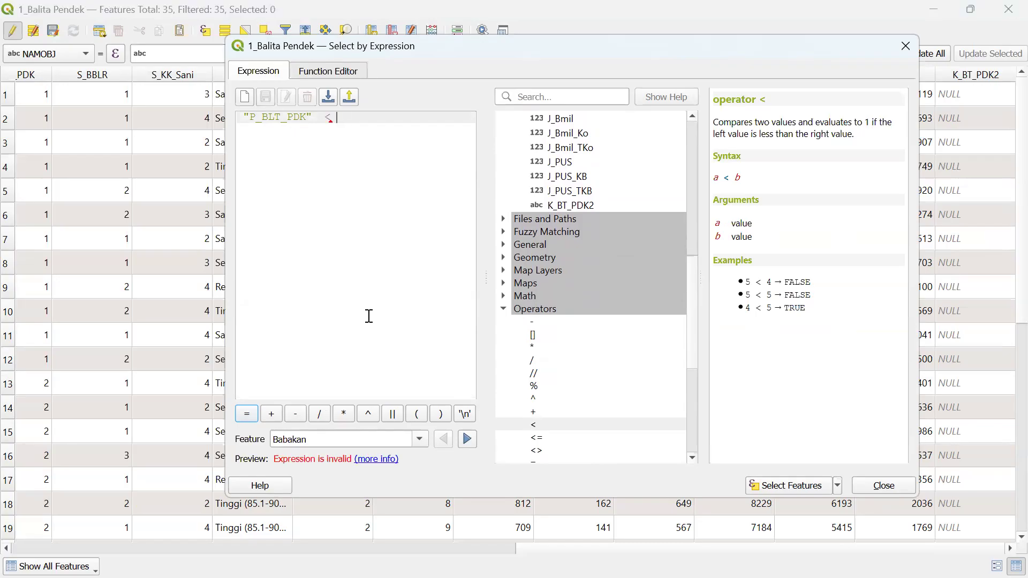
text(..)
key(BackSpace)
key(BackSpace)
key(BackSpace)
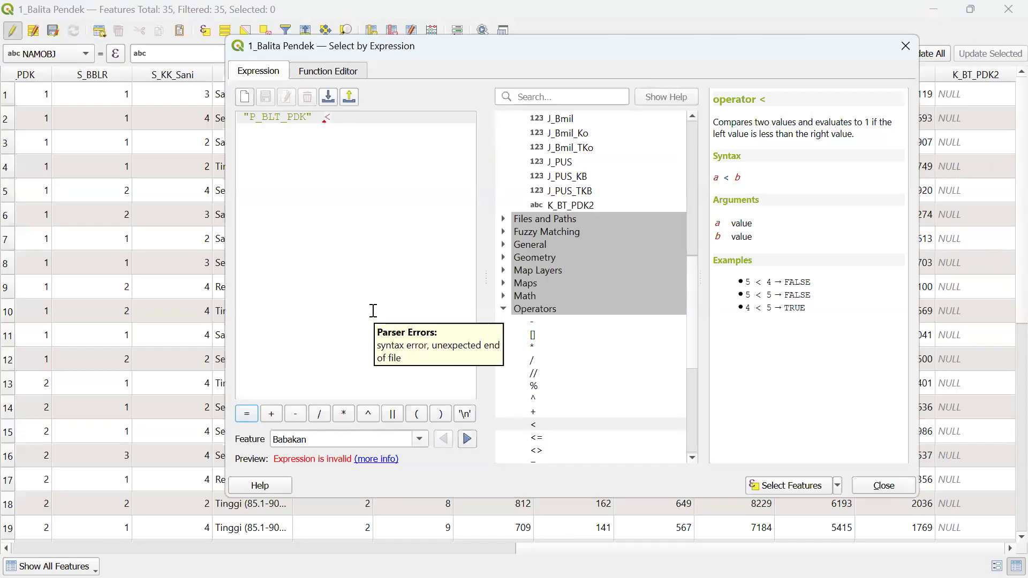
text(0)
key(BackSpace)
text(0)
key(BackSpace)
text(0.5)
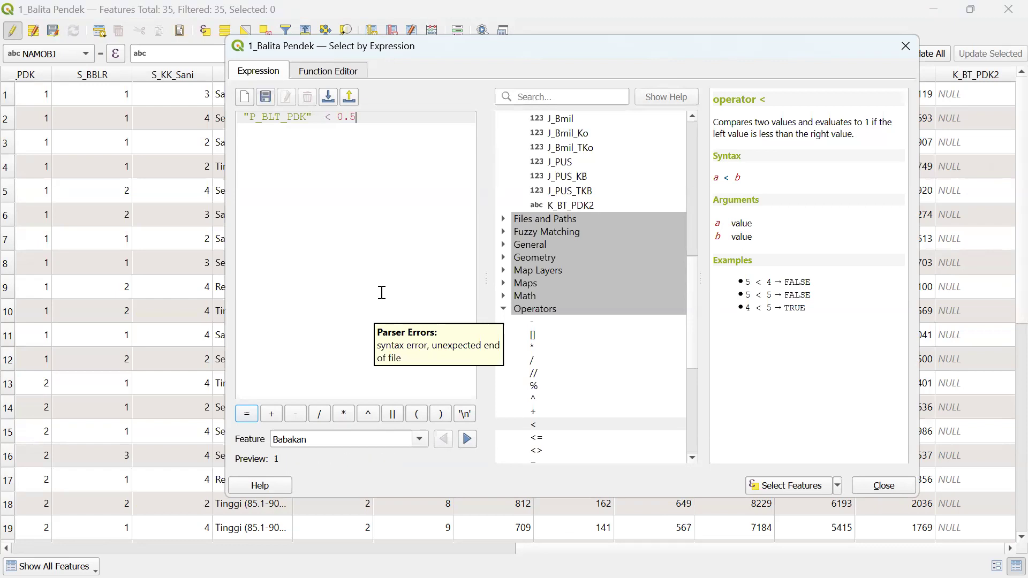
click(766, 489)
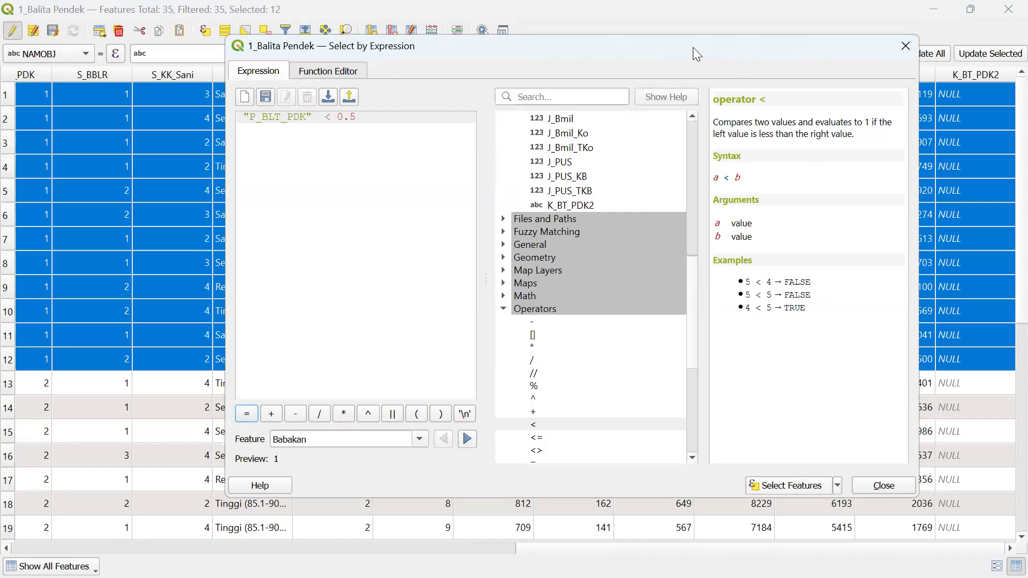
drag(693, 47, 339, 96)
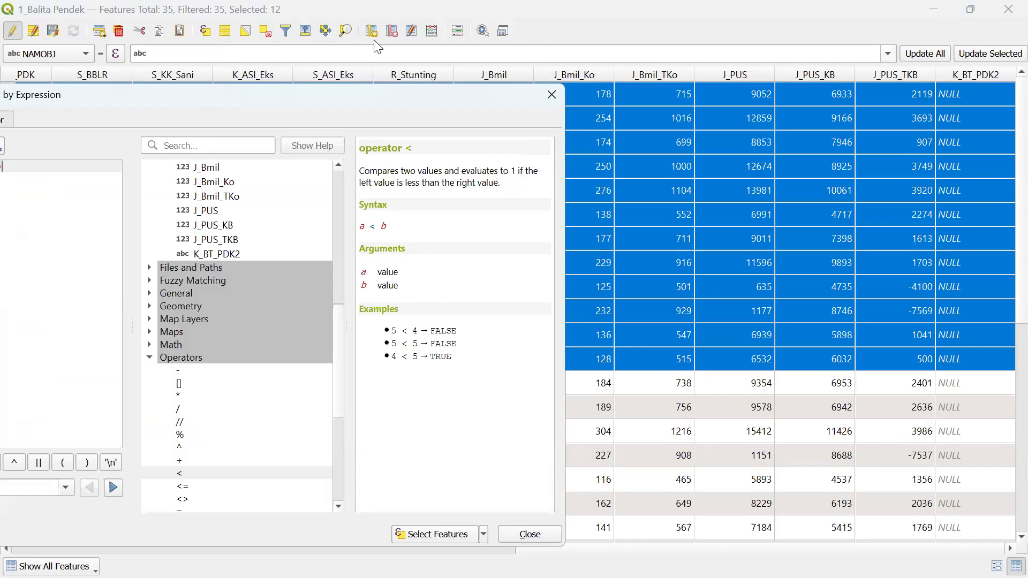
- Open the Field Calculator for 1_Balita Pendek with 'Only update selected features' left unchecked
click(433, 32)
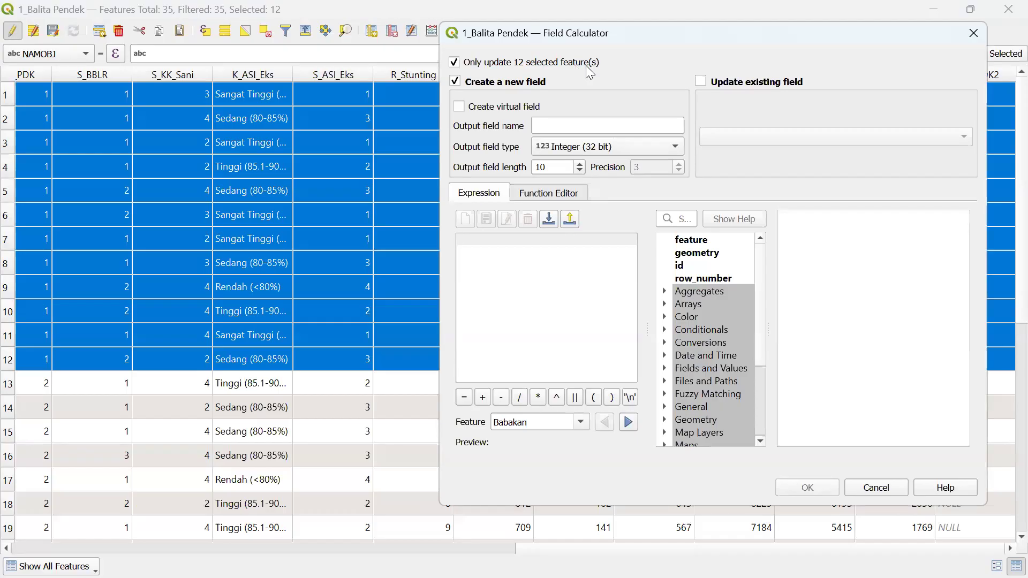
click(456, 67)
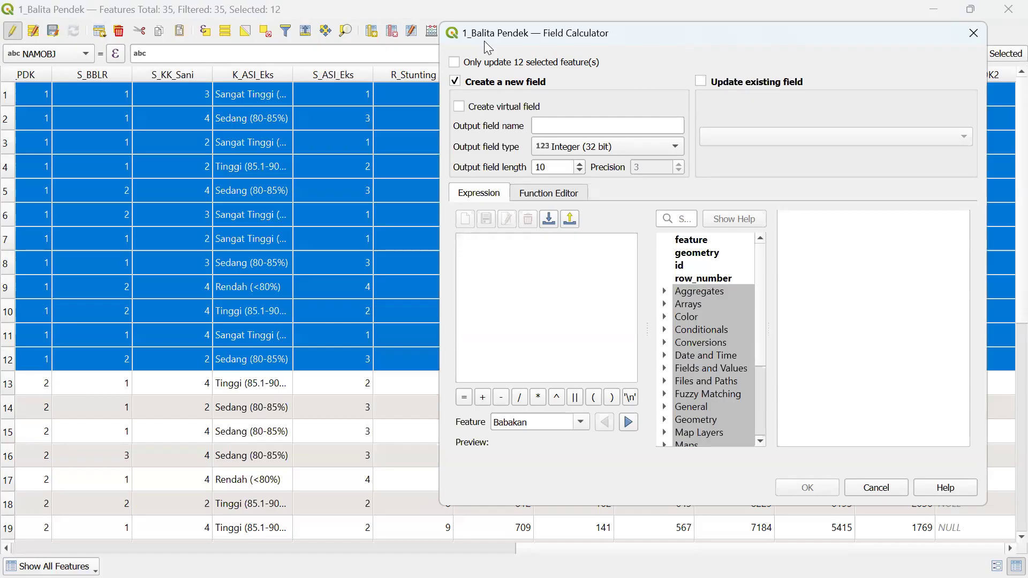
click(455, 64)
click(457, 65)
drag(668, 36, 412, 40)
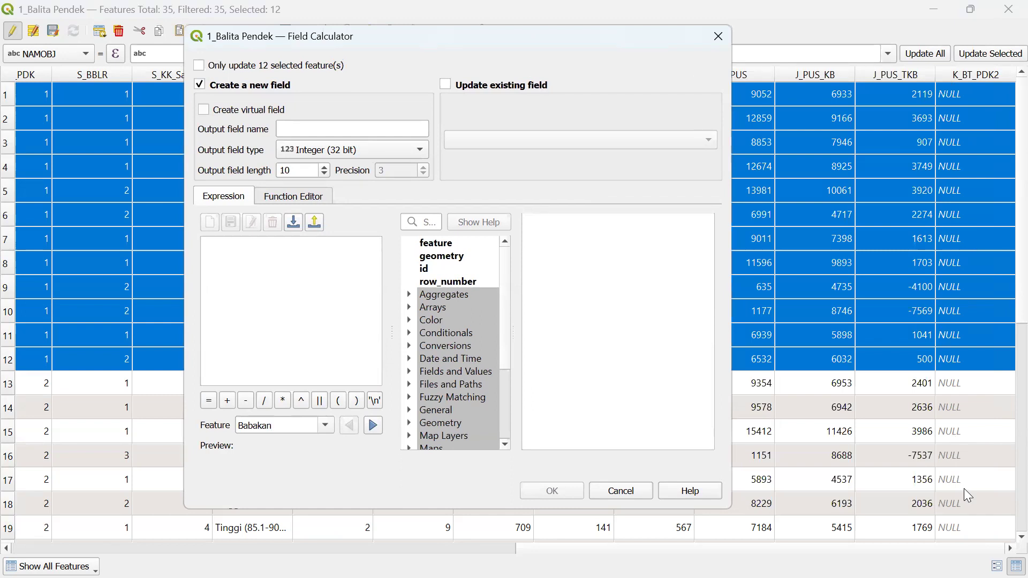
- Set the Field Calculator to update the existing K_BT_PDK2 field
click(539, 84)
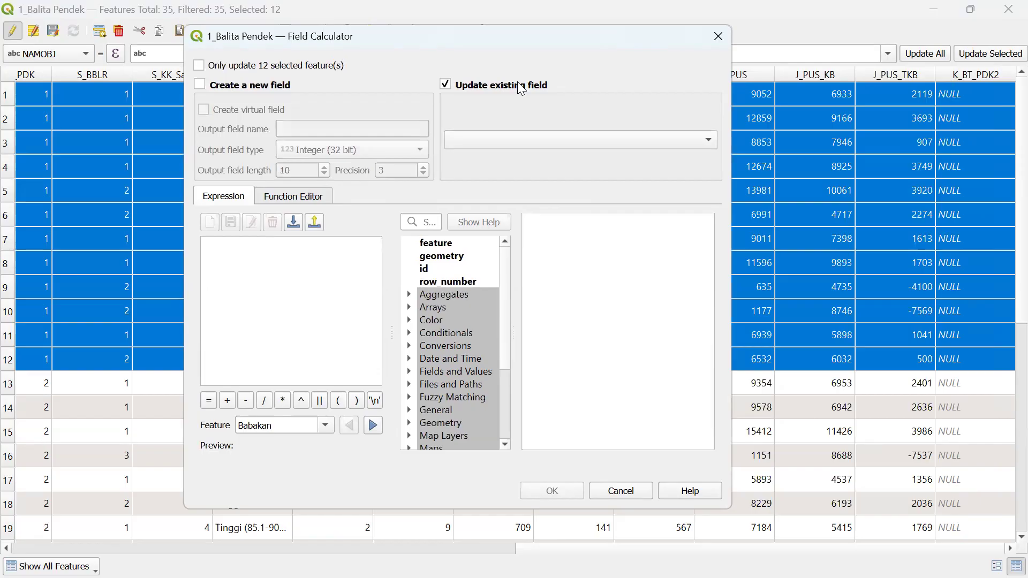
click(515, 140)
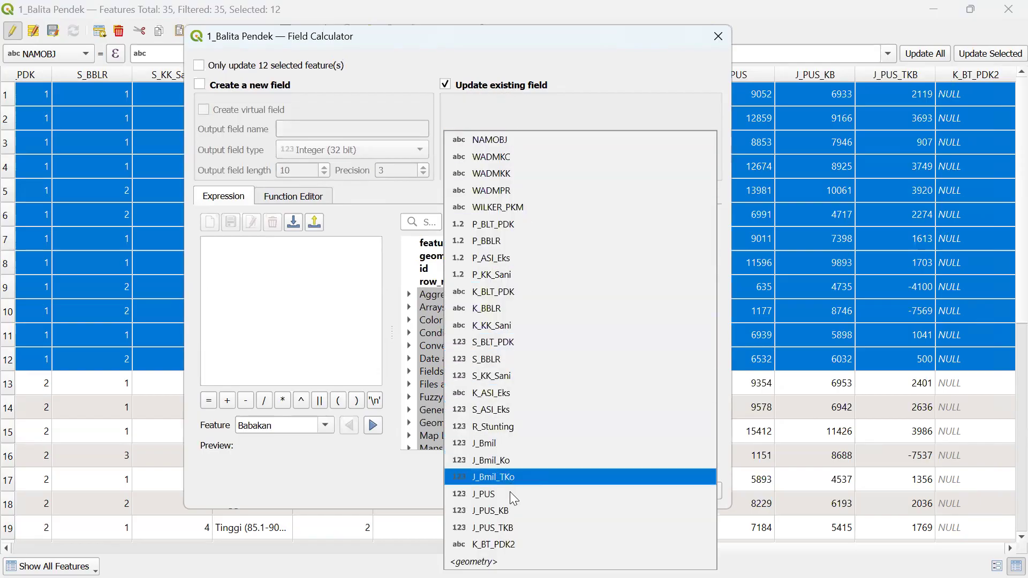
click(505, 545)
- Fill K_BT_PDK2 with 'Rendah [<0.5%]' for all features
click(258, 287)
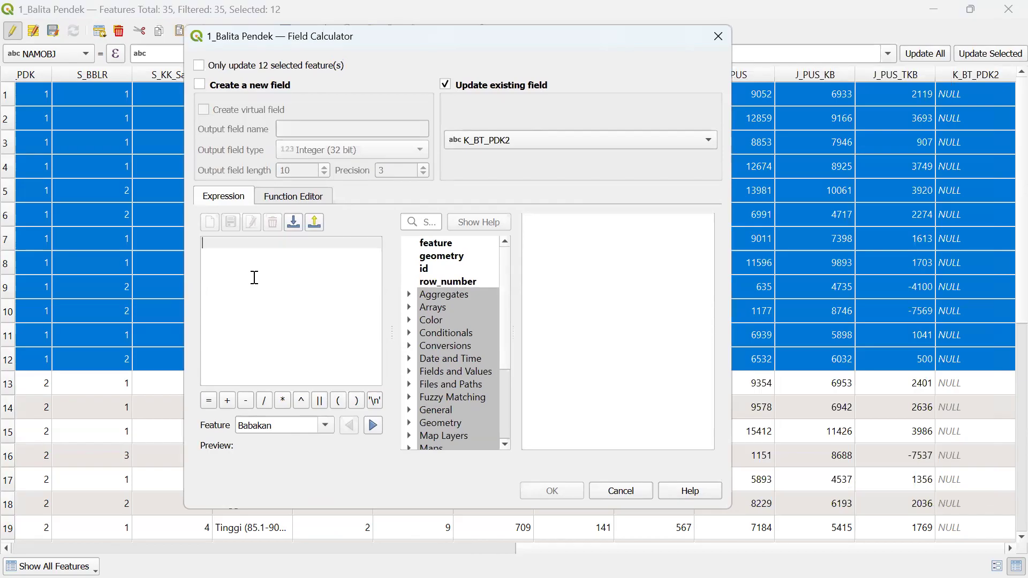
text(')
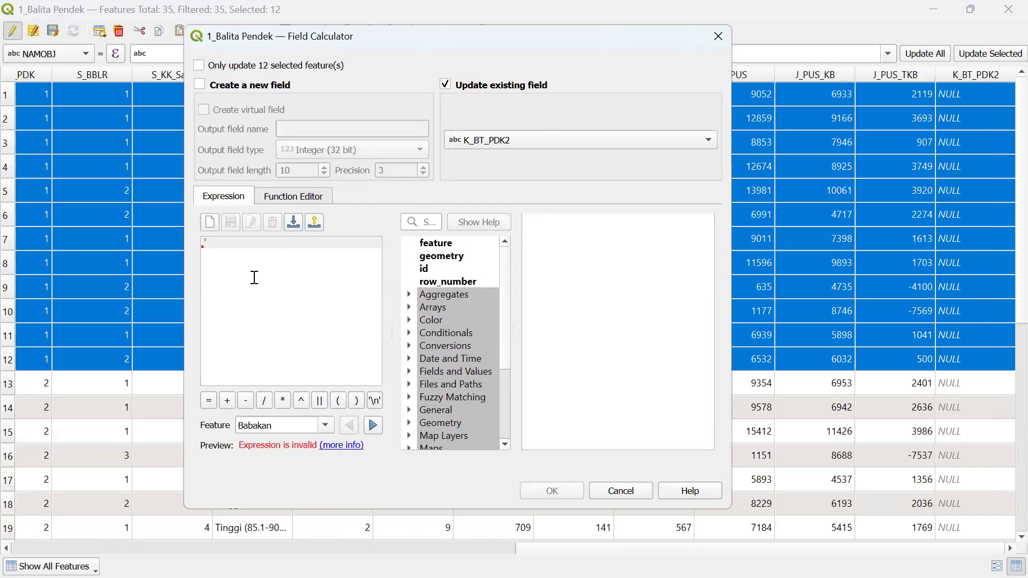
text(Rendah)
key(BackSpace)
text())
key(BackSpace)
key(BackSpace)
text(()
key(BackSpace)
text([)
key(BackSpace)
text([<0.5%]')
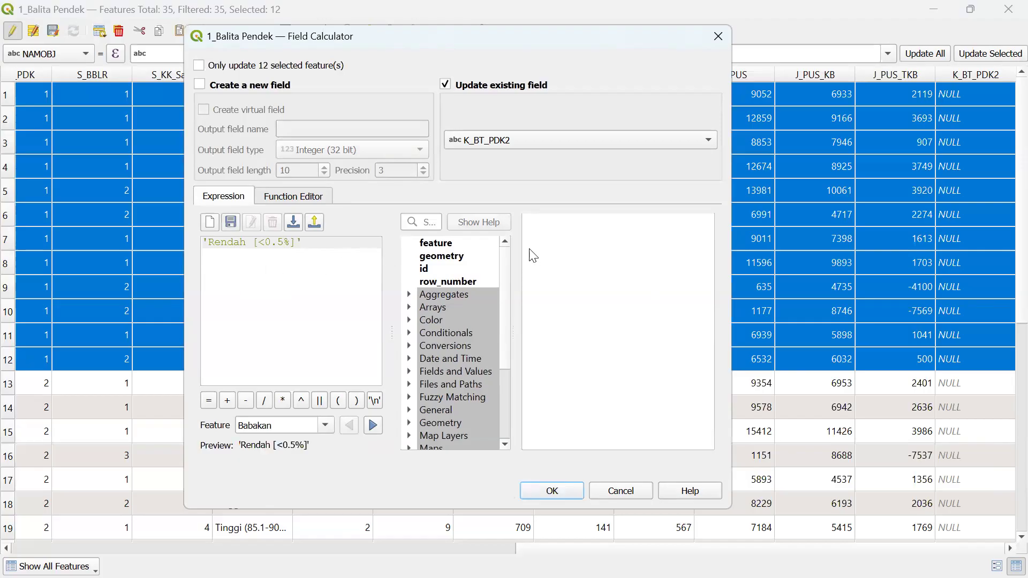
drag(392, 38, 260, 79)
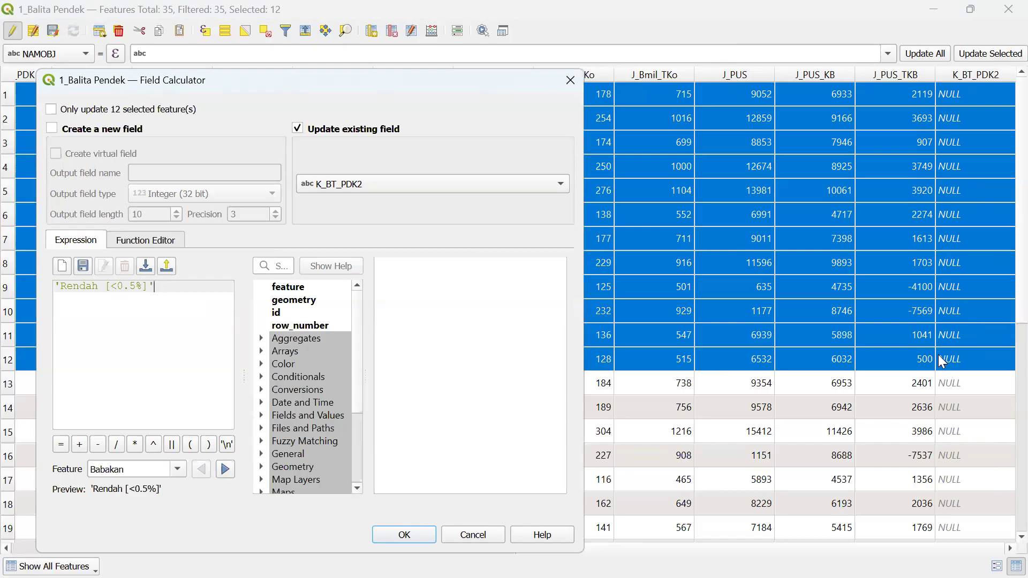
click(420, 530)
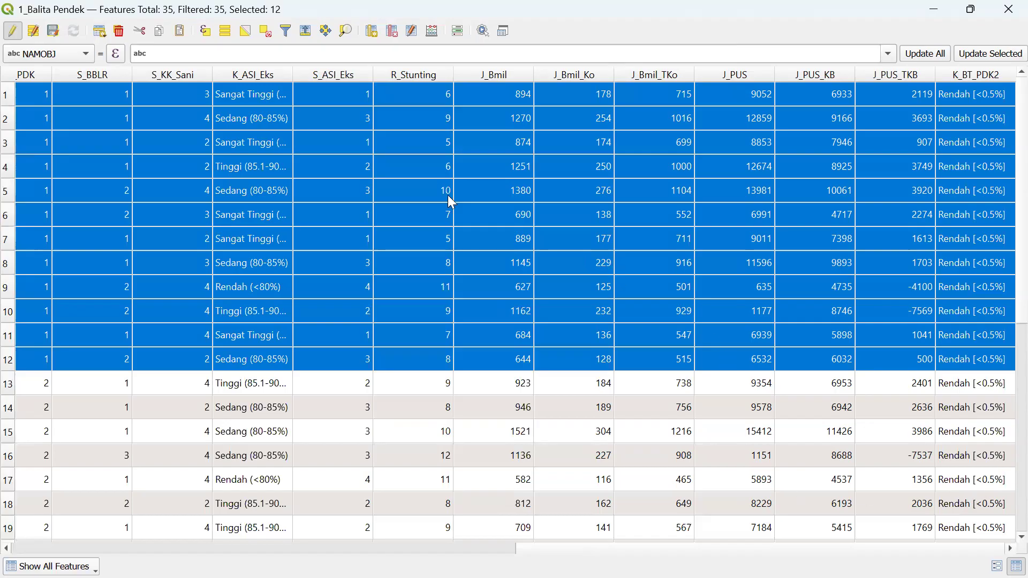
- Clear K_BT_PDK2 for every feature using the empty expression ''
click(431, 32)
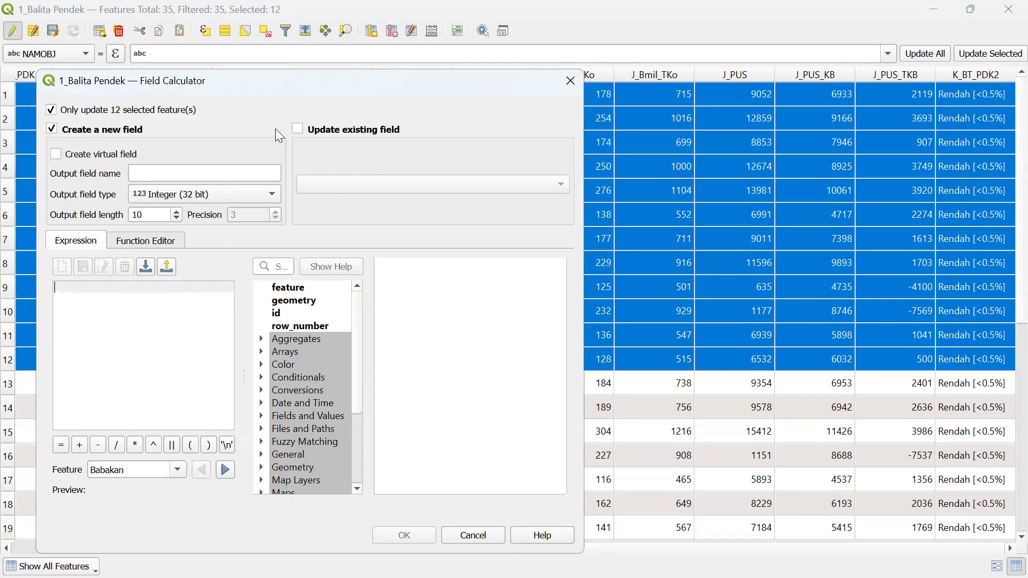
click(118, 110)
click(65, 285)
text('')
click(322, 129)
click(339, 184)
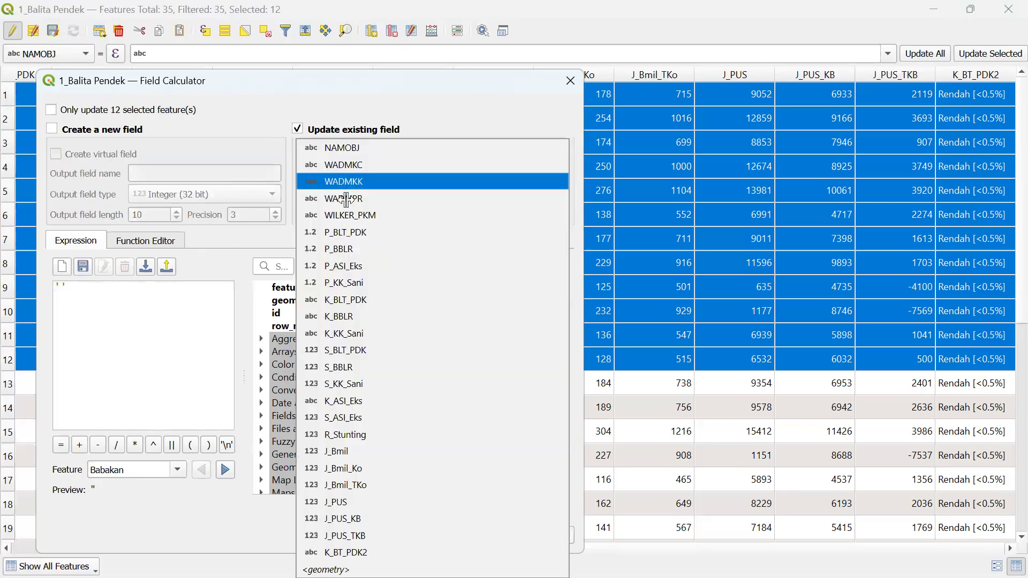
click(379, 551)
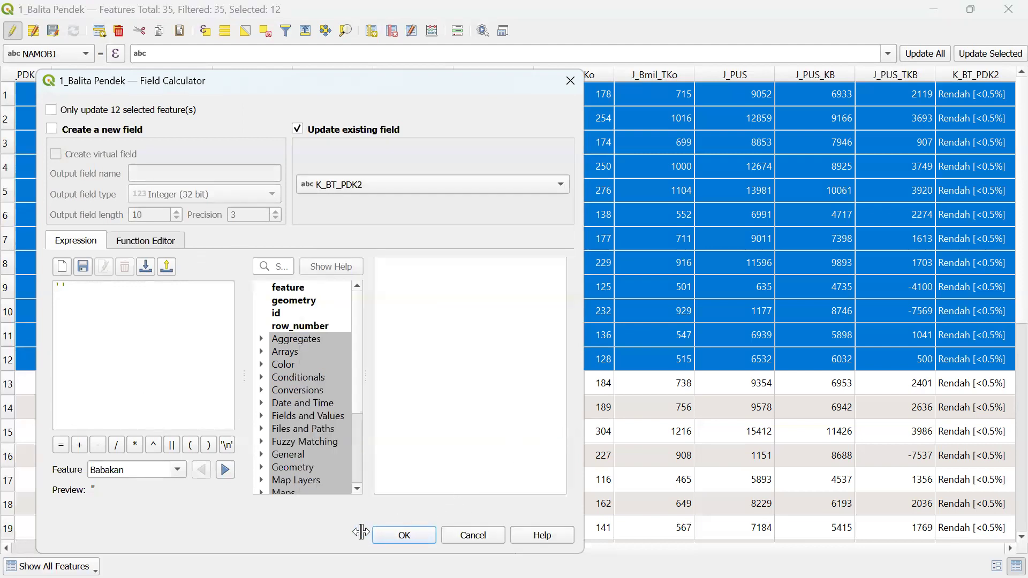
click(404, 536)
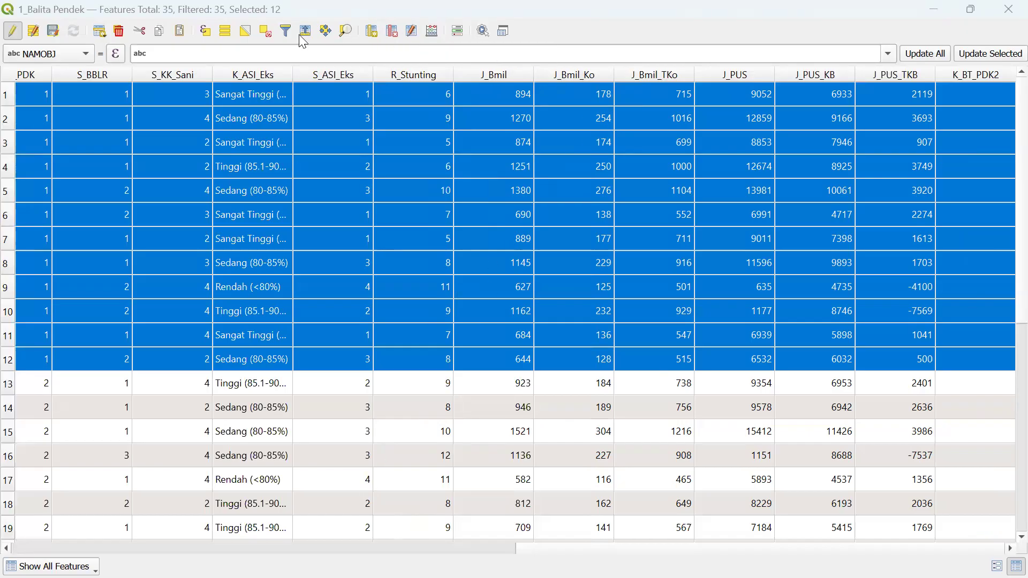
- Open the Field Calculator with Ctrl+I, targeting the existing K_BT_PDK2 field
key(ctrl+i)
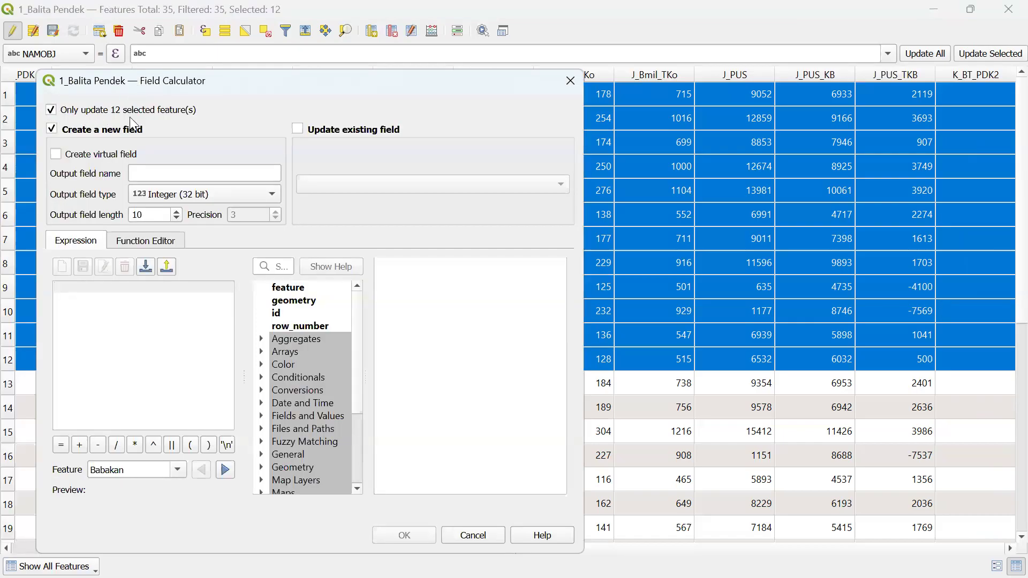
click(298, 129)
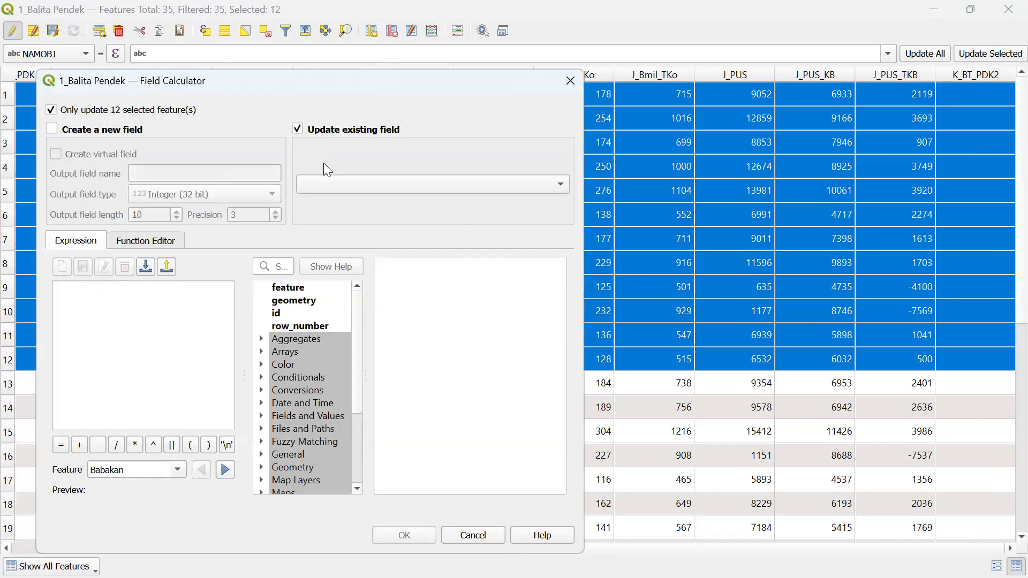
click(329, 184)
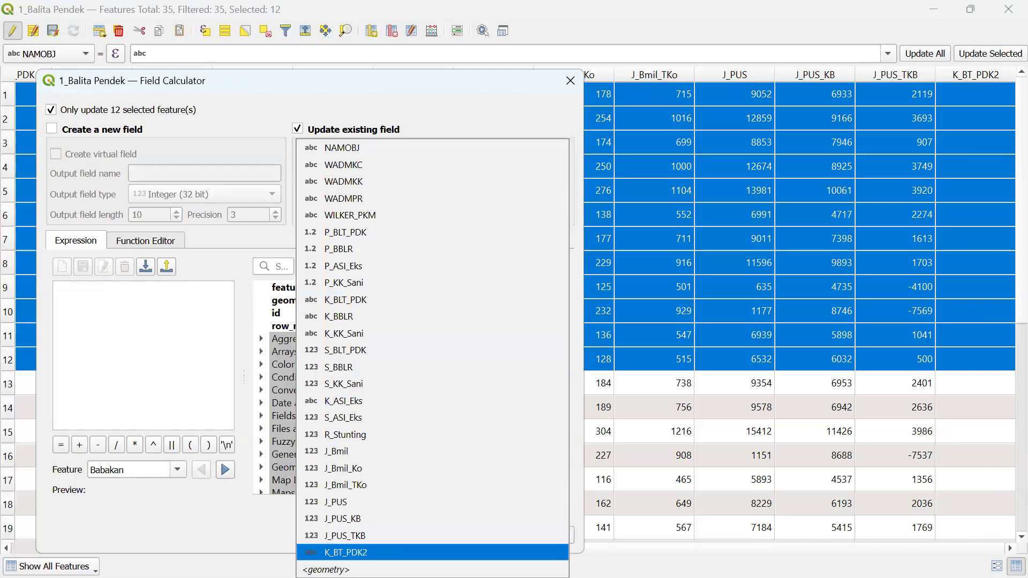
click(342, 552)
- Write 'Rendah (<0.5%)' into K_BT_PDK2 for the 12 selected features
click(160, 347)
text(')
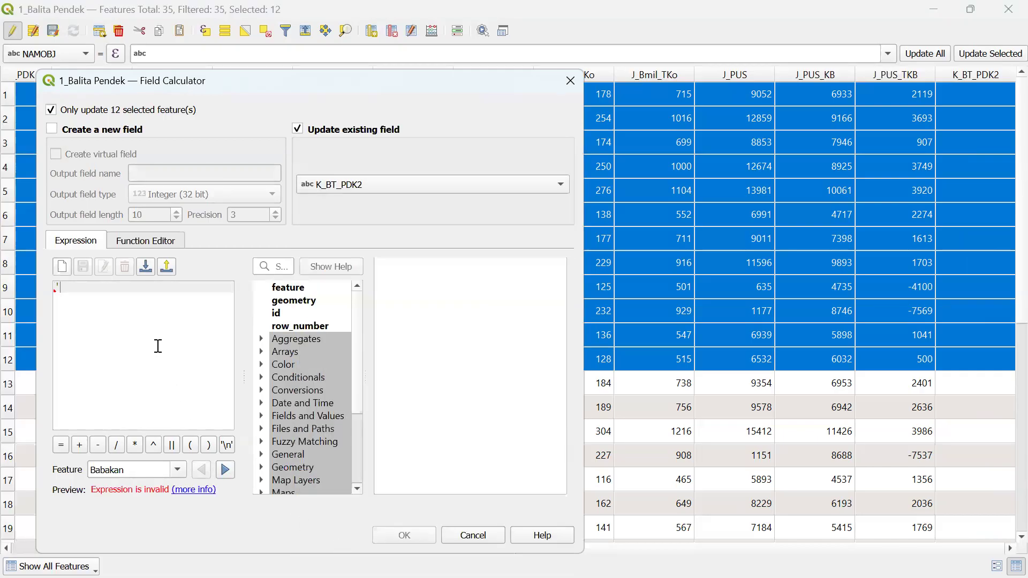
text(Rendah (<0/5%))
key(BackSpace)
text(.5%))
click(166, 283)
text(')
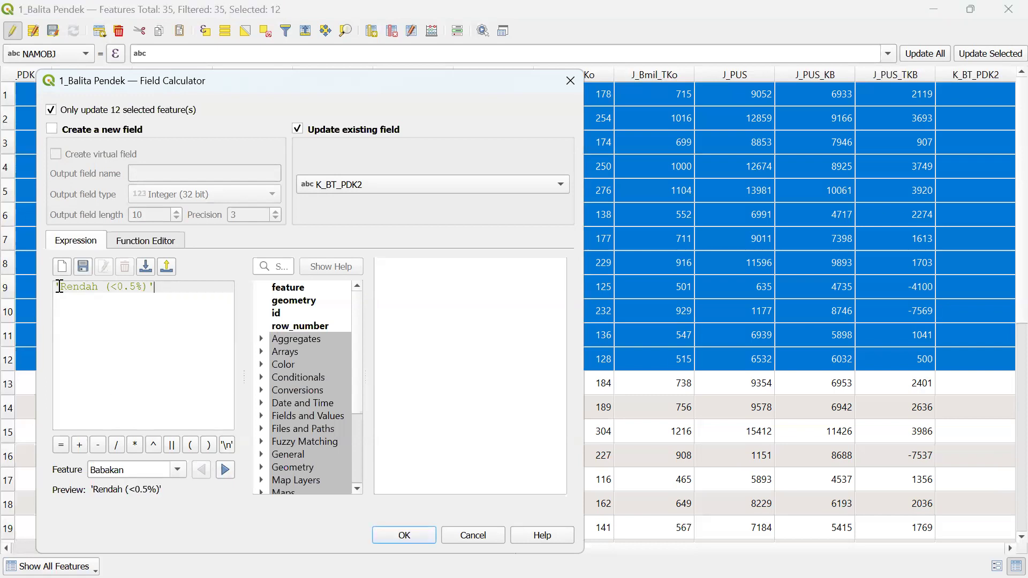
key(BackSpace)
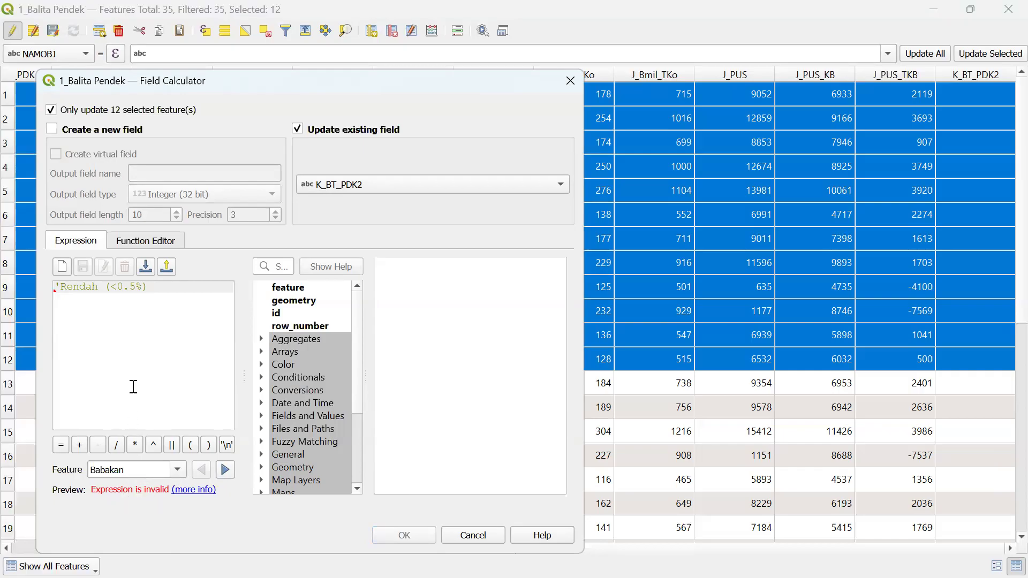
text(')
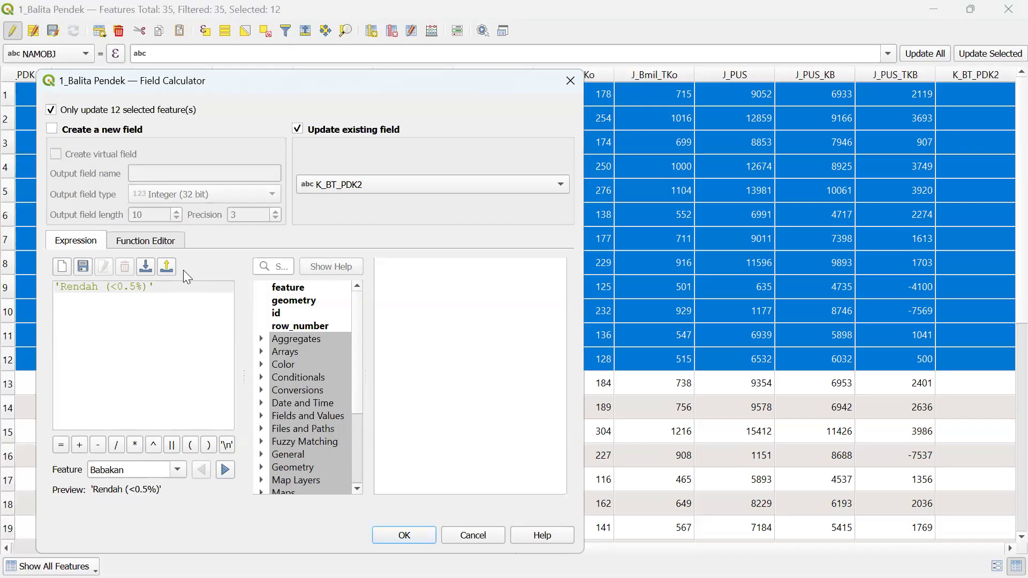
click(408, 535)
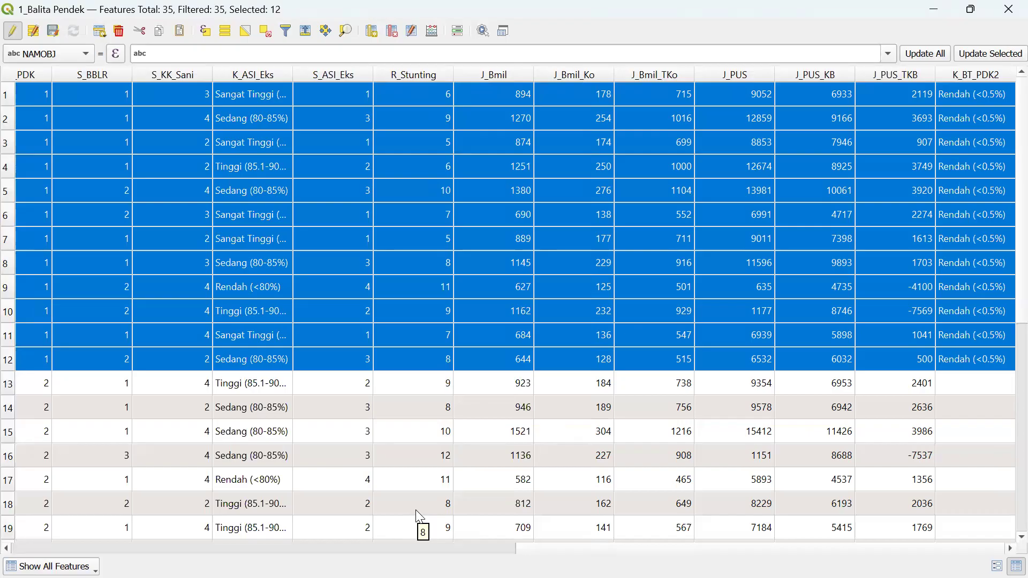
- Scroll the attribute table to check the filled K_BT_PDK2 rows
click(514, 548)
scroll(515, 311, right, 6)
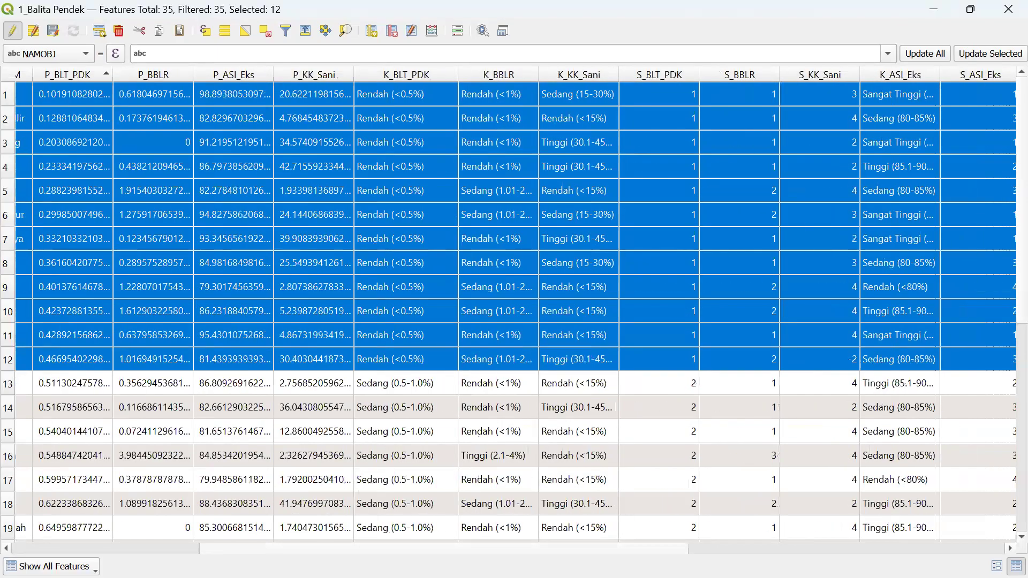
scroll(514, 311, right, 8)
scroll(320, 222, right, 3)
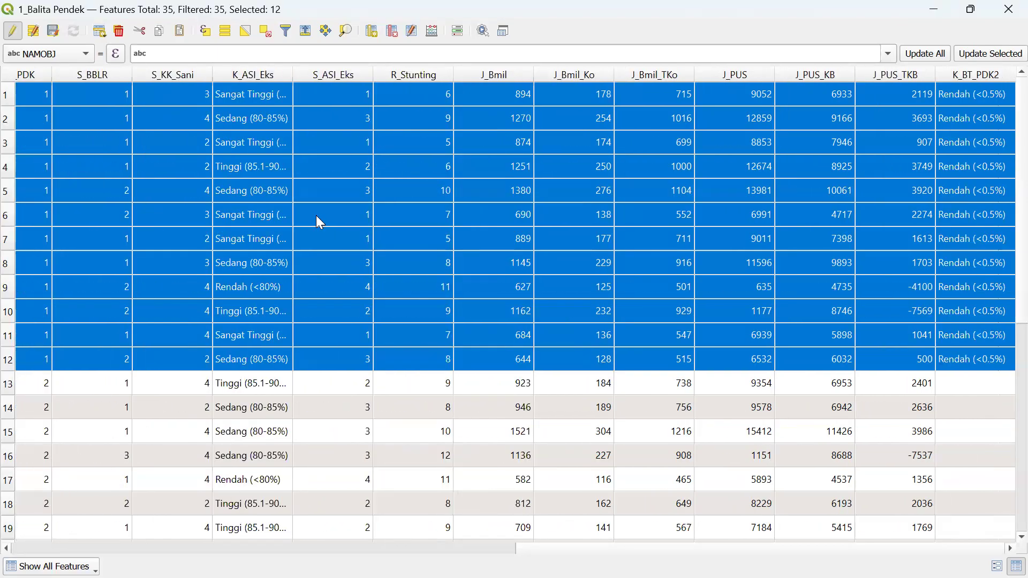
- Reopen Select by Expression and add the P_BLT_PDK field to the expression
click(209, 32)
key(super)
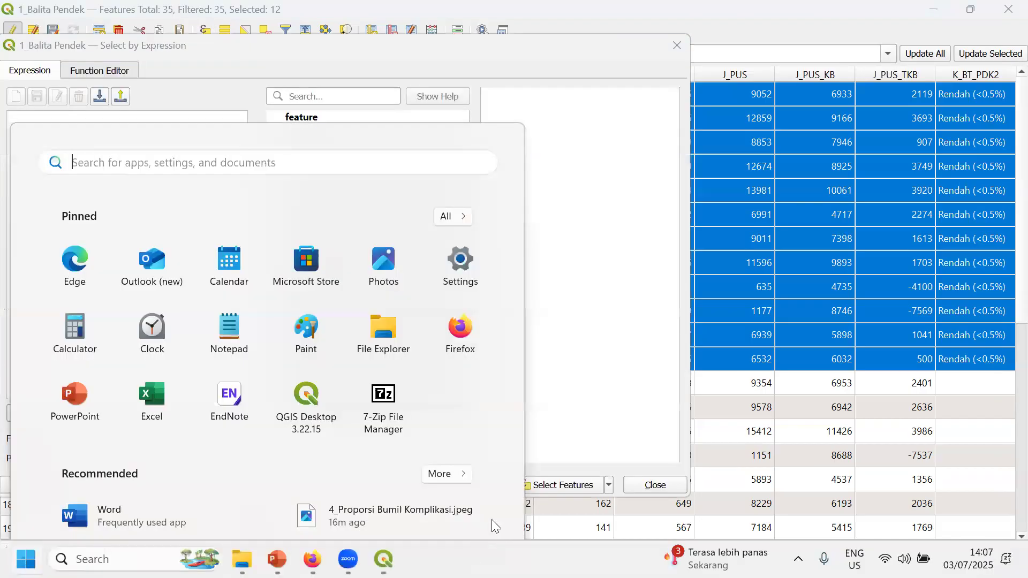
click(593, 55)
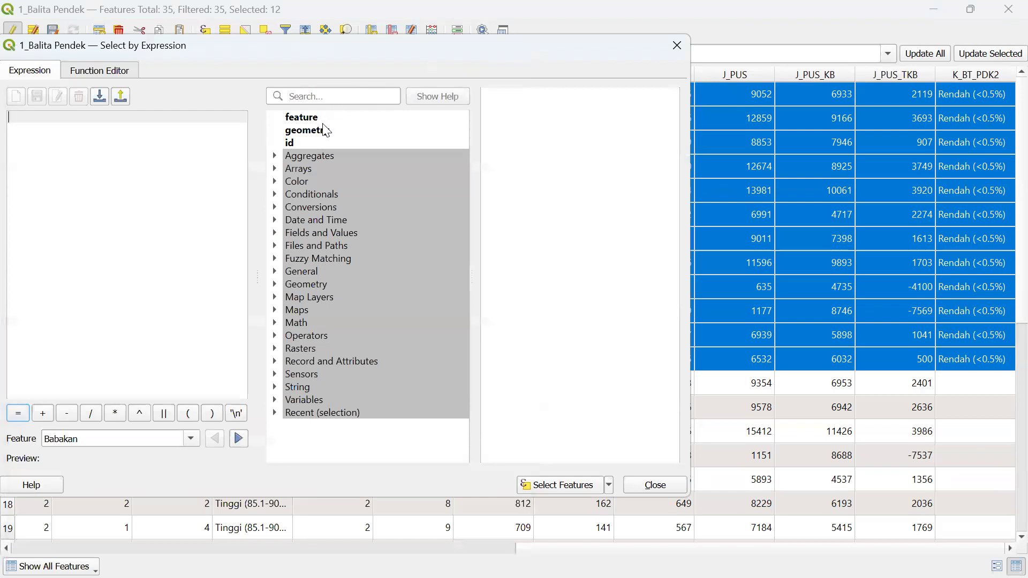
click(276, 233)
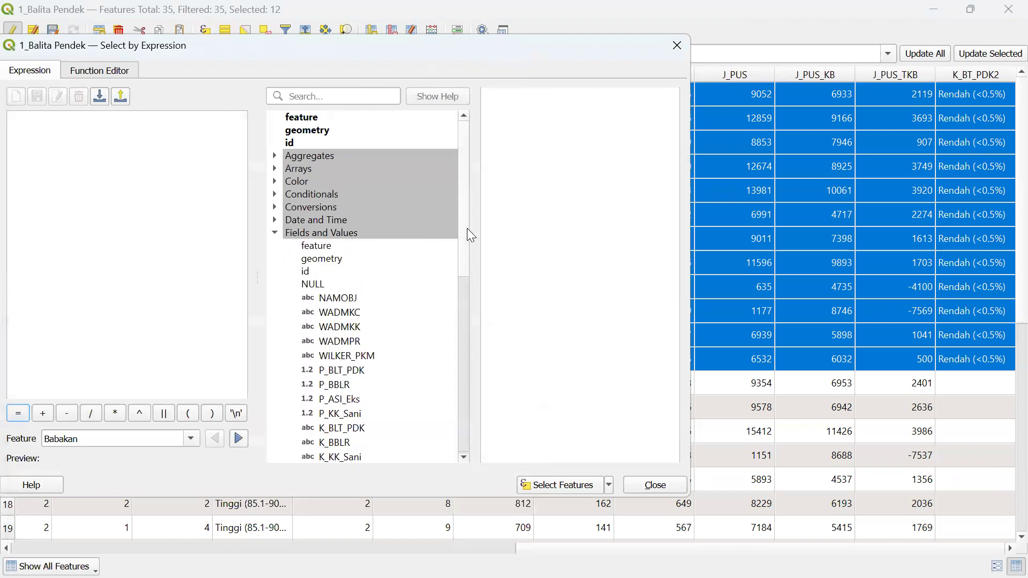
drag(465, 229, 467, 317)
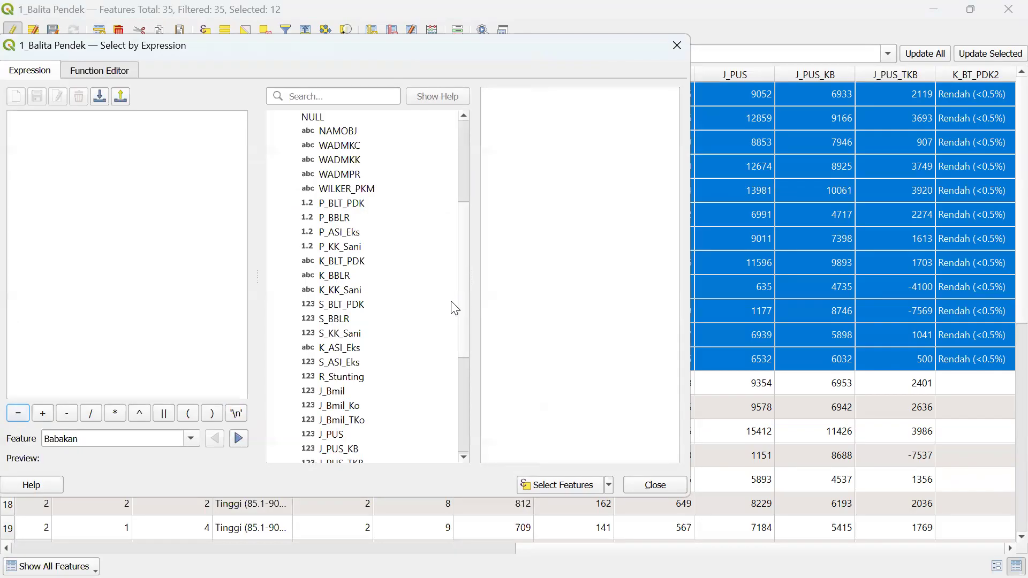
scroll(464, 246, down, 2)
scroll(464, 238, up, 1)
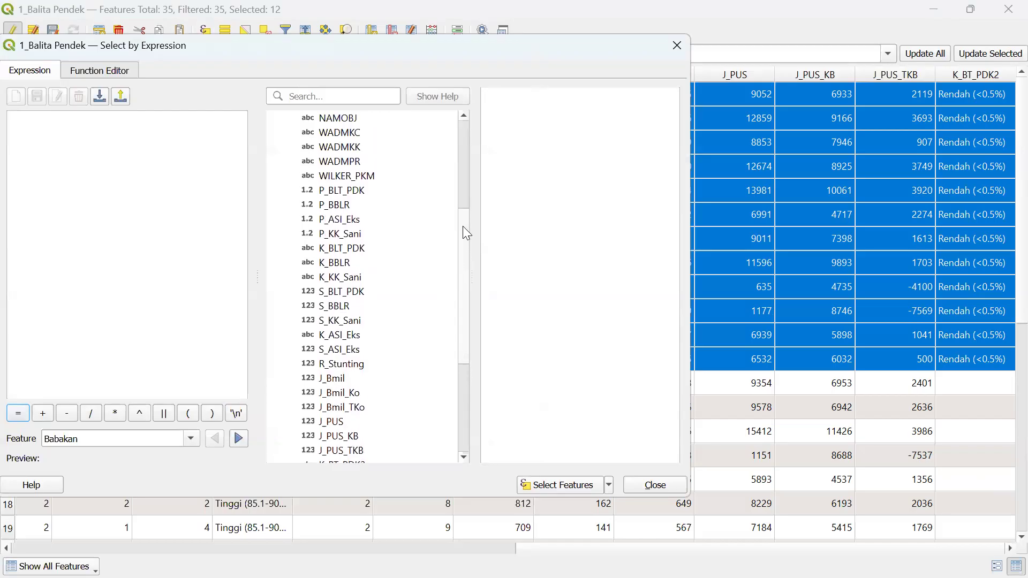
click(345, 191)
double_click(344, 193)
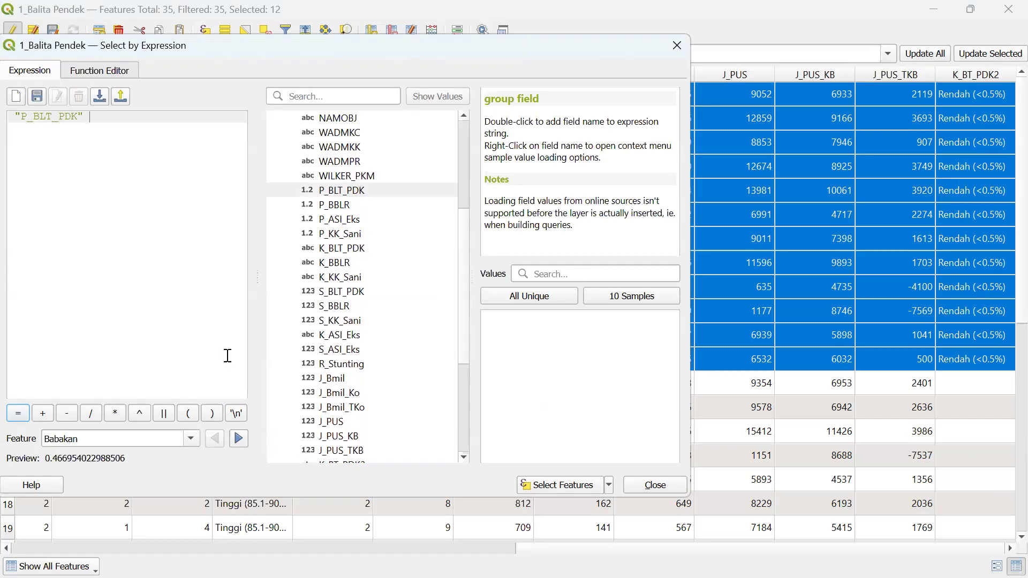
drag(465, 239, 456, 363)
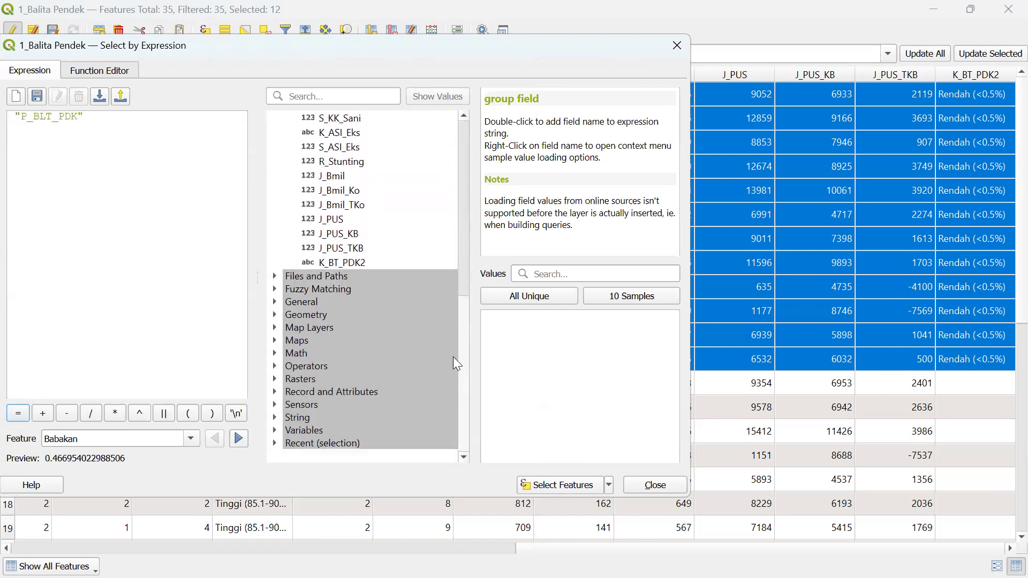
click(274, 367)
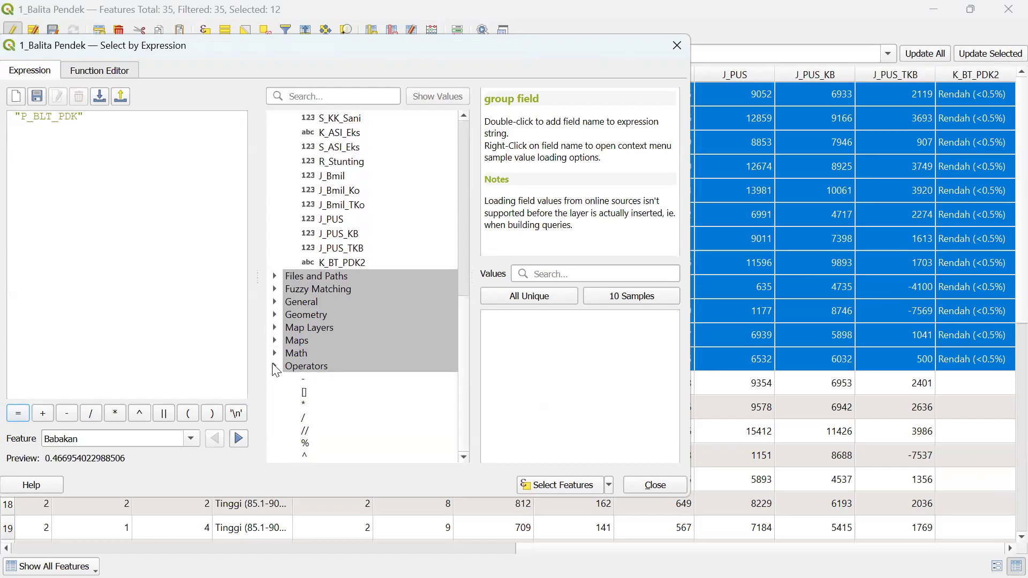
drag(464, 297, 460, 362)
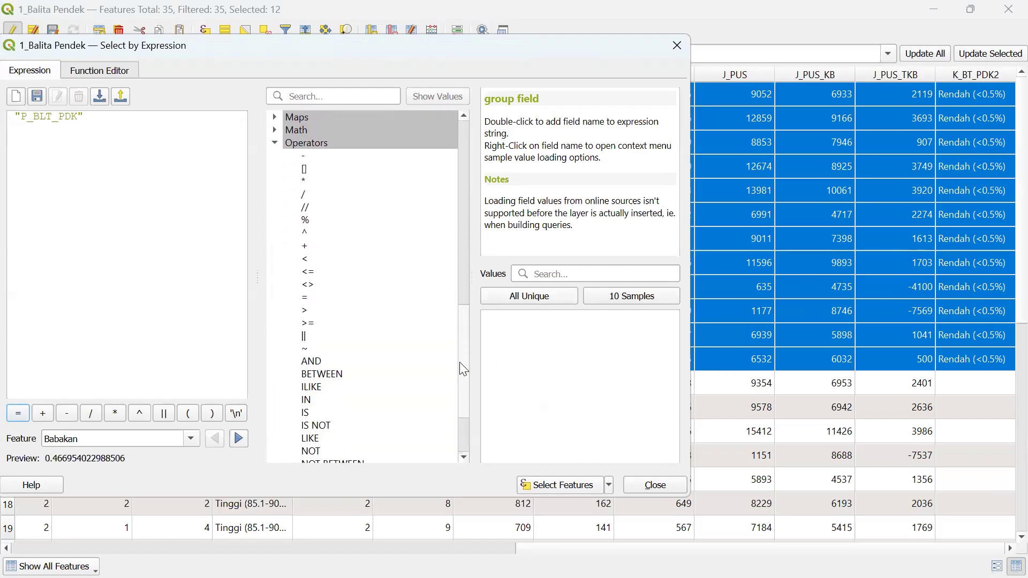
- Build "P_BLT_PDK" >= 0.5 AND, then paste a second P_BLT_PDK after AND
double_click(310, 322)
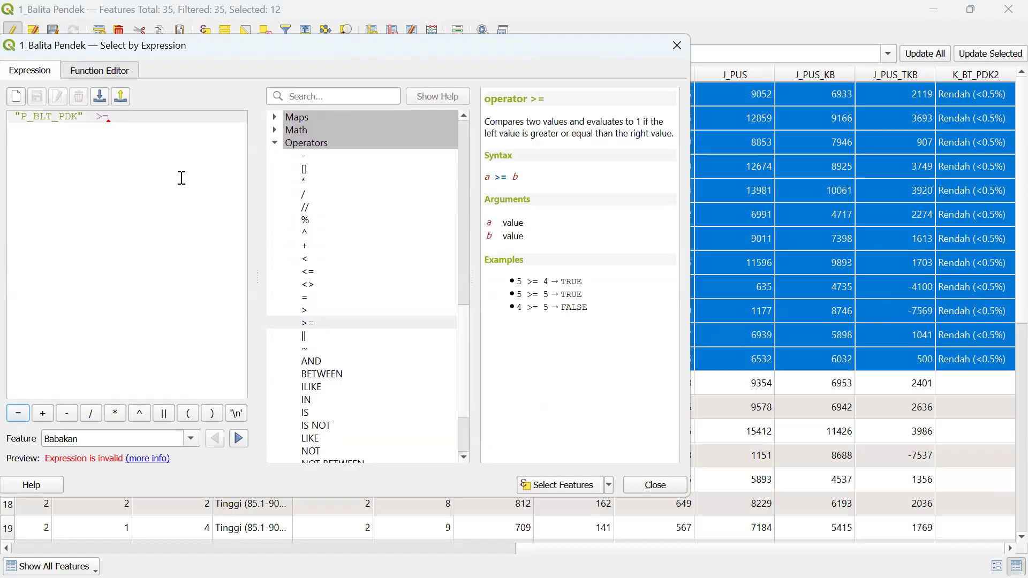
text(0.5)
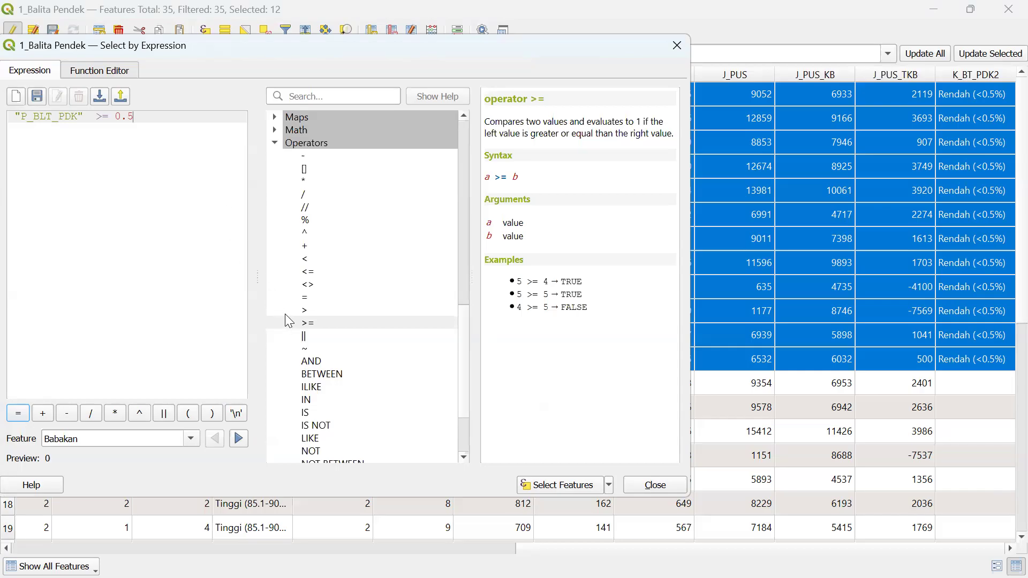
double_click(317, 362)
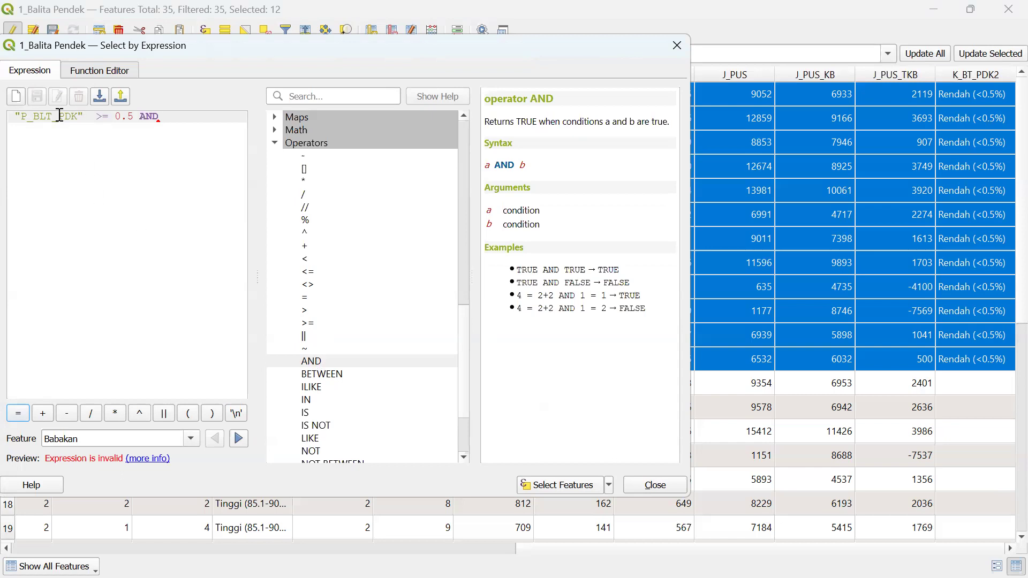
drag(14, 116, 85, 115)
right_click(76, 115)
click(114, 182)
click(169, 117)
right_click(177, 118)
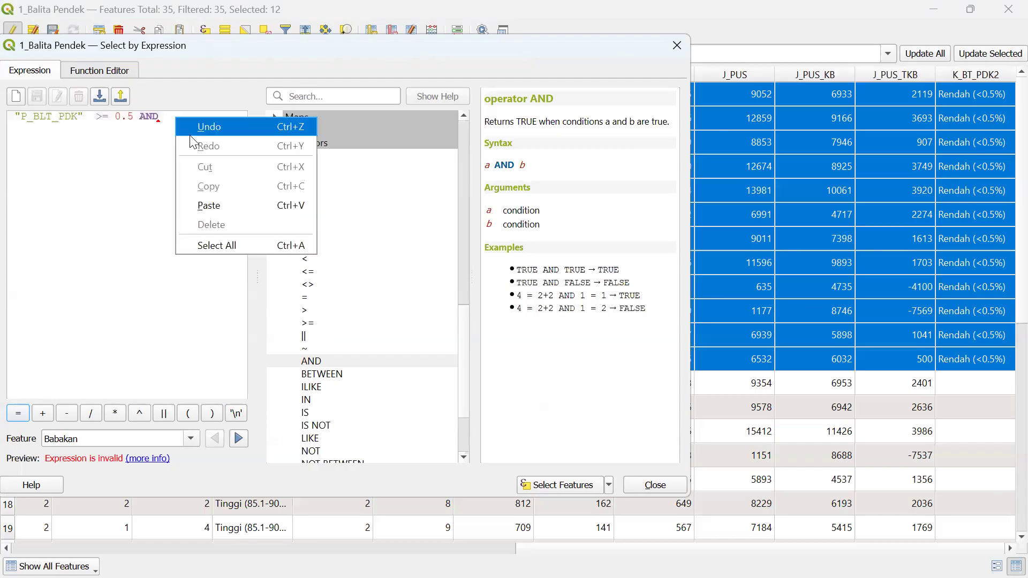
click(220, 205)
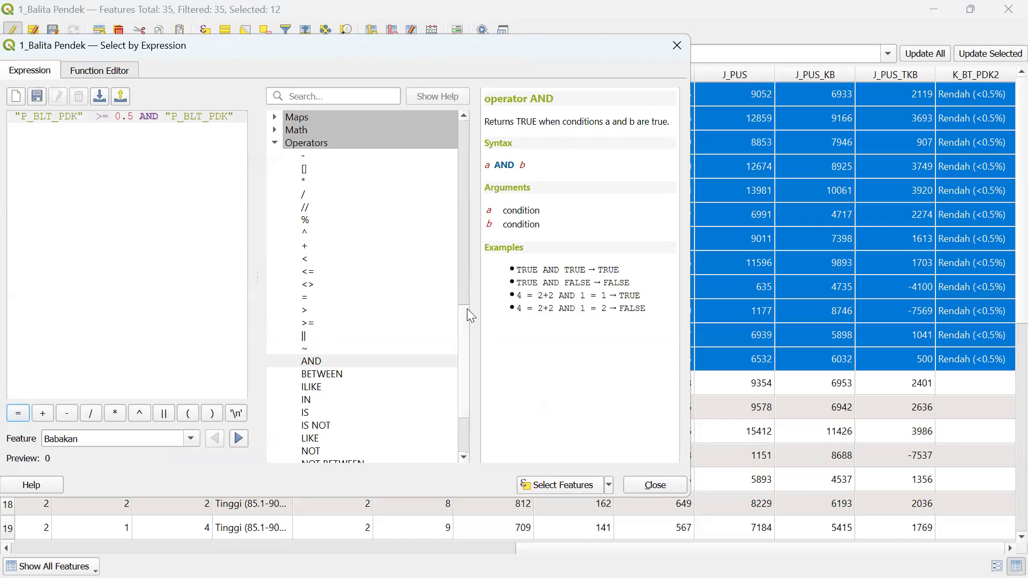
- Finish the expression with < 1, selecting the 15 features between 0.5 and 1
drag(468, 341, 468, 354)
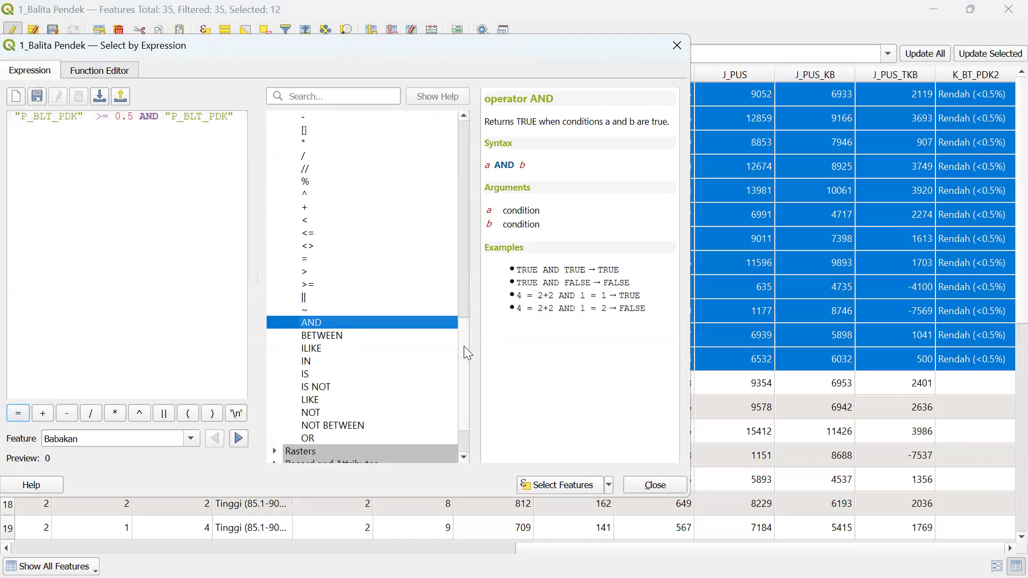
double_click(309, 220)
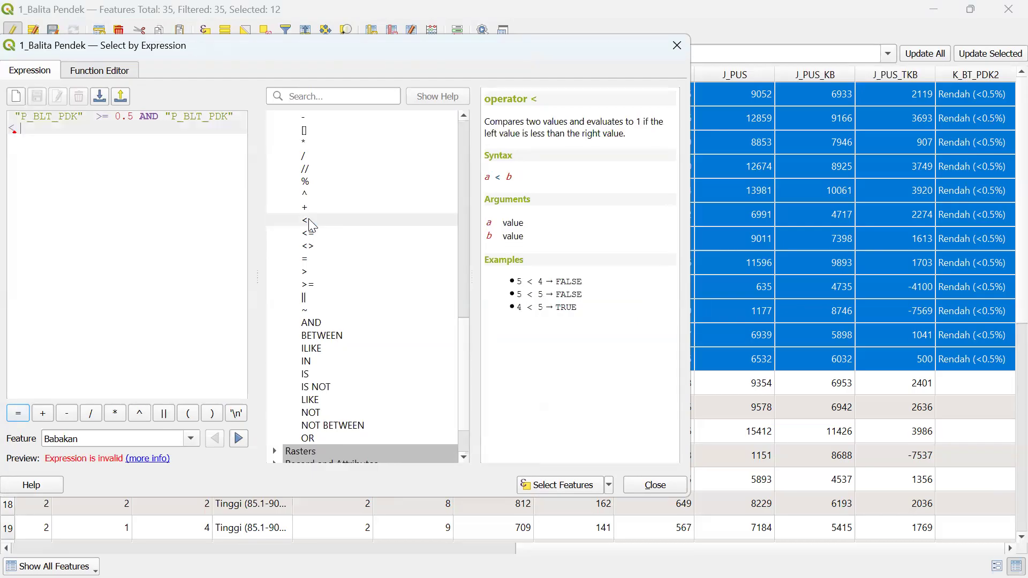
text(1)
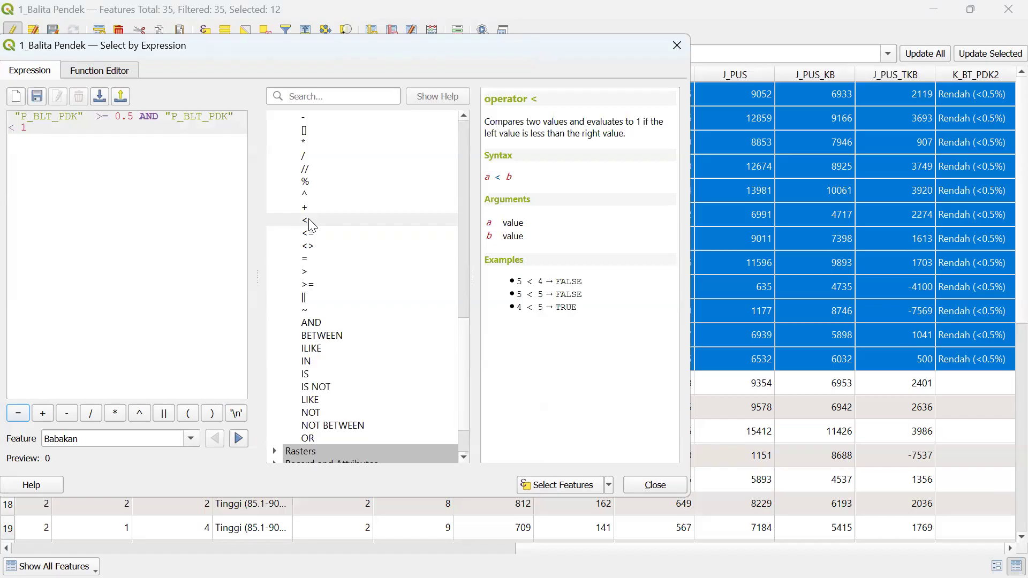
click(549, 487)
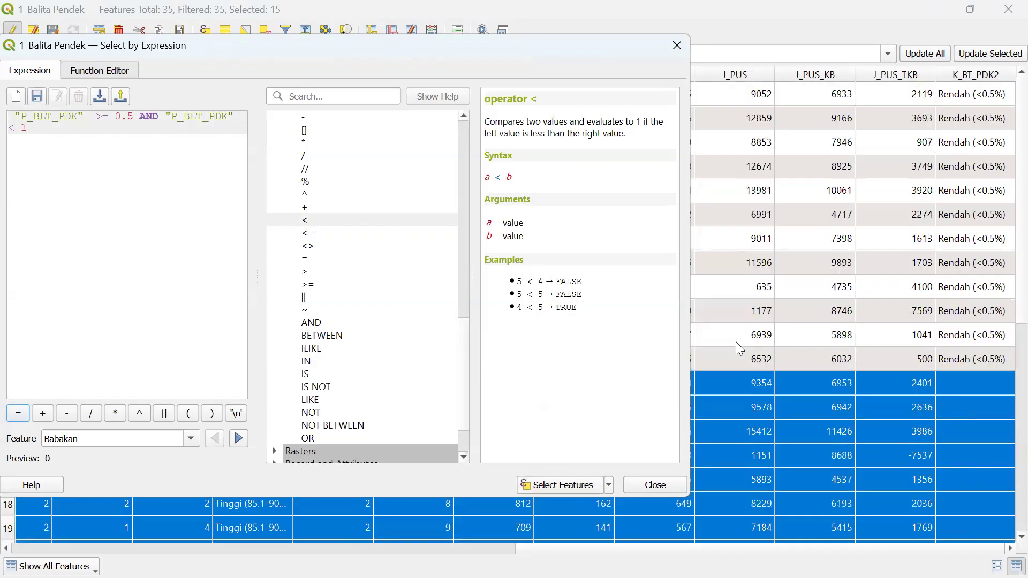
key(Escape)
scroll(1006, 330, down, 2)
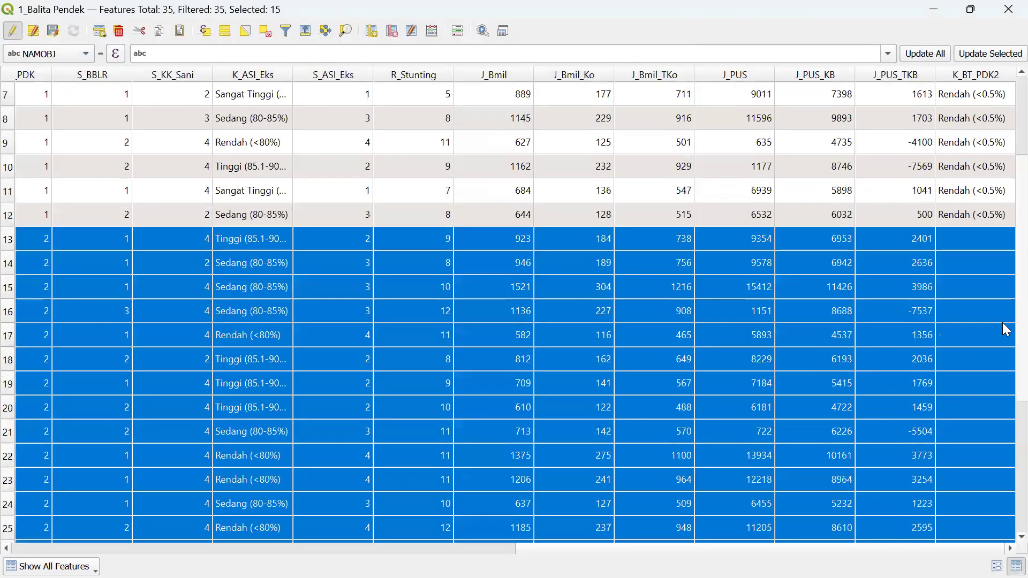
scroll(1006, 329, down, 2)
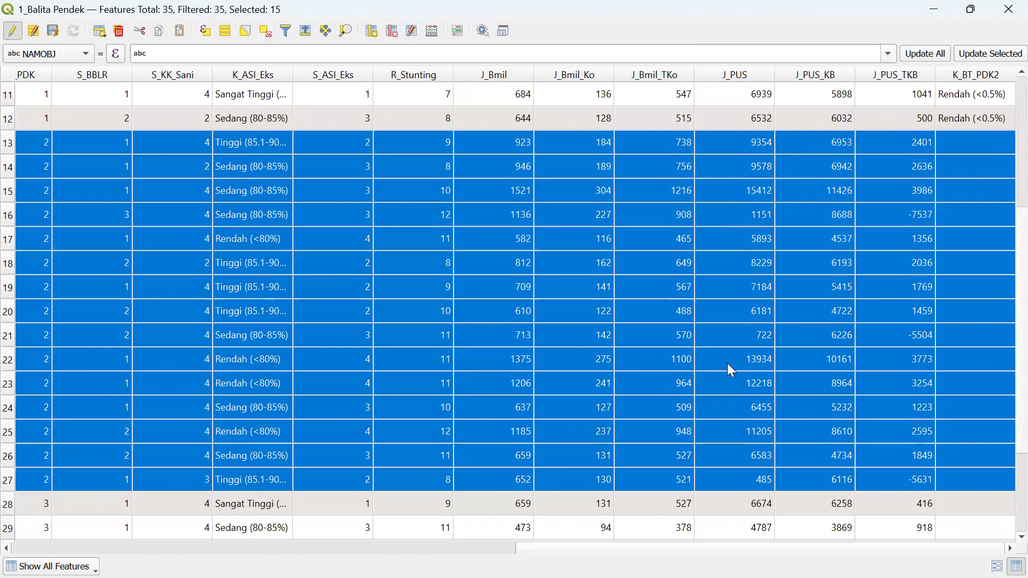
- Fill K_BT_PDK2 with 'Sedang (0.5-1)' for the 15 selected features
drag(588, 549, 759, 534)
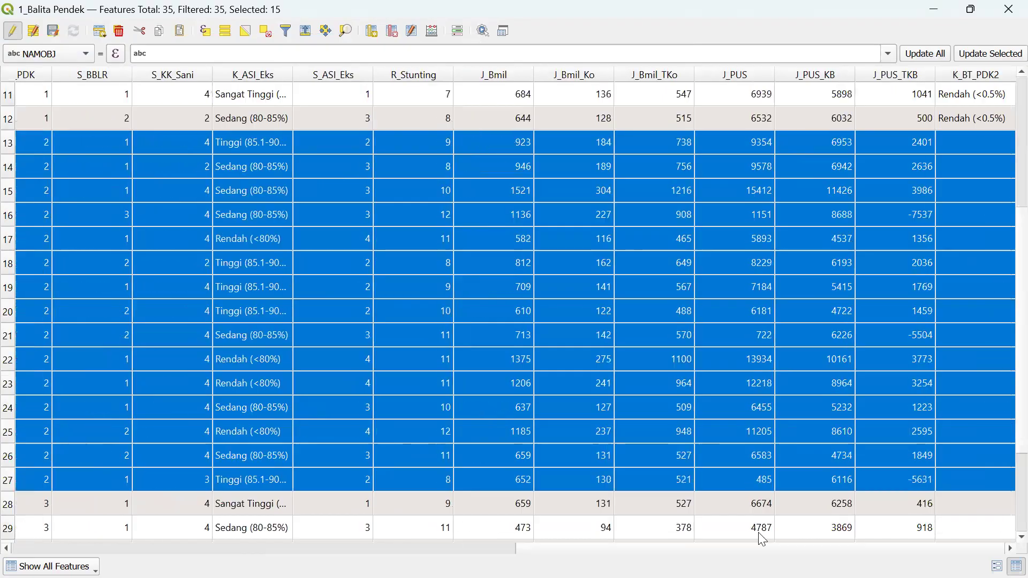
click(438, 31)
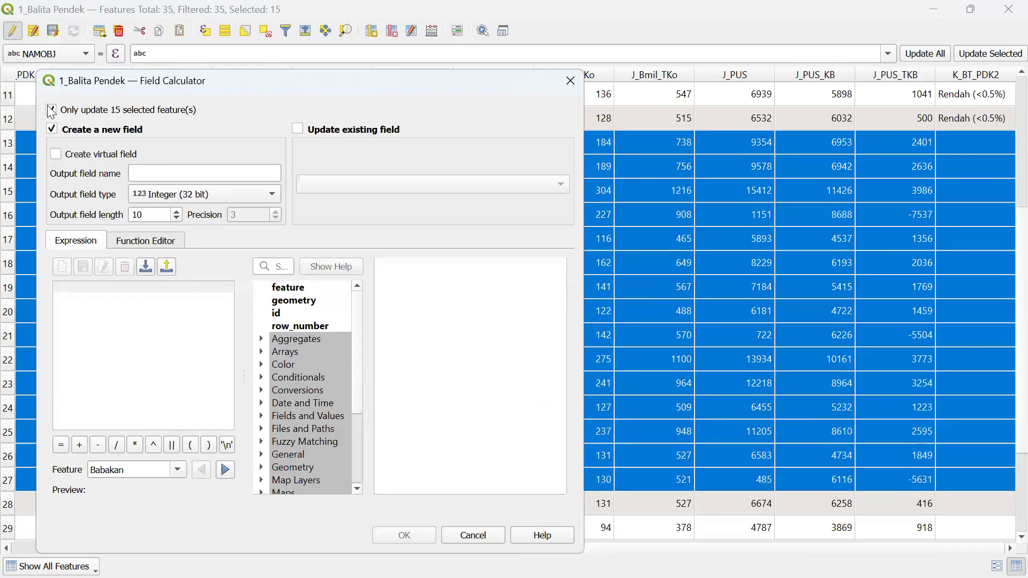
click(348, 132)
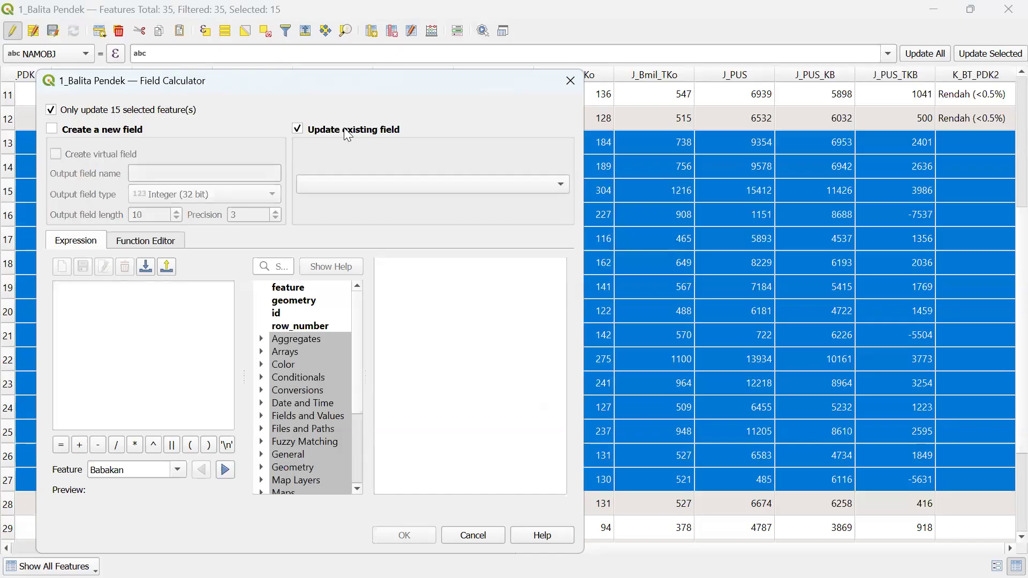
click(367, 180)
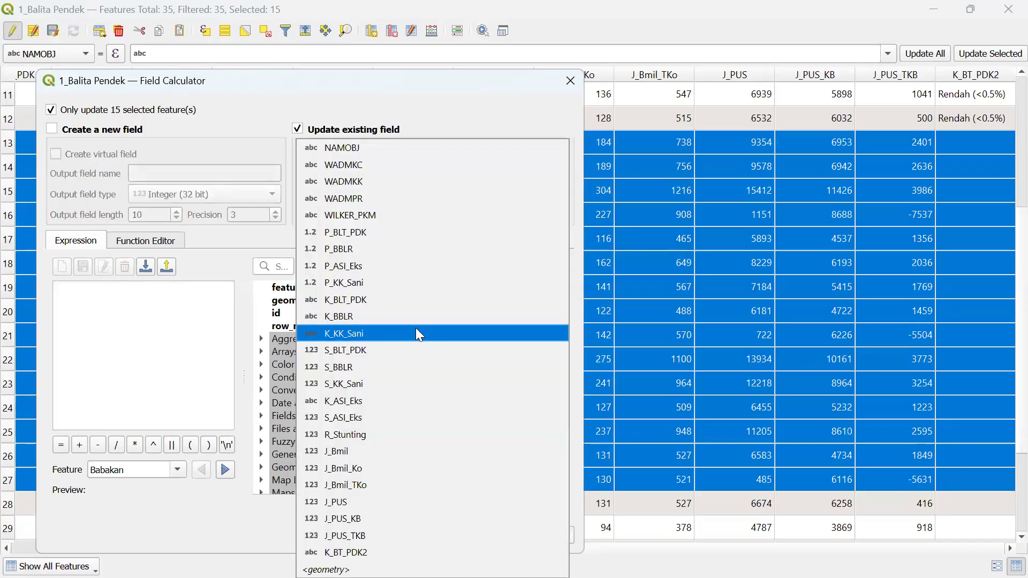
click(353, 553)
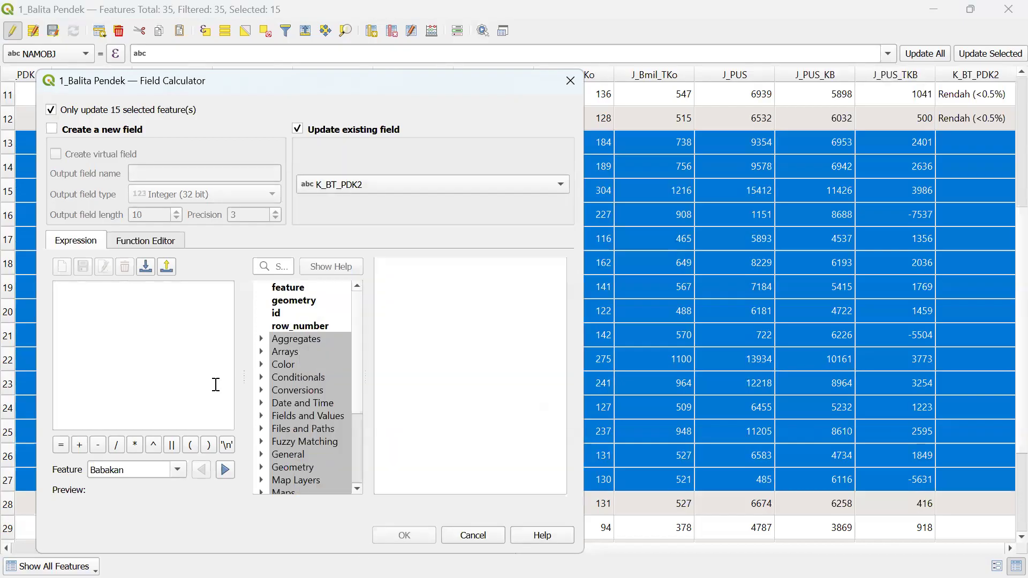
click(188, 340)
text(')
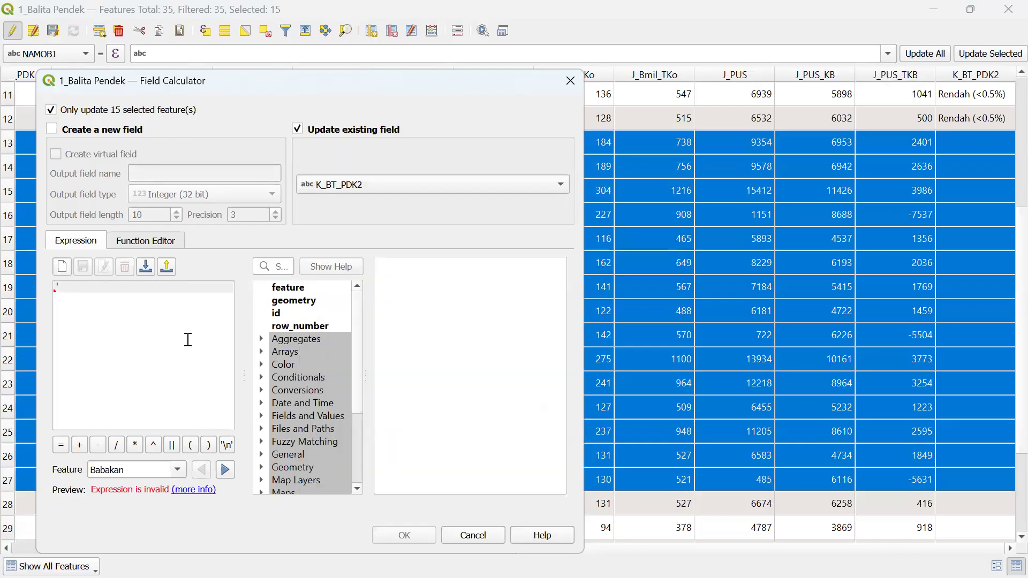
text(Sedang (0.5-1)')
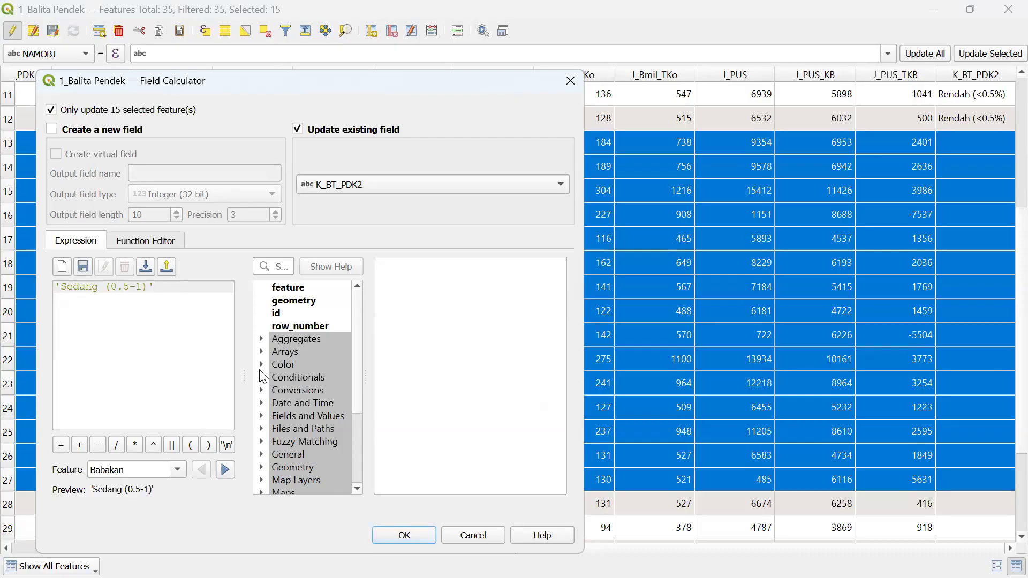
click(408, 534)
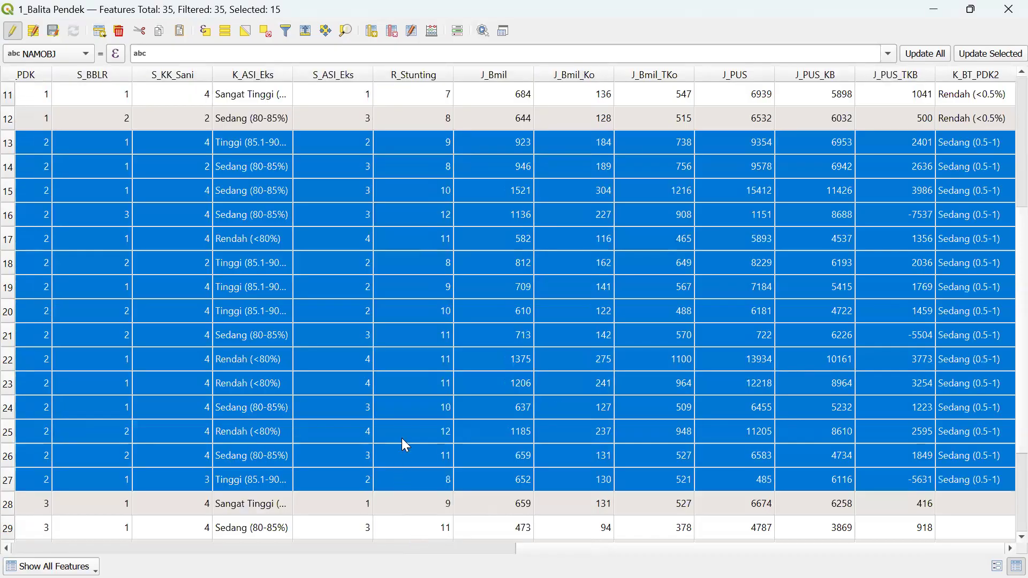
- Reopen Select by Expression and insert the P_BLT_PDK field, checking the attribute table alongside
click(205, 32)
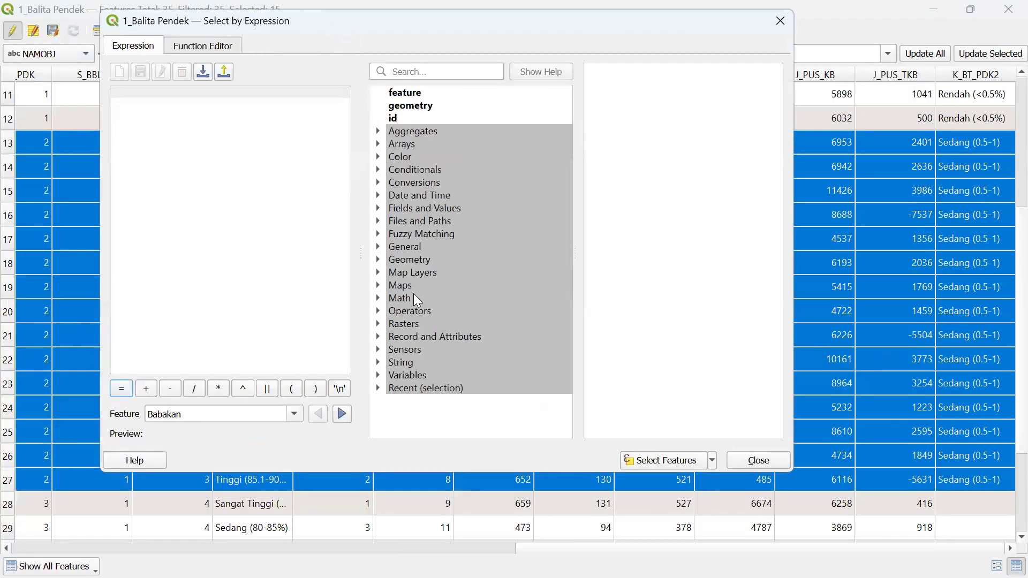
click(379, 209)
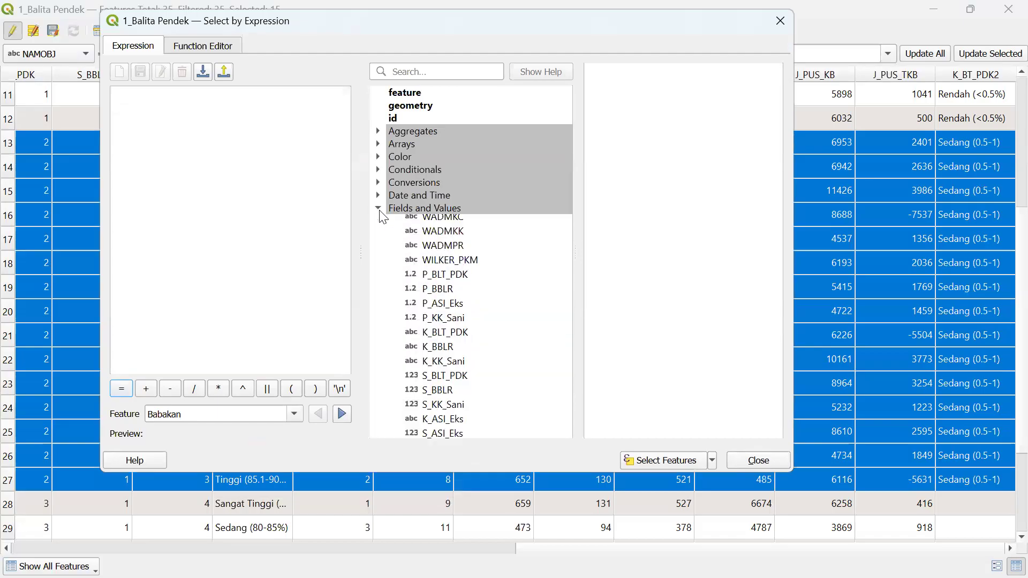
drag(567, 228, 560, 319)
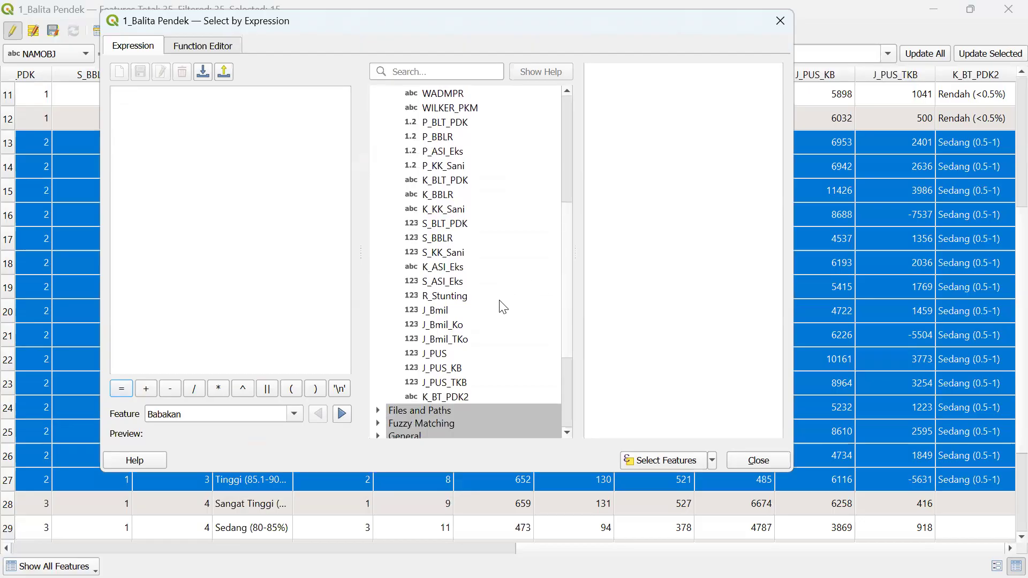
drag(572, 217, 565, 187)
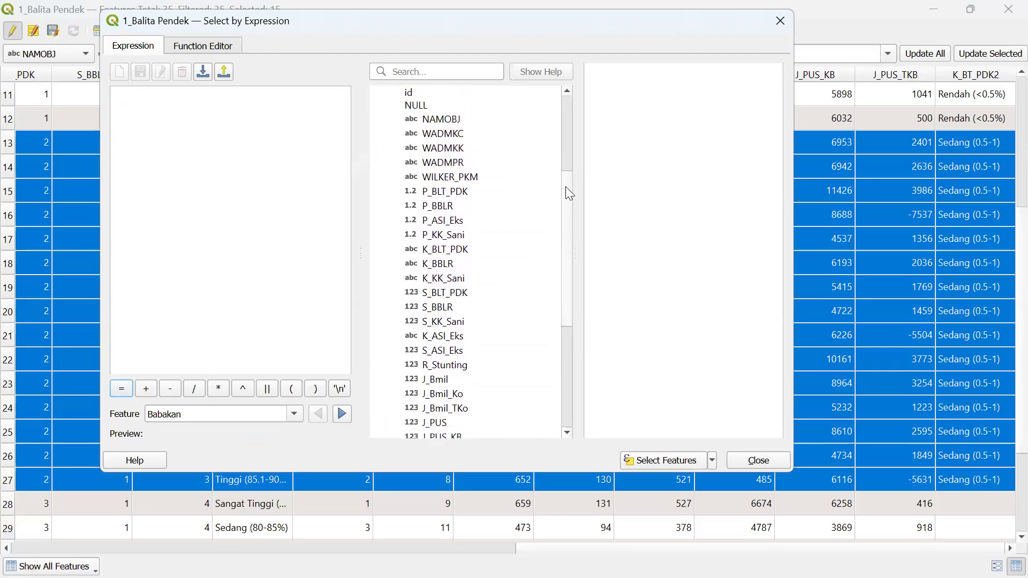
double_click(449, 192)
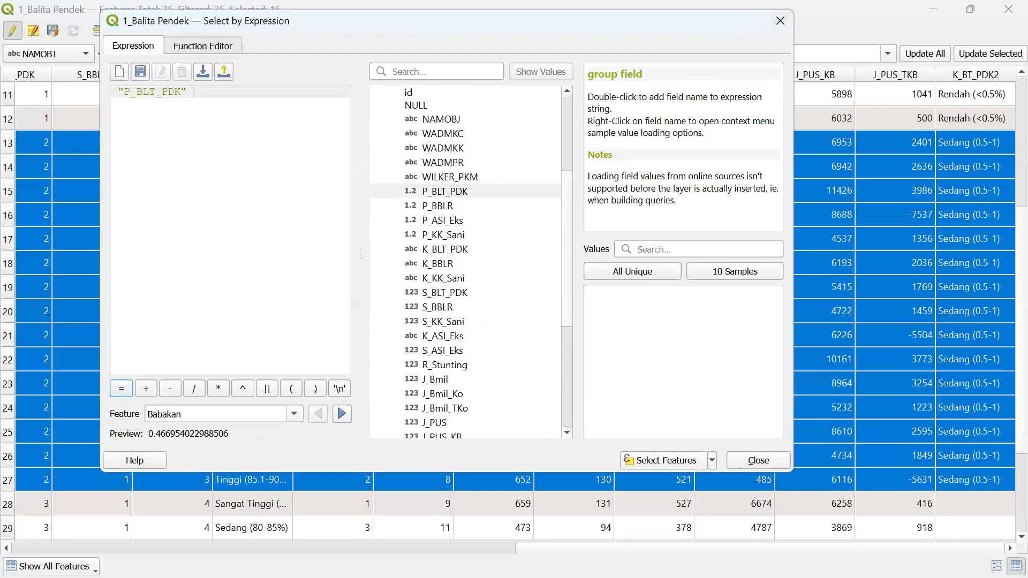
key(super)
mouse_move(383, 560)
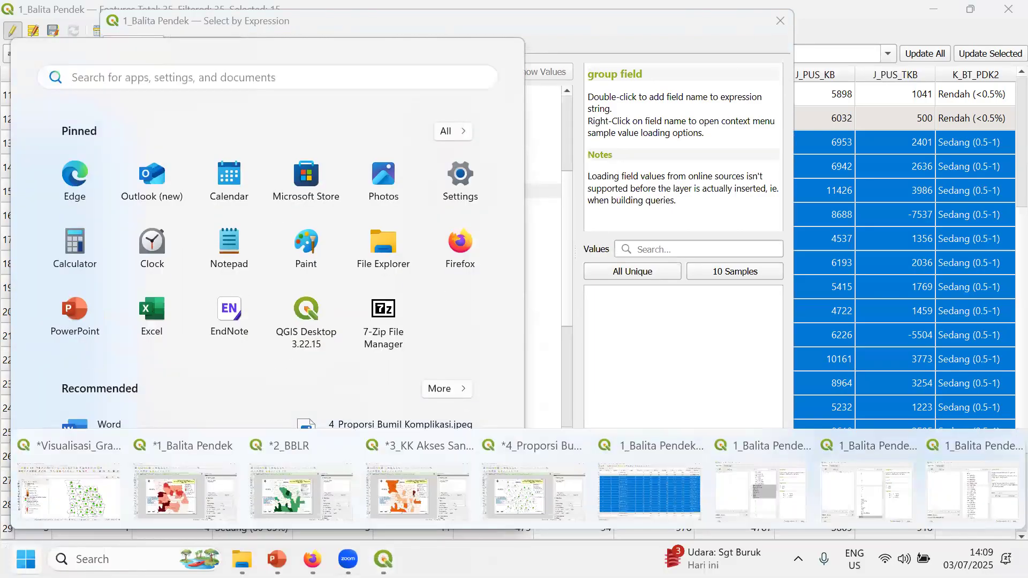
click(953, 491)
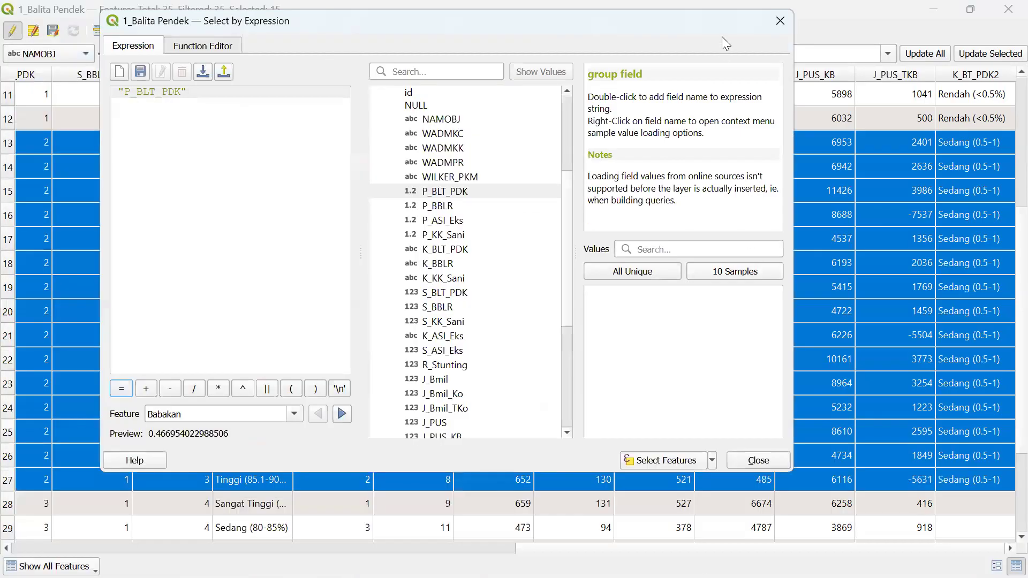
click(781, 20)
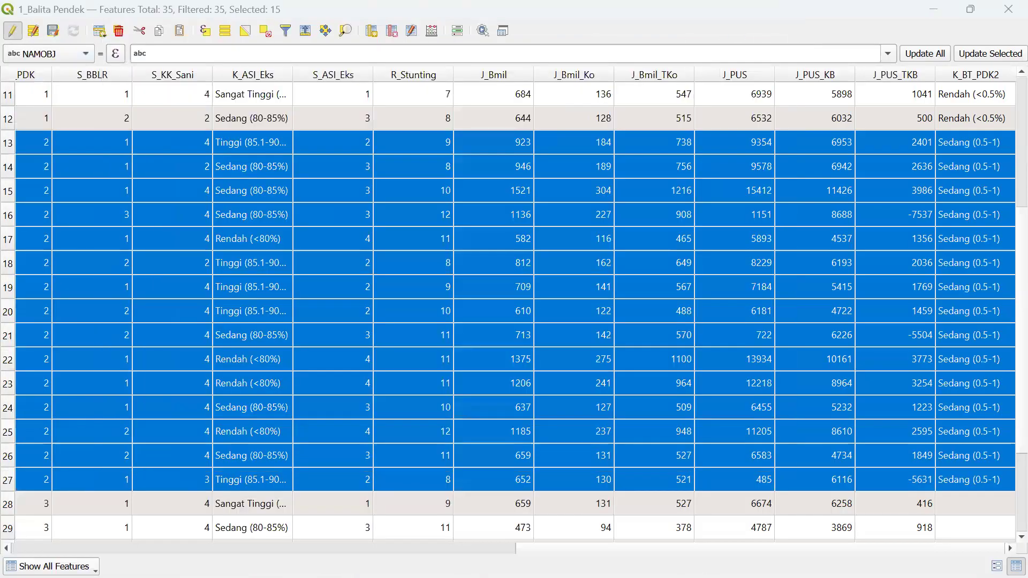
key(super)
mouse_move(384, 560)
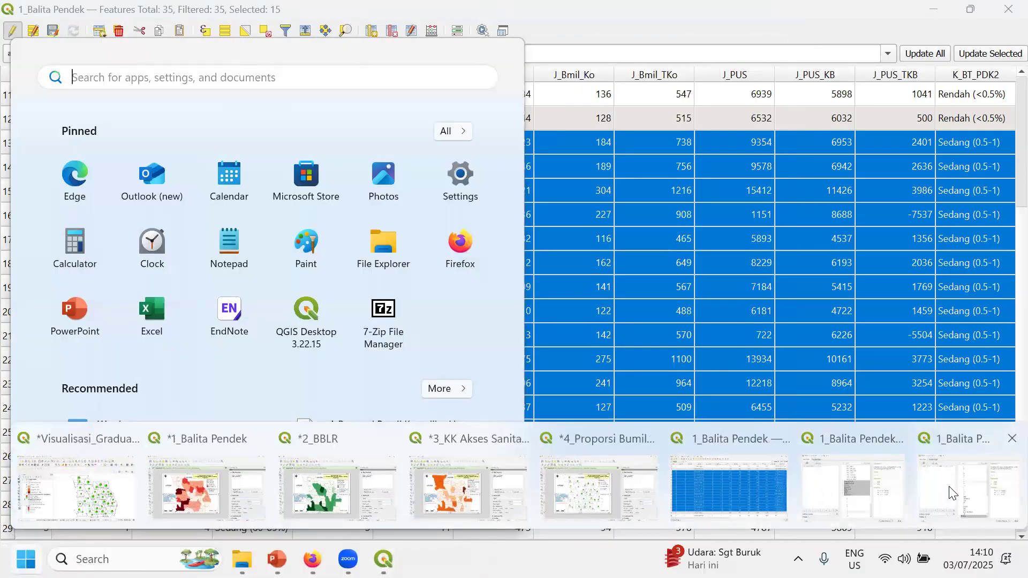
click(953, 491)
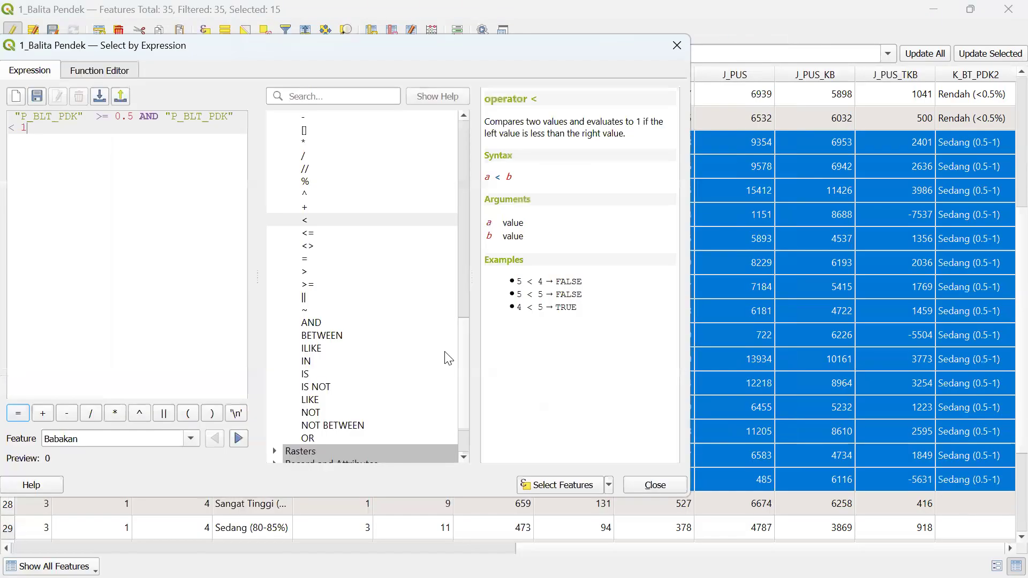
- Change the expression to "P_BLT_PDK" >= 1 AND "P_BLT_PDK" < 1.5 and select the matching features
click(133, 116)
key(BackSpace)
key(BackSpace)
key(BackSpace)
text(1)
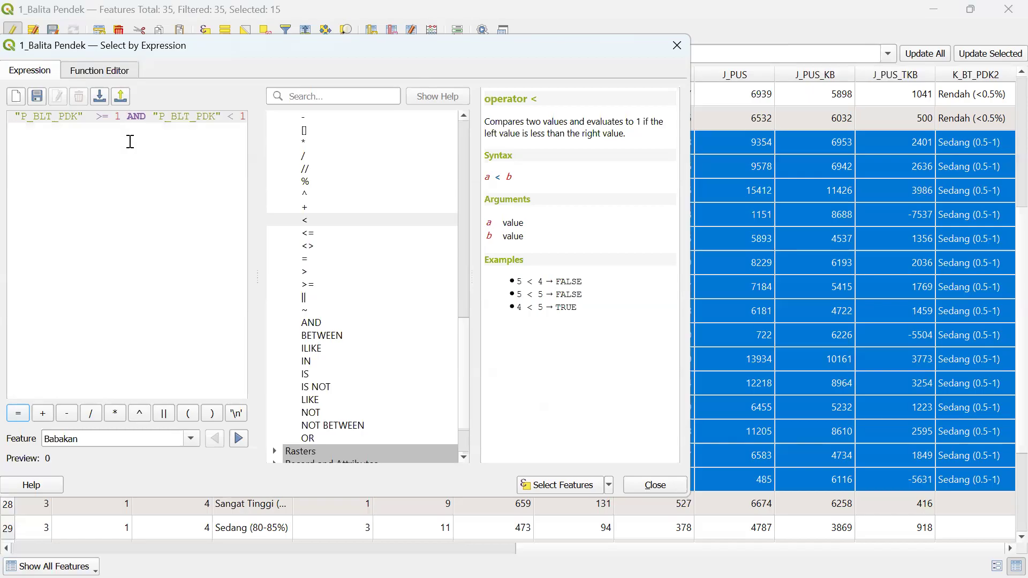
double_click(243, 116)
text(.5)
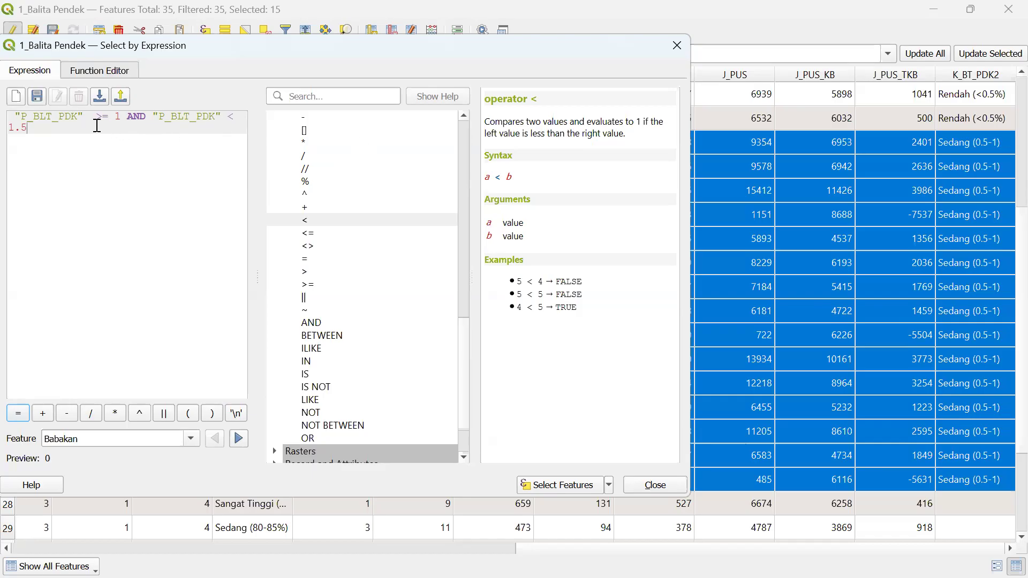
double_click(117, 116)
click(544, 485)
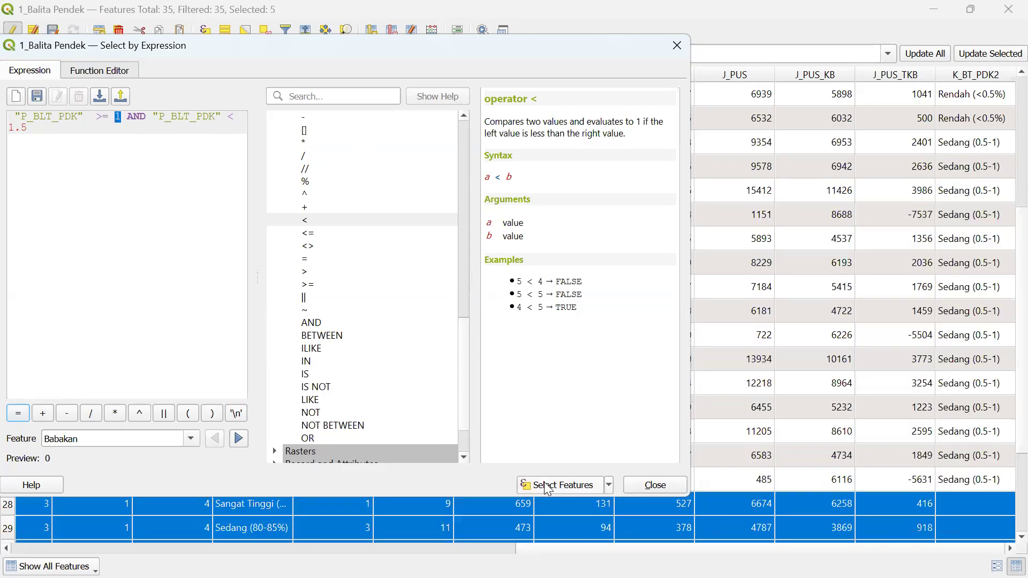
click(1006, 358)
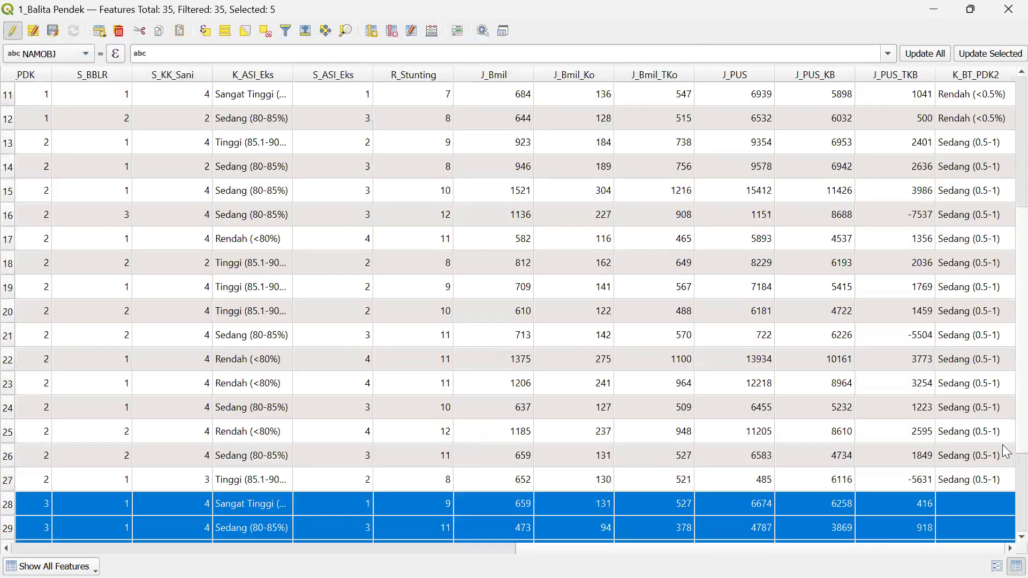
- Use the Field Calculator to write 'Tinggi (1-1,5%)' into K_BT_PDK2 for selected rows 28–32
scroll(1006, 442, down, 2)
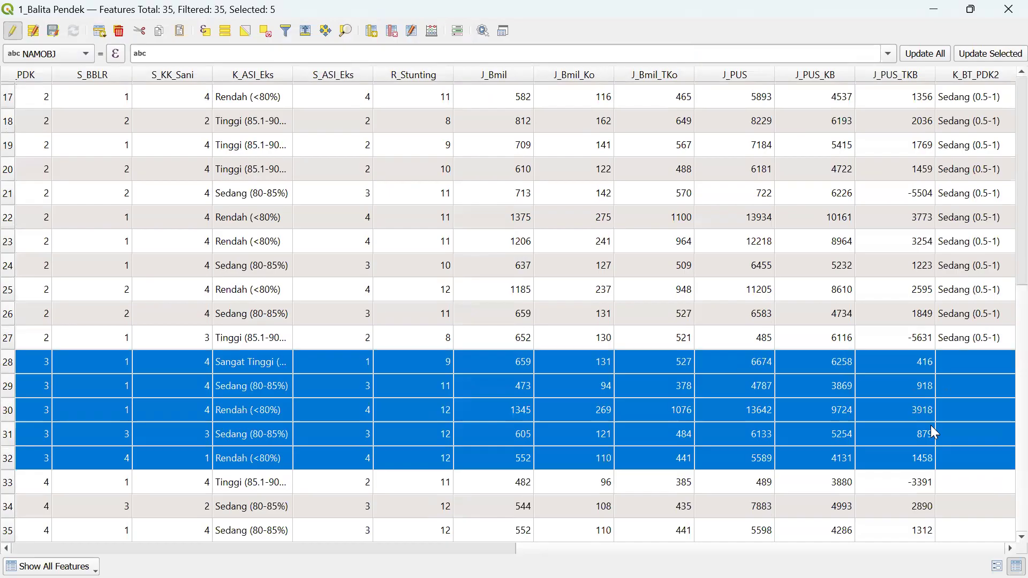
click(433, 31)
click(315, 130)
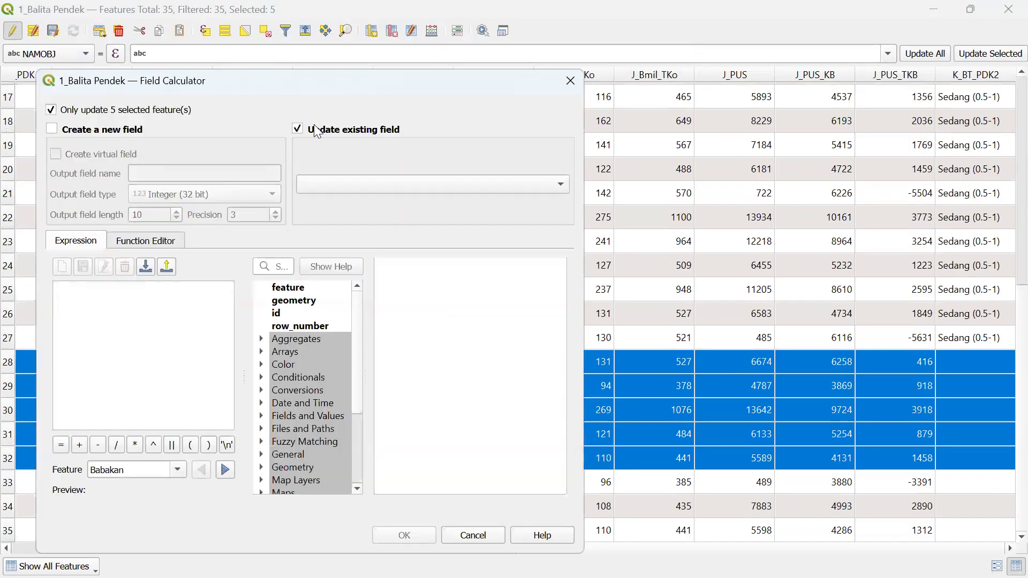
click(338, 182)
click(338, 553)
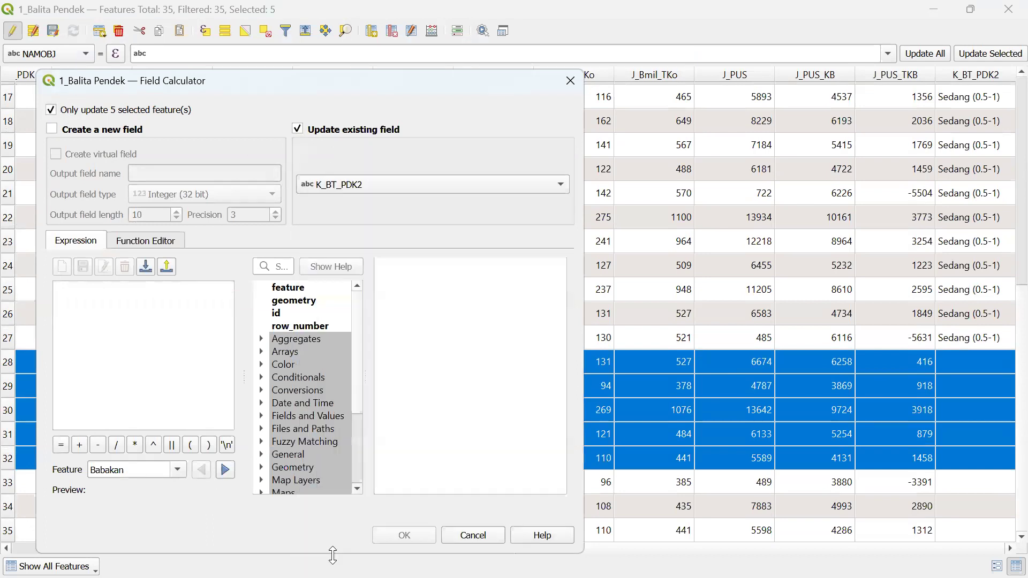
click(150, 349)
text(')
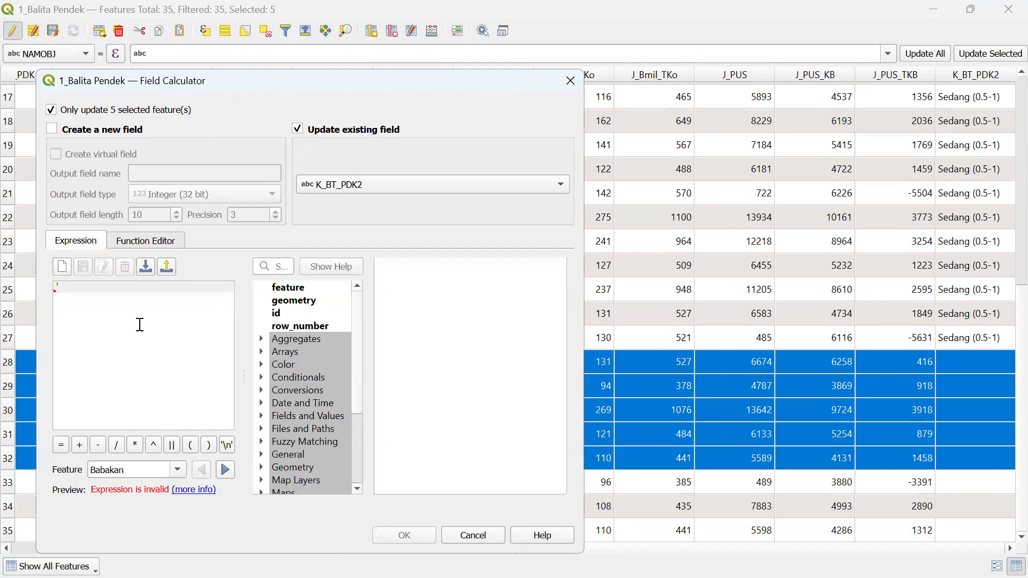
text(Tinggi ()
text(1)
text(-1,)
text(5)
text(%)')
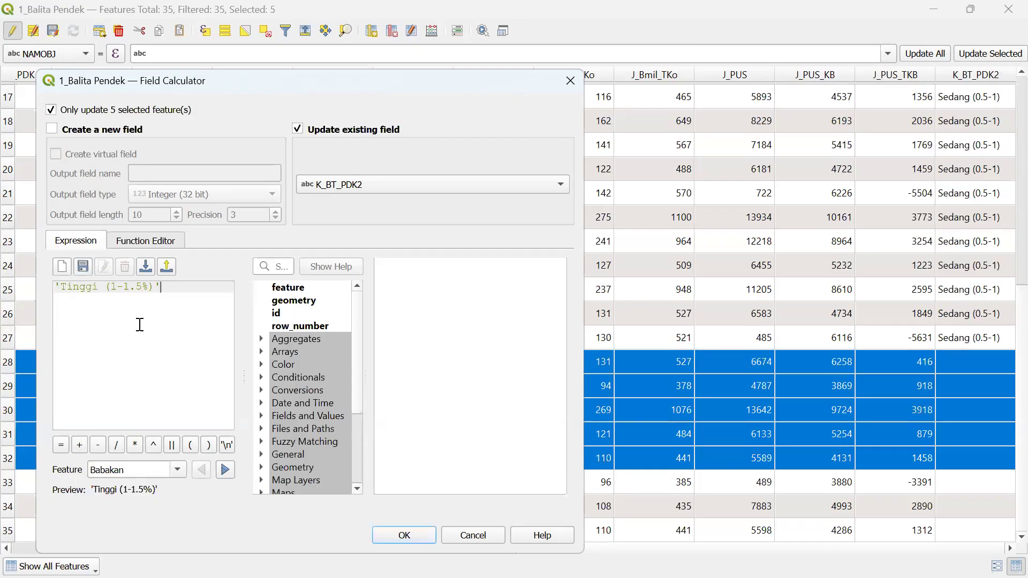
click(412, 535)
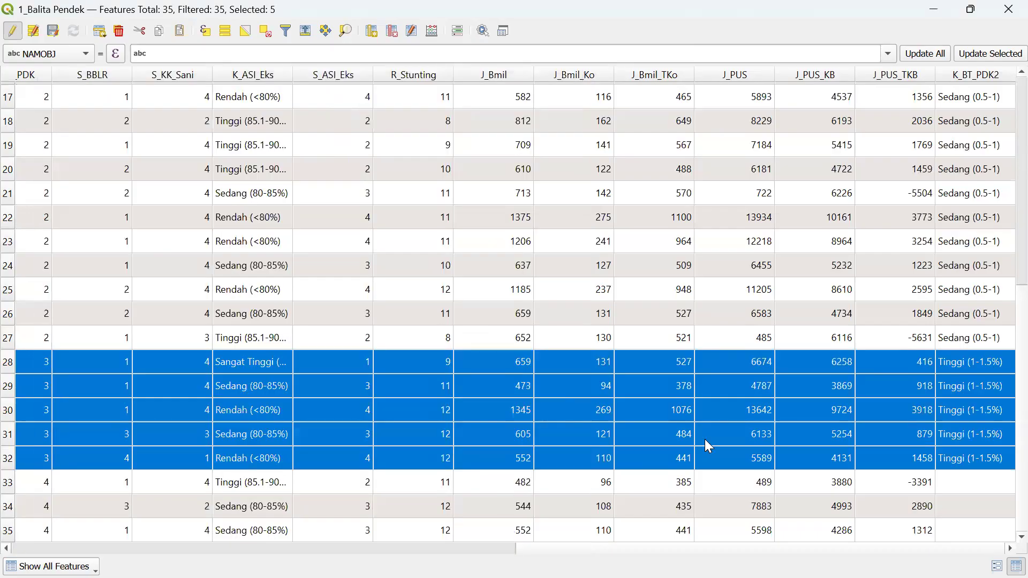
- Scroll across the attribute table and select rows 33–35, whose P_BLT_PDK exceeds 1.5
click(485, 548)
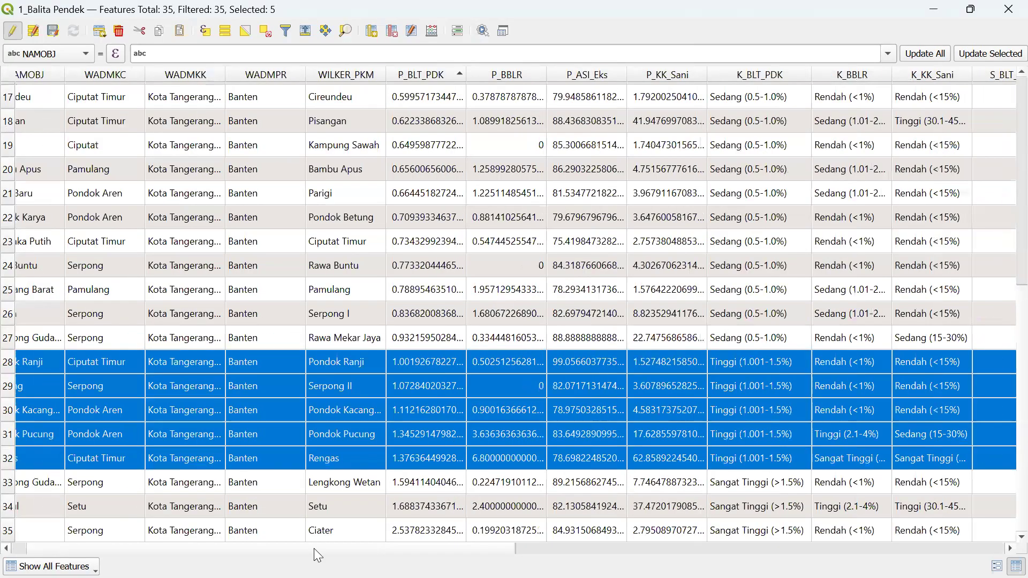
drag(194, 547, 375, 546)
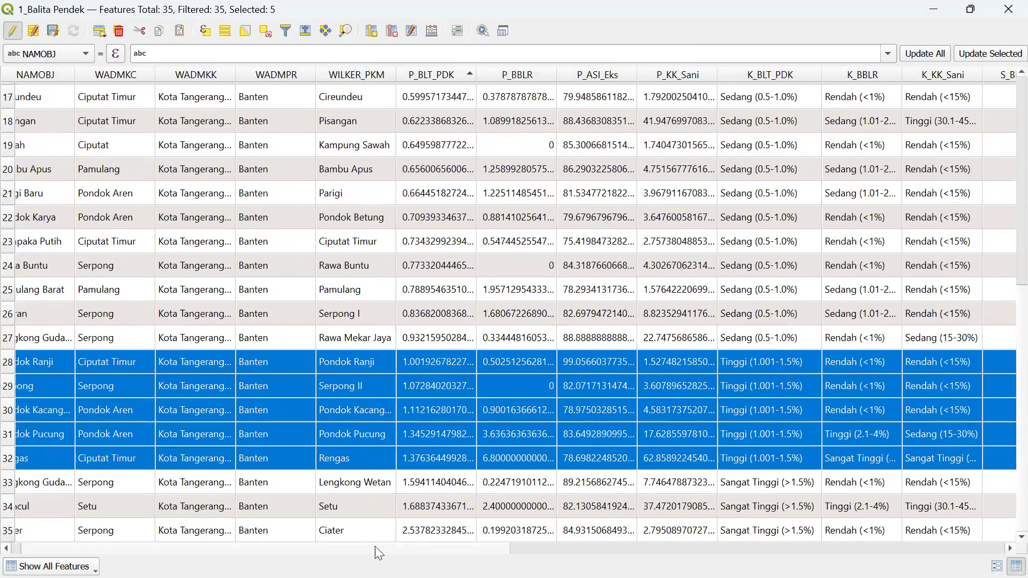
scroll(386, 547, right, 2)
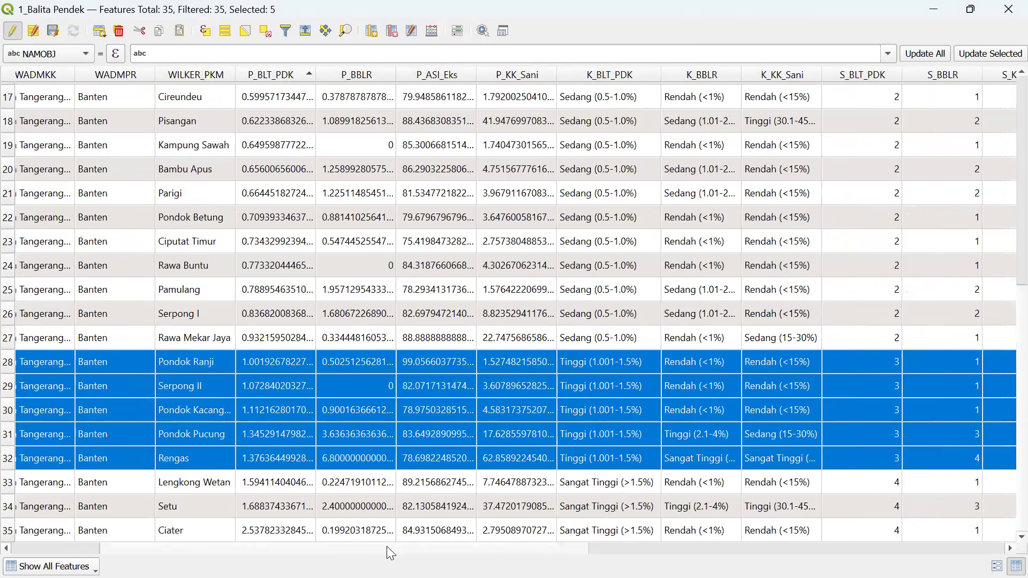
drag(387, 547, 1004, 536)
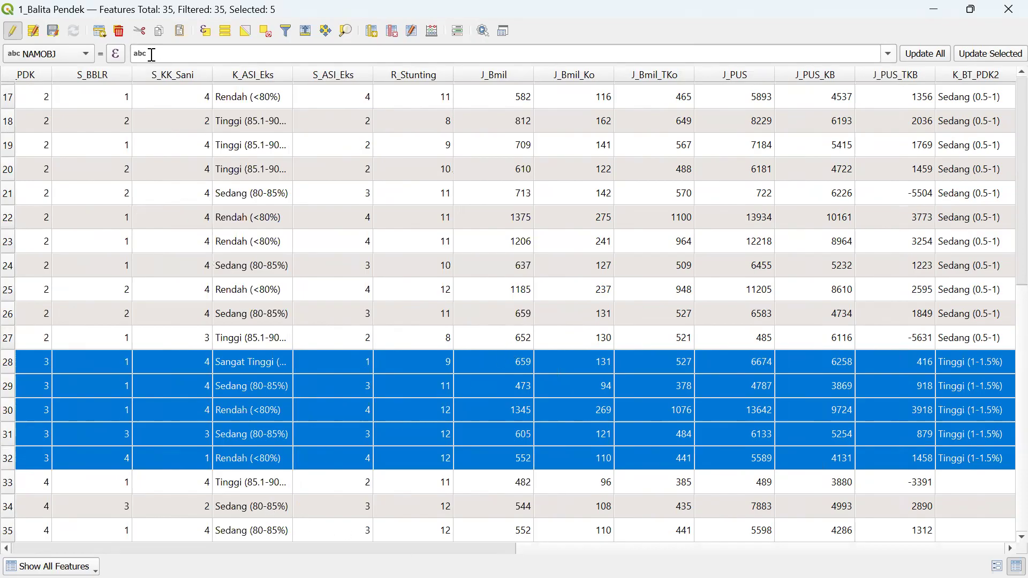
double_click(15, 483)
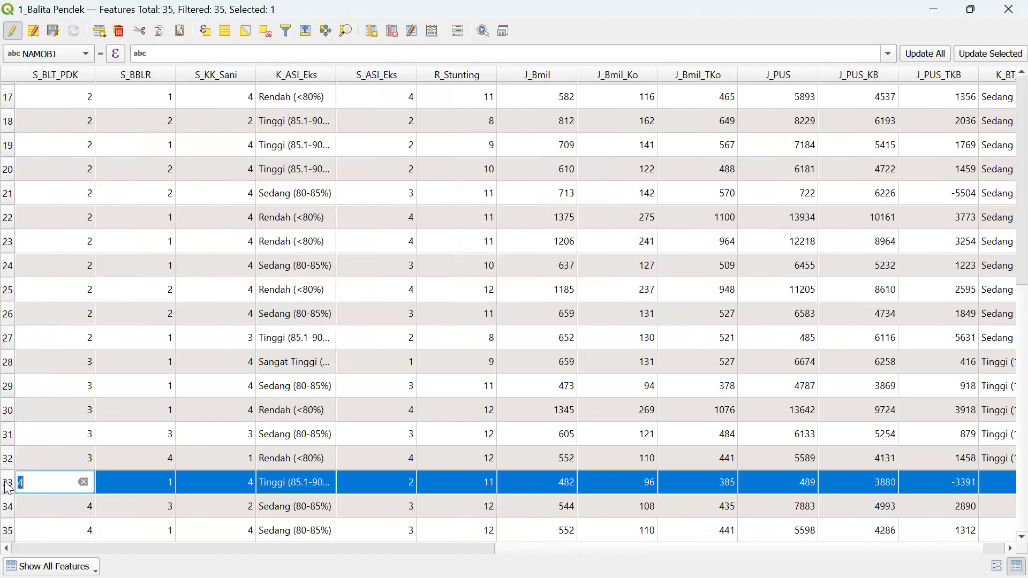
shift+click(9, 531)
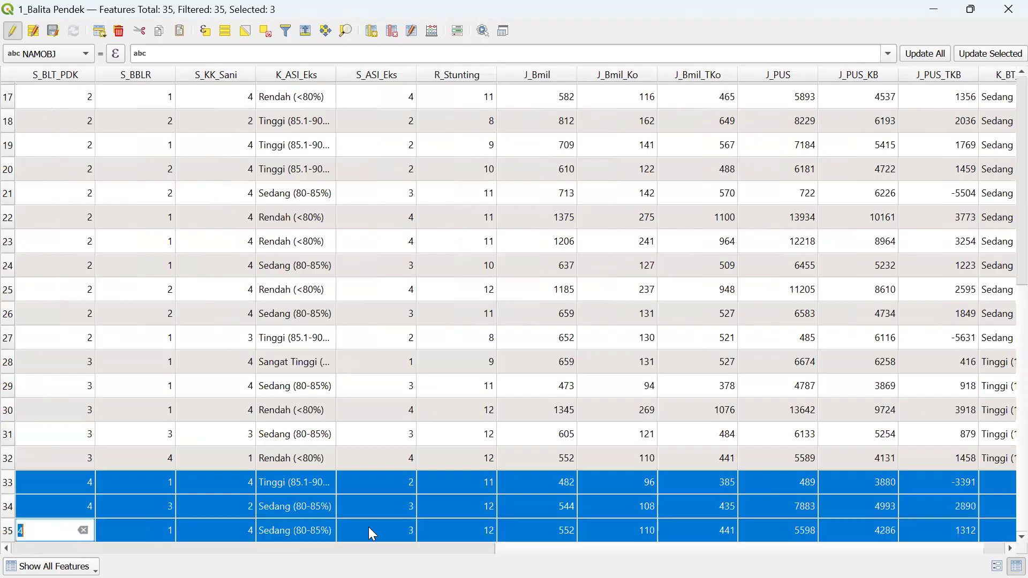
click(404, 549)
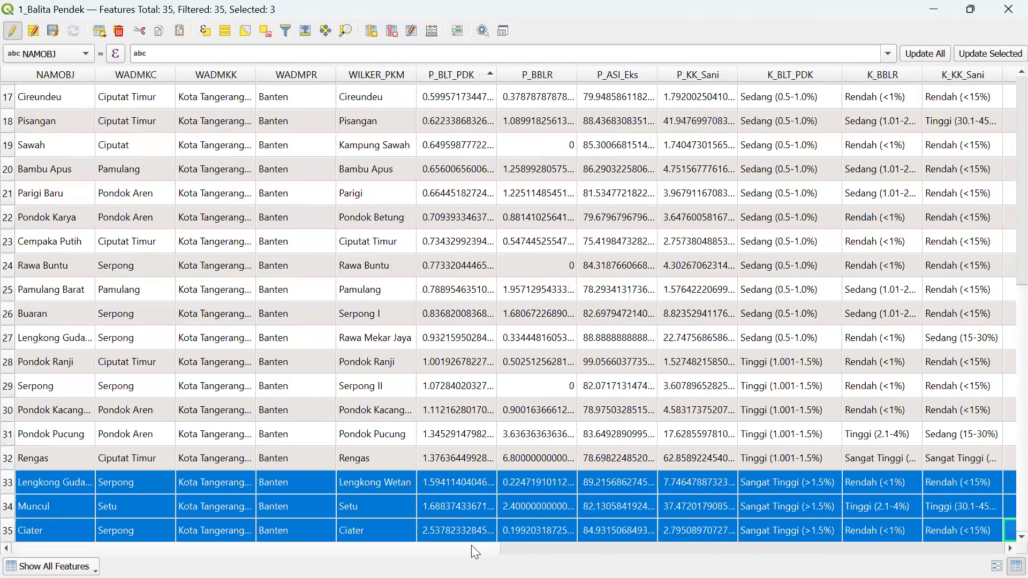
drag(471, 546, 1003, 545)
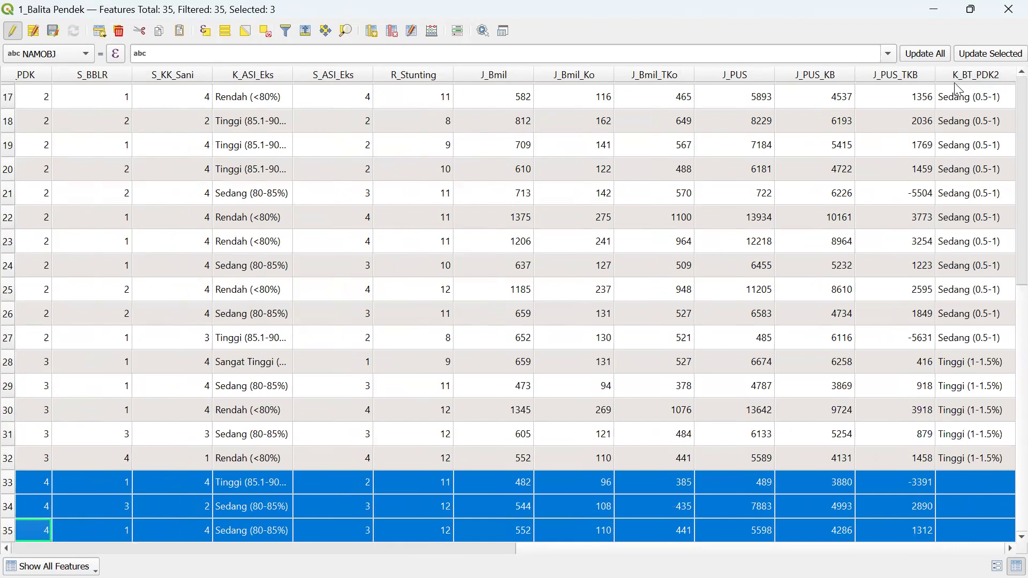
click(432, 30)
- Update K_BT_PDK2 to 'Sangat Tinggi (>1.5%)' for rows 33–35
click(349, 130)
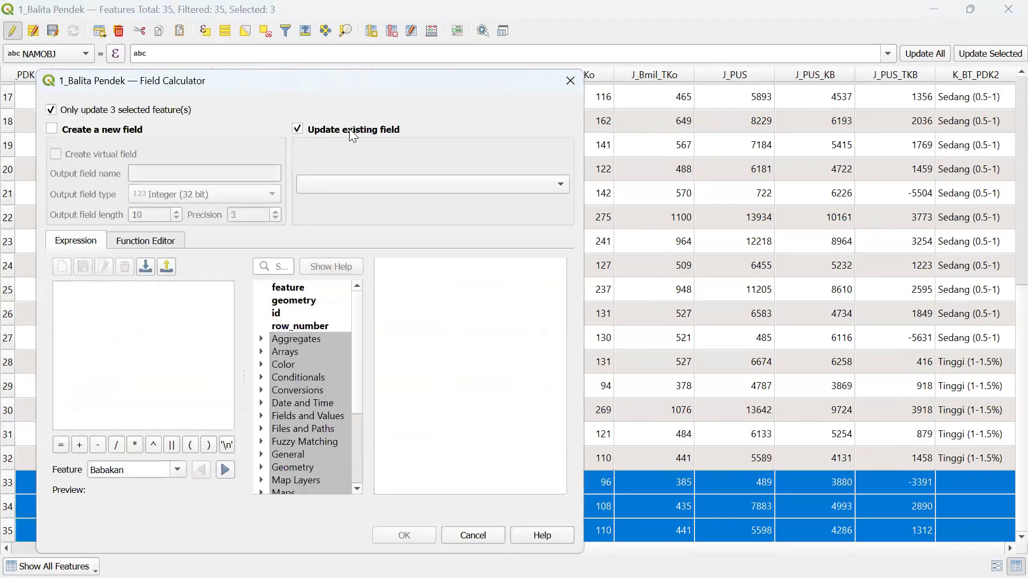
click(375, 184)
click(345, 553)
click(139, 357)
text('Sanga)
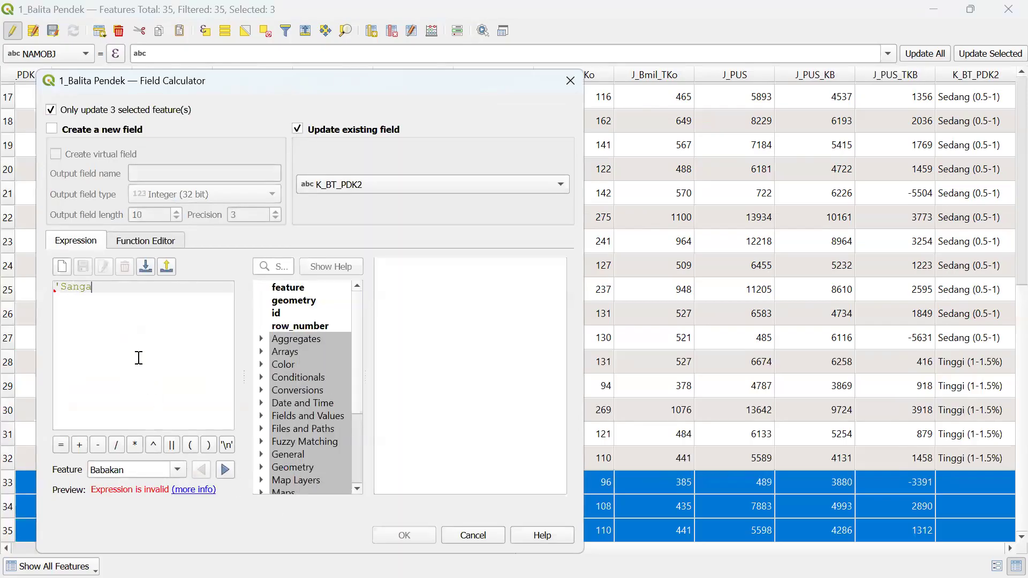
text(t Tinggi' (>)
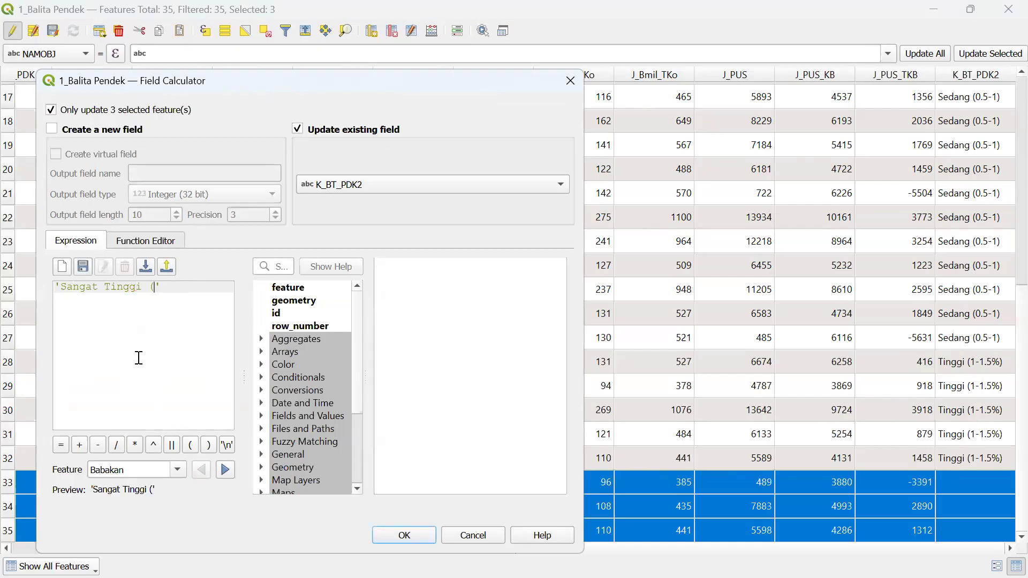
text(1.5%)
click(397, 537)
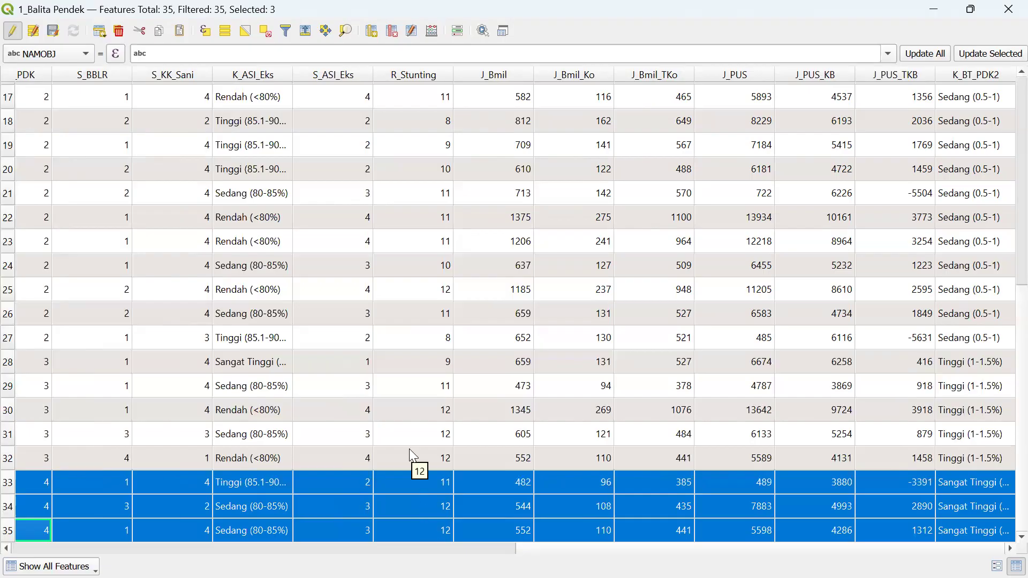
- Save the K_BT_PDK2 edits and take 1_Balita Pendek out of editing mode
click(12, 30)
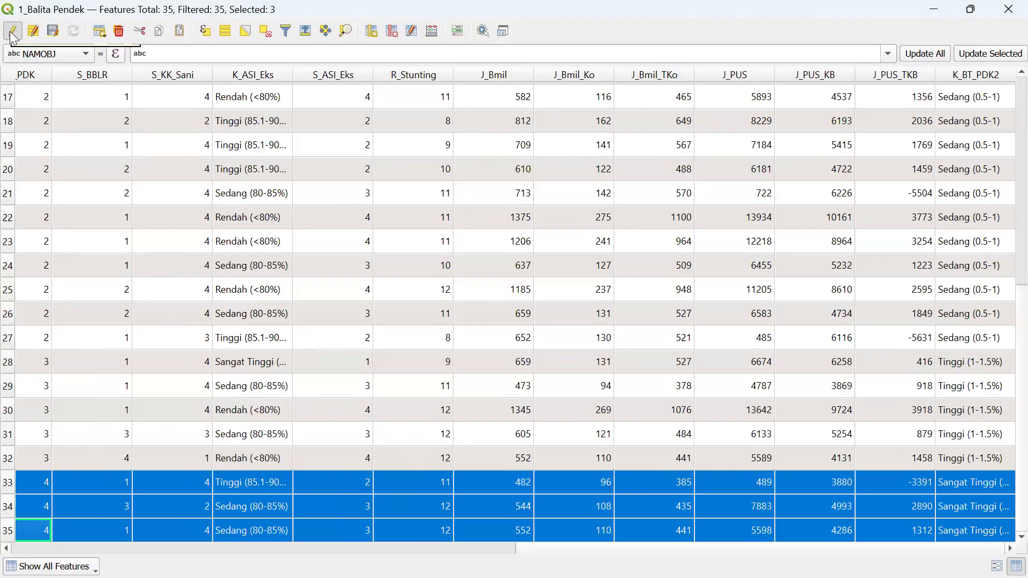
click(508, 315)
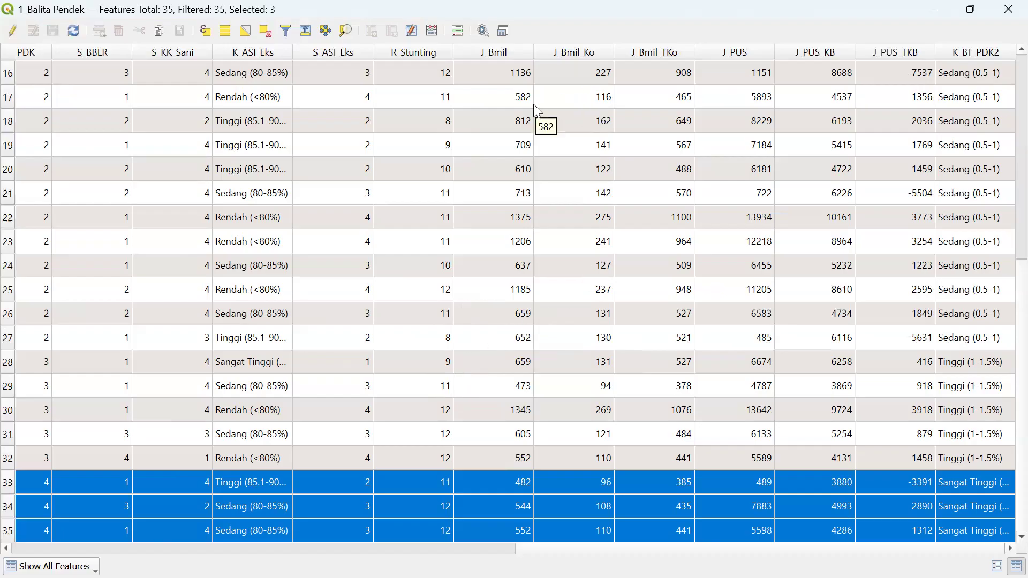
double_click(616, 20)
double_click(586, 44)
click(13, 32)
click(13, 32)
- Show 1_Balita Pendek, hide the 4_Bumil Komplikasi pie charts, and close the Layout Manager
double_click(583, 8)
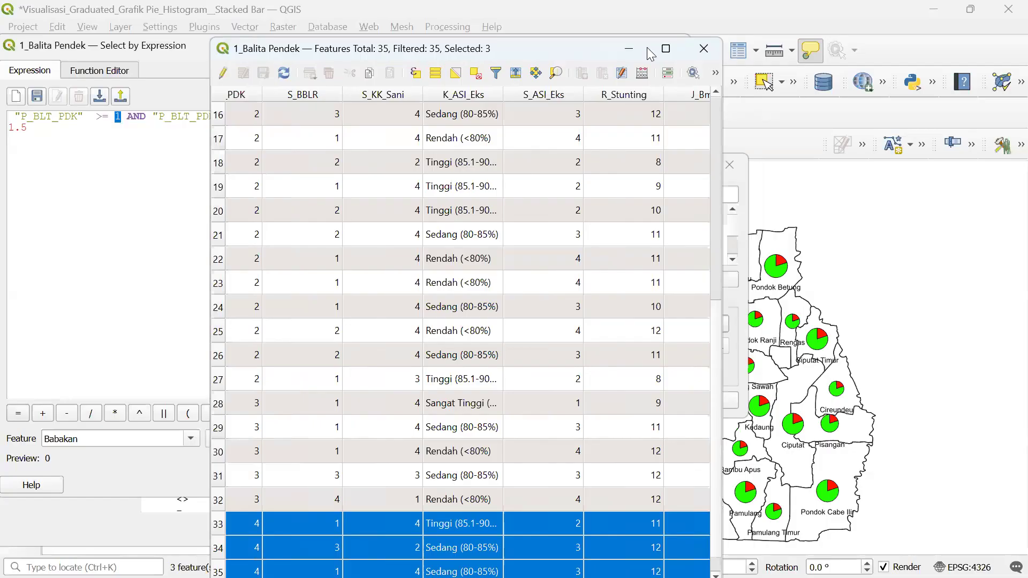
click(647, 47)
click(659, 19)
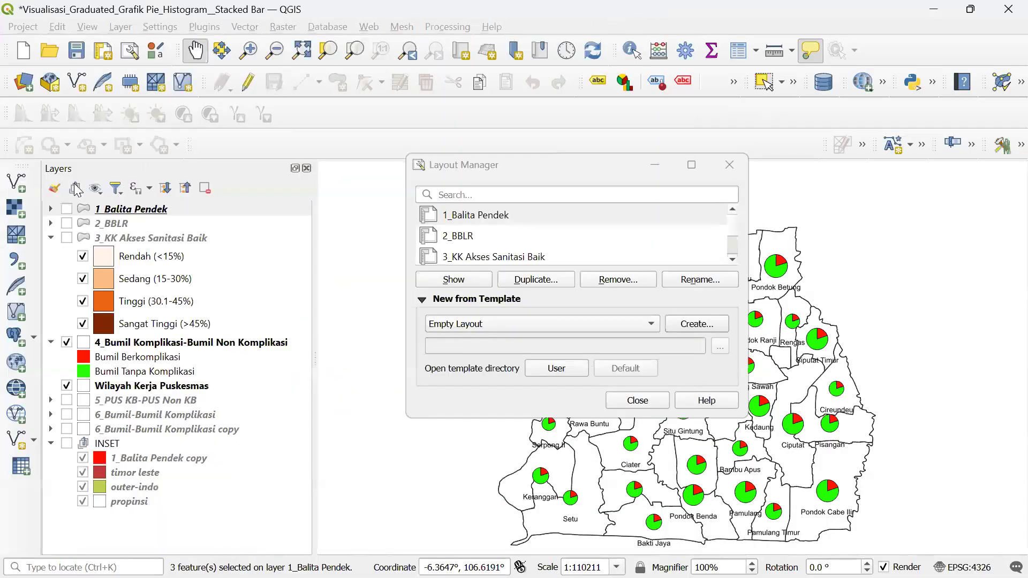
click(62, 209)
click(66, 209)
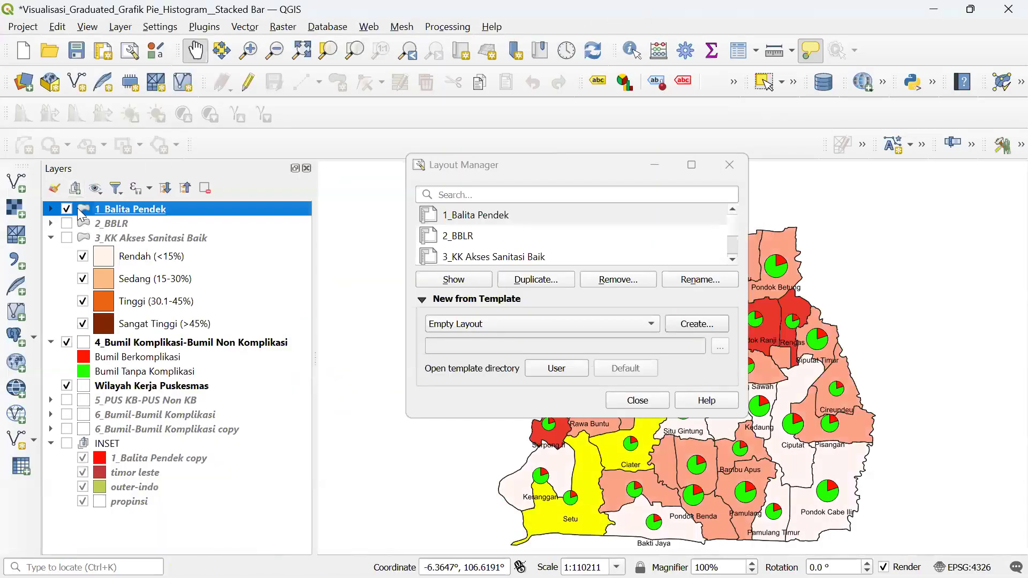
click(66, 342)
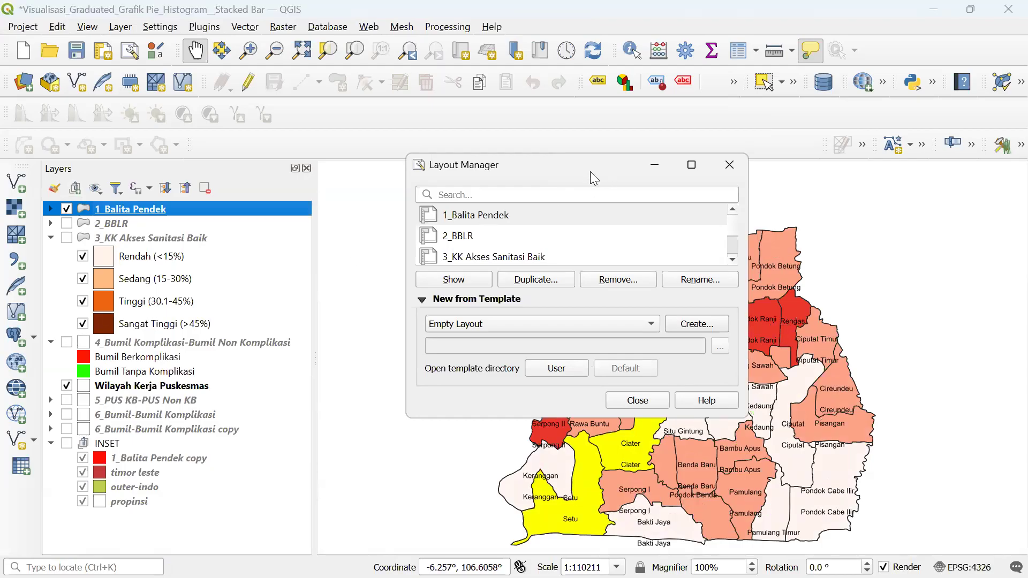
drag(590, 171, 372, 205)
click(511, 199)
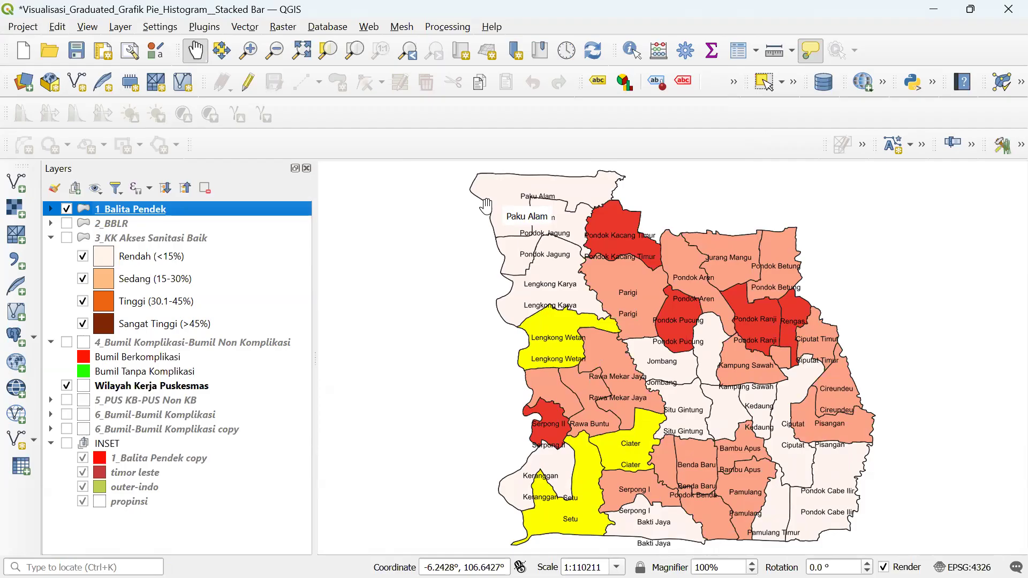
right_click(280, 210)
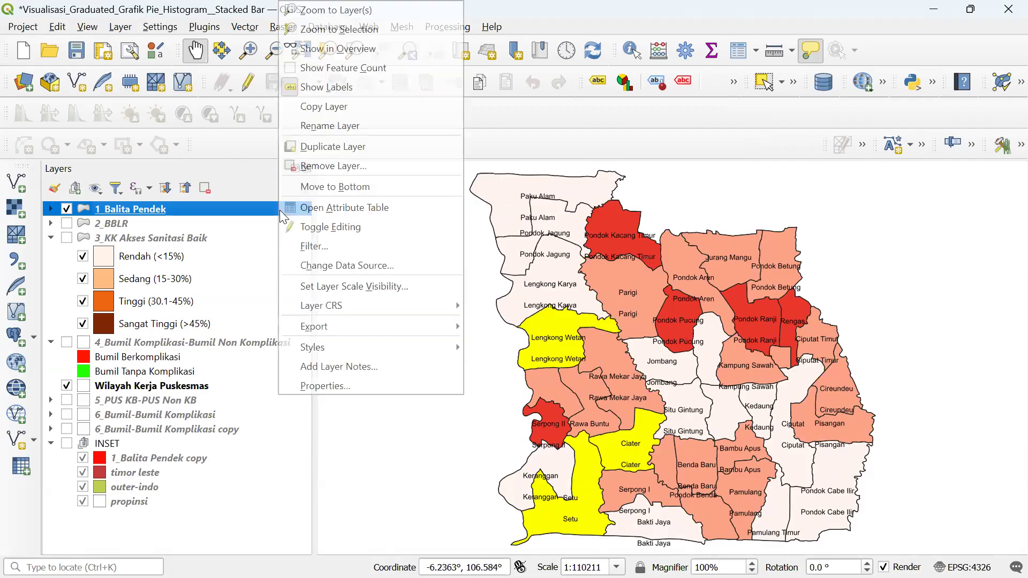
click(312, 208)
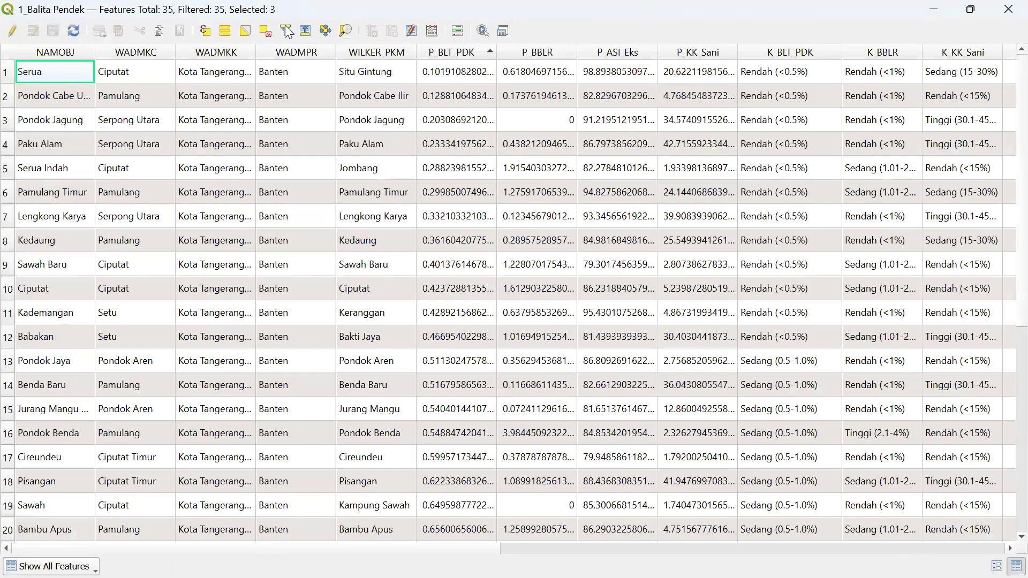
key(ctrl+t)
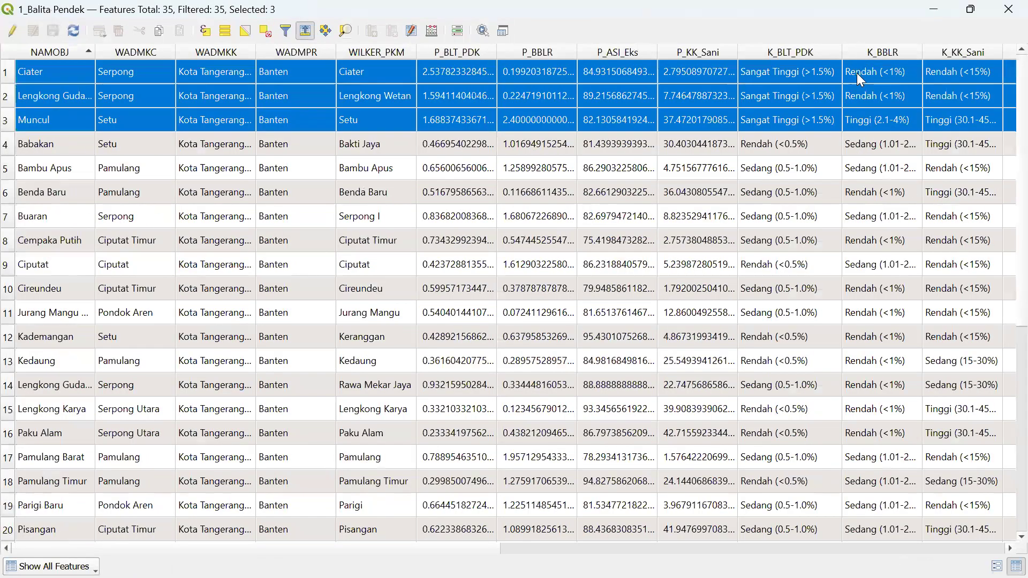
double_click(727, 15)
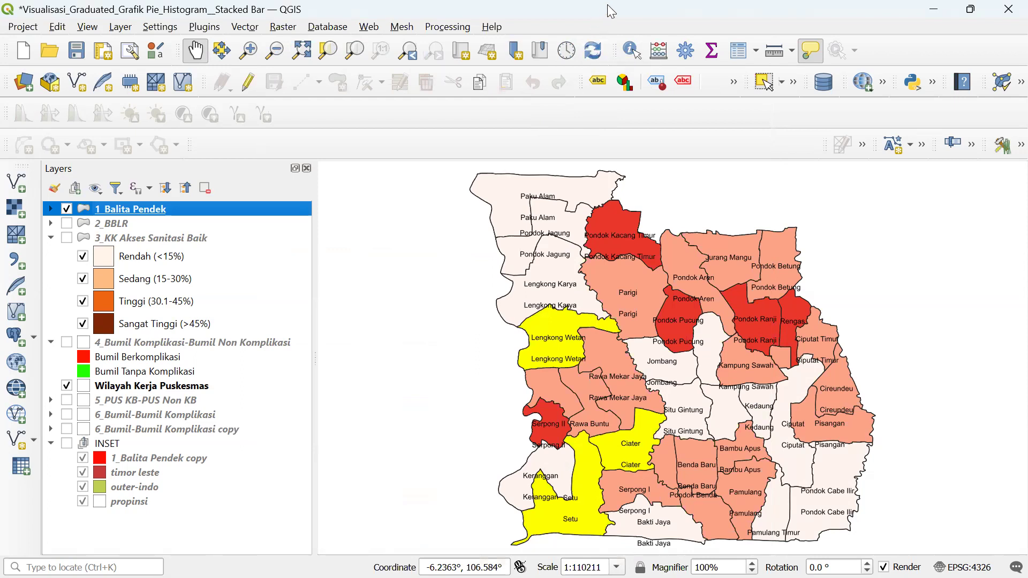
- Expand the 1_Balita Pendek legend and deselect all features in its attribute table
click(51, 209)
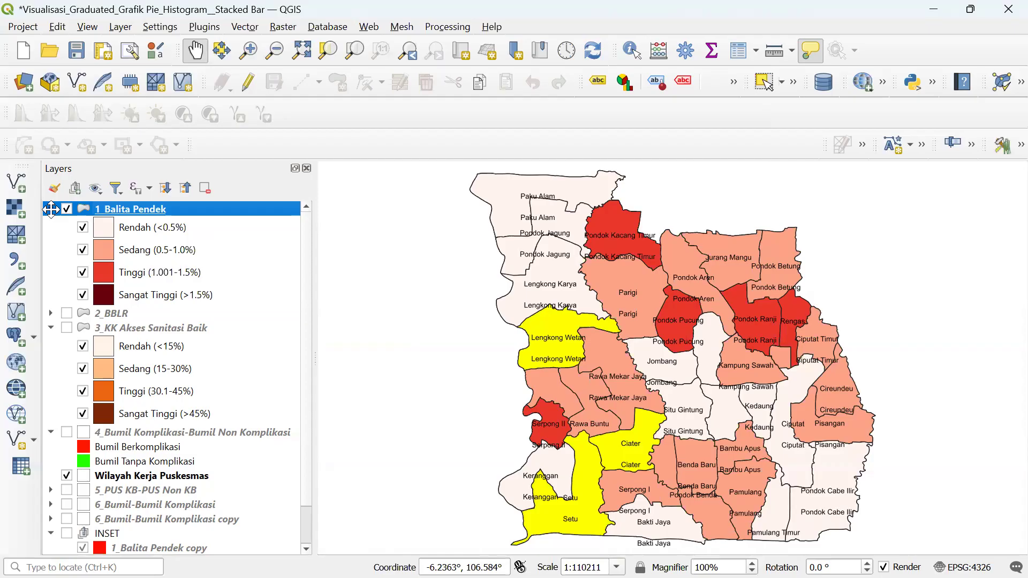
right_click(200, 210)
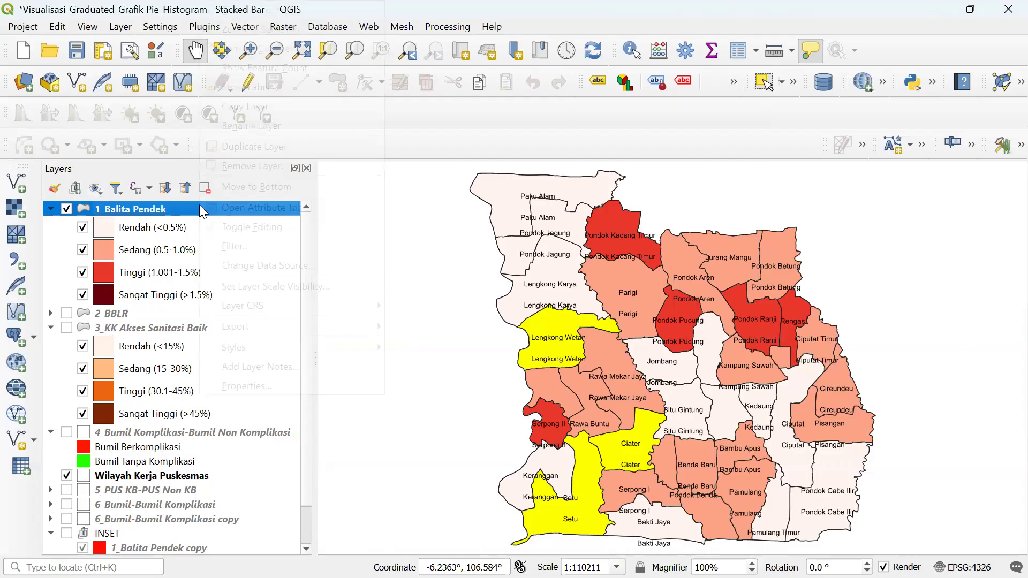
click(221, 206)
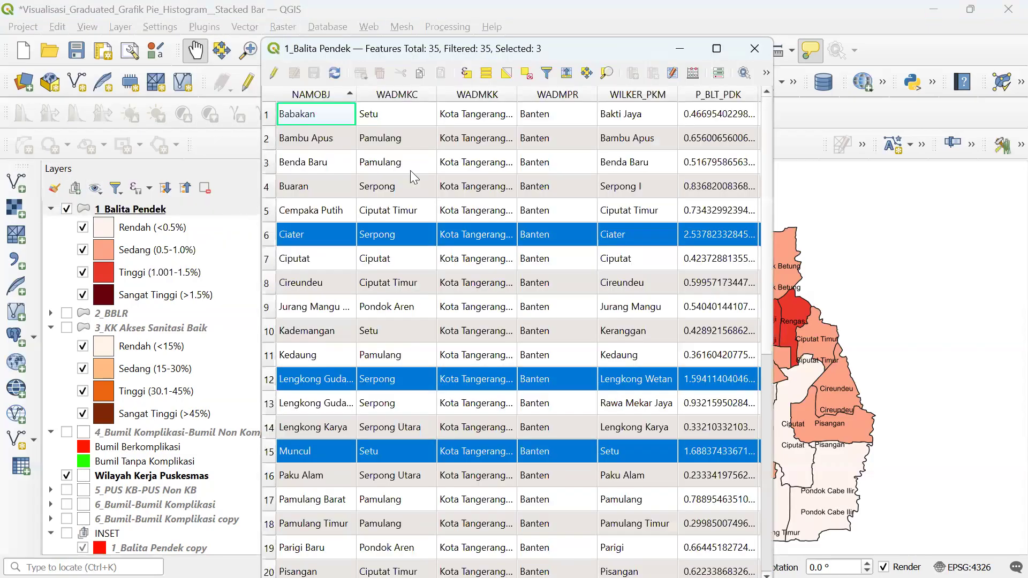
click(717, 48)
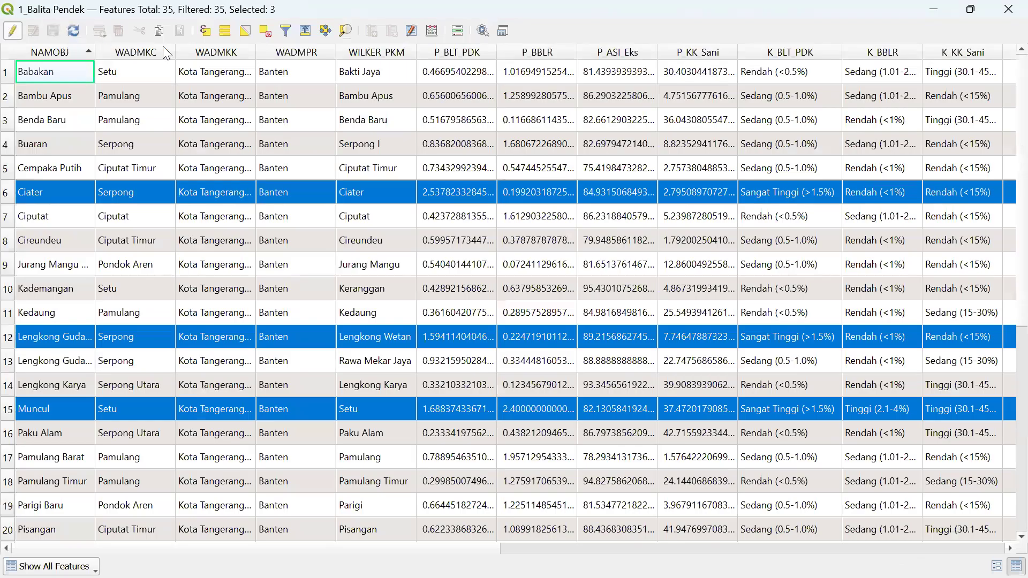
click(265, 31)
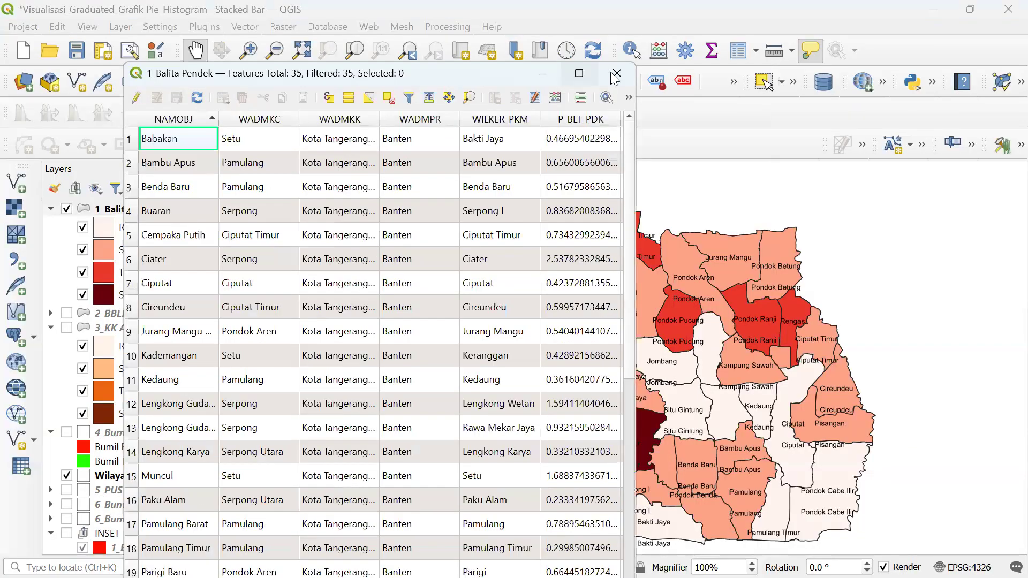
click(610, 71)
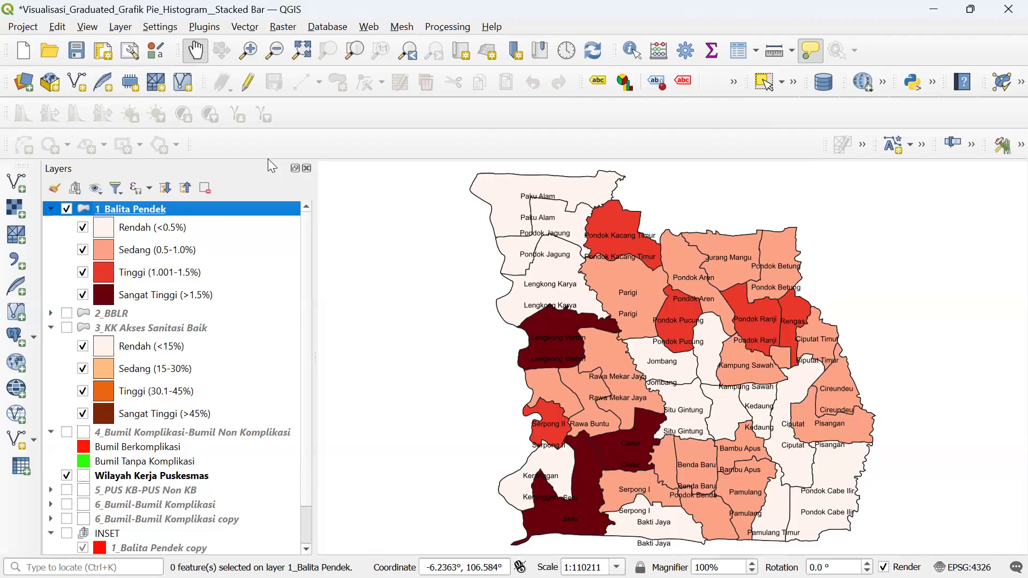
- Review the attribute table once more, then duplicate the 1_Balita Pendek layer
right_click(196, 208)
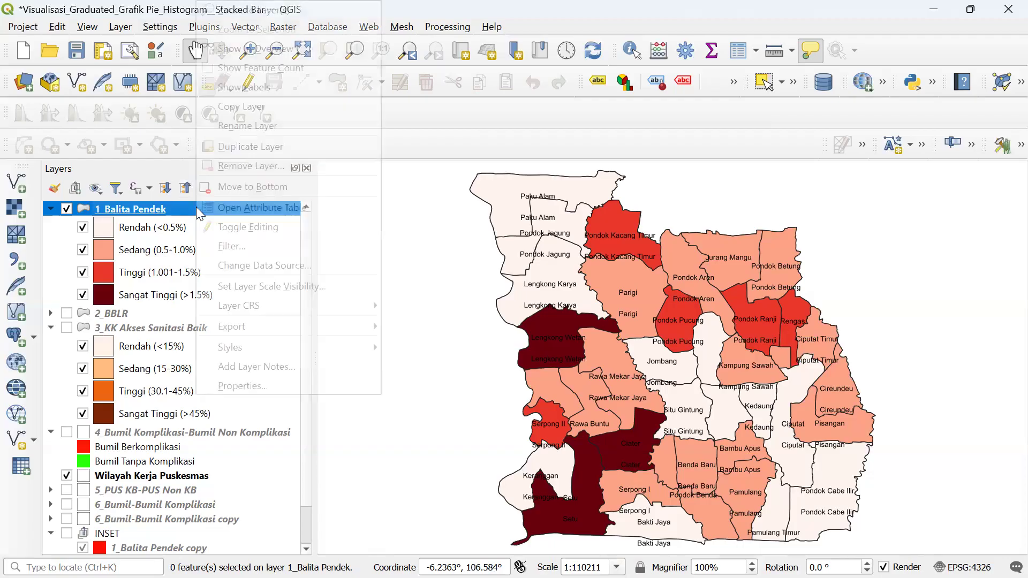
click(257, 208)
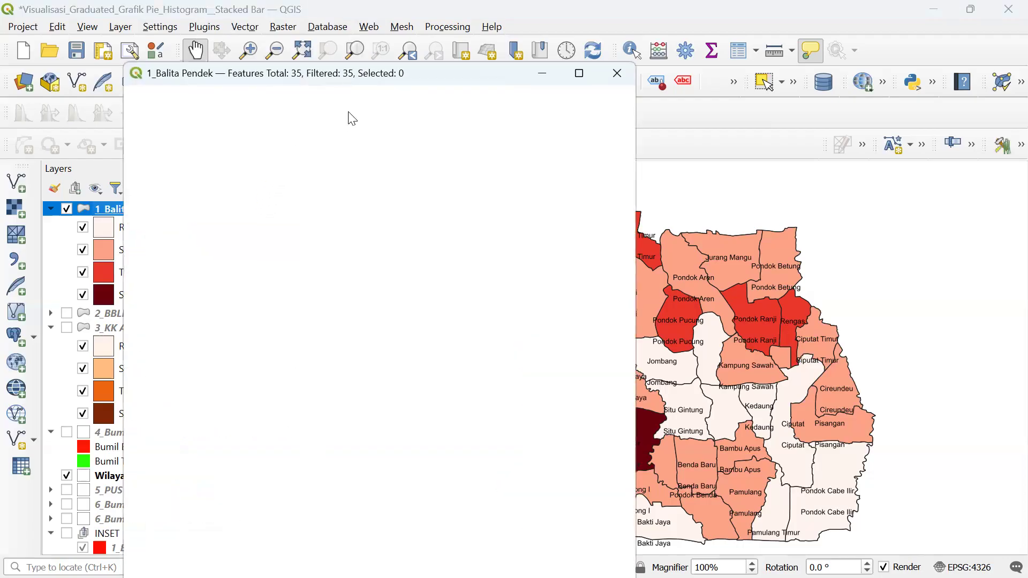
click(578, 73)
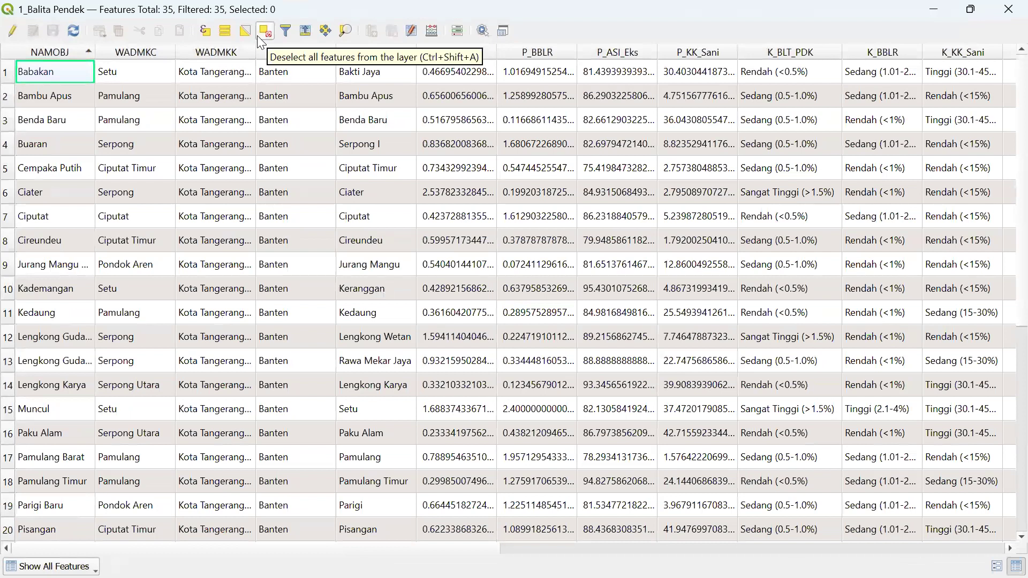
double_click(530, 13)
click(716, 71)
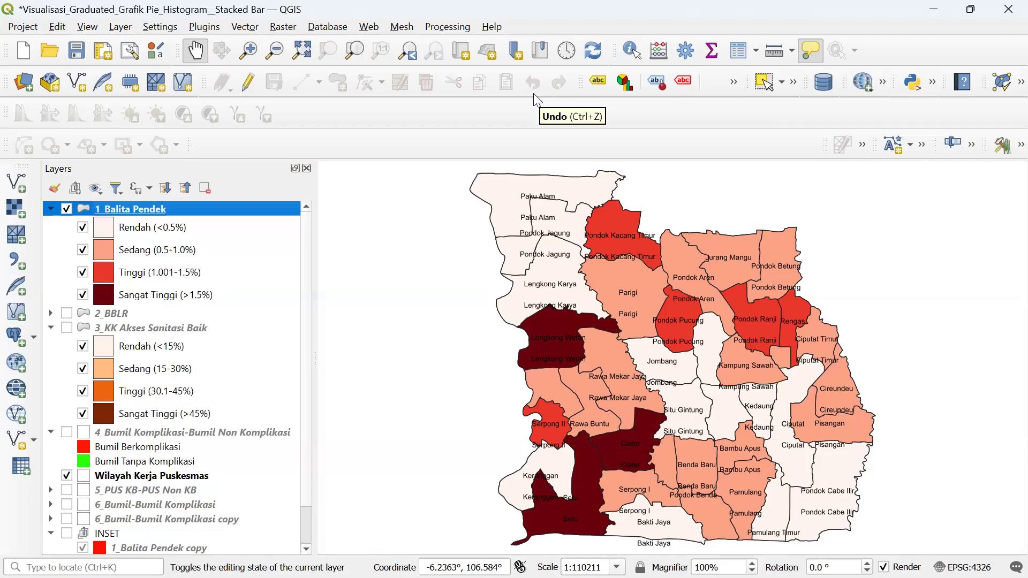
right_click(266, 210)
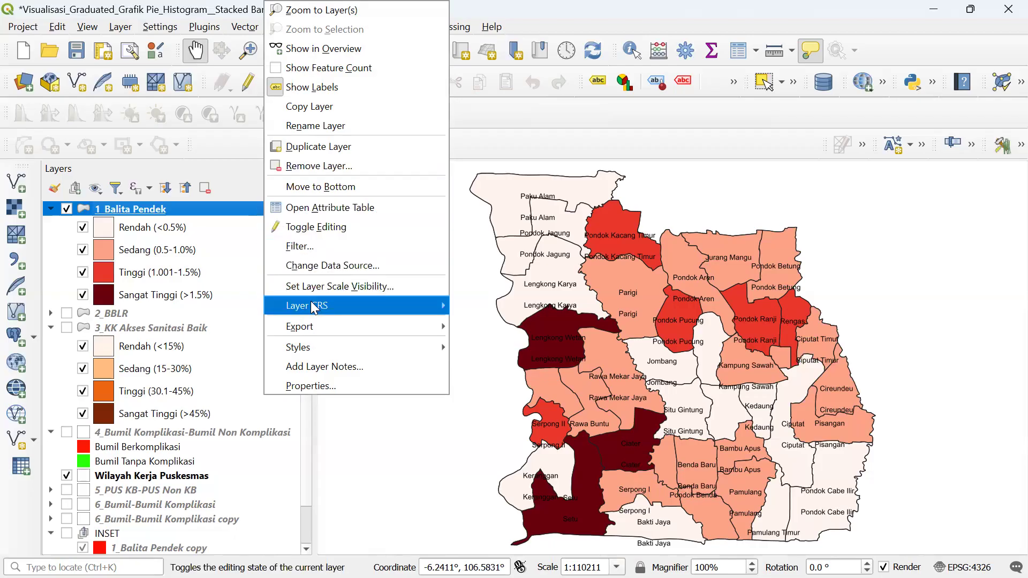
click(316, 147)
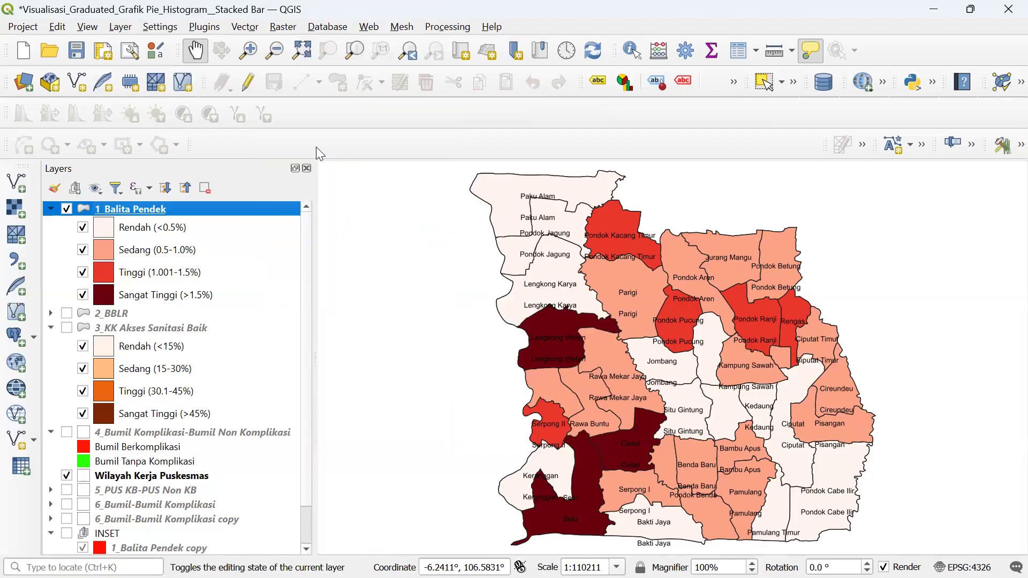
- Hide the original 1_Balita Pendek layer and switch on the 1_Balita Pendek copy layer
right_click(137, 311)
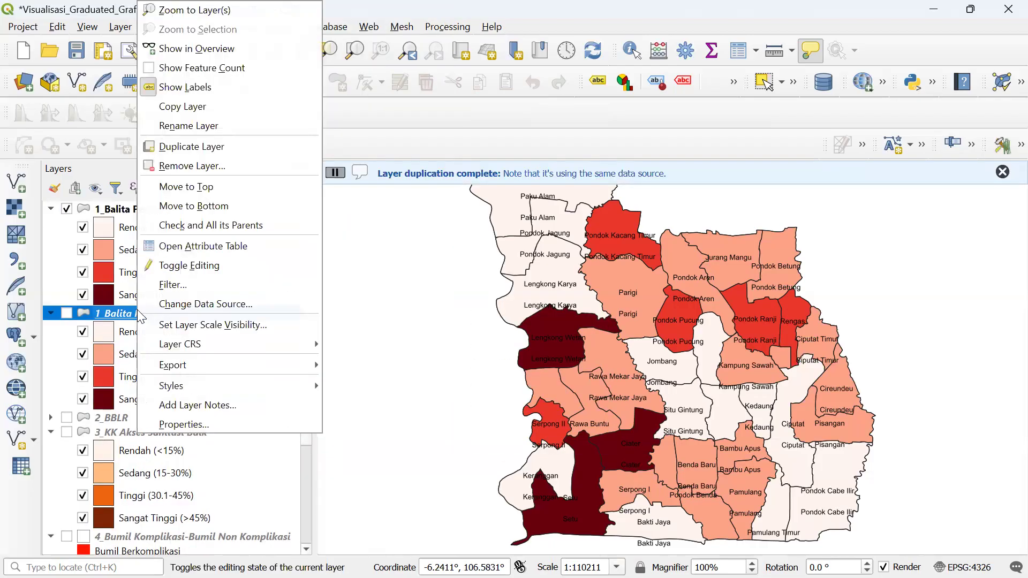
click(67, 210)
right_click(170, 316)
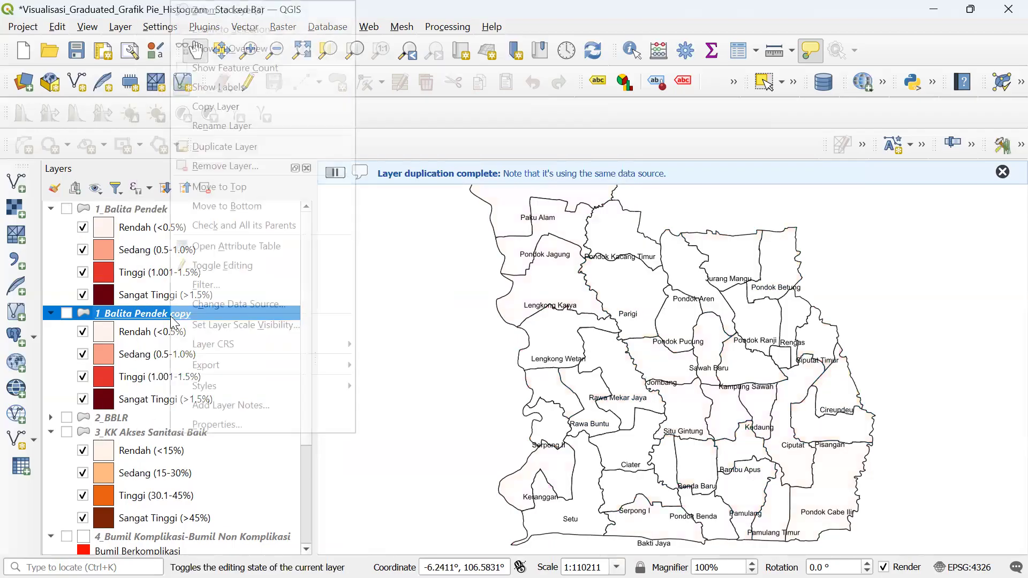
click(237, 426)
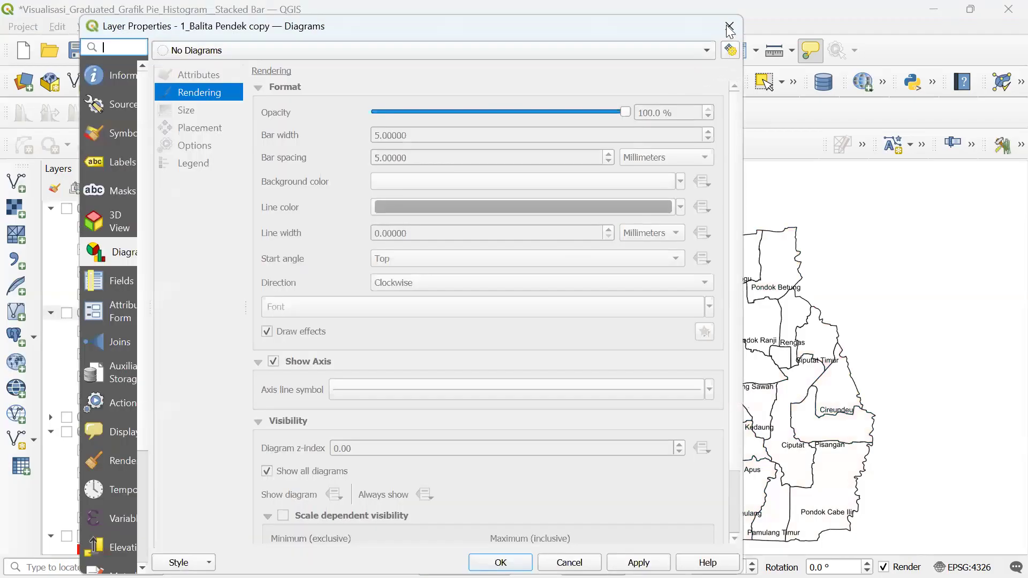
click(728, 27)
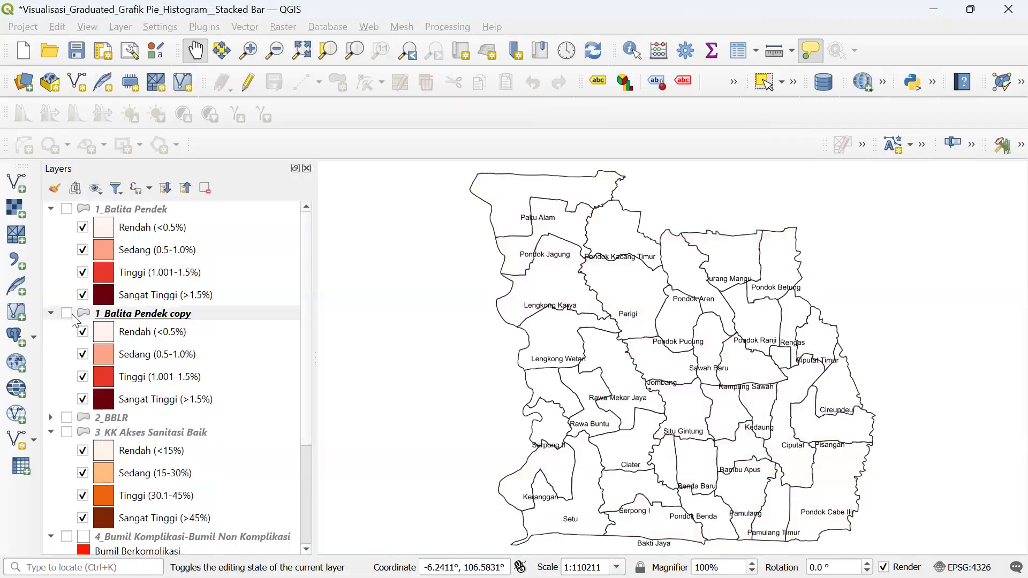
click(66, 314)
right_click(173, 320)
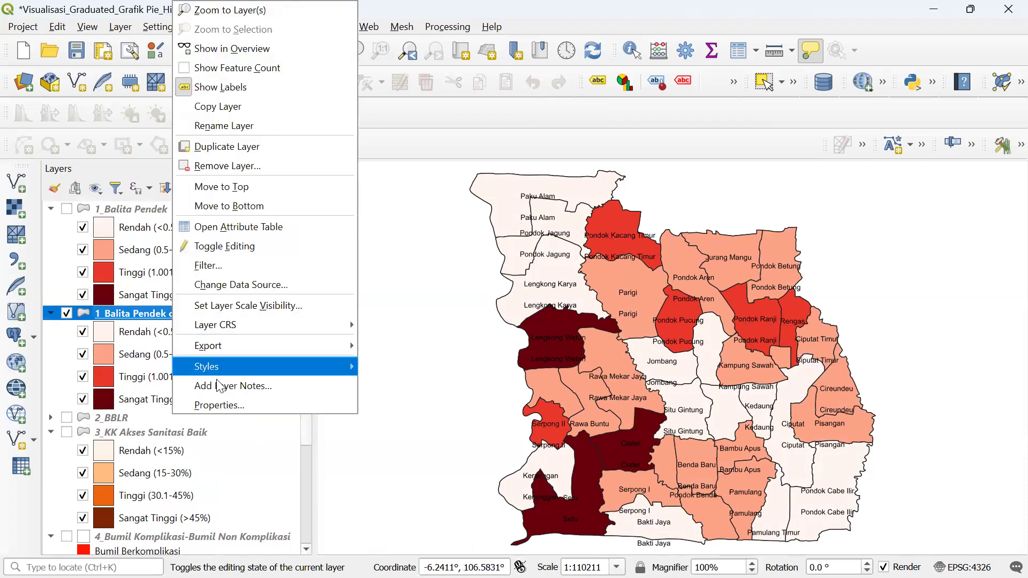
key(Escape)
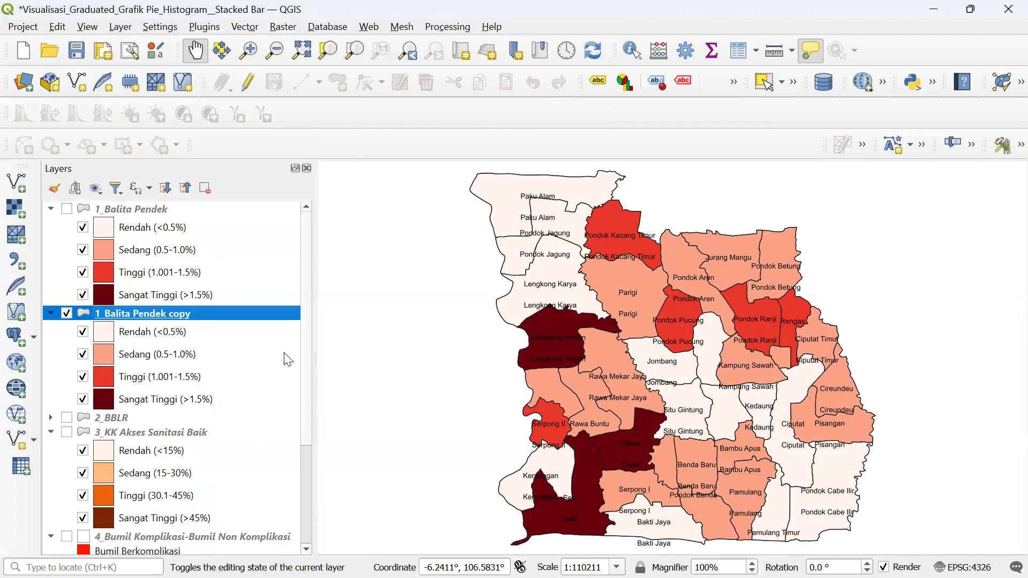
- Set the copy layer's symbology to Single Symbol and apply it
double_click(289, 324)
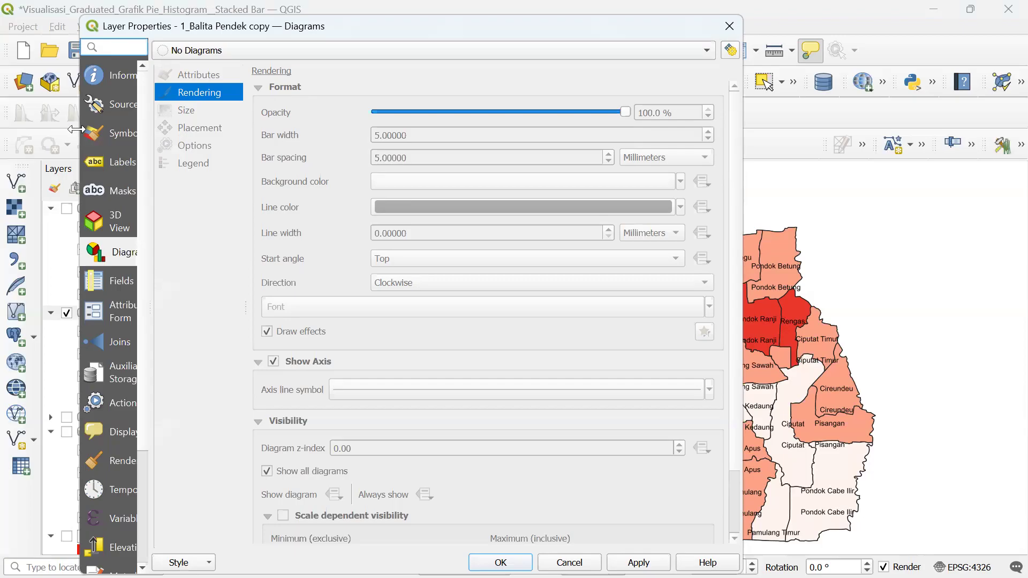
drag(77, 129, 3, 131)
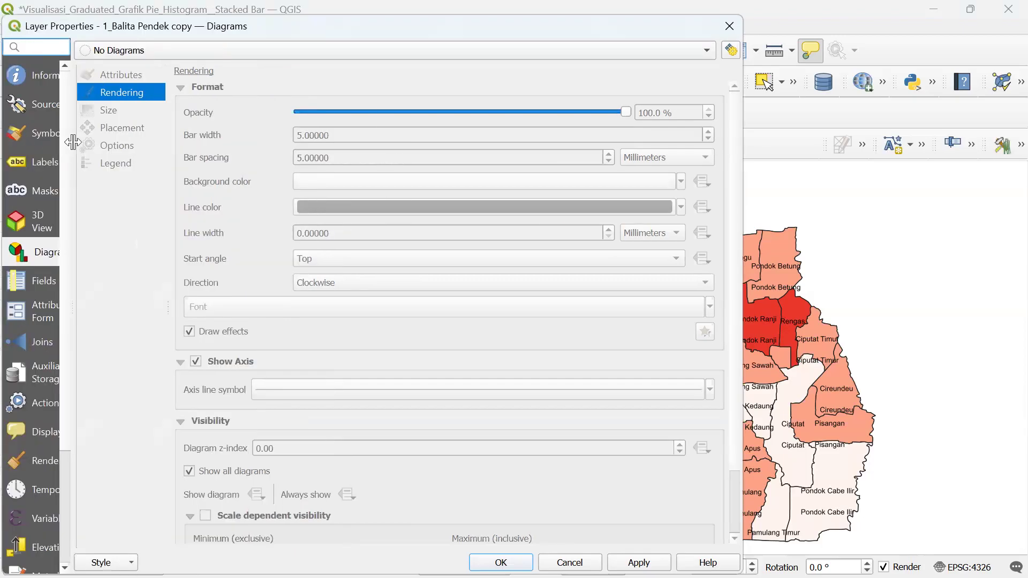
drag(73, 145, 207, 142)
click(92, 134)
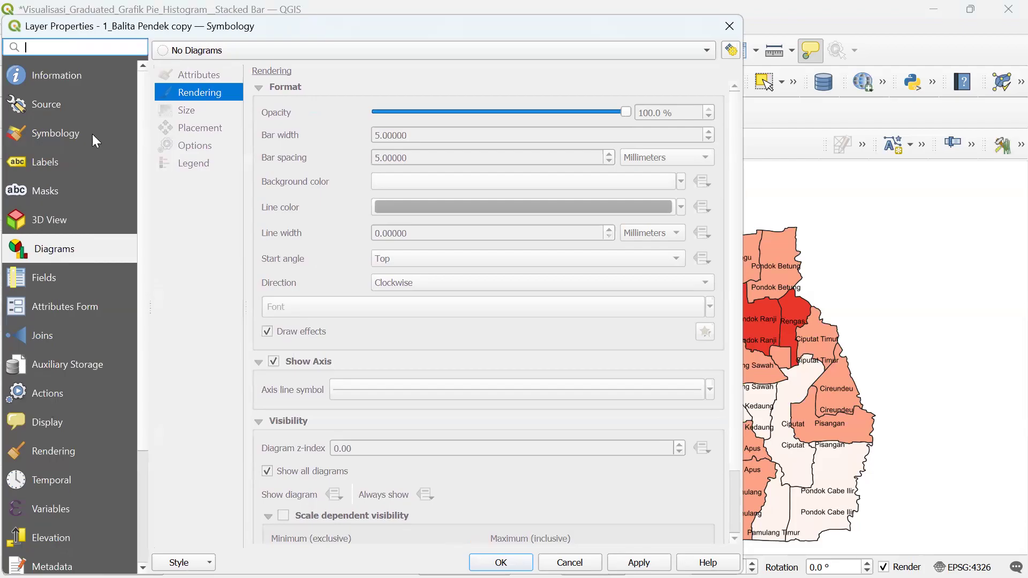
click(238, 45)
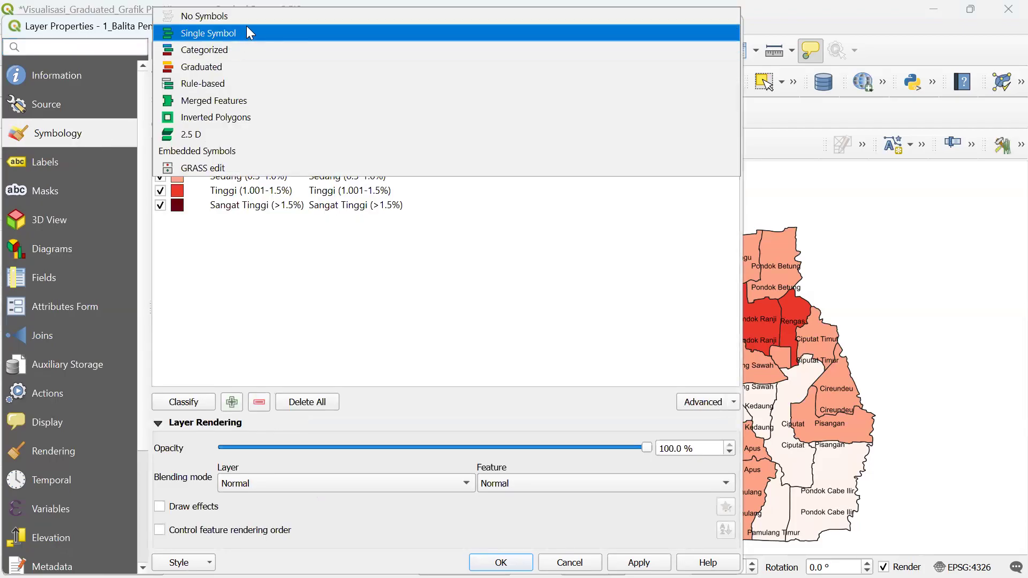
click(248, 33)
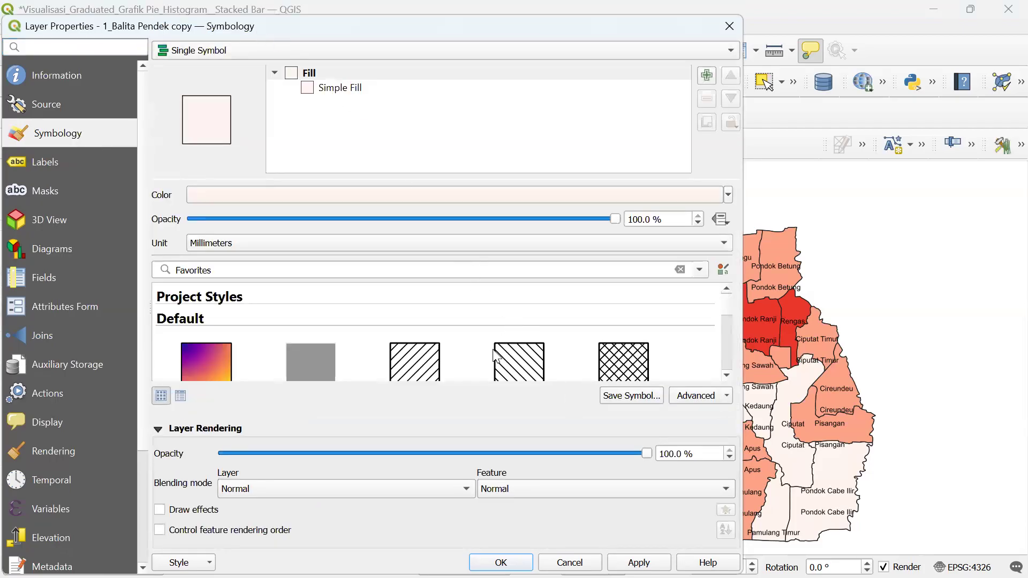
click(639, 563)
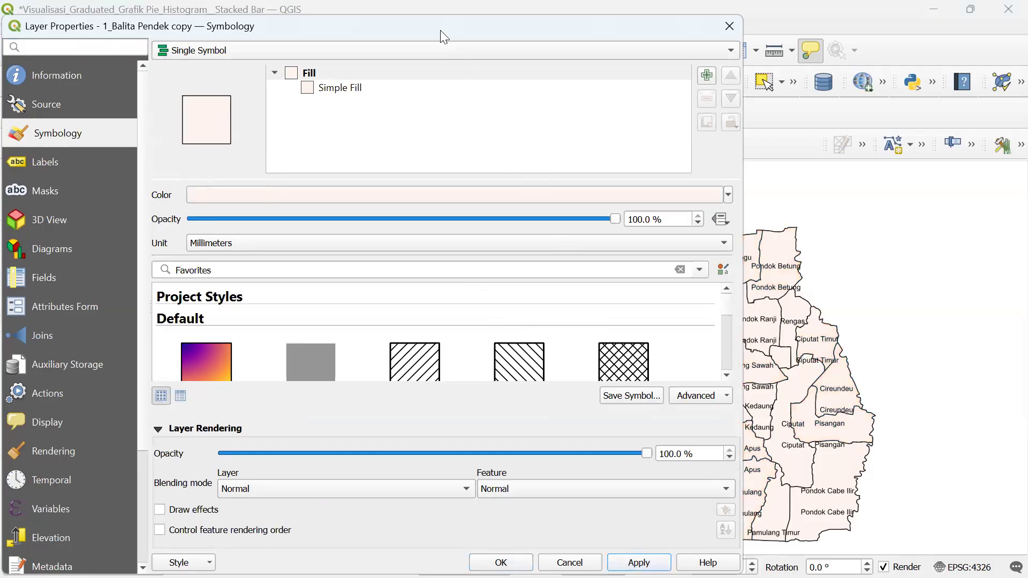
- Change the Simple Fill colour to light blue and apply it to the map
drag(440, 30, 564, 93)
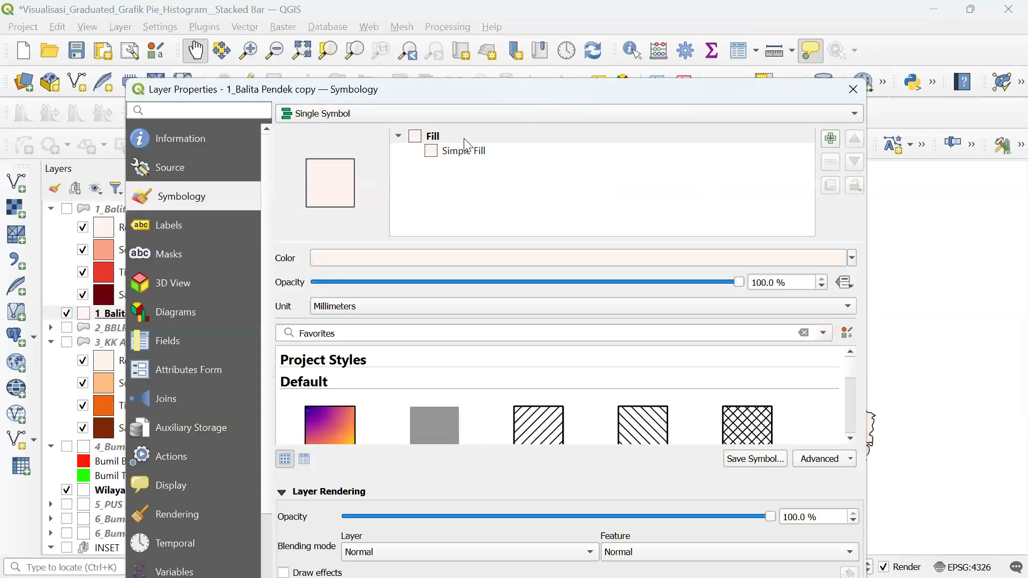
click(428, 150)
click(804, 289)
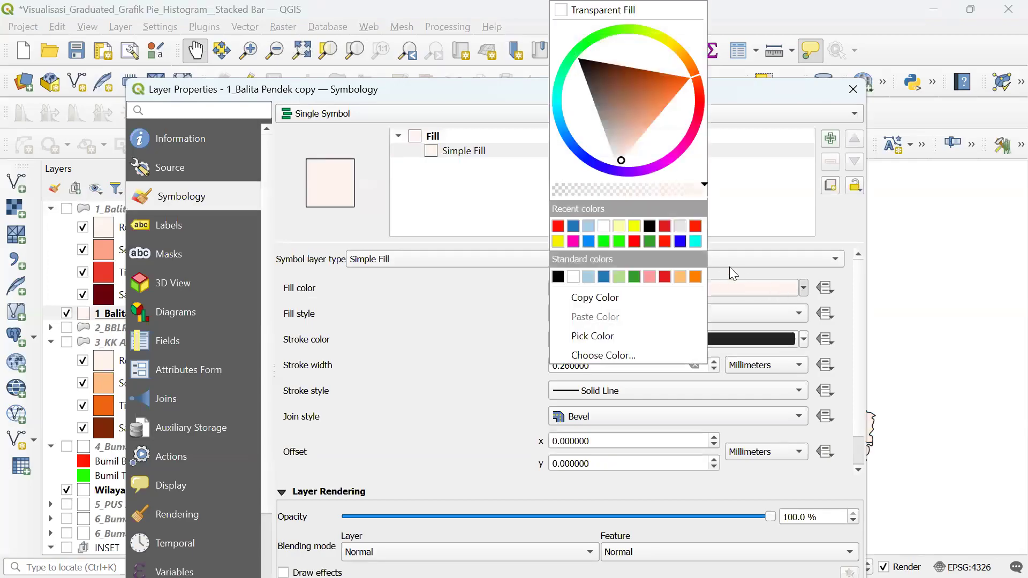
click(634, 227)
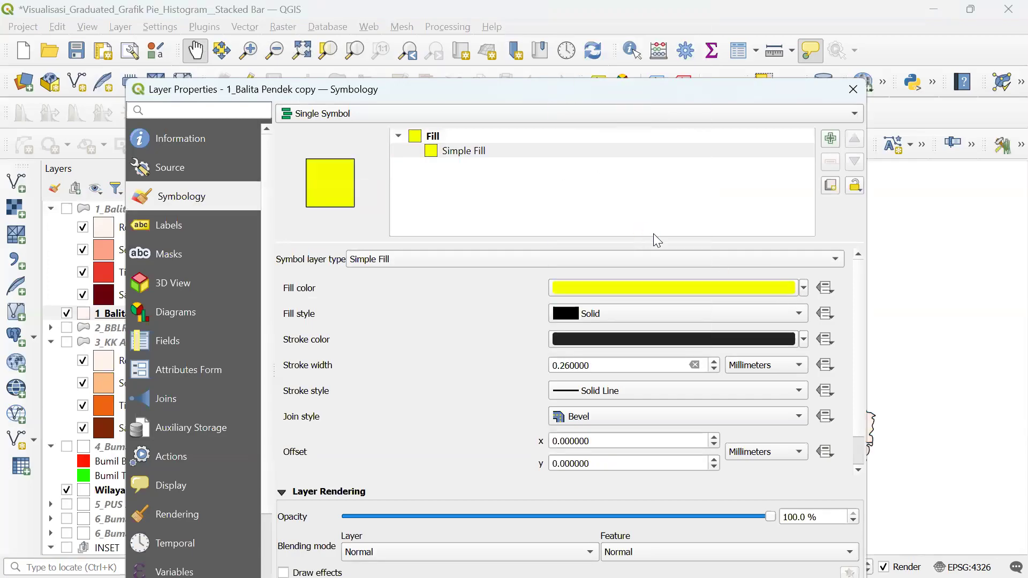
click(793, 284)
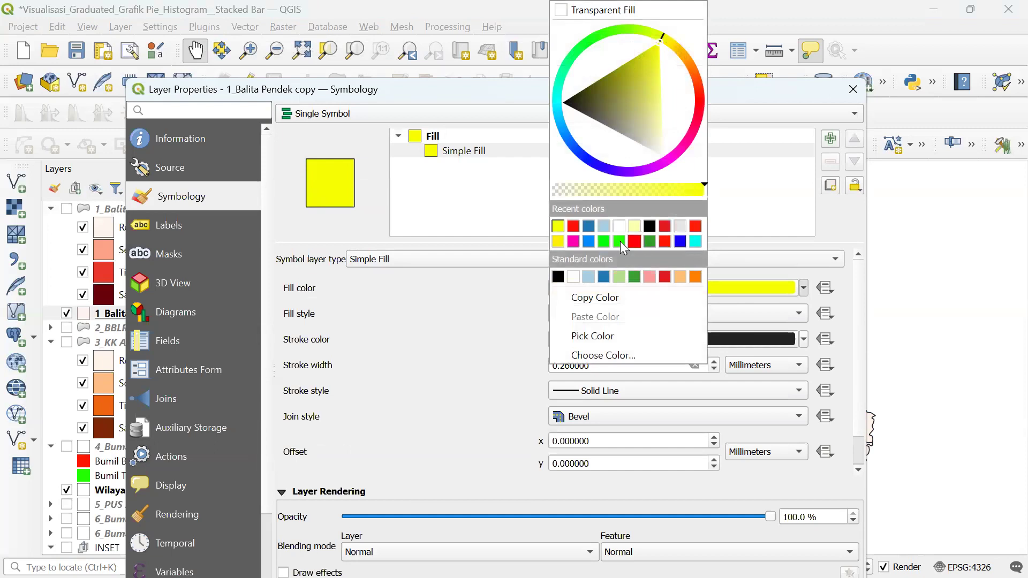
click(608, 227)
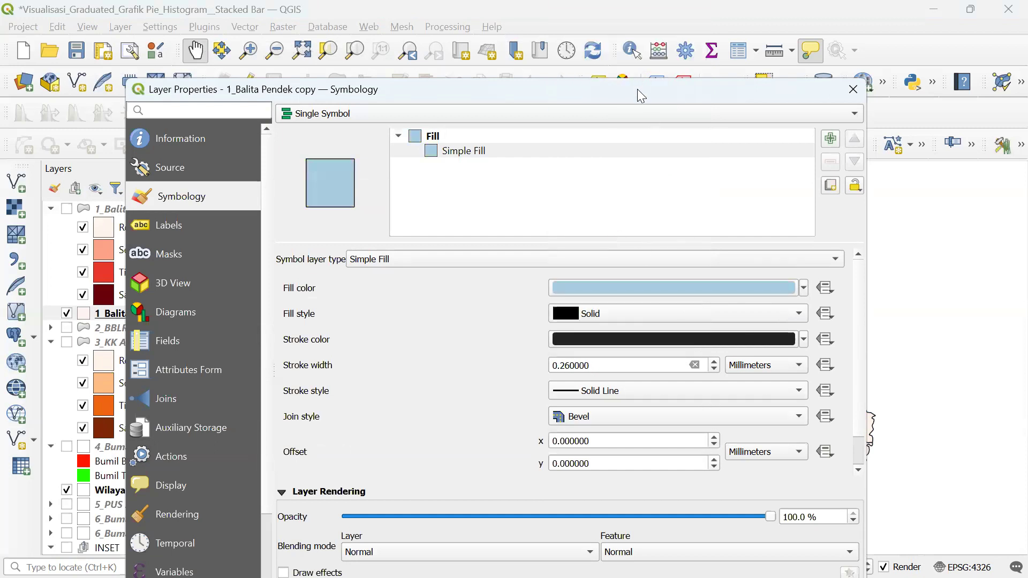
drag(641, 95, 449, 34)
click(571, 565)
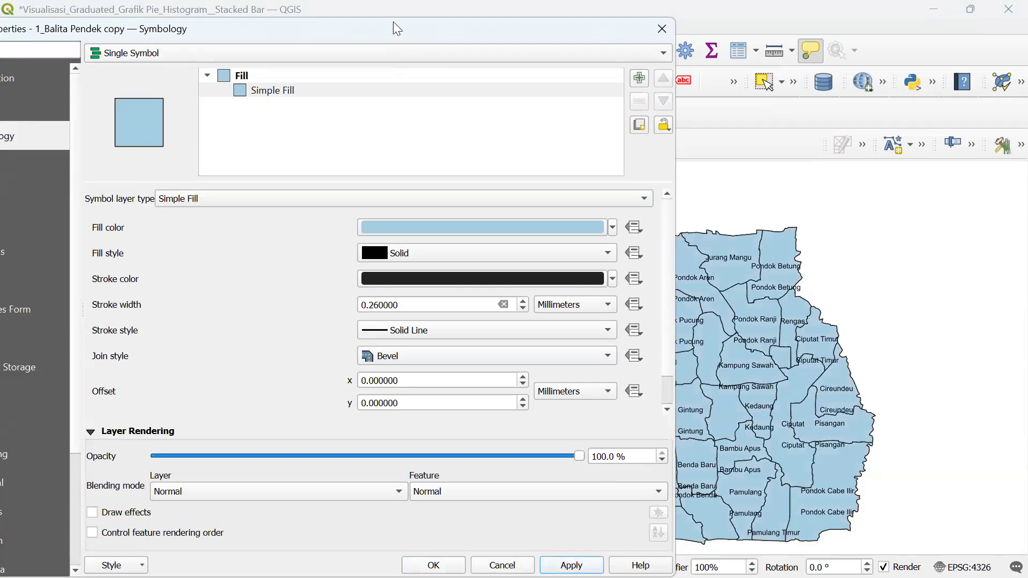
drag(347, 31, 500, 27)
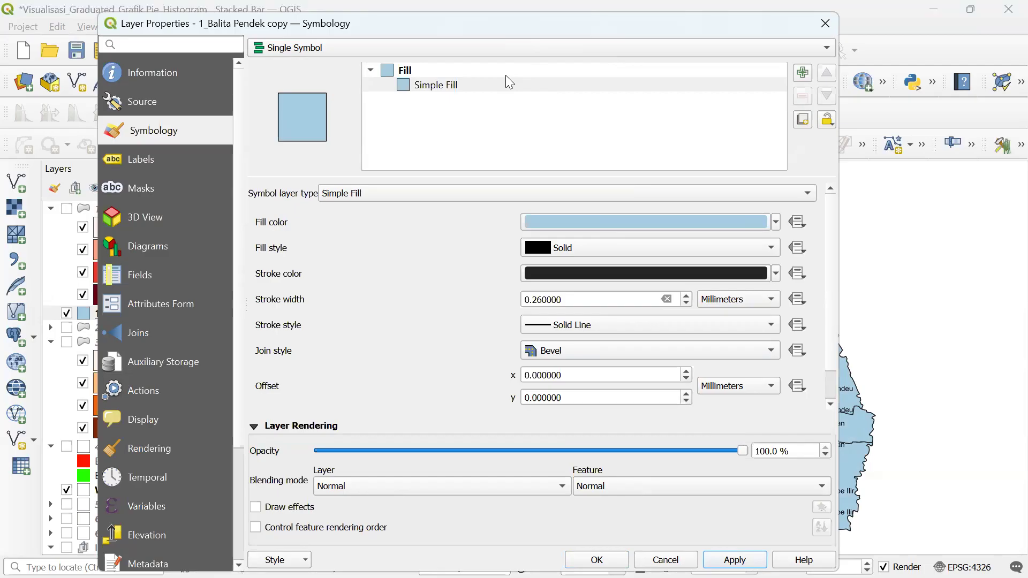
- Set the copy layer to No Labels, apply, and hide the Wilayah Kerja Puskesmas layer
click(170, 157)
click(327, 47)
click(329, 34)
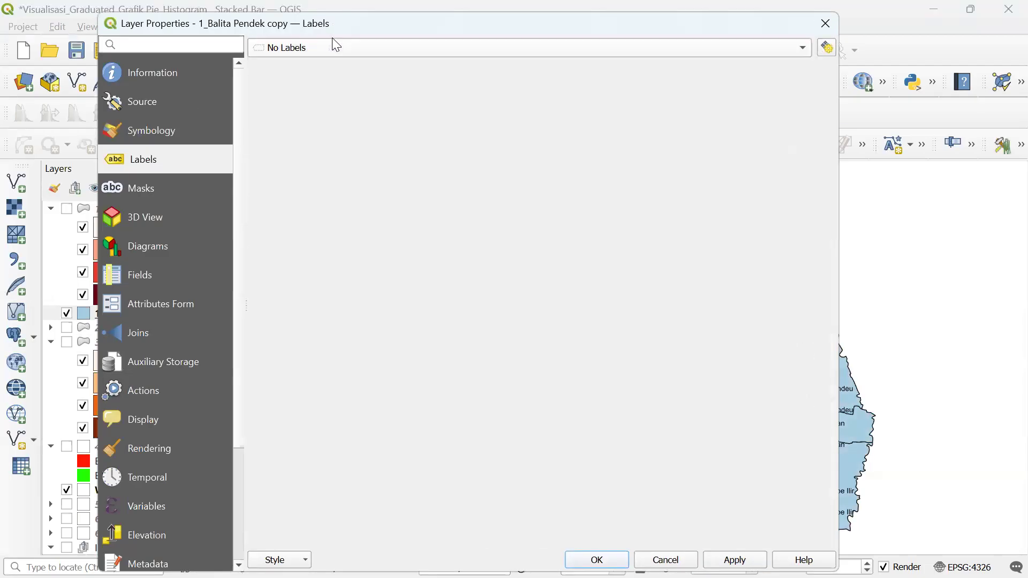
click(740, 560)
drag(571, 29, 752, 46)
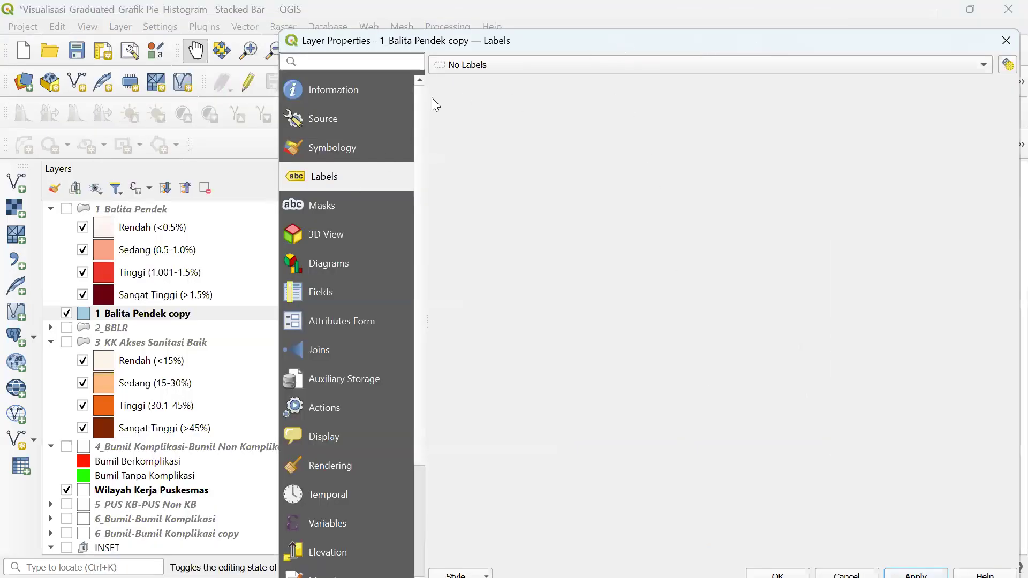
drag(494, 39, 315, 67)
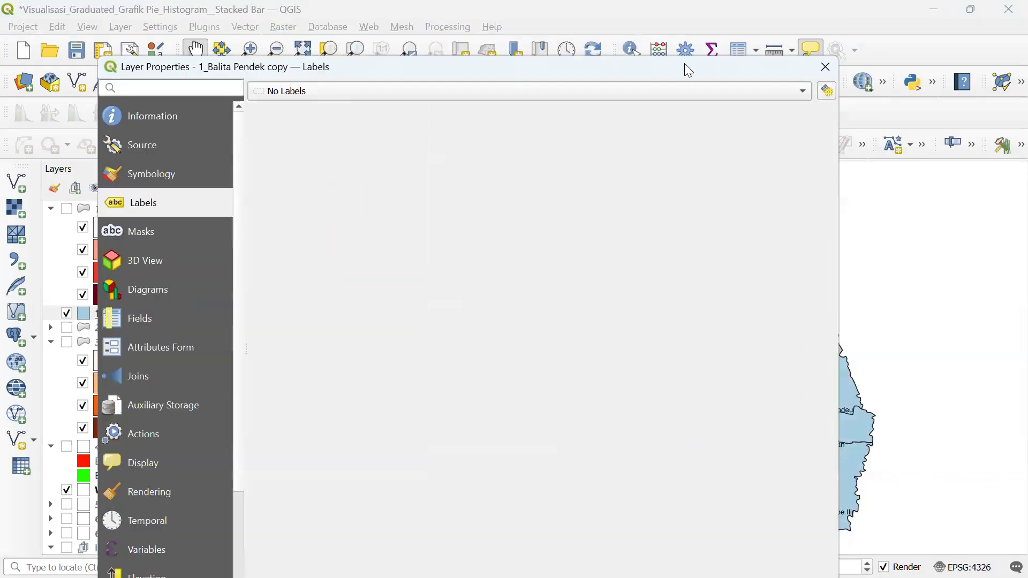
click(824, 68)
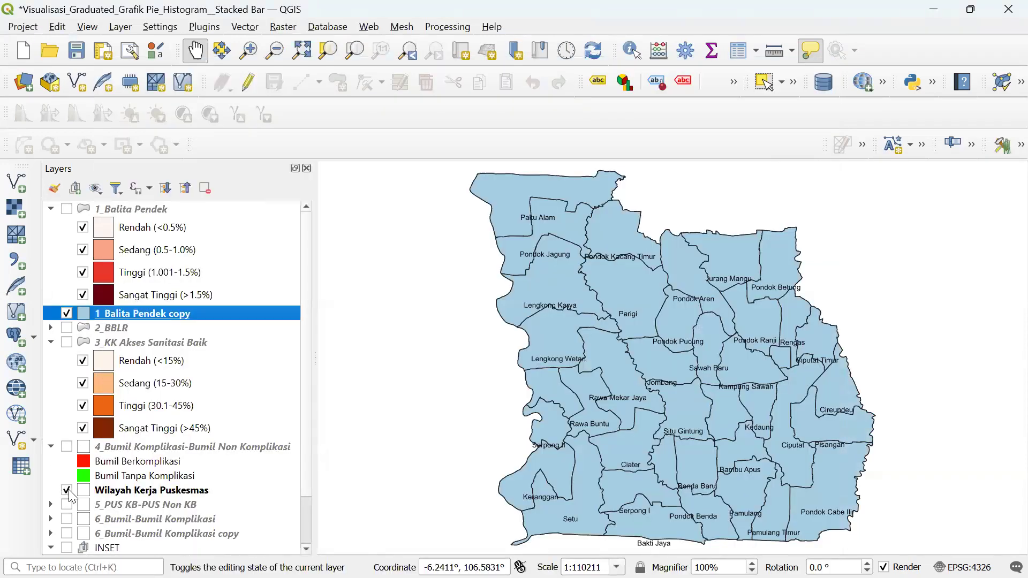
click(66, 491)
- Reopen the copy layer's Symbology settings and bring up the renderer type list
right_click(184, 315)
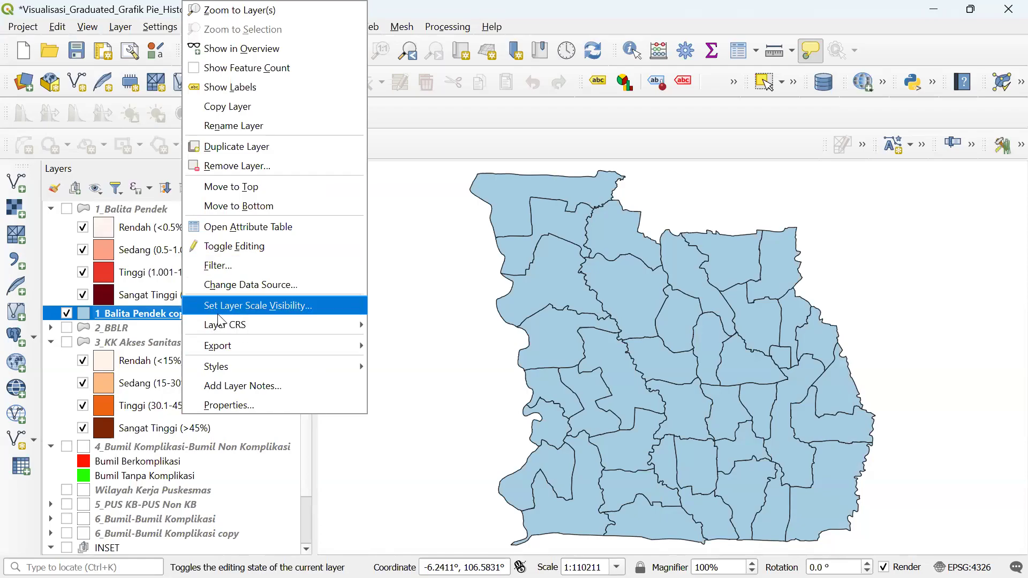
click(212, 398)
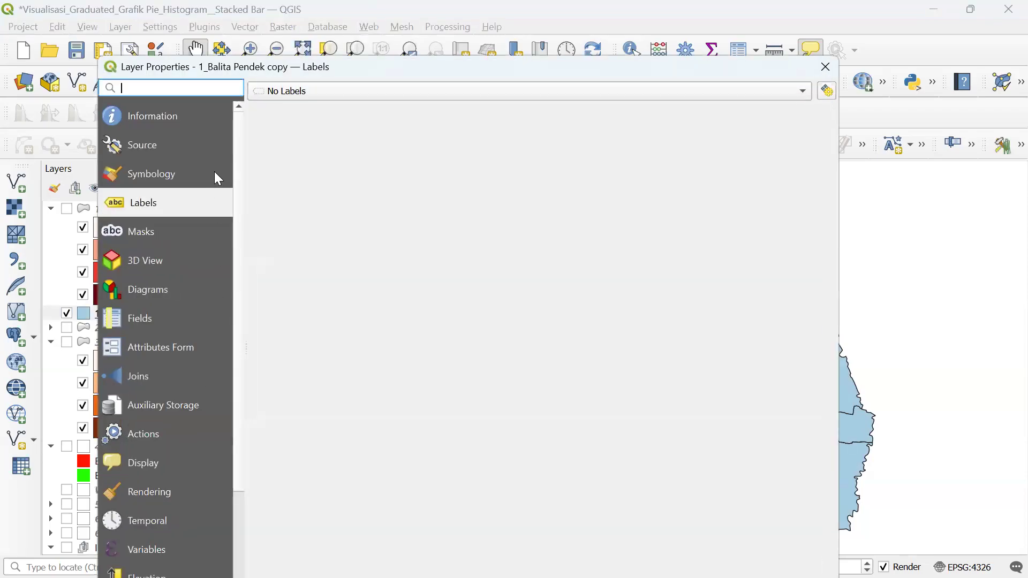
click(170, 173)
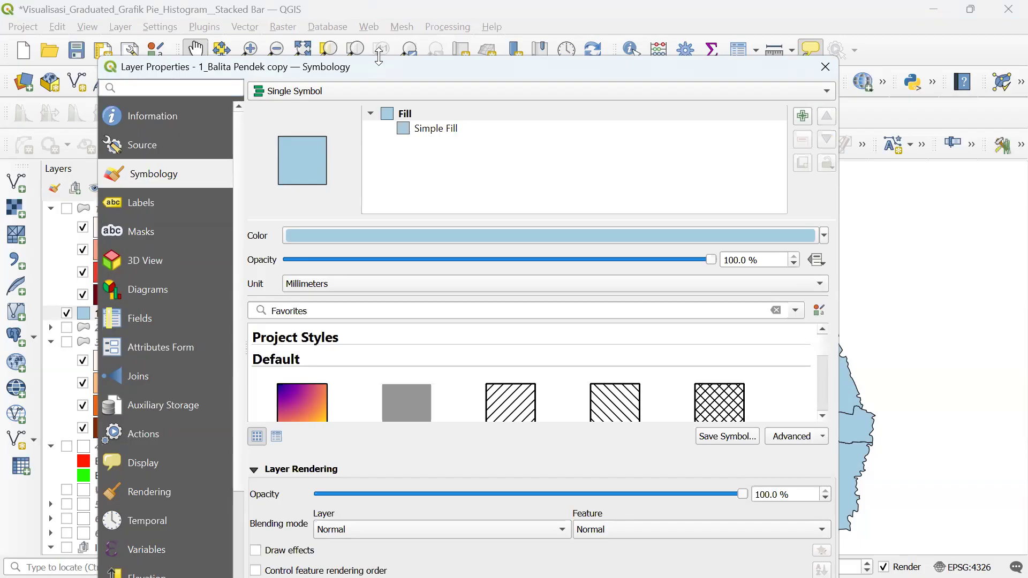
drag(384, 68, 389, 49)
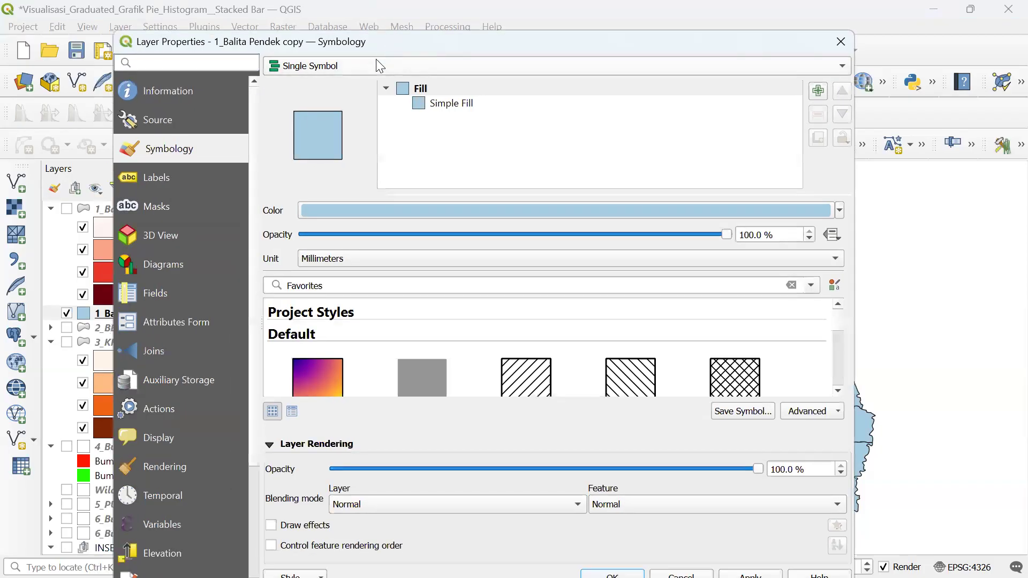
click(376, 61)
click(377, 64)
click(373, 70)
- Switch to Categorized on K_BT_PDK2 and classify its values
click(361, 86)
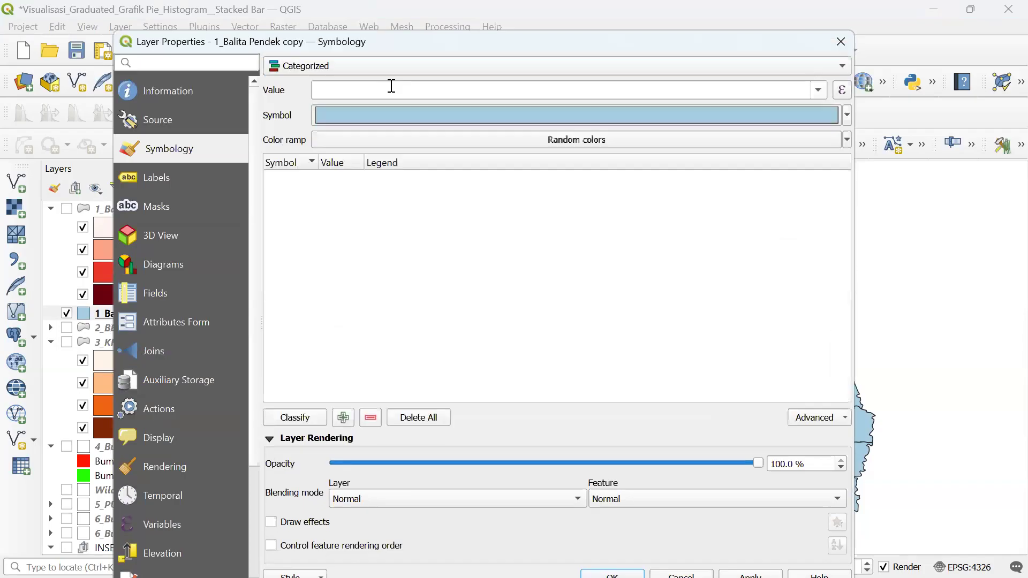
click(820, 90)
scroll(820, 157, down, 5)
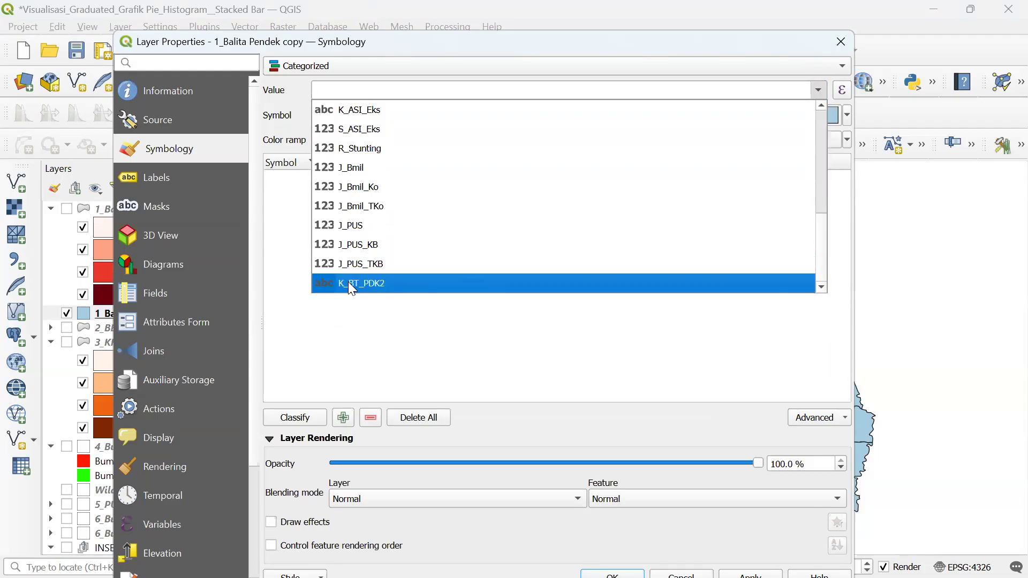
click(352, 284)
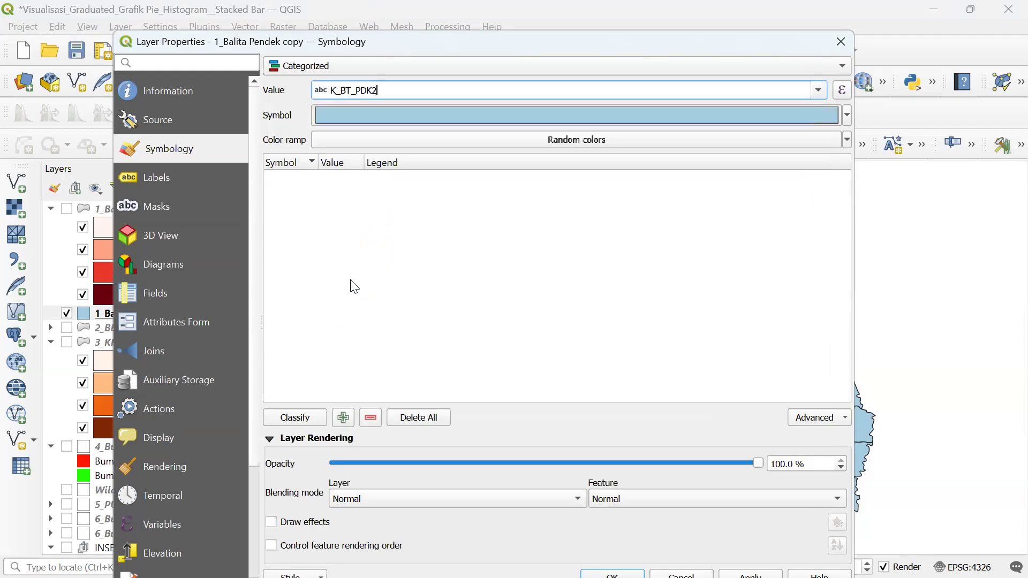
click(295, 418)
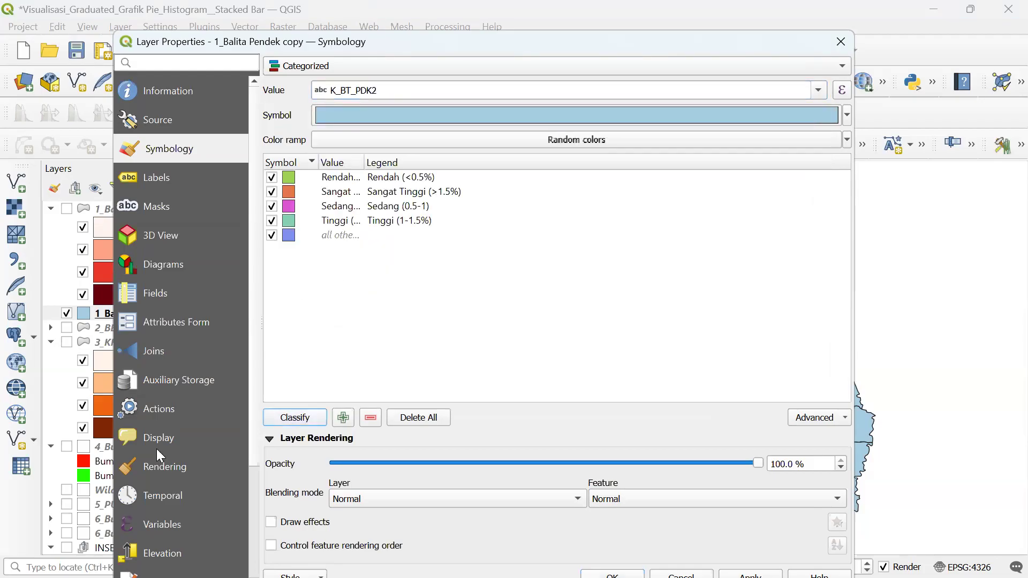
drag(363, 160, 442, 158)
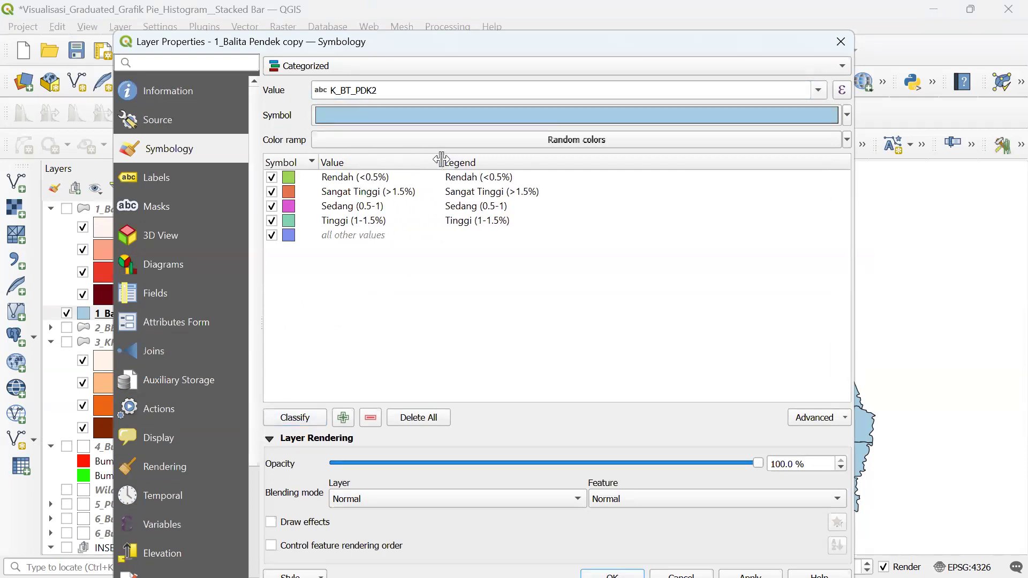
- Try the Reds colour ramp on the categories, then revert to random colours
click(847, 140)
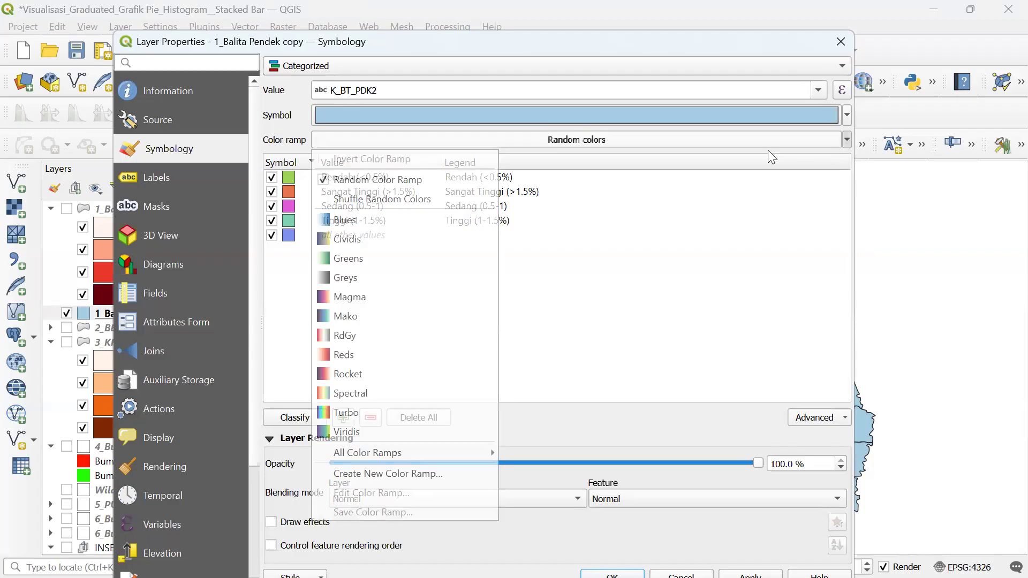
click(403, 337)
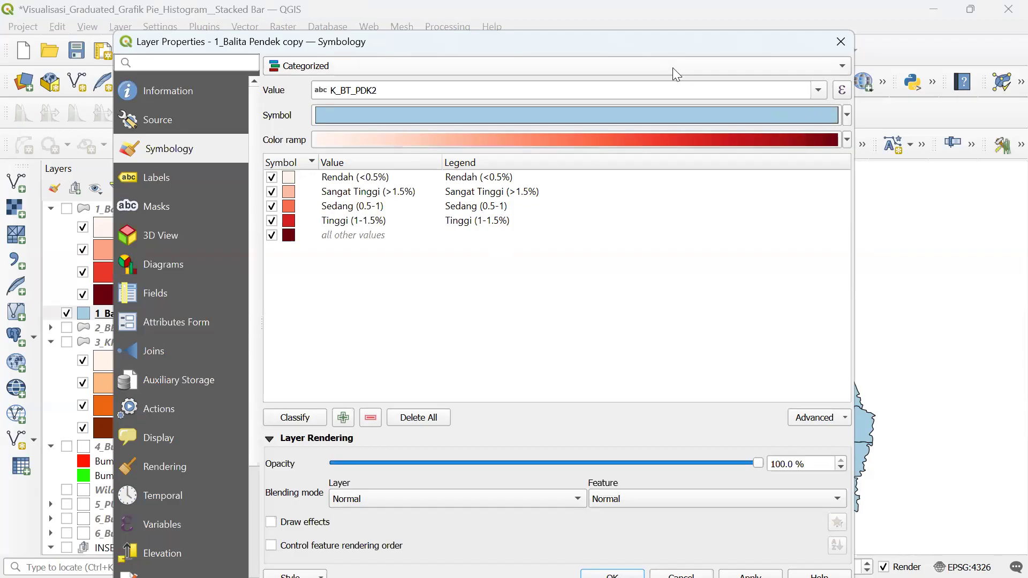
click(846, 139)
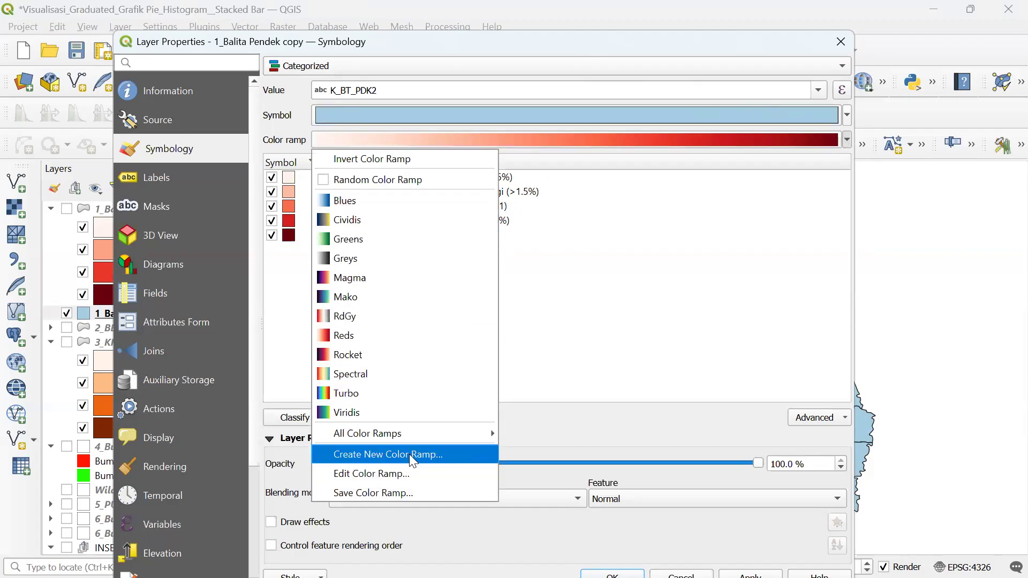
click(396, 180)
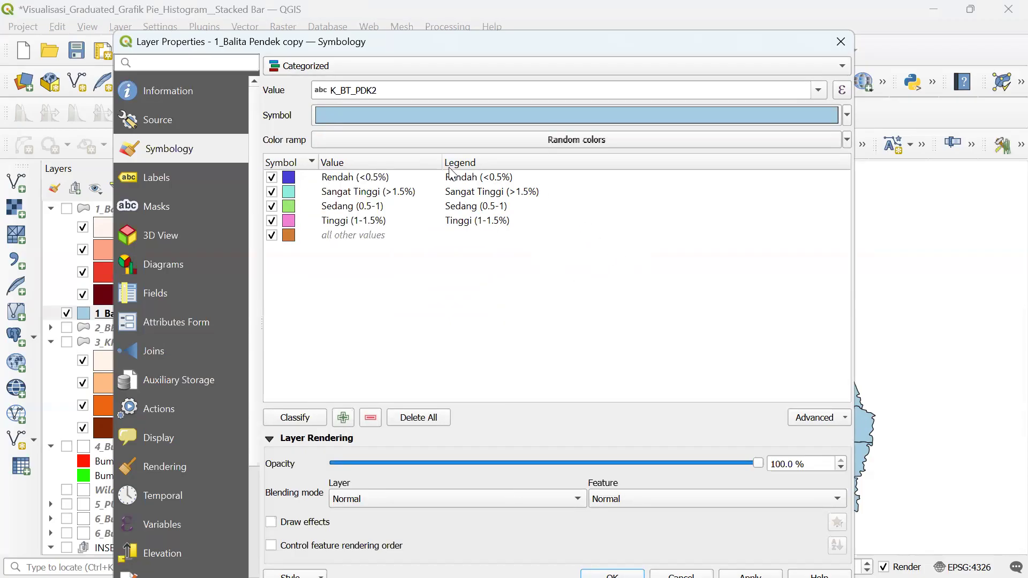
drag(441, 161, 459, 160)
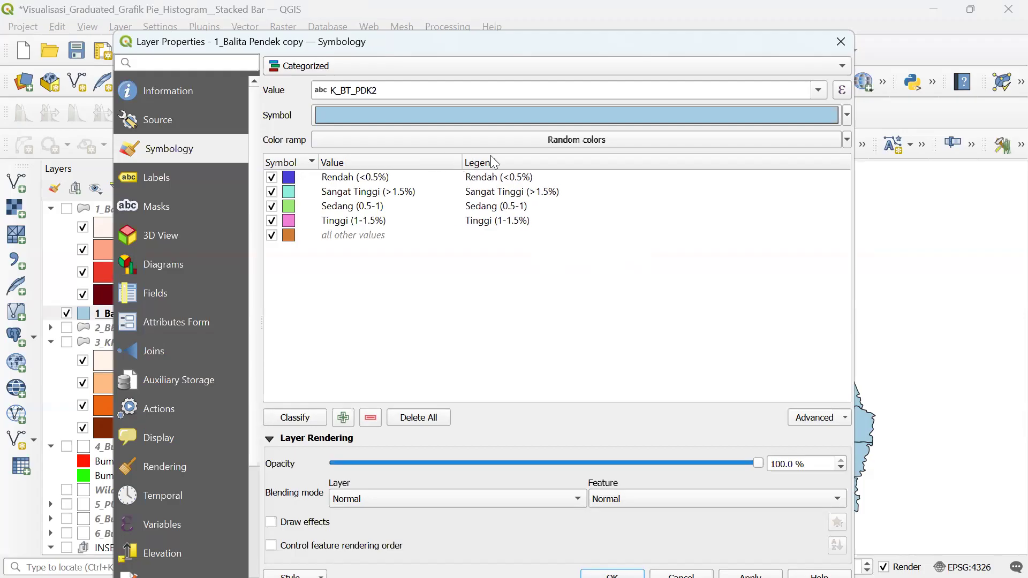
click(847, 140)
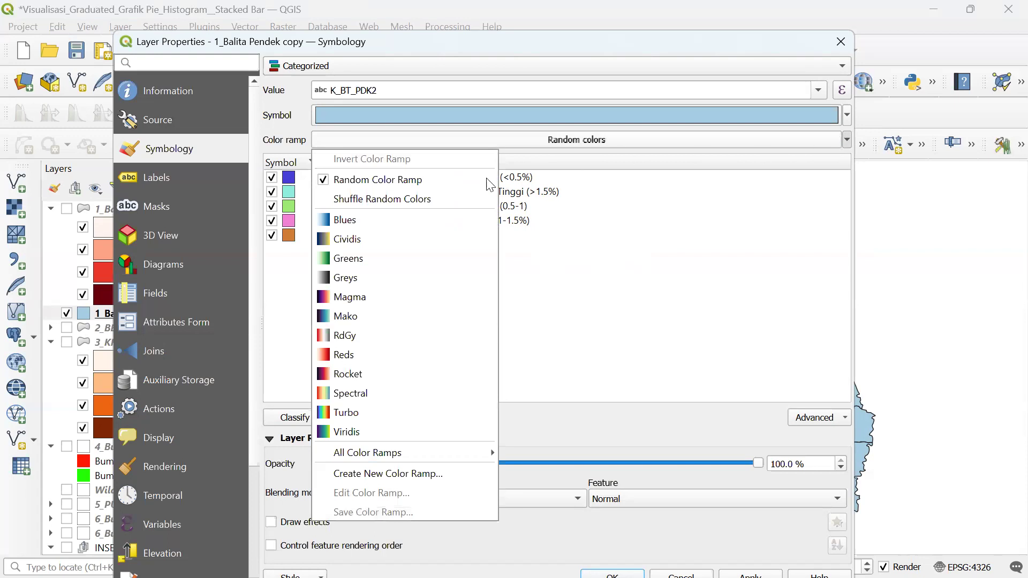
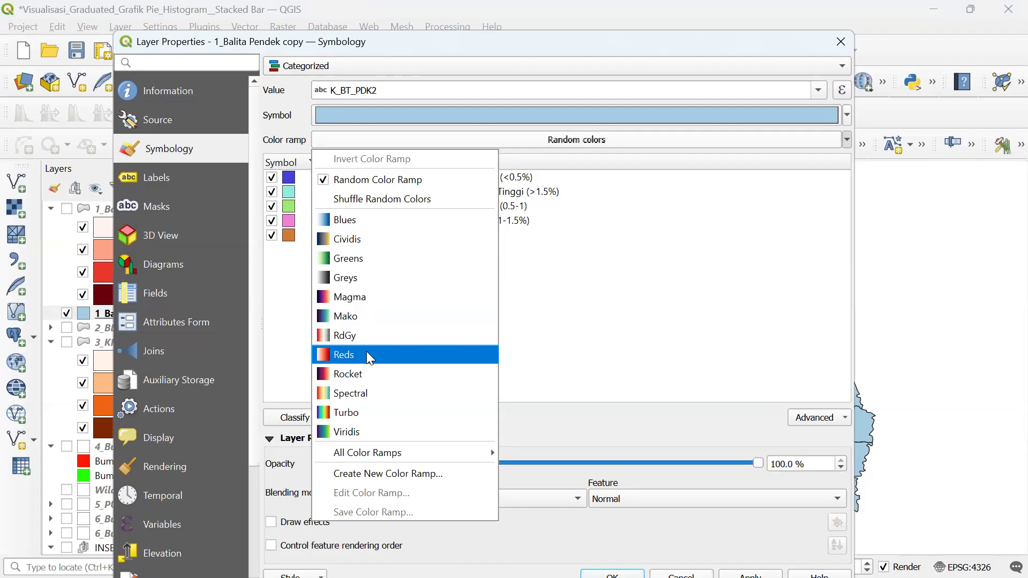
- Recolour the K_BT_PDK2 categories with the Reds ramp, then switch back to random colours
click(404, 356)
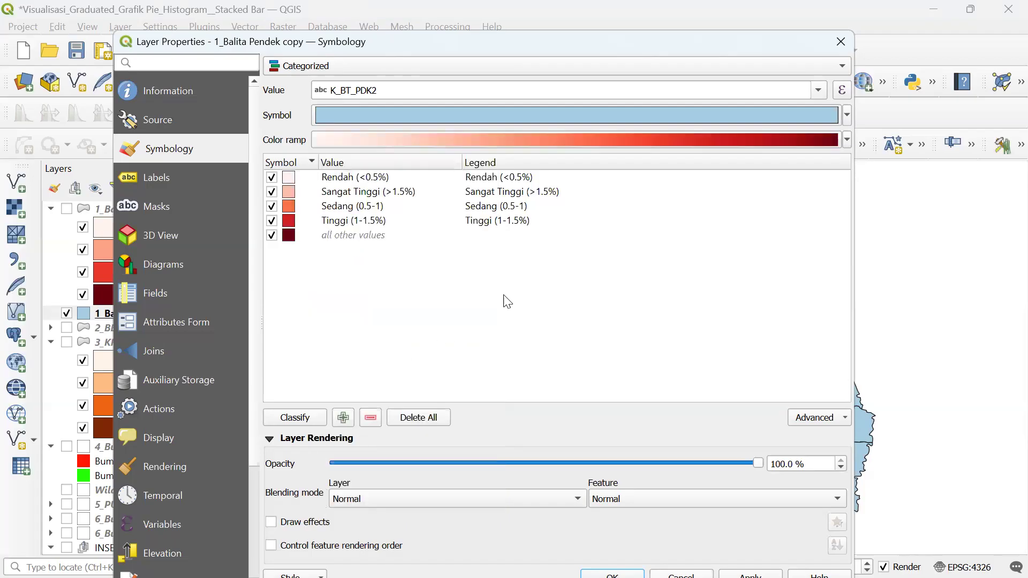
click(341, 194)
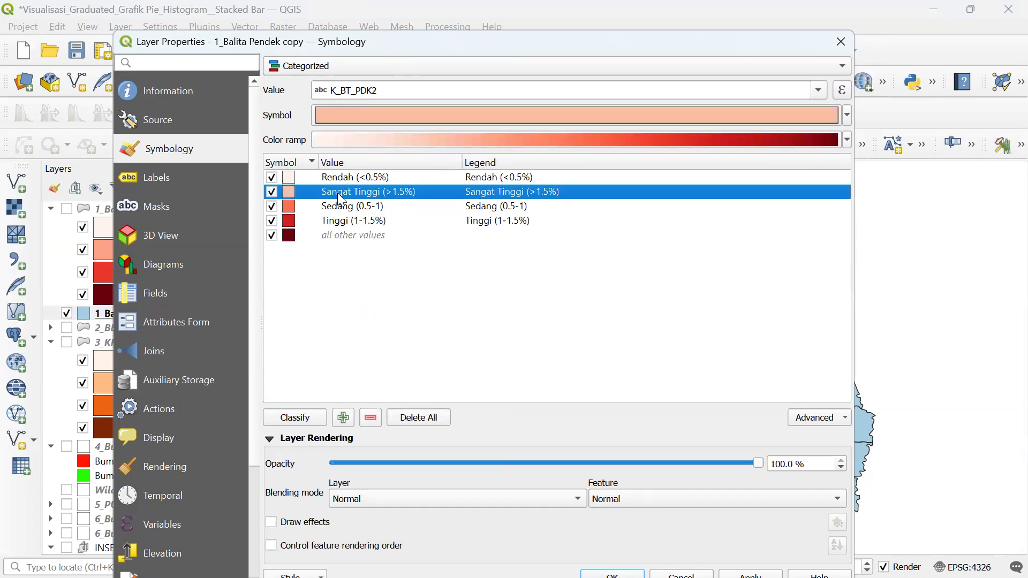
click(343, 237)
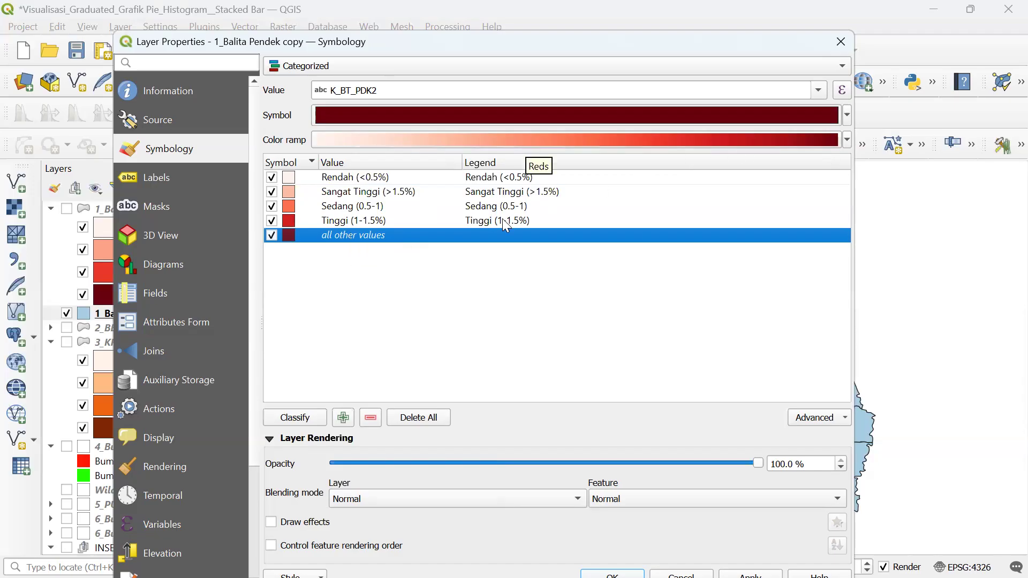
click(848, 140)
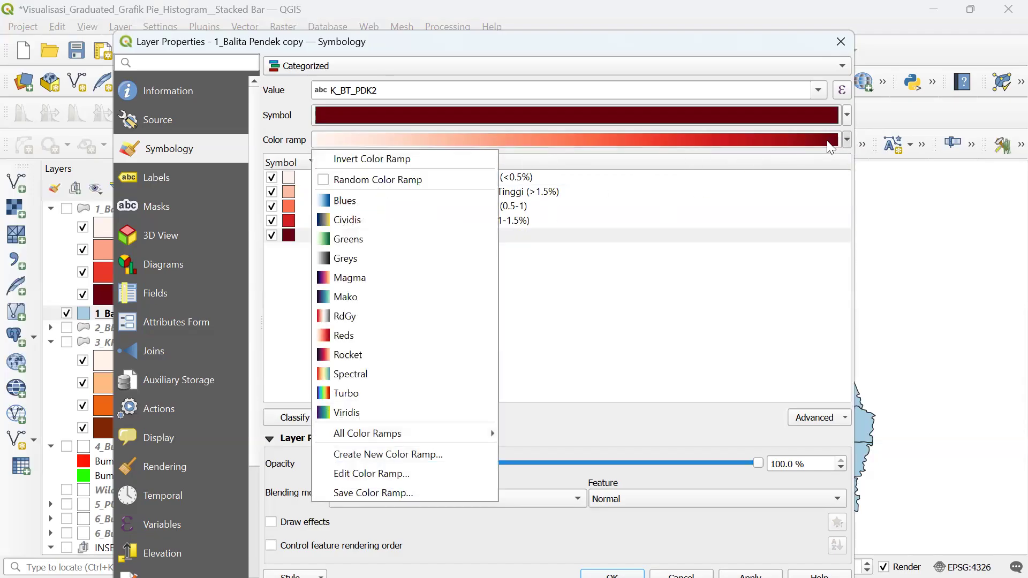
click(436, 177)
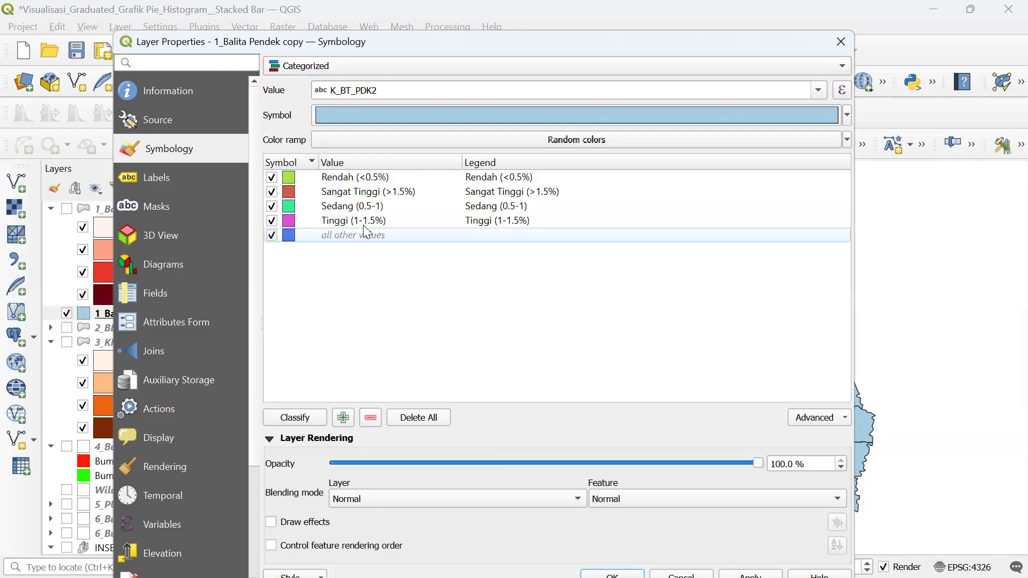
- Delete the 'all other values' class and move Sangat Tinggi (>1.5%) to the bottom
click(352, 233)
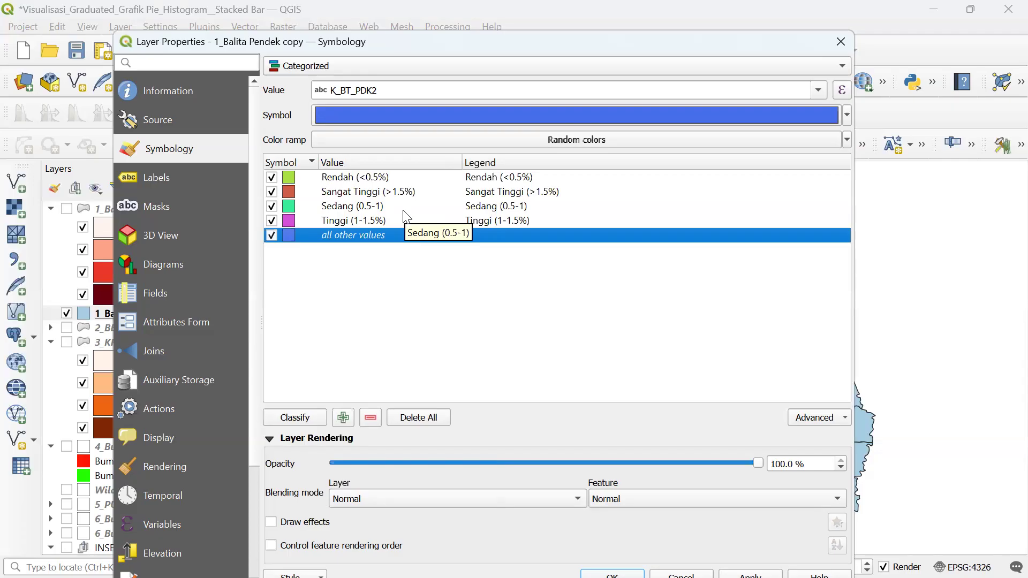
click(370, 418)
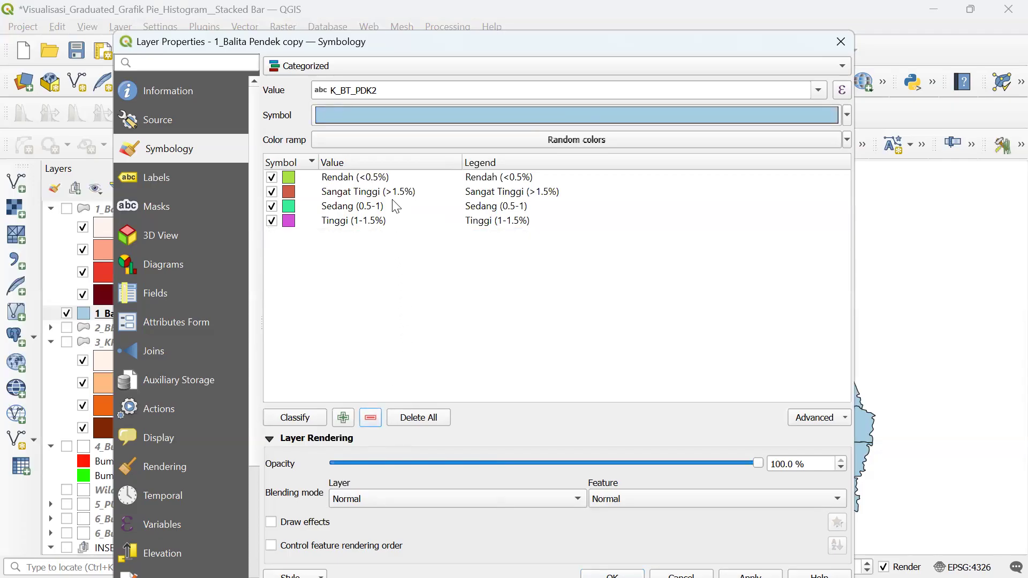
click(351, 197)
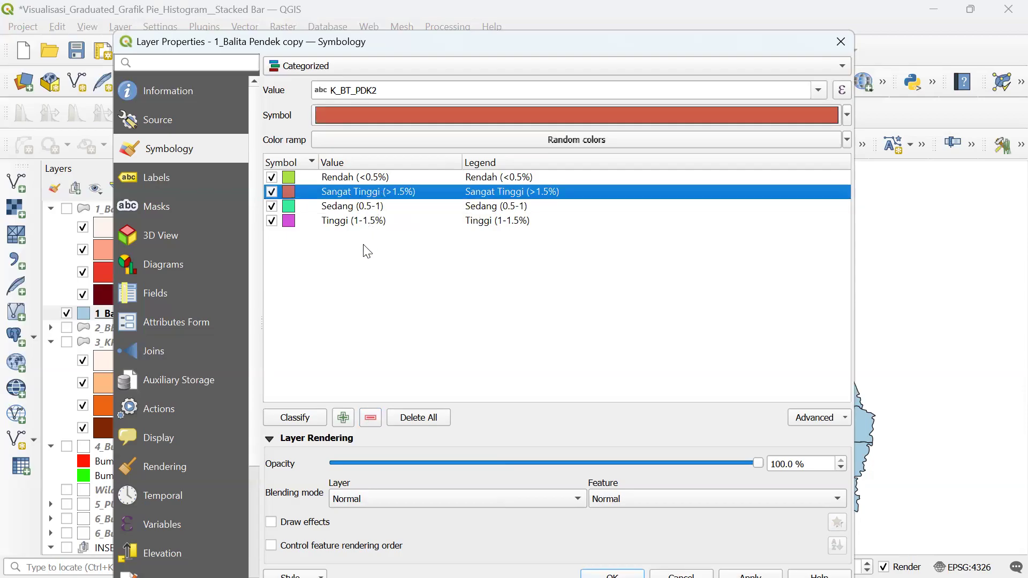
drag(378, 196, 397, 274)
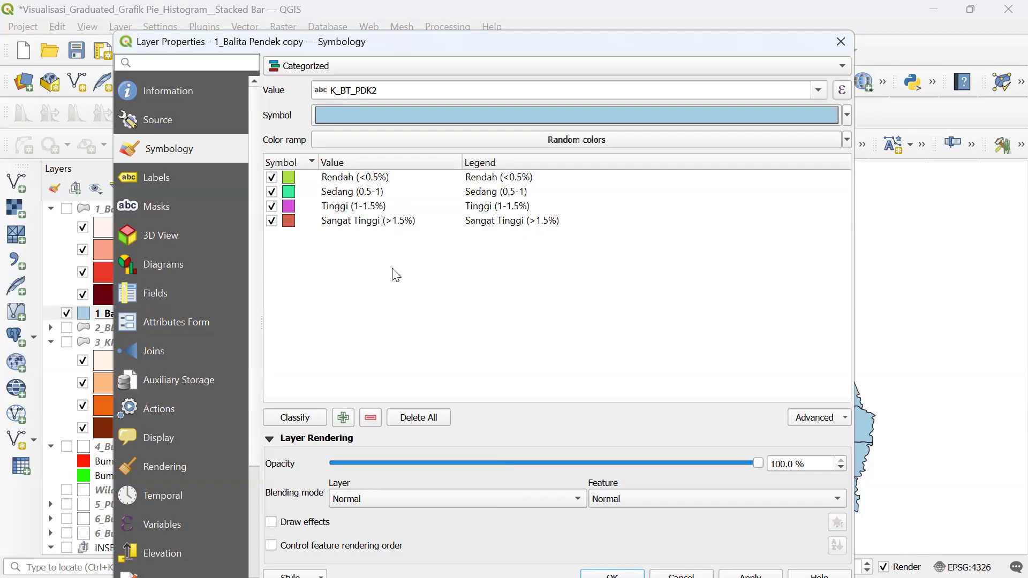
- Try the Greens colour ramp on the categories, then settle on Oranges
click(847, 140)
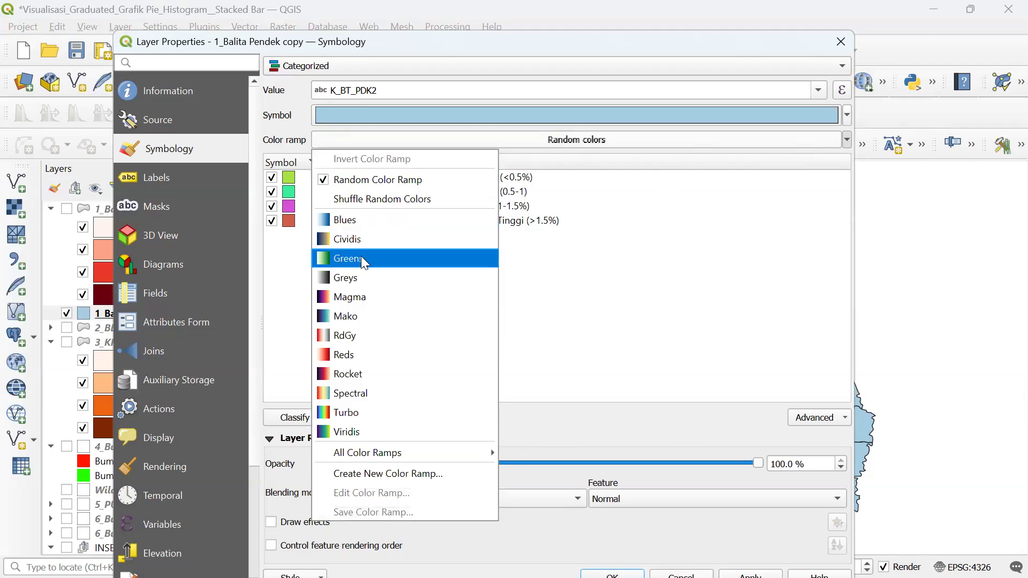
click(361, 259)
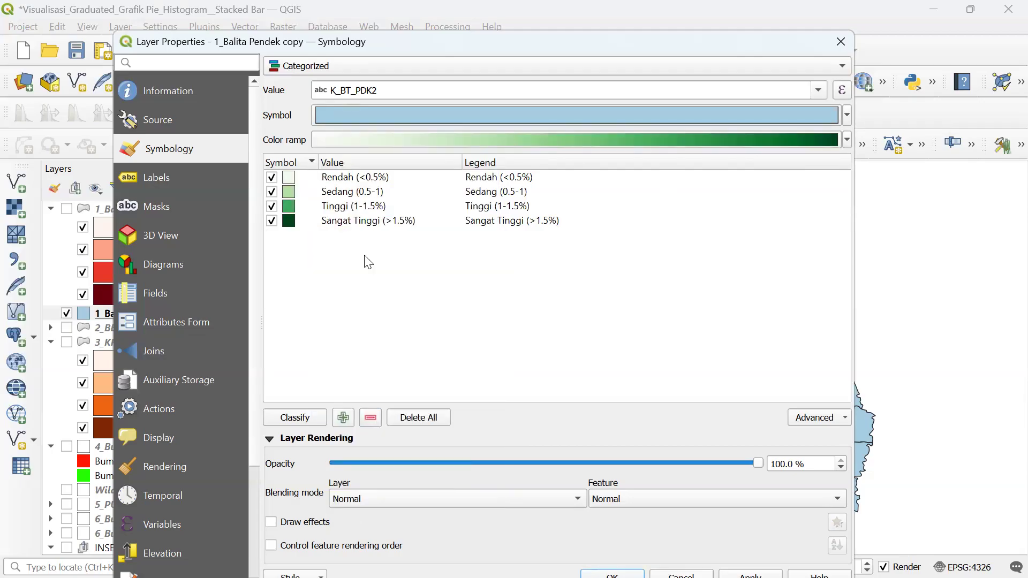
click(846, 139)
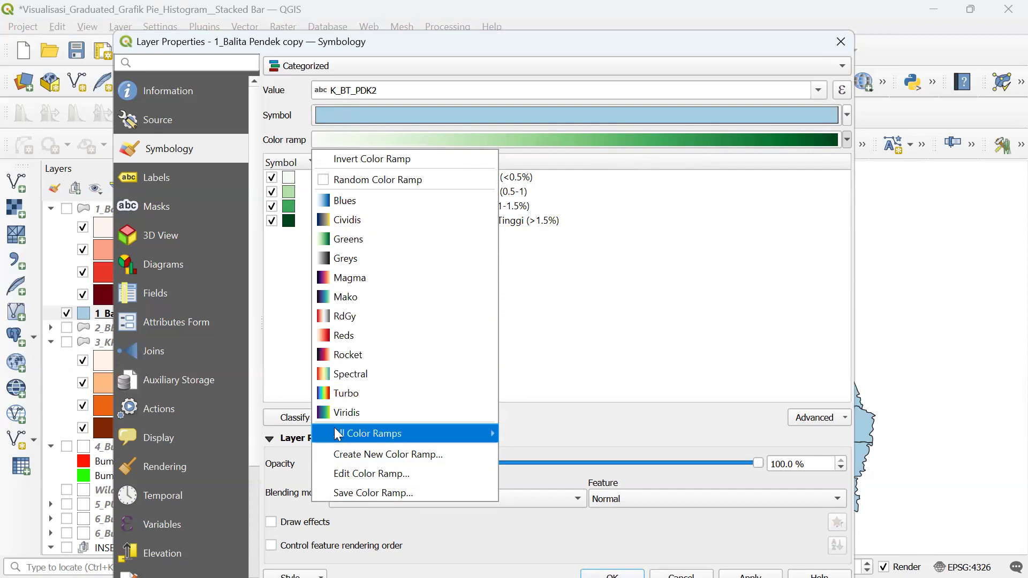
mouse_move(345, 435)
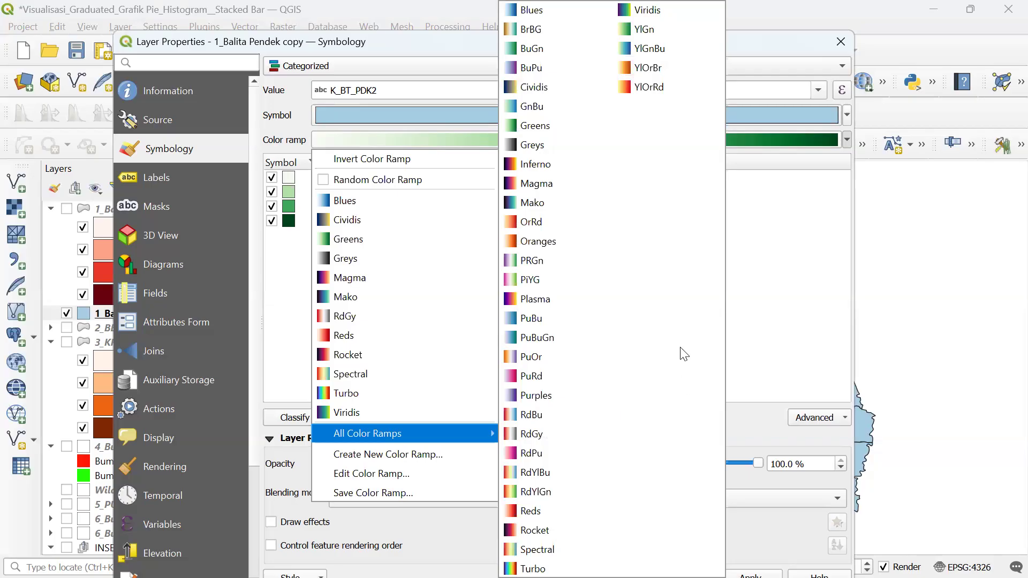
click(583, 241)
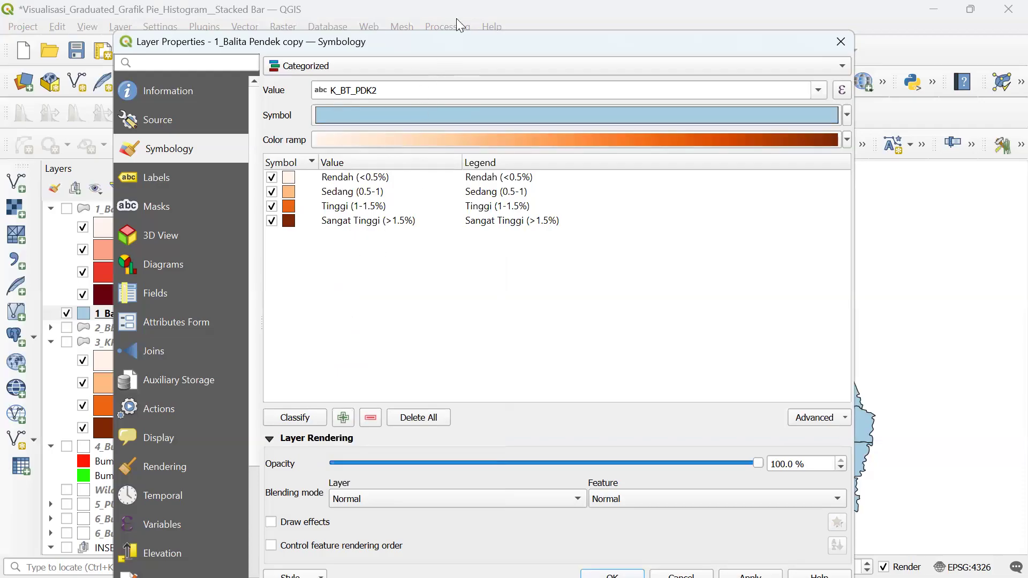
- Reclassify K_BT_PDK2, drop 'all other values', and apply the orange classes to the map
drag(447, 41, 216, 44)
click(66, 423)
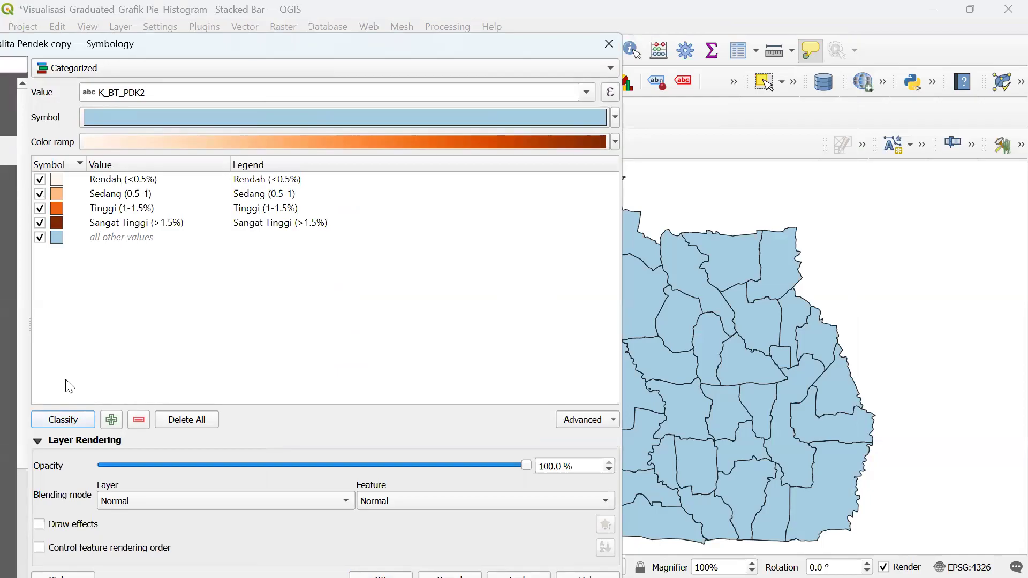
click(109, 238)
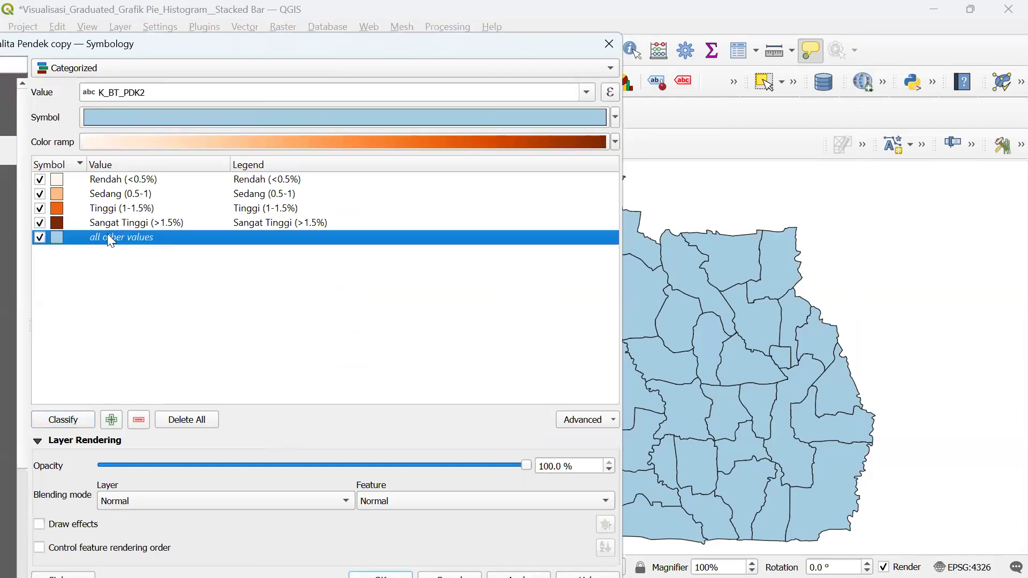
click(139, 420)
click(519, 575)
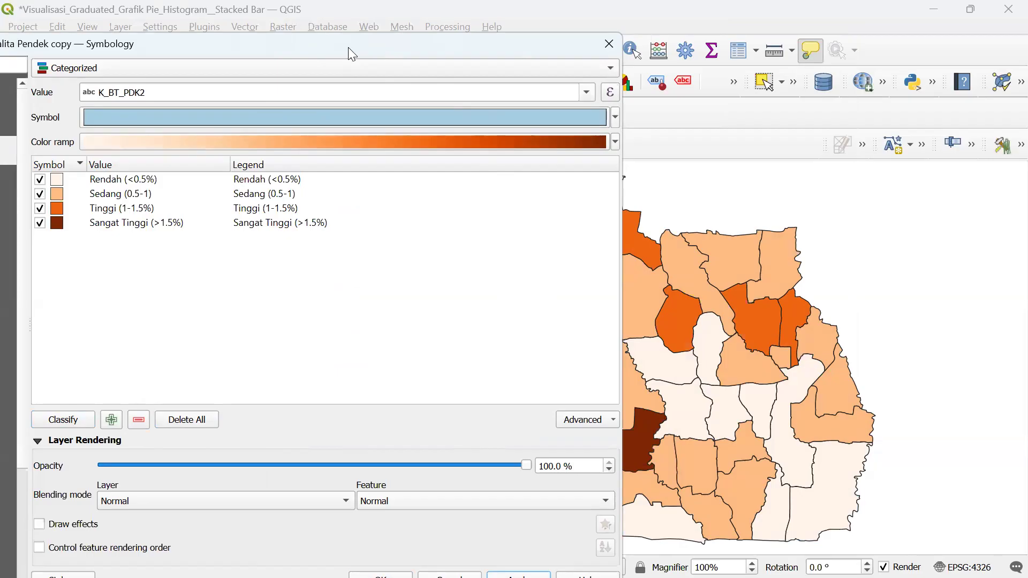
drag(348, 47, 331, 15)
- Turn on Single Labels from WILKER_PKM for every area, apply, and close the layer properties
click(79, 155)
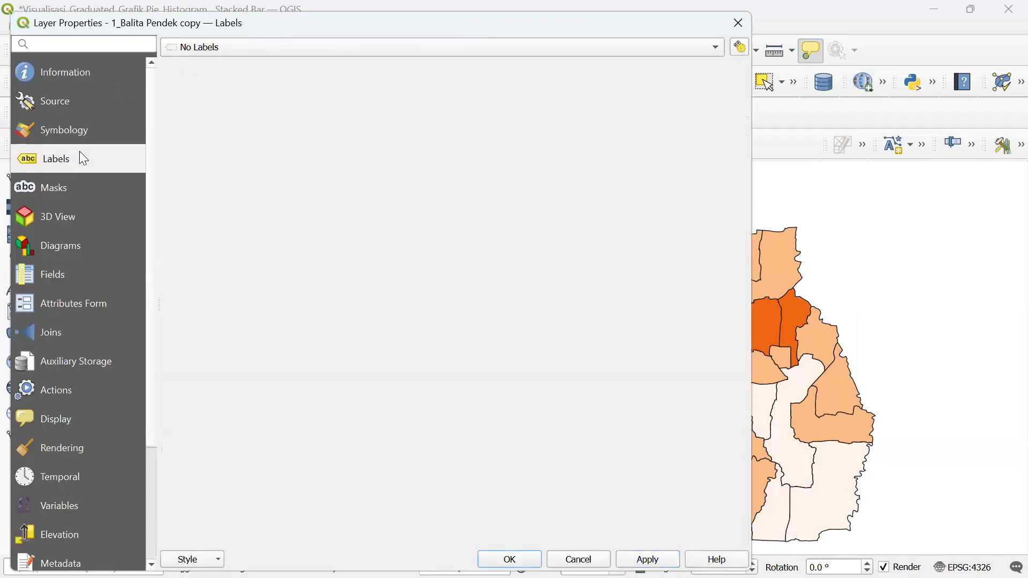
click(287, 51)
click(275, 64)
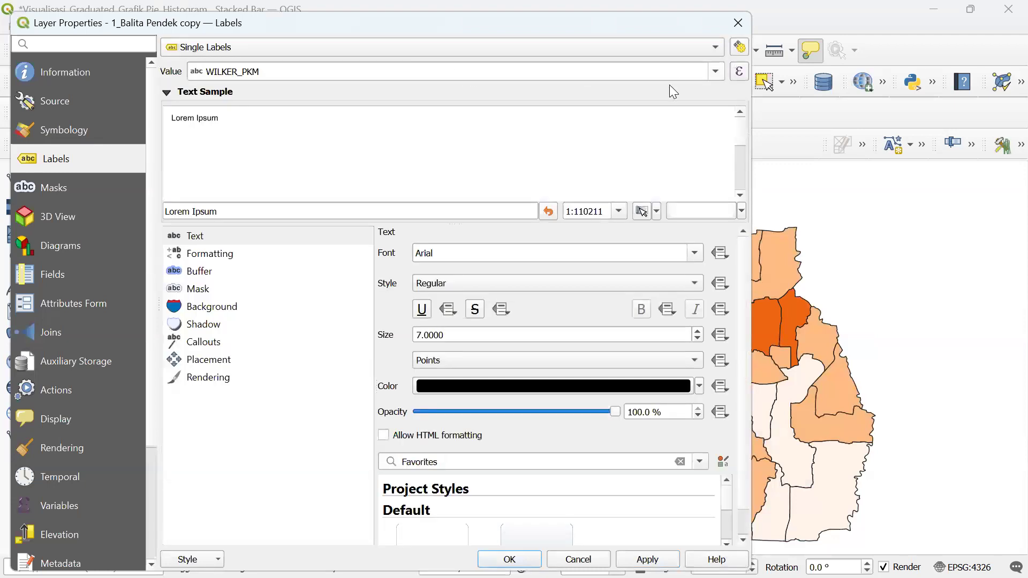
drag(546, 25, 281, 26)
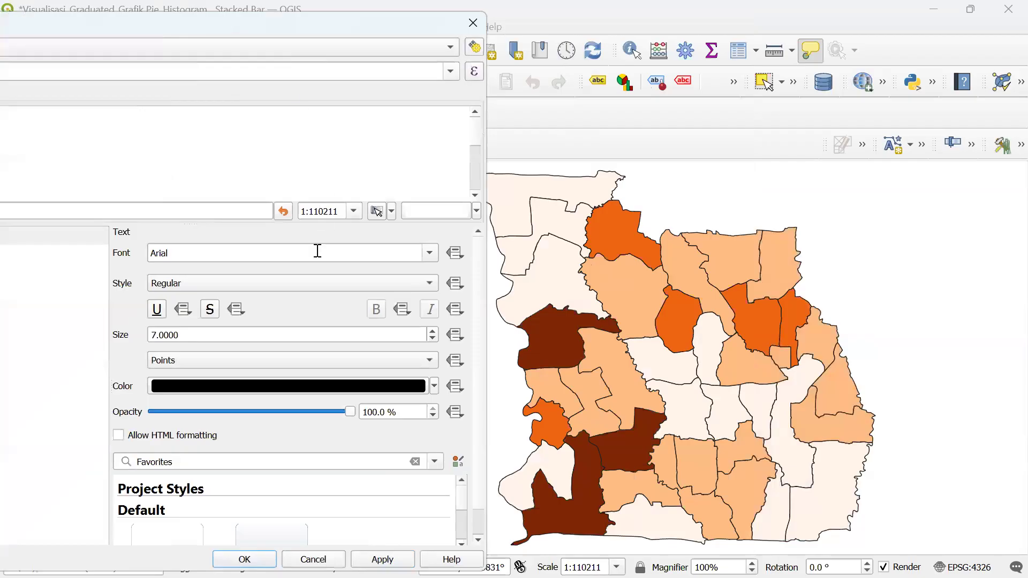
click(383, 560)
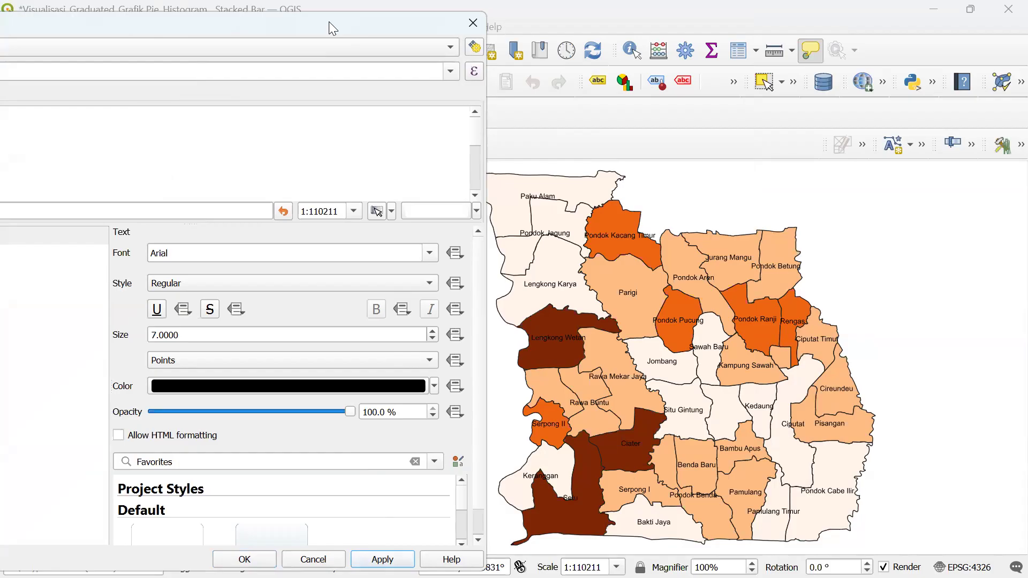
drag(329, 22, 571, 22)
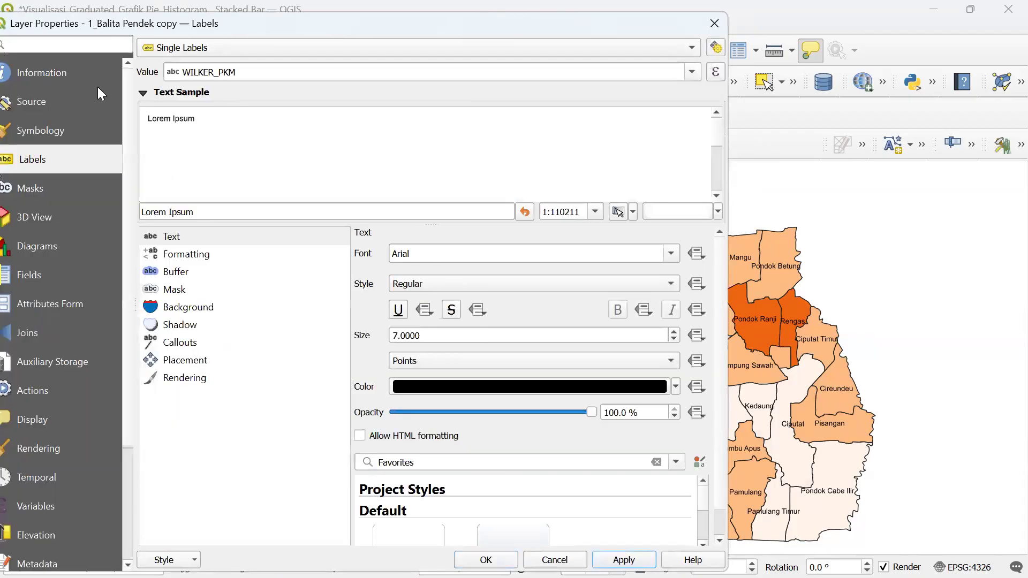
click(714, 24)
- Duplicate the 1_Balita Pendek copy layer and rename the duplicate 2_BBLR
right_click(153, 314)
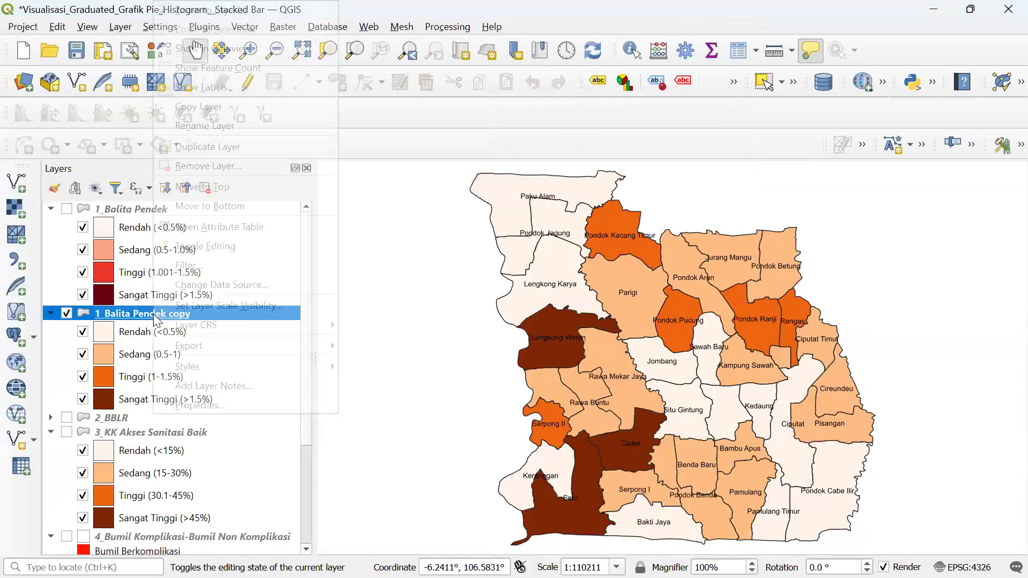
click(217, 150)
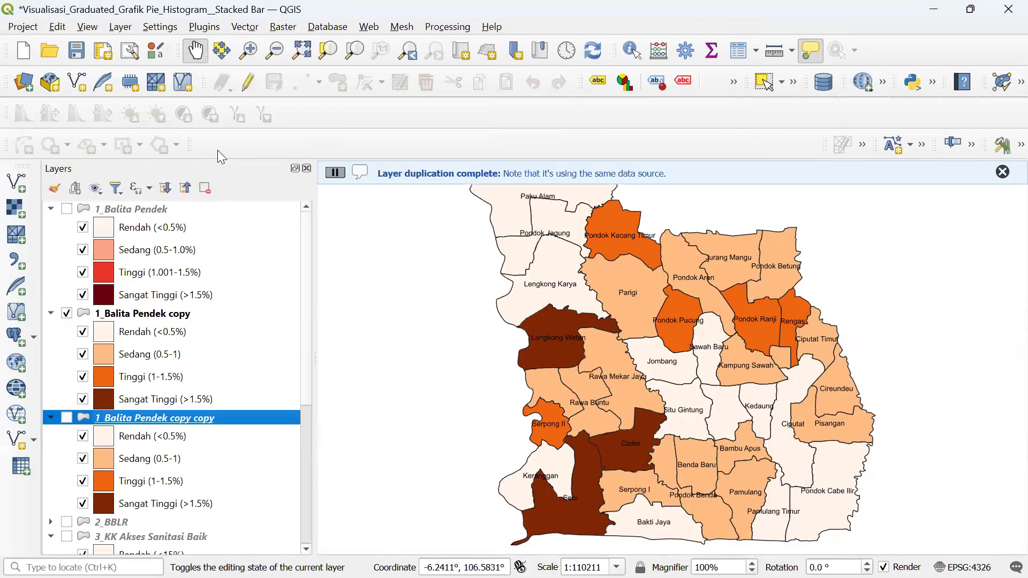
right_click(166, 424)
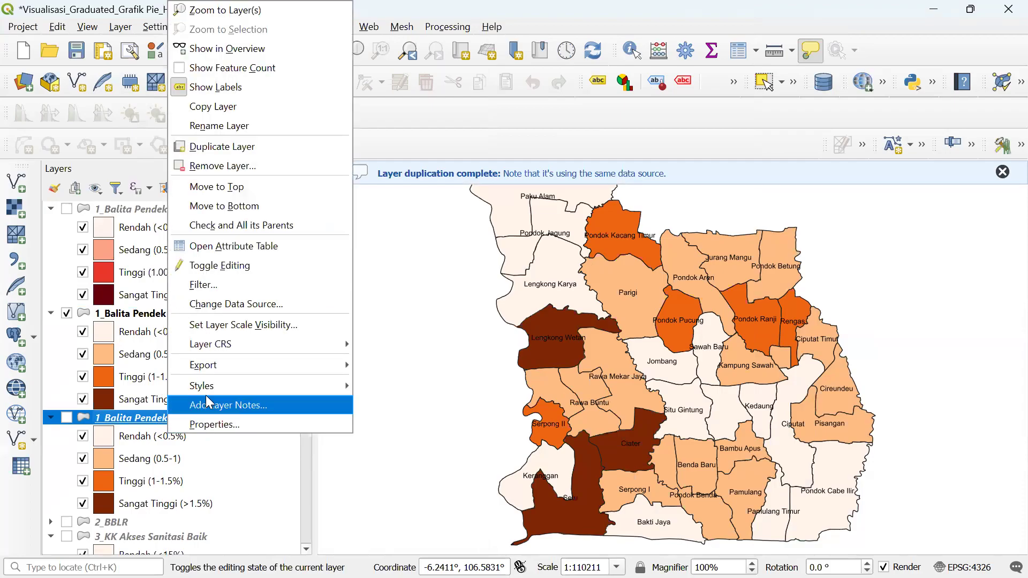
click(225, 128)
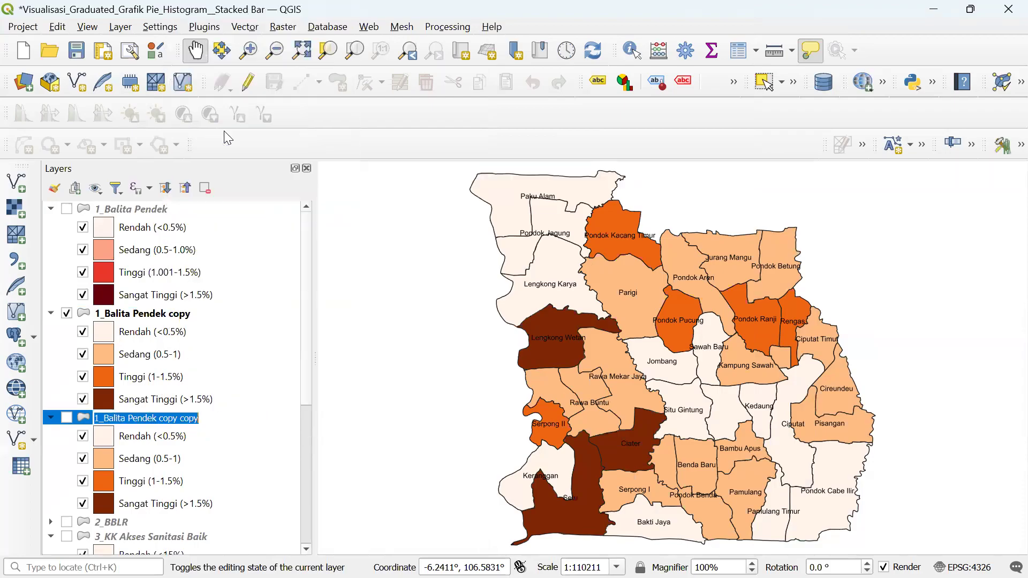
text(2_BBLR)
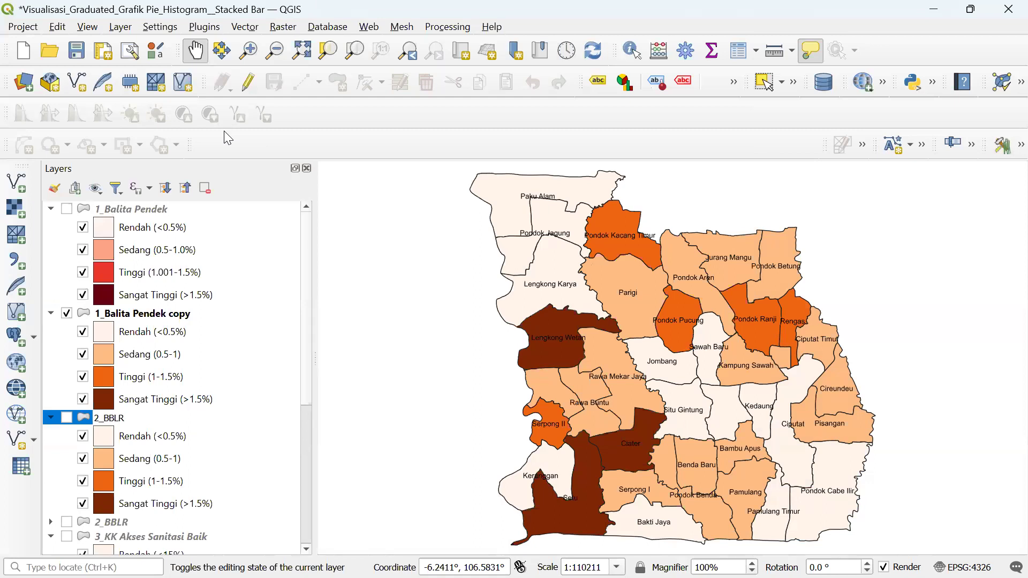
click(135, 314)
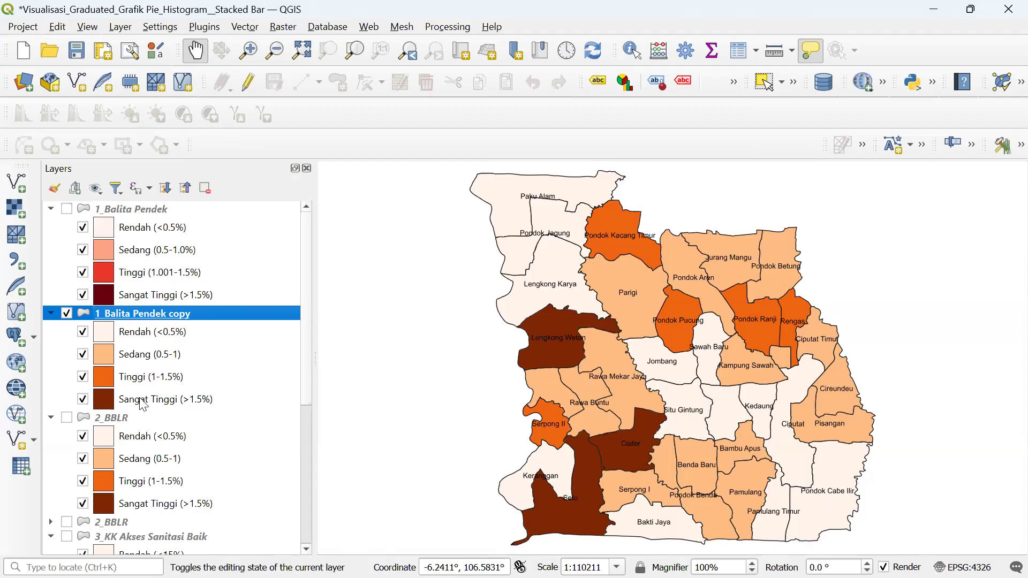
- Open the Layer Properties of the 2_BBLR layer
click(144, 418)
double_click(130, 419)
right_click(146, 416)
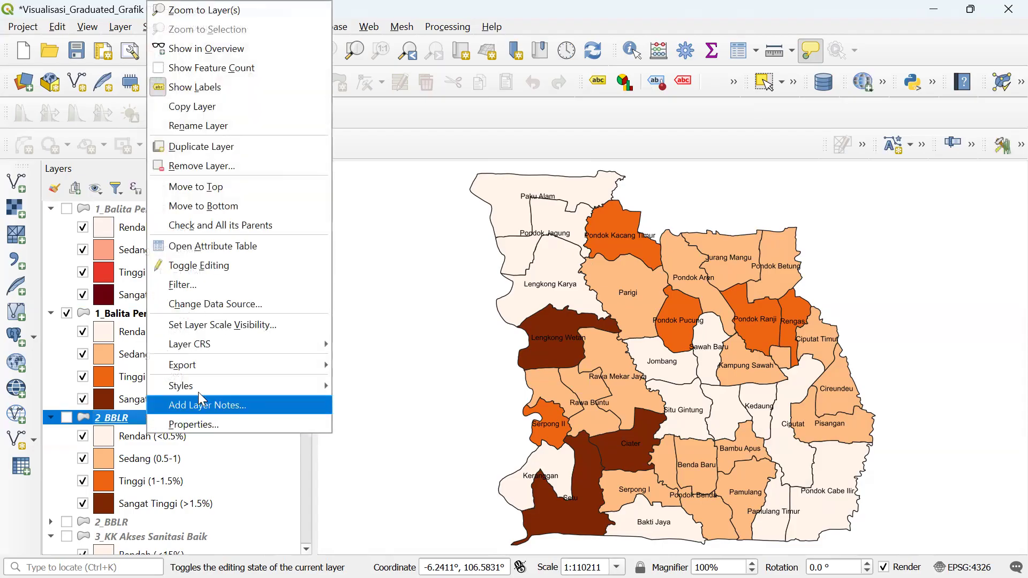
click(200, 424)
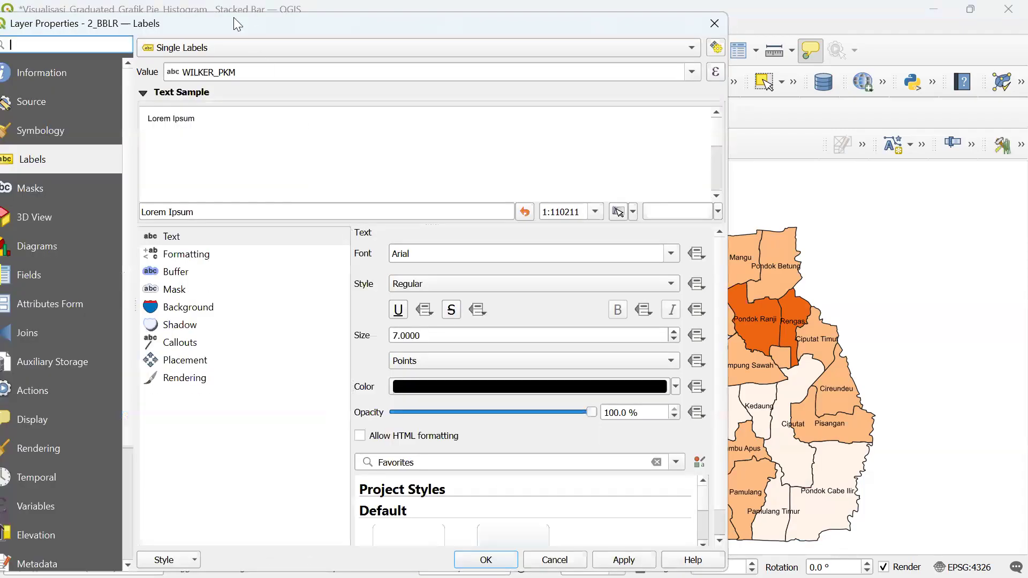
- Review the 2_BBLR symbology and keep Single Labels as its labelling mode
drag(233, 17, 436, 23)
click(274, 124)
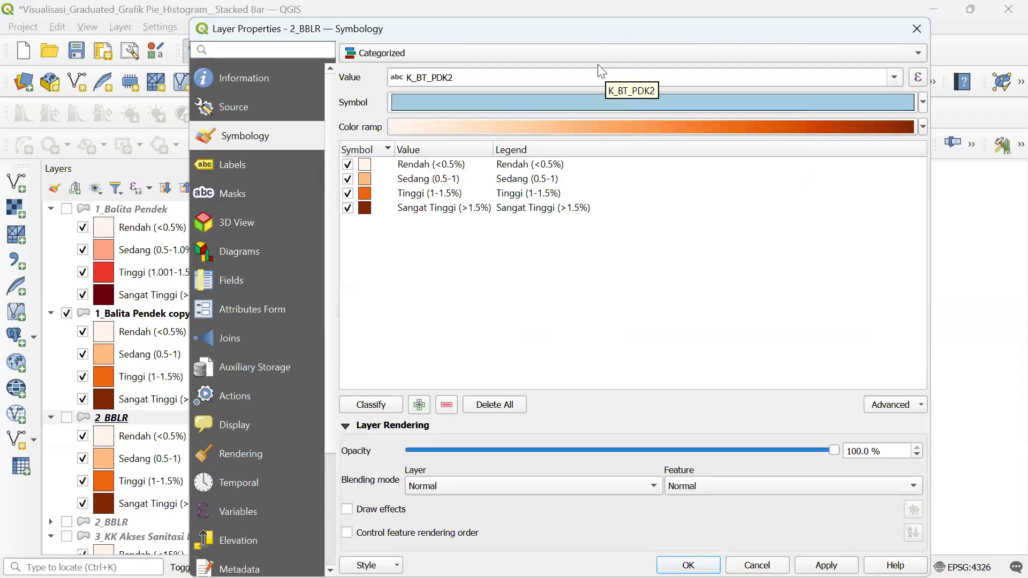
click(238, 166)
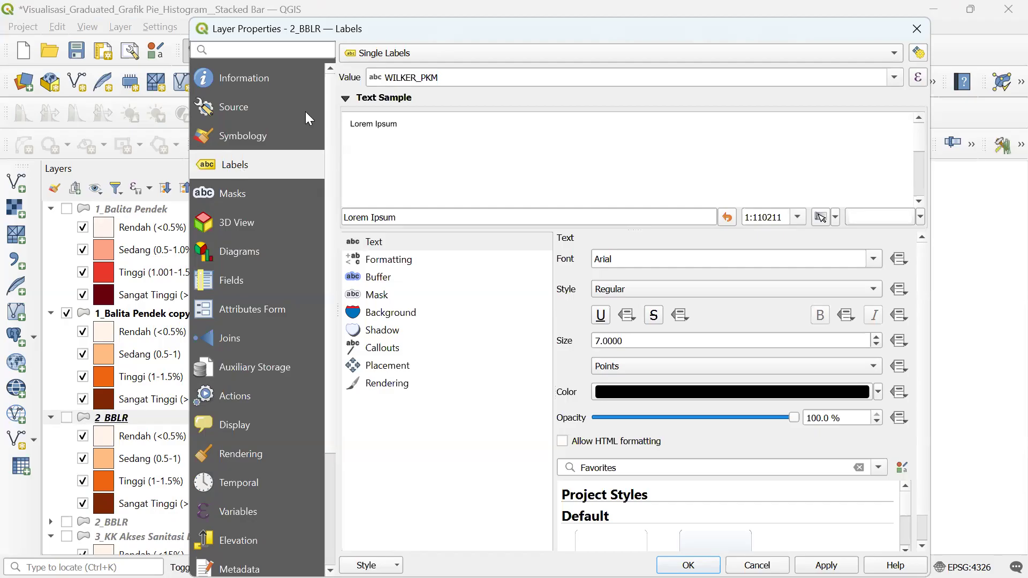
drag(431, 31, 367, 46)
click(363, 63)
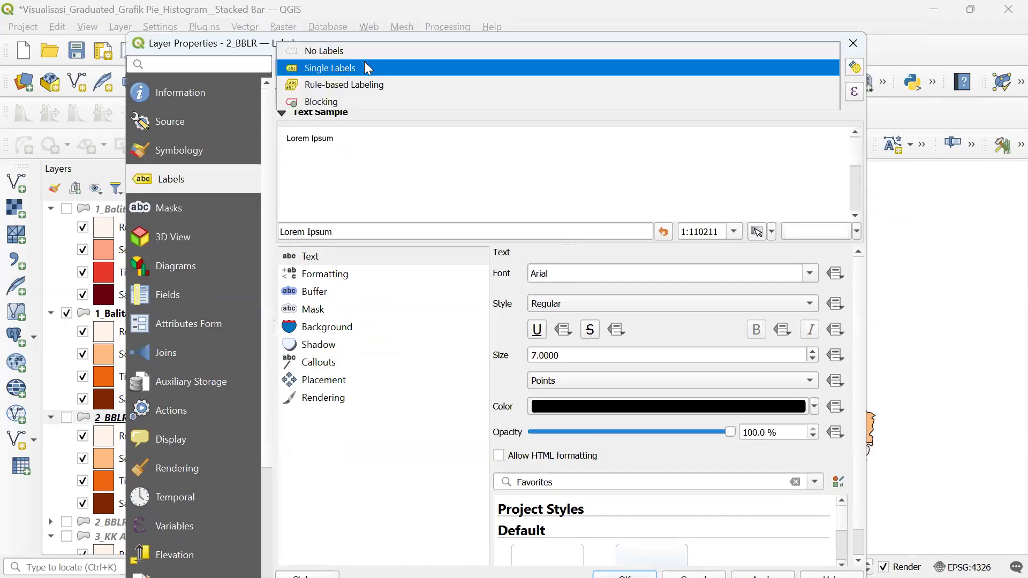
click(369, 64)
click(368, 64)
click(369, 67)
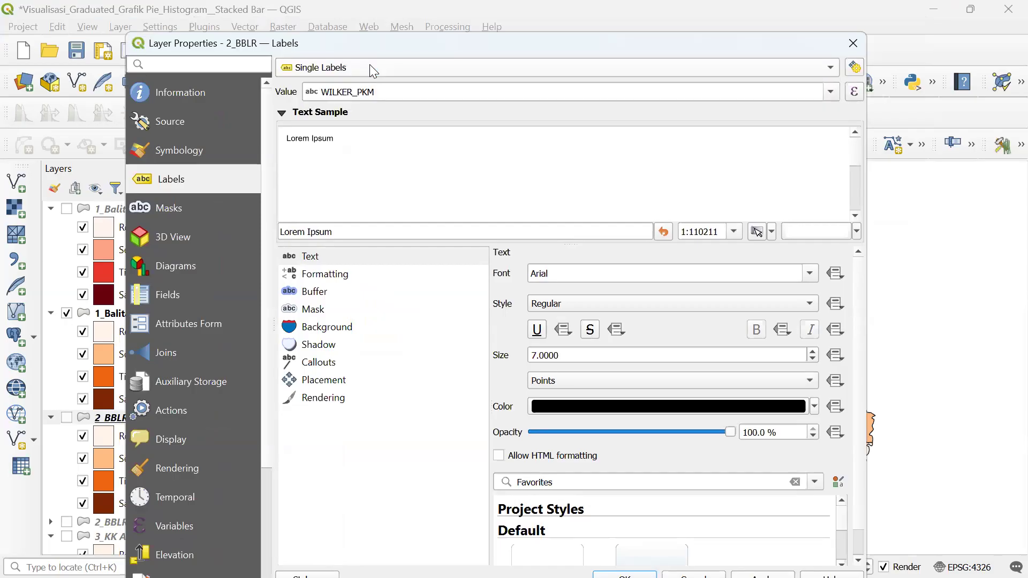
- Try the Single Symbol renderer, then return to Categorized and inspect the Value field list
click(228, 147)
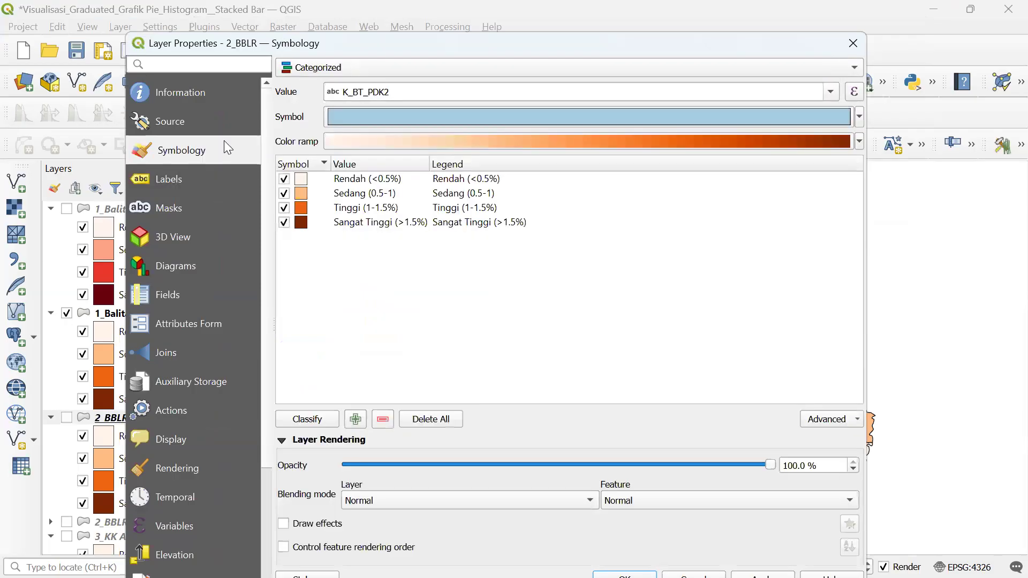
click(374, 69)
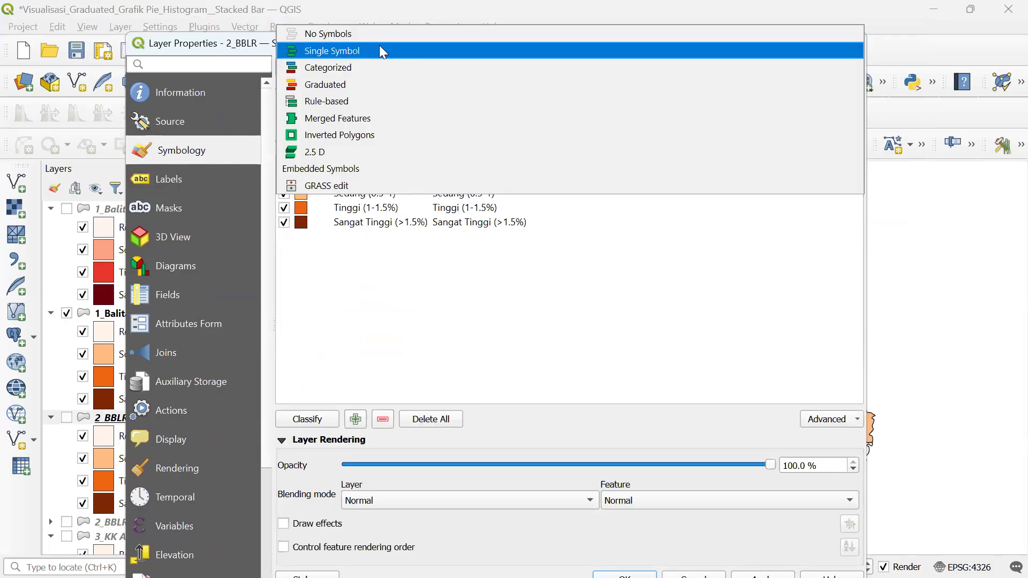
click(381, 51)
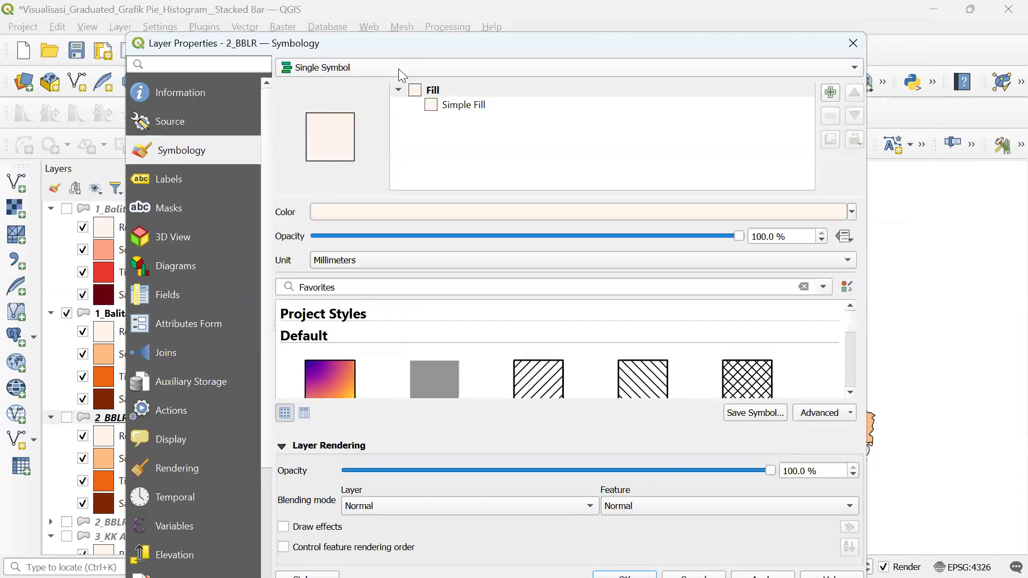
click(398, 68)
click(385, 84)
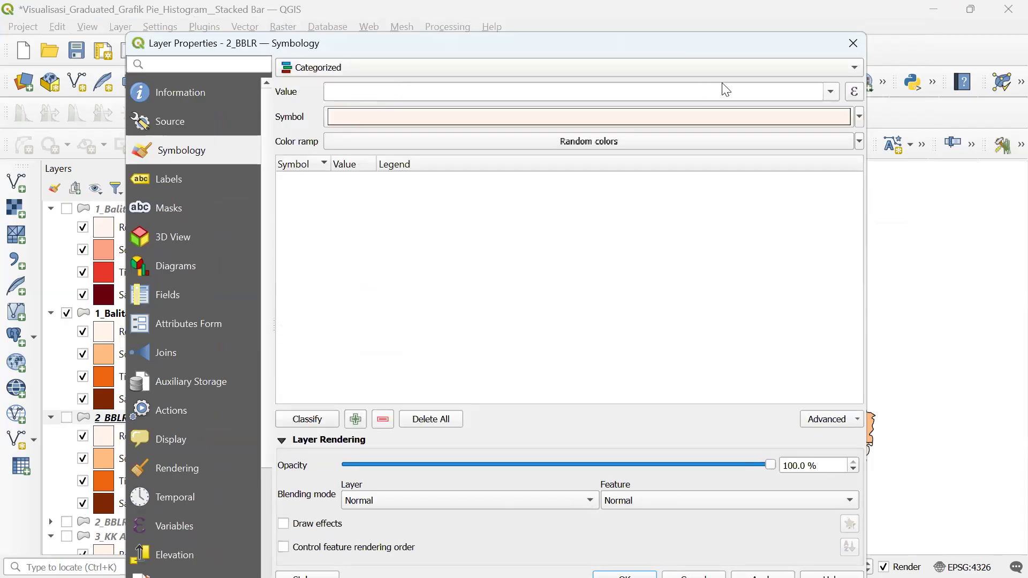
click(831, 91)
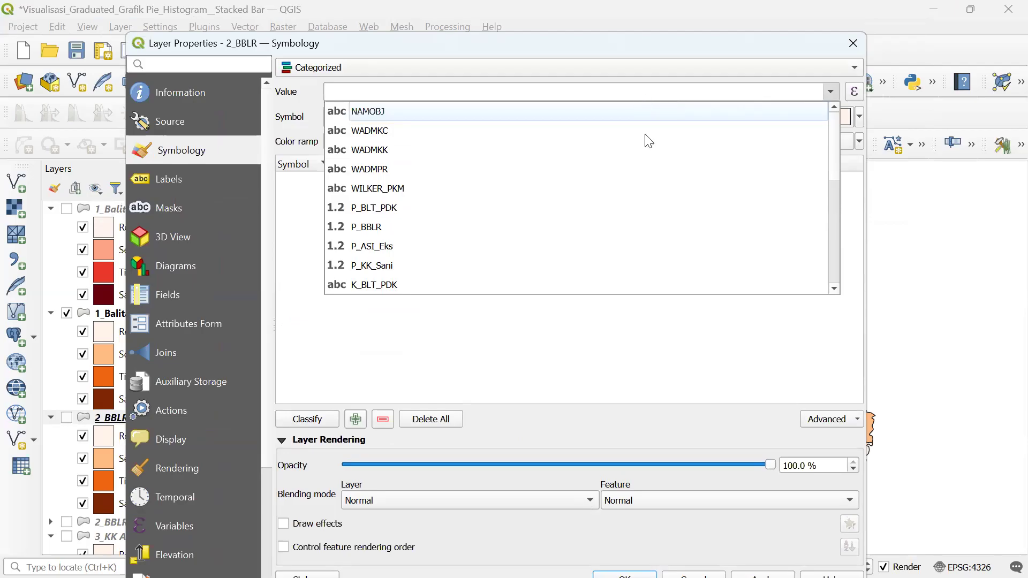
click(682, 347)
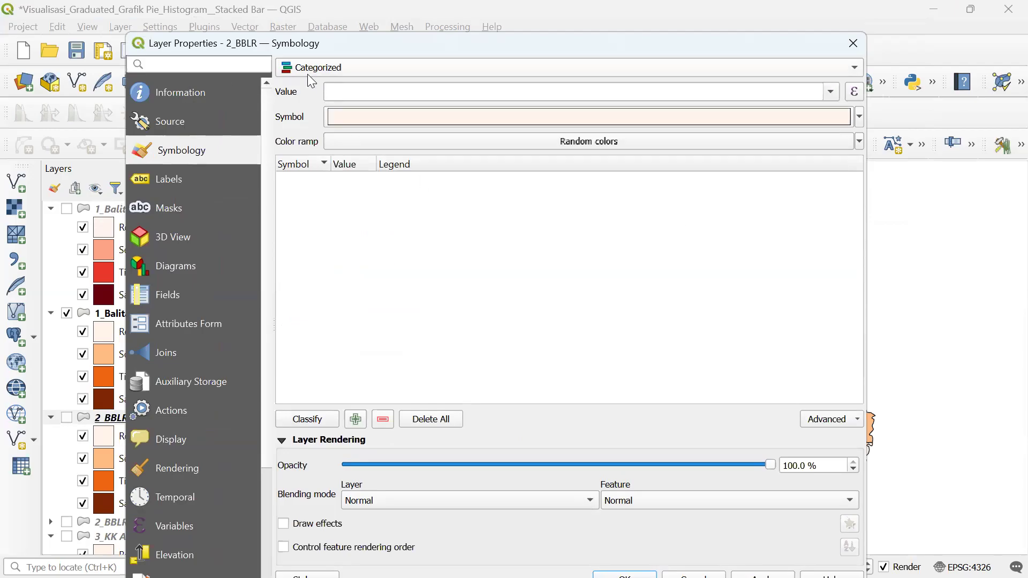
- Close and reopen the 2_BBLR properties, bringing up the Value field list again
click(853, 44)
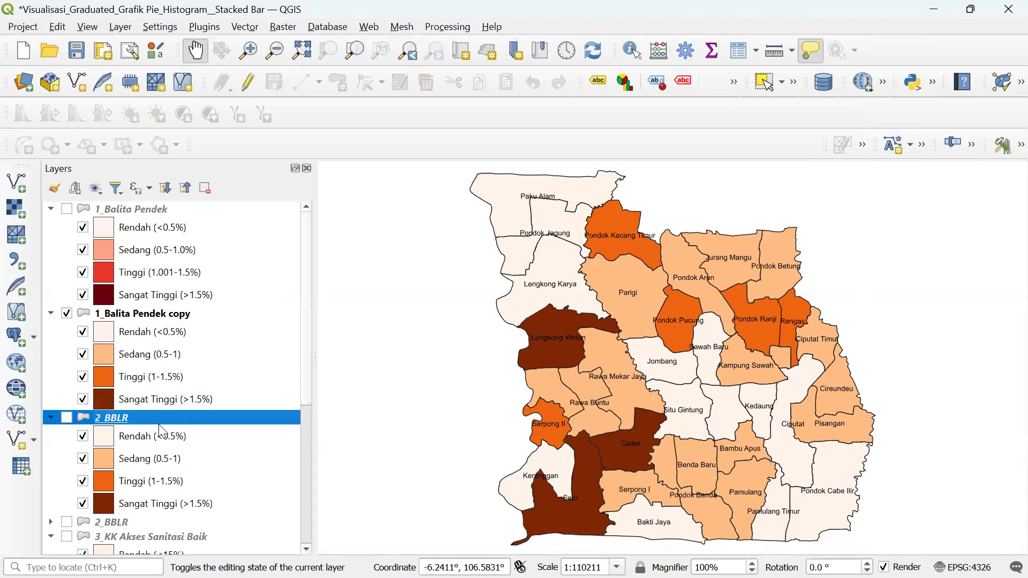
right_click(167, 423)
click(196, 419)
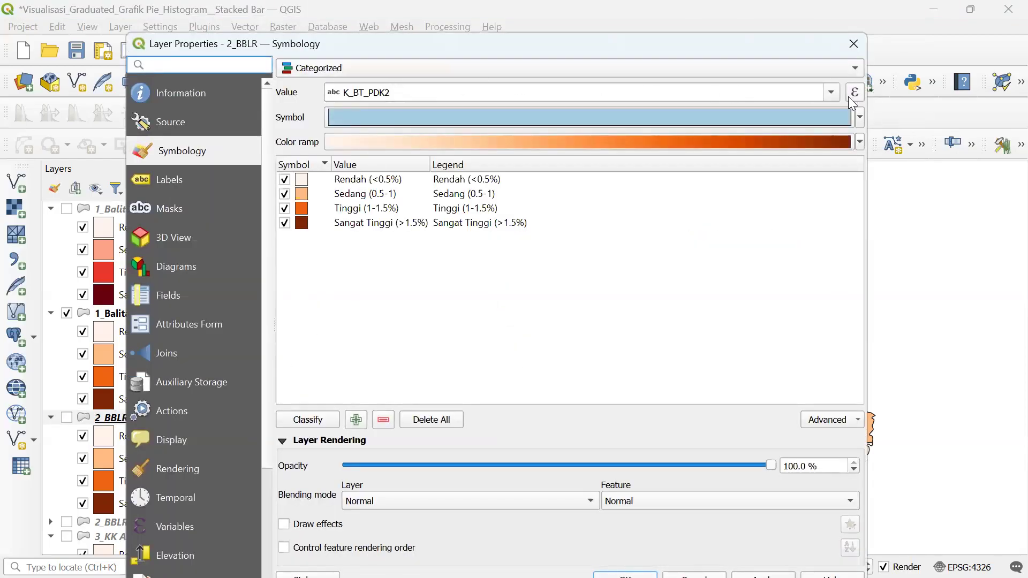
click(831, 92)
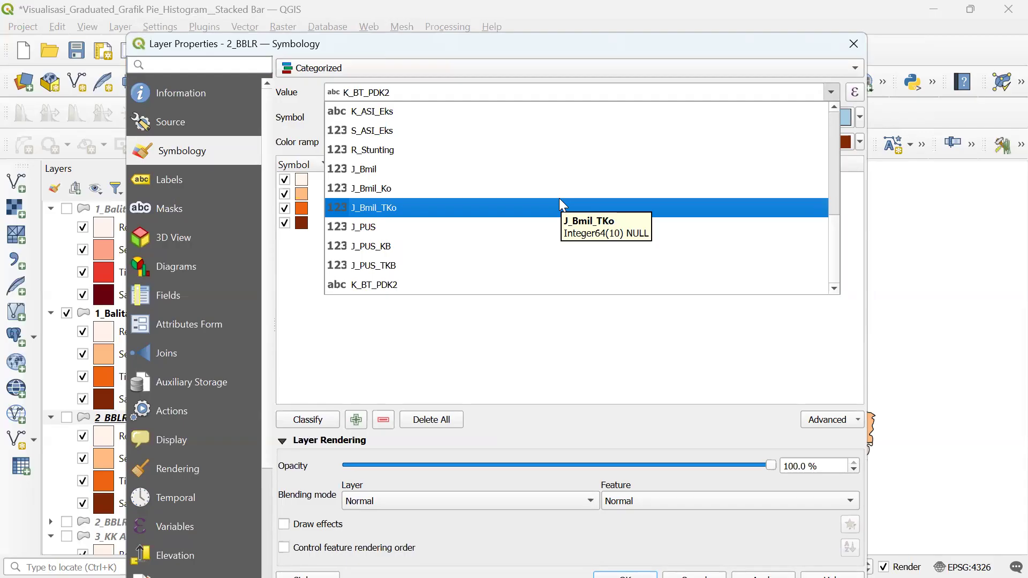
- Restyle 2_BBLR with a single cyan fill symbol and apply it
click(565, 287)
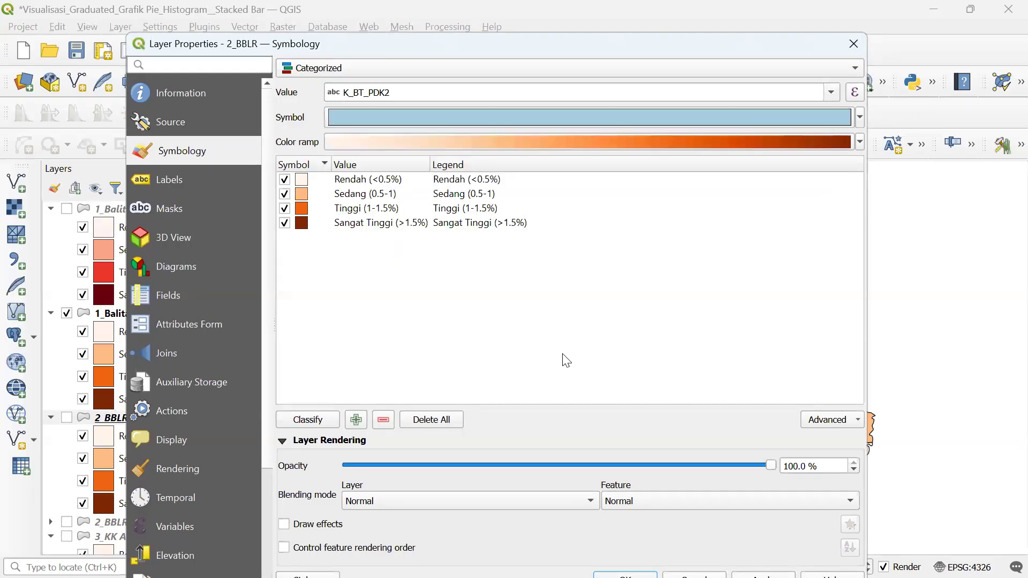
click(455, 63)
click(455, 51)
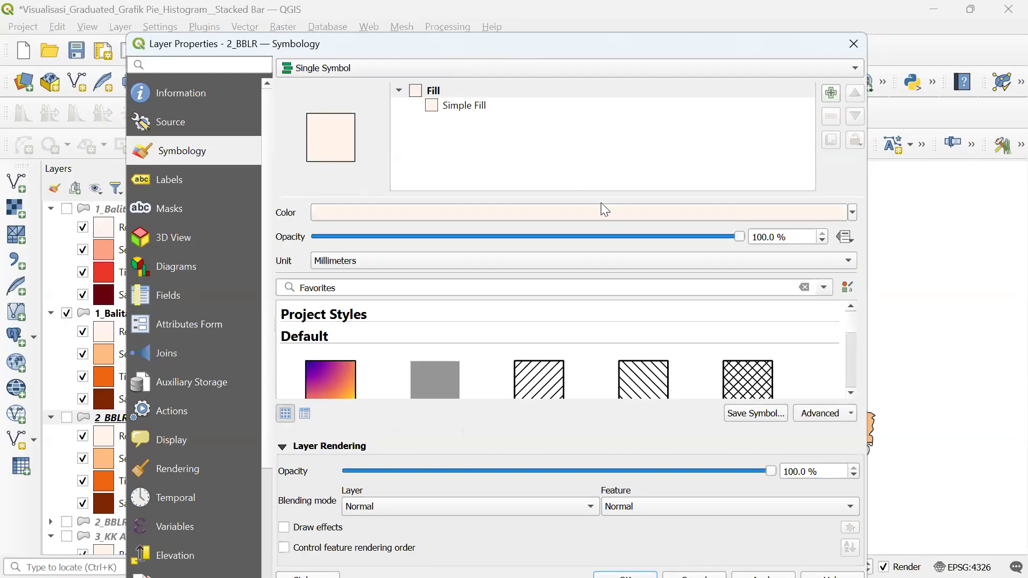
drag(578, 38, 557, 99)
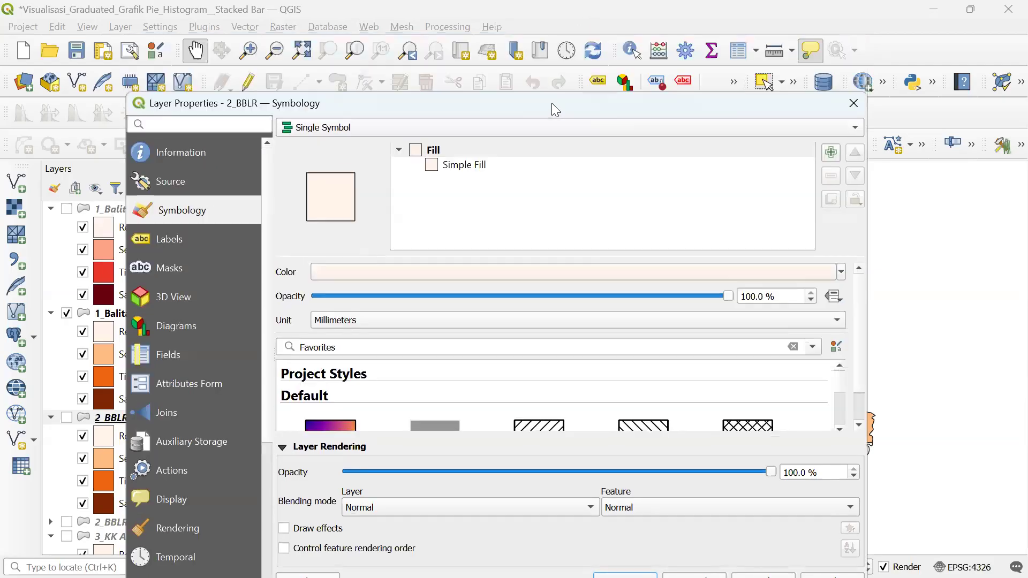
drag(385, 13, 381, 15)
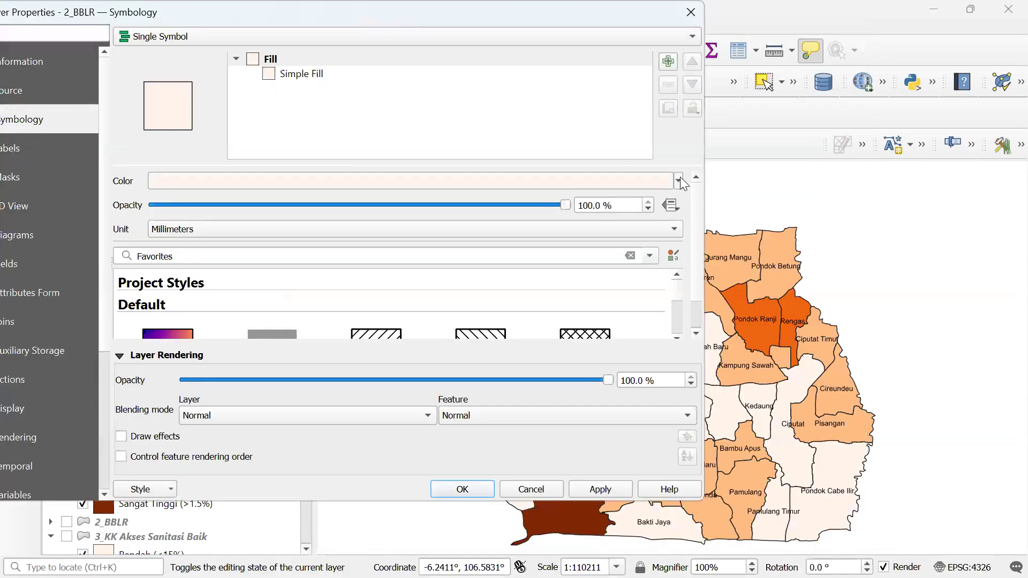
click(679, 181)
click(294, 411)
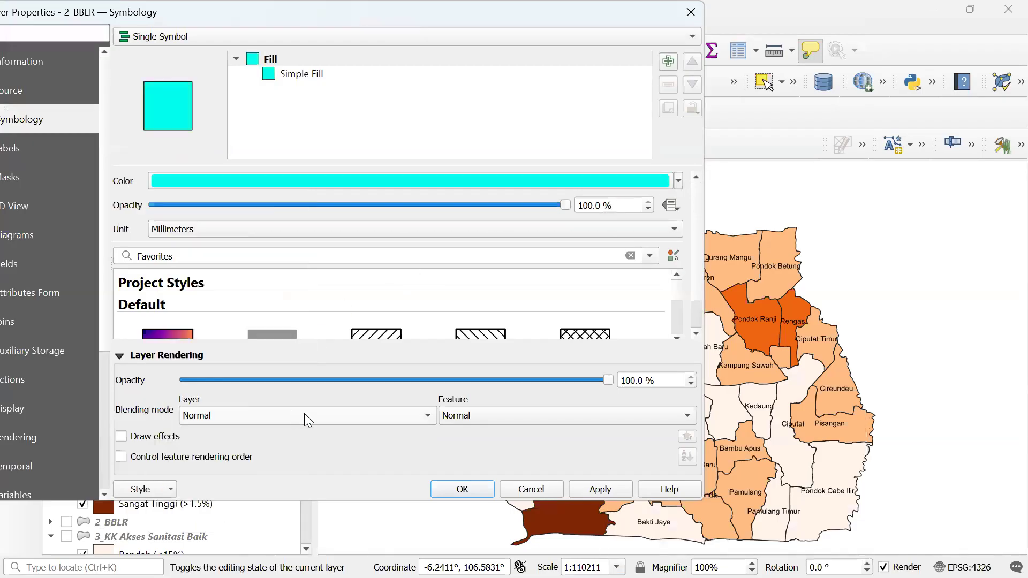
click(594, 491)
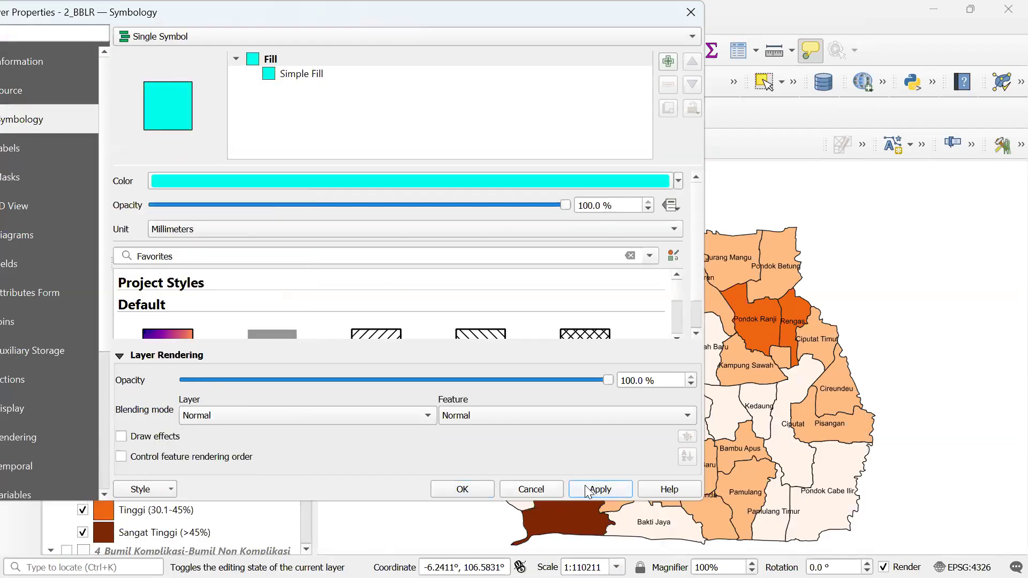
click(461, 489)
- Show the 2_BBLR layer and hide the 1_Balita Pendek copy layer on the map
click(66, 418)
click(67, 314)
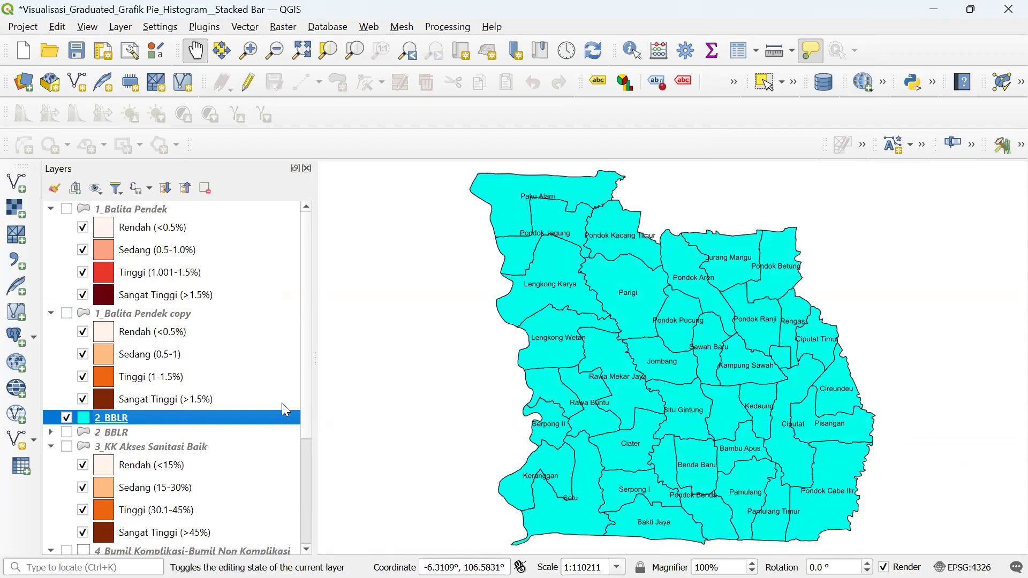
right_click(258, 414)
- Categorize the 2_BBLR layer on the K_BBLR field and classify its values
click(273, 403)
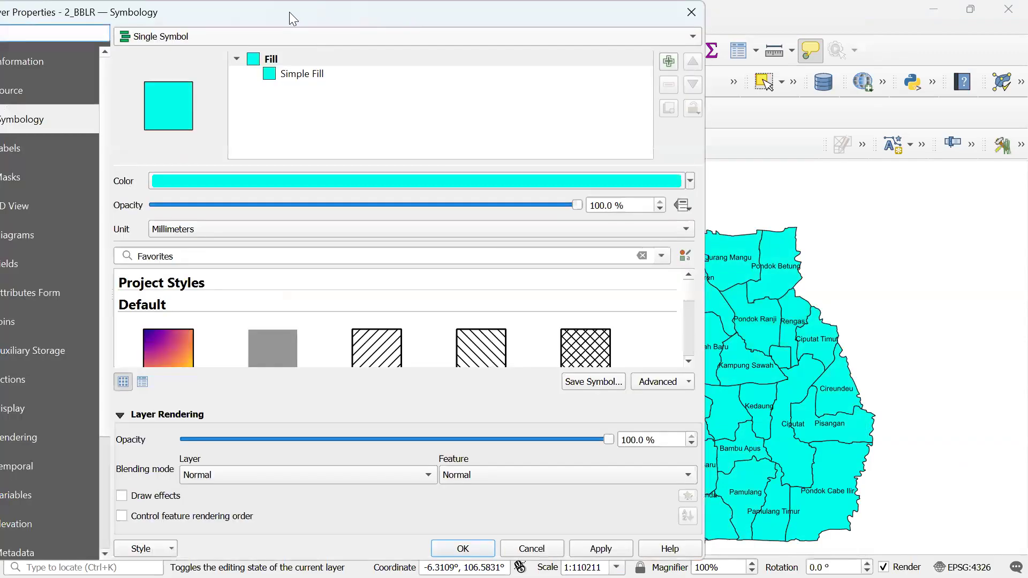
drag(291, 12, 439, 45)
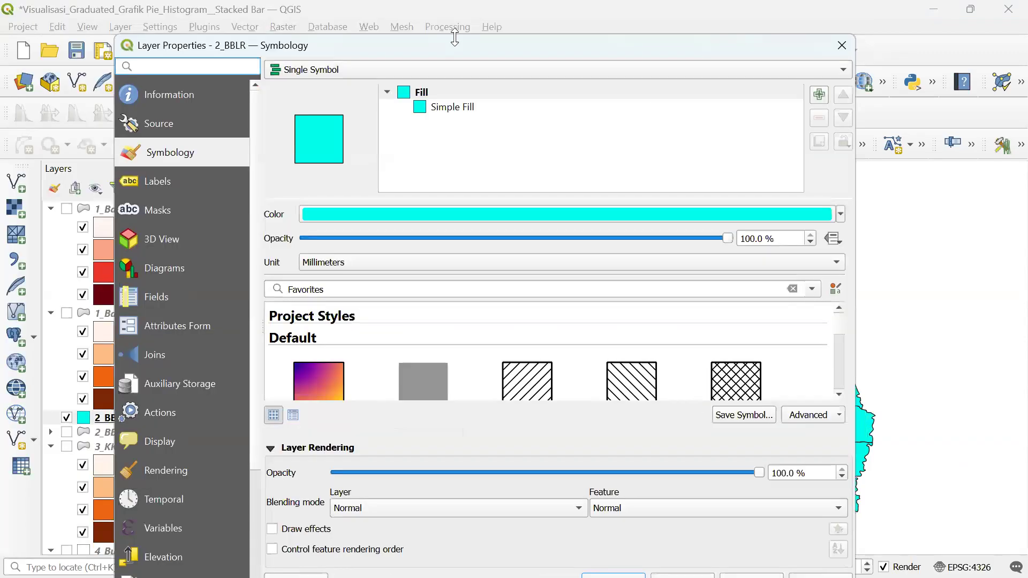
click(418, 68)
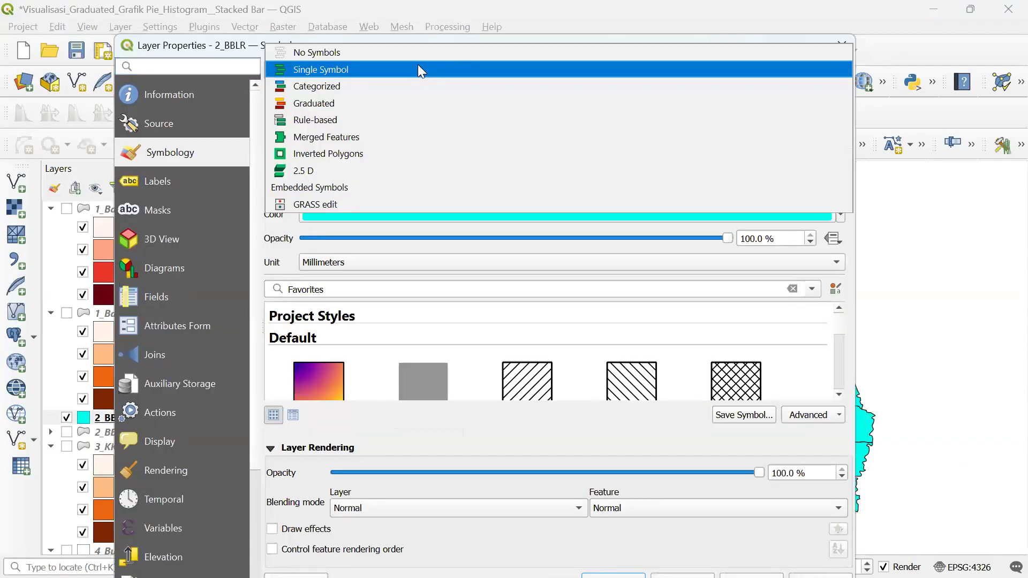
click(398, 86)
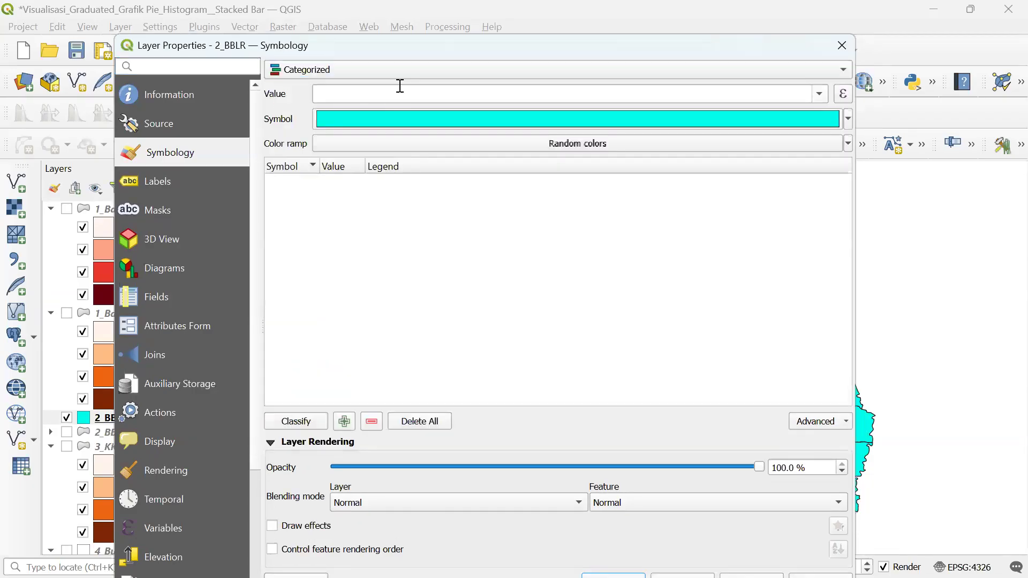
click(821, 94)
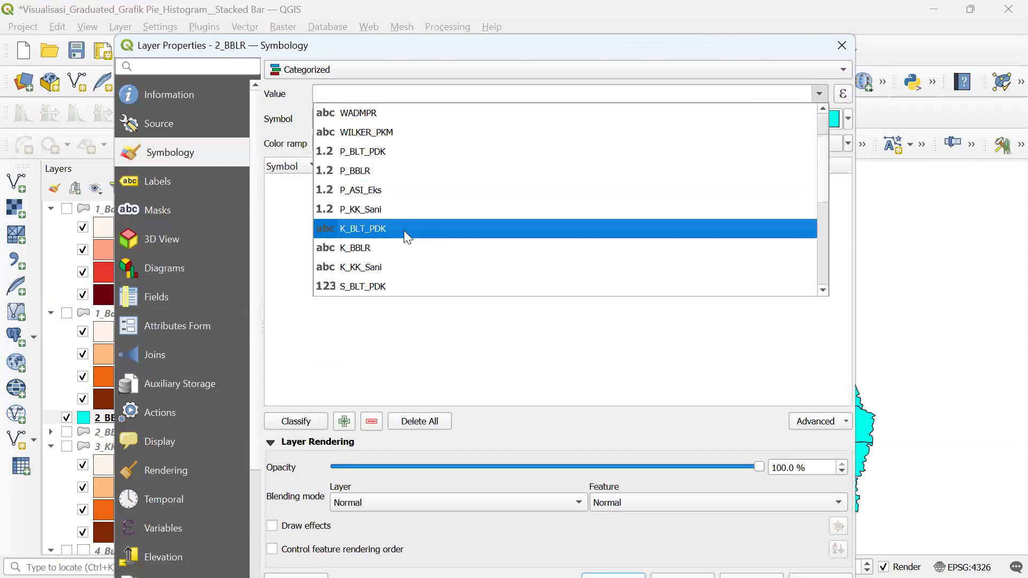
click(359, 248)
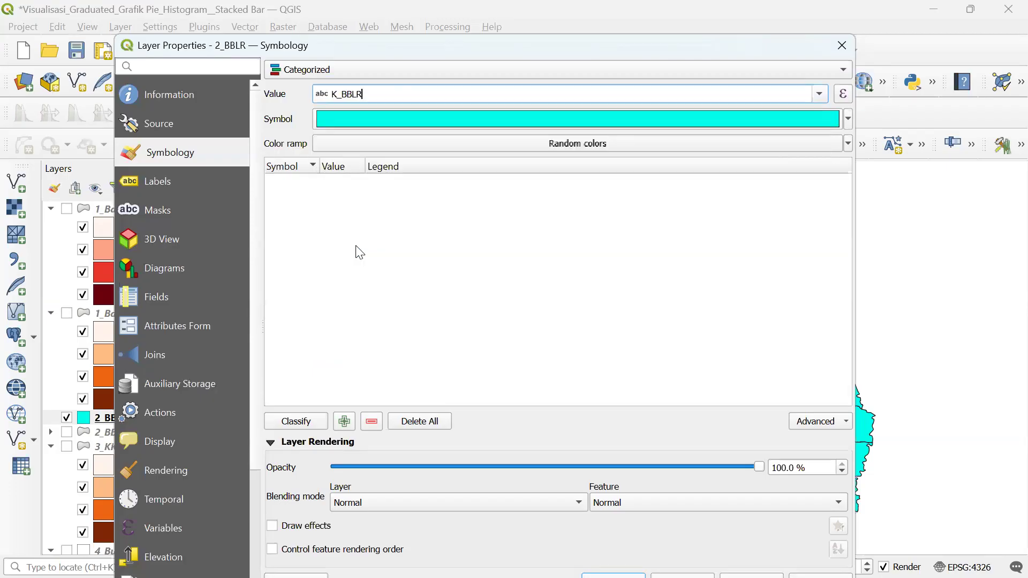
click(276, 421)
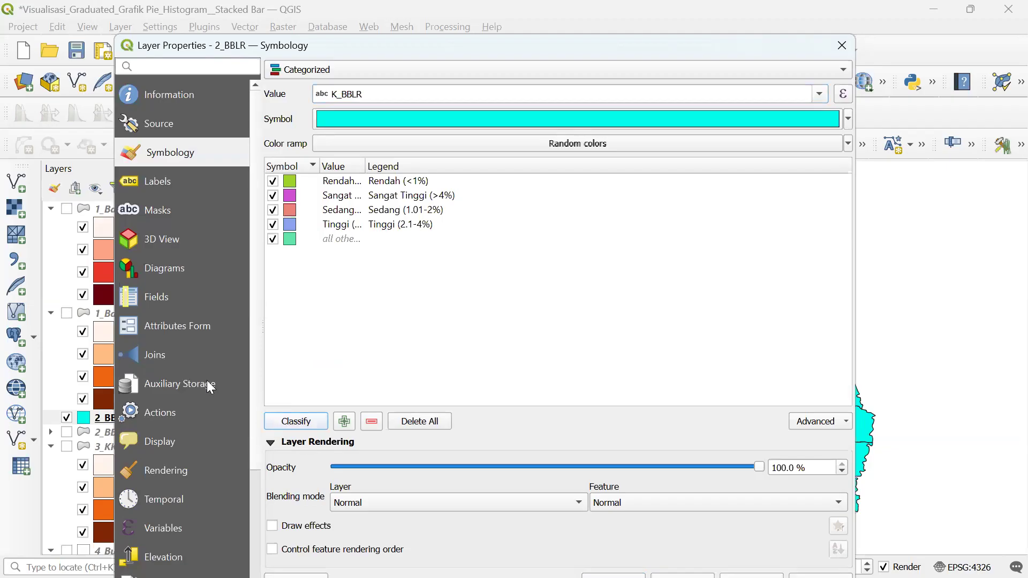
- Widen the value column, delete 'all other values', and move Sangat Tinggi (>4%) last
drag(367, 165, 417, 166)
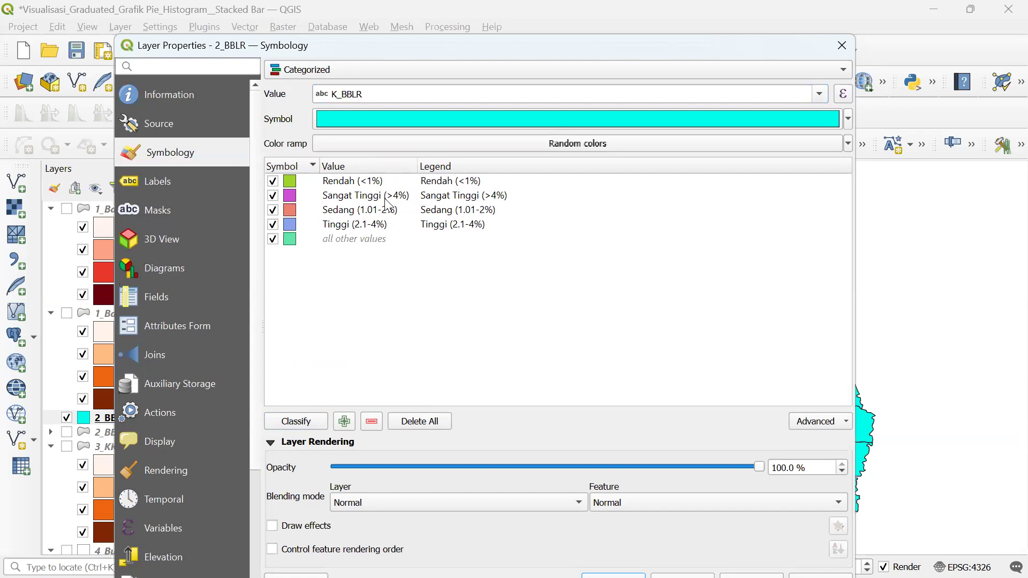
click(349, 240)
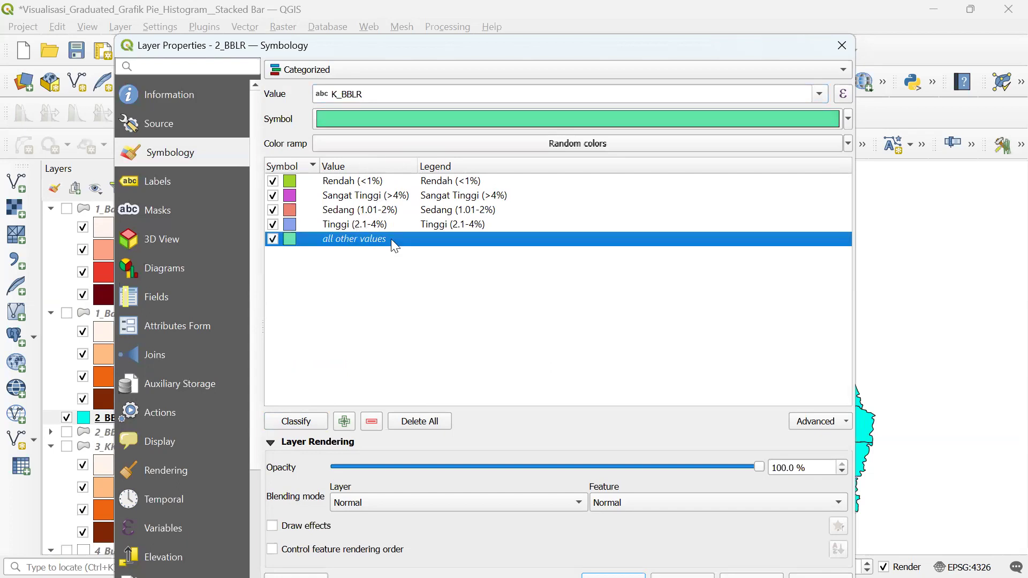
click(375, 427)
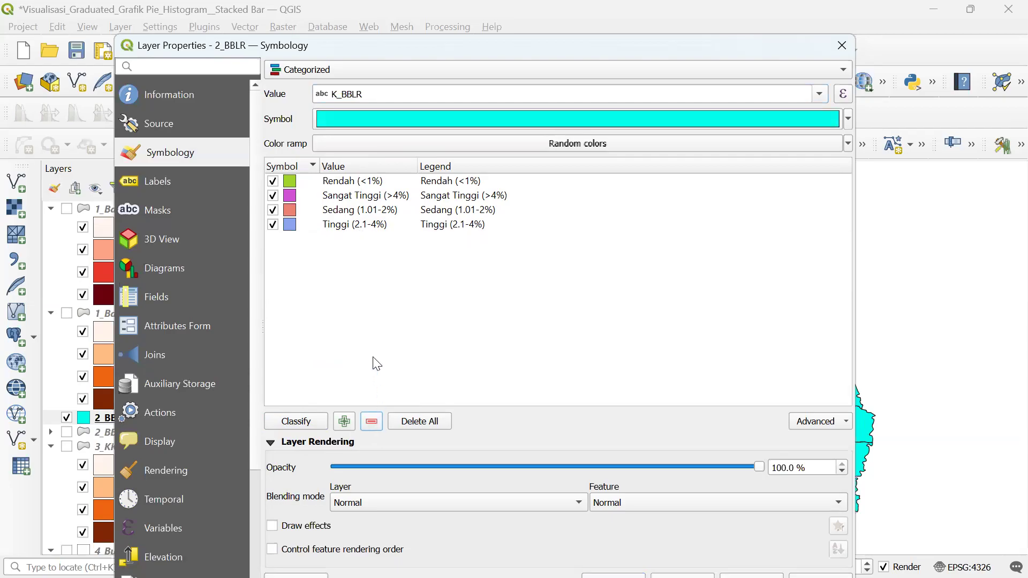
click(370, 197)
drag(370, 197, 365, 310)
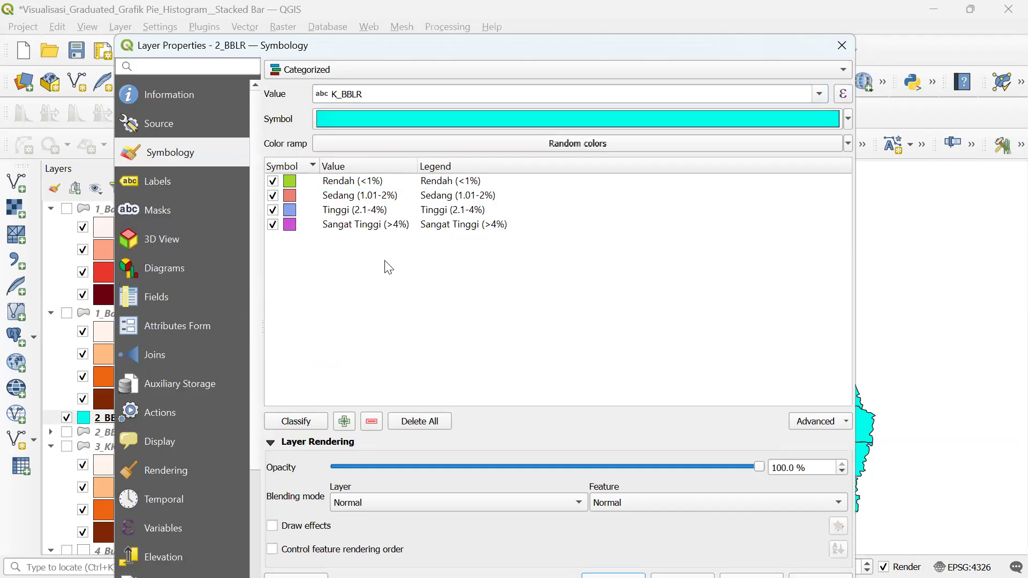
- Try the PuRd ramp, then colour the K_BBLR categories with YlOrBr
click(849, 144)
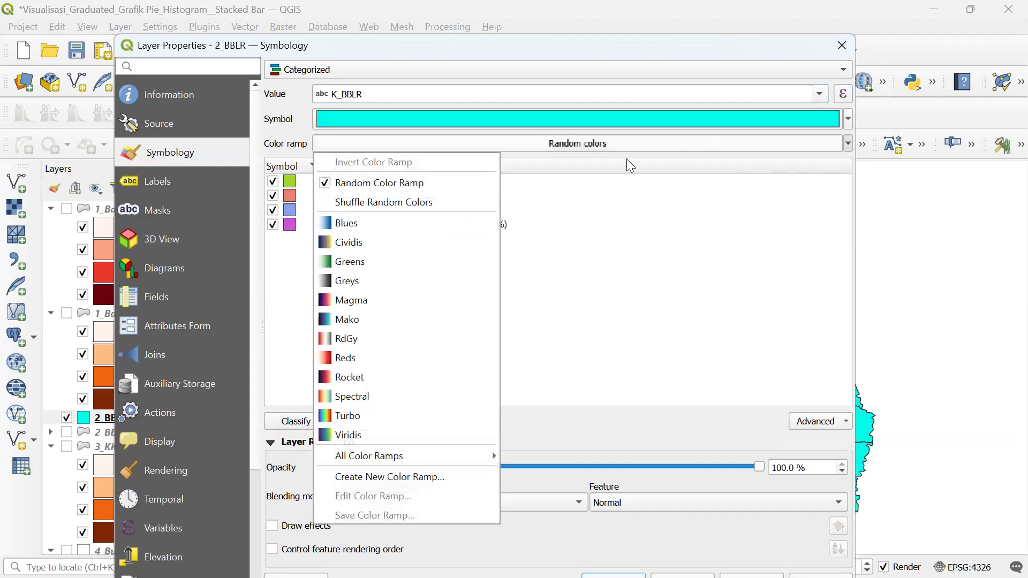
mouse_move(403, 456)
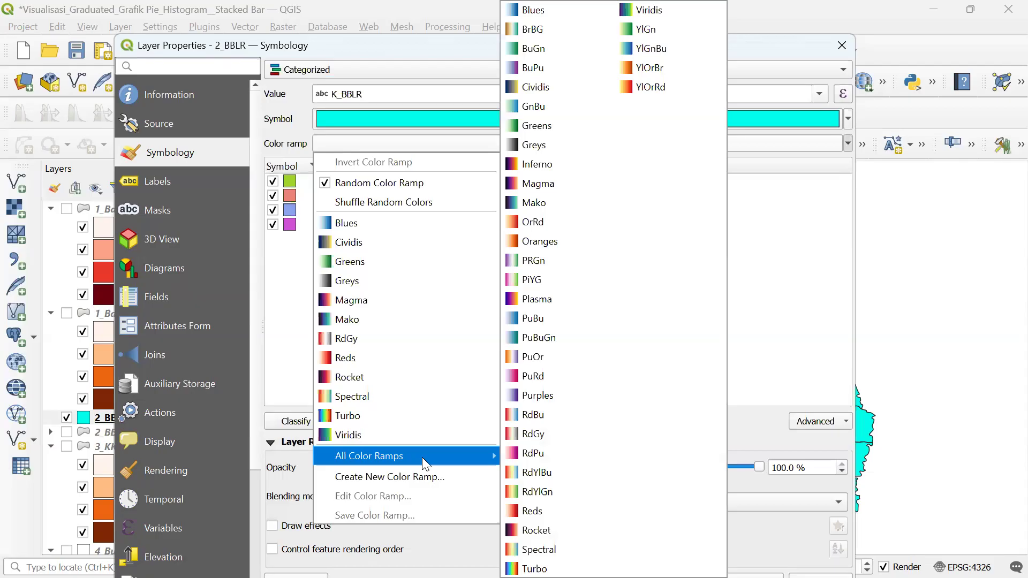
click(552, 377)
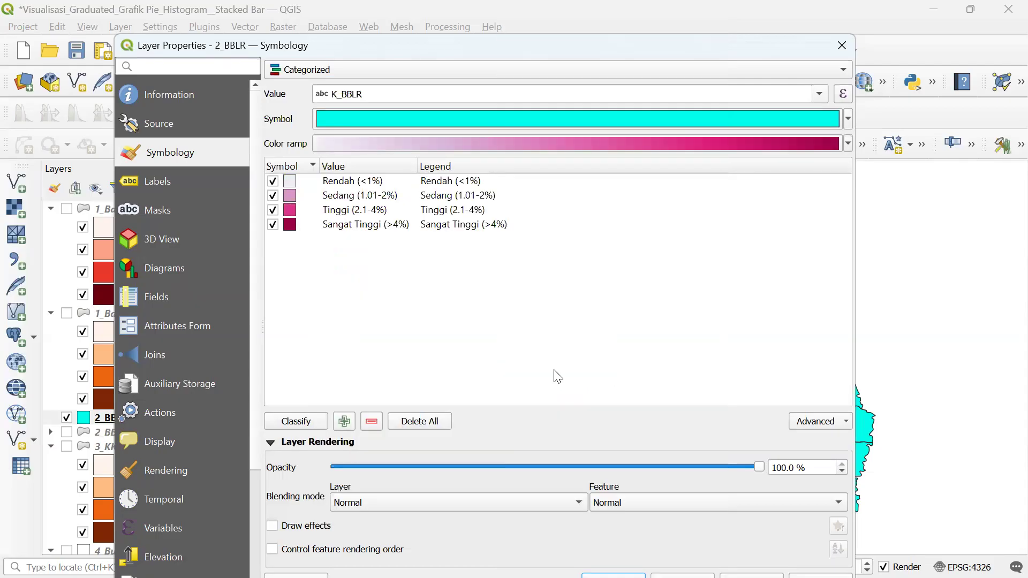
click(849, 144)
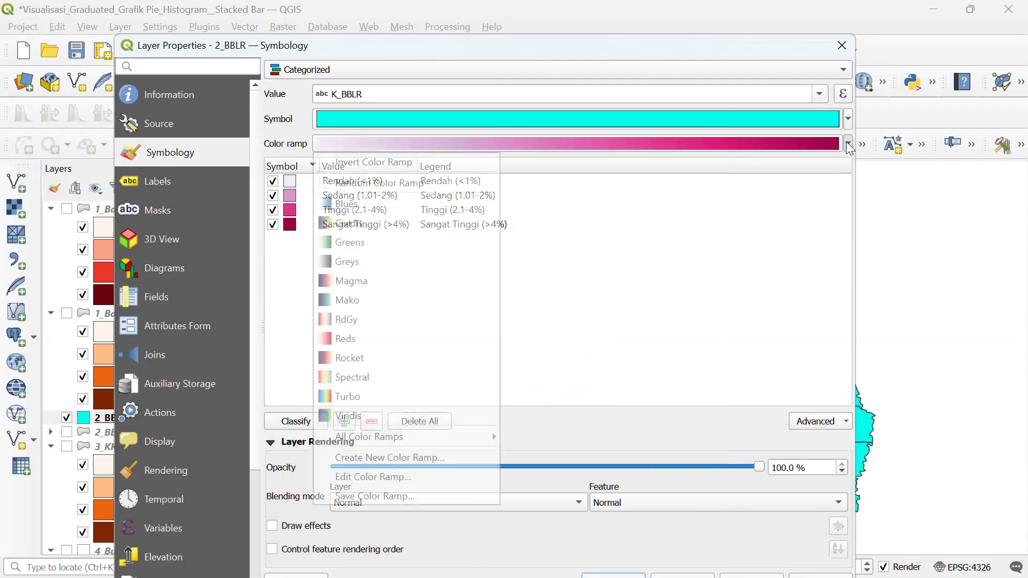
mouse_move(410, 430)
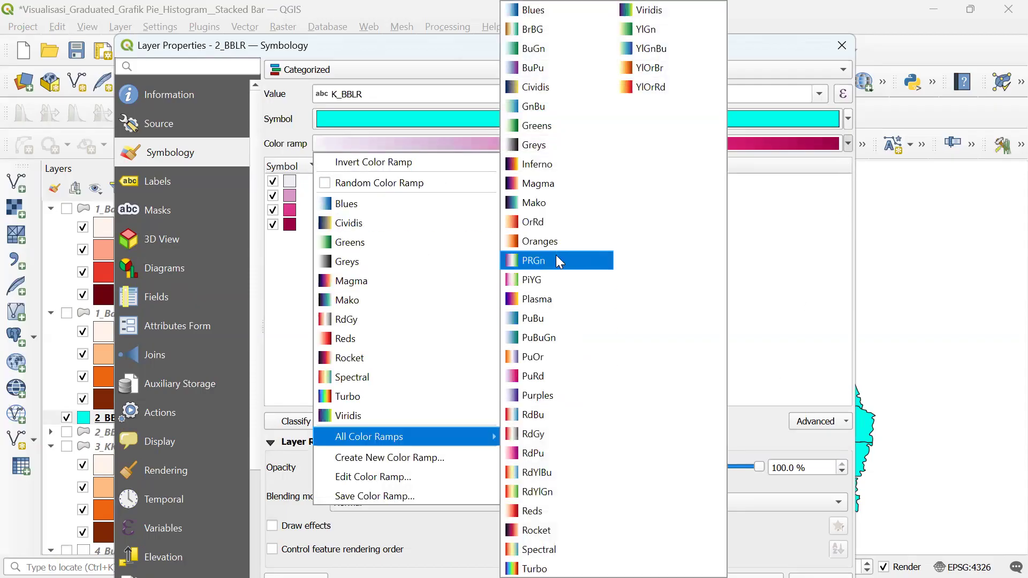
click(655, 68)
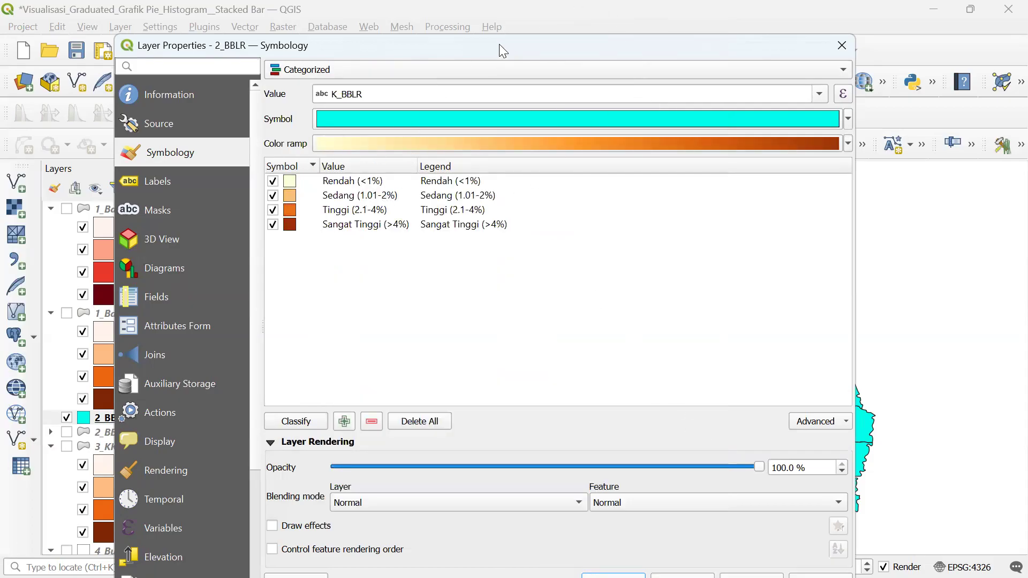
- Apply the YlOrBr classes to the map and close the layer properties with OK
drag(499, 44, 344, 10)
click(597, 548)
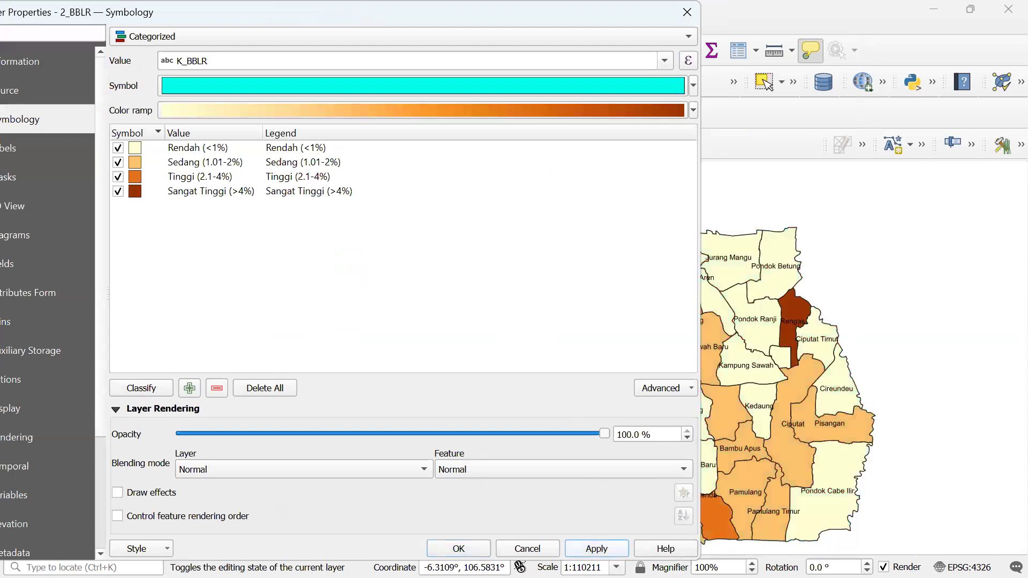
drag(567, 10, 201, 64)
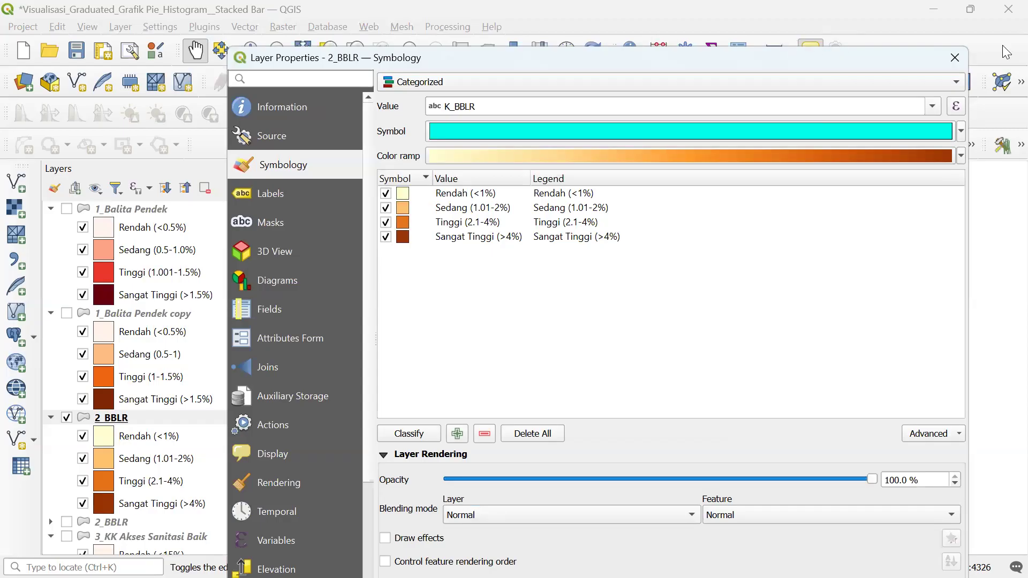
click(955, 57)
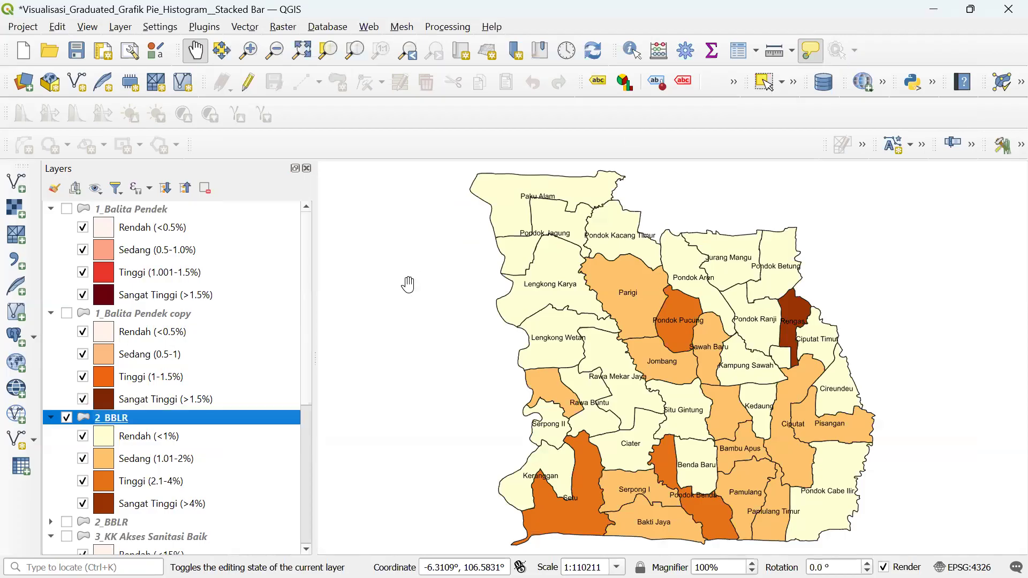
- Rename the 2_BBLR layer to 2_BBLR-1
scroll(301, 424, down, 1)
scroll(301, 423, up, 1)
scroll(293, 415, down, 2)
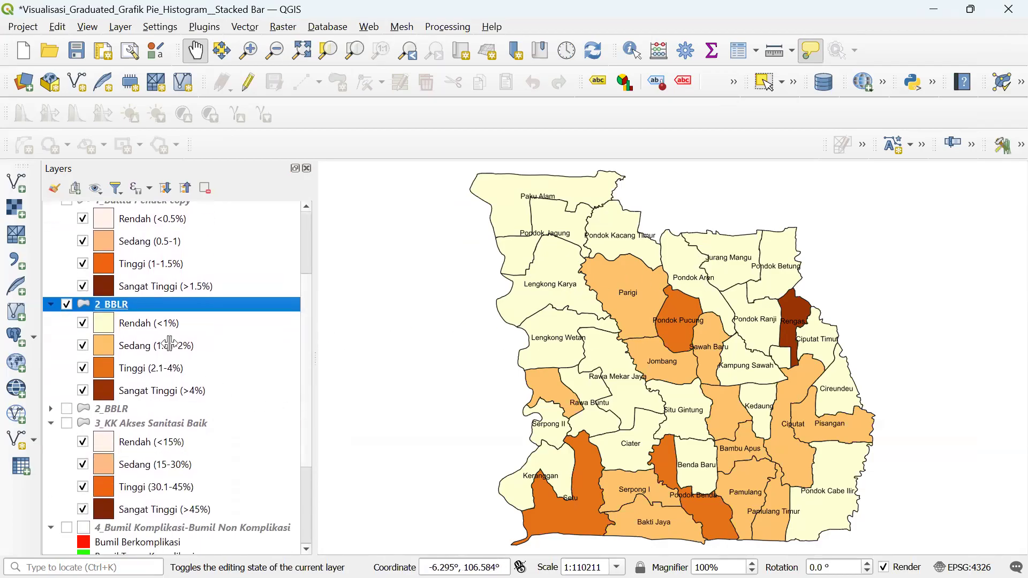
right_click(179, 306)
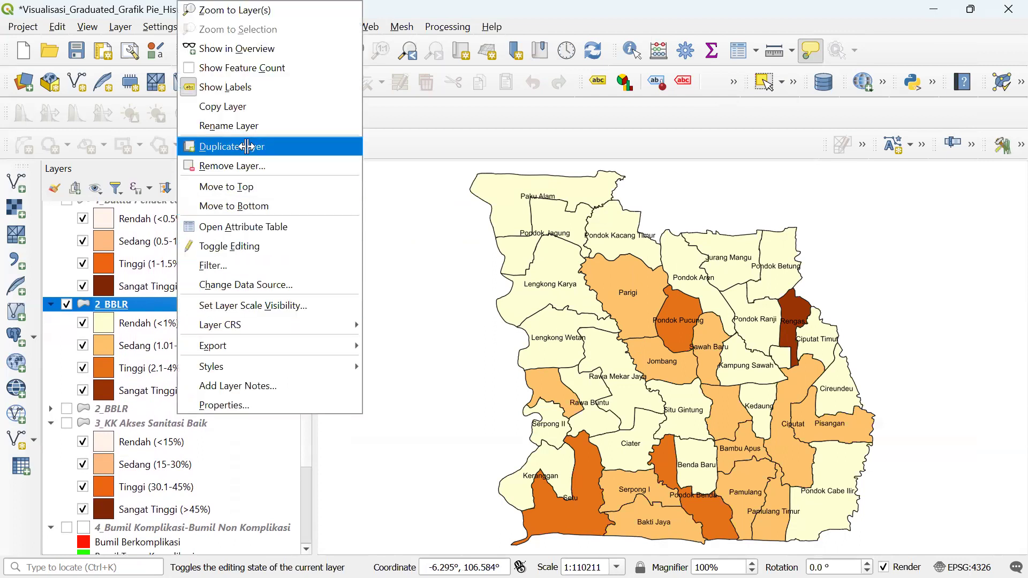
click(236, 126)
click(134, 304)
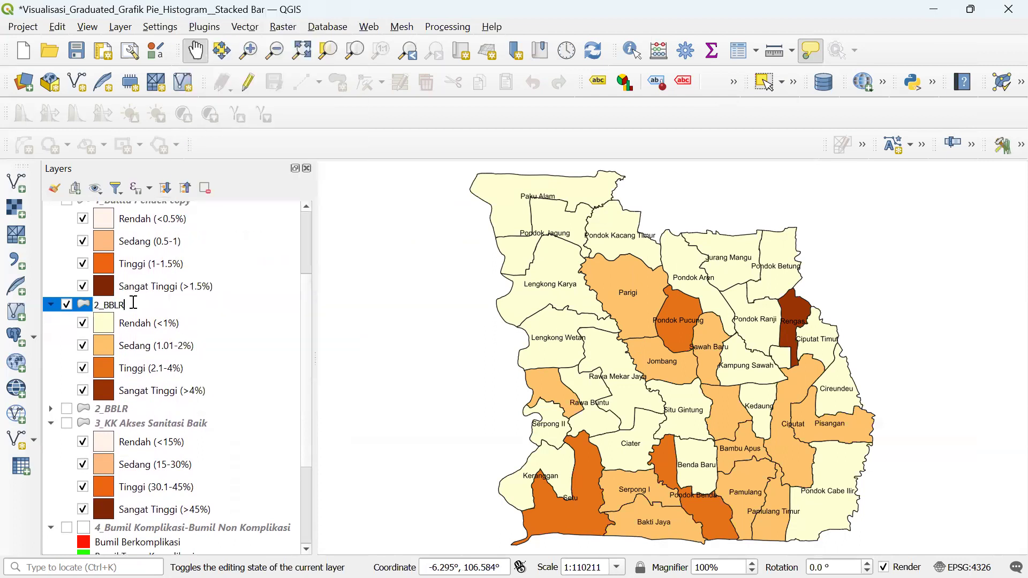
text(-1)
click(140, 343)
- Duplicate 2_BBLR-1 to create the 2_BBLR-1 copy layer
click(145, 301)
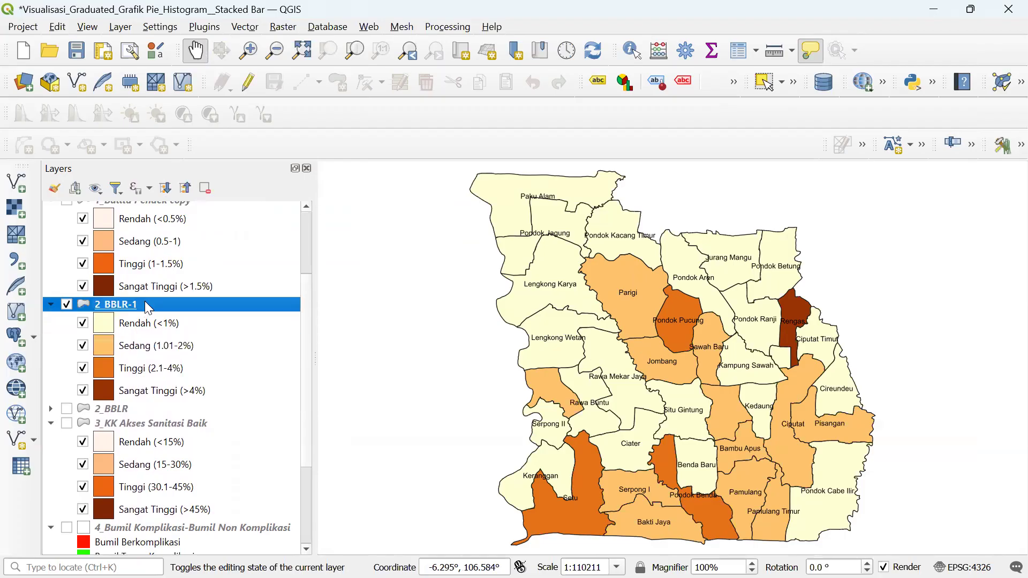
right_click(146, 303)
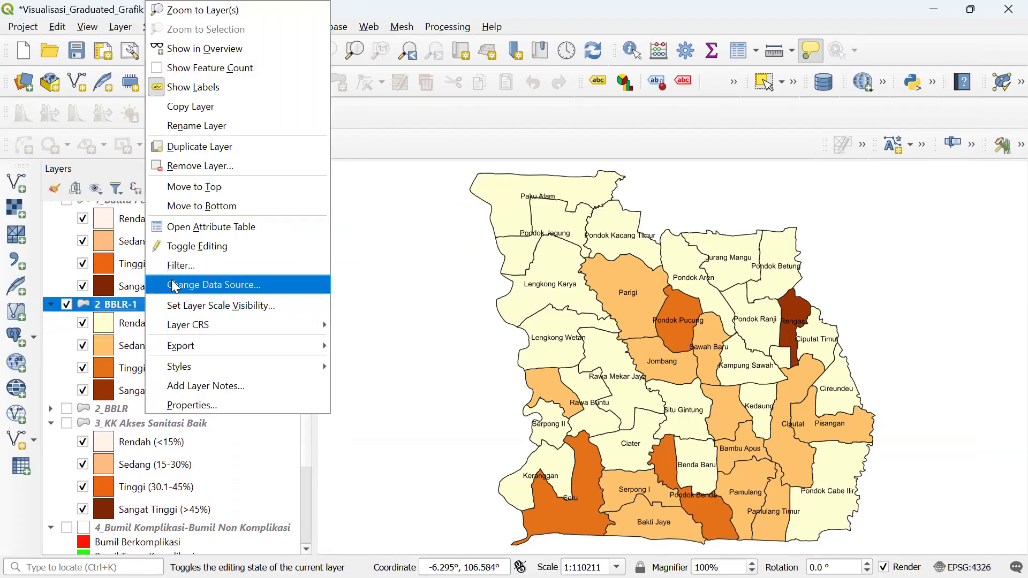
click(195, 153)
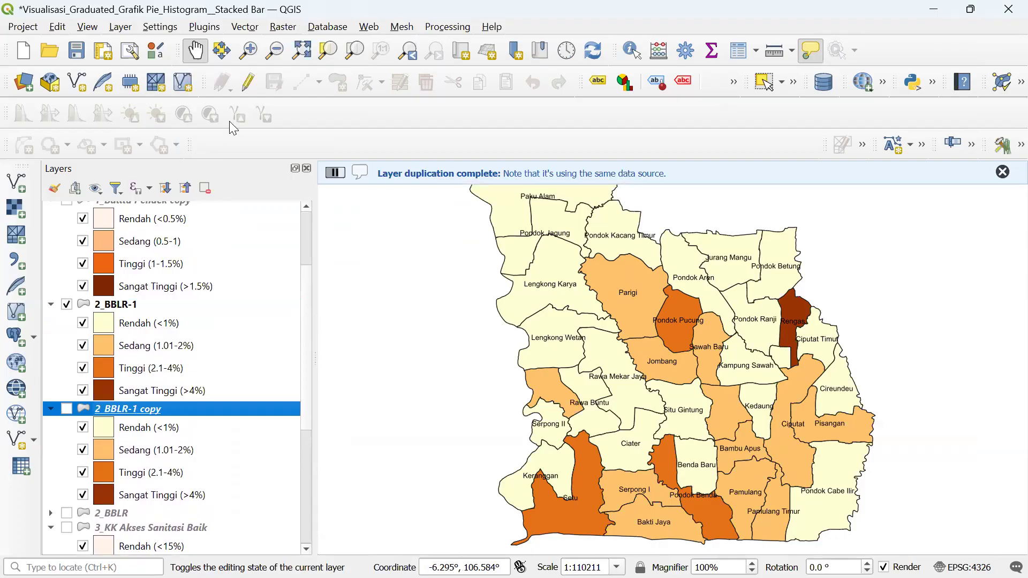
- Switch the 2_BBLR-1 copy layer from Categorized to a single yellow fill symbol and apply it
right_click(214, 411)
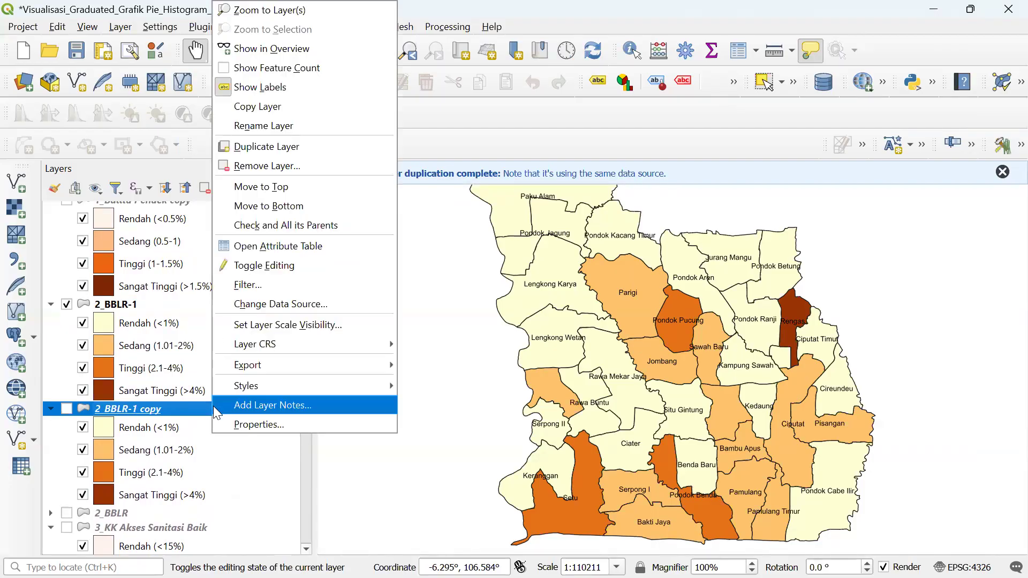
click(273, 426)
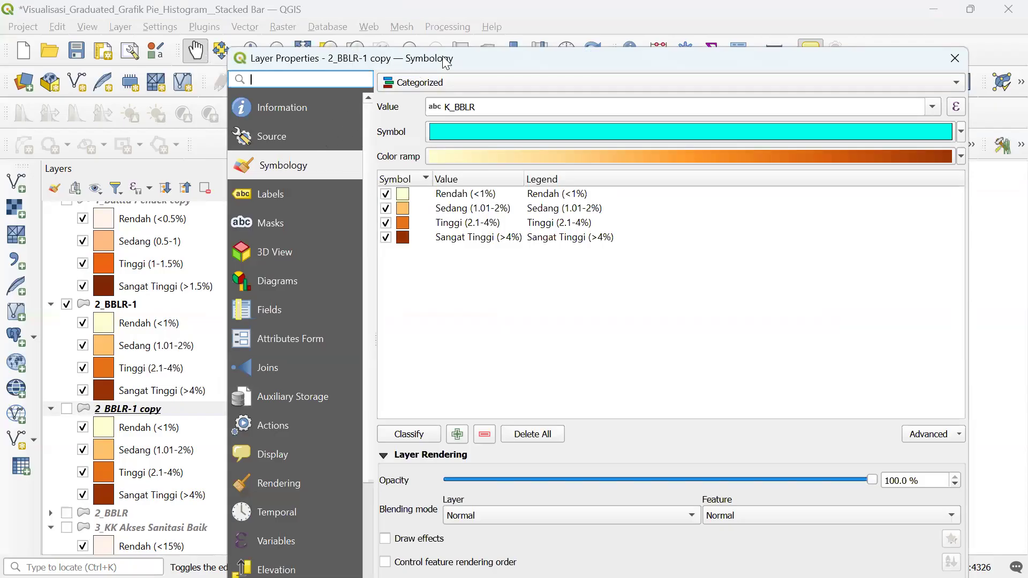
drag(442, 63, 450, 18)
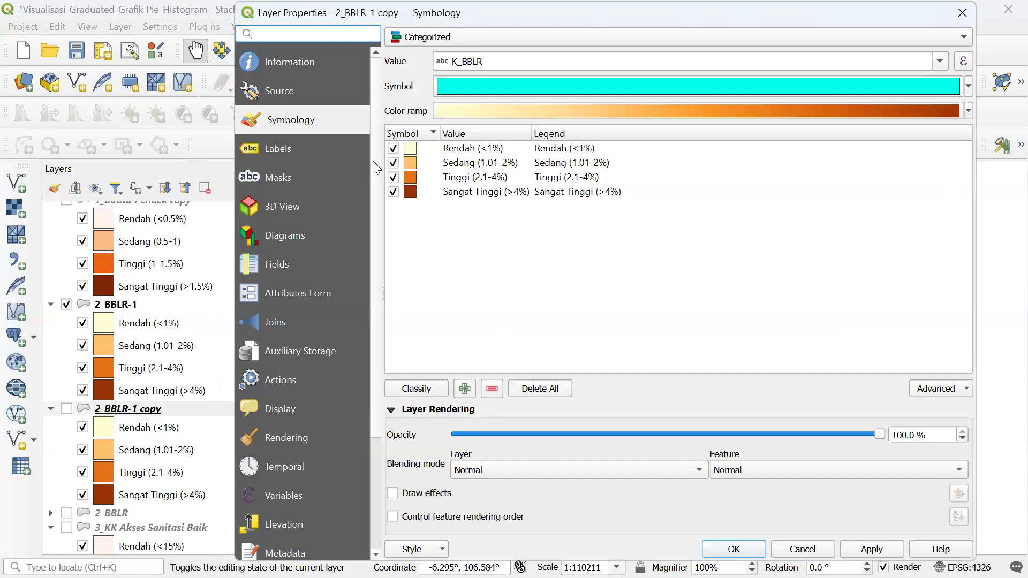
click(455, 36)
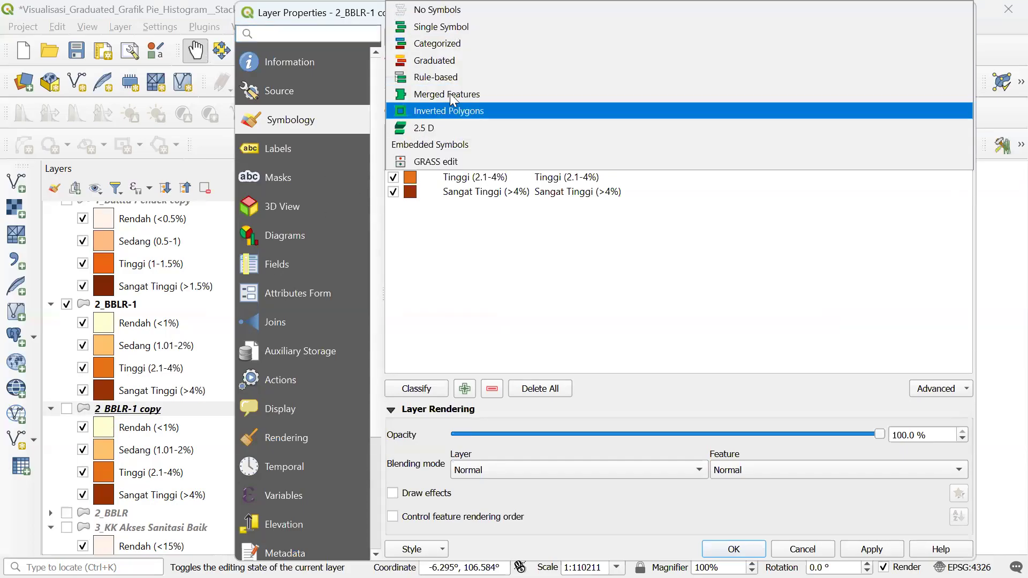
click(470, 28)
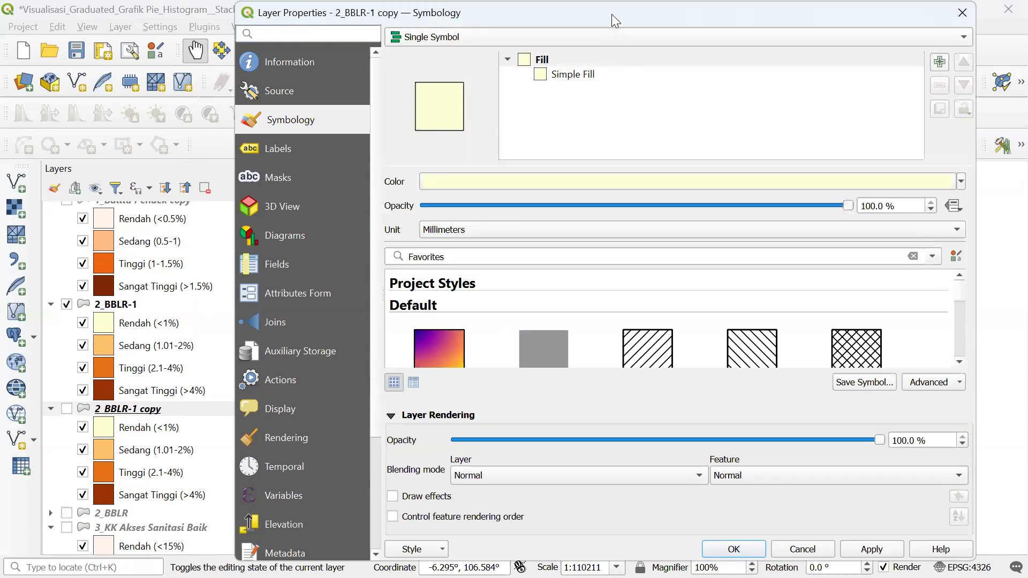
drag(612, 14, 233, 27)
click(494, 562)
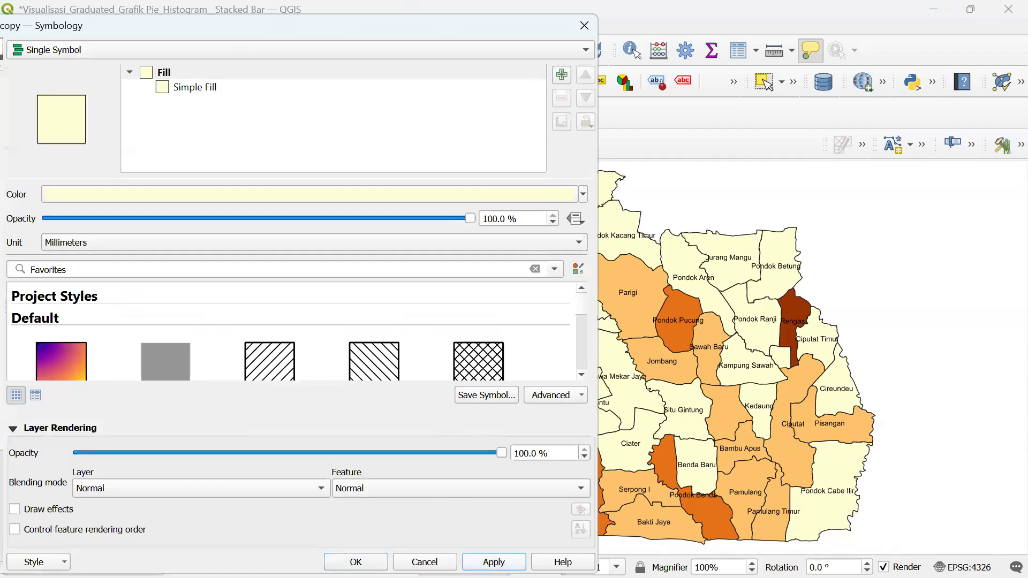
- Close the properties, show 2_BBLR-1 copy and hide 2_BBLR-1 on the map
click(585, 24)
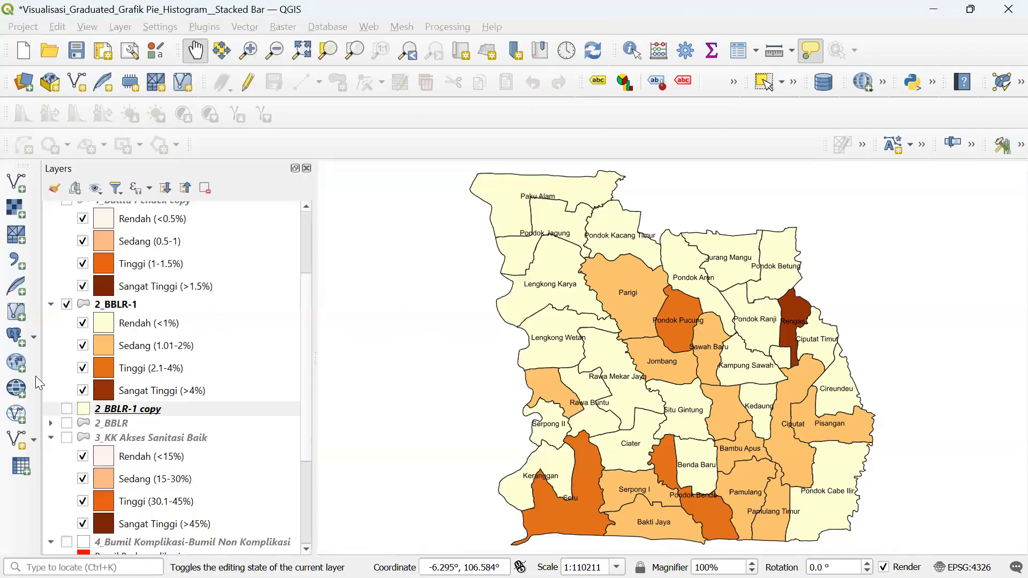
click(65, 410)
click(66, 304)
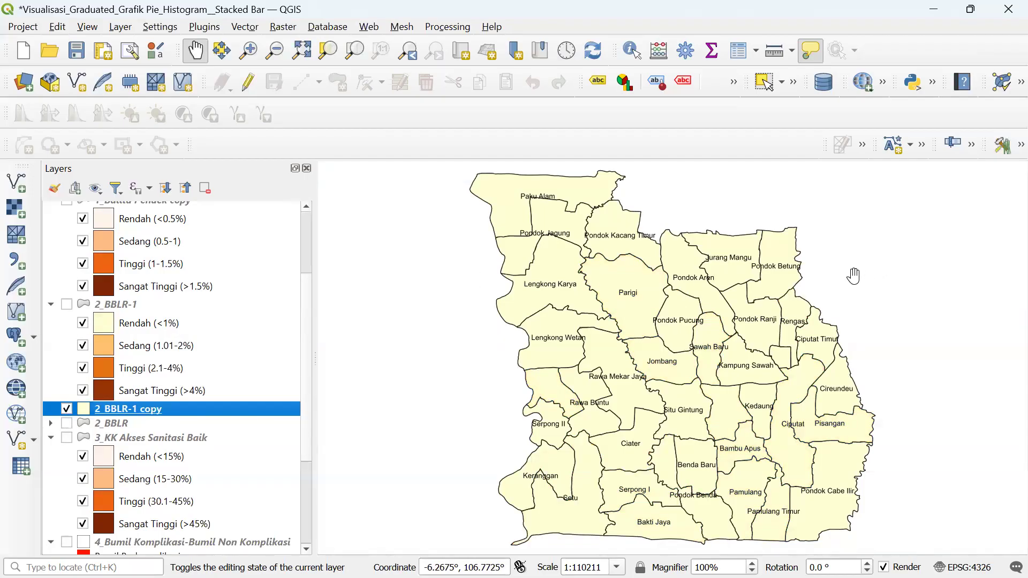
- In the 2_BBLR-1 copy layer's properties, set the diagram type to Pie Chart
right_click(271, 409)
click(290, 410)
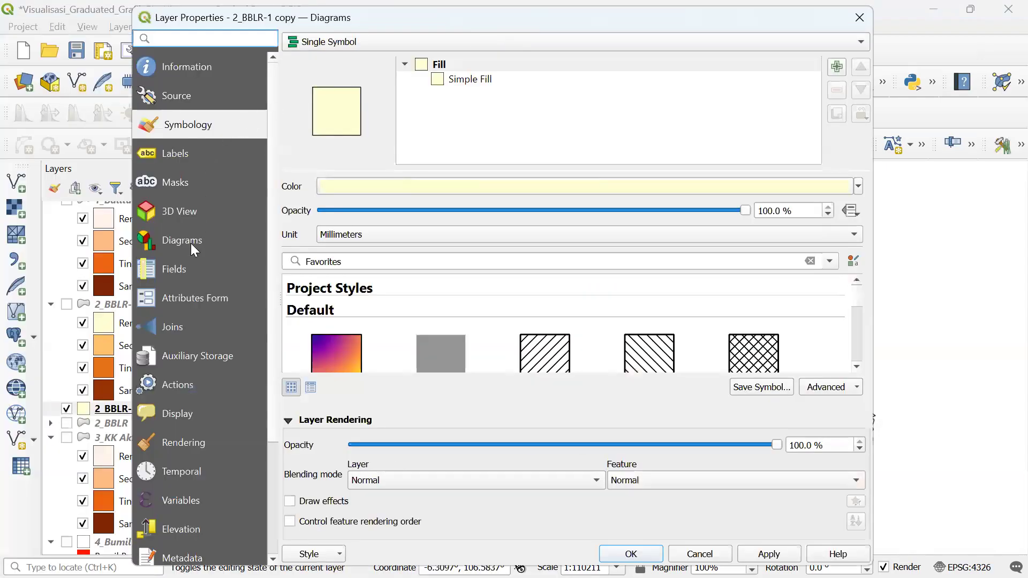
click(193, 249)
click(362, 39)
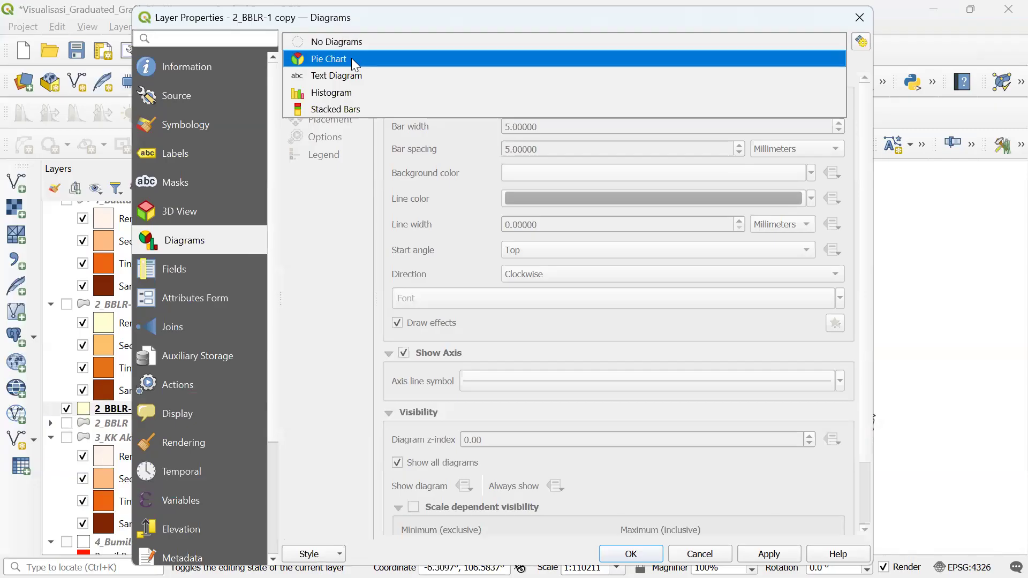
click(353, 60)
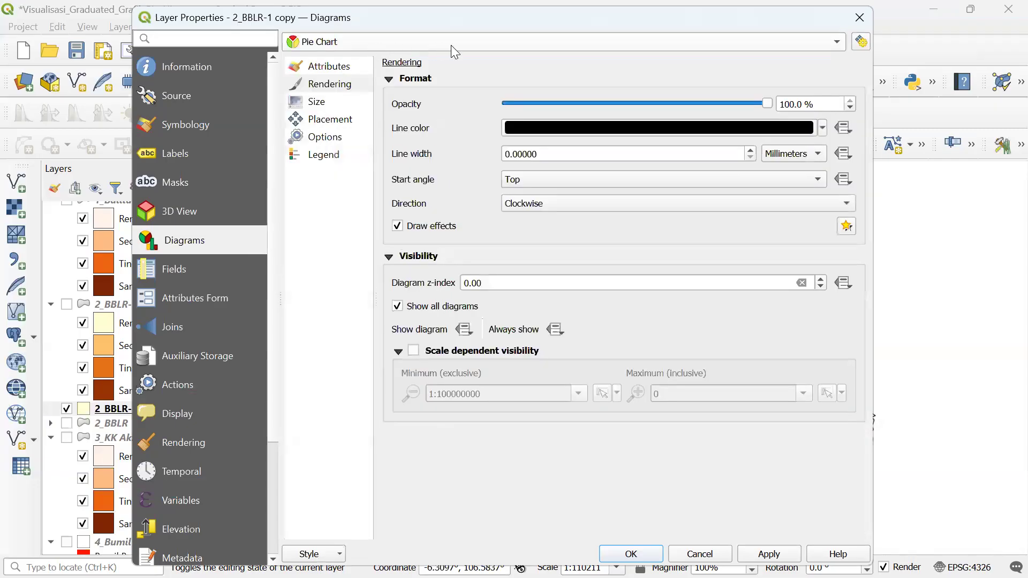
click(337, 60)
- Replace the empty assigned attribute with J_PUS_KB and J_PUS_TKB
click(737, 117)
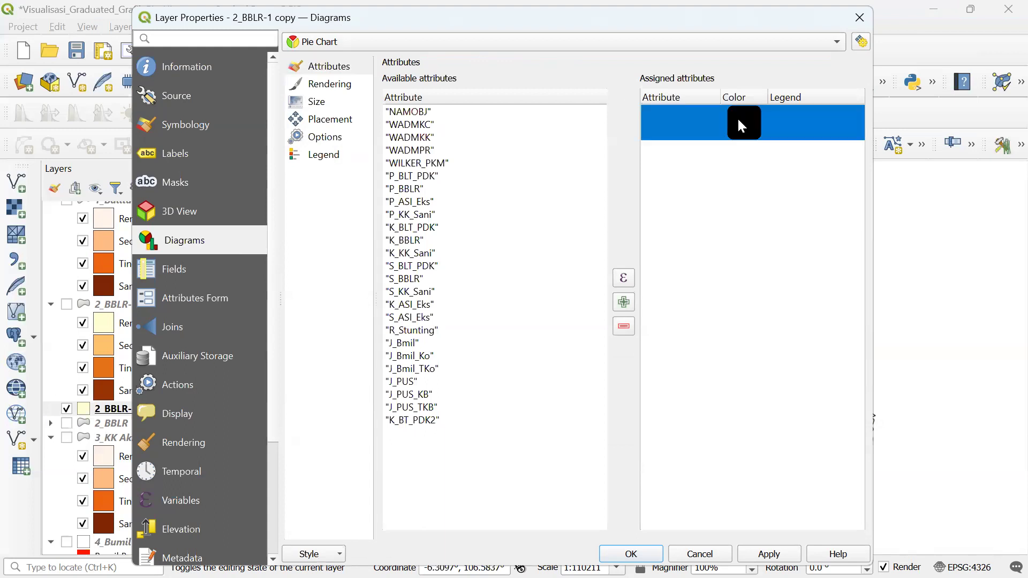
click(623, 327)
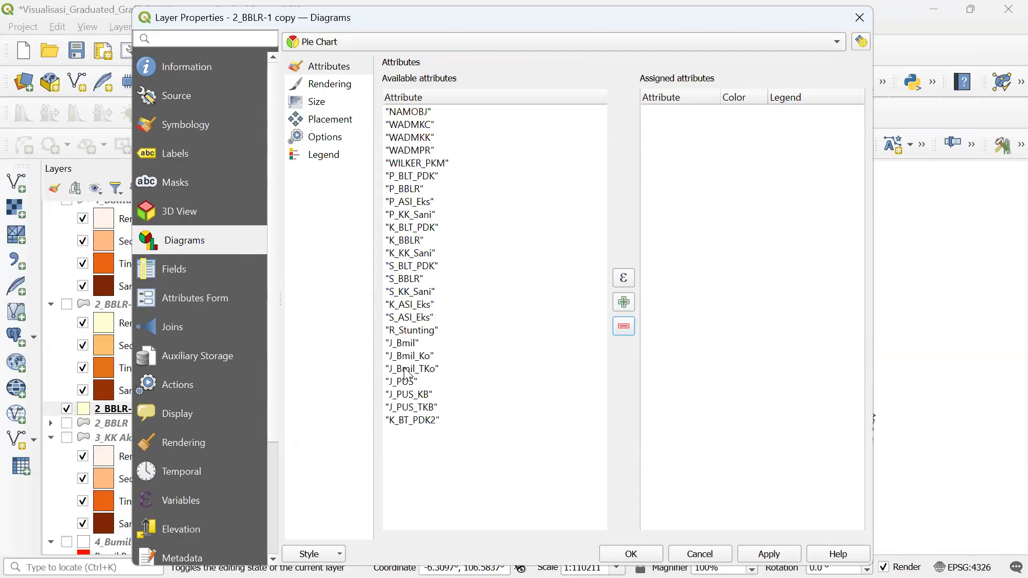
click(415, 382)
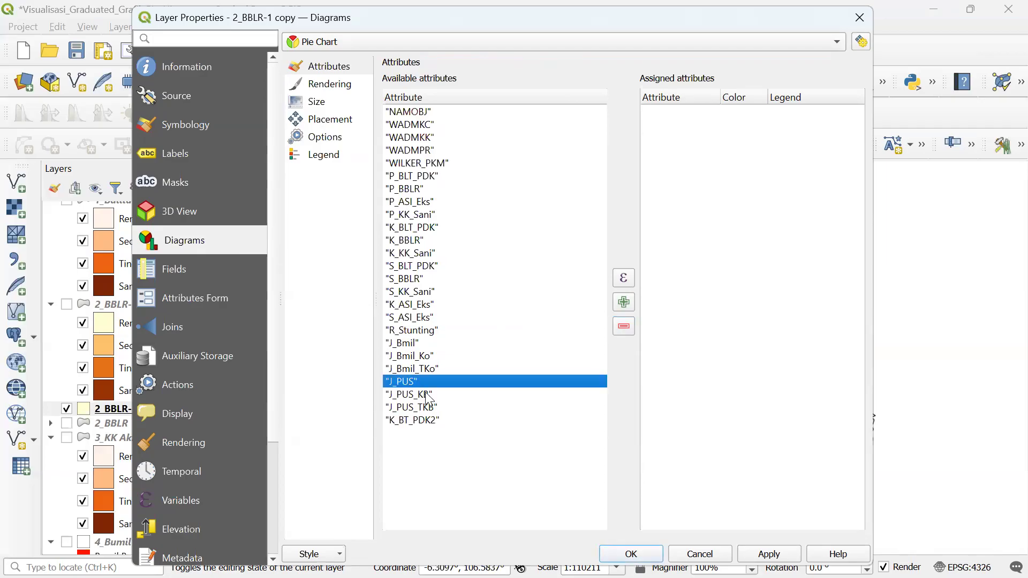
click(426, 395)
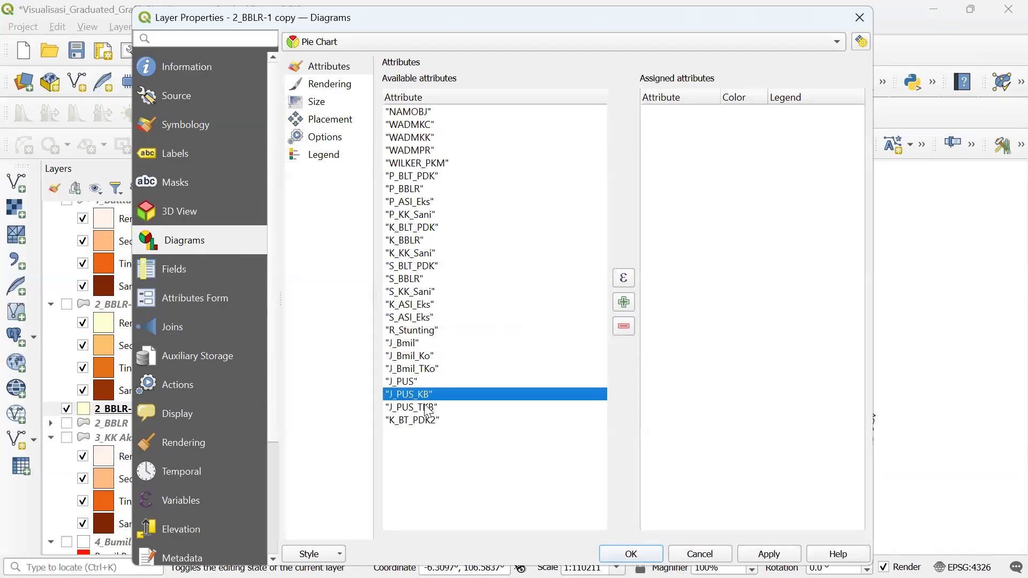
ctrl+click(426, 408)
click(624, 302)
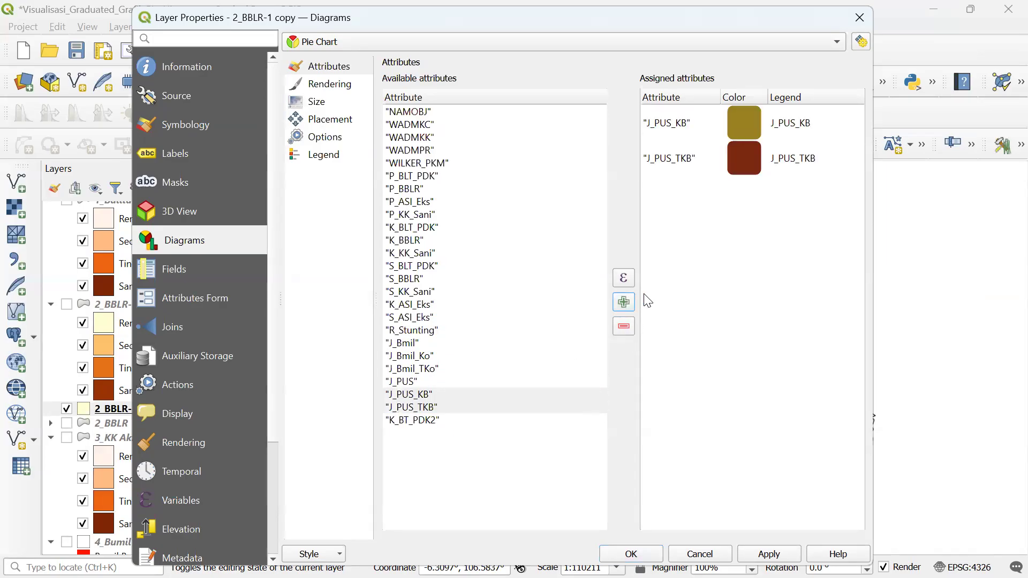
- Colour the J_PUS_KB slice bright green and the J_PUS_TKB slice bright red
double_click(741, 124)
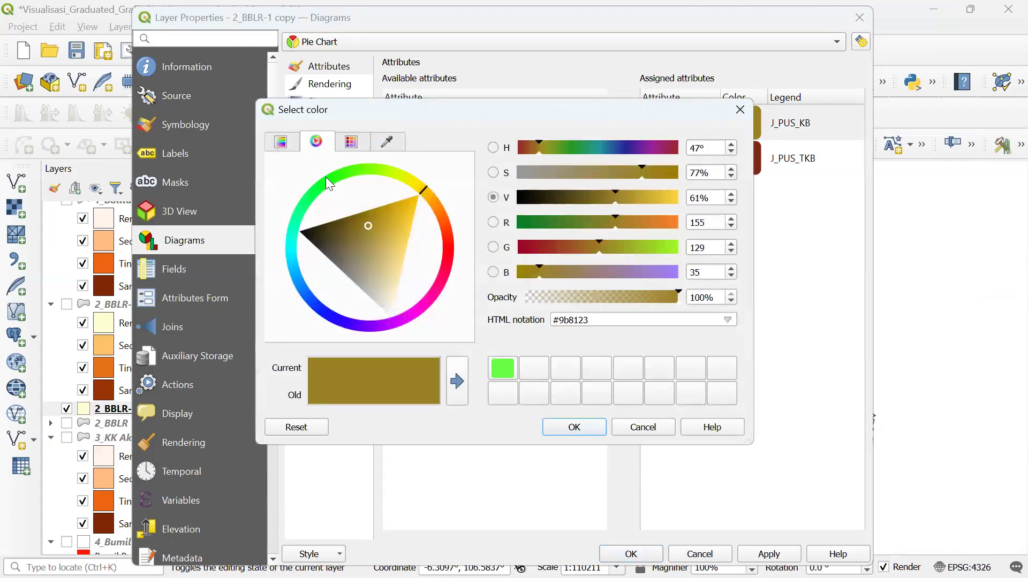
click(323, 182)
drag(343, 230, 330, 164)
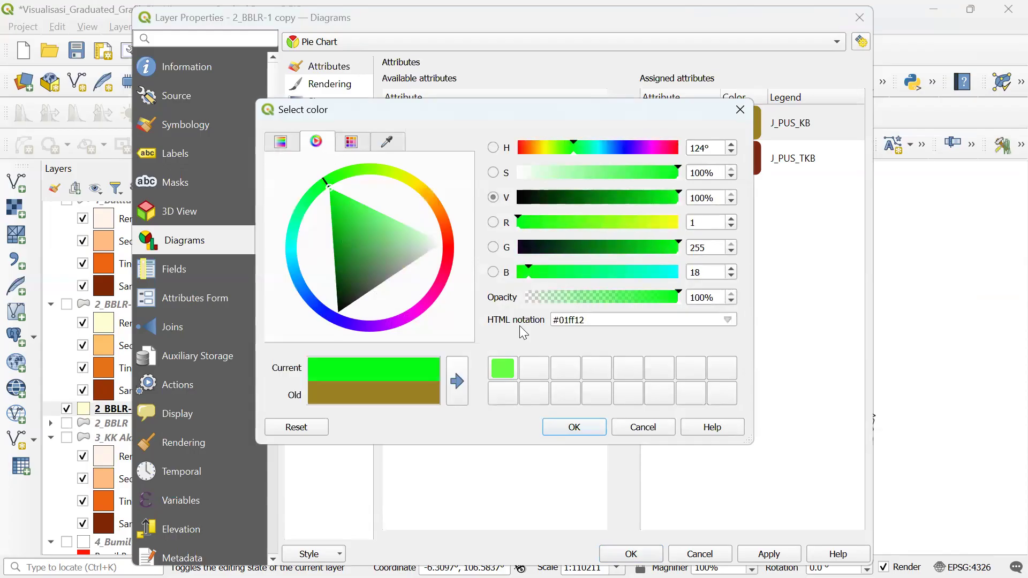
click(567, 429)
double_click(736, 158)
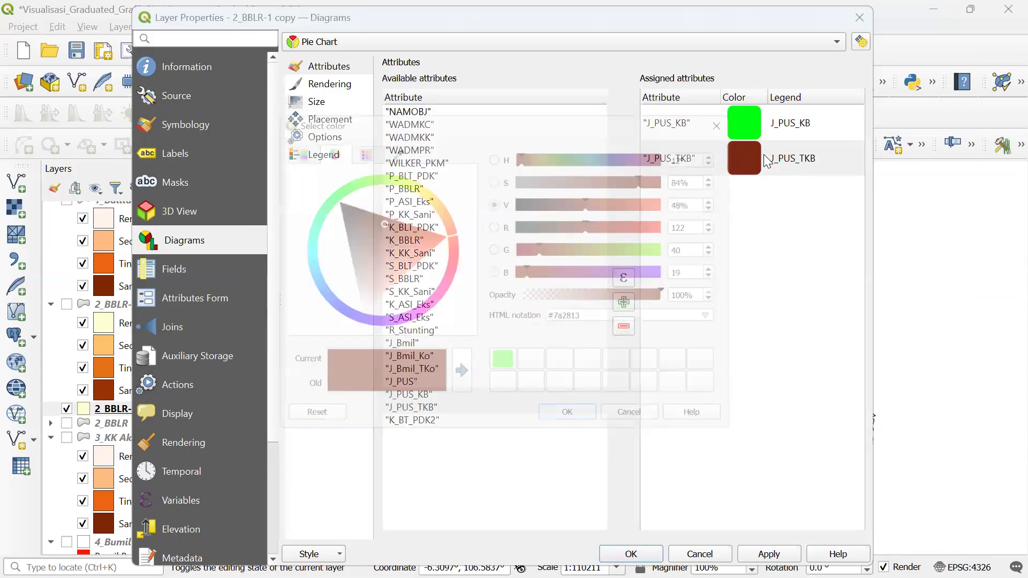
click(451, 245)
drag(377, 221, 484, 265)
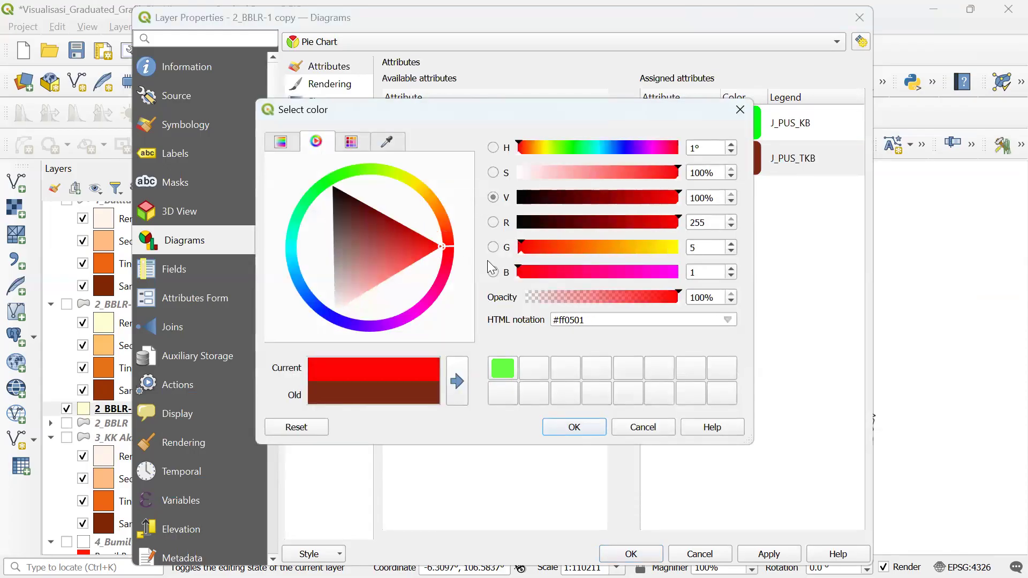
click(590, 426)
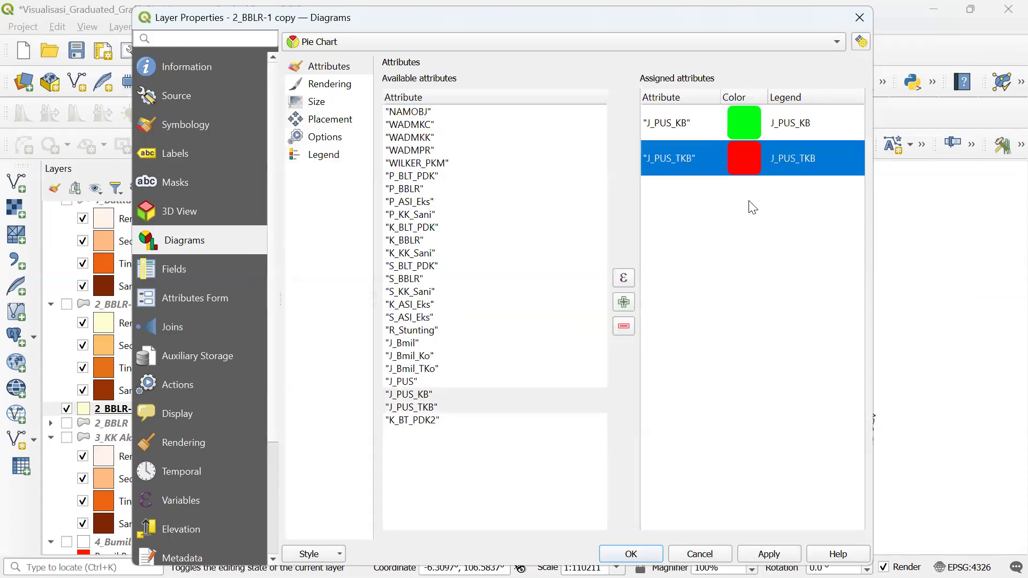
double_click(795, 114)
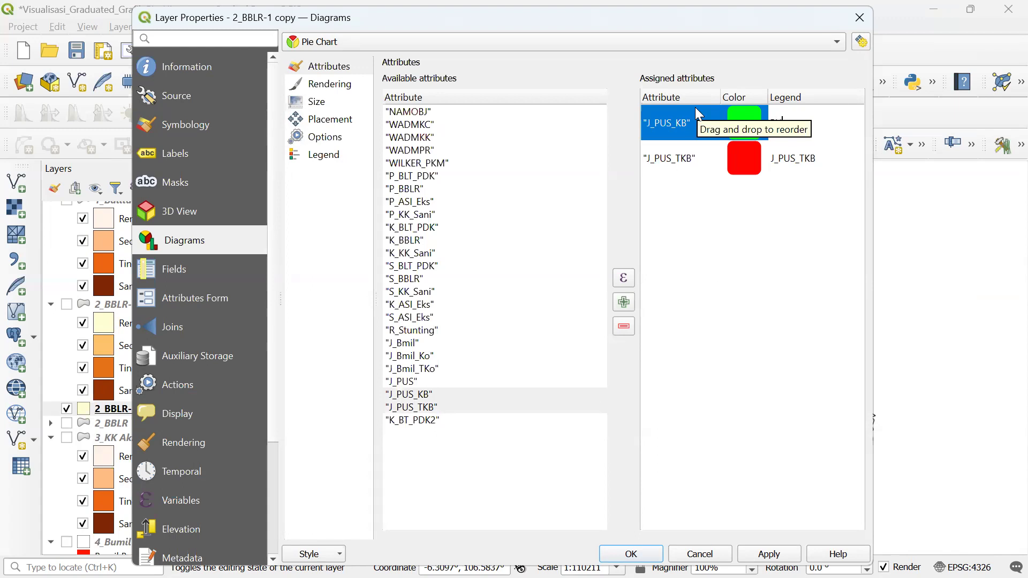
- Rename the legend entries to 'PUS dengan KB' for J_PUS_KB and 'PUS tanpa KB' for J_PUS_TKB
text(PUS dengan K)
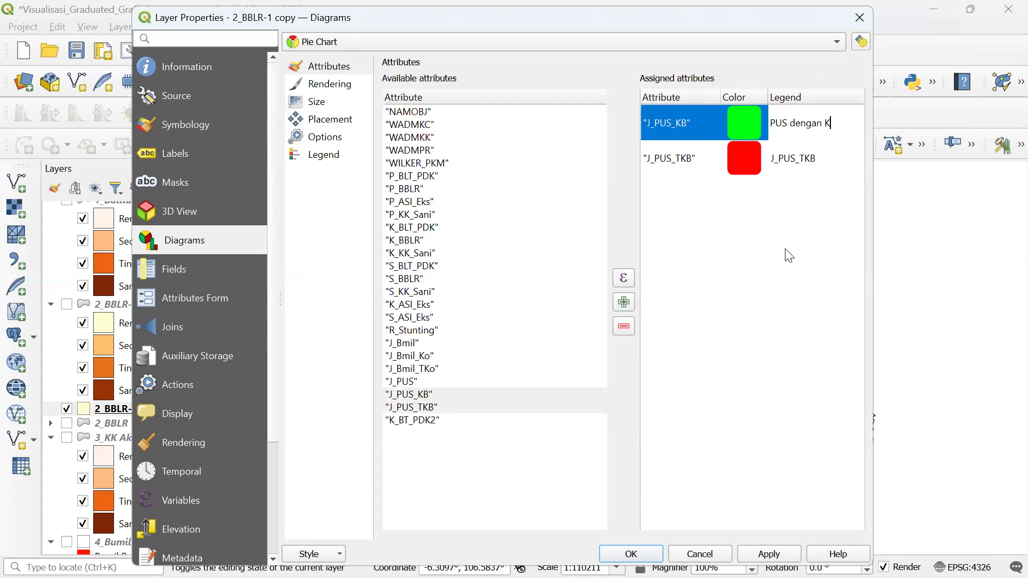
text(B)
click(793, 163)
double_click(794, 163)
text(PUS t)
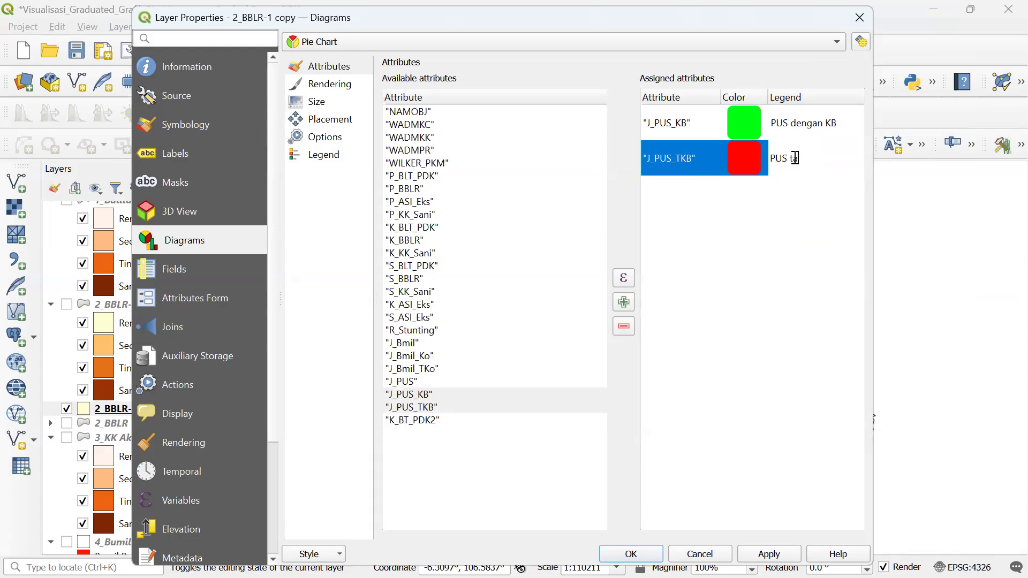
text(anpa KB)
click(767, 289)
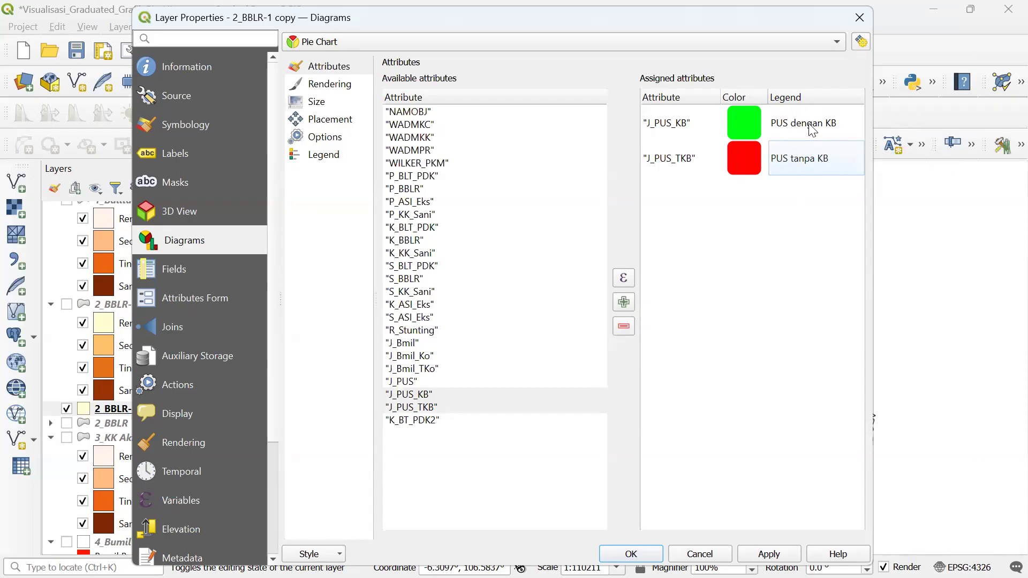
- Check the J_PUS_KB and J_PUS_TKB entries, then bring up the diagram Rendering settings
click(673, 133)
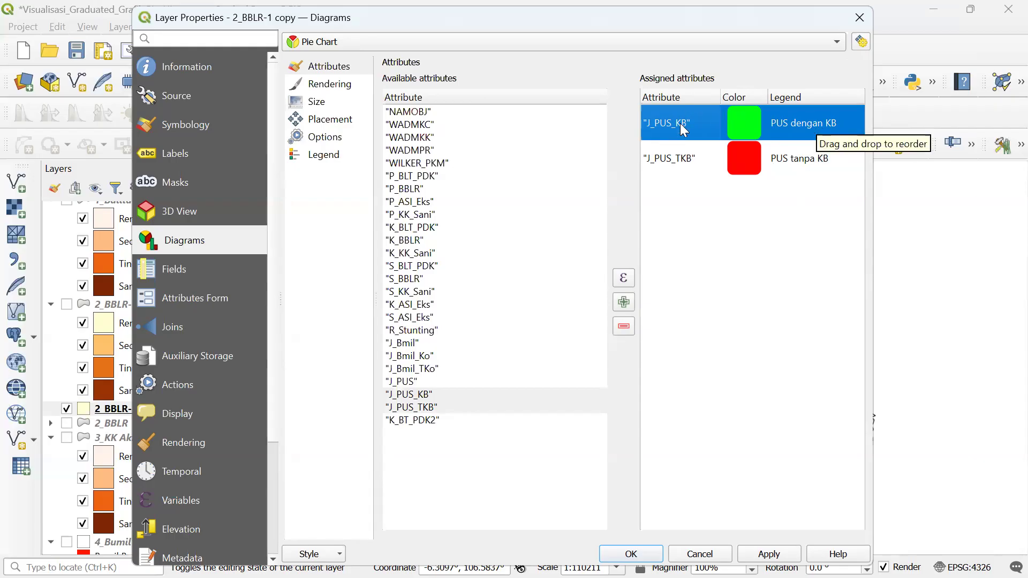
click(810, 236)
click(809, 167)
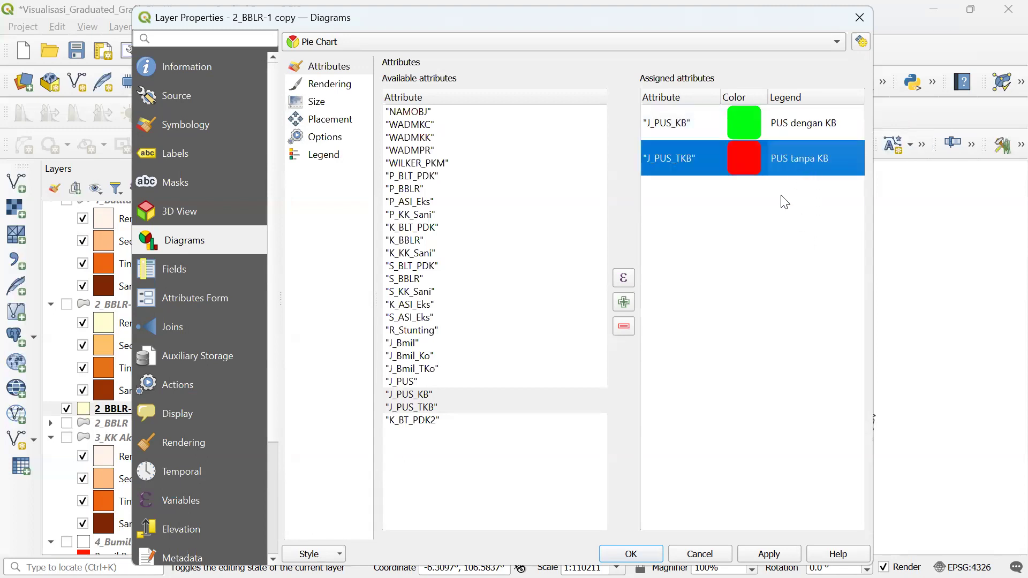
click(327, 87)
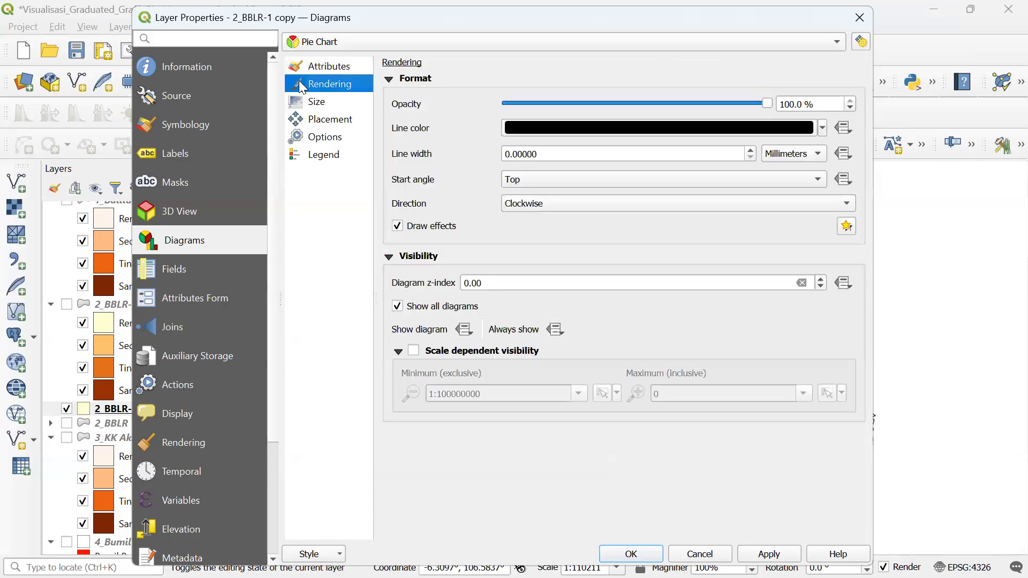
- Scale the pie size by J_PUS_TKB, find its maximum (3986), and apply
click(319, 103)
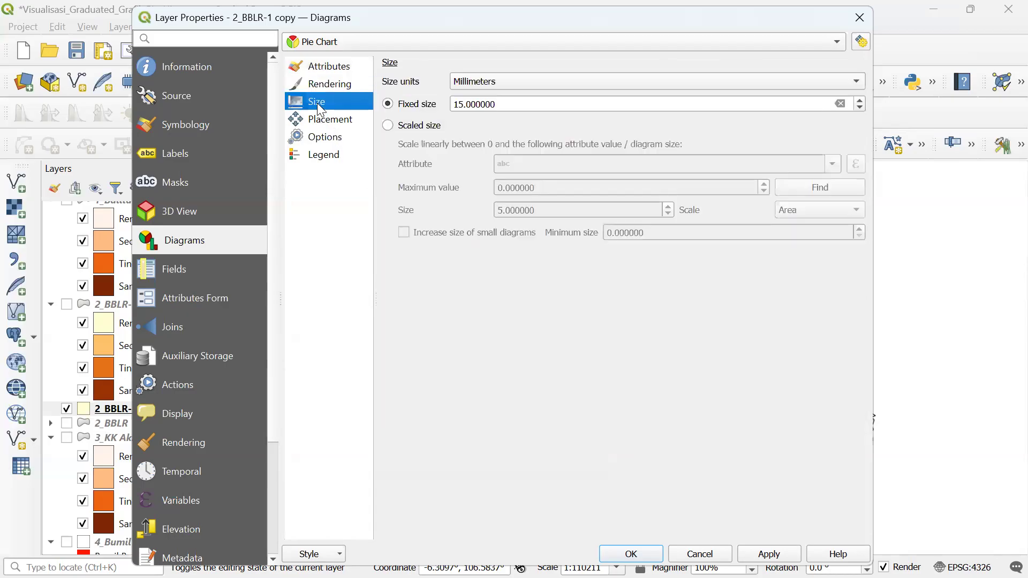
click(388, 124)
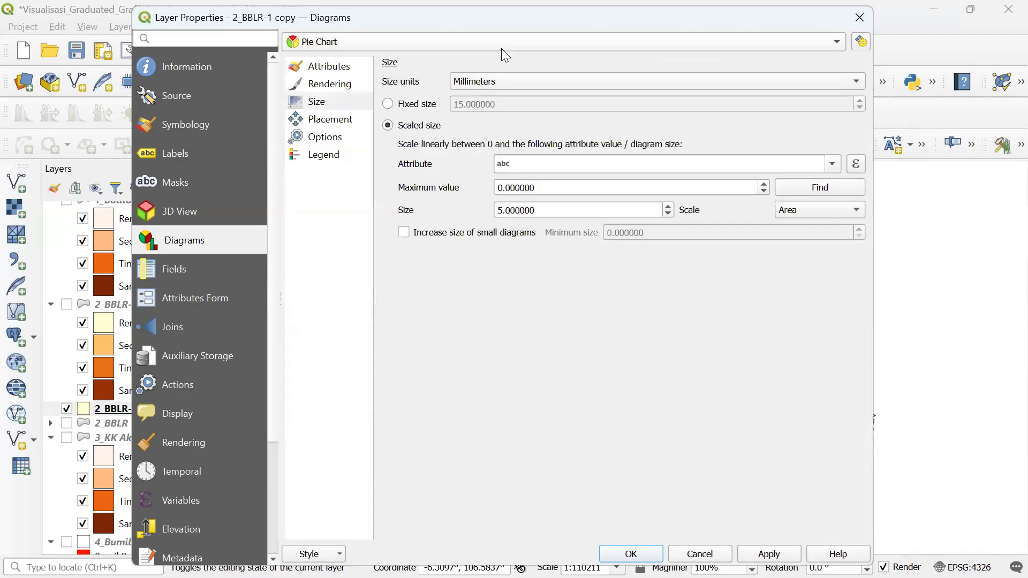
drag(492, 20, 365, 25)
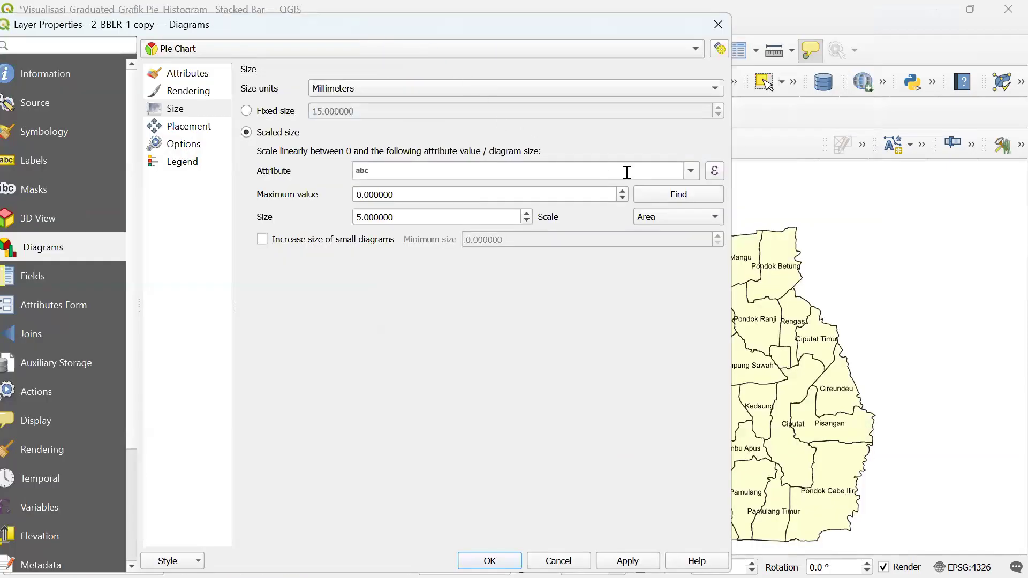
click(690, 173)
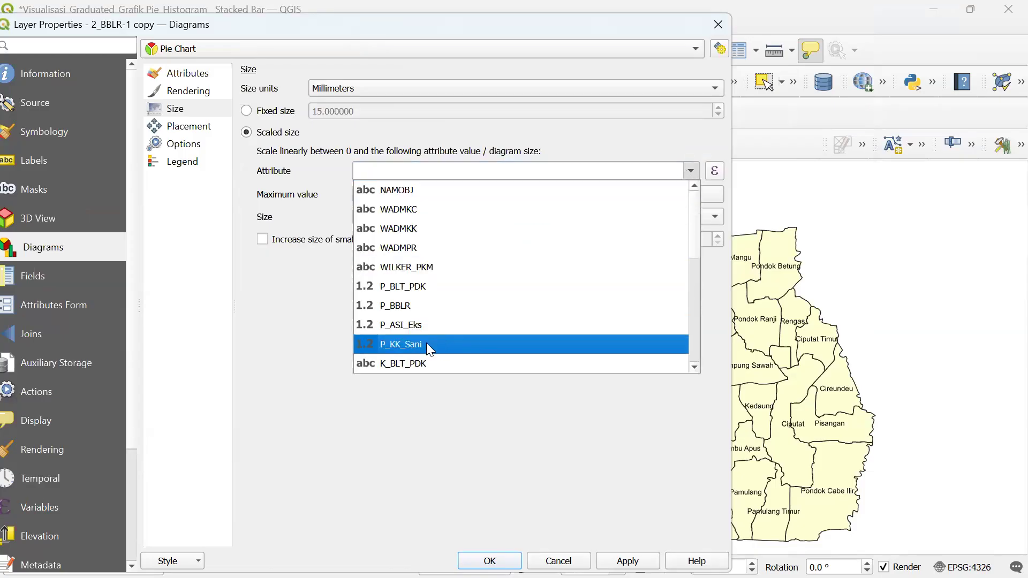
scroll(432, 343, down, 5)
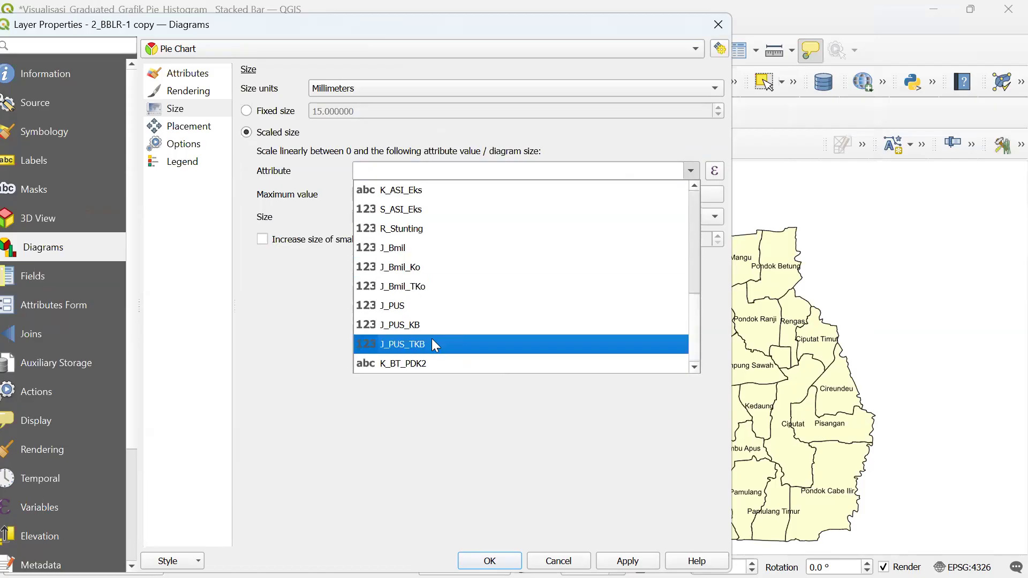
click(426, 343)
click(687, 193)
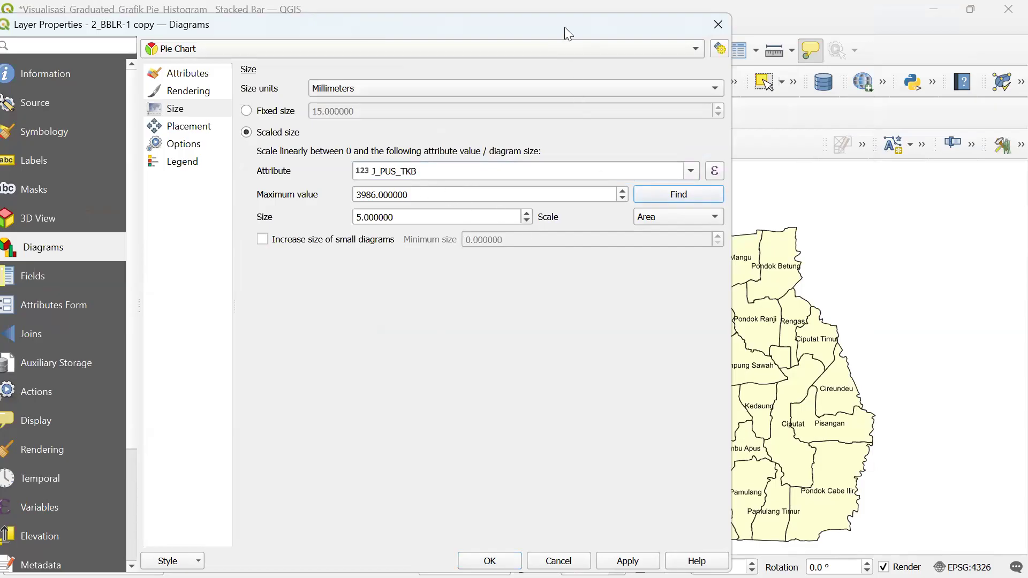
drag(565, 26, 464, 14)
click(527, 549)
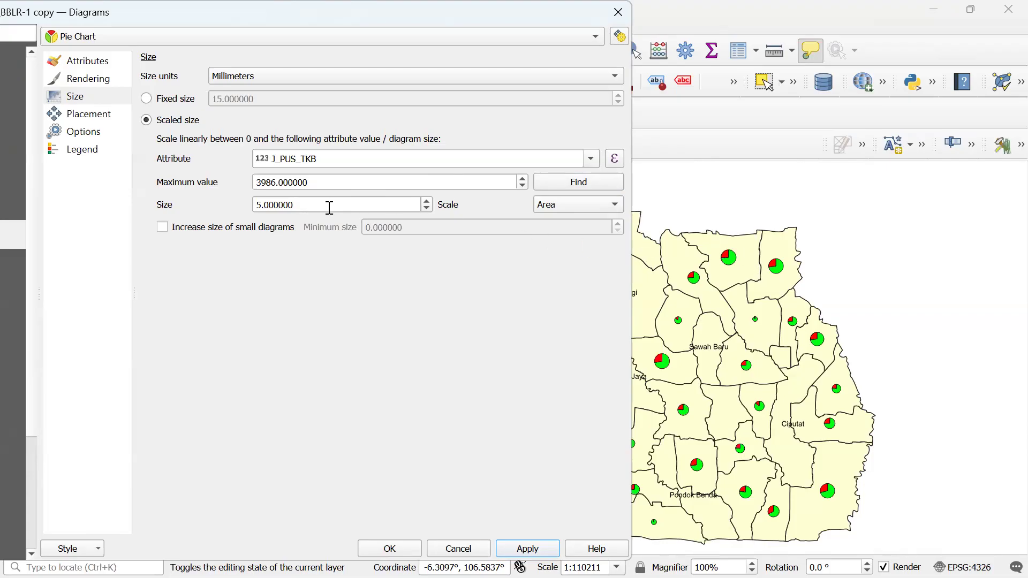
- Enlarge the scaled pie size to 10 mm and apply it to the map
drag(328, 206, 172, 202)
text(10)
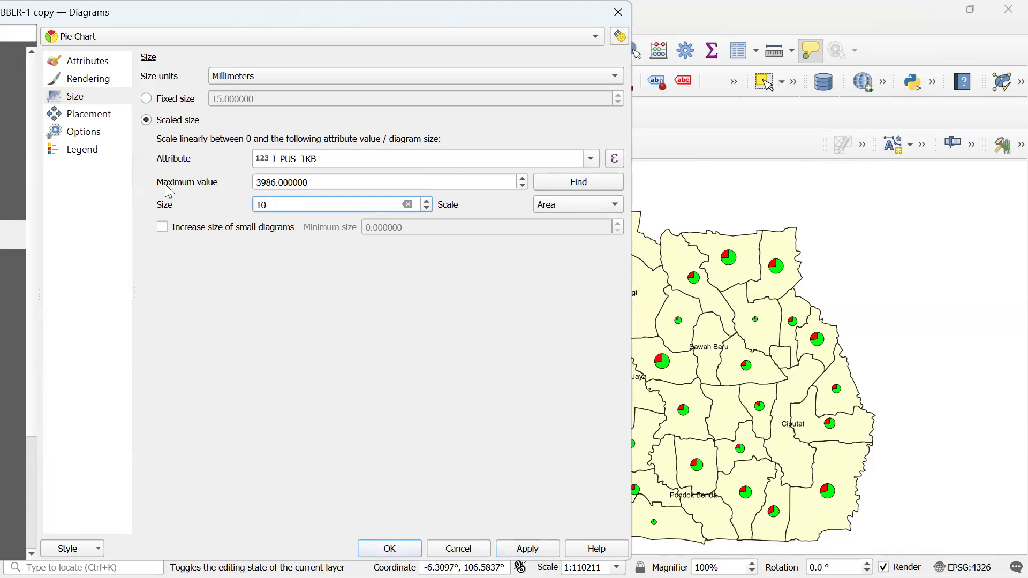
click(555, 552)
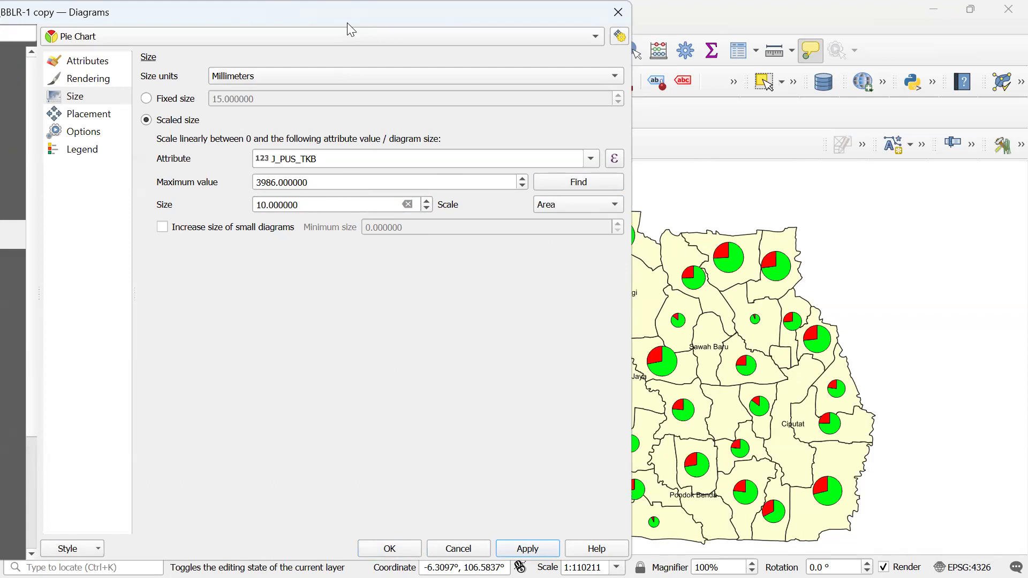
drag(347, 24, 193, 24)
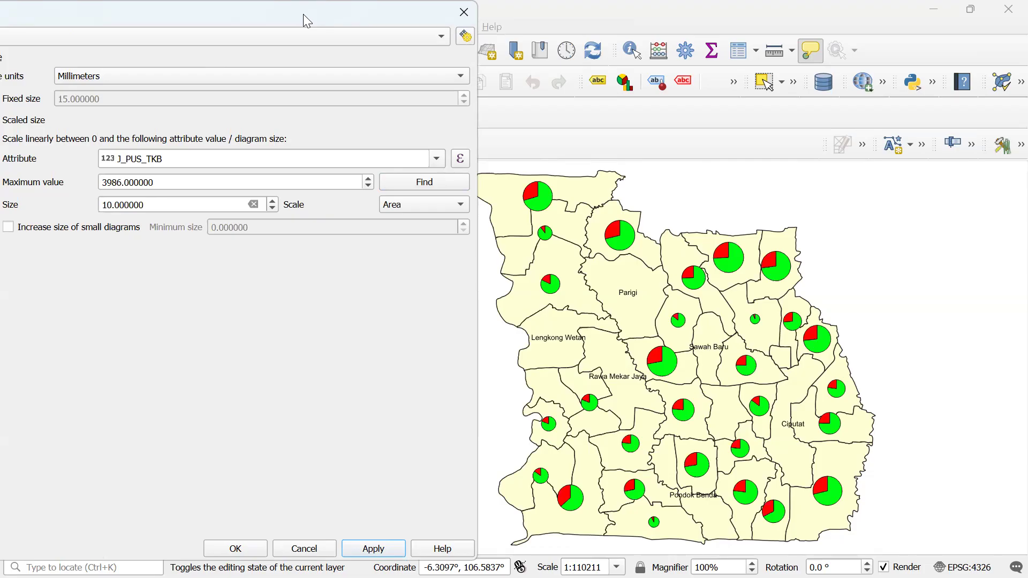
- In the label placement settings, set the vertical offset to 10 mm and apply
drag(303, 14, 604, 10)
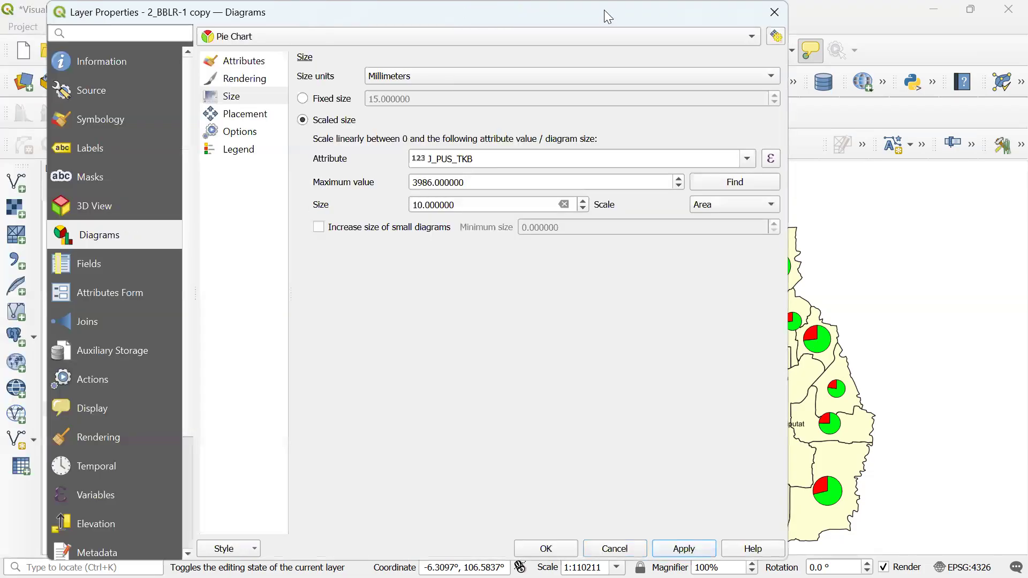
click(88, 148)
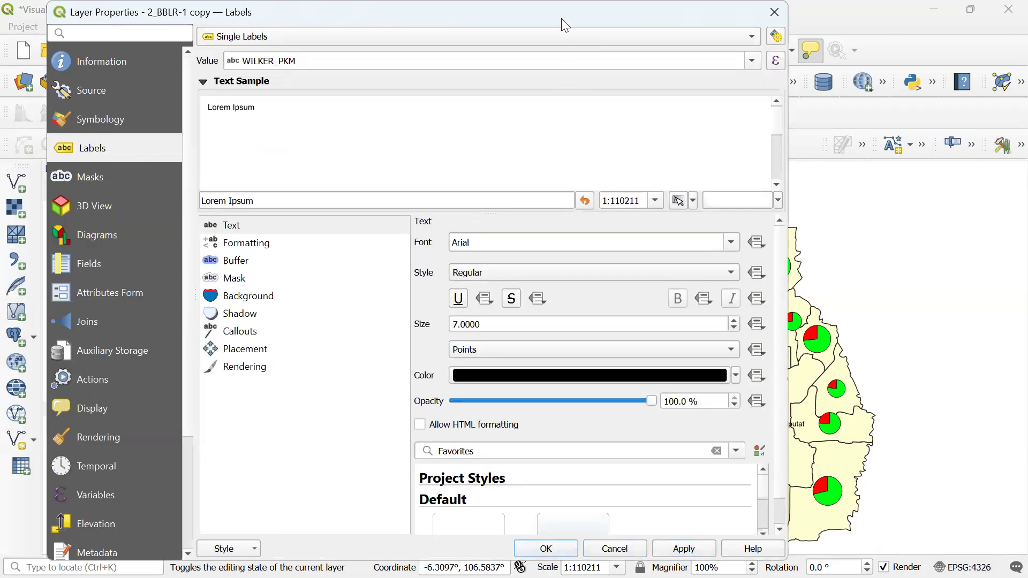
drag(562, 19, 476, 20)
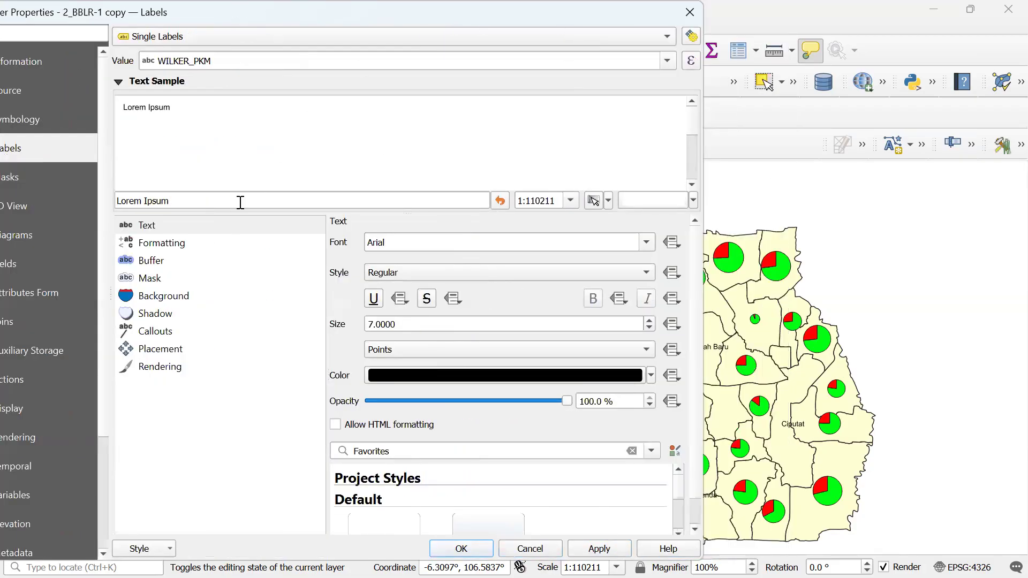
click(172, 353)
scroll(690, 352, down, 2)
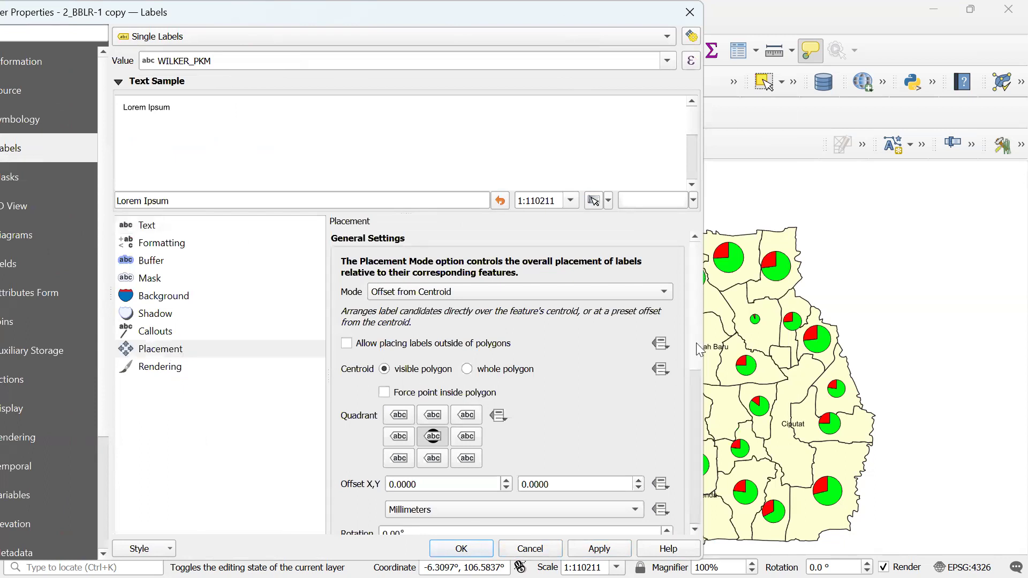
scroll(575, 312, up, 2)
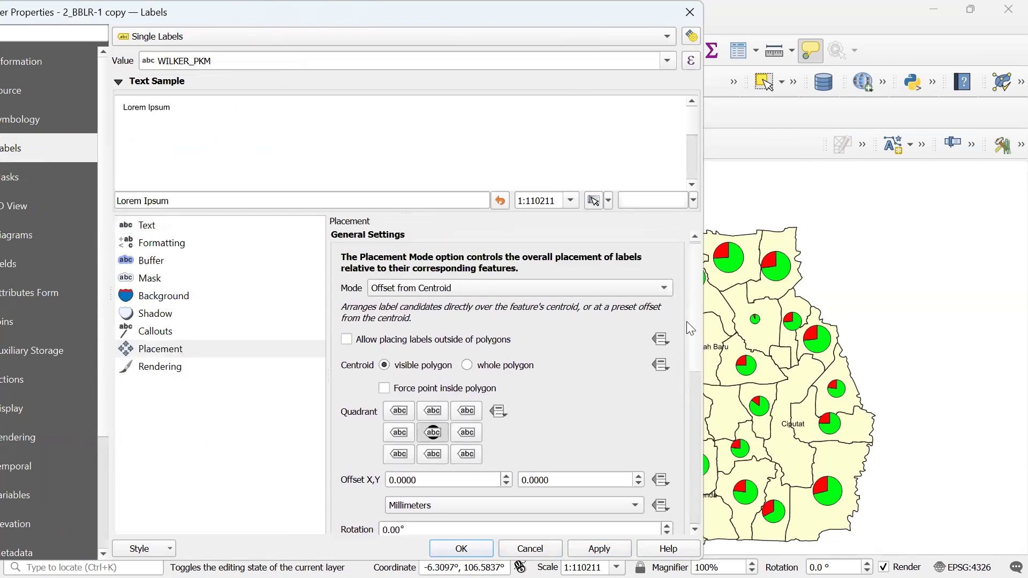
scroll(691, 324, down, 2)
double_click(558, 393)
text(10)
click(585, 549)
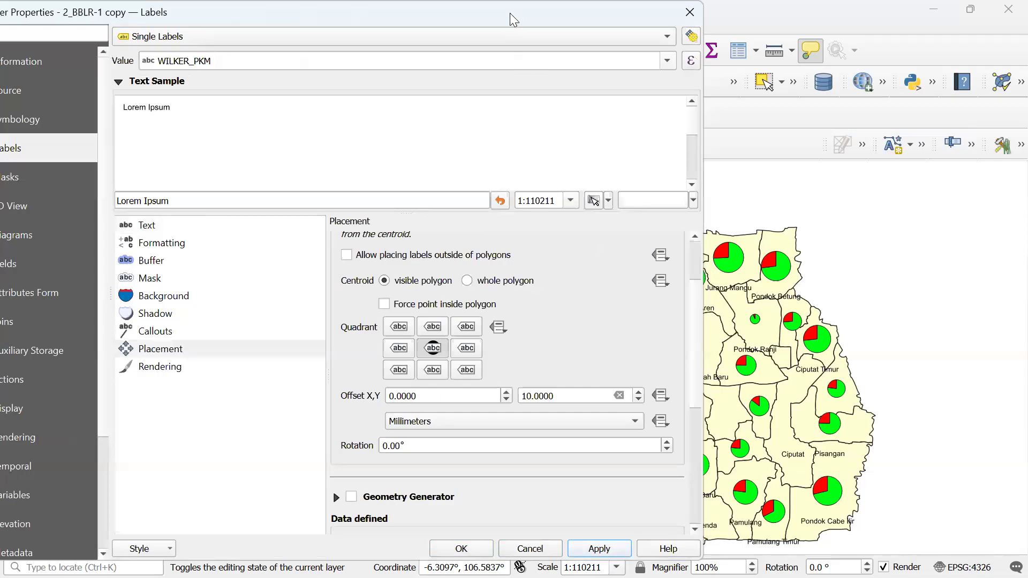
- Reduce the vertical label offset to 7 mm, then to 6 mm, applying each time
drag(510, 13, 261, 13)
double_click(328, 398)
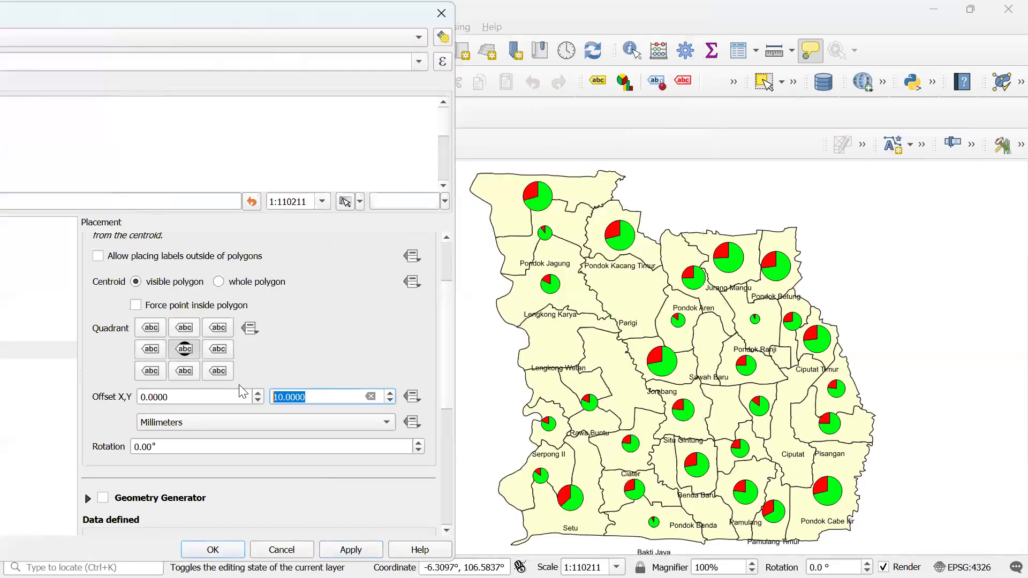
click(354, 552)
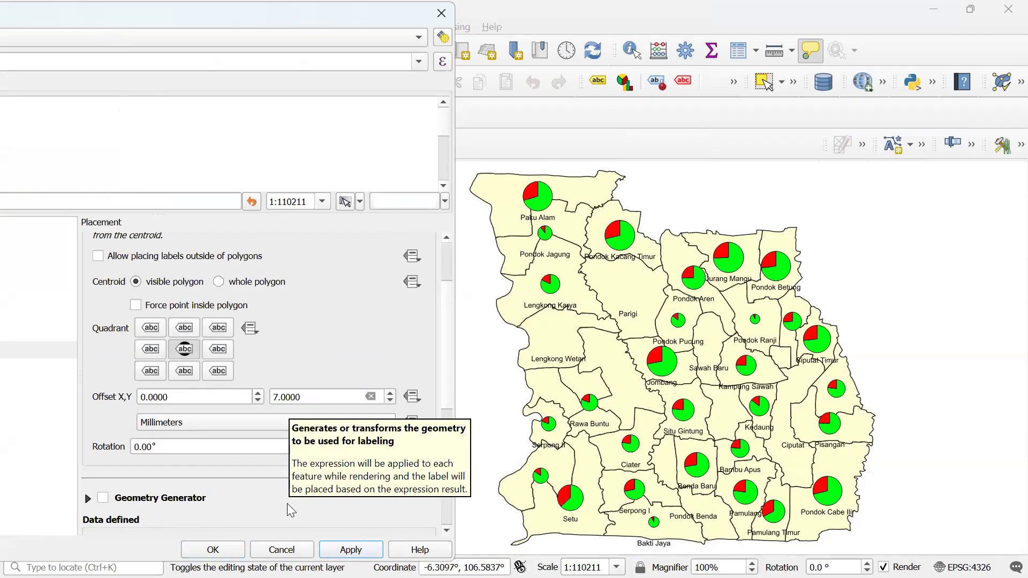
drag(298, 397, 269, 393)
text(6)
click(357, 550)
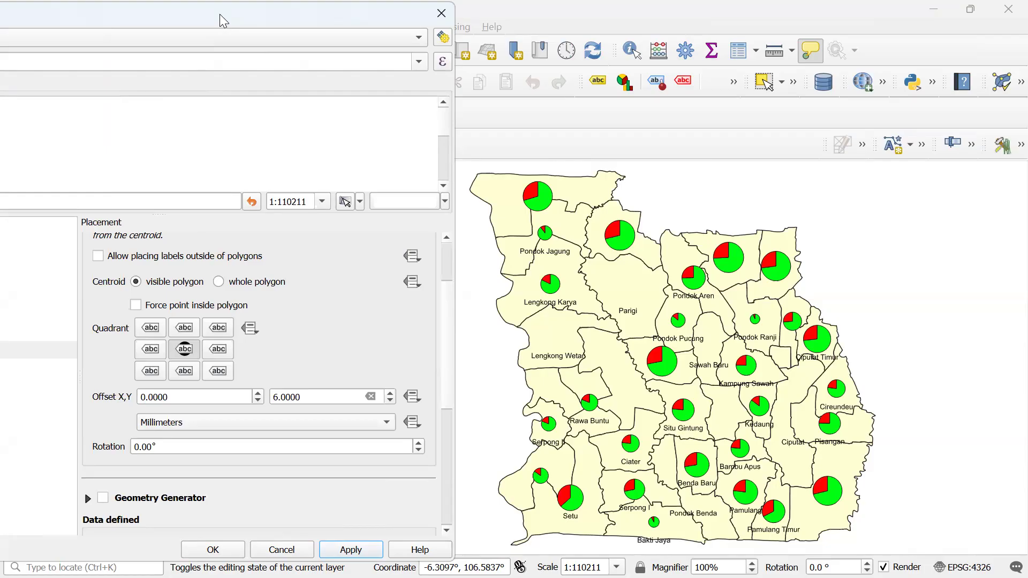
drag(224, 21, 610, 30)
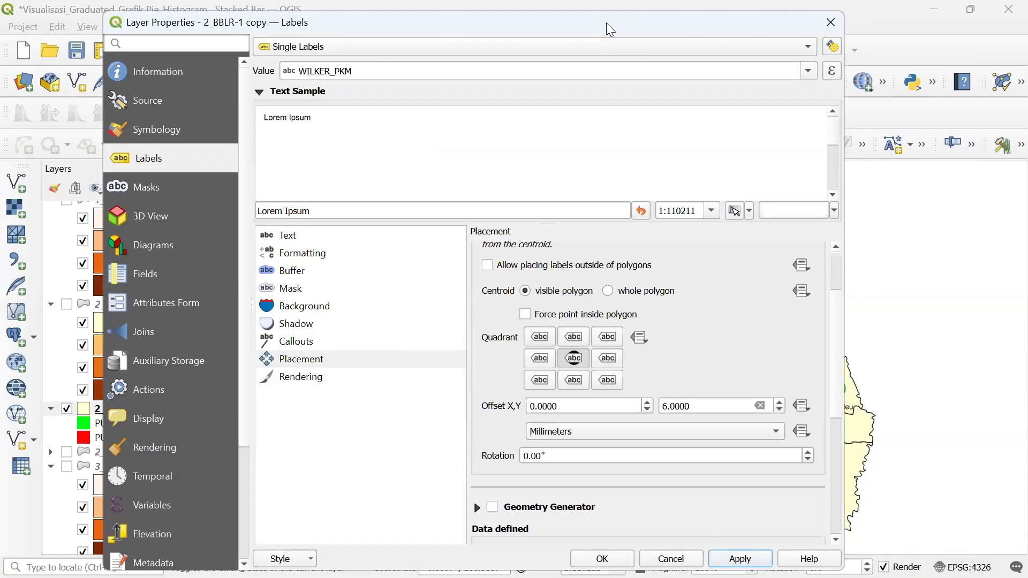
- Leave QGIS for the PowerPoint deck and show slide 2, SYARAT PETA
key(super)
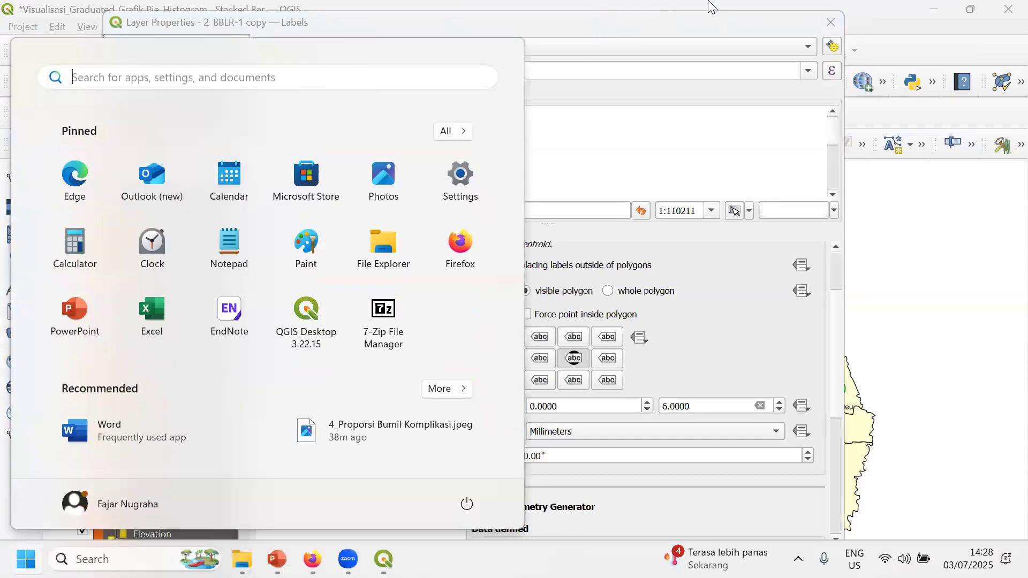
key(super)
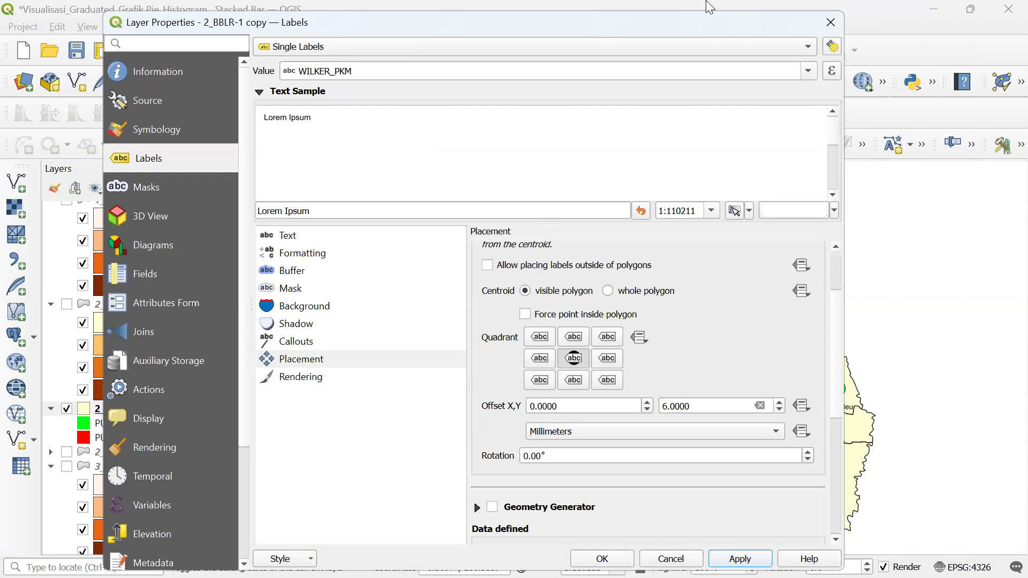
key(super)
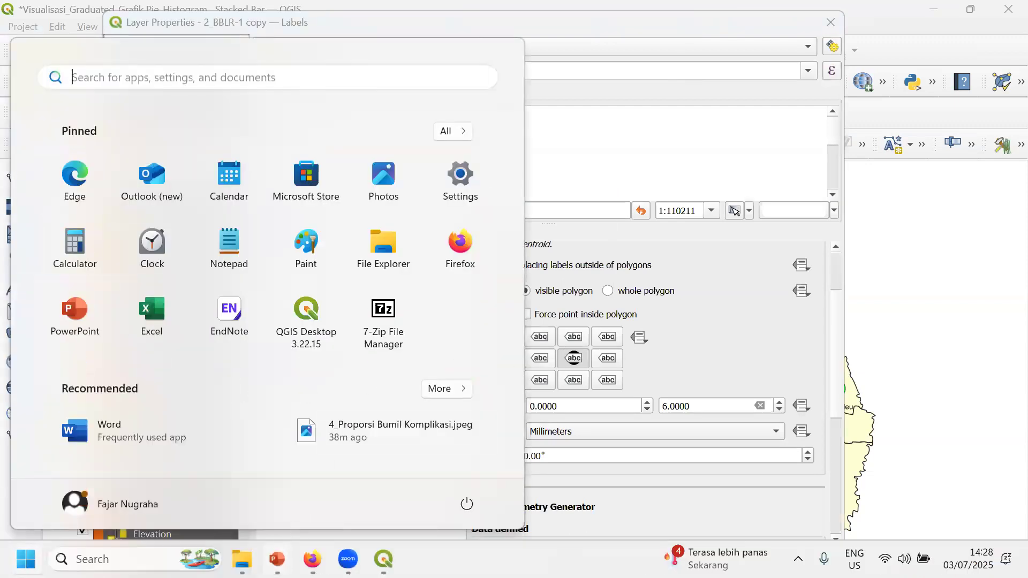
mouse_move(277, 559)
click(298, 485)
click(71, 270)
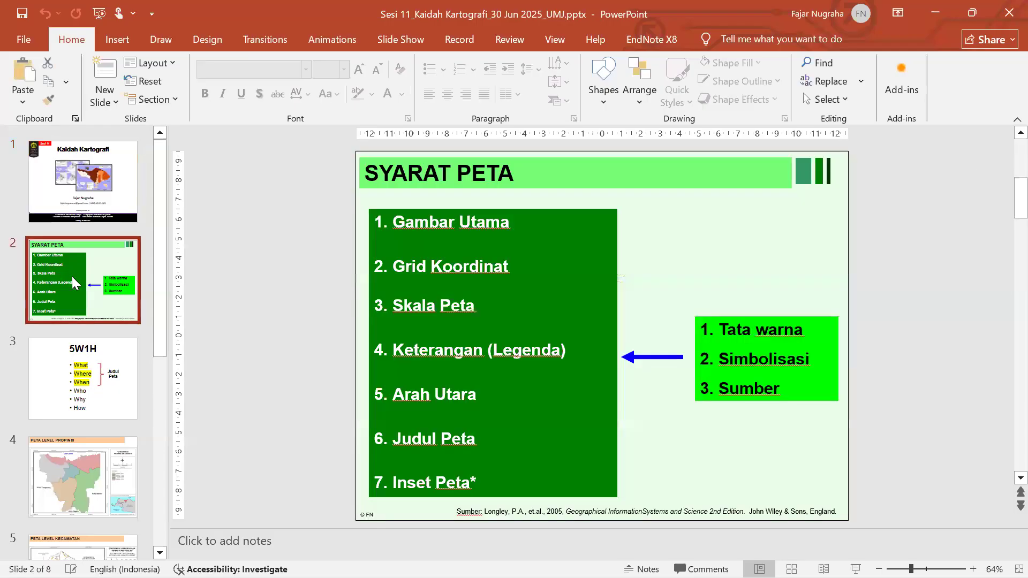
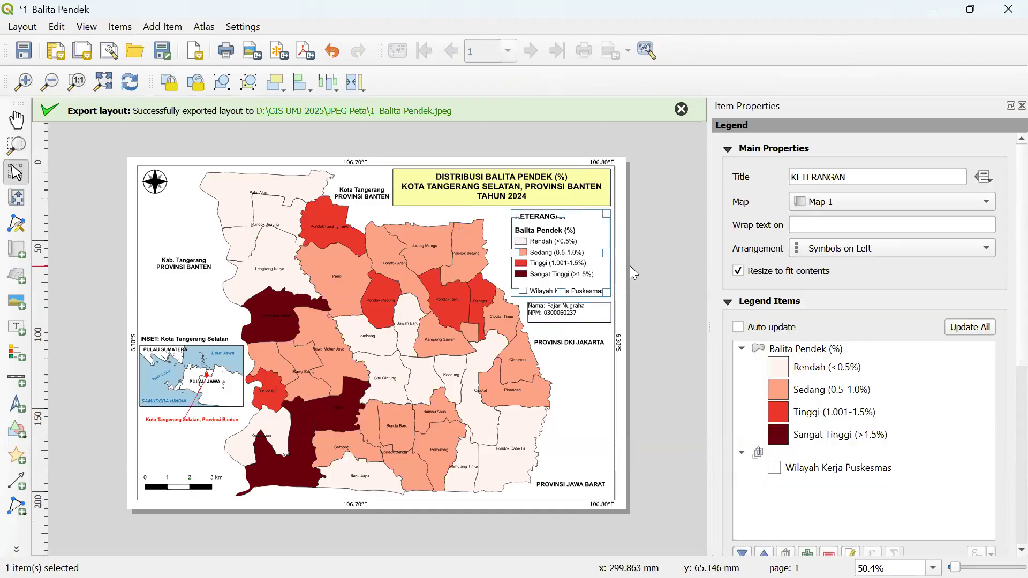
- Add a Group to the legend items and drag Wilayah Kerja Puskesmas into it
scroll(630, 266, up, 1)
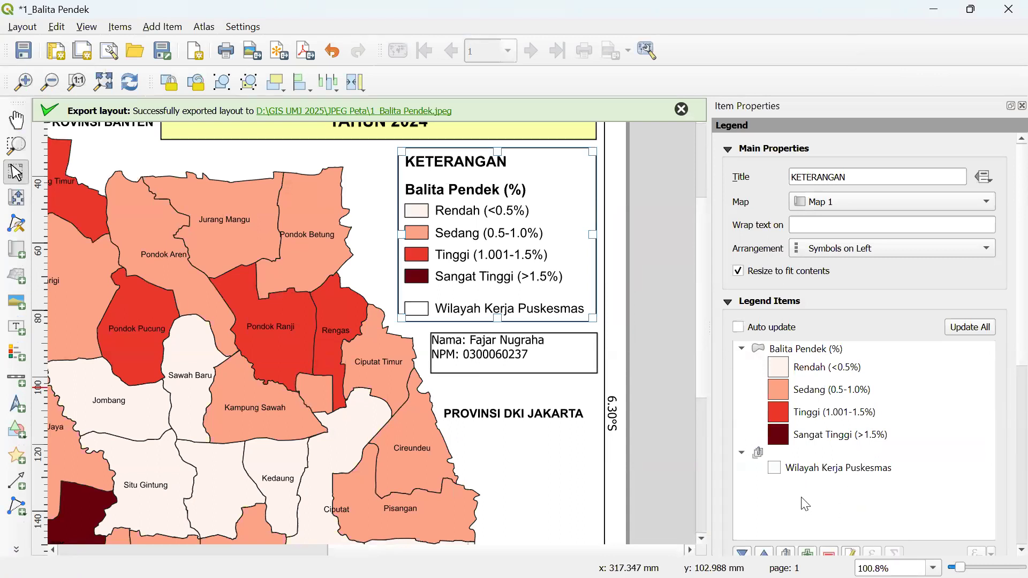
scroll(1002, 345, down, 2)
click(787, 504)
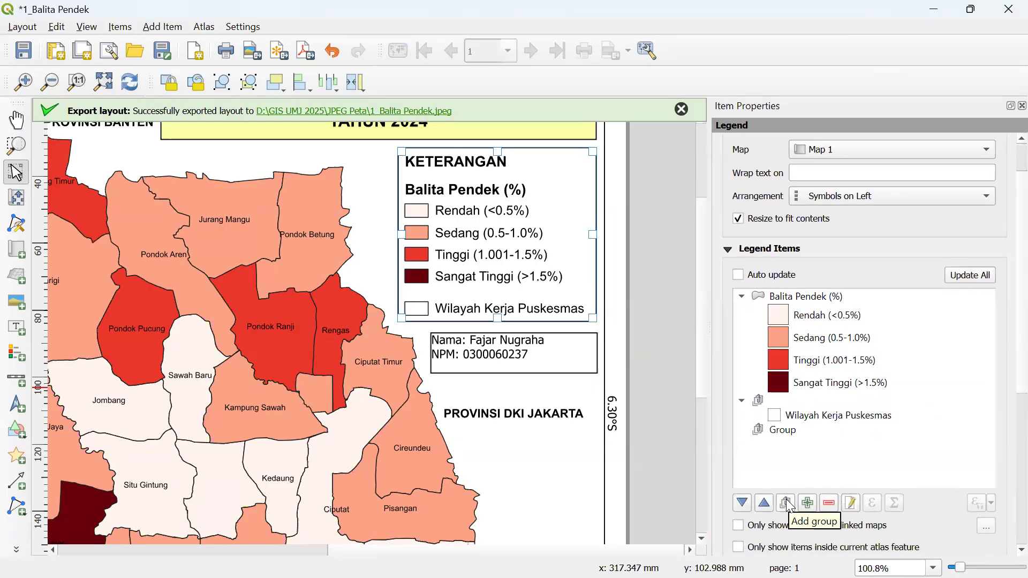
click(793, 430)
click(803, 413)
drag(804, 414, 802, 427)
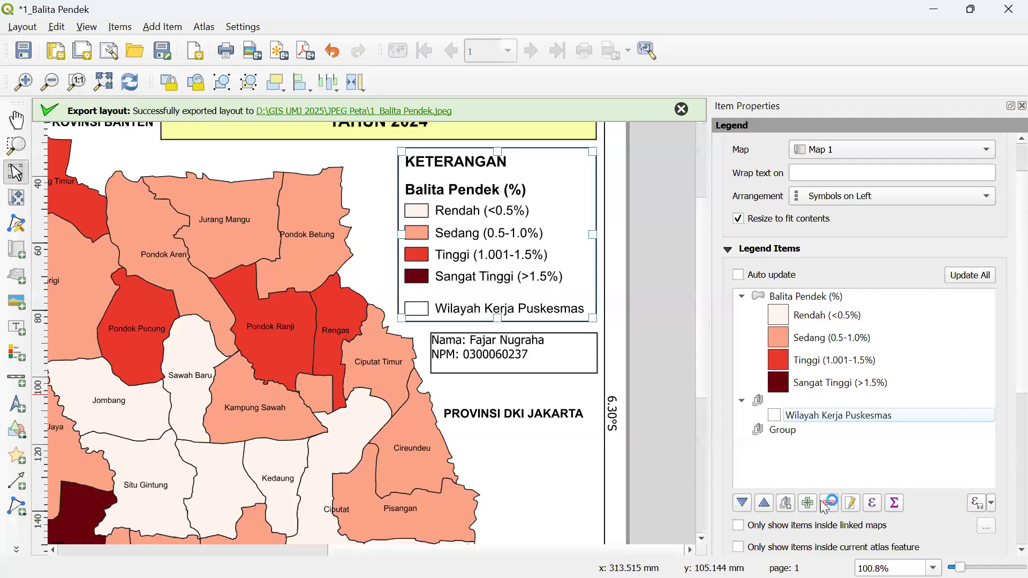
- Reposition Wilayah Kerja Puskesmas inside the Group and extend the legend frame downward
click(782, 430)
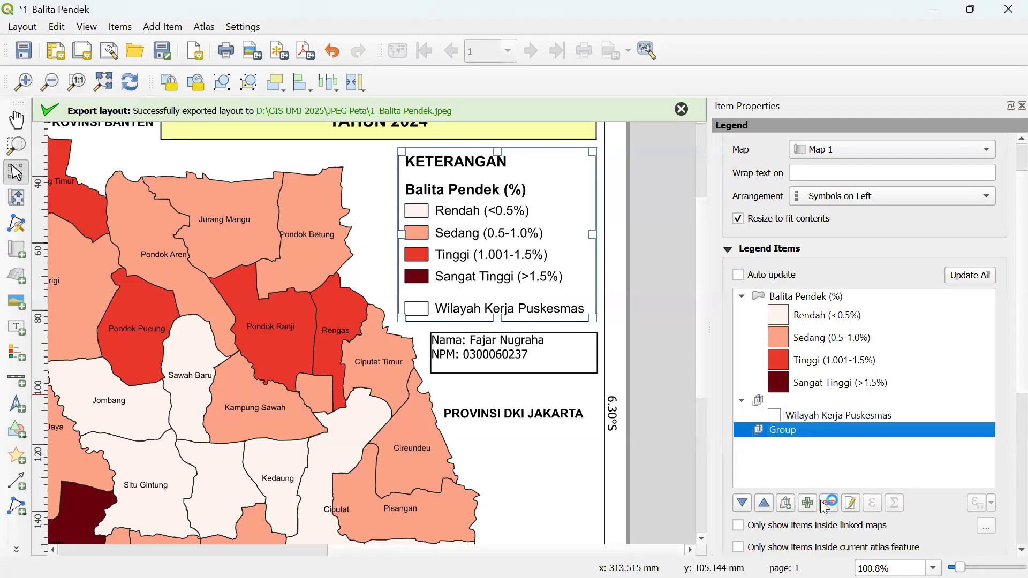
click(839, 415)
click(783, 431)
click(807, 418)
mouse_move(808, 419)
mouse_down()
mouse_move(808, 437)
mouse_move(805, 429)
mouse_up()
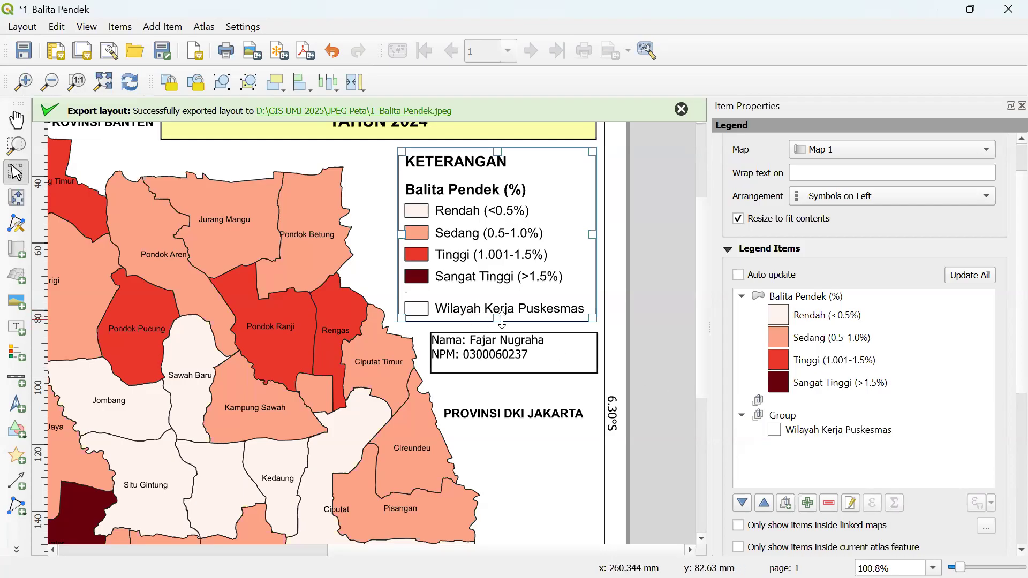
click(796, 419)
drag(803, 431, 797, 417)
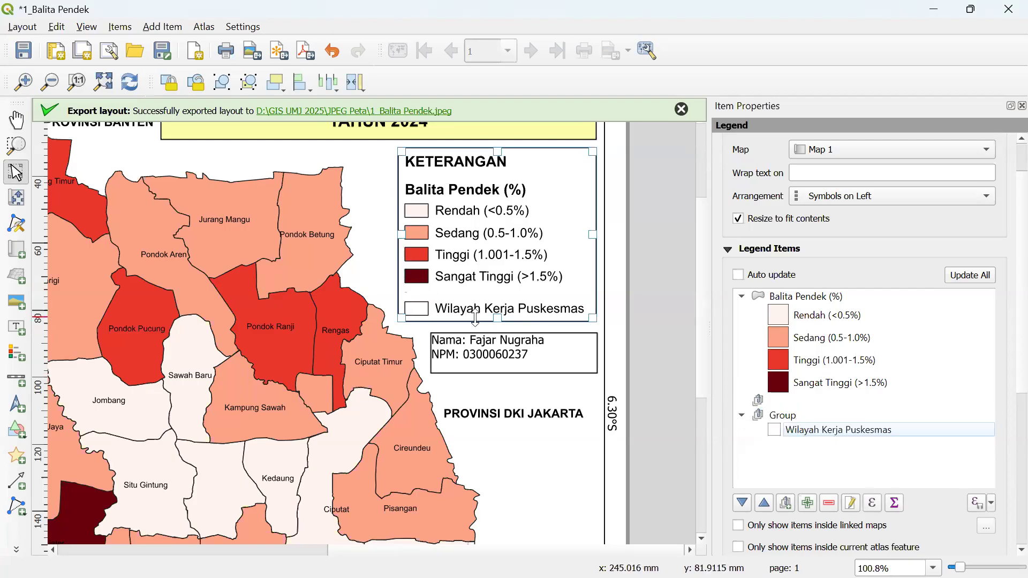
mouse_move(499, 322)
mouse_down()
mouse_move(498, 379)
mouse_move(499, 318)
mouse_up()
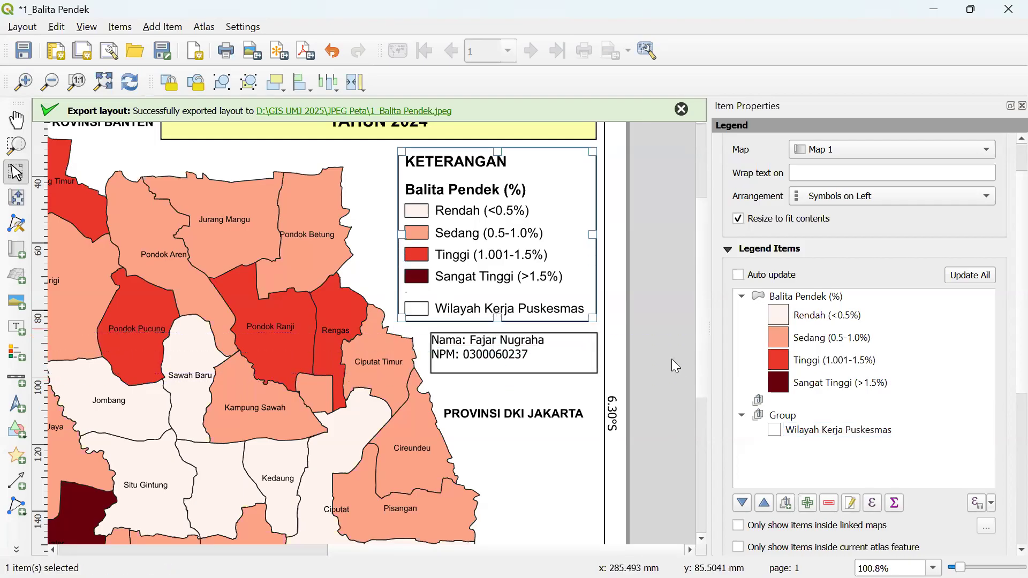
- Remove the empty entry, Group and Wilayah Kerja Puskesmas, then add a fresh empty group
click(796, 402)
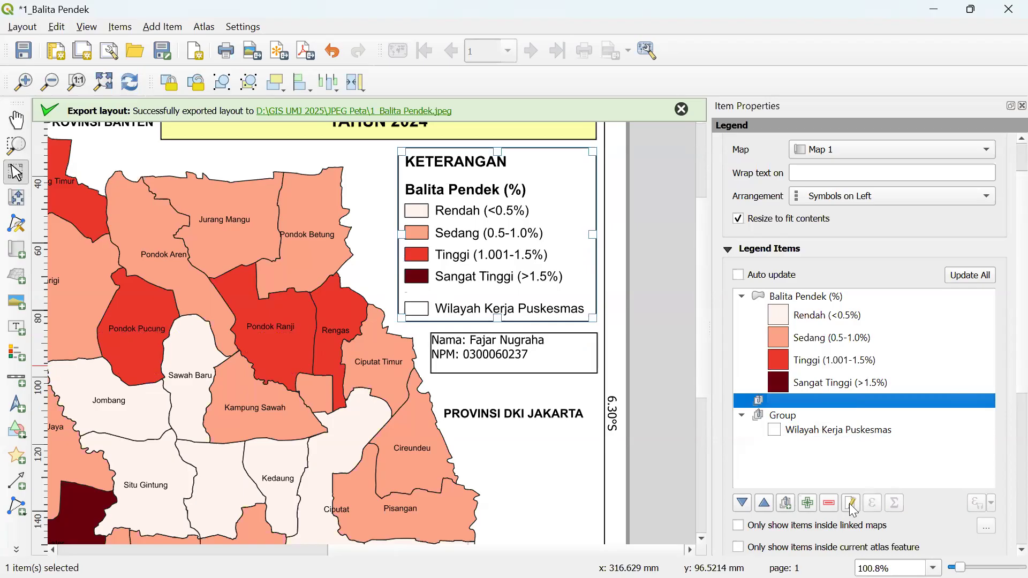
click(828, 430)
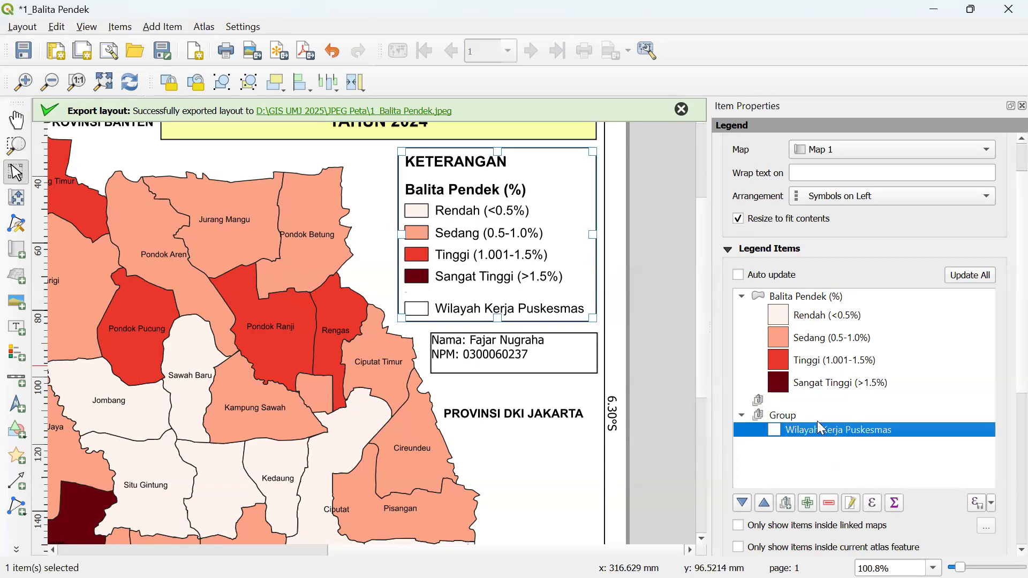
click(815, 450)
click(814, 427)
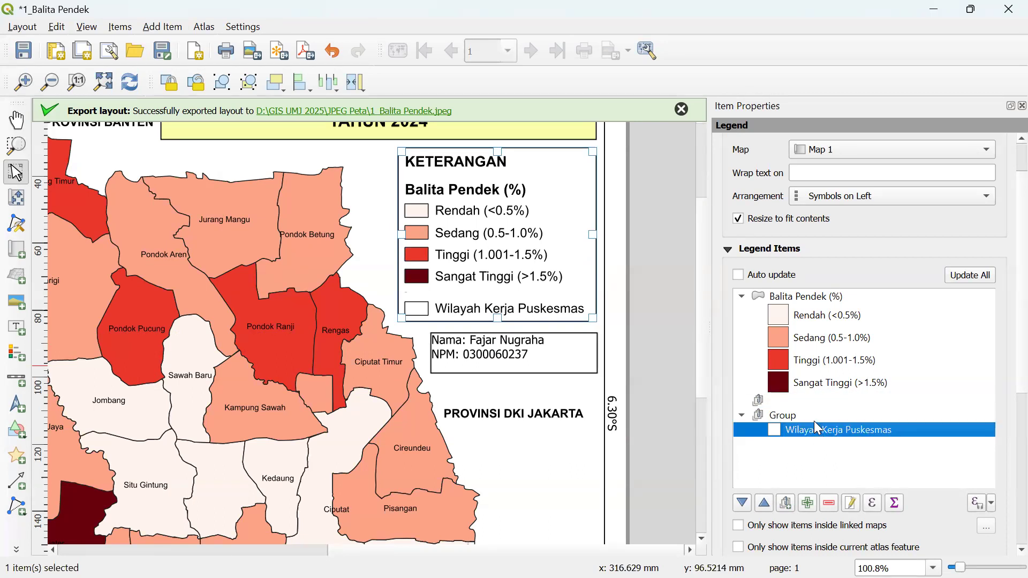
shift+click(792, 404)
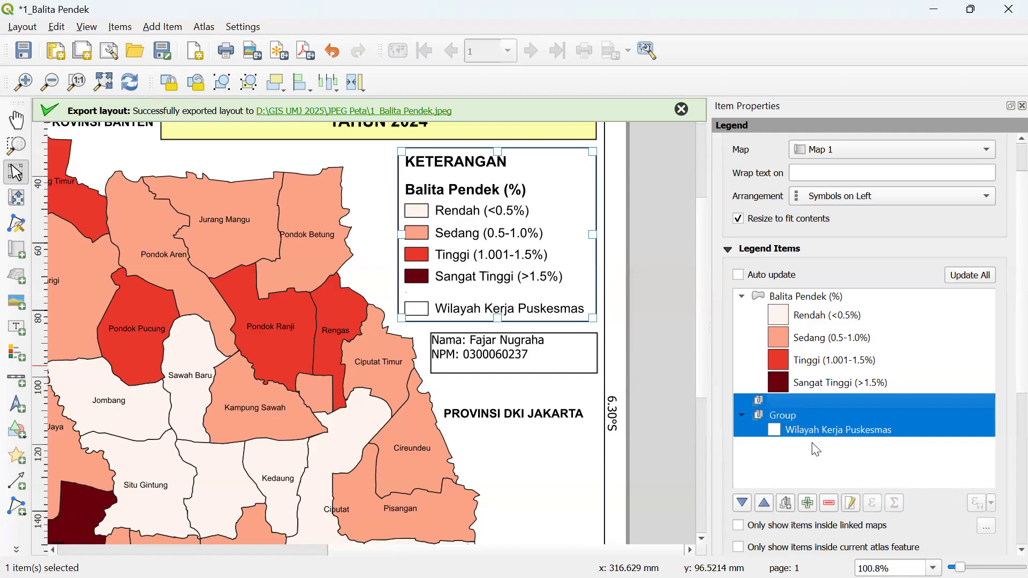
click(830, 503)
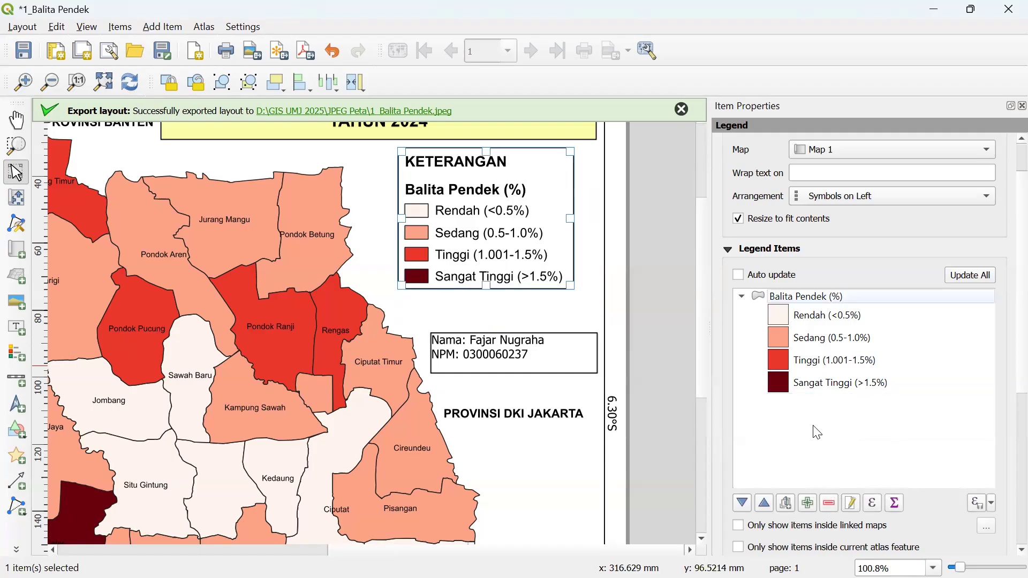
click(787, 504)
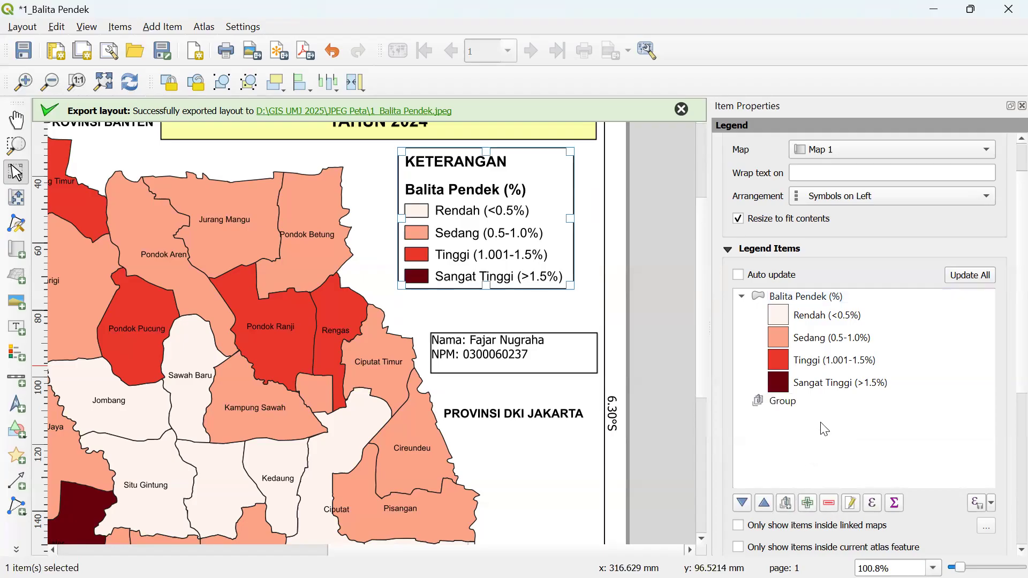
- Add the Wilayah Kerja Puskesmas layer back into the legend items
click(808, 503)
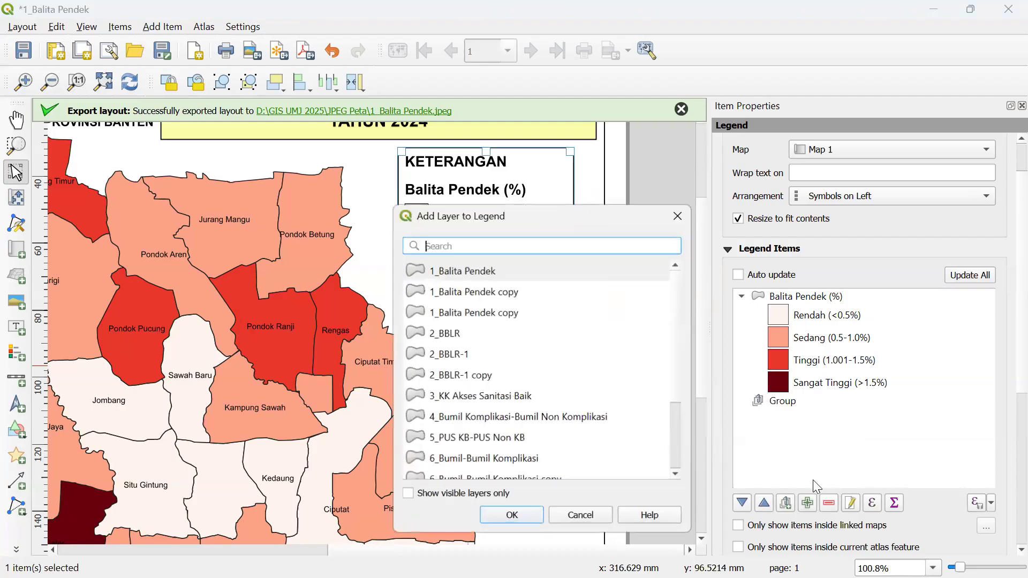
scroll(551, 390, down, 2)
click(508, 459)
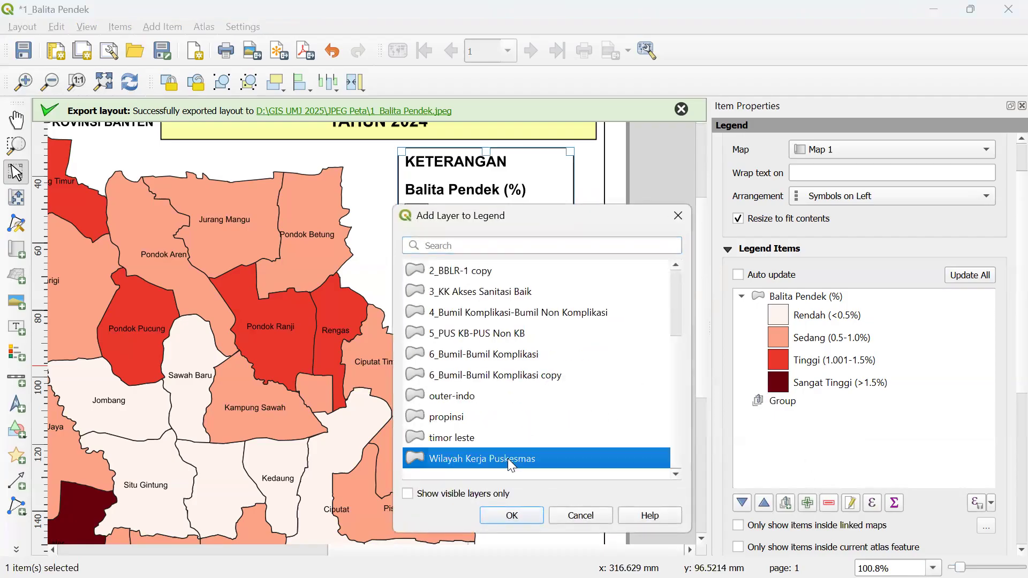
click(511, 514)
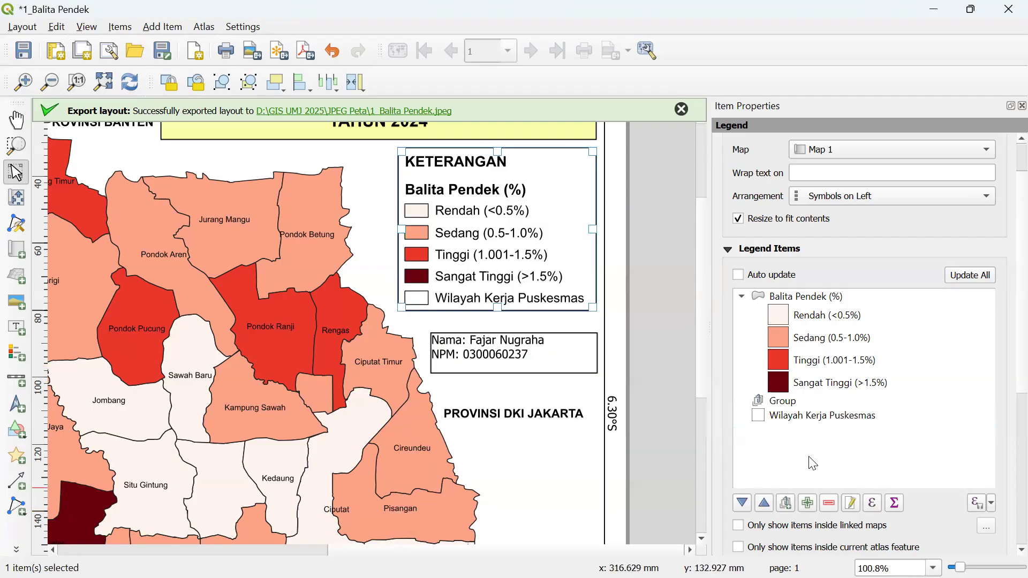
click(798, 403)
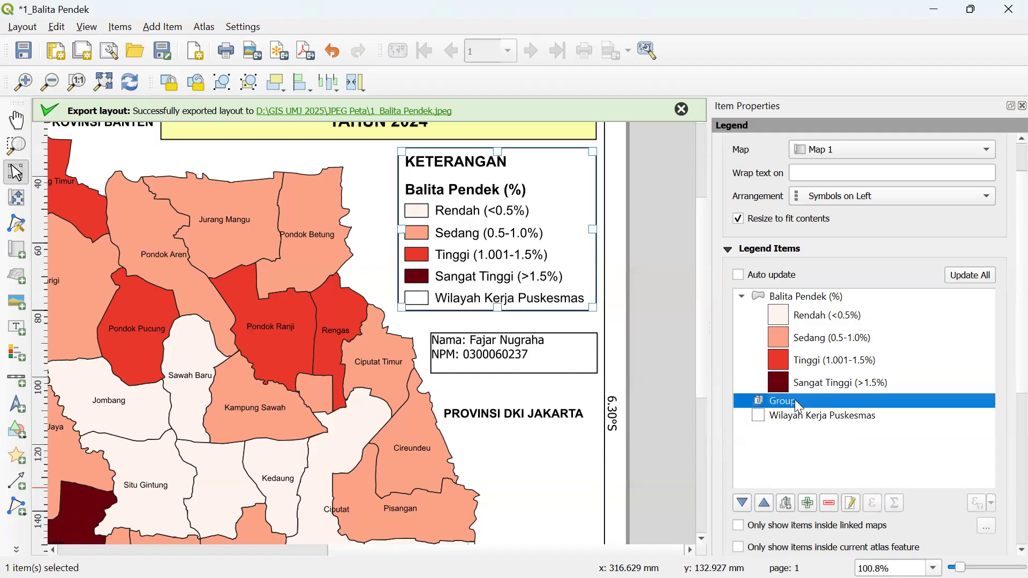
click(620, 352)
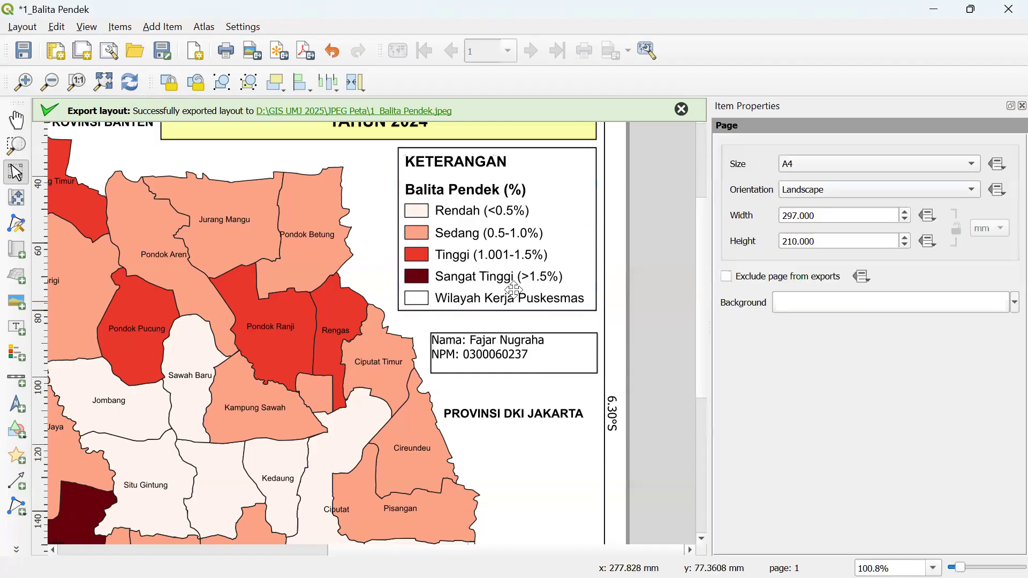
click(503, 235)
- Nest the Wilayah Kerja Puskesmas entry inside the Group
double_click(825, 469)
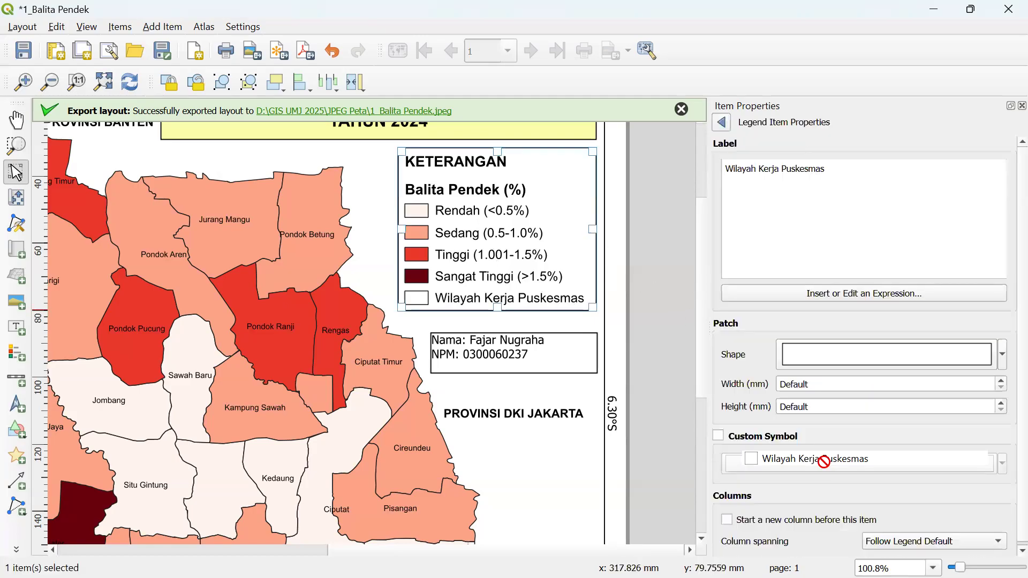
click(721, 122)
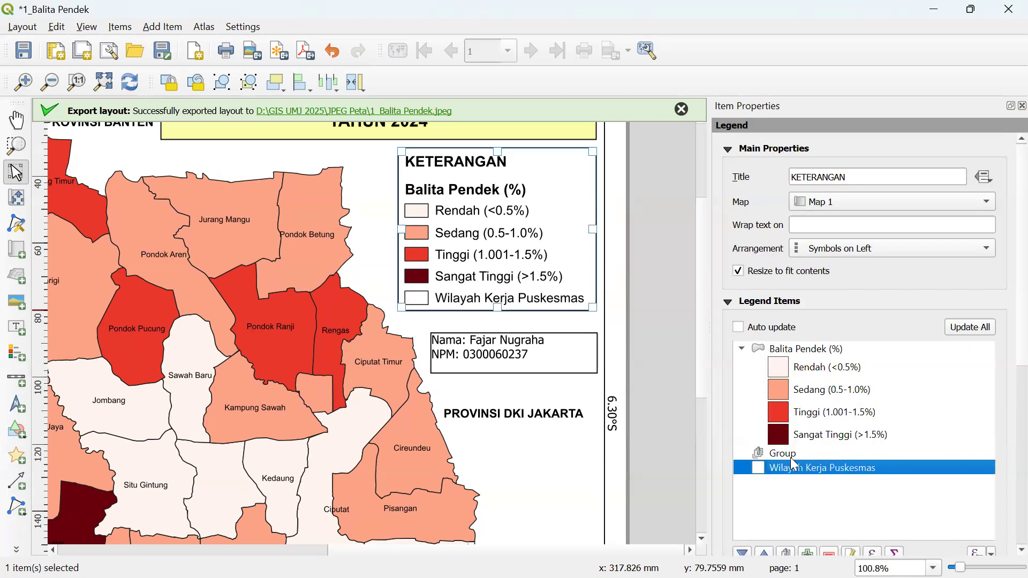
drag(792, 462, 786, 454)
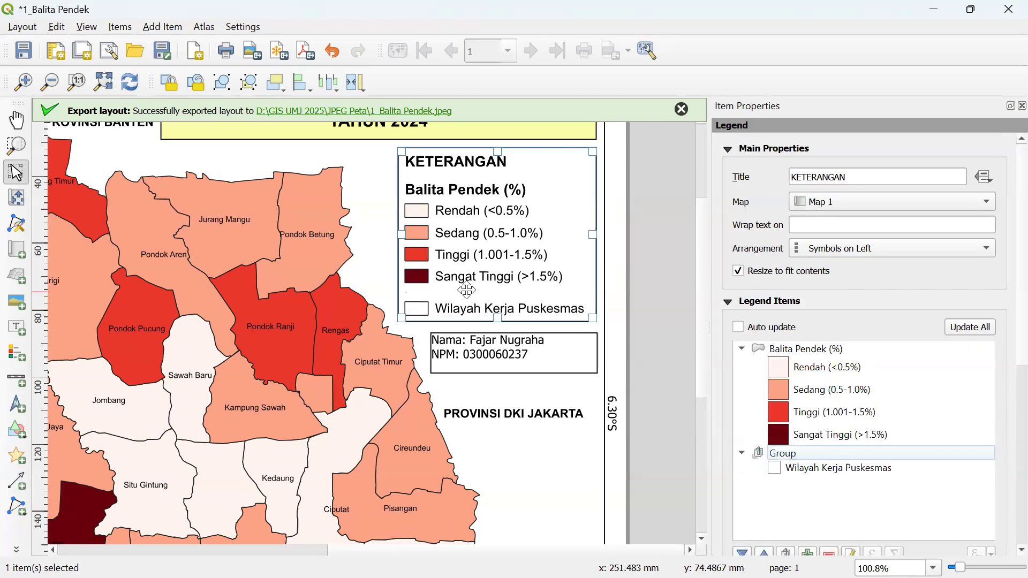
click(800, 455)
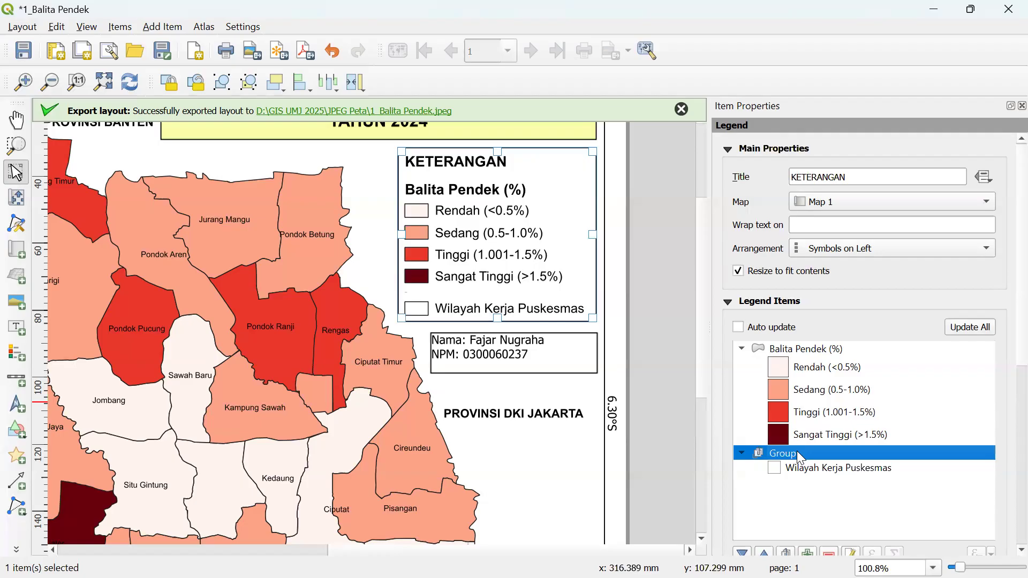
- Expand the legend's Fonts and Text Formatting section
scroll(1007, 359, down, 2)
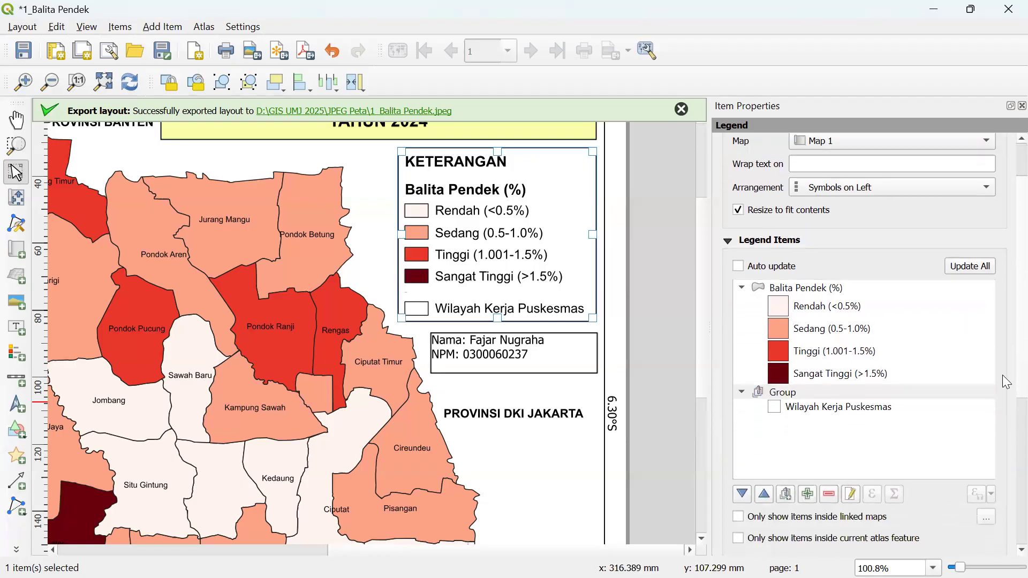
scroll(1005, 461, up, 1)
scroll(985, 466, down, 6)
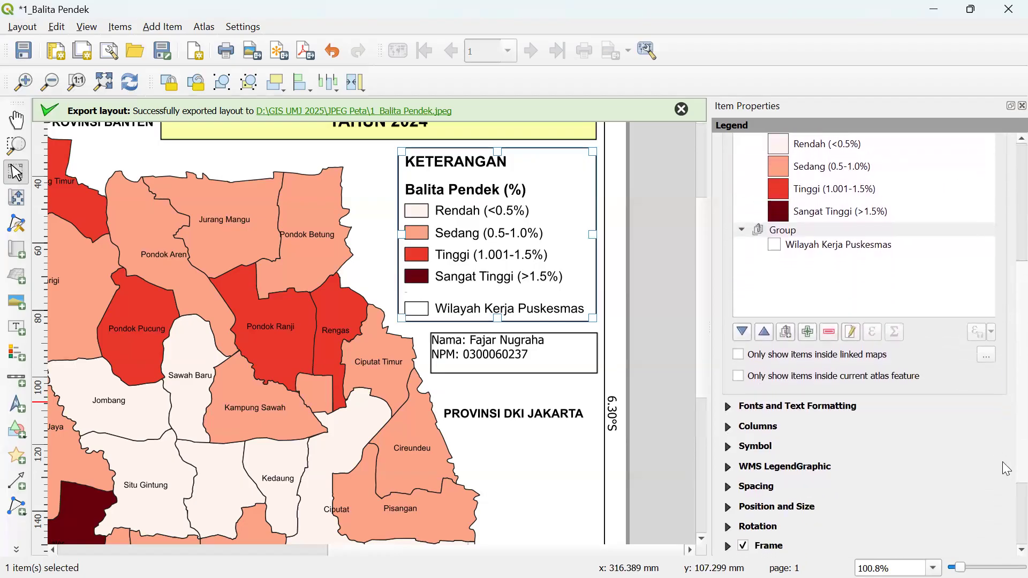
click(739, 408)
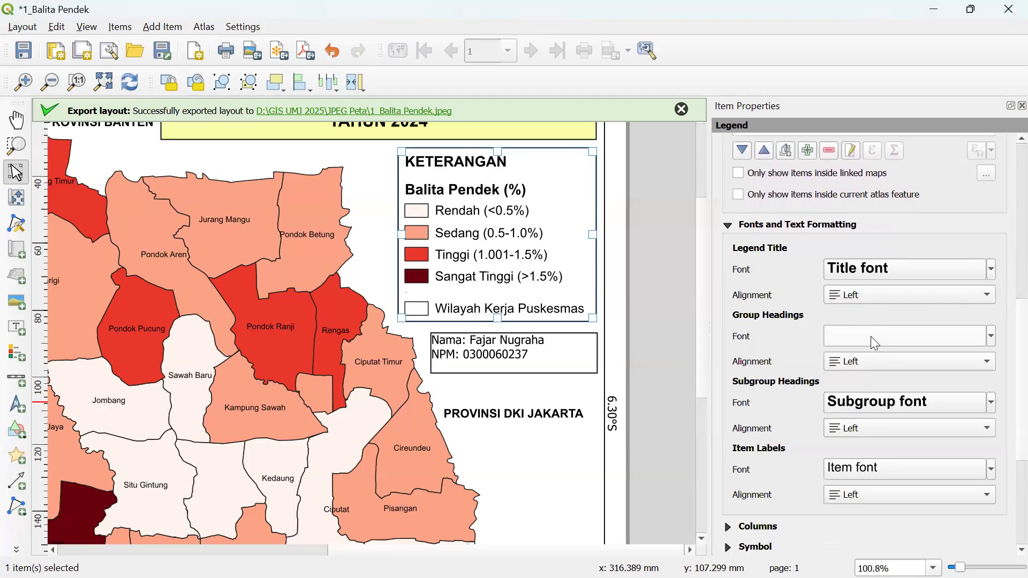
- Set the legend's group heading font size to 14
click(851, 336)
drag(789, 279, 712, 268)
text(14)
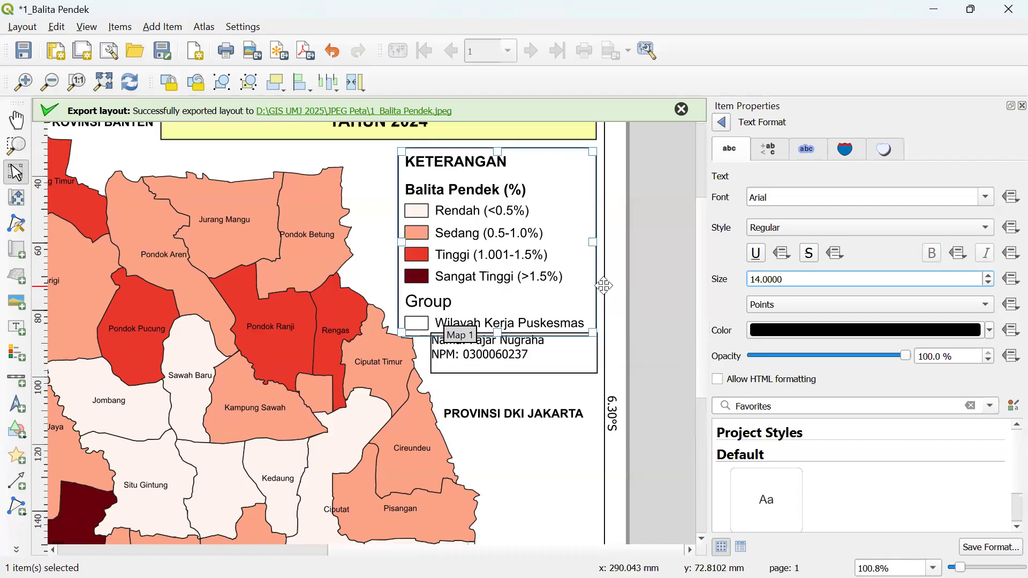
click(723, 123)
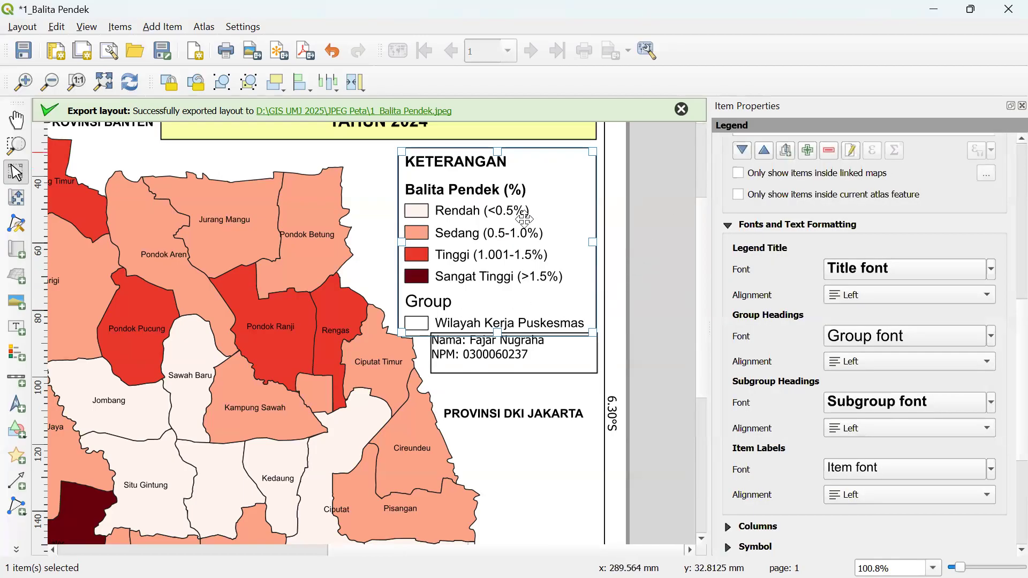
click(529, 243)
scroll(1006, 337, up, 6)
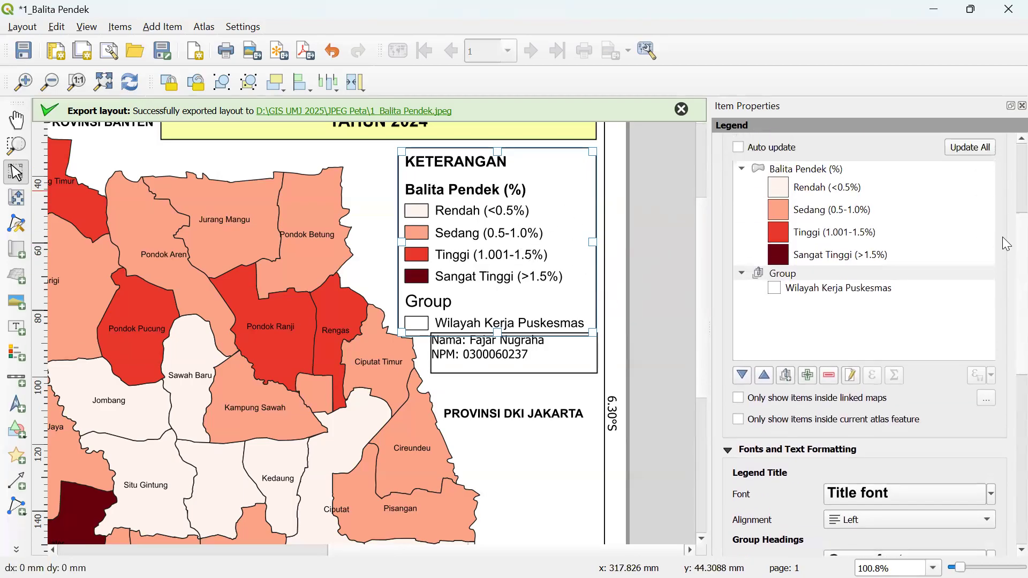
- Add a second empty group and move Wilayah Kerja Puskesmas out and back into the first group
click(786, 430)
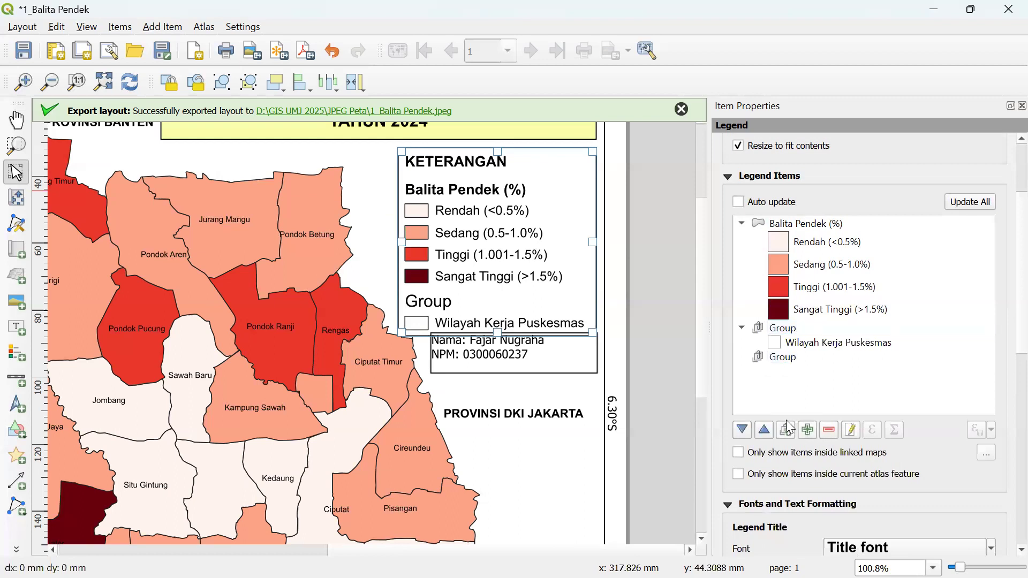
click(786, 362)
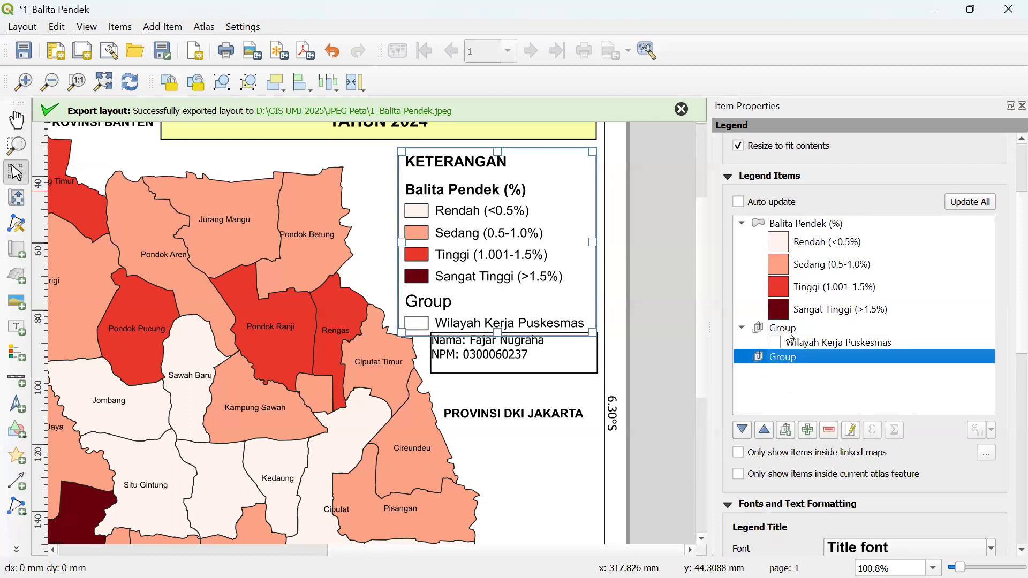
click(787, 329)
click(783, 356)
click(789, 334)
click(794, 341)
drag(794, 340, 794, 391)
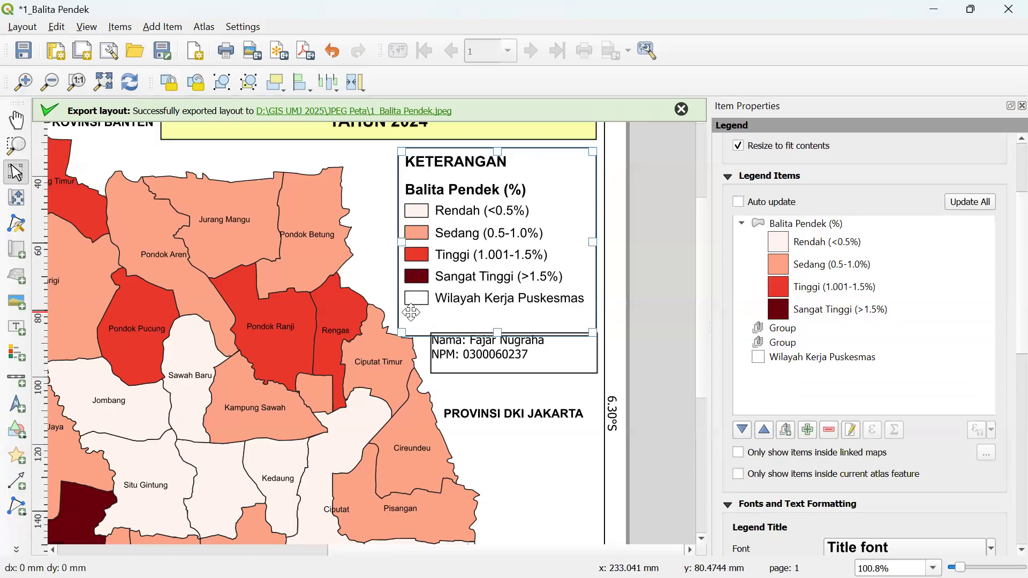
click(823, 357)
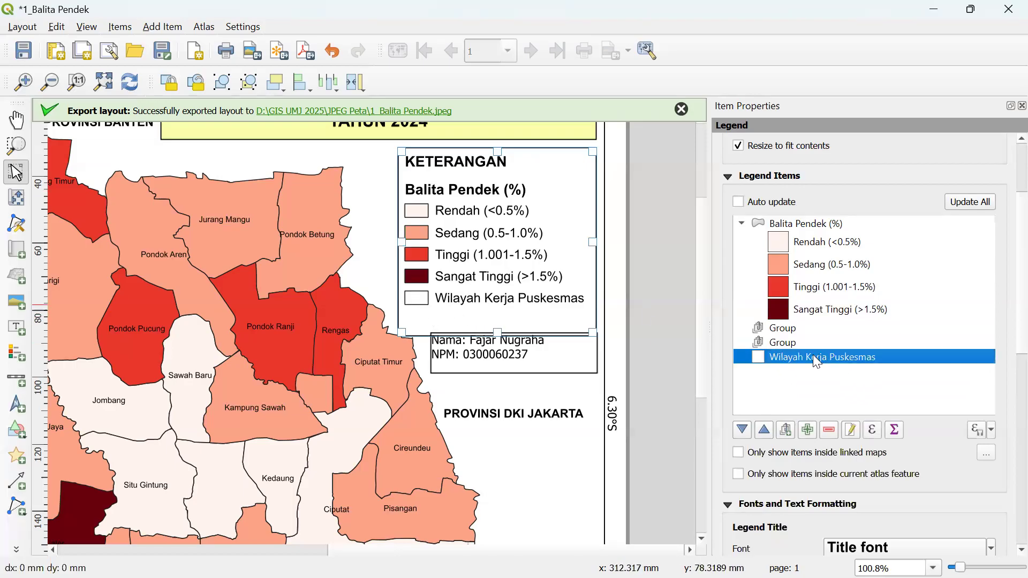
drag(814, 355, 816, 330)
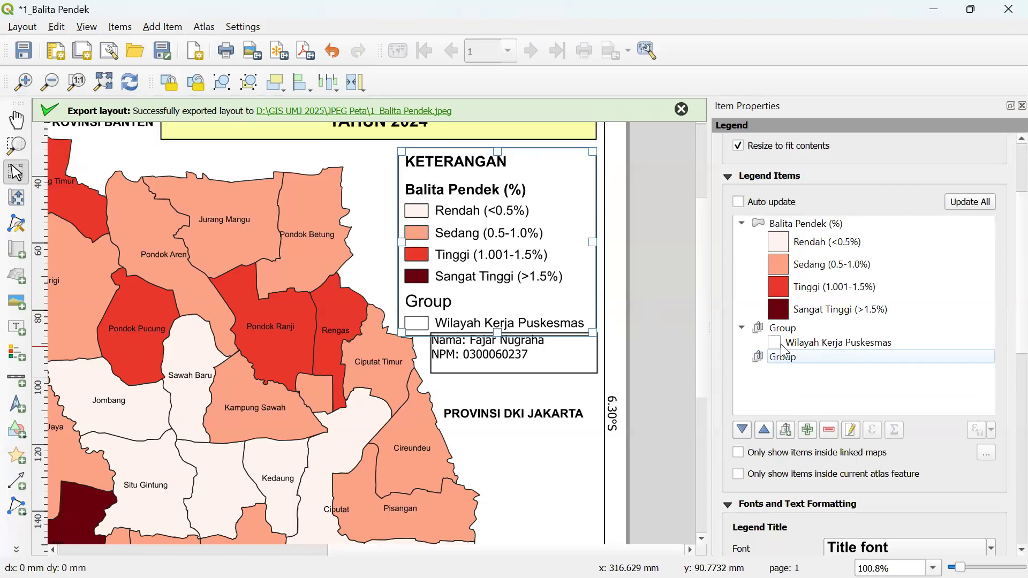
- Delete the empty second group, keeping only the first group
click(792, 358)
click(829, 430)
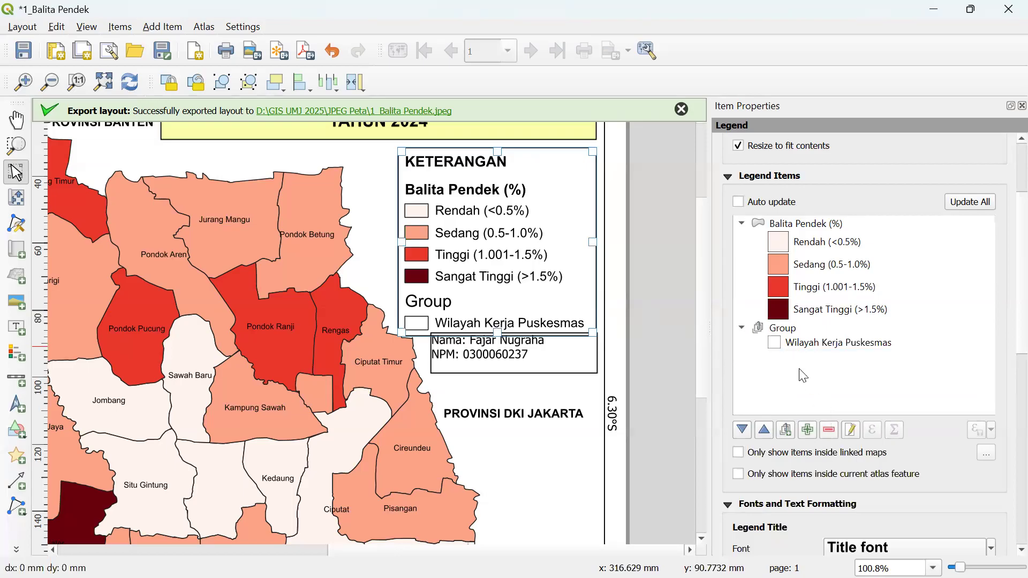
click(780, 328)
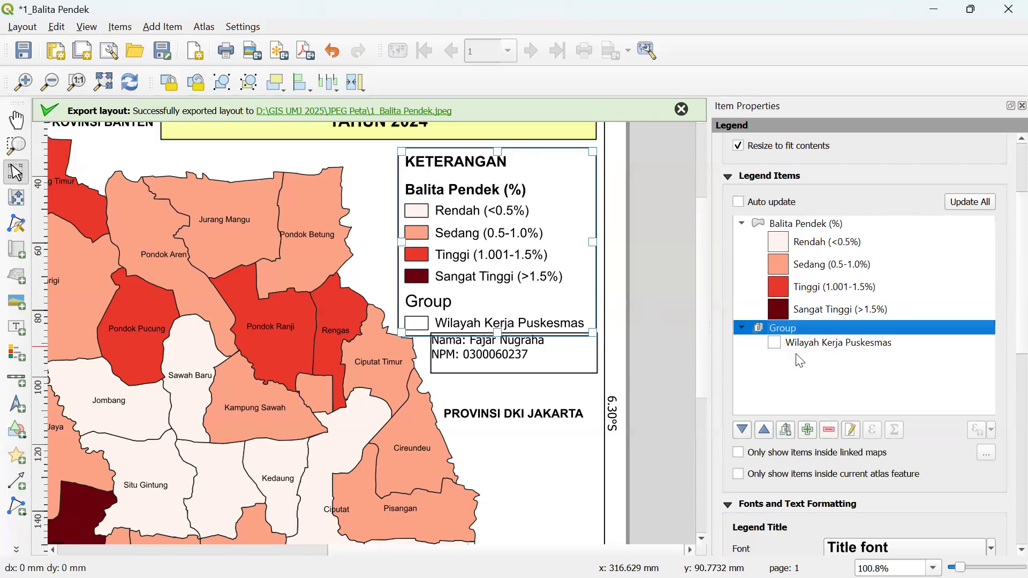
click(1002, 399)
scroll(1003, 340, down, 2)
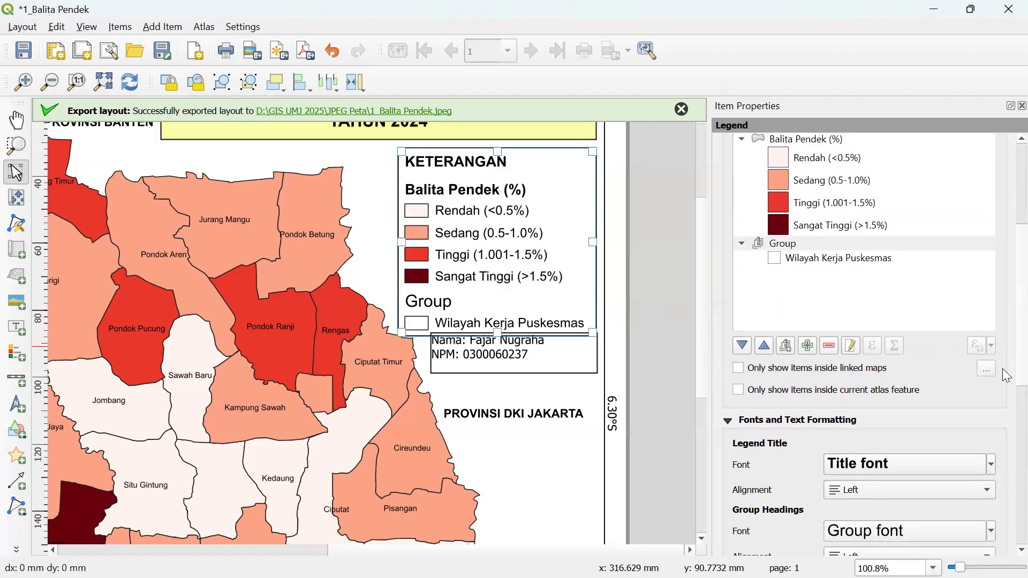
scroll(1005, 371, down, 4)
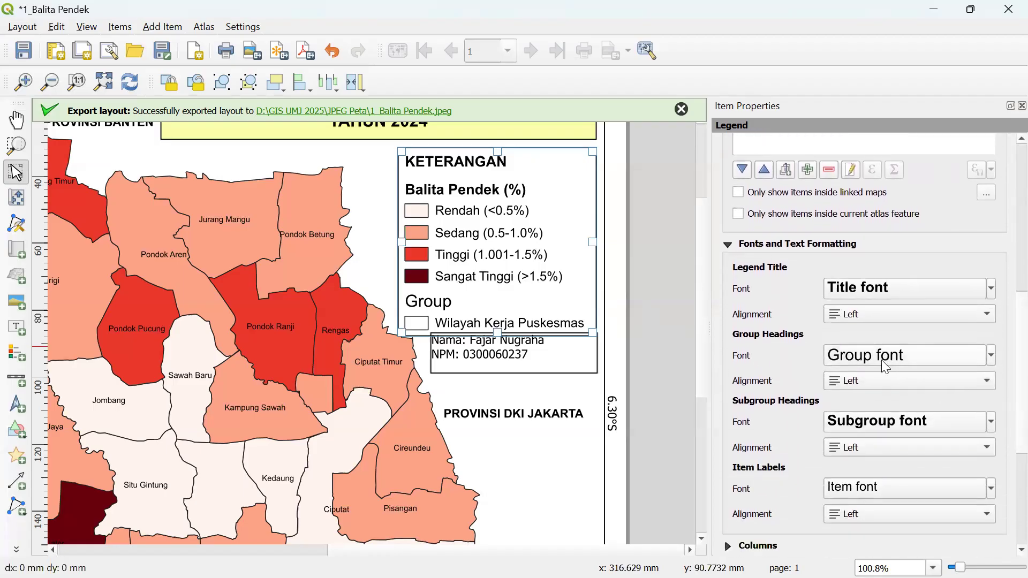
- Reduce the group heading font size from 14 to 1 point
click(886, 368)
click(808, 278)
drag(809, 278, 700, 286)
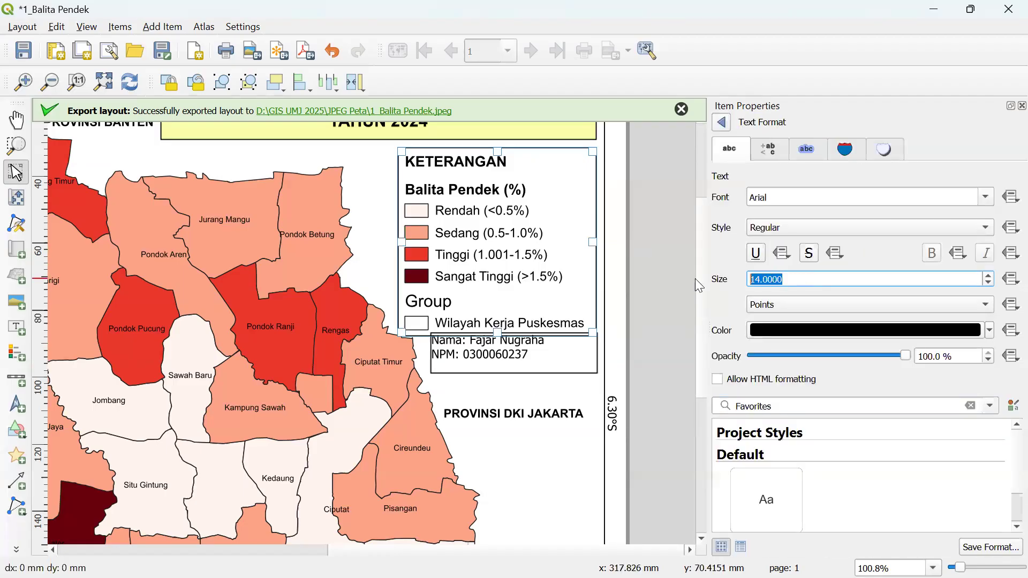
text(1)
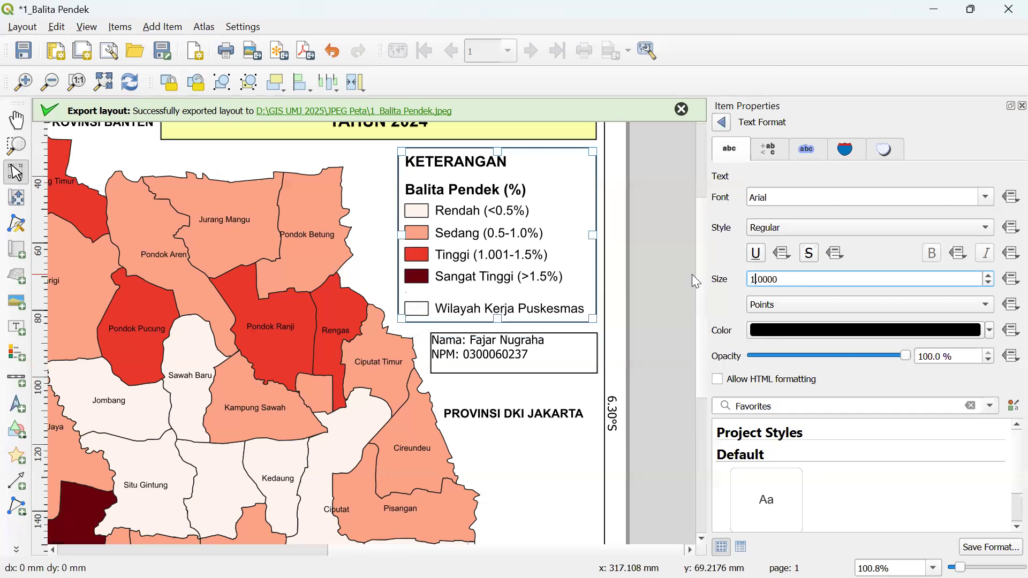
click(723, 124)
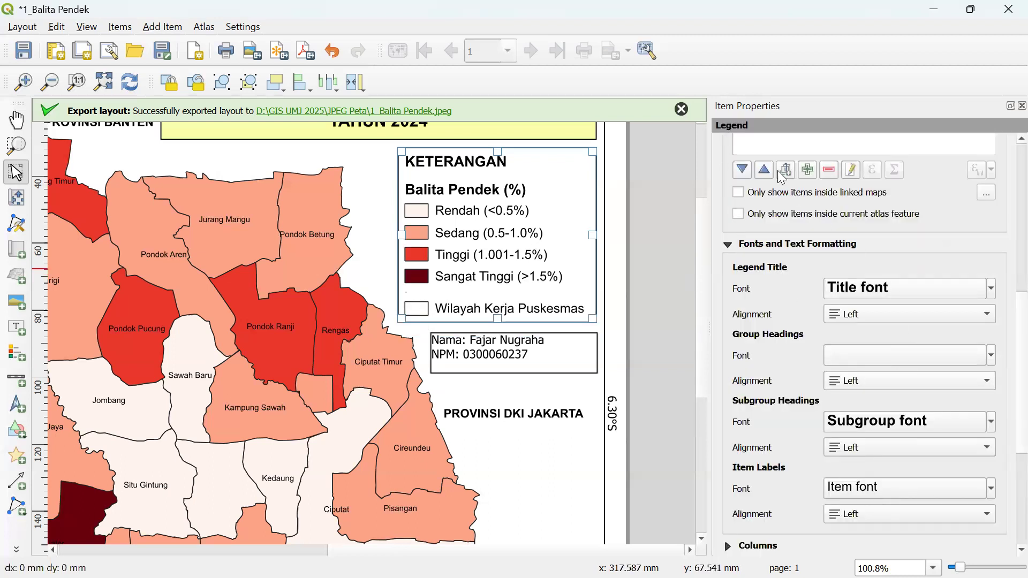
- Clear the Group entry's label text so the heading is blank
scroll(1002, 246, up, 5)
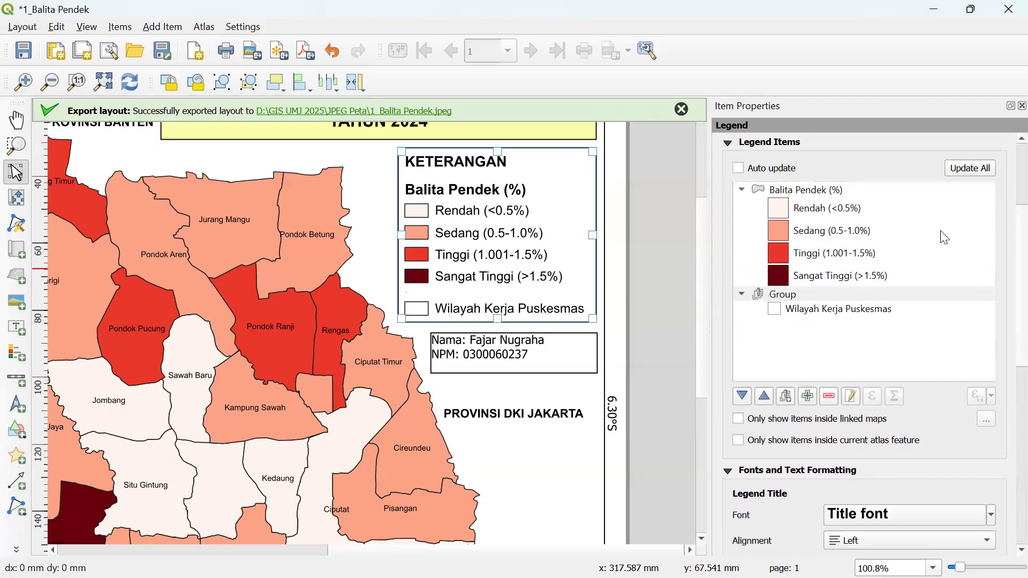
click(822, 298)
click(853, 396)
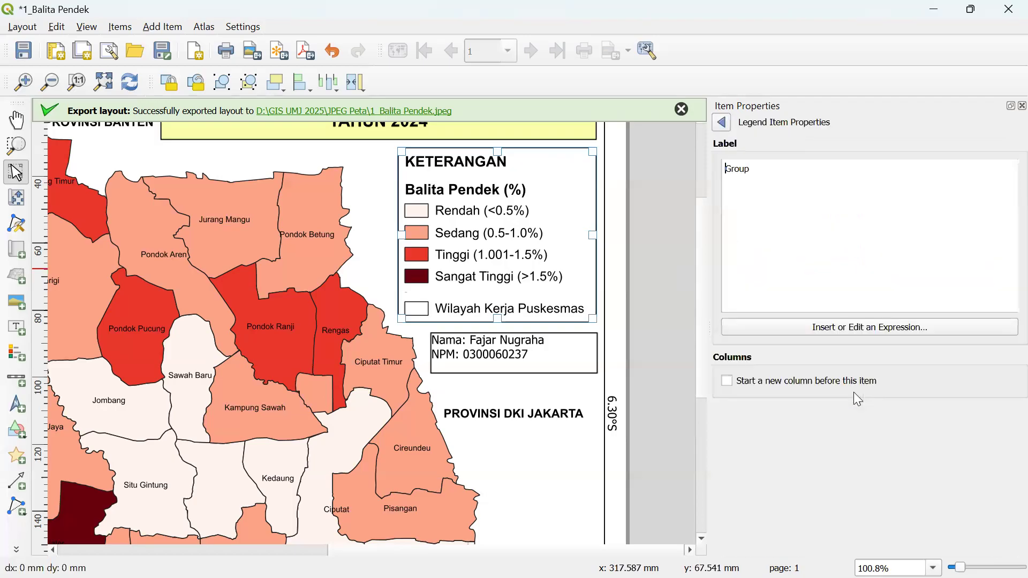
drag(810, 179, 652, 174)
key(BackSpace)
click(722, 122)
click(683, 236)
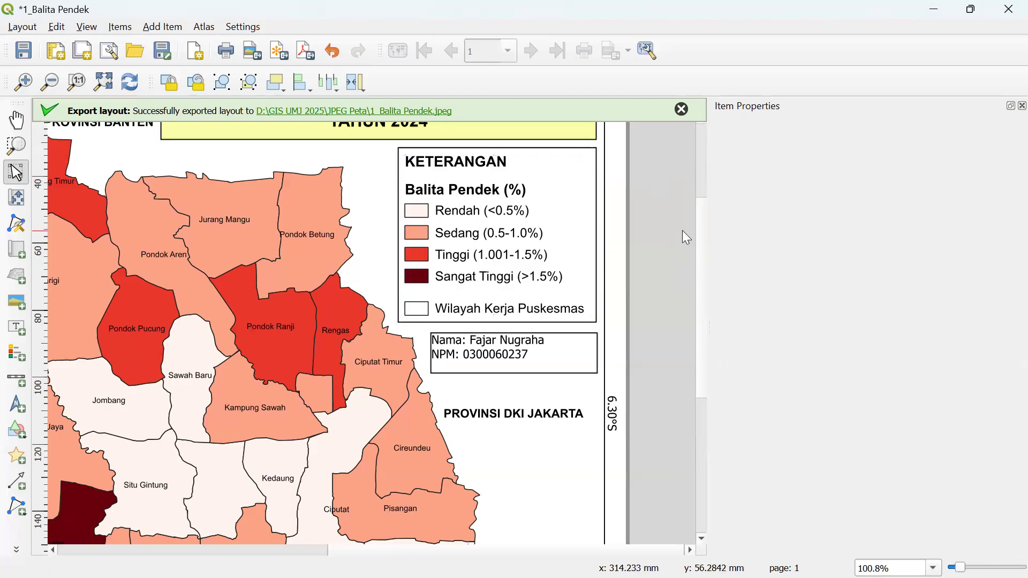